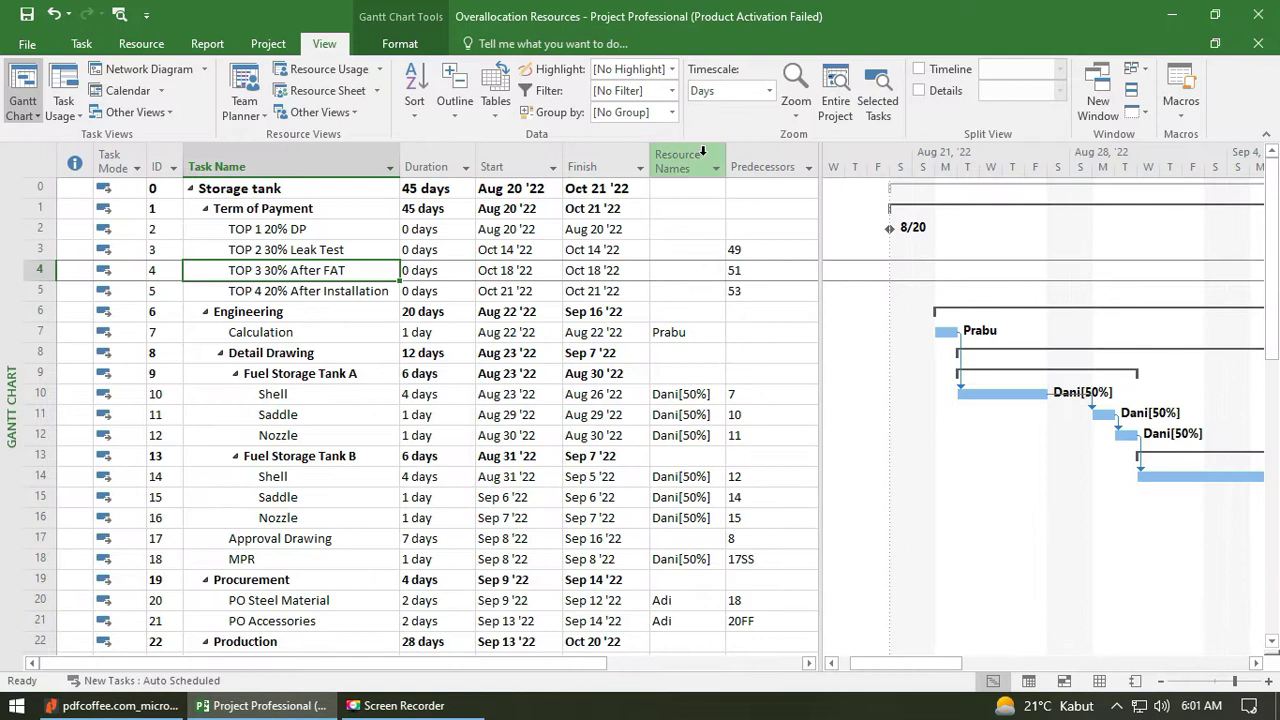
pyautogui.click(680, 160)
pyautogui.click(700, 440)
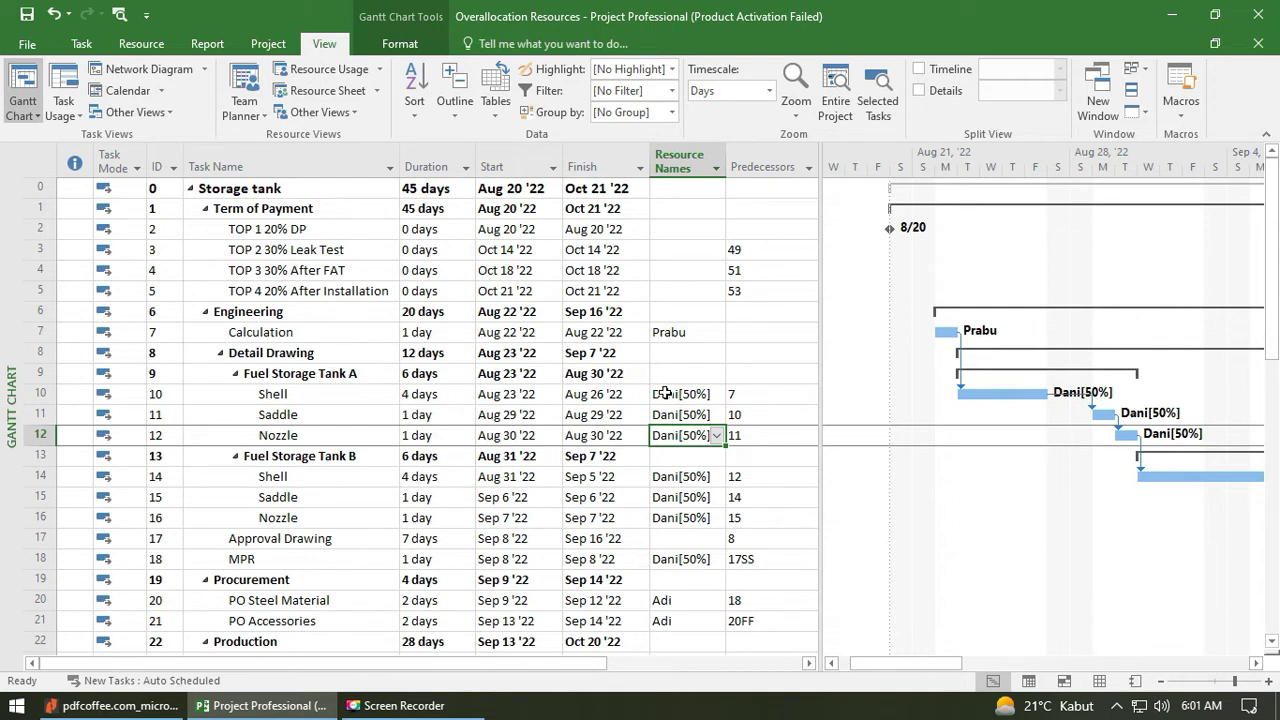
pyautogui.moveTo(823, 414)
pyautogui.mouseDown()
pyautogui.moveTo(771, 414)
pyautogui.moveTo(826, 414)
pyautogui.moveTo(829, 425)
pyautogui.moveTo(752, 427)
pyautogui.moveTo(821, 426)
pyautogui.mouseUp()
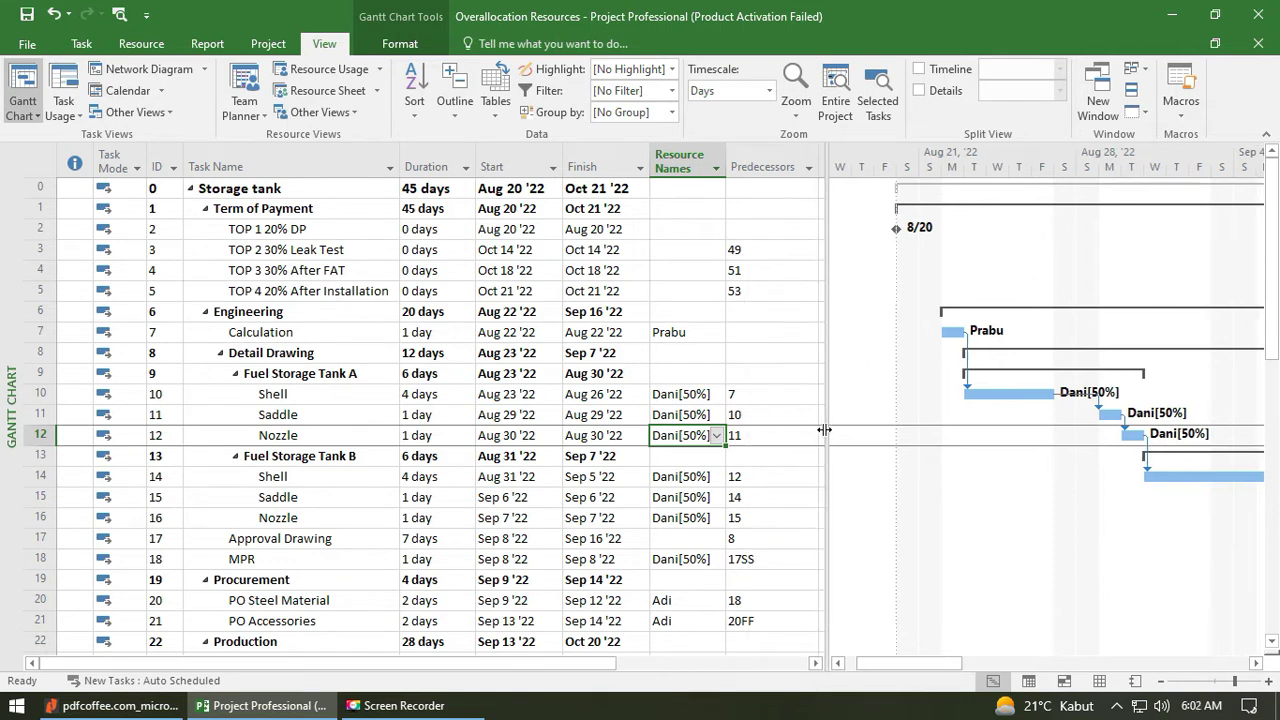
# Switch to Nitro Pro to read the chapter "Format and share your plan" and return to Microsoft Project.
pyautogui.click(118, 705)
pyautogui.scroll(-3, 617, 509)
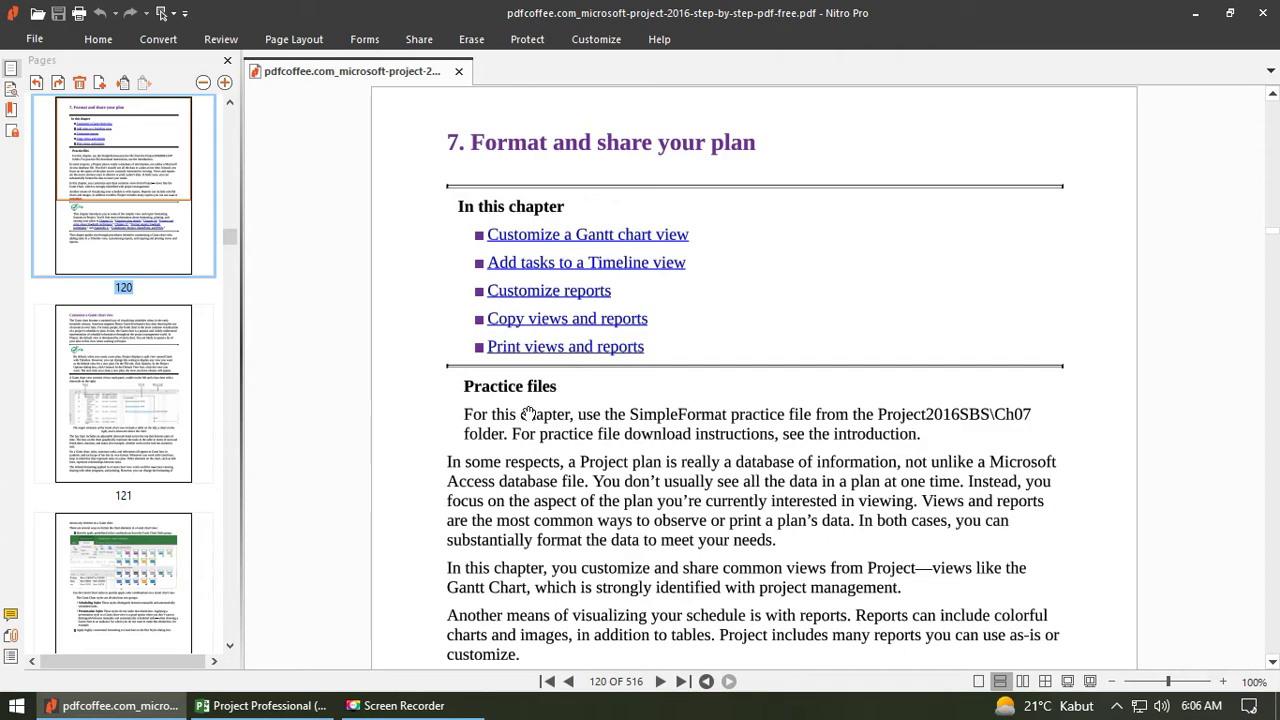
pyautogui.click(262, 705)
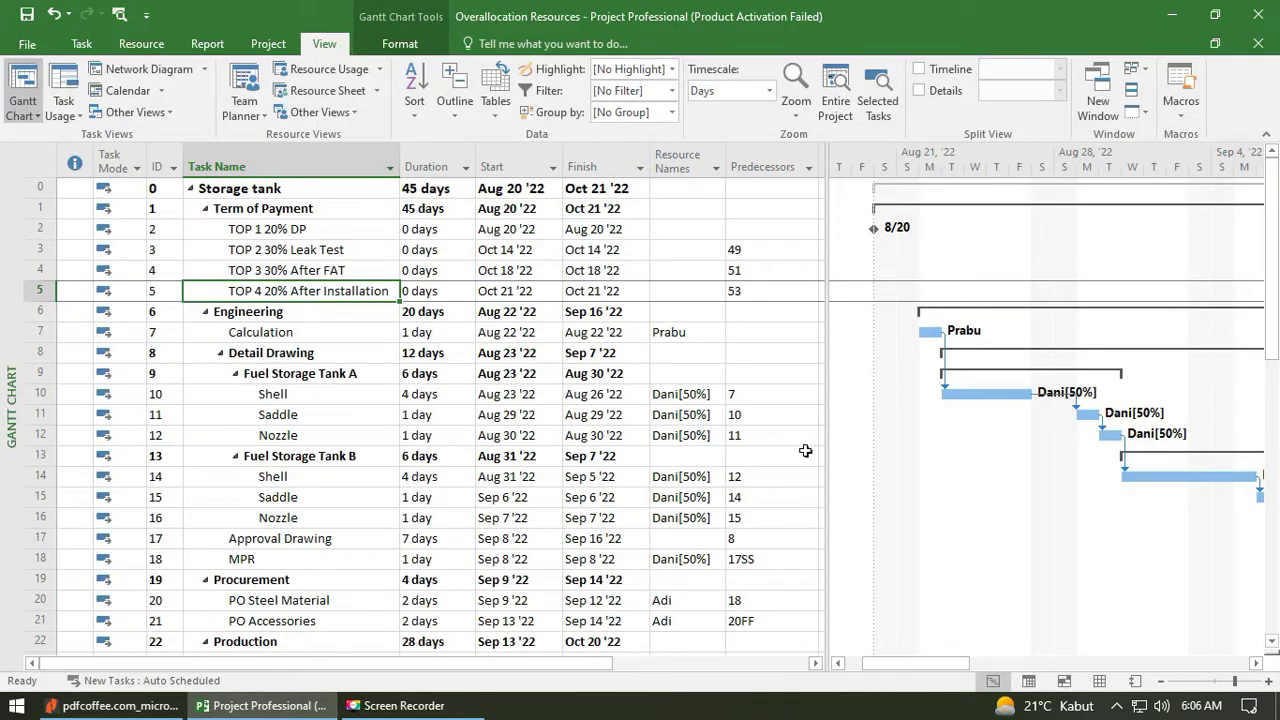
pyautogui.click(118, 706)
pyautogui.click(262, 705)
pyautogui.click(280, 400)
# Review the available print range settings, keep Print Entire Project, and return to the Gantt chart.
pyautogui.click(27, 47)
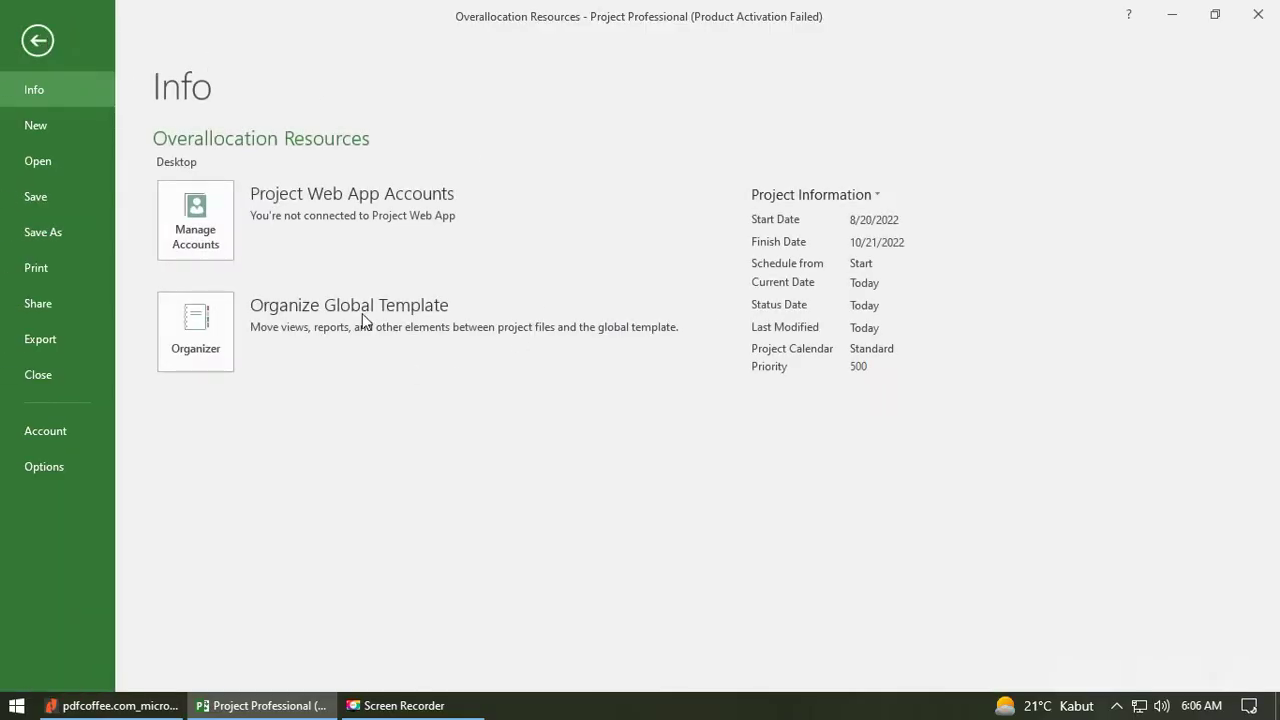
pyautogui.click(33, 36)
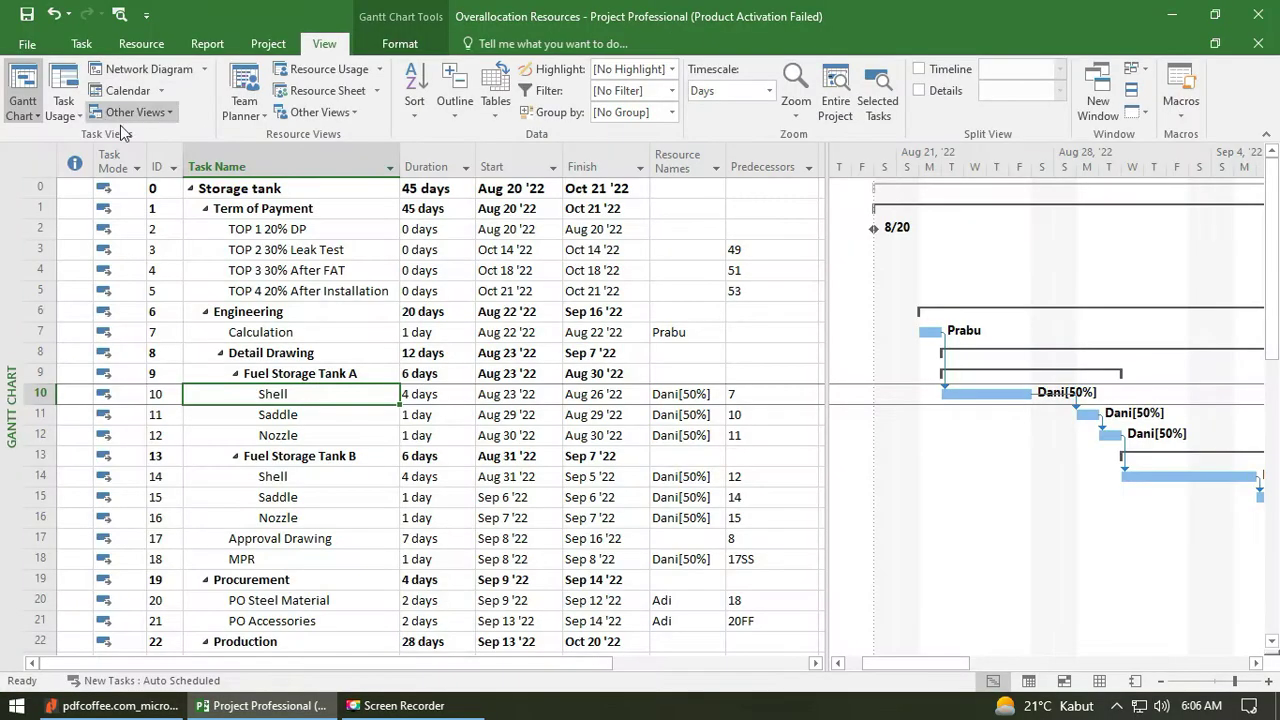
pyautogui.click(27, 47)
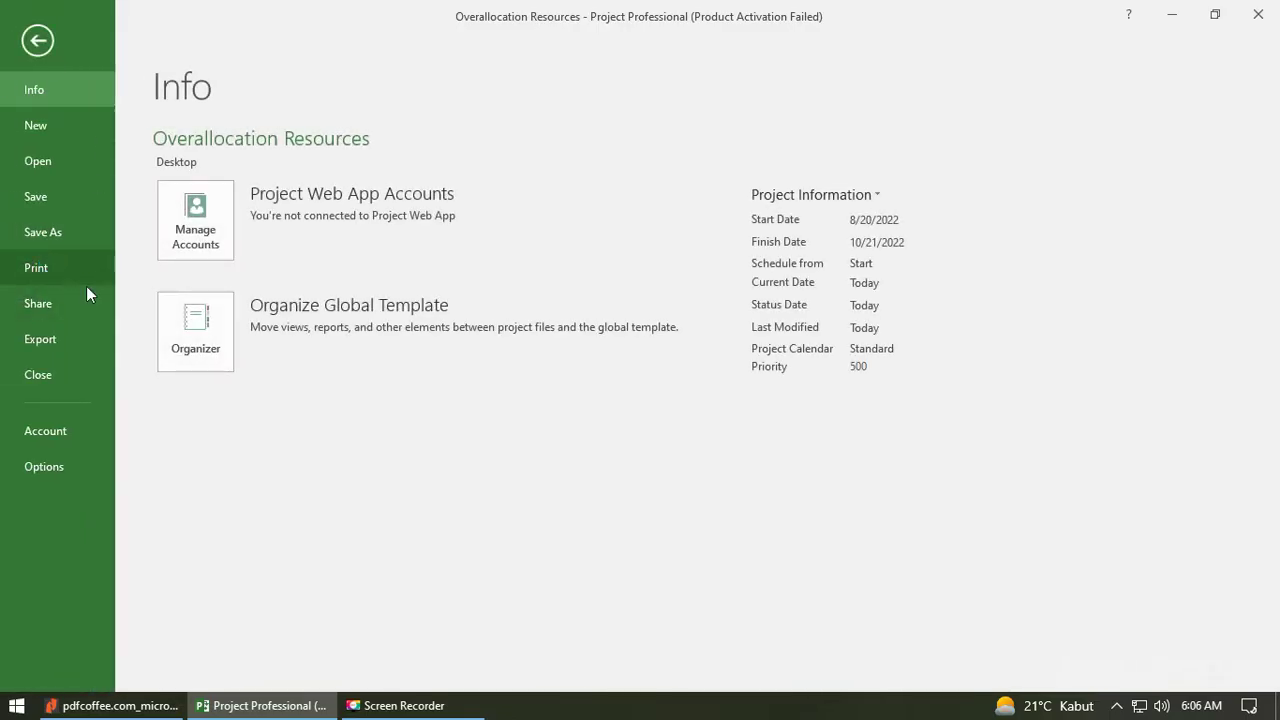
pyautogui.click(86, 290)
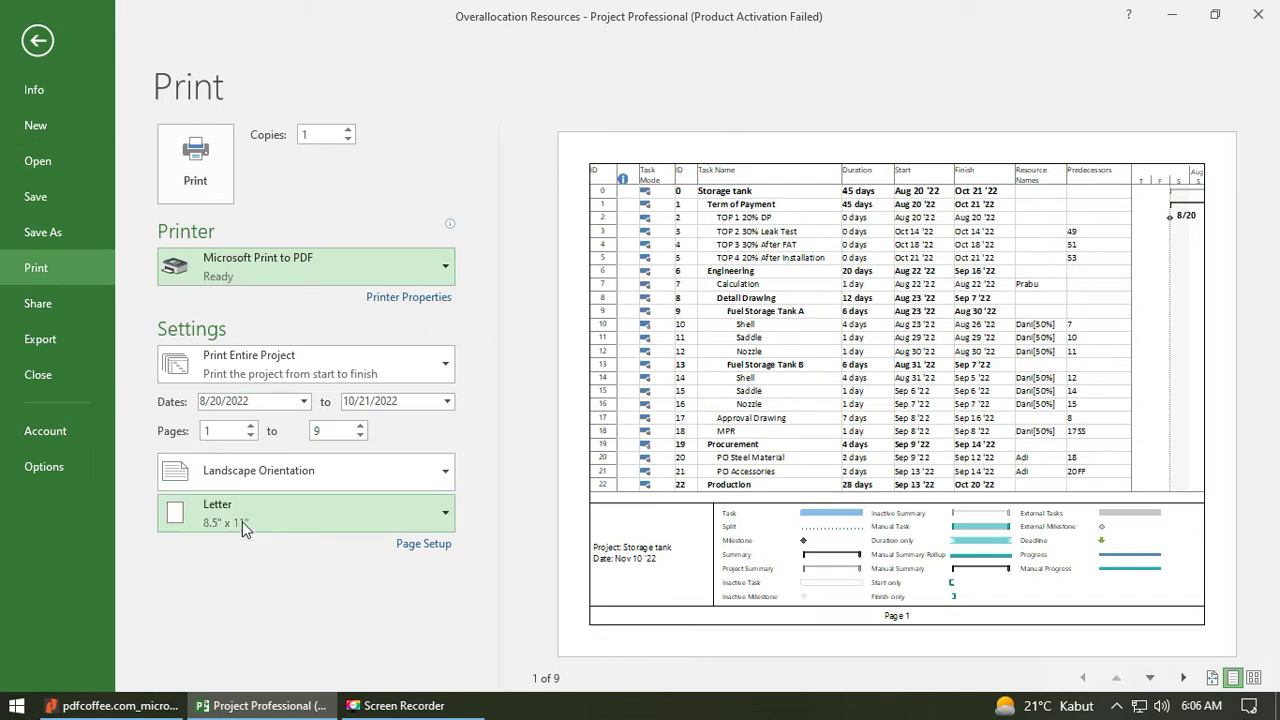
pyautogui.click(282, 370)
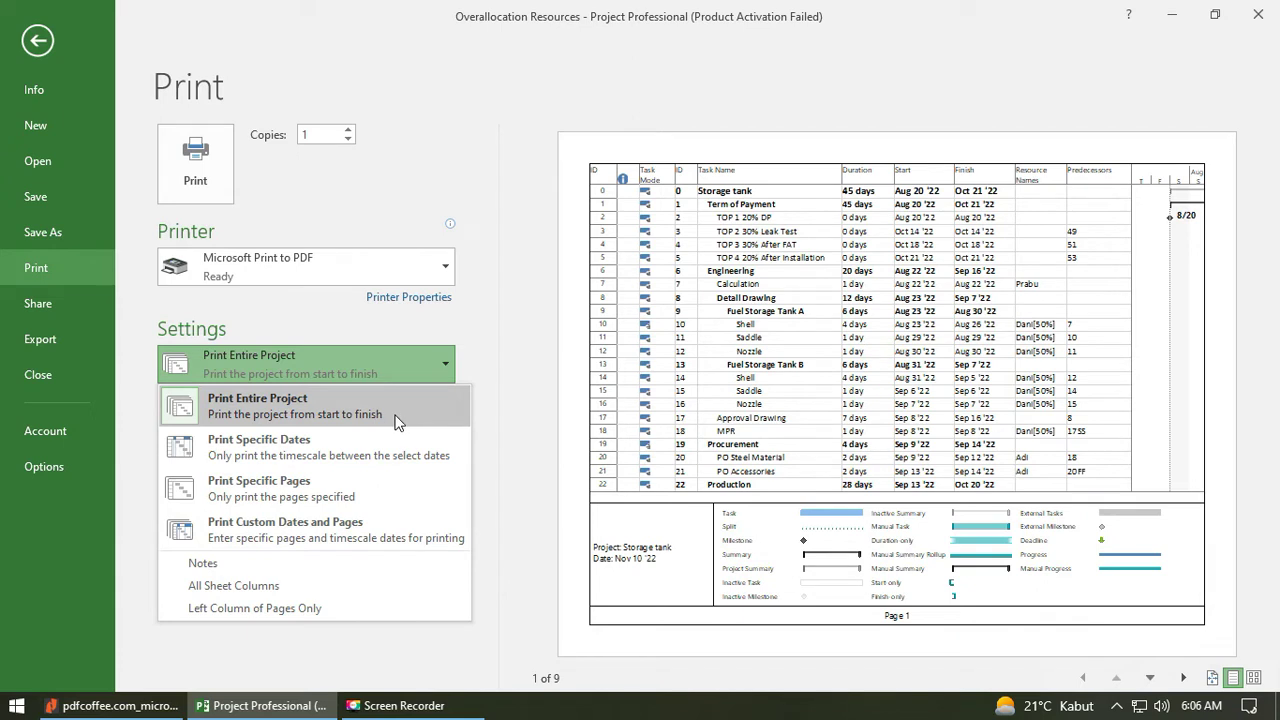
pyautogui.click(268, 413)
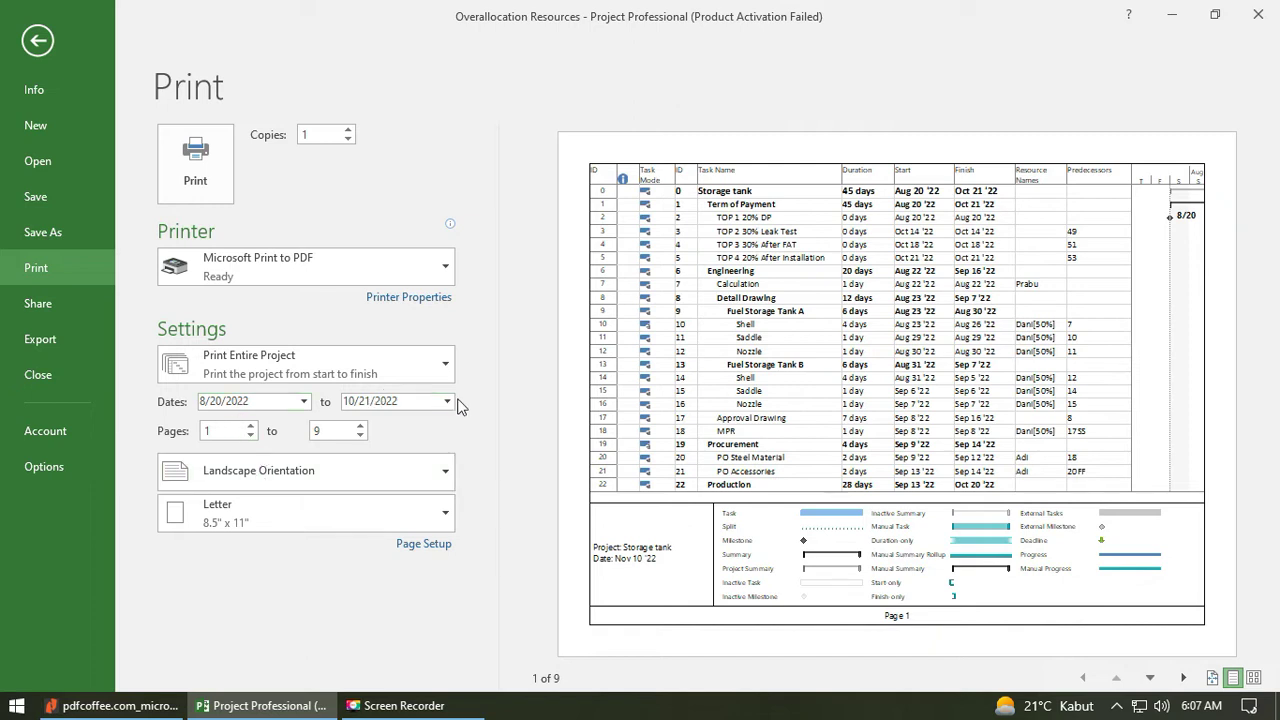
pyautogui.click(46, 39)
# Check the start and finish dates of the Storage tank summary task.
pyautogui.click(339, 268)
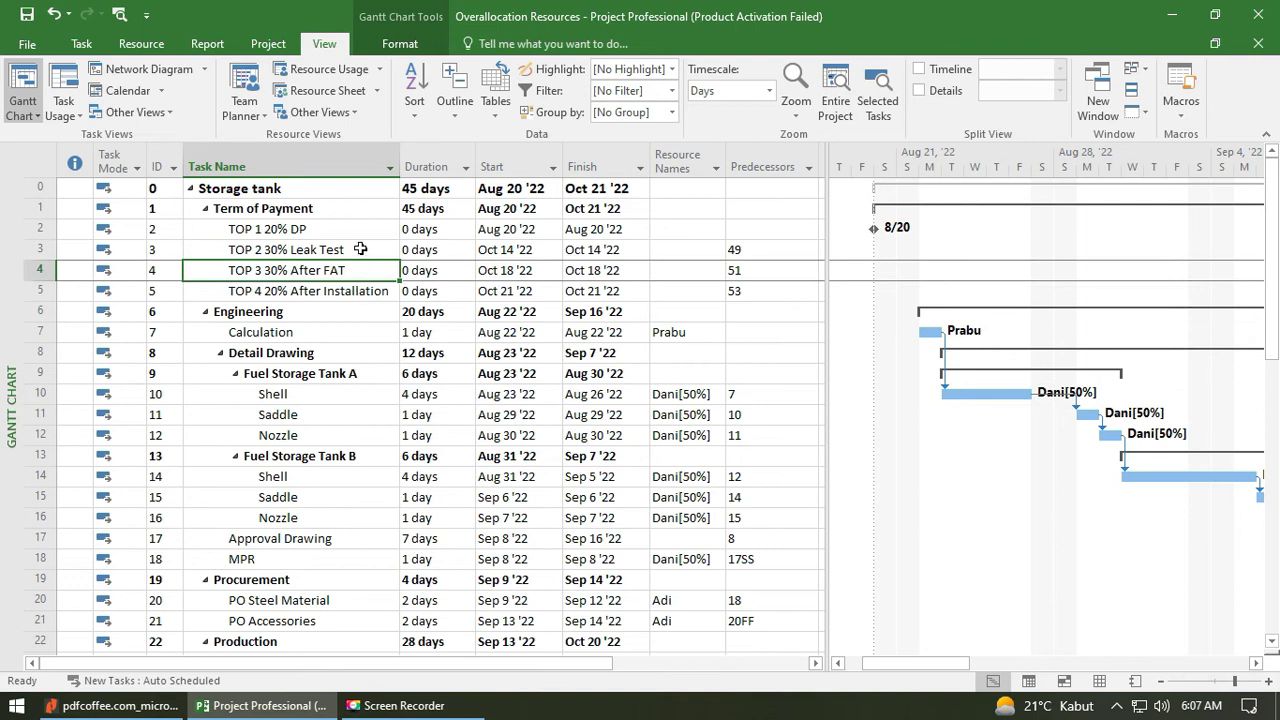
pyautogui.hotkey('ctrl', 'Up')
pyautogui.click(505, 187)
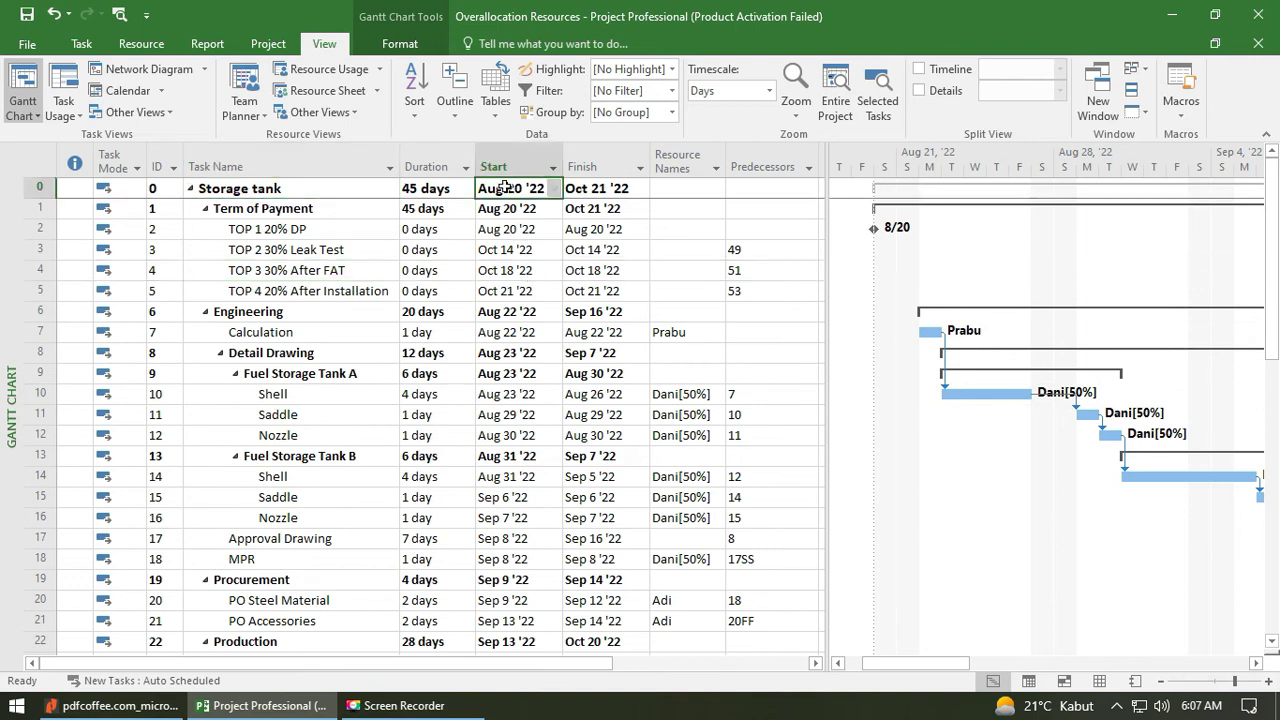
pyautogui.click(612, 187)
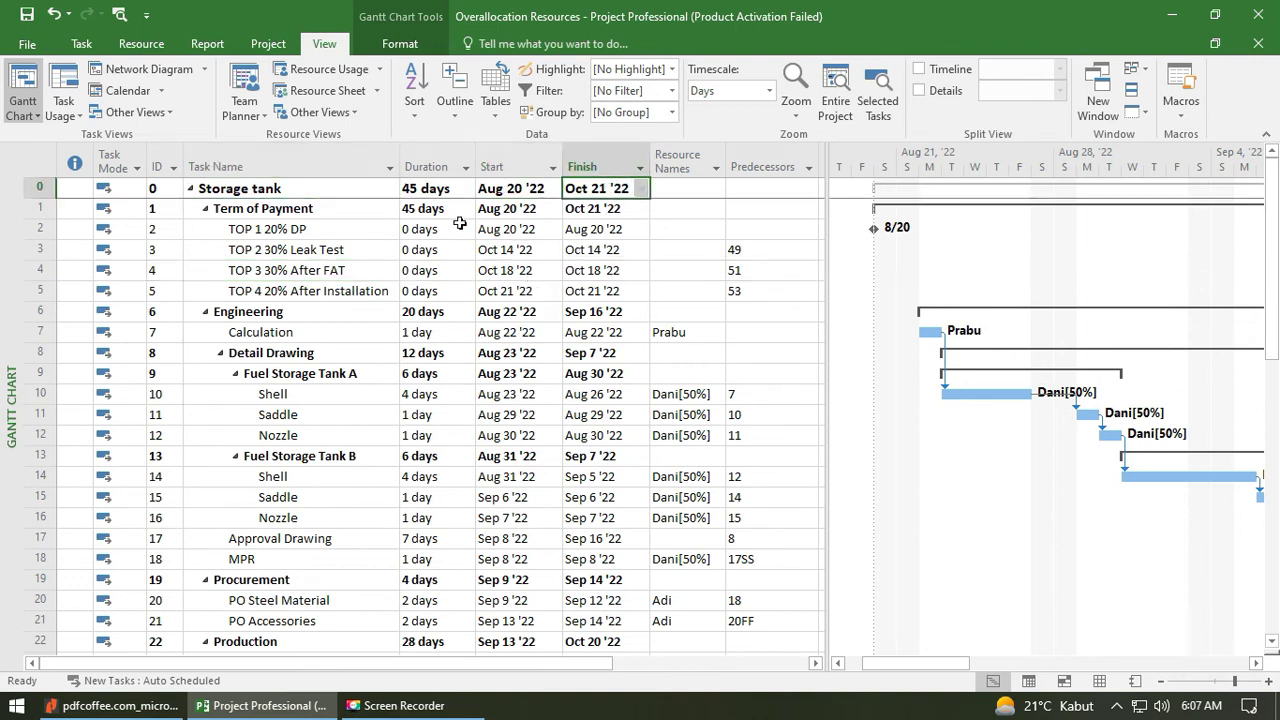
pyautogui.click(312, 252)
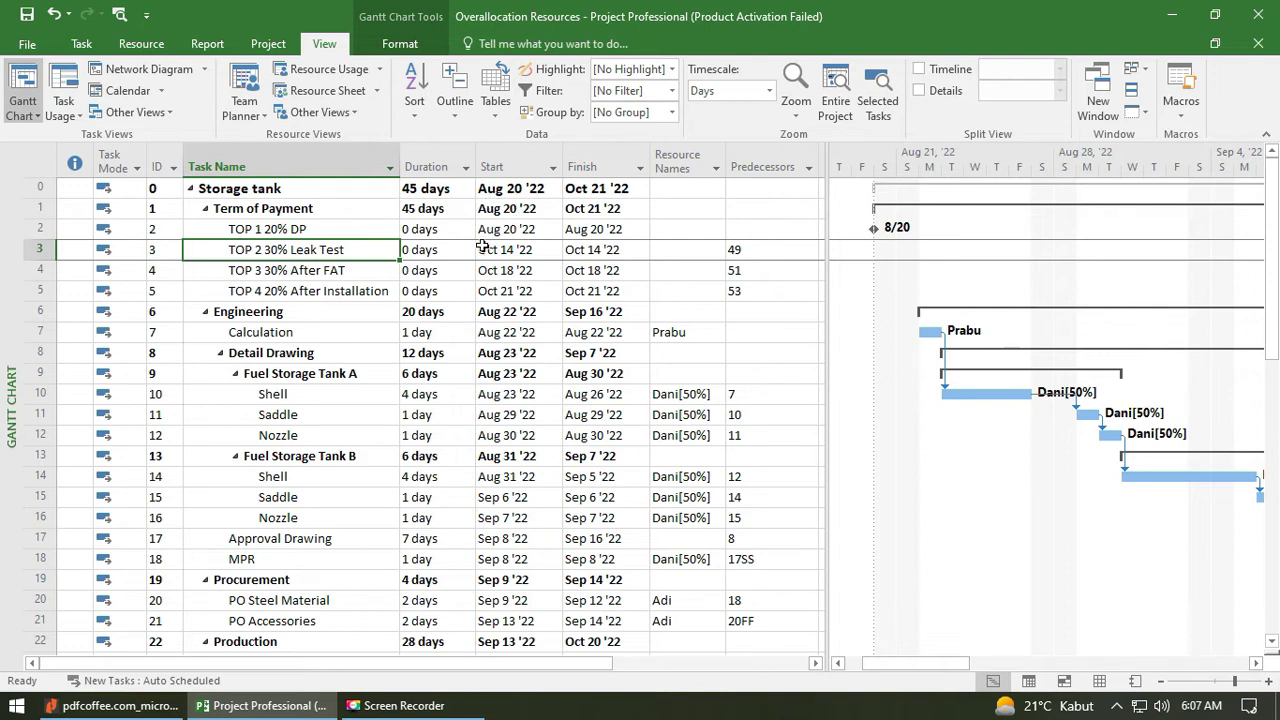
pyautogui.click(508, 190)
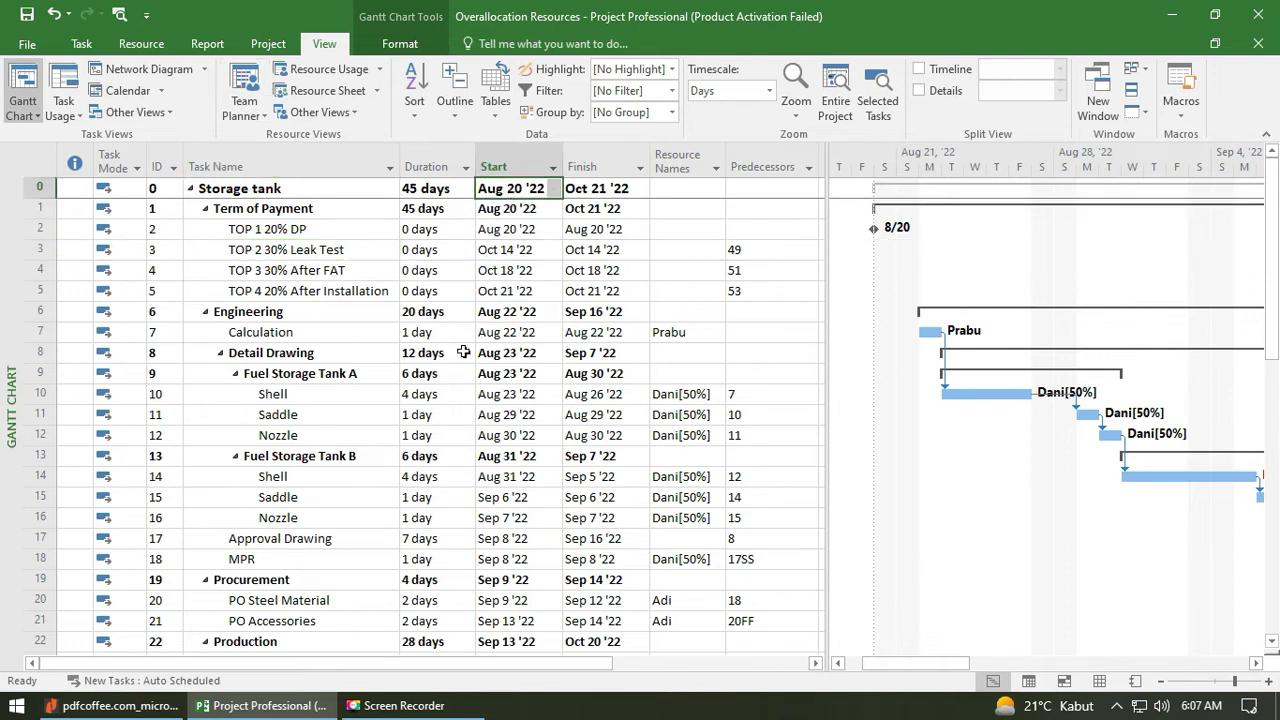
pyautogui.click(323, 270)
# Set the project's start date to Oct 20 '22 in the Project Information dialog.
pyautogui.click(268, 43)
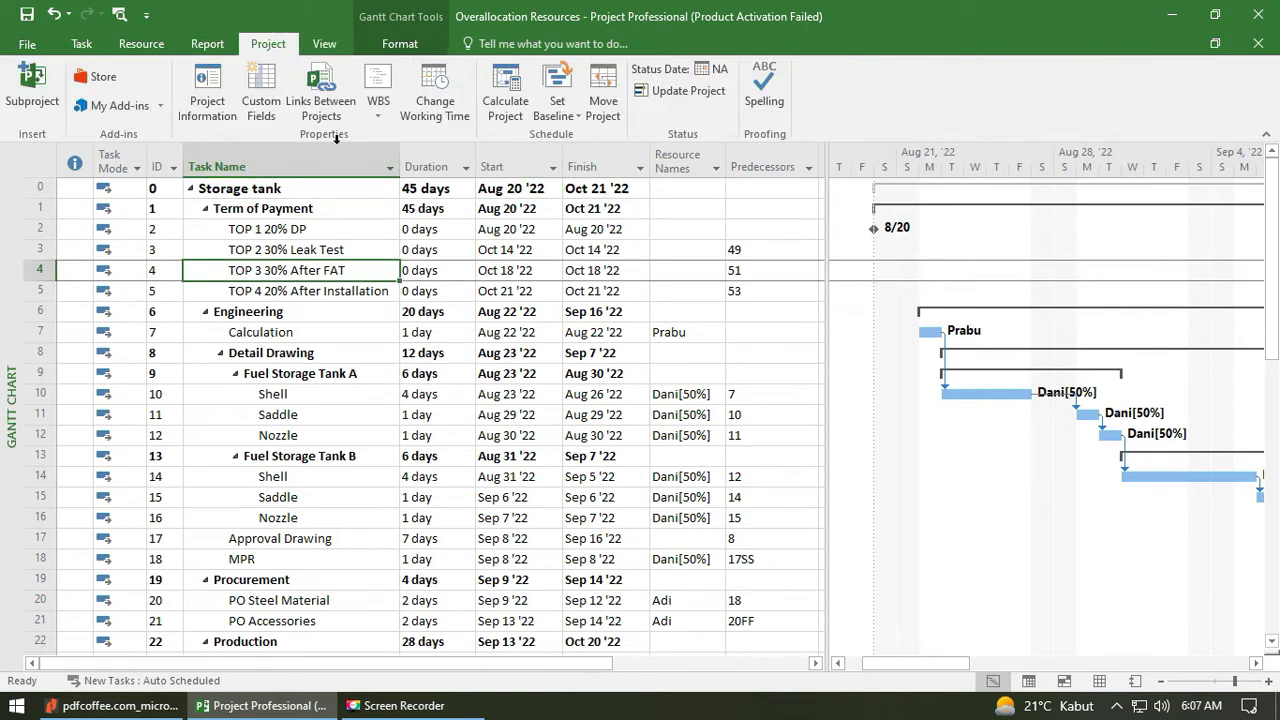
pyautogui.click(207, 98)
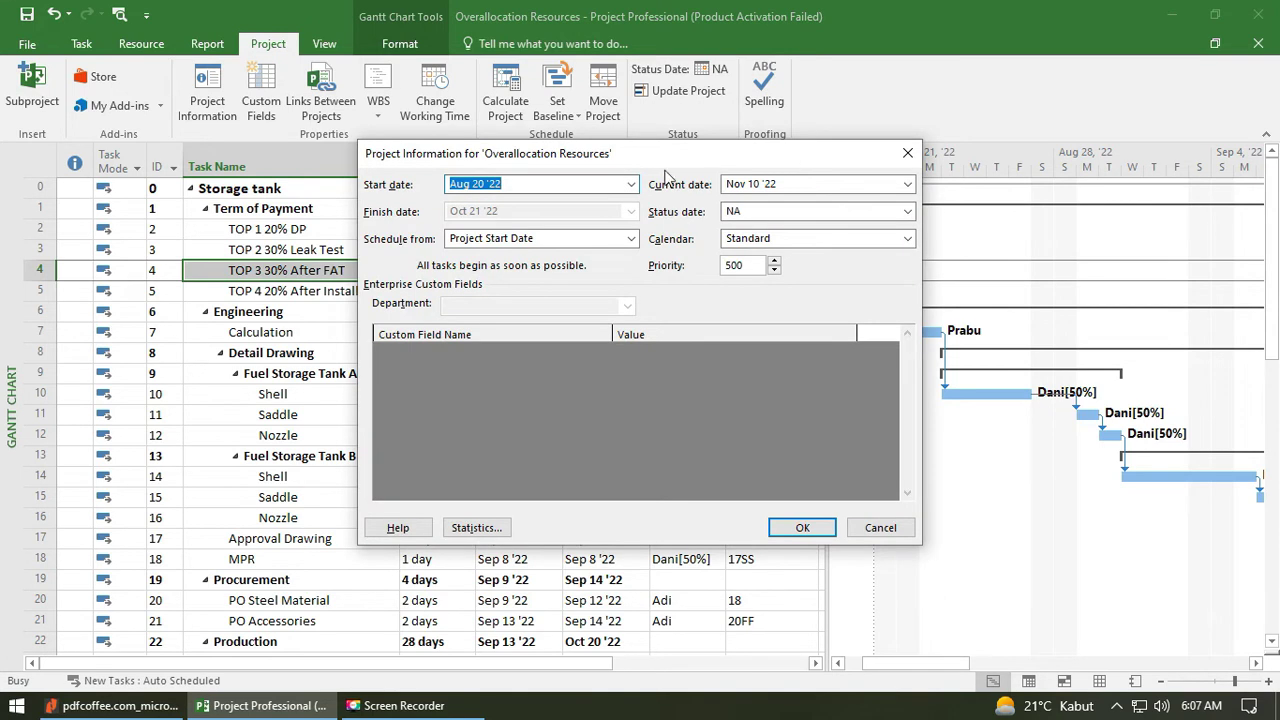
pyautogui.click(631, 185)
pyautogui.click(628, 205)
pyautogui.click(628, 205)
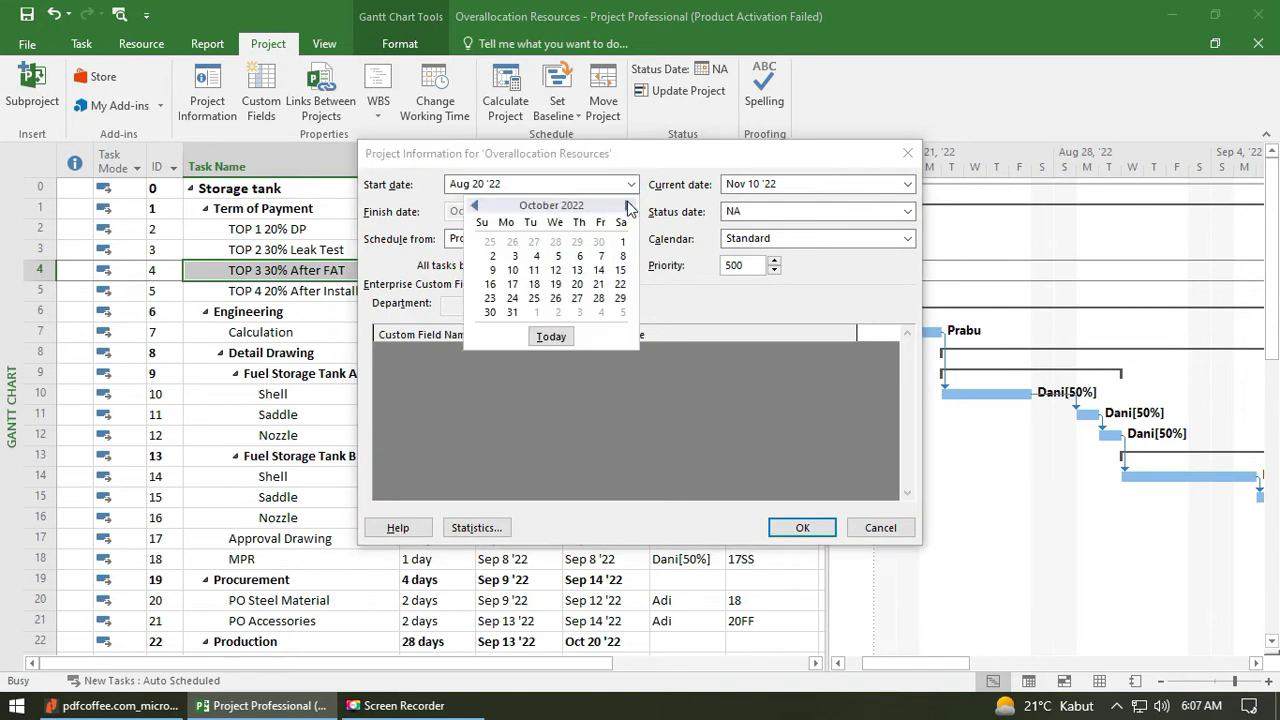
pyautogui.click(628, 205)
pyautogui.click(475, 205)
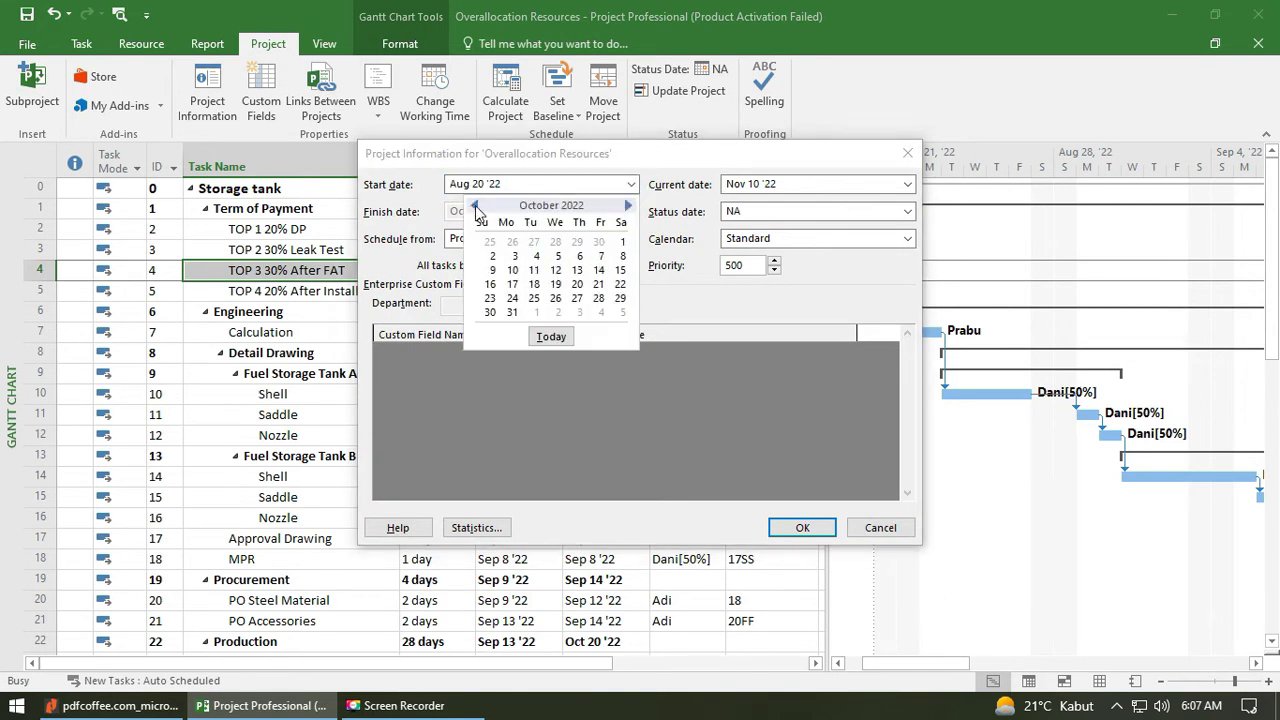
pyautogui.click(577, 284)
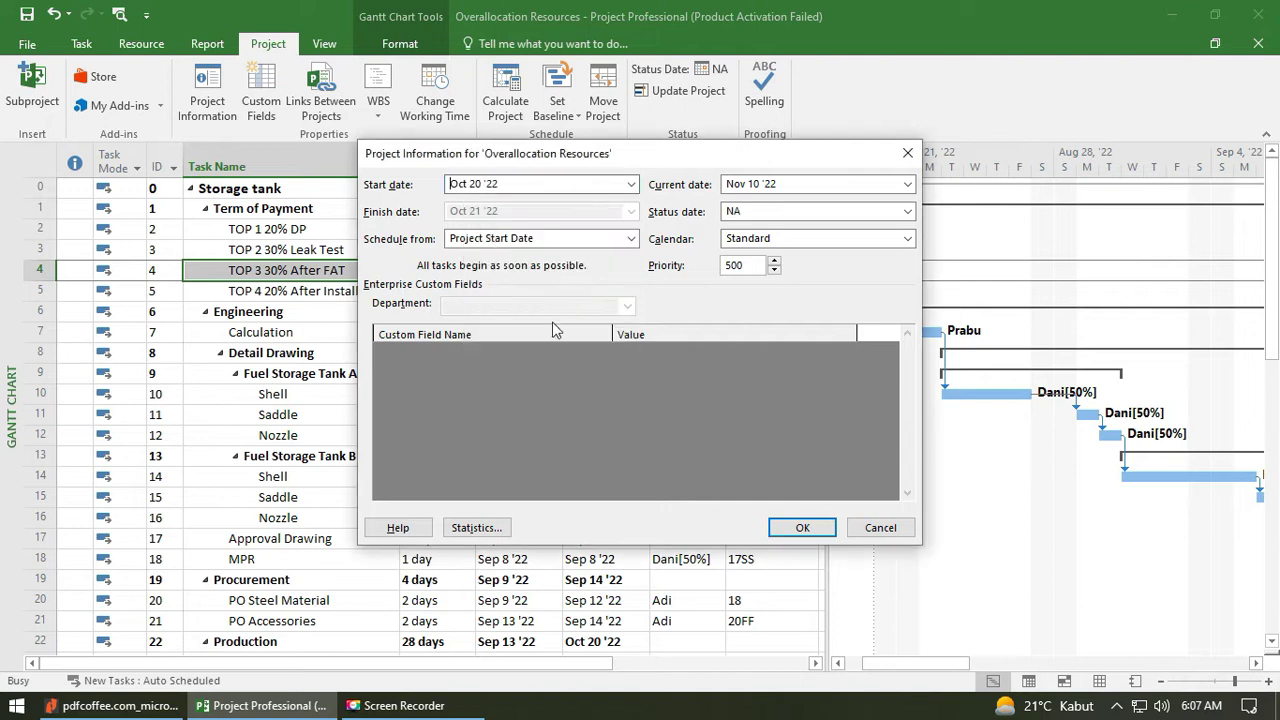
pyautogui.click(802, 527)
# Review the task dates from the Storage tank summary down to the Installation task.
pyautogui.click(287, 189)
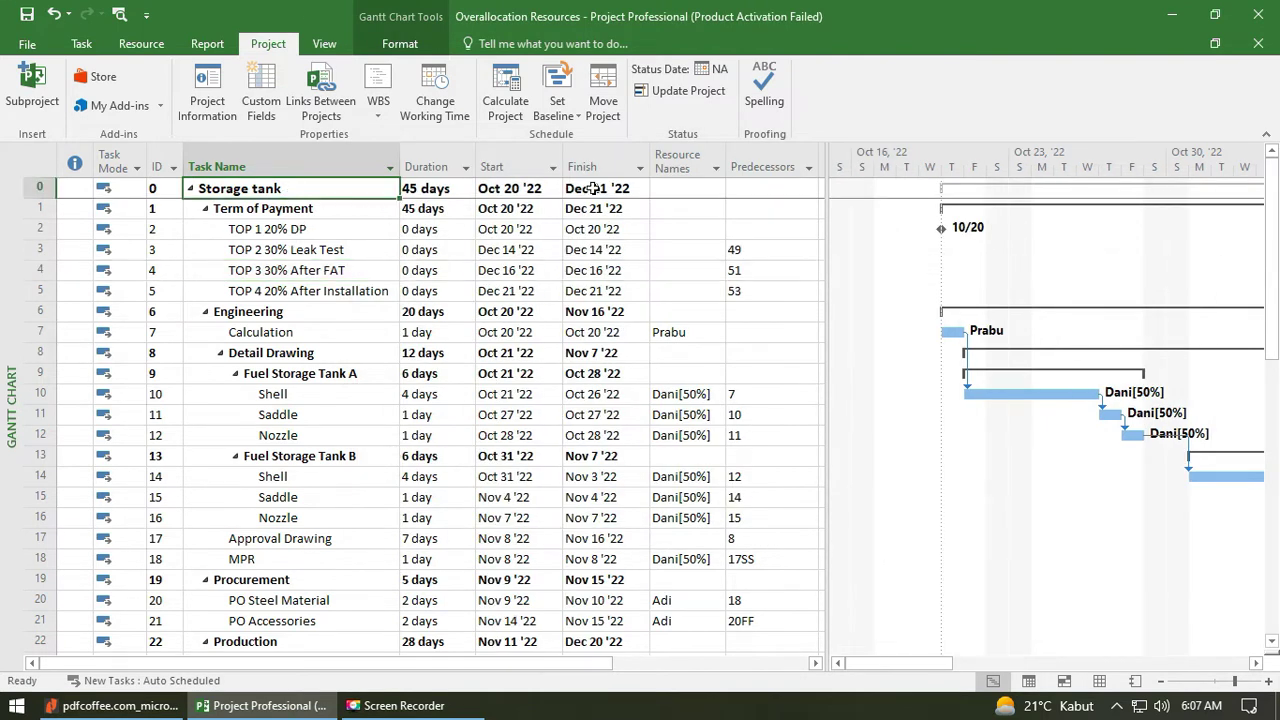
pyautogui.scroll(-5, 368, 356)
pyautogui.scroll(-9, 368, 356)
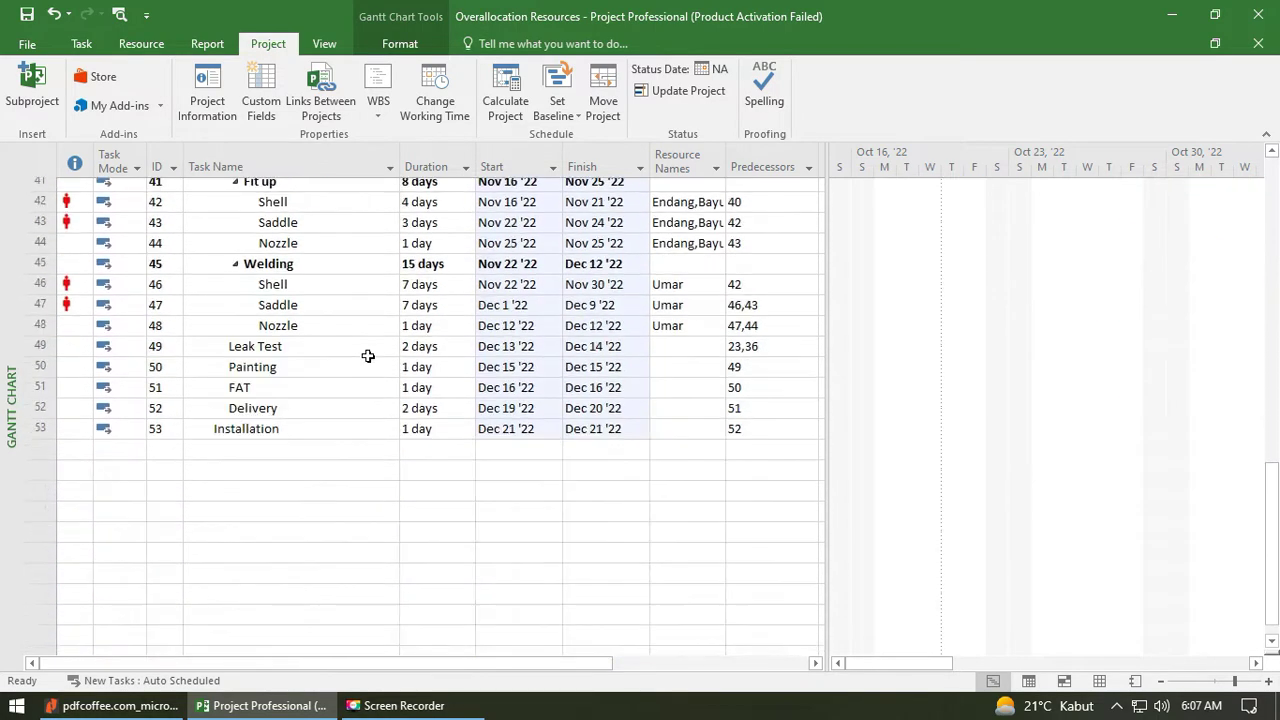
pyautogui.scroll(14, 366, 354)
pyautogui.click(333, 232)
# Open the print settings and choose Microsoft Print to PDF as the printer.
pyautogui.click(26, 44)
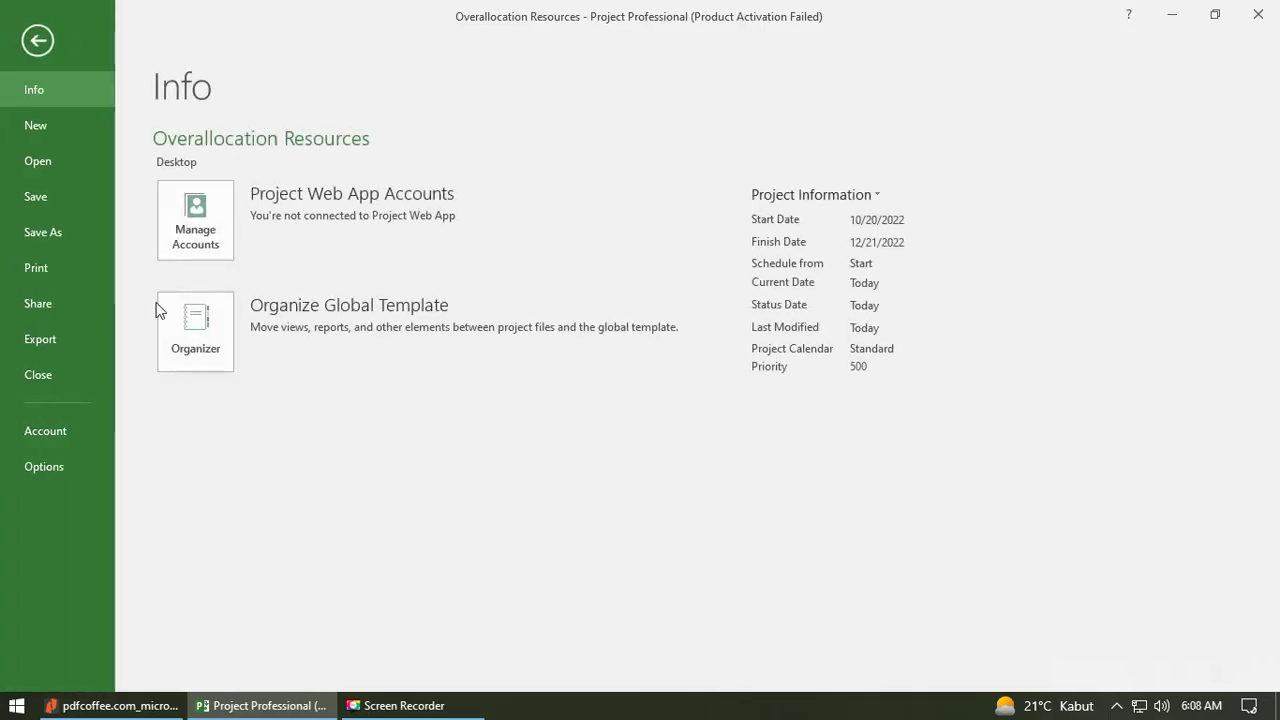
pyautogui.click(36, 267)
pyautogui.click(305, 266)
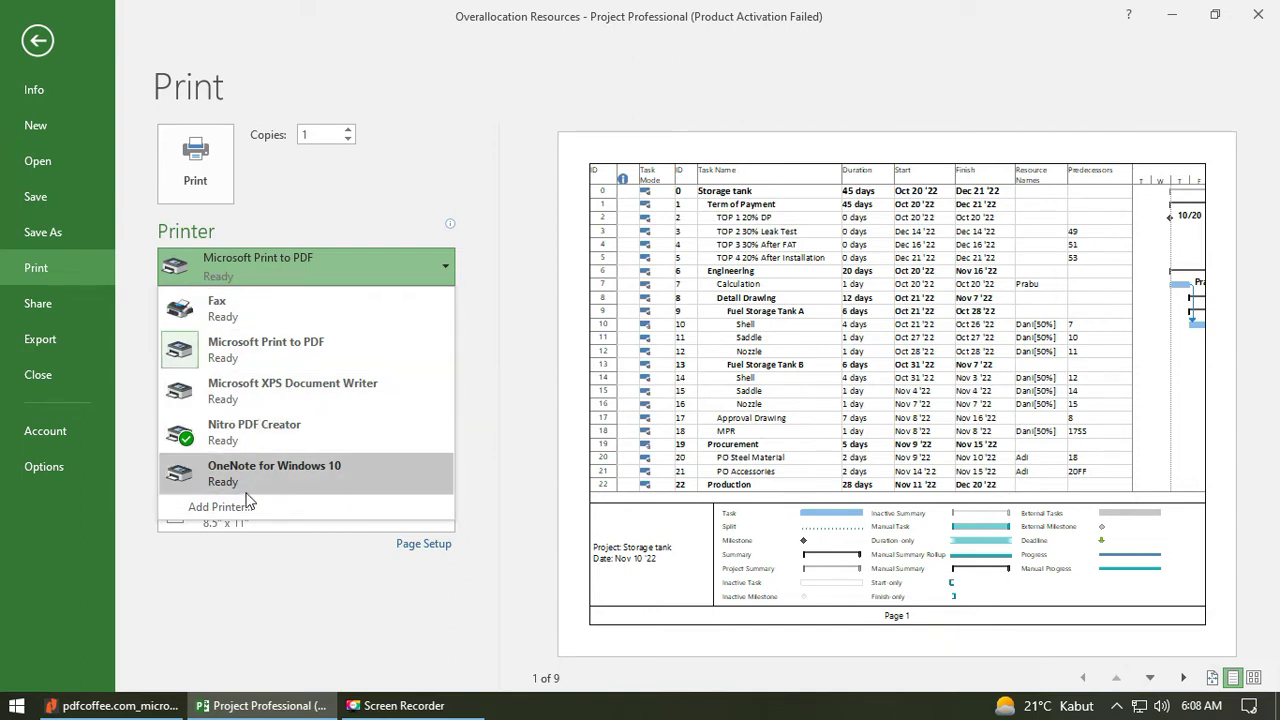
pyautogui.click(308, 360)
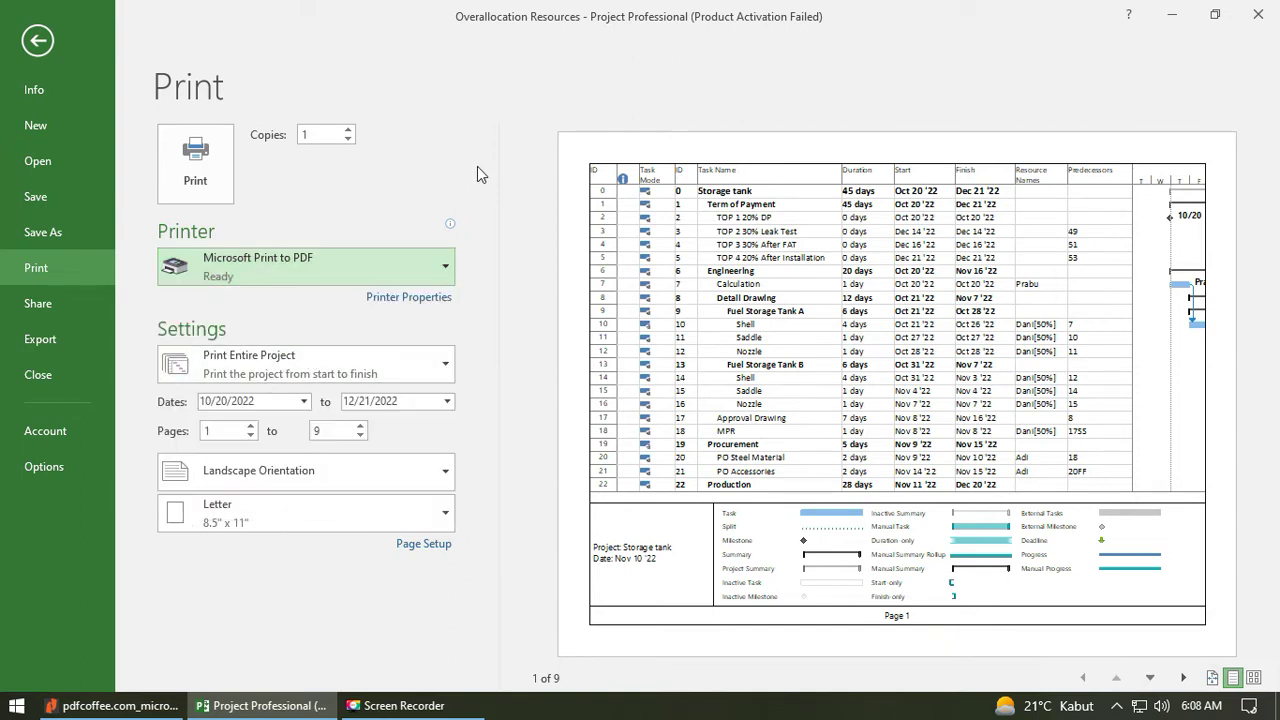
# Set the print start date to 10/20/2022 and limit the printout to pages 1 to 5.
pyautogui.click(305, 401)
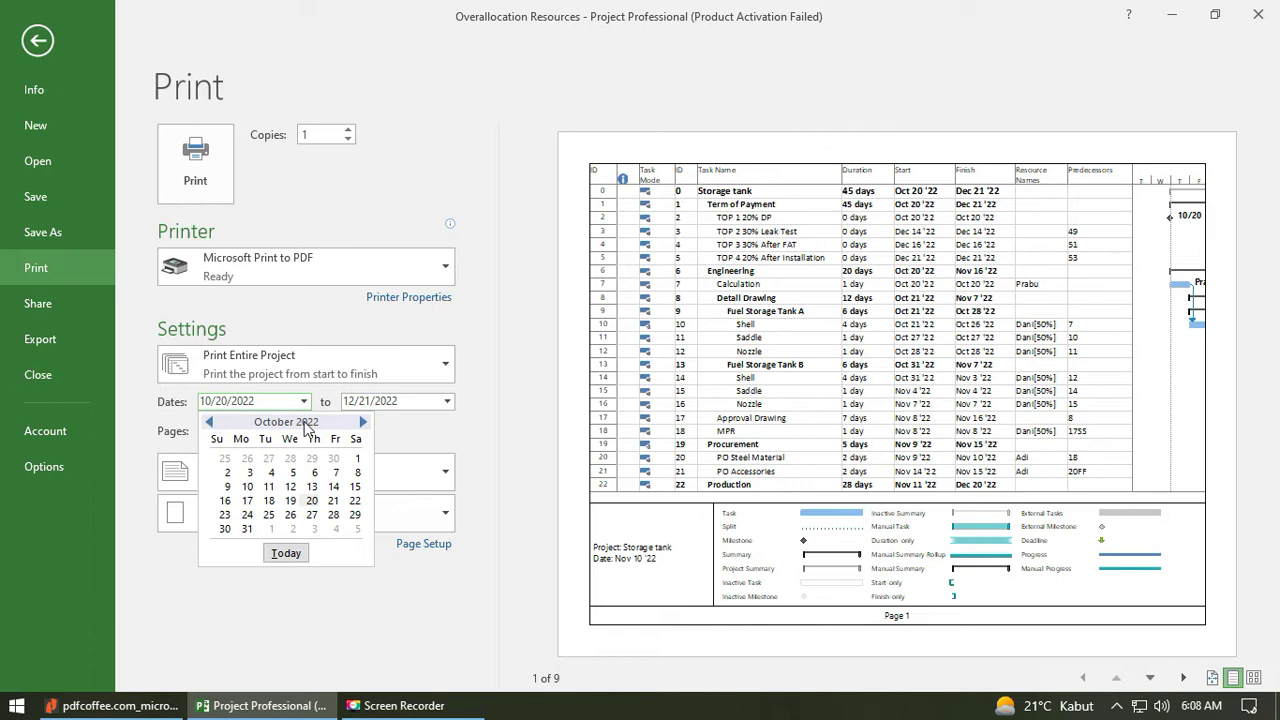
pyautogui.click(312, 502)
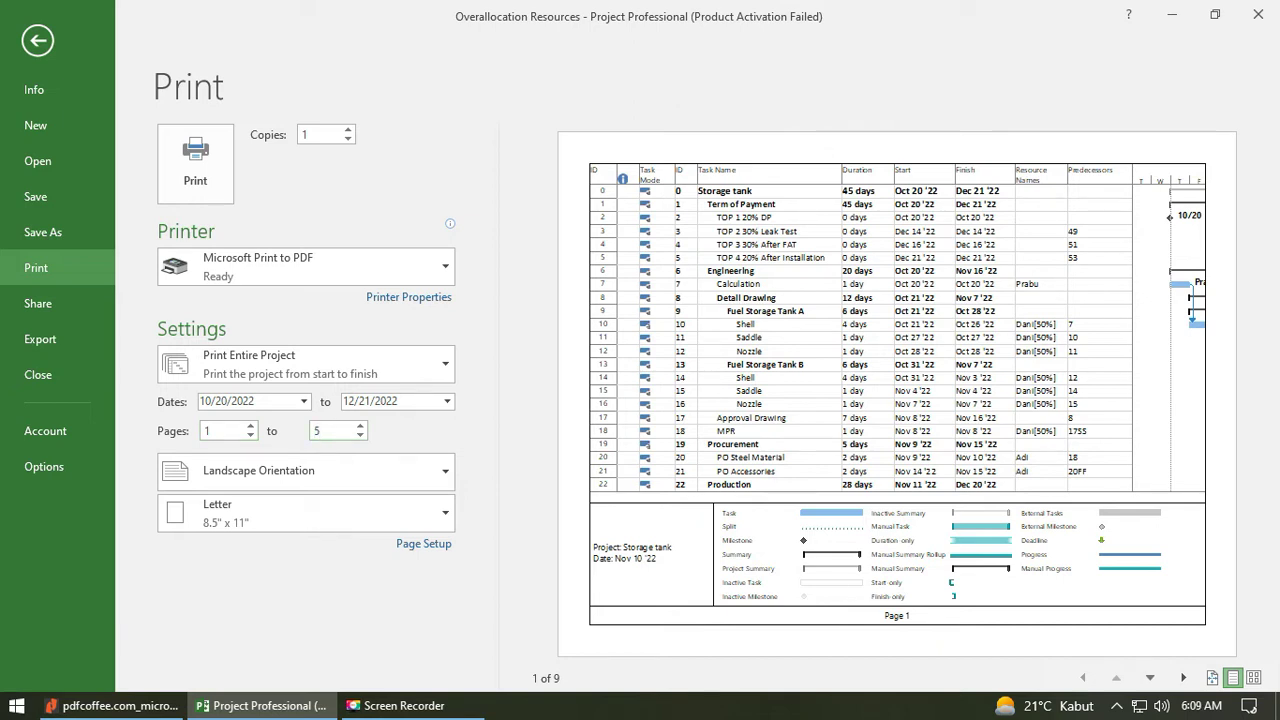
pyautogui.click(232, 431)
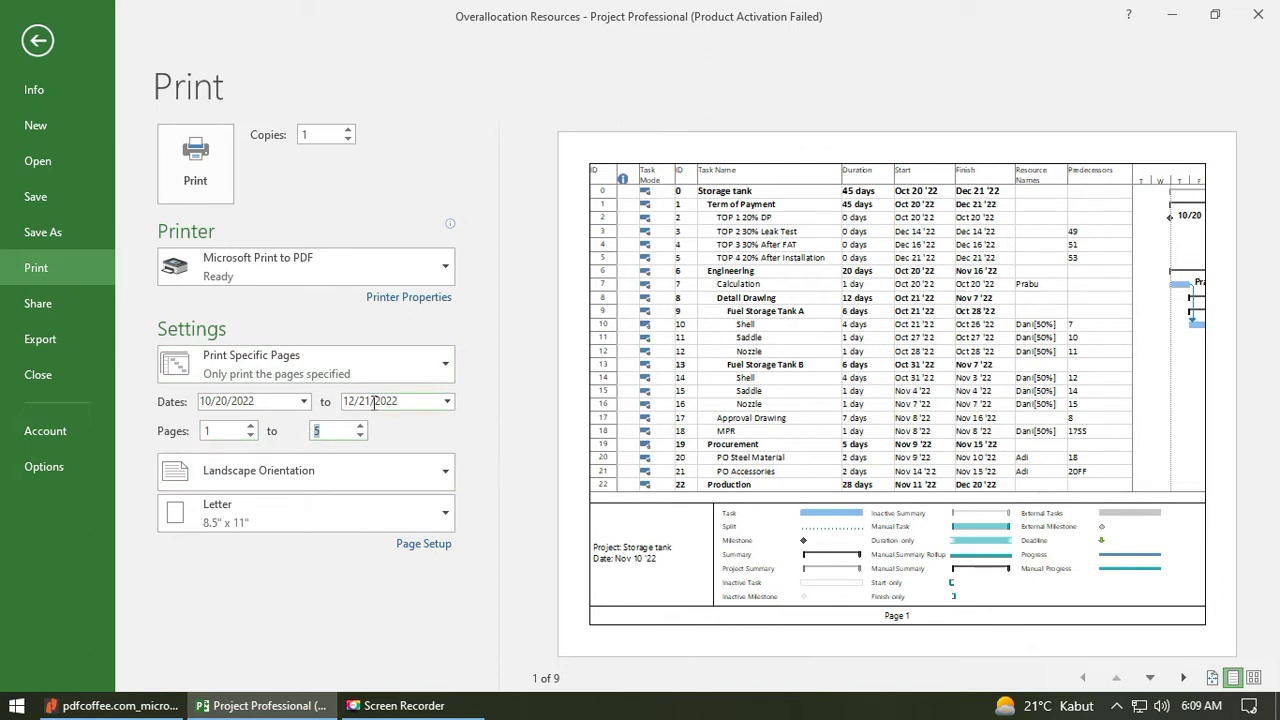
# Try portrait orientation, set the paper size to A4, and return the printout to landscape orientation.
pyautogui.click(316, 455)
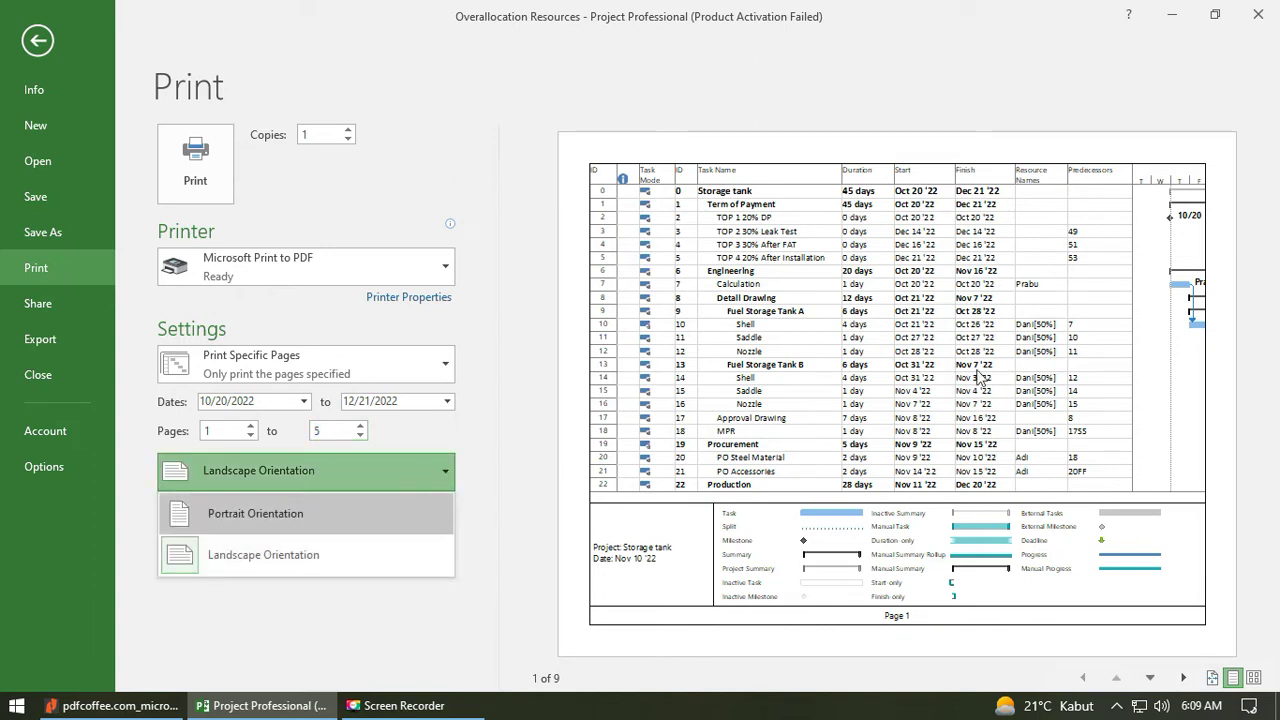
pyautogui.click(265, 556)
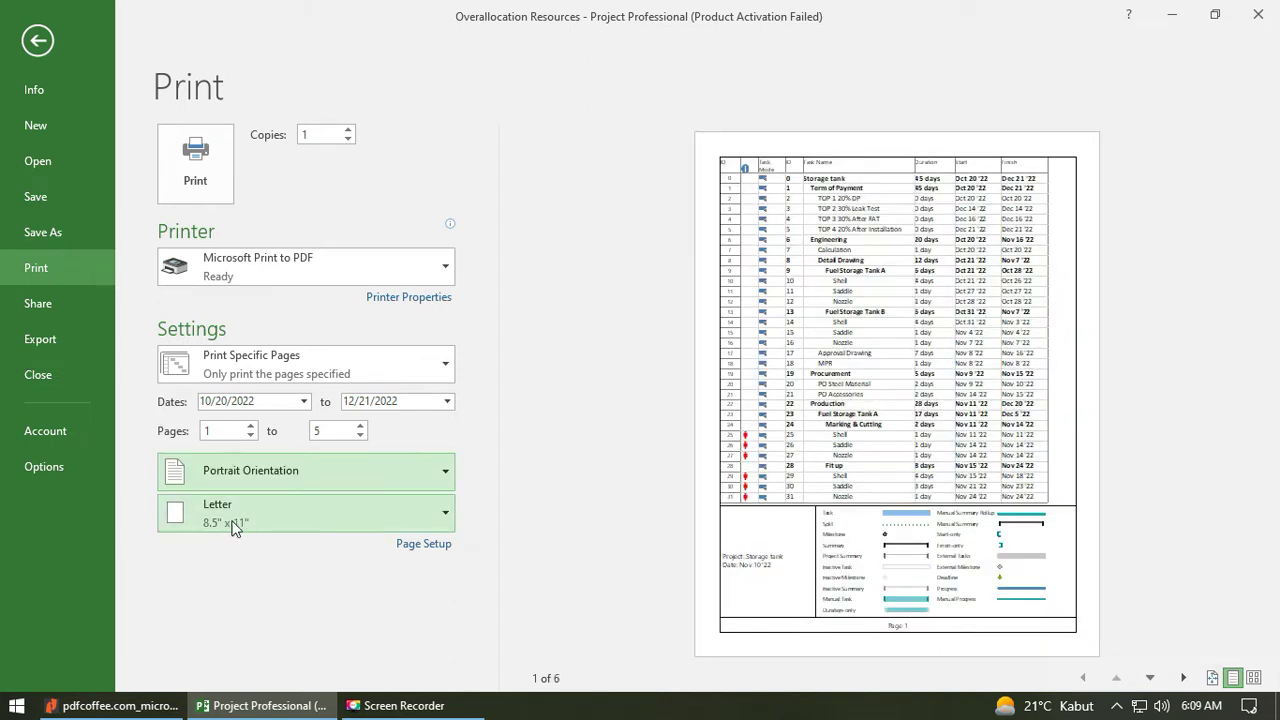
pyautogui.click(265, 505)
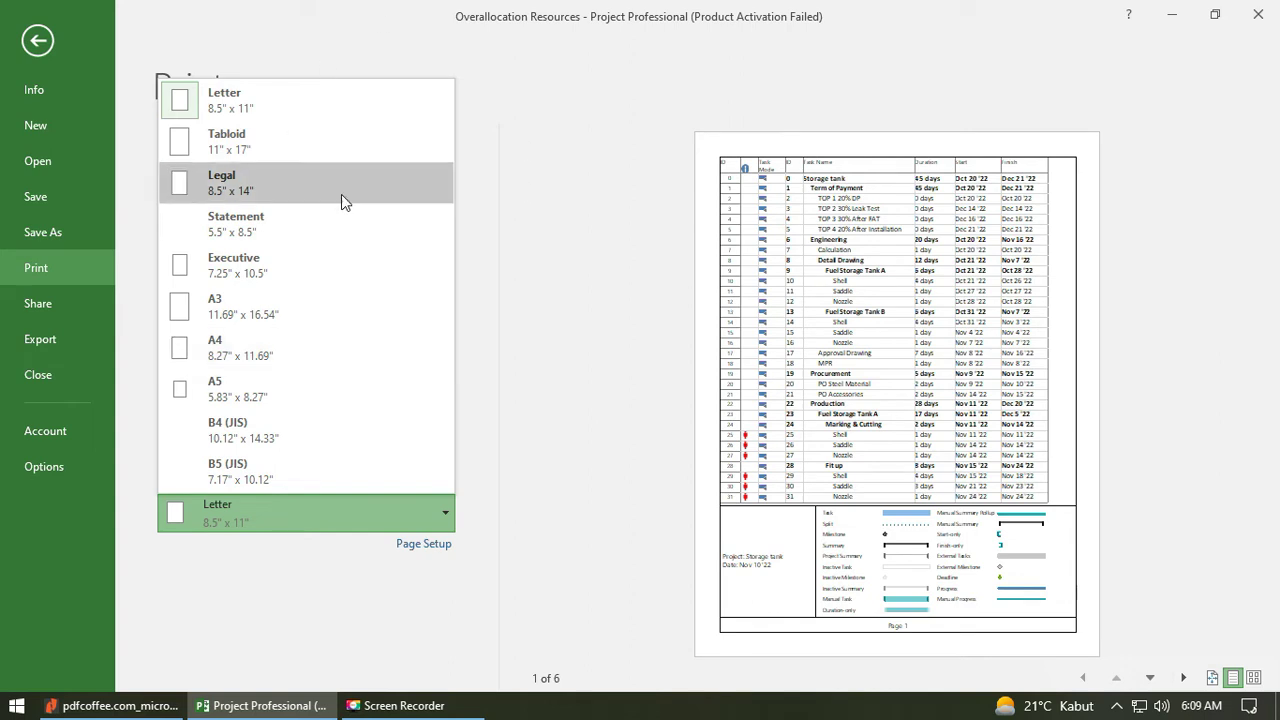
pyautogui.click(277, 345)
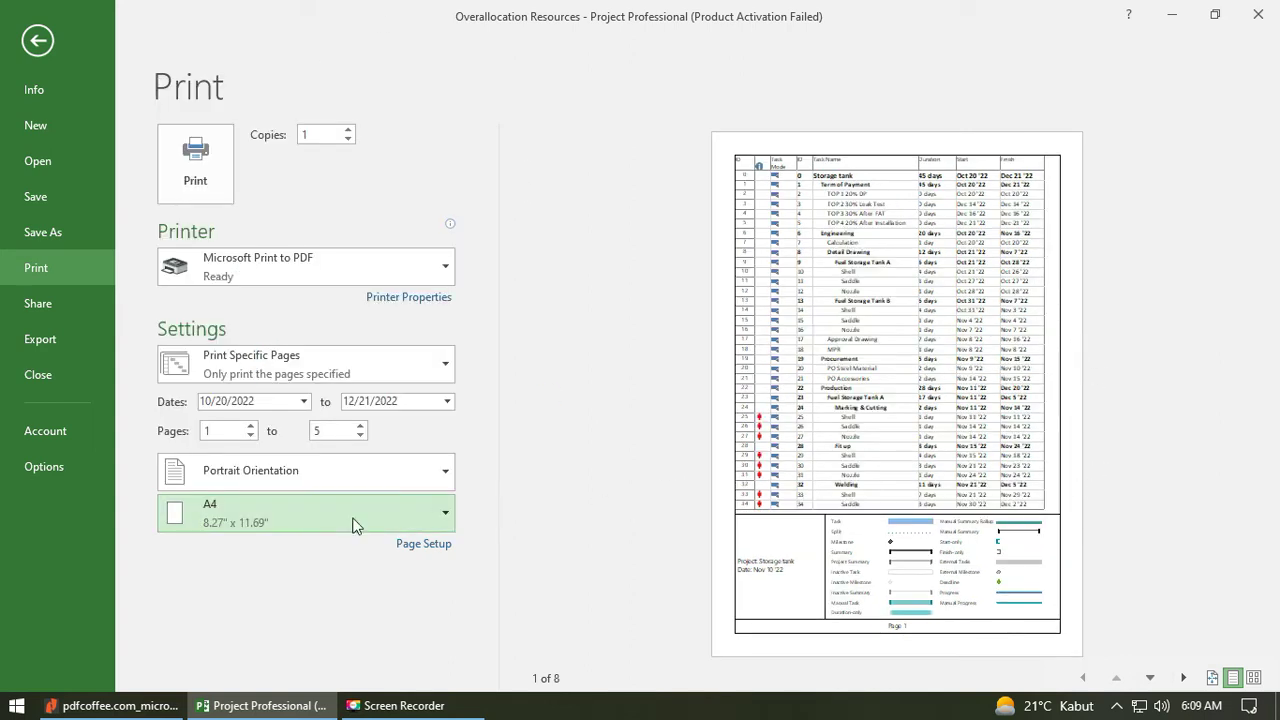
pyautogui.click(318, 474)
pyautogui.click(252, 554)
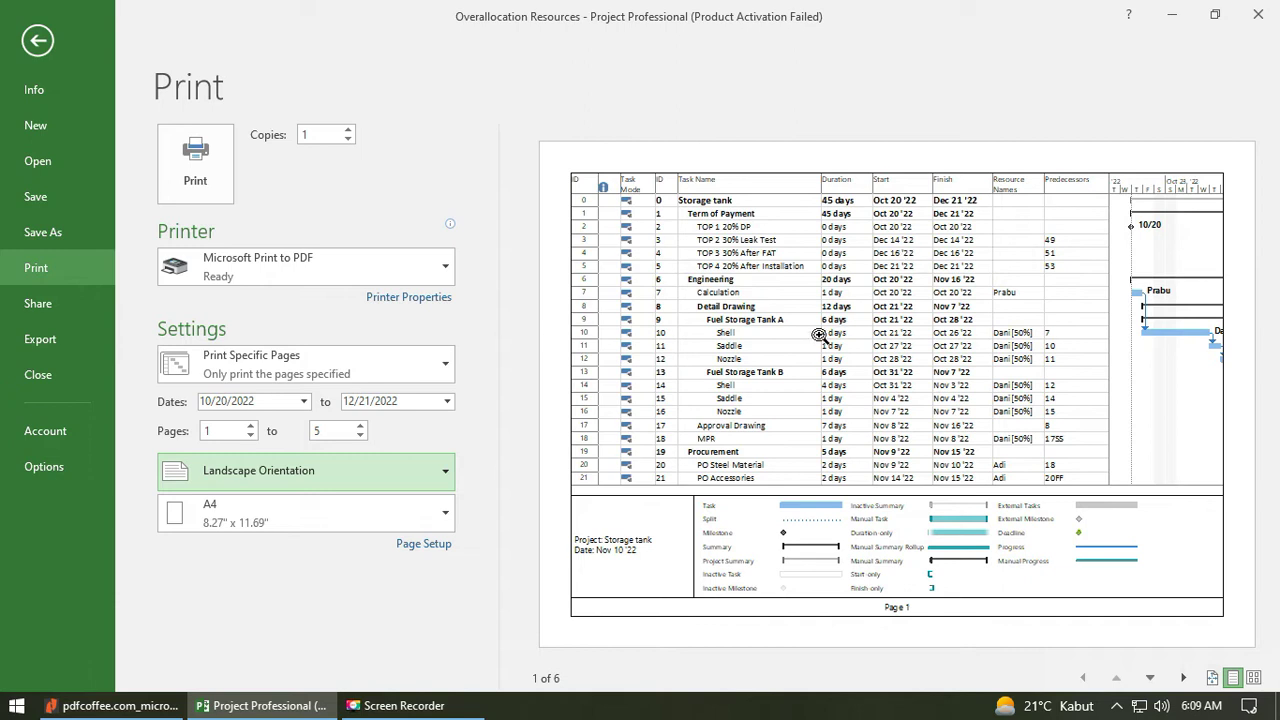
# Print the project plan with these settings and save the output as a PDF document.
pyautogui.click(195, 165)
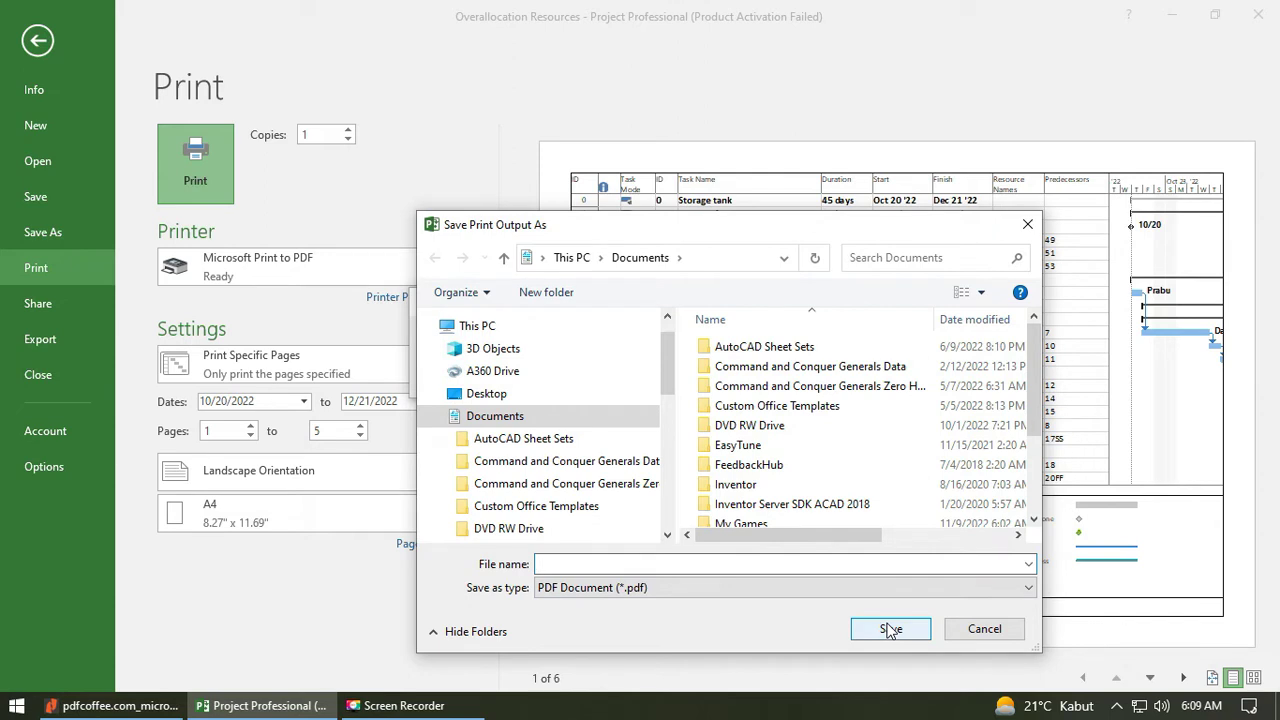
pyautogui.click(889, 629)
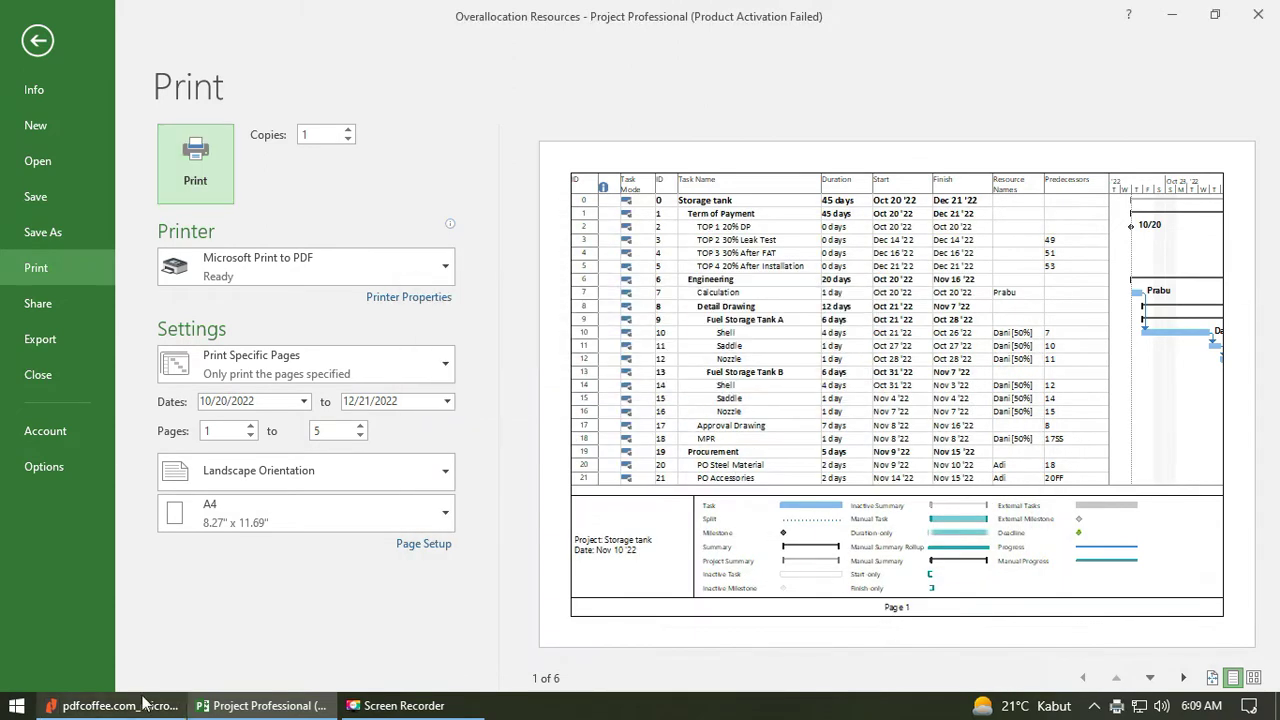
# Switch to File Explorer's Documents folder and open the printed PDF file s in Nitro Pro.
pyautogui.click(16, 705)
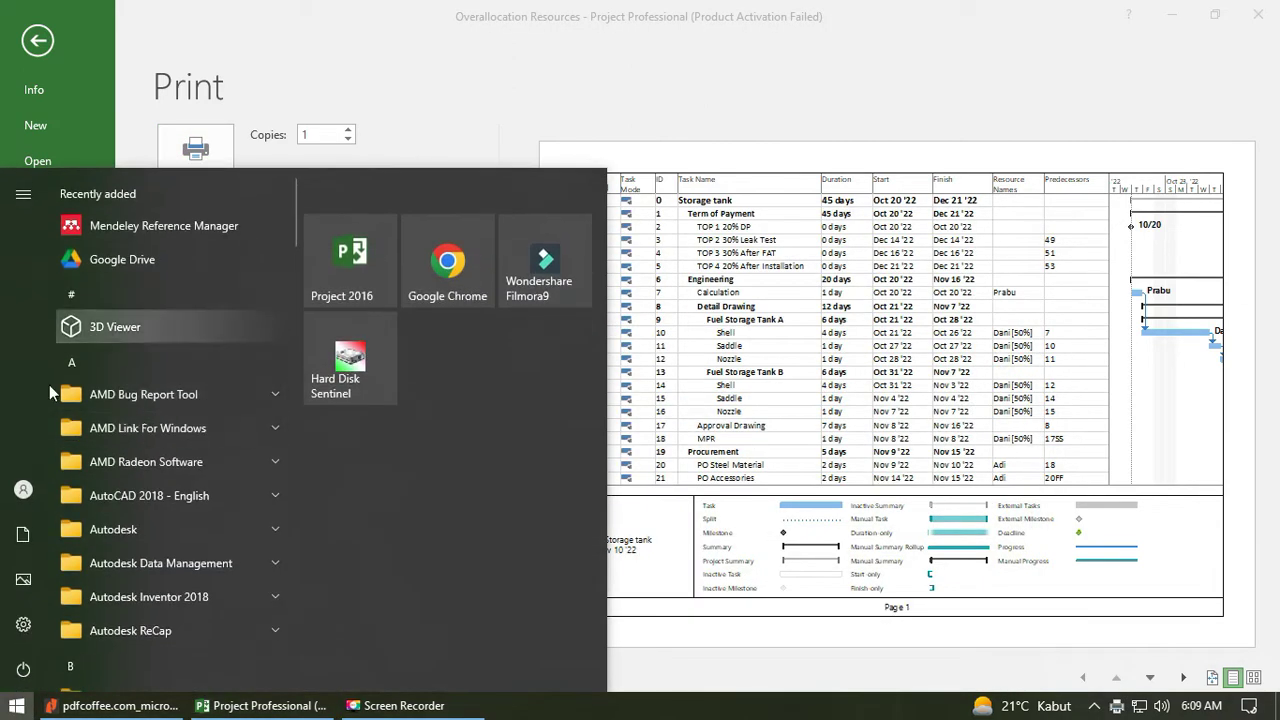
pyautogui.click(23, 534)
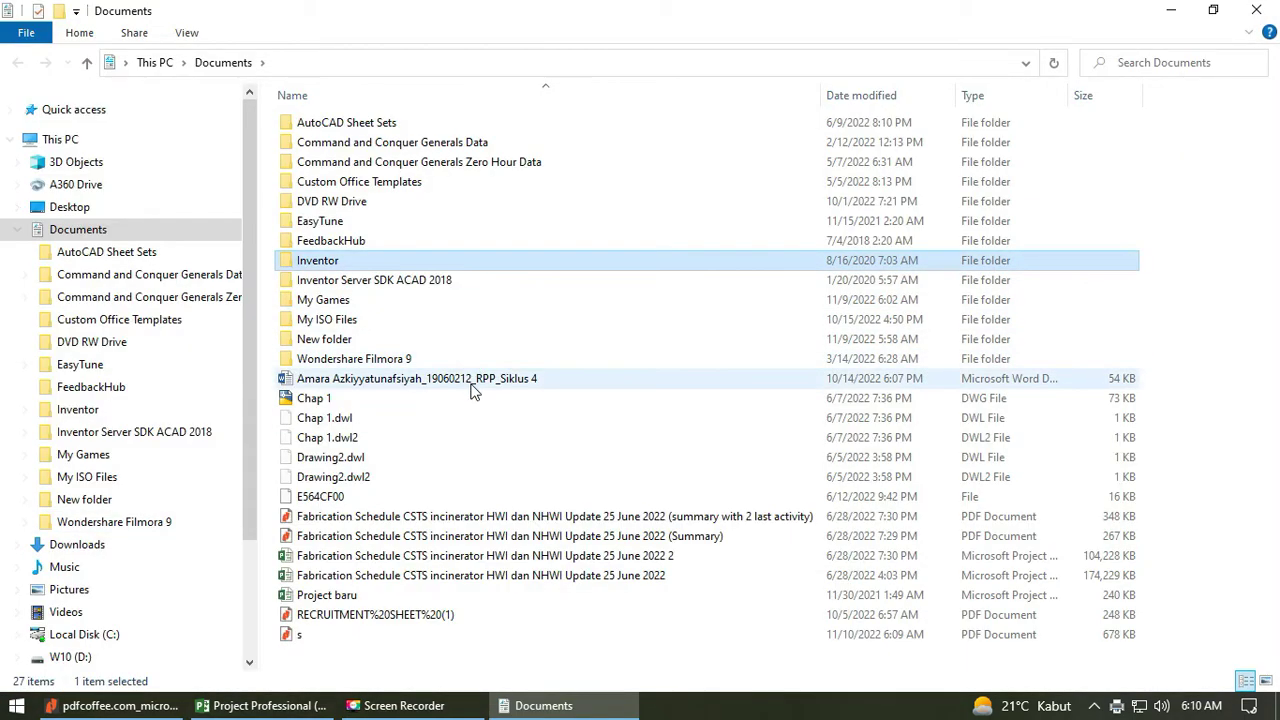
pyautogui.doubleClick(300, 634)
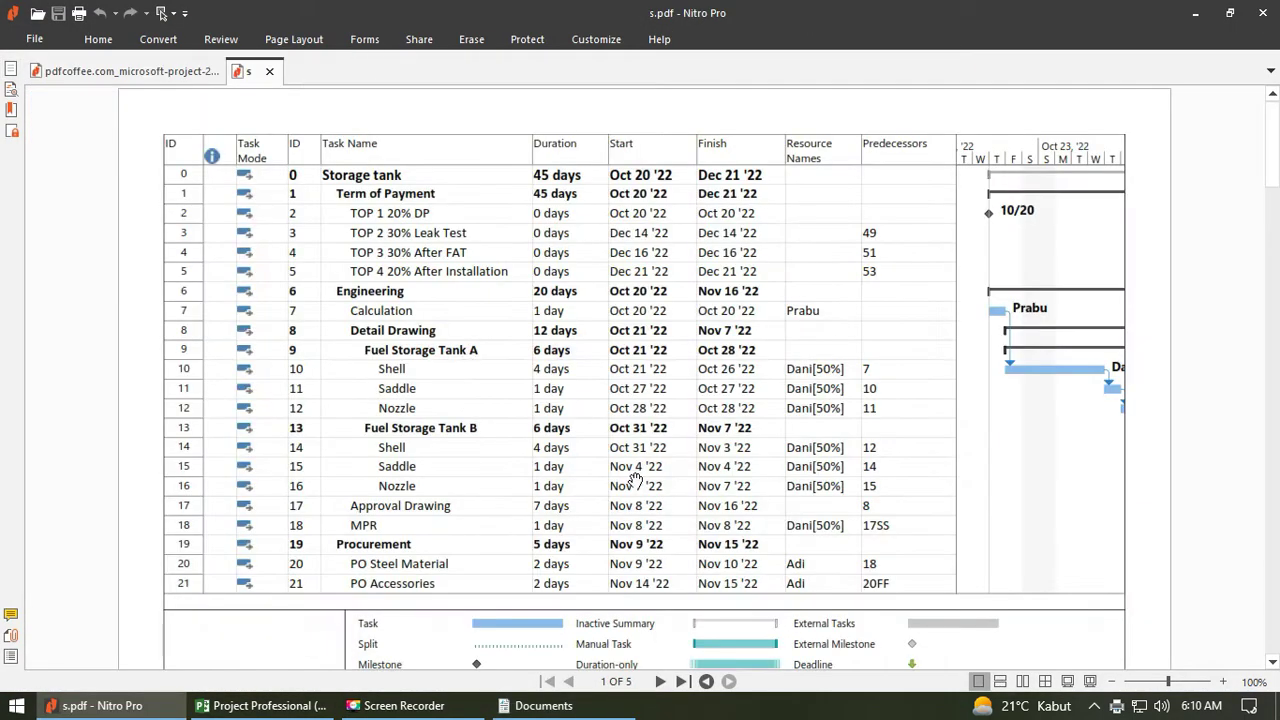
# Examine how the plan is split across the PDF's pages, then close the file and return to Microsoft Project's print settings.
pyautogui.click(659, 683)
pyautogui.click(659, 683)
pyautogui.click(659, 683)
pyautogui.click(659, 683)
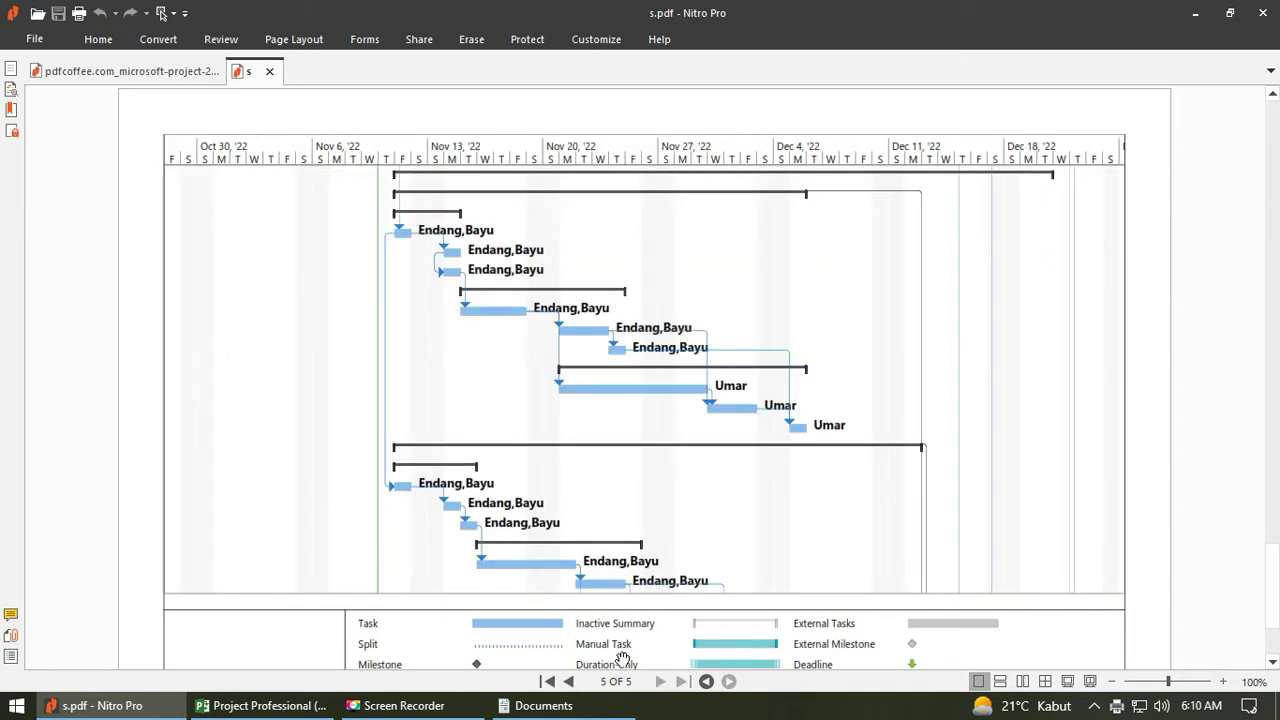
pyautogui.click(568, 682)
pyautogui.click(568, 682)
pyautogui.click(568, 682)
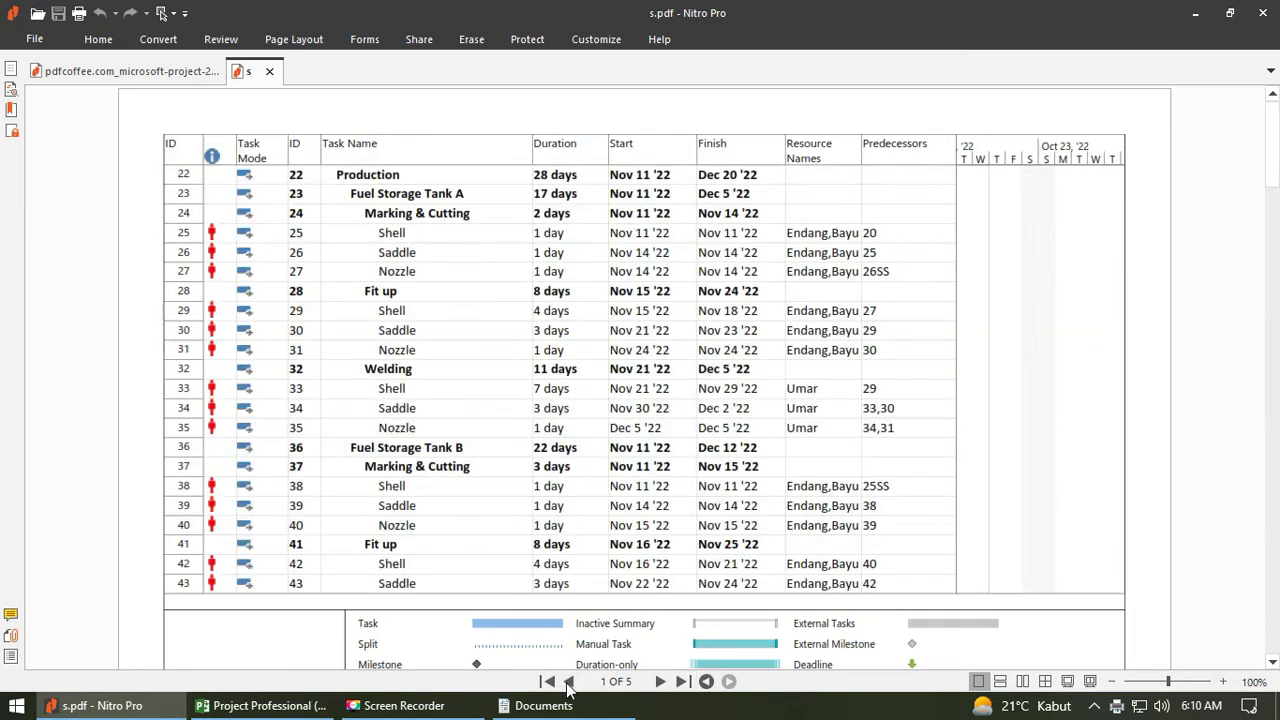
pyautogui.click(568, 682)
pyautogui.click(661, 683)
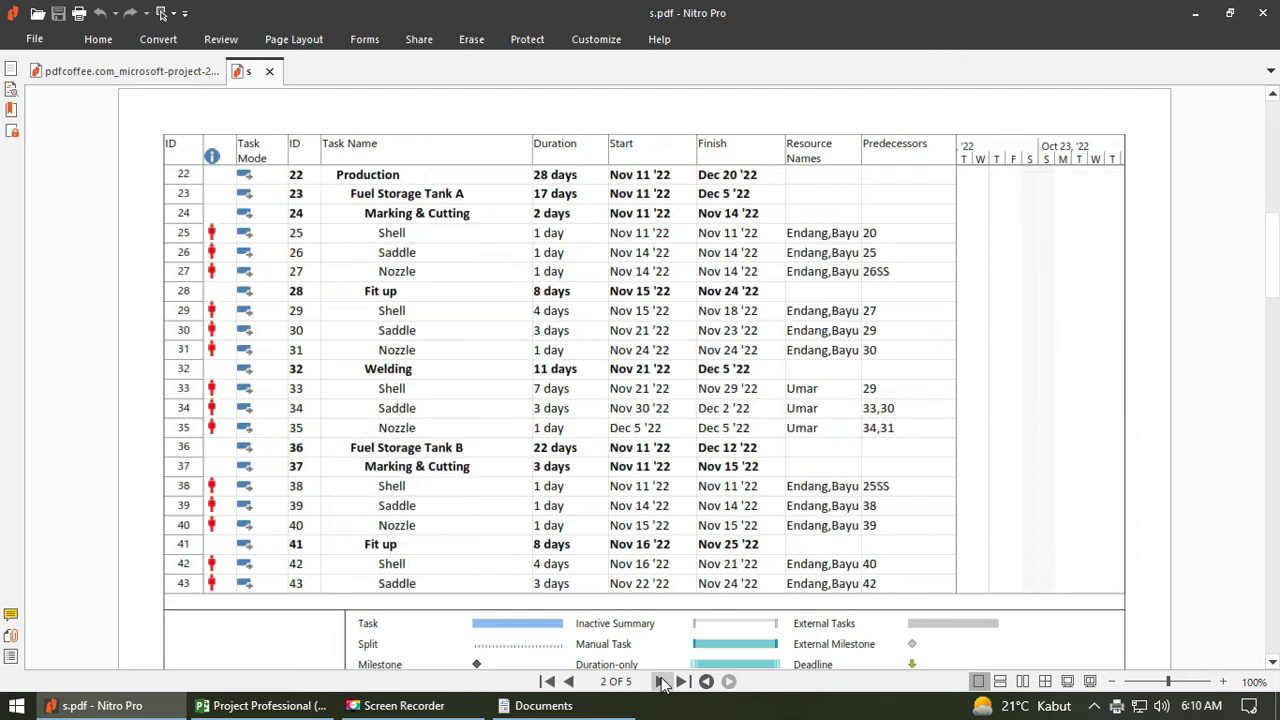
pyautogui.click(661, 683)
pyautogui.click(661, 683)
pyautogui.click(661, 683)
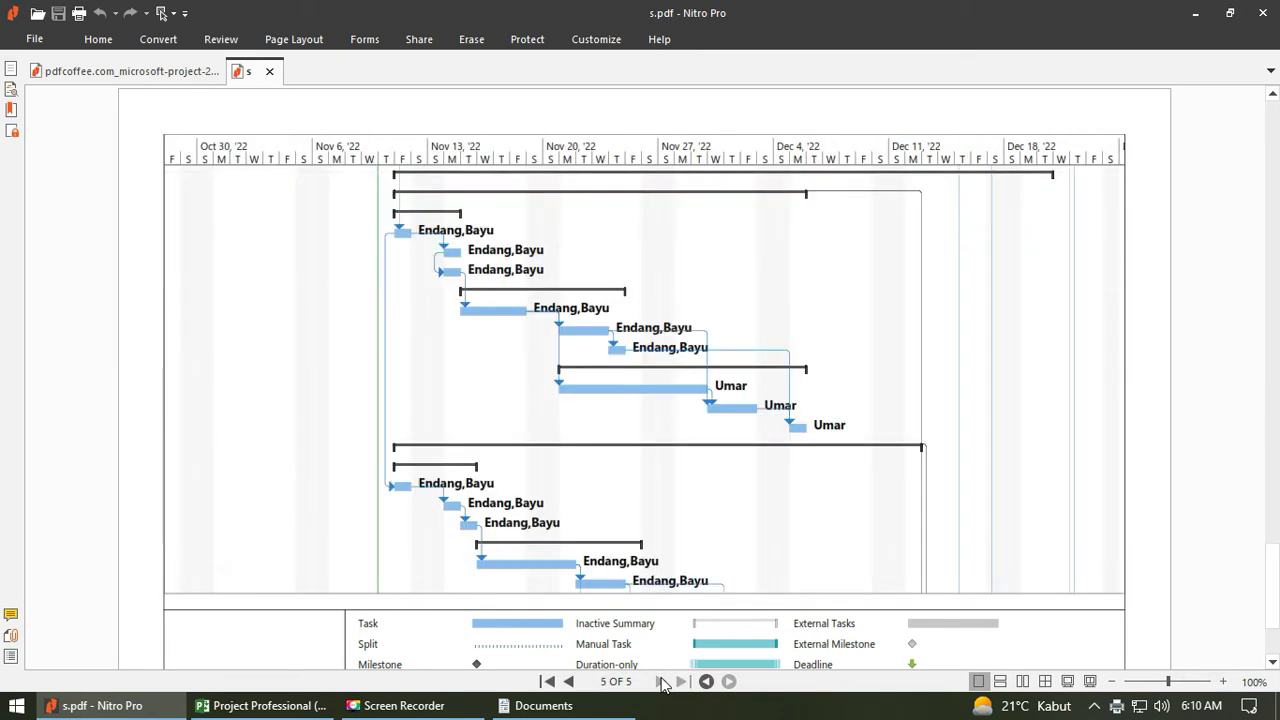
pyautogui.click(568, 682)
pyautogui.click(568, 682)
pyautogui.click(568, 682)
pyautogui.click(568, 682)
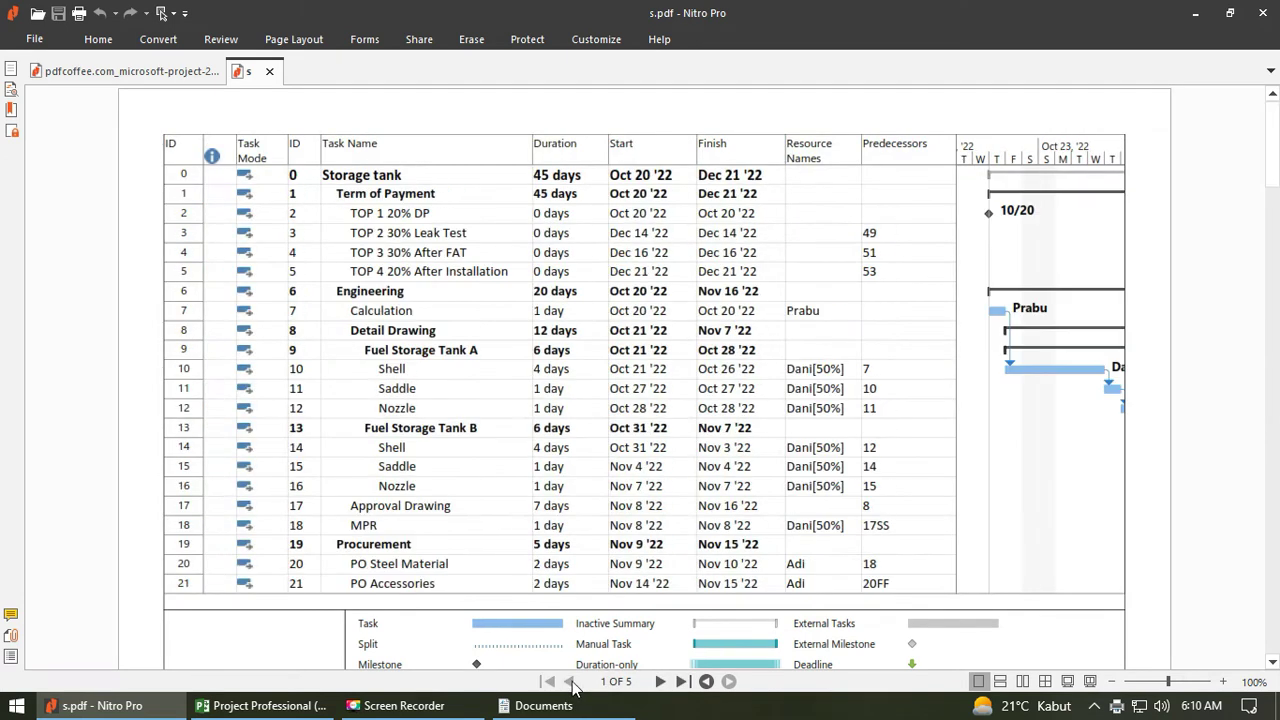
pyautogui.click(269, 71)
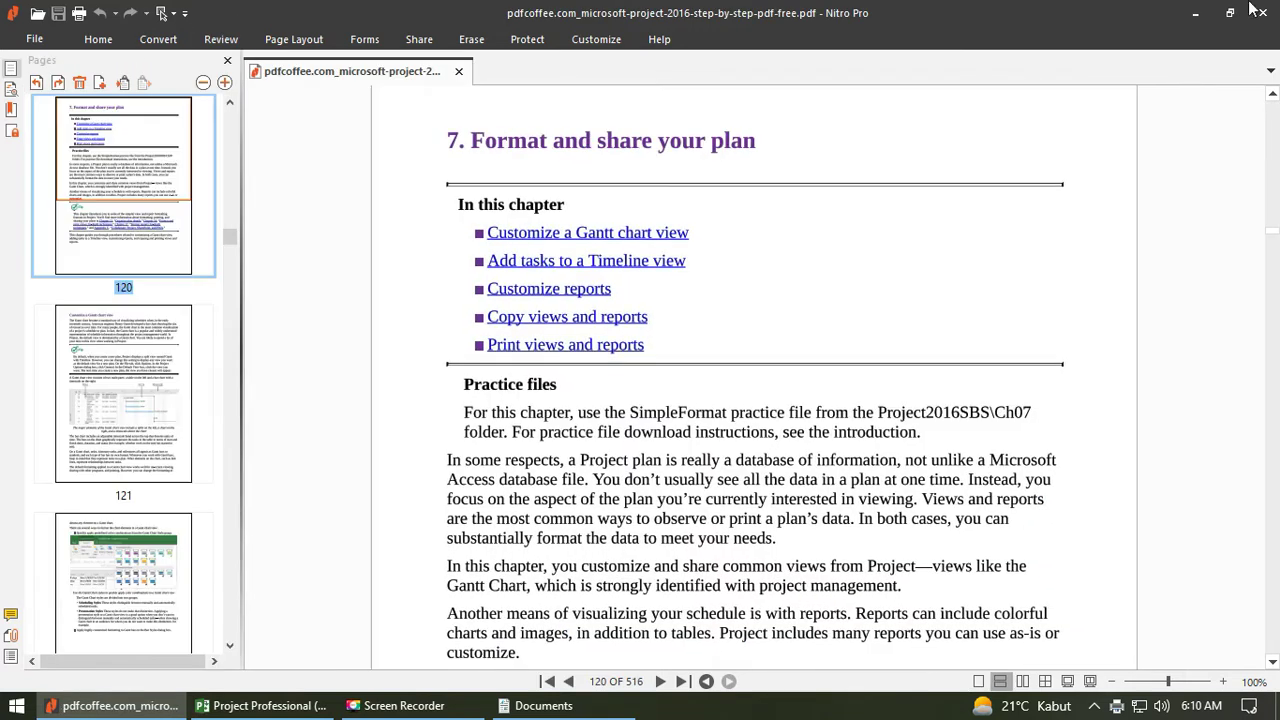
pyautogui.click(1195, 13)
pyautogui.click(262, 705)
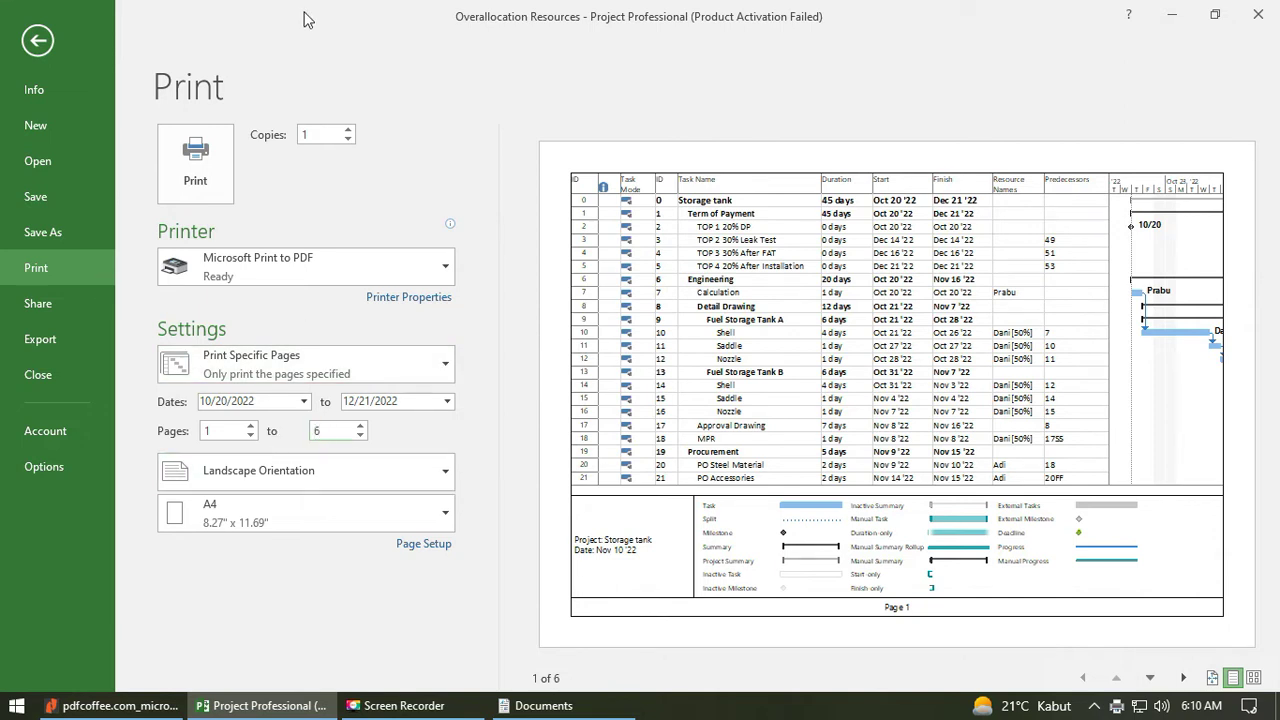
# Scale the Gantt chart printout to 55% of normal size in the page setup.
pyautogui.click(215, 434)
pyautogui.click(428, 544)
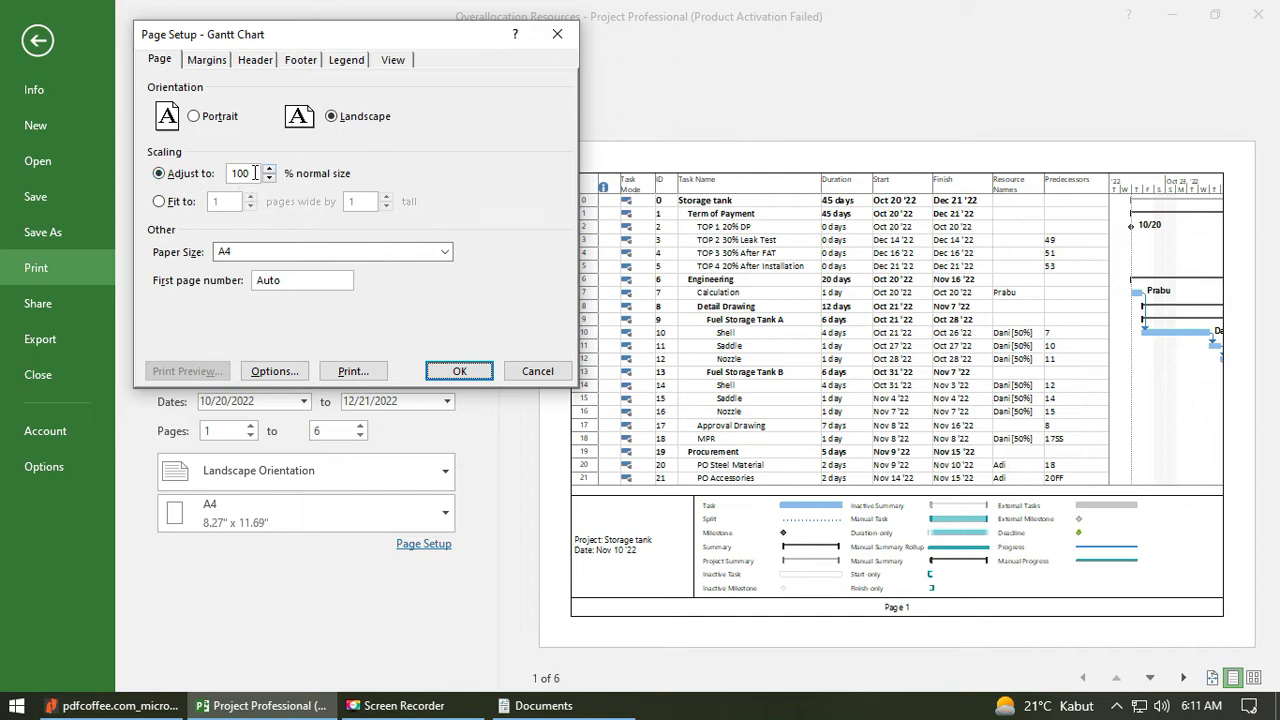
pyautogui.moveTo(255, 173); pyautogui.dragTo(187, 181)
pyautogui.moveTo(249, 175); pyautogui.dragTo(211, 178)
pyautogui.write('50')
pyautogui.click(253, 172)
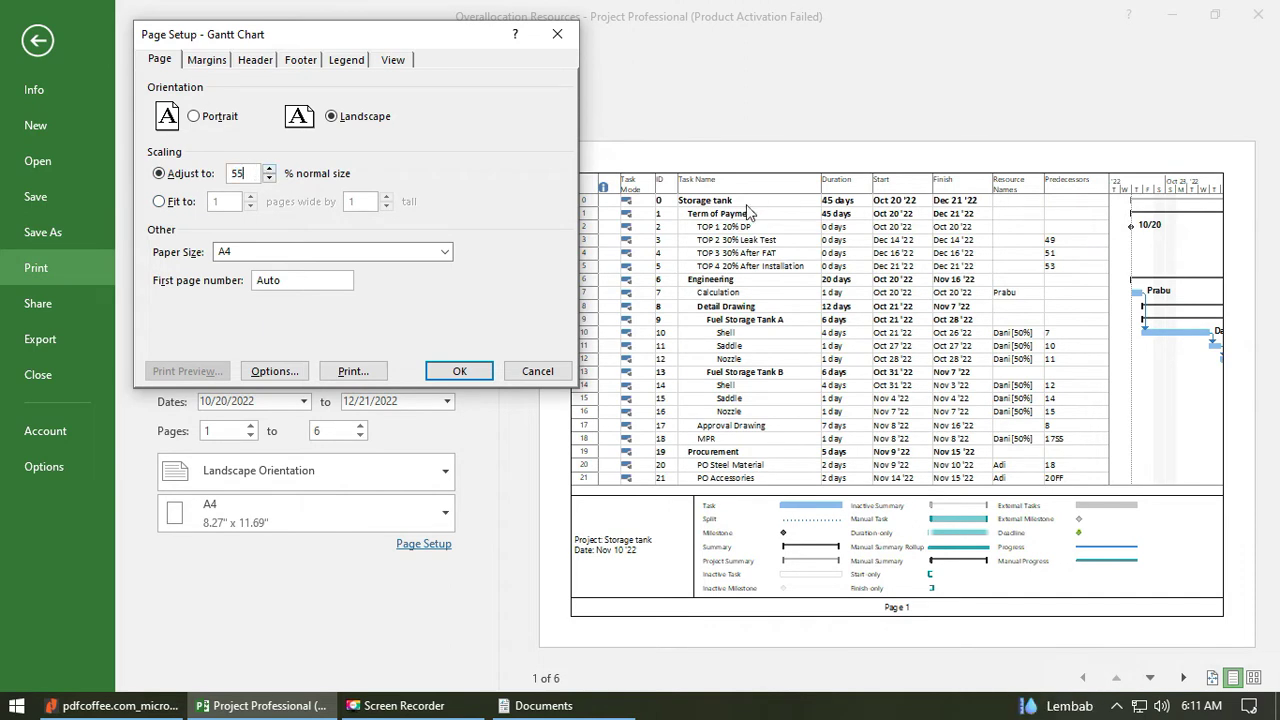
pyautogui.click(459, 371)
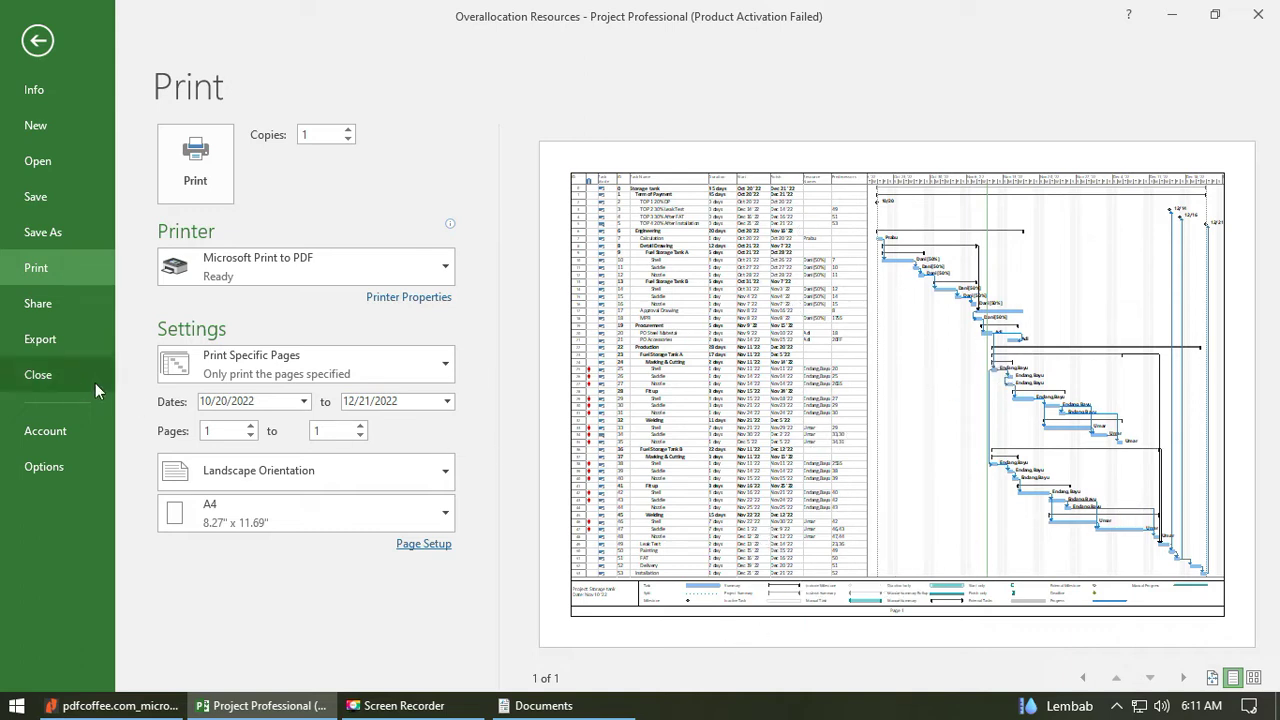
# Change the page setup scaling to fit the printout to 1 page wide by 1 page tall.
pyautogui.click(418, 543)
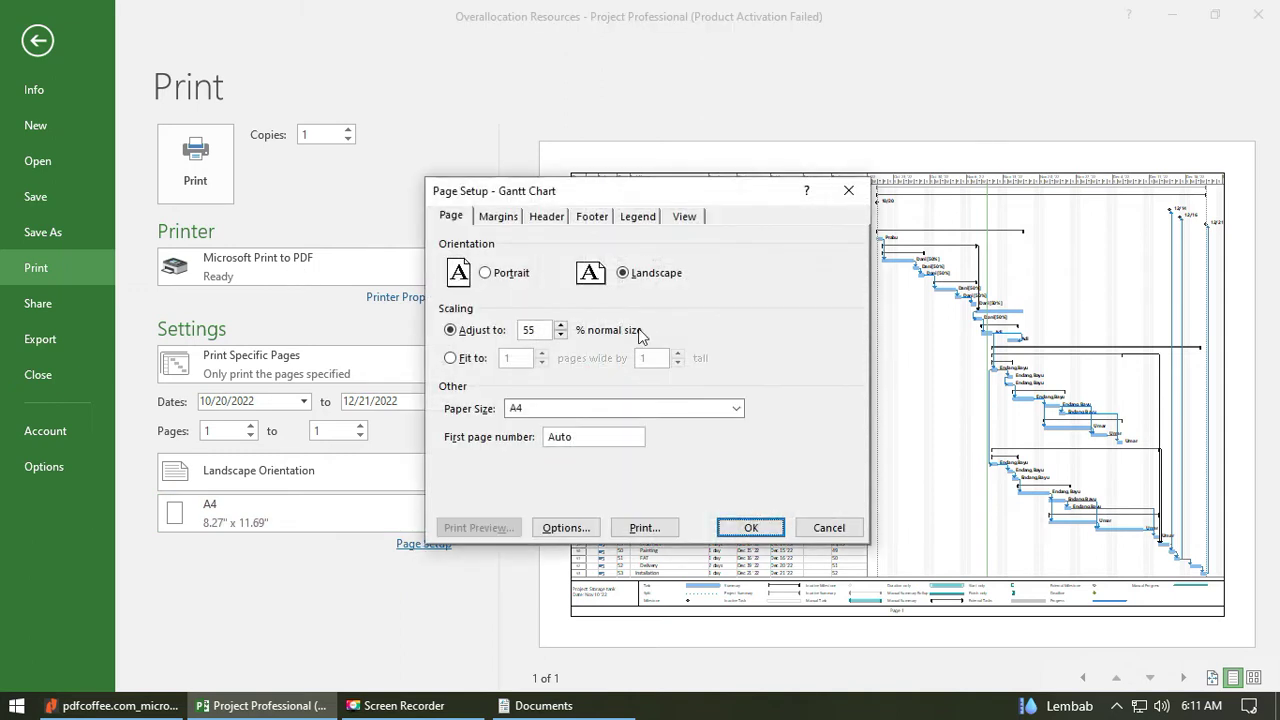
pyautogui.moveTo(661, 200); pyautogui.dragTo(348, 90)
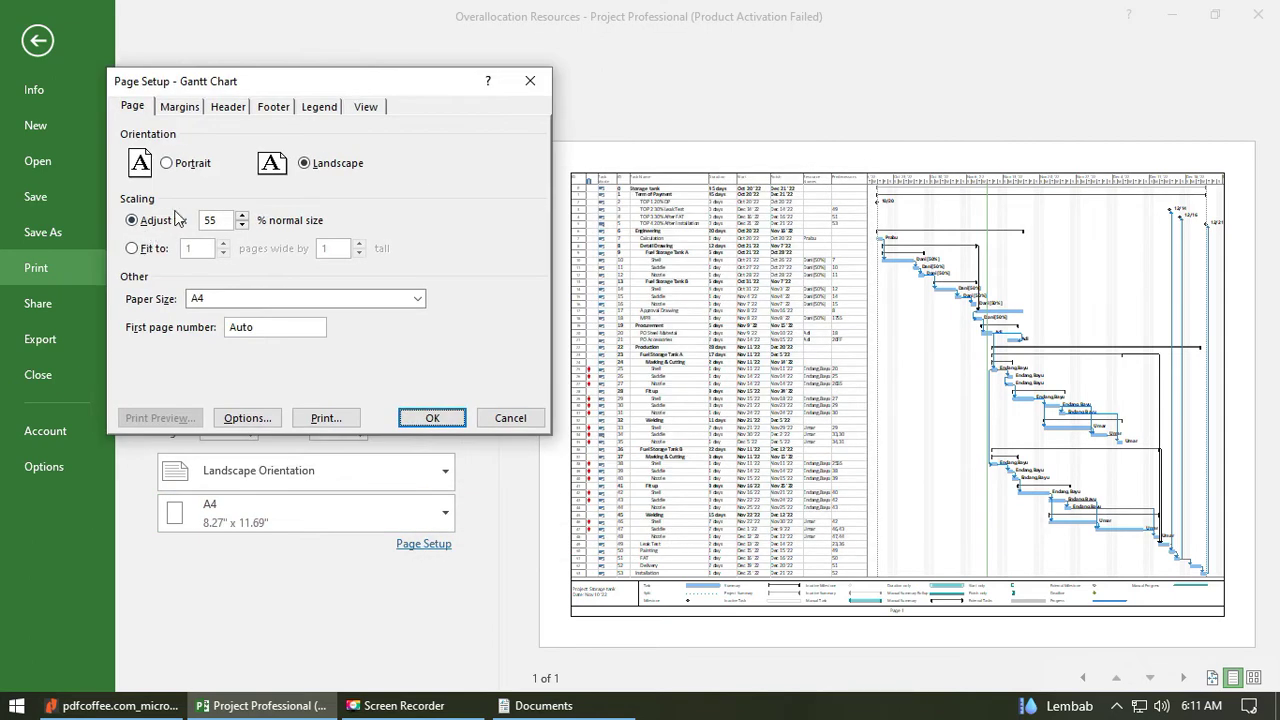
pyautogui.click(145, 248)
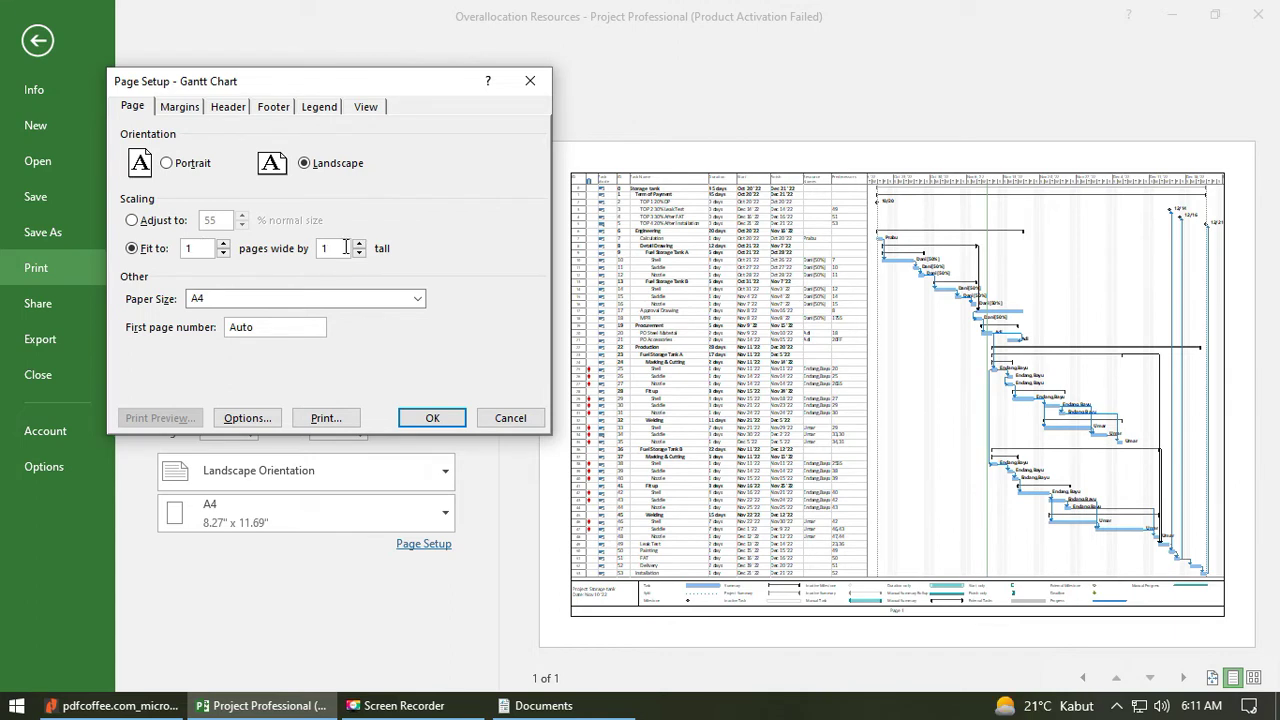
pyautogui.click(412, 425)
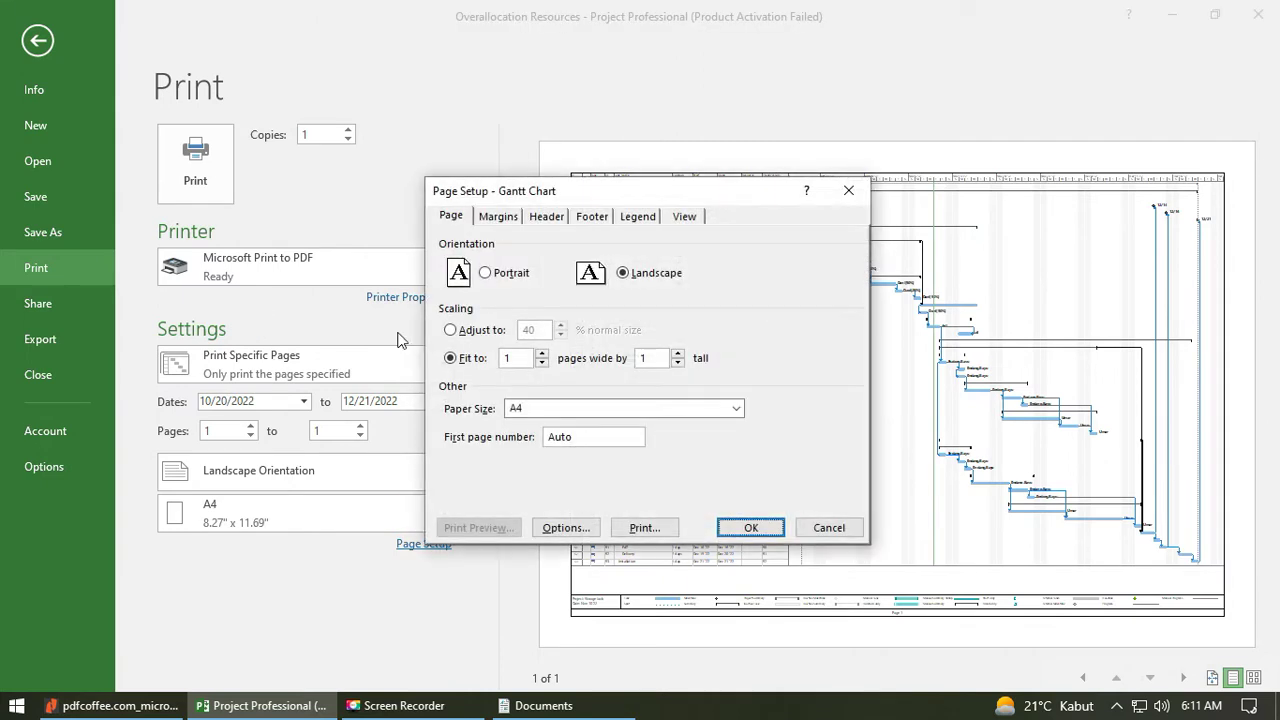
# Switch the Gantt chart's print scaling back to a percentage adjustment of 55% of normal size.
pyautogui.click(470, 330)
pyautogui.moveTo(717, 192); pyautogui.dragTo(492, 101)
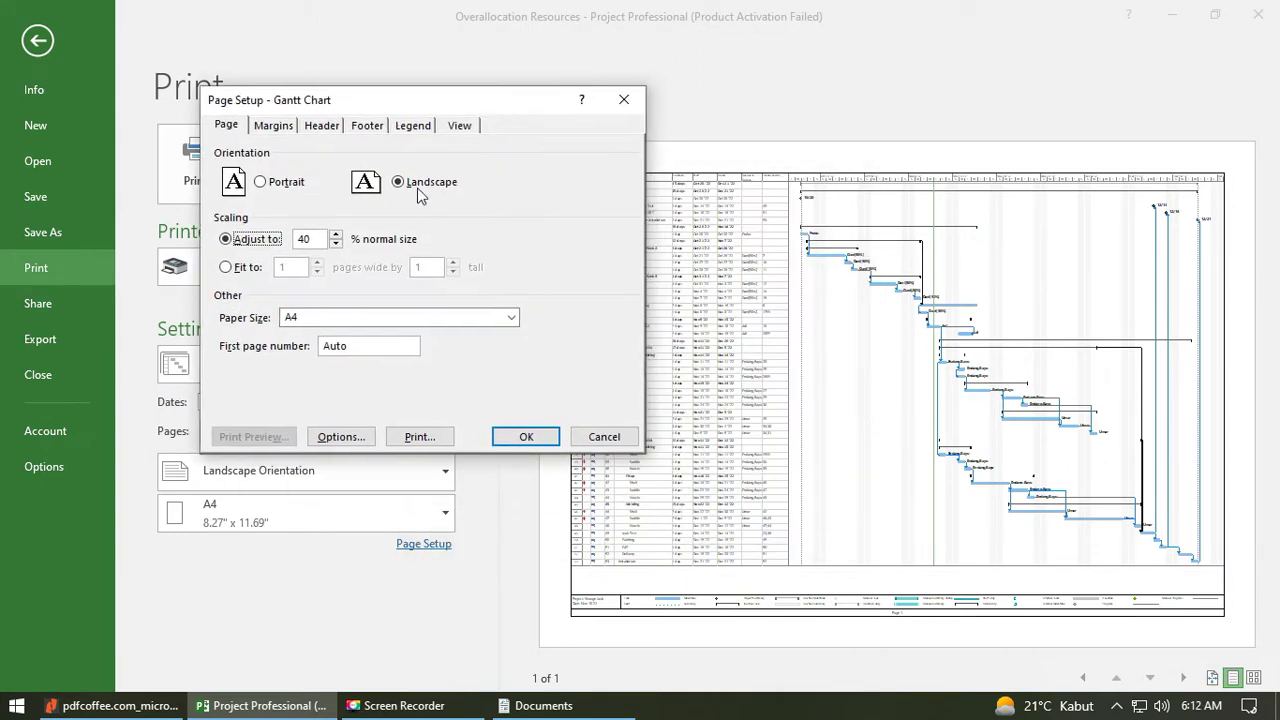
pyautogui.doubleClick(321, 239)
pyautogui.write('55')
pyautogui.click(528, 437)
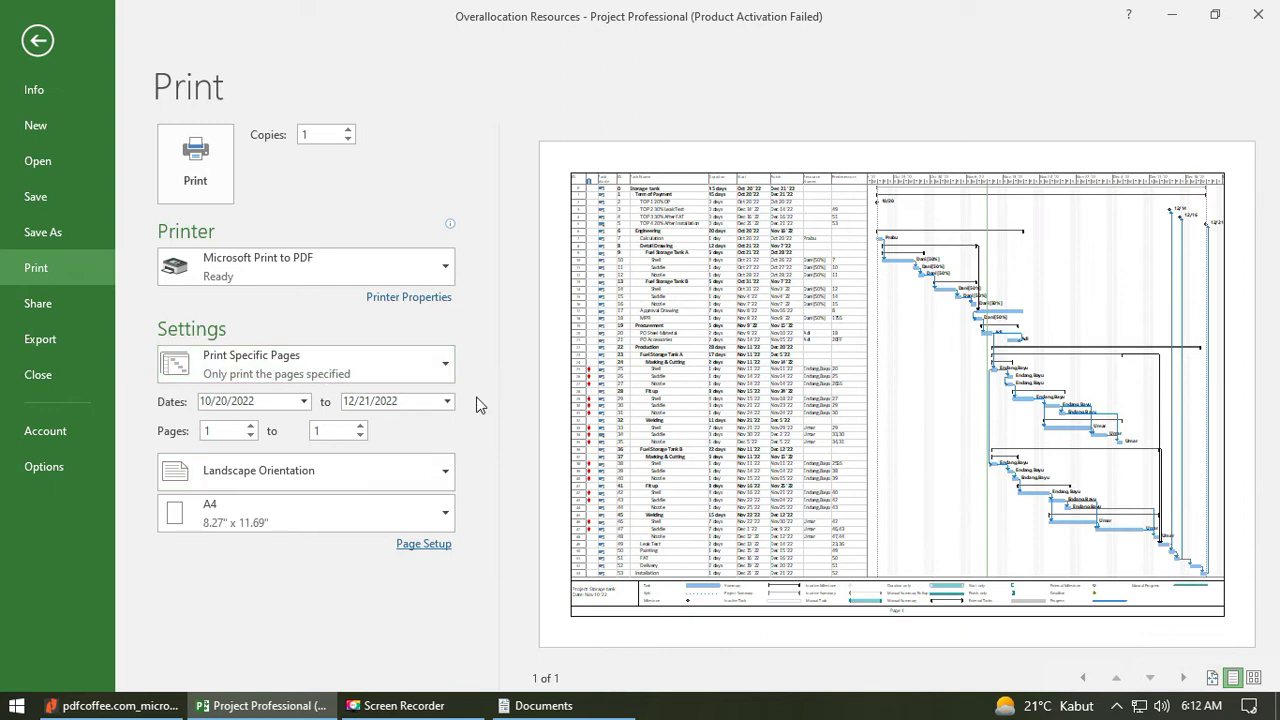
# Fit the Gantt chart printout to 1 page wide by 1 page tall again and review the page setup.
pyautogui.click(426, 546)
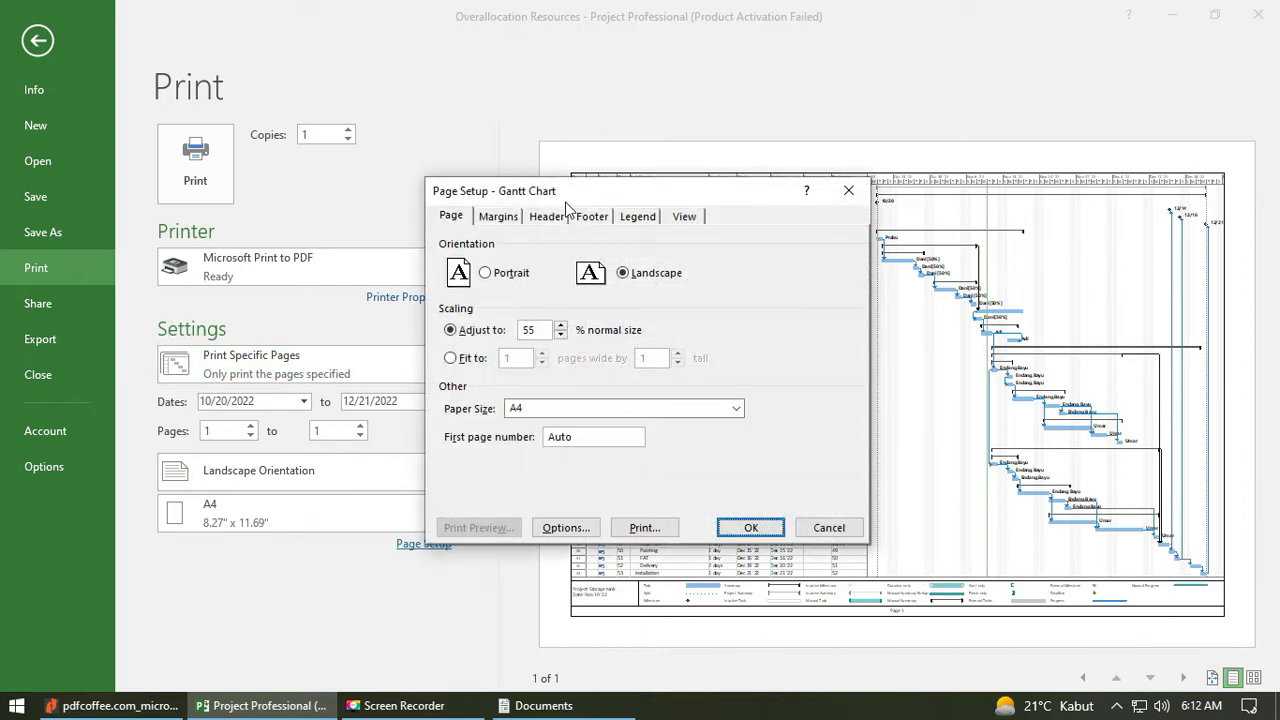
pyautogui.moveTo(582, 188); pyautogui.dragTo(191, 74)
pyautogui.click(83, 247)
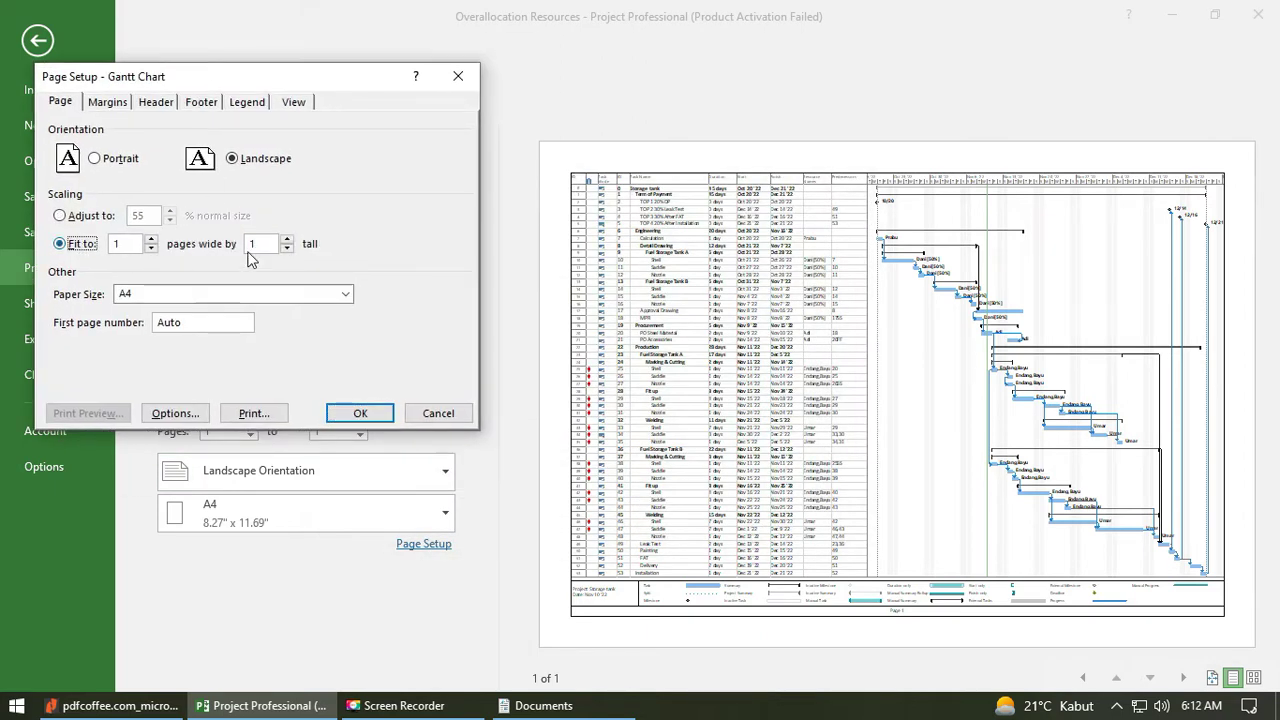
pyautogui.click(380, 417)
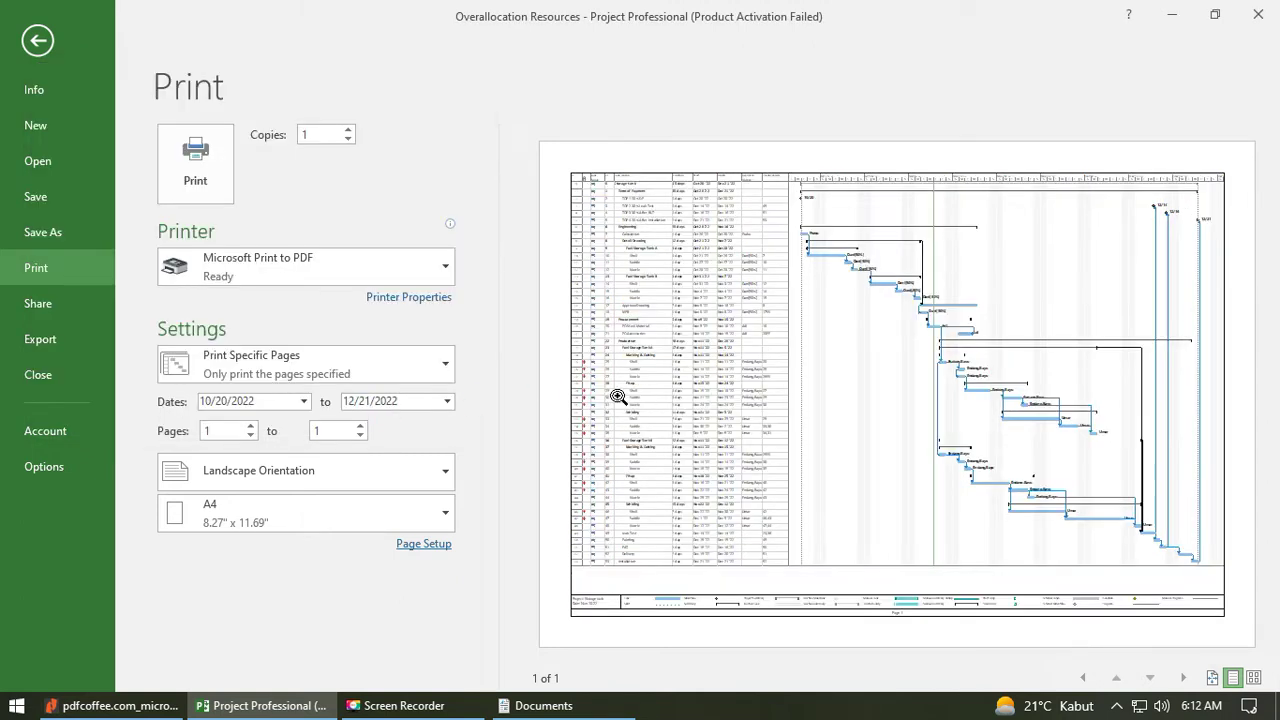
pyautogui.click(424, 544)
pyautogui.moveTo(686, 186); pyautogui.dragTo(329, 31)
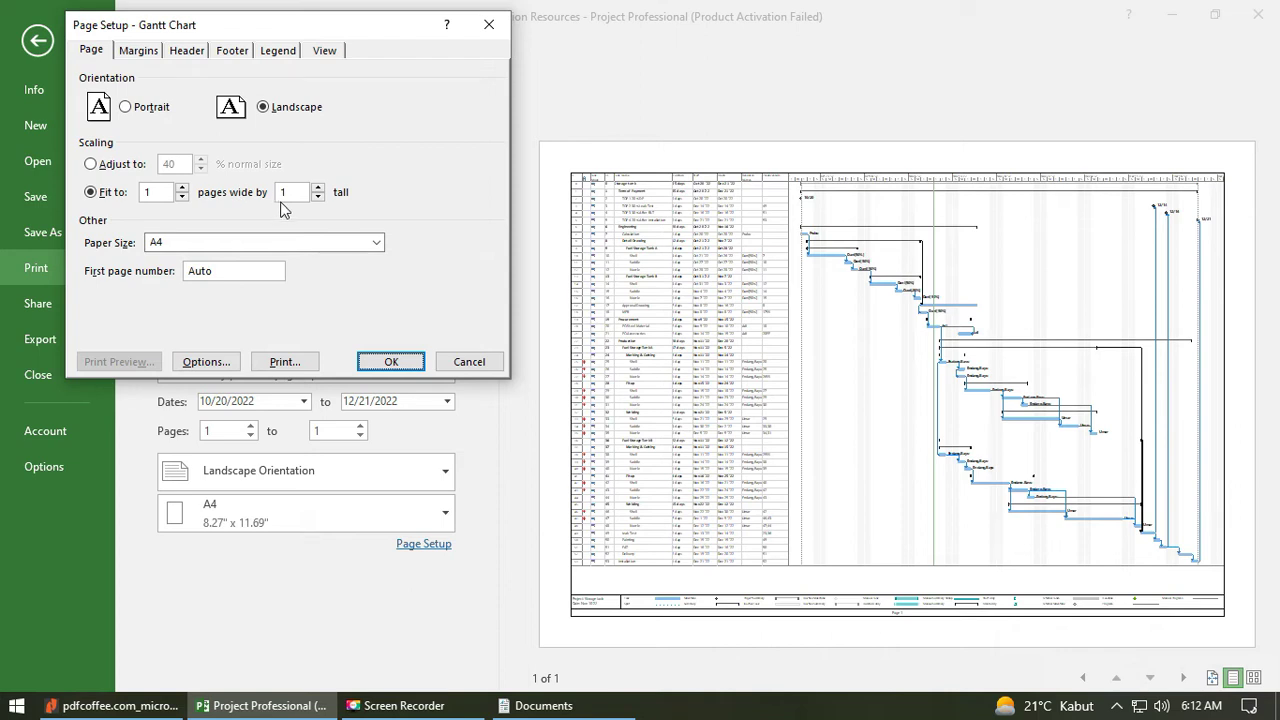
pyautogui.click(398, 362)
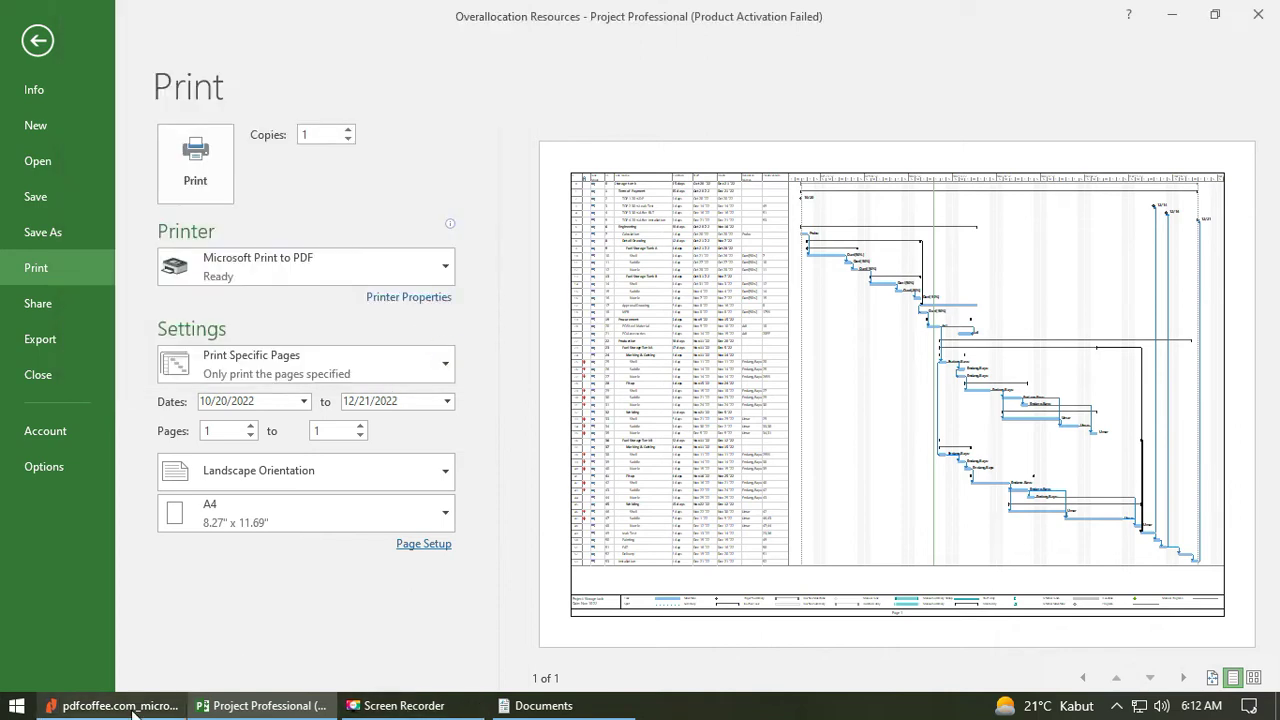
# Switch to the Documents folder, reopen the PDF file s, and examine the layout of its printed pages.
pyautogui.click(530, 705)
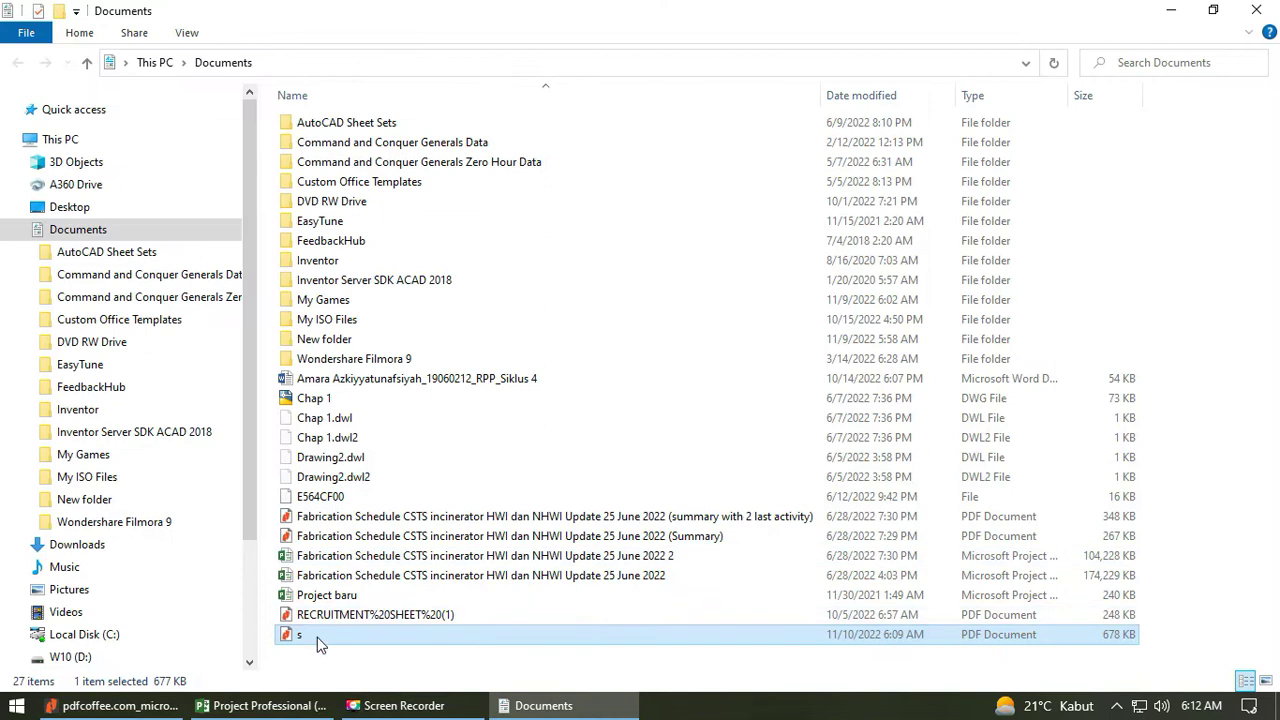
pyautogui.doubleClick(317, 637)
pyautogui.scroll(-5, 515, 377)
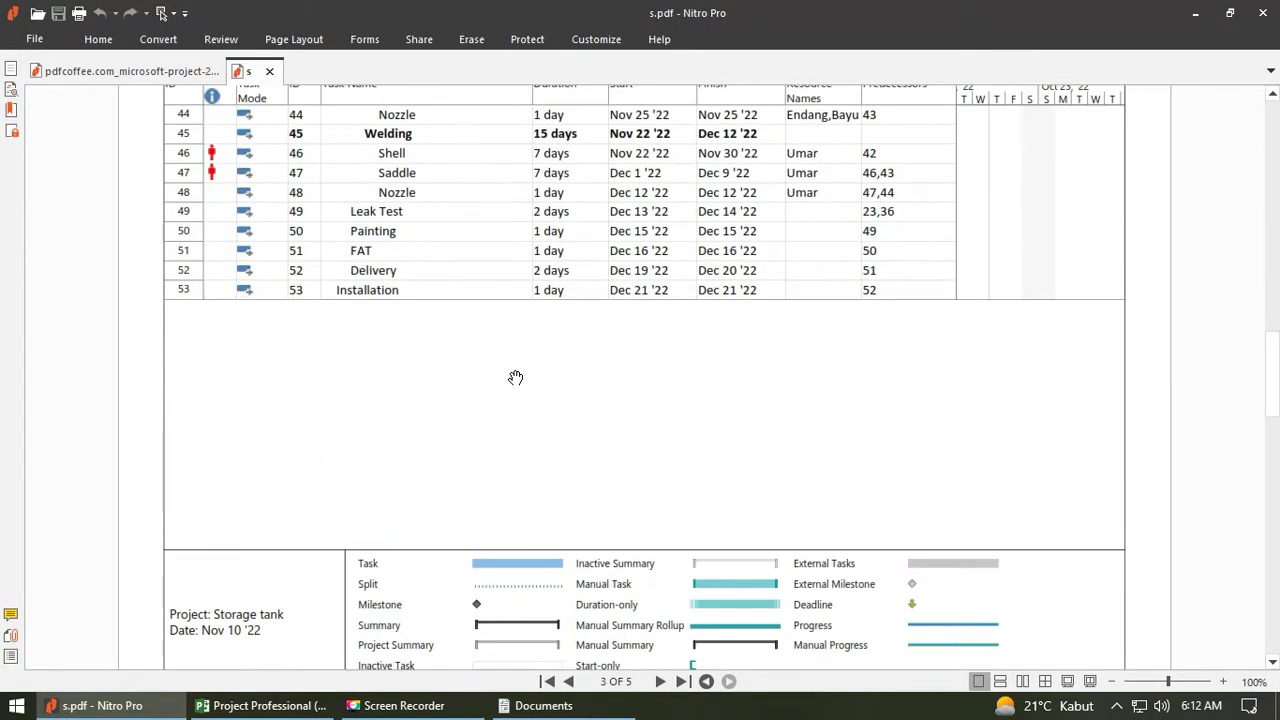
pyautogui.scroll(-10, 515, 377)
pyautogui.scroll(9, 516, 377)
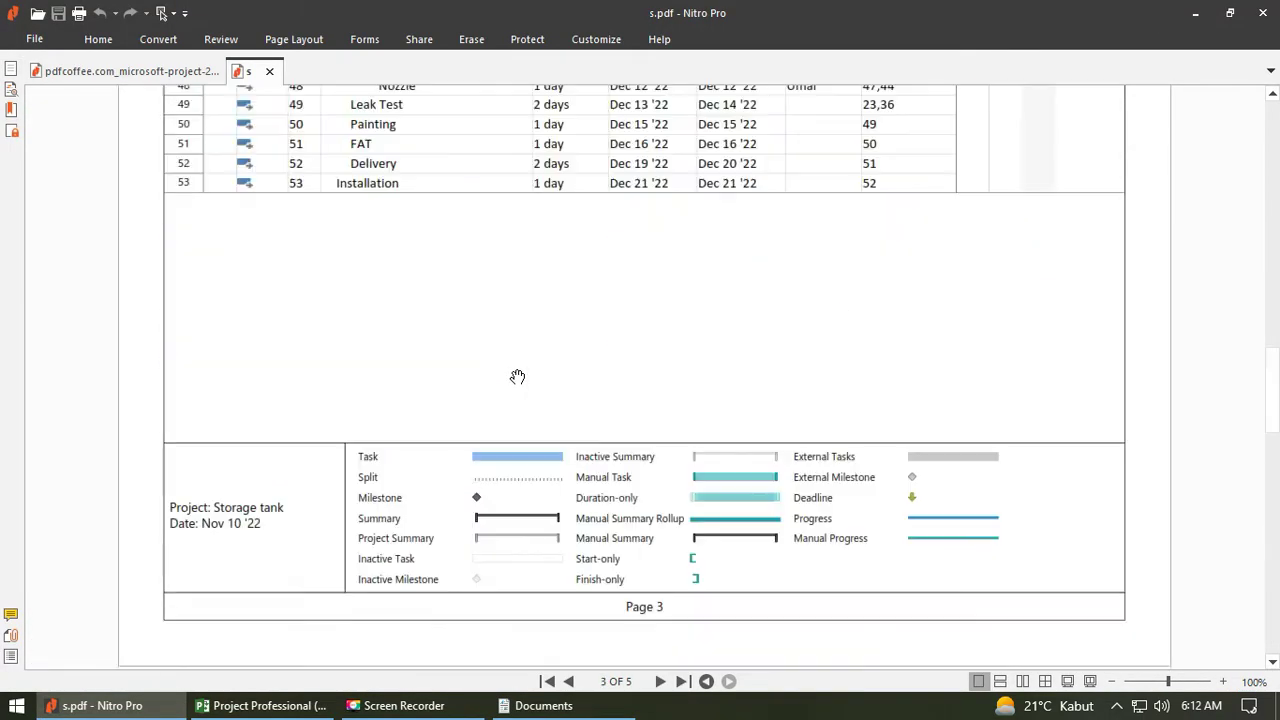
pyautogui.scroll(2, 517, 377)
pyautogui.scroll(10, 642, 481)
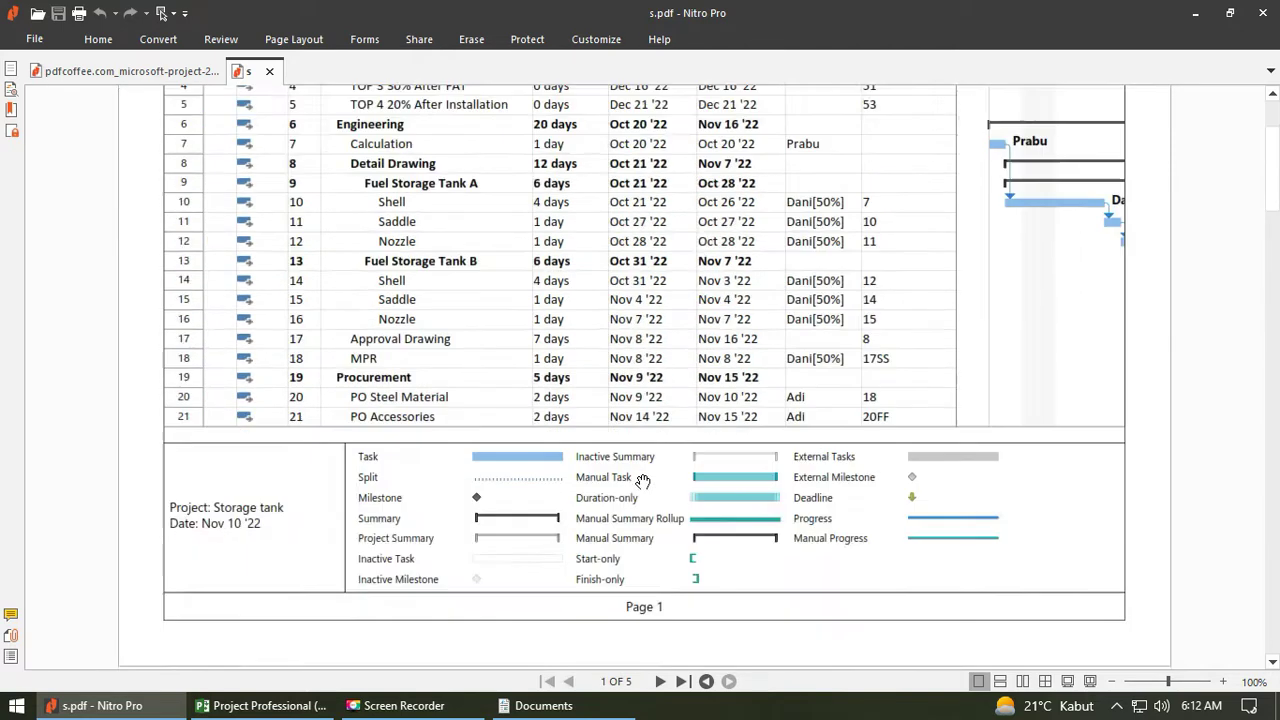
pyautogui.scroll(2, 642, 481)
pyautogui.scroll(-7, 643, 478)
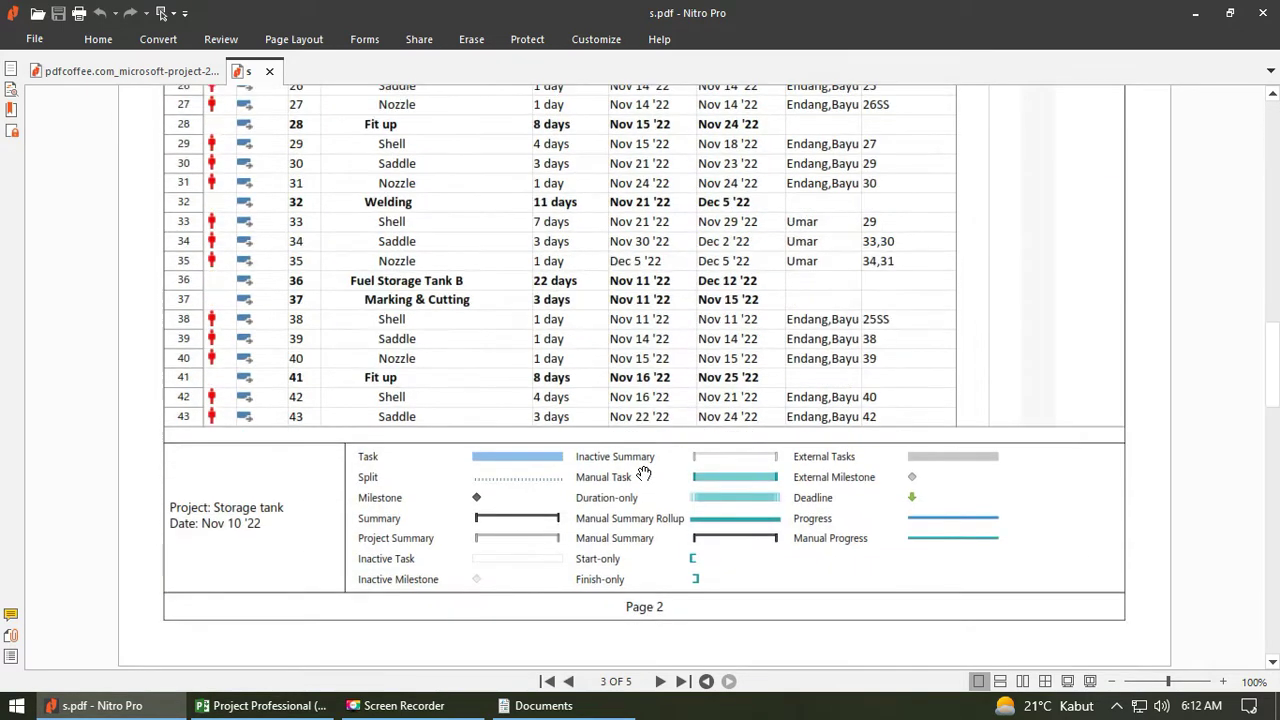
pyautogui.scroll(-6, 643, 476)
pyautogui.scroll(2, 643, 446)
pyautogui.scroll(-2, 668, 598)
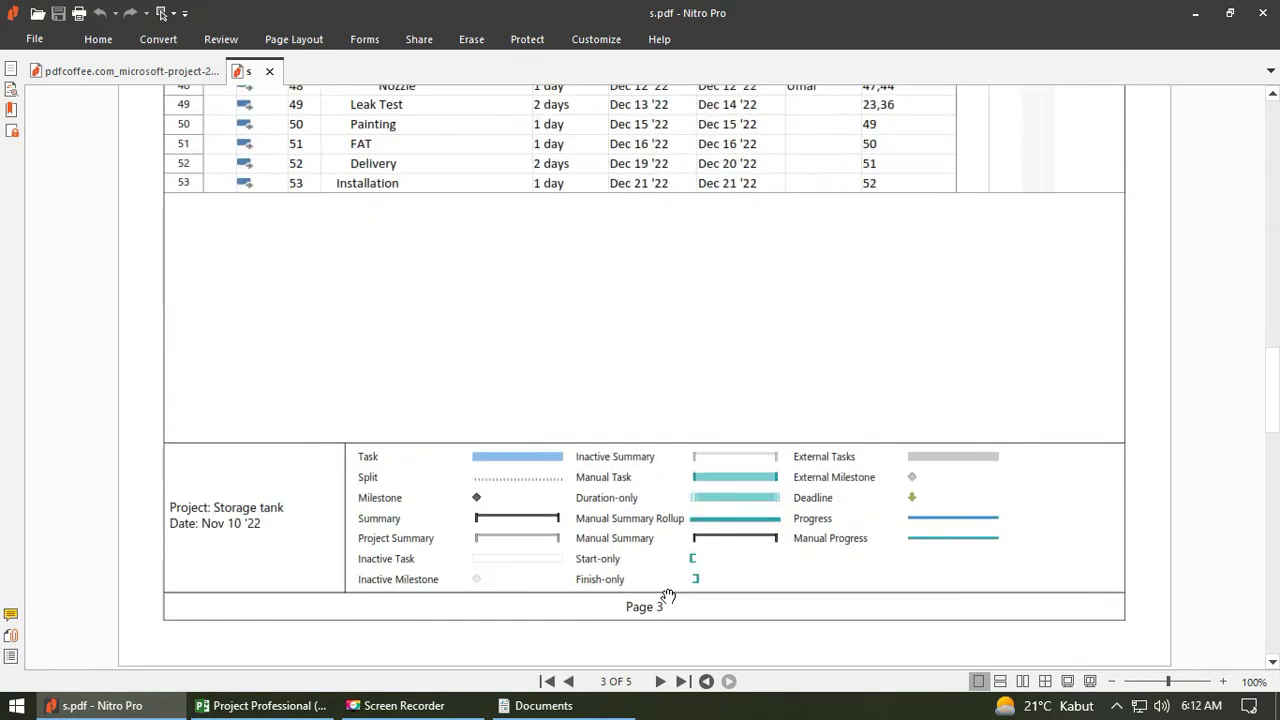
pyautogui.scroll(-10, 668, 598)
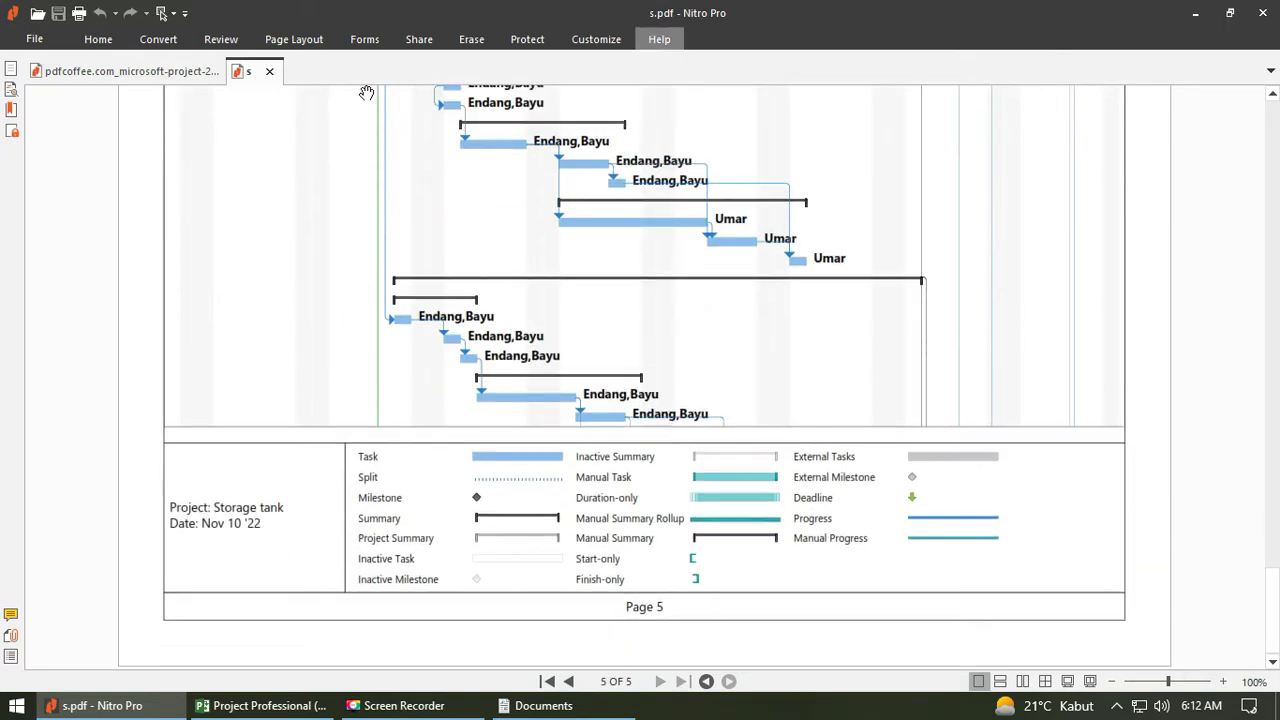
# Close the PDF s, switch back to Project, and print the one-page Gantt chart to a PDF named s2 in Documents.
pyautogui.click(269, 71)
pyautogui.click(1195, 13)
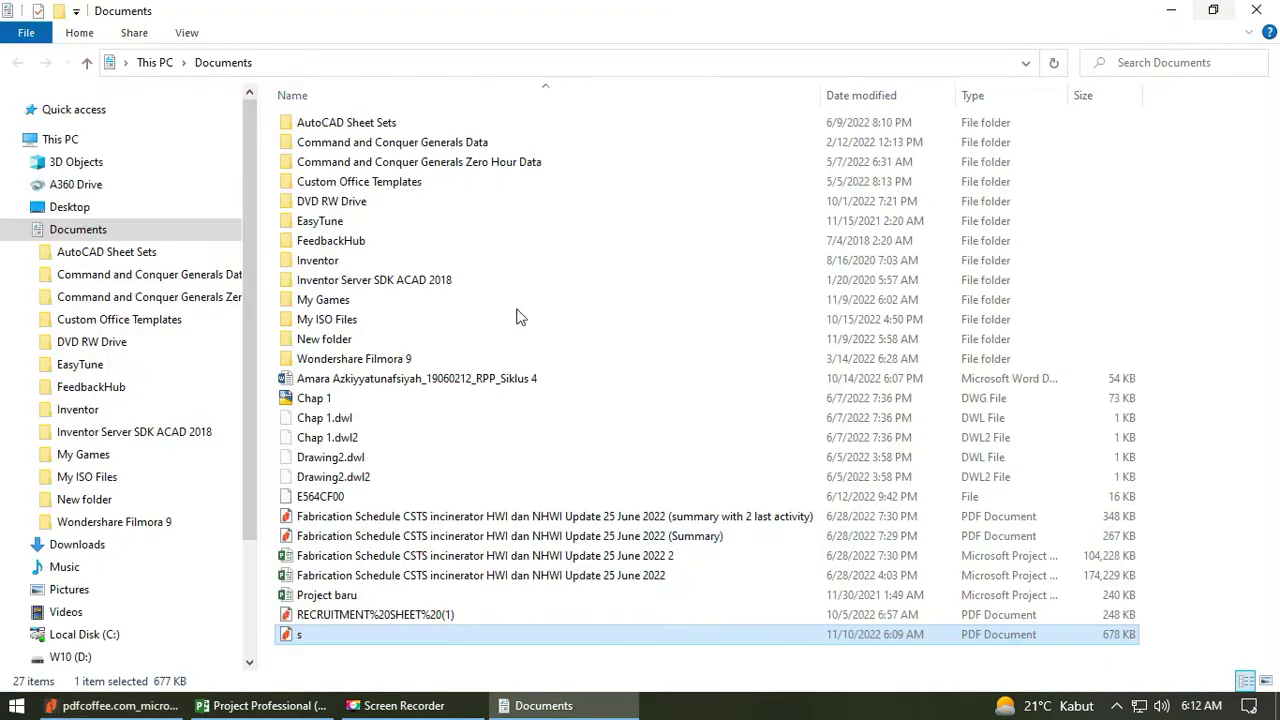
pyautogui.click(255, 705)
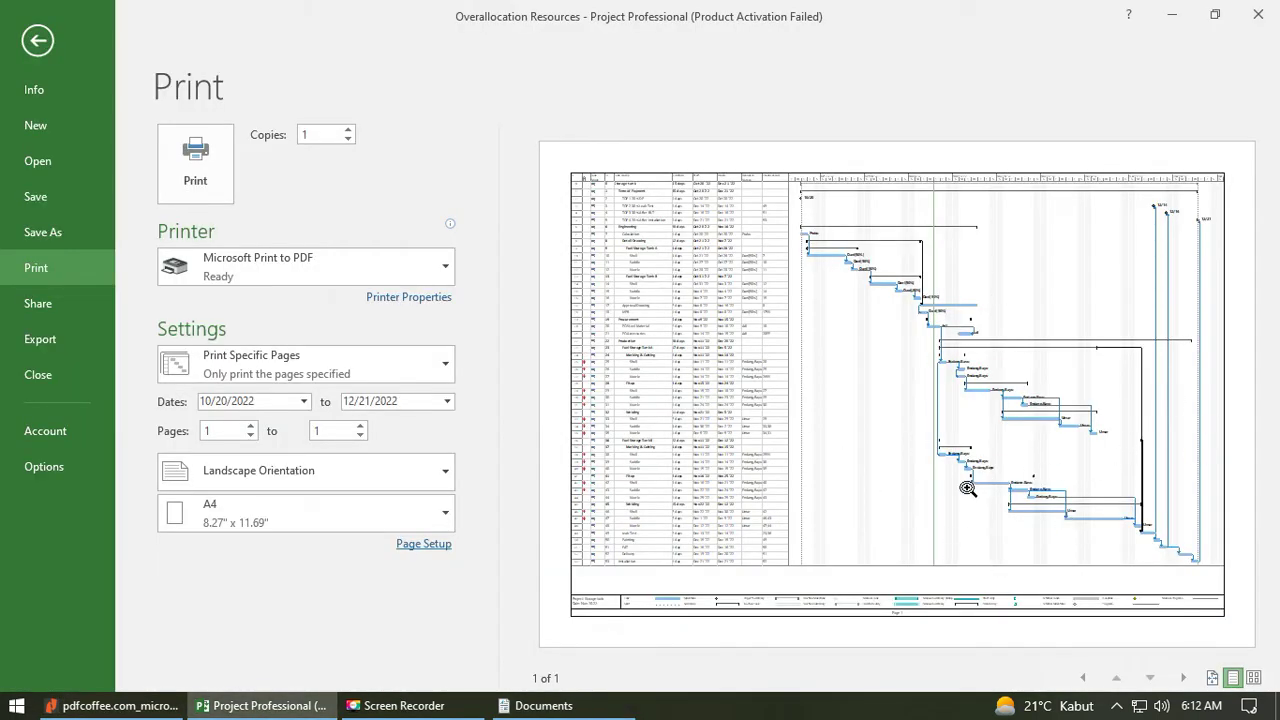
pyautogui.click(192, 180)
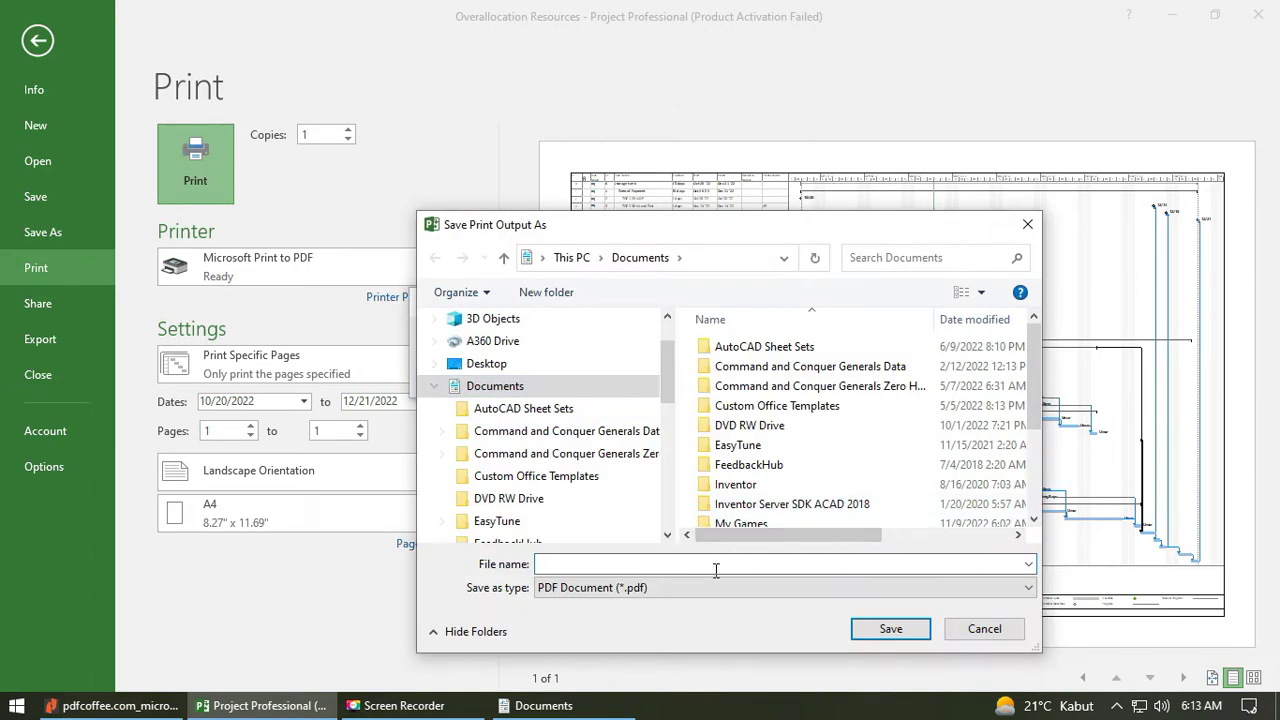
pyautogui.write('s')
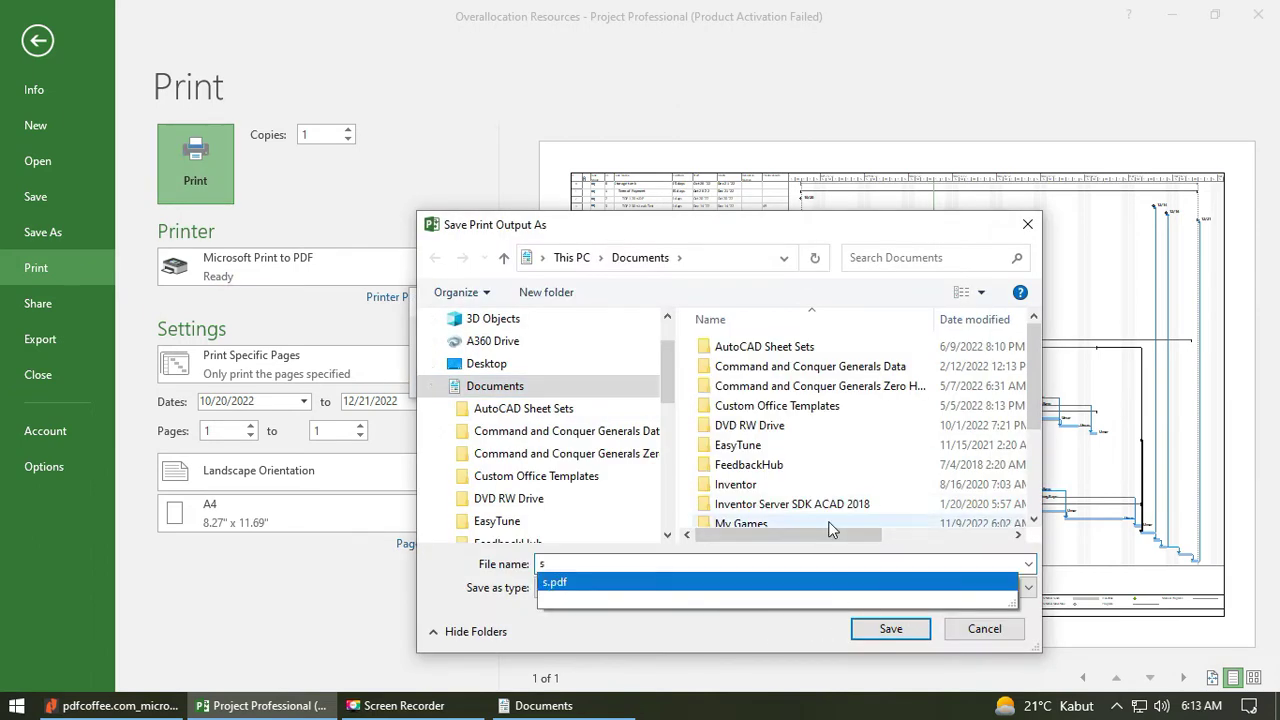
pyautogui.write('2')
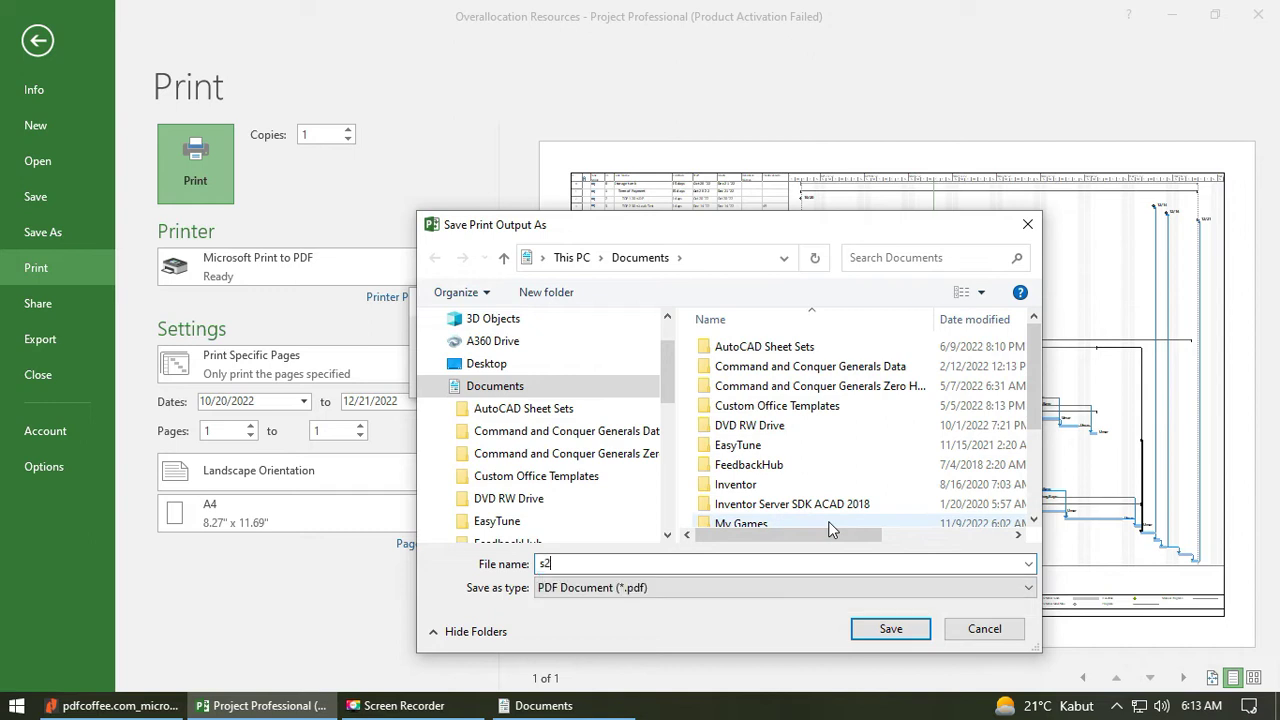
pyautogui.click(893, 629)
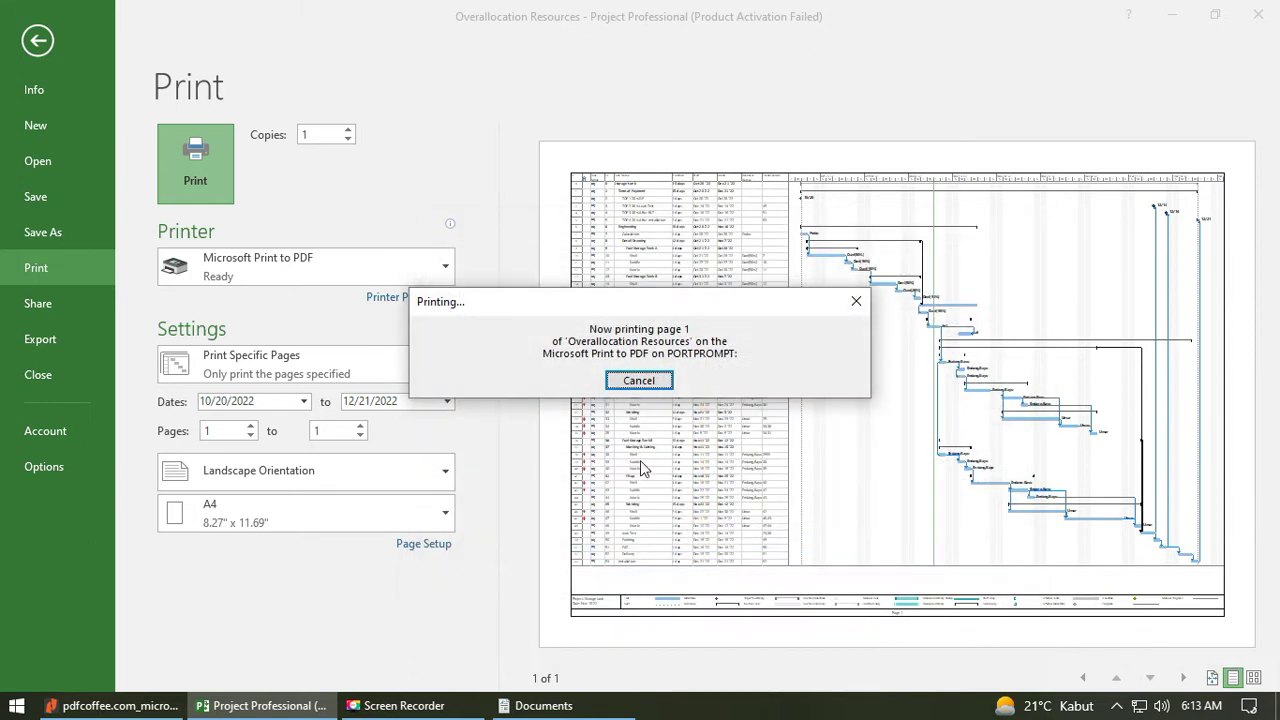
# Open the PDF s2 from the Documents folder, examine its single-page layout, and close it.
pyautogui.click(518, 708)
pyautogui.click(522, 708)
pyautogui.click(522, 708)
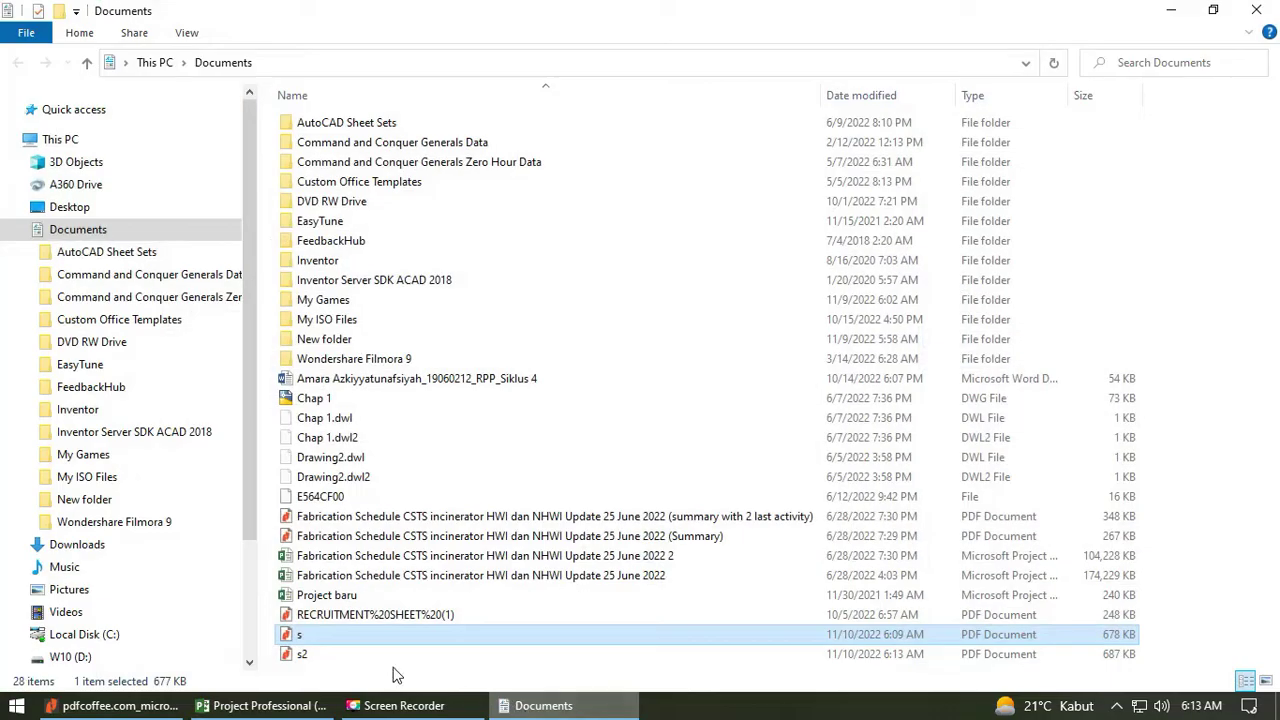
pyautogui.doubleClick(330, 655)
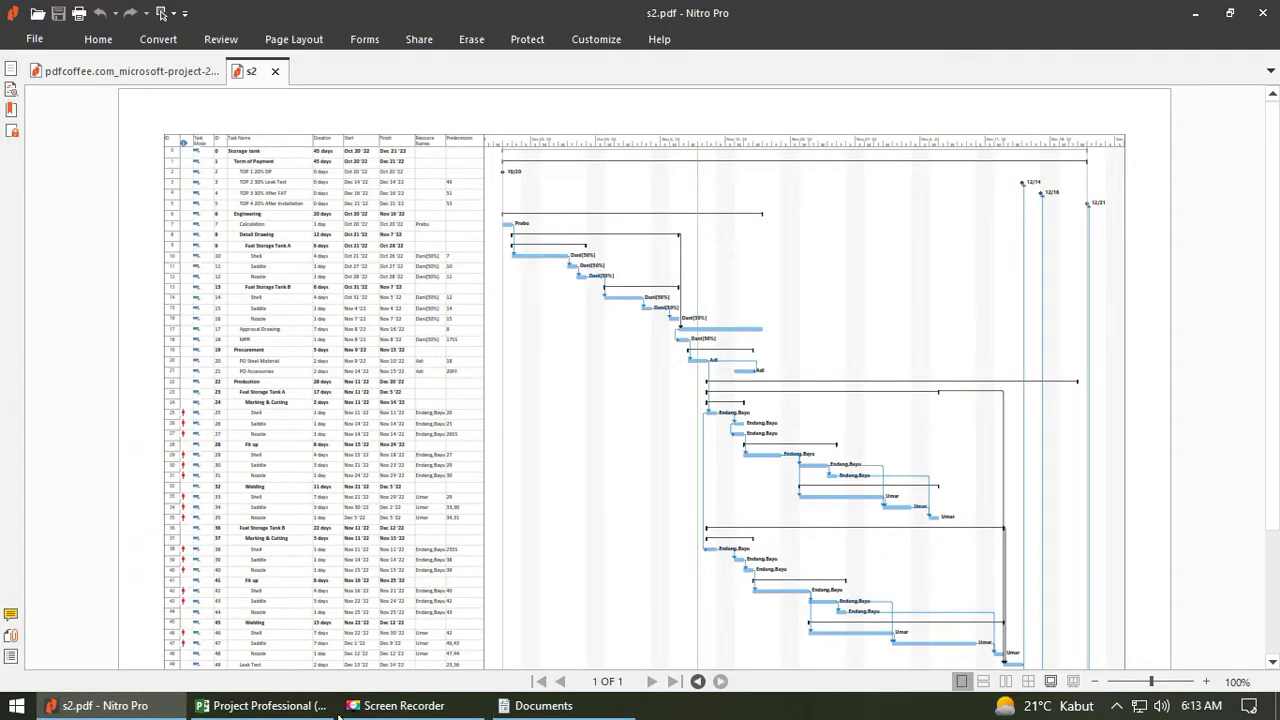
pyautogui.scroll(-3, 792, 356)
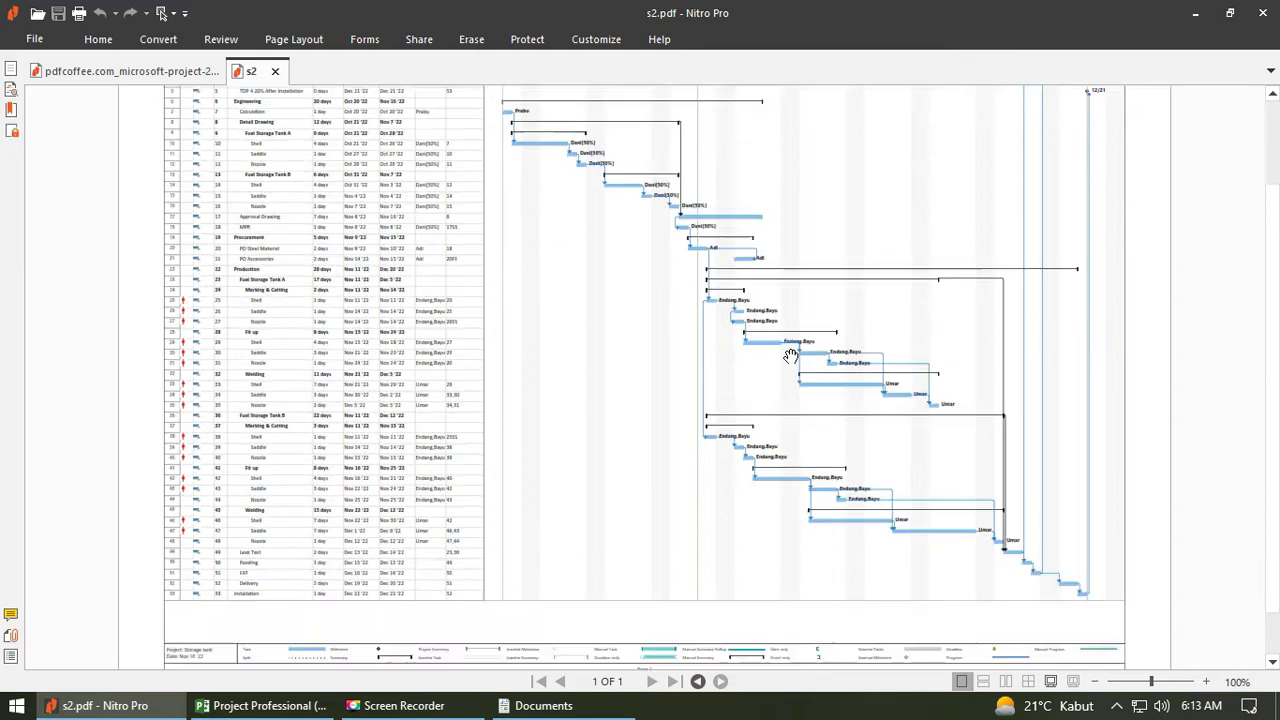
pyautogui.scroll(3, 790, 356)
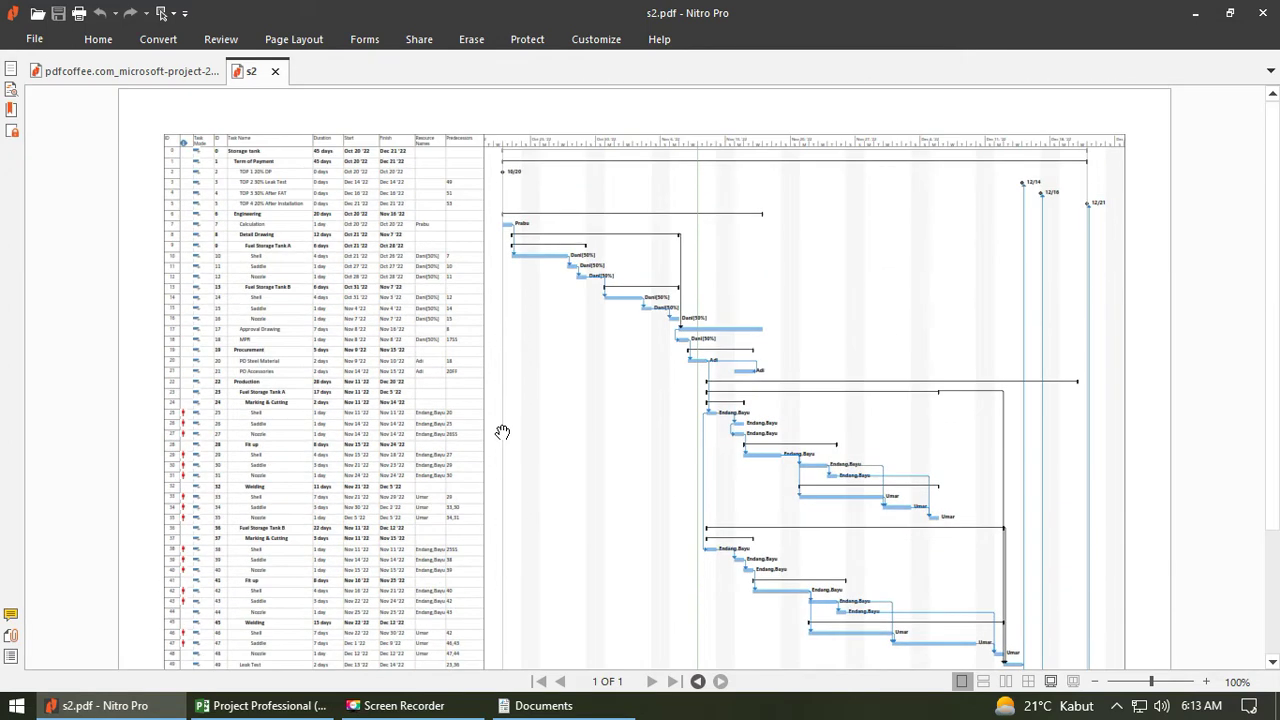
pyautogui.click(275, 71)
pyautogui.click(1194, 13)
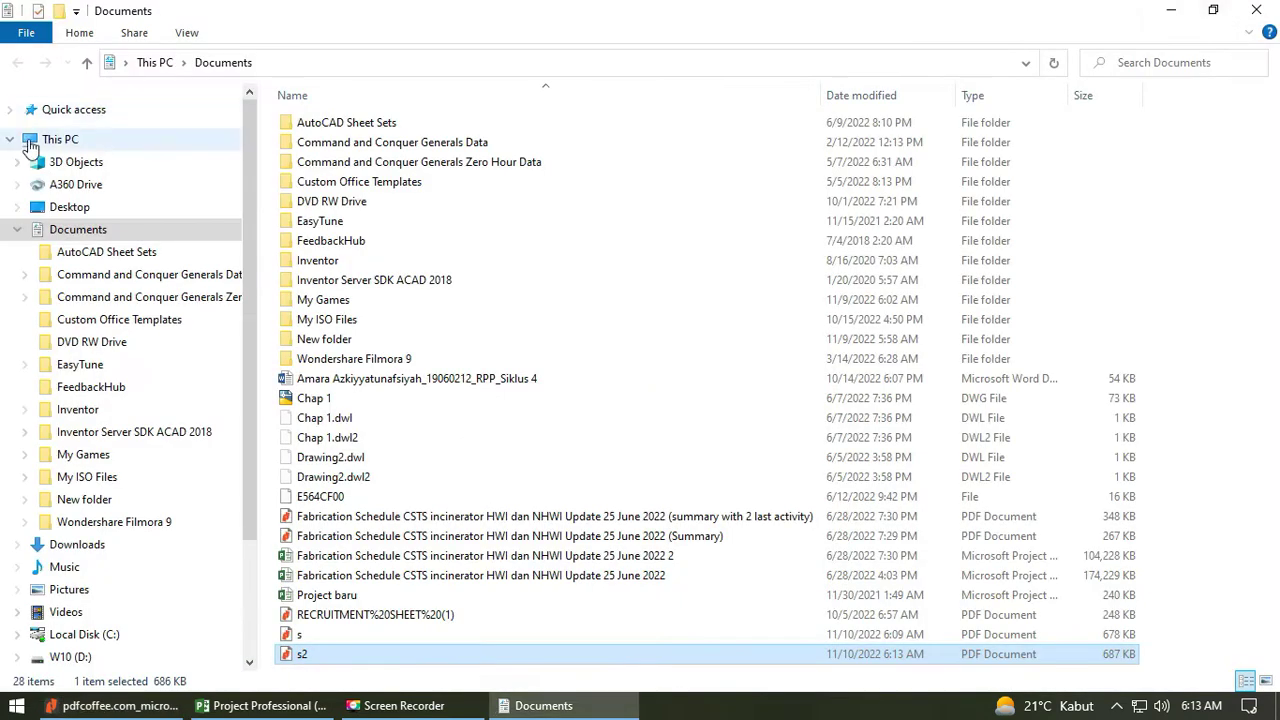
# Switch to Project's Gantt Chart view and narrow the task table so that Finish is its last visible column.
pyautogui.click(262, 705)
pyautogui.click(37, 40)
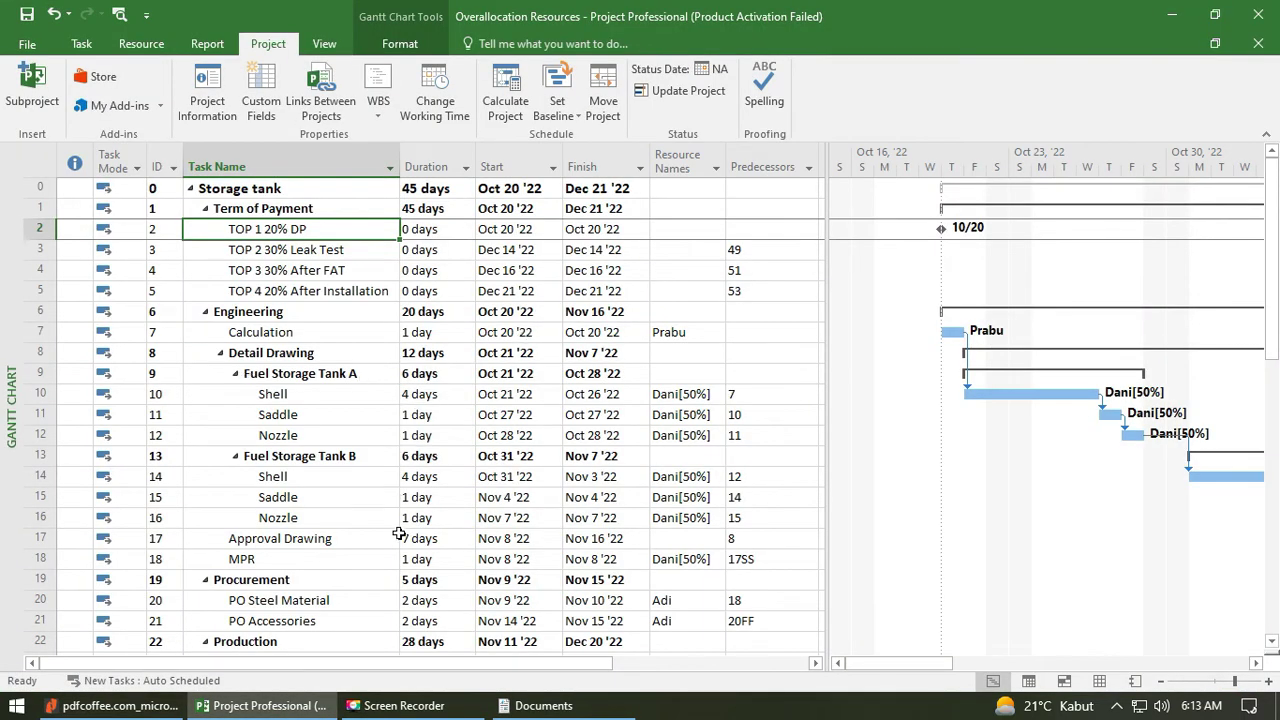
pyautogui.click(772, 310)
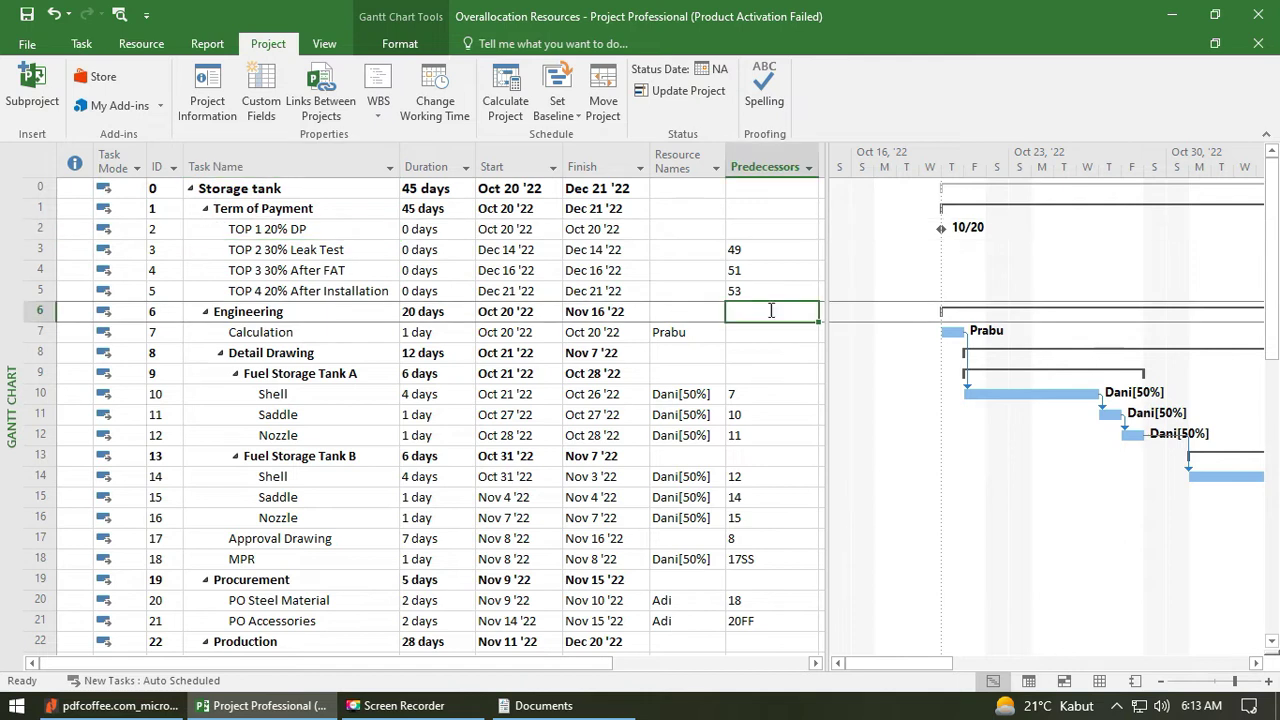
pyautogui.click(648, 405)
pyautogui.click(700, 440)
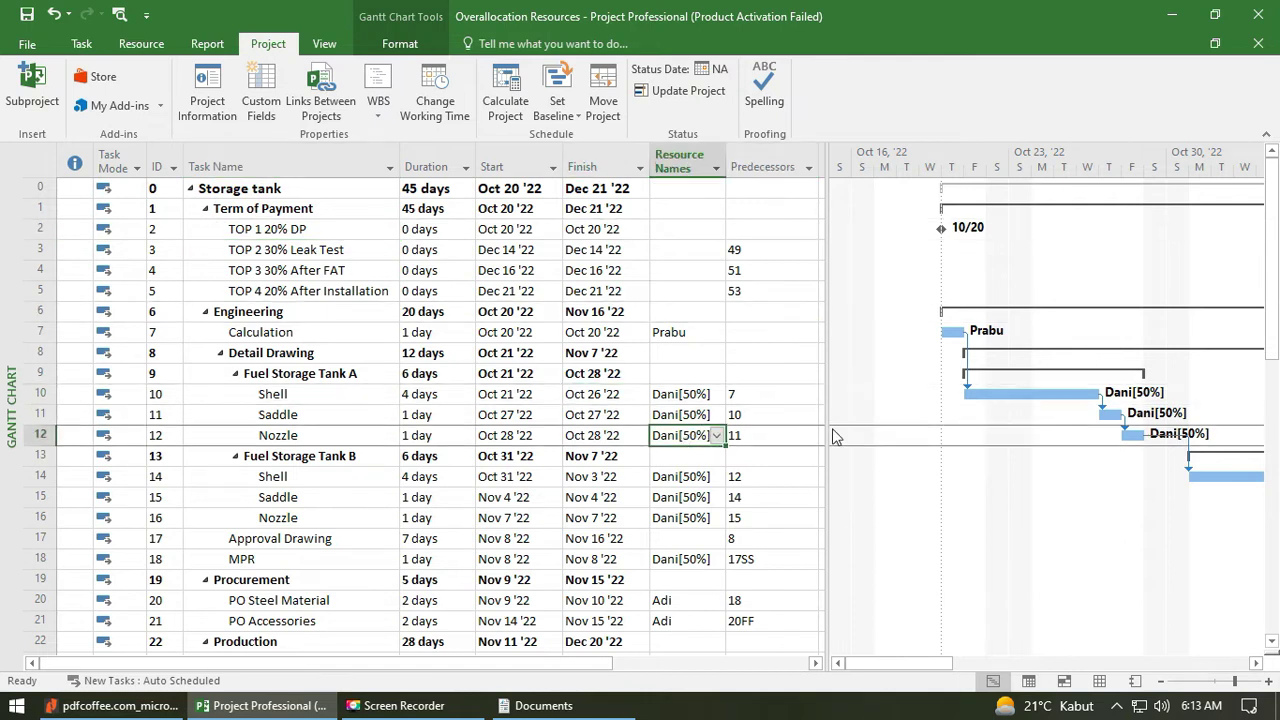
pyautogui.moveTo(829, 436); pyautogui.dragTo(665, 448)
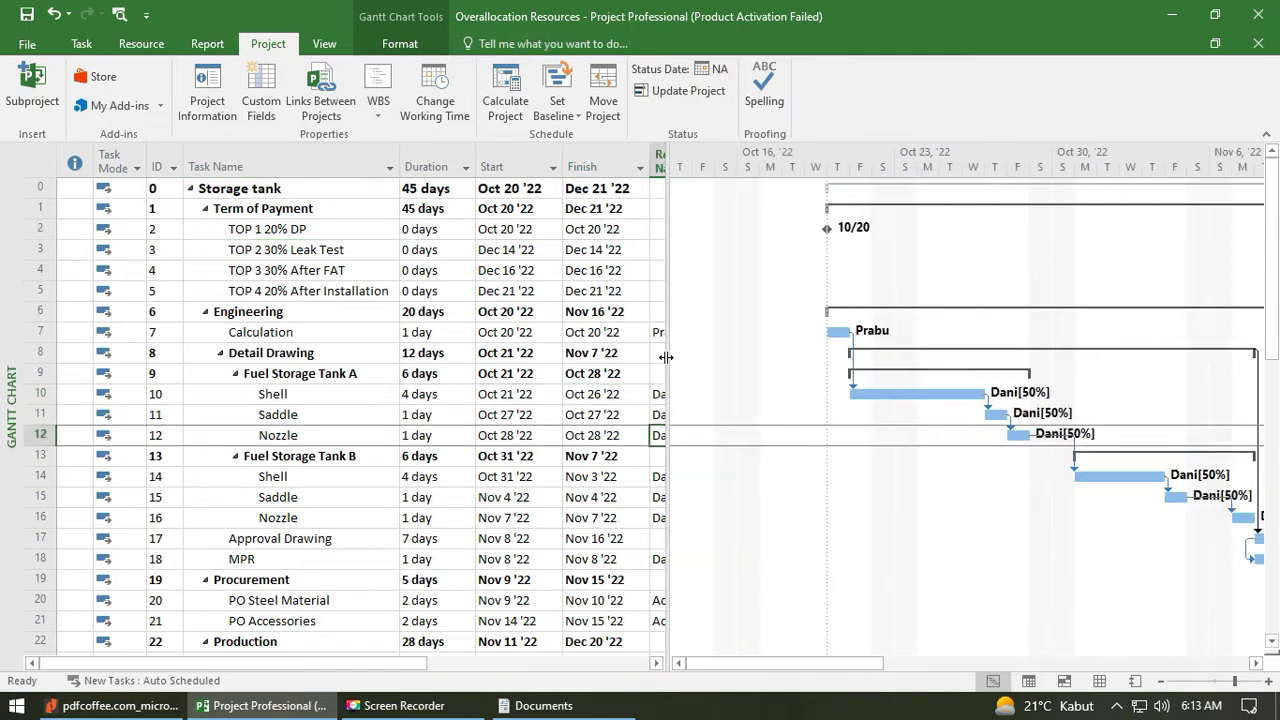
pyautogui.moveTo(666, 357); pyautogui.dragTo(652, 365)
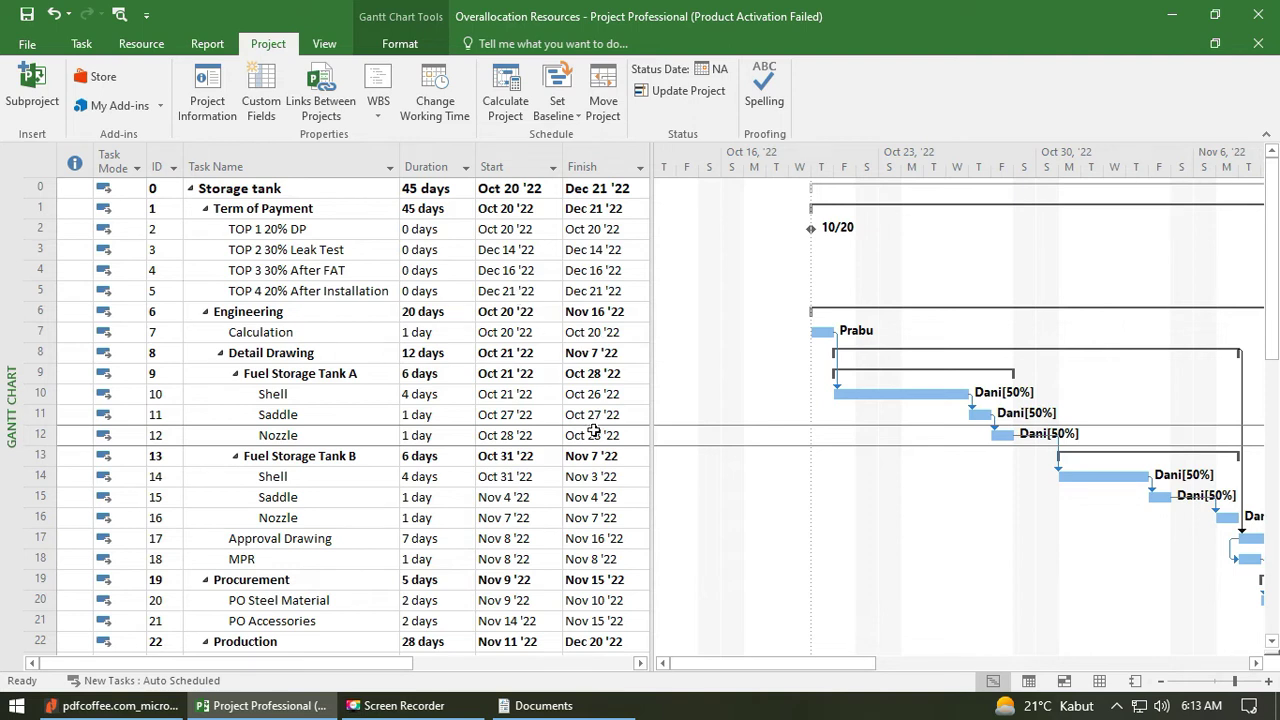
# Check the Gantt chart's print preview and its page setup scaling and paper size, leaving the settings as they are.
pyautogui.click(36, 46)
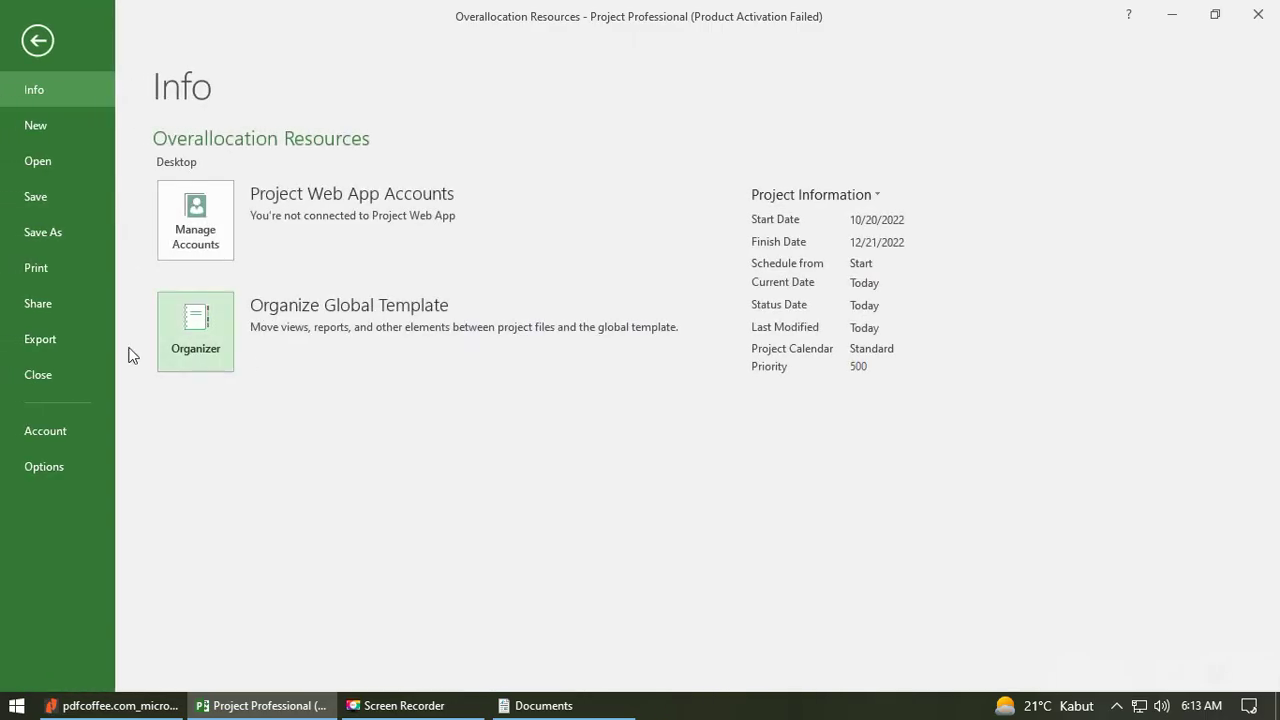
pyautogui.click(82, 274)
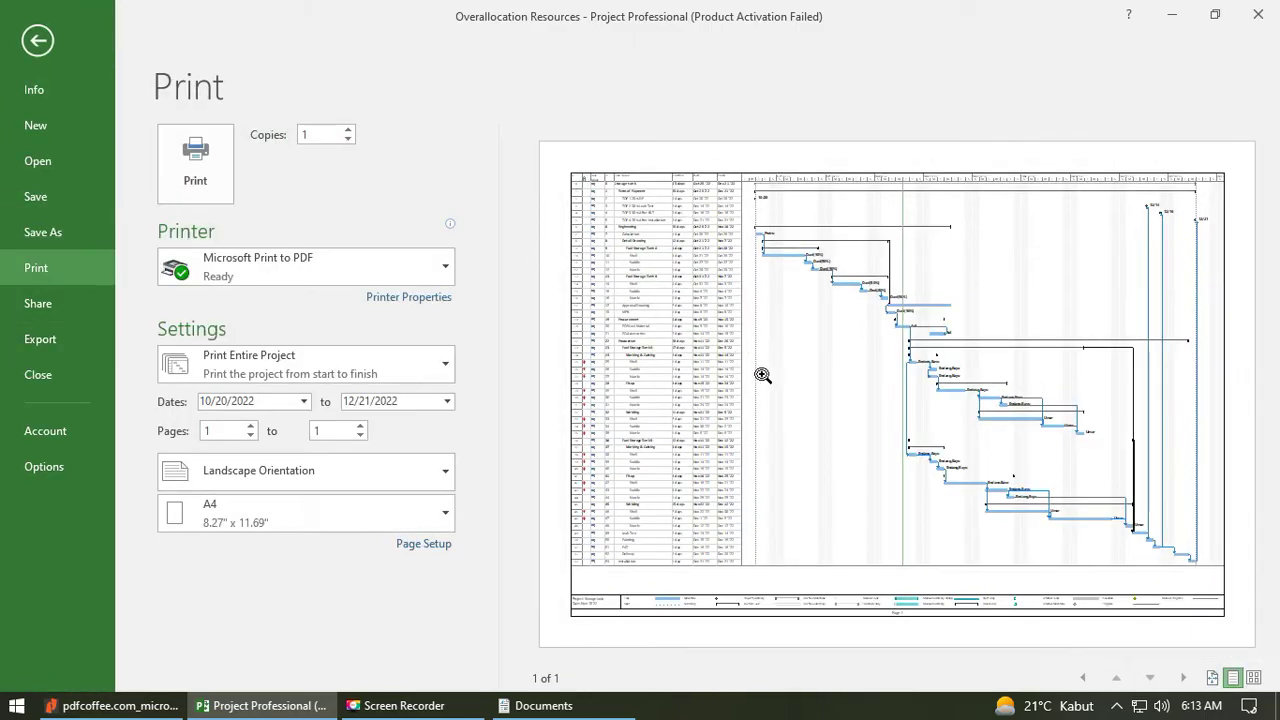
pyautogui.click(440, 545)
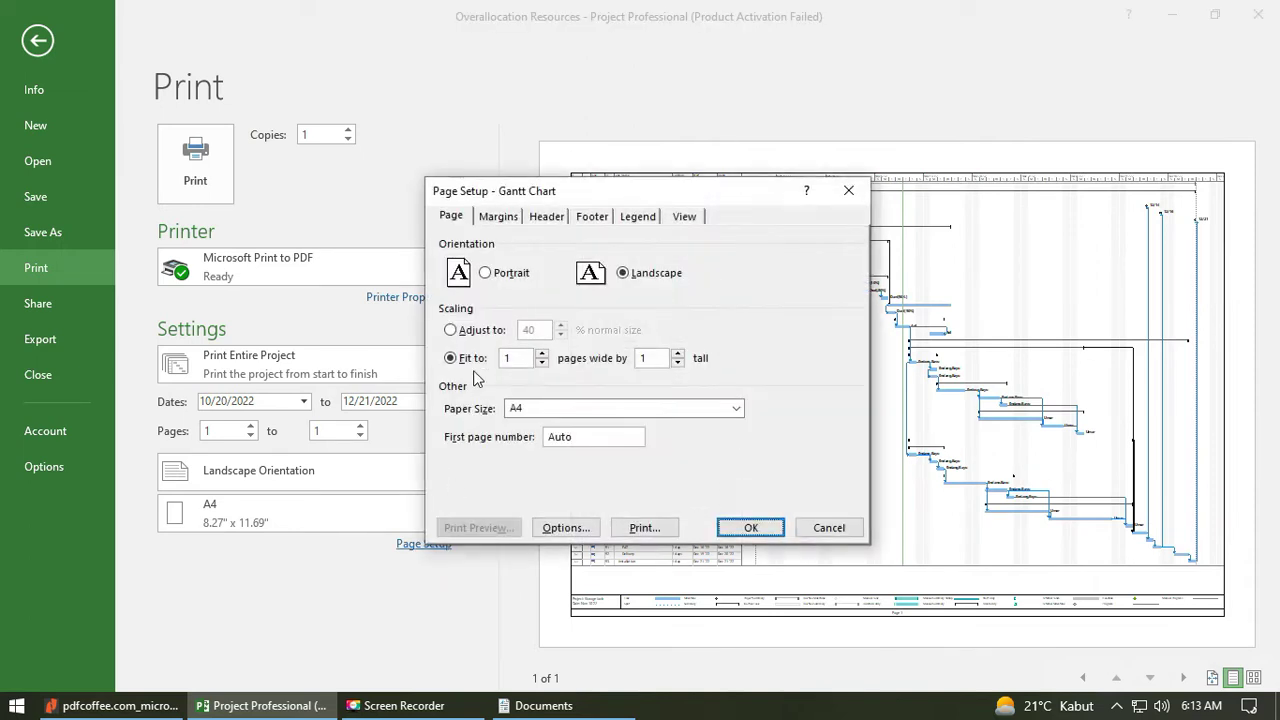
pyautogui.click(826, 529)
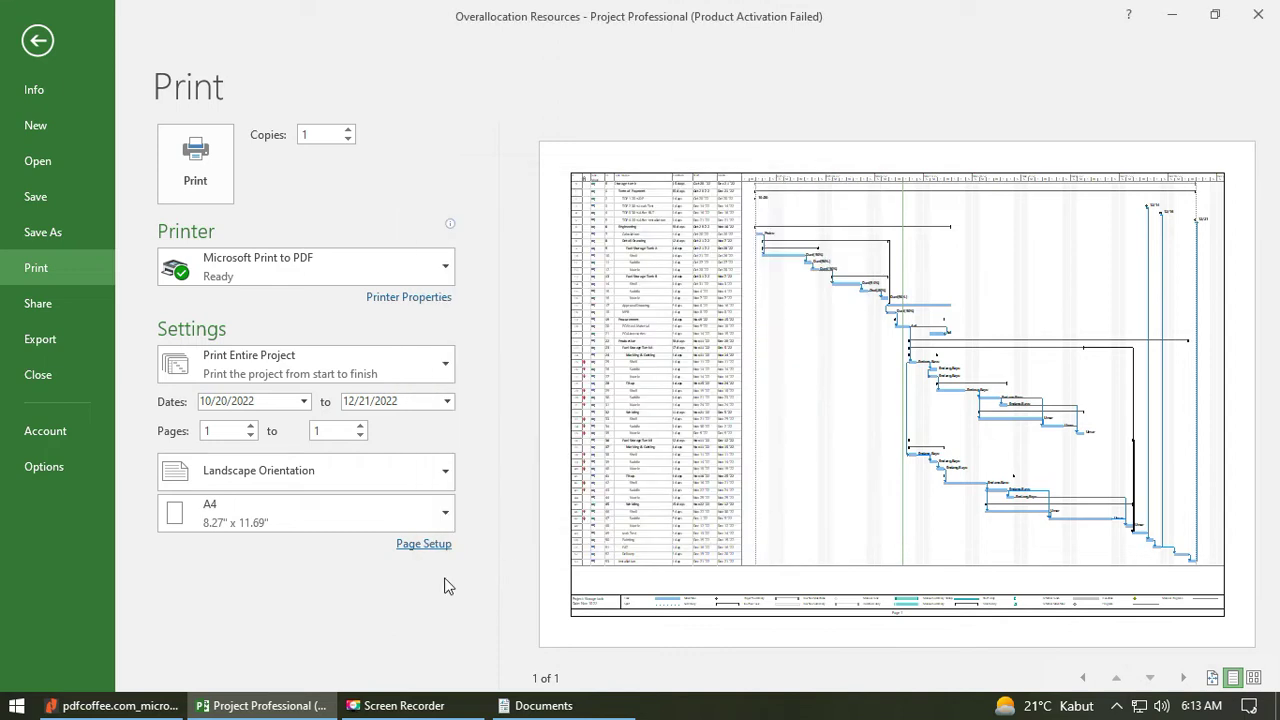
# Print the Gantt chart to a PDF named Project schedule storage tank in the Documents folder.
pyautogui.click(195, 162)
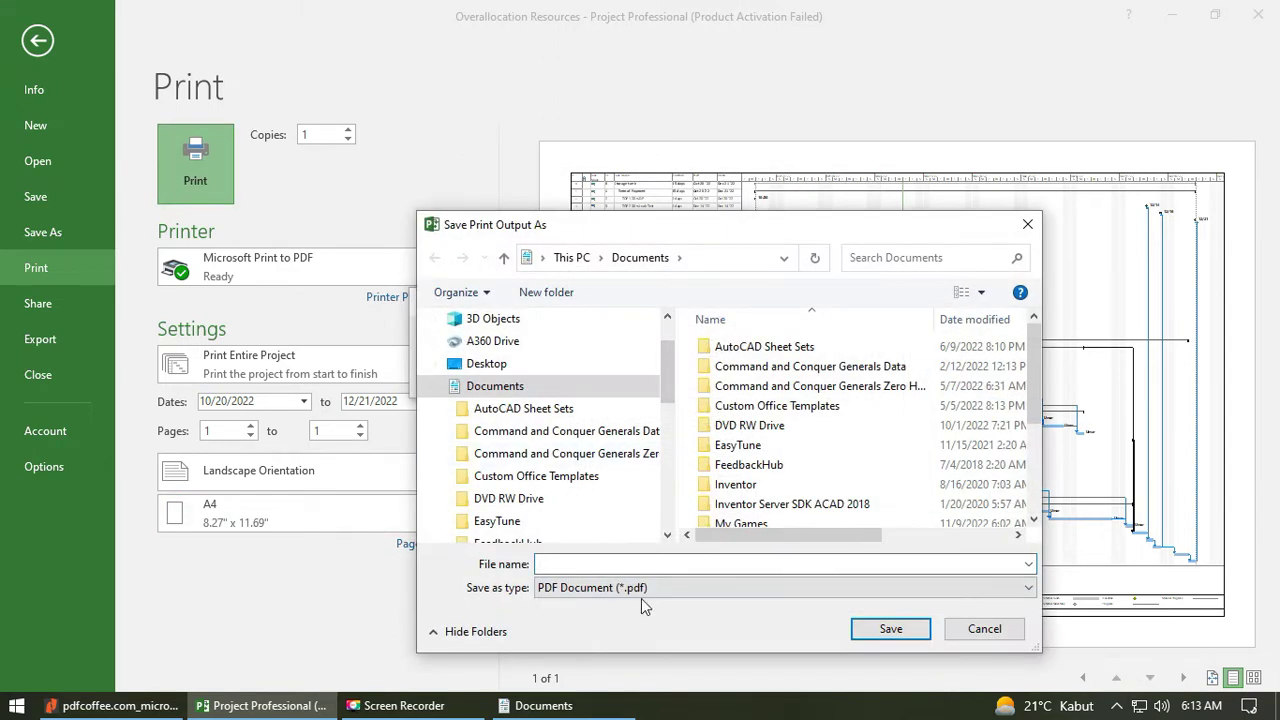
pyautogui.write('Project schedule Storage tank')
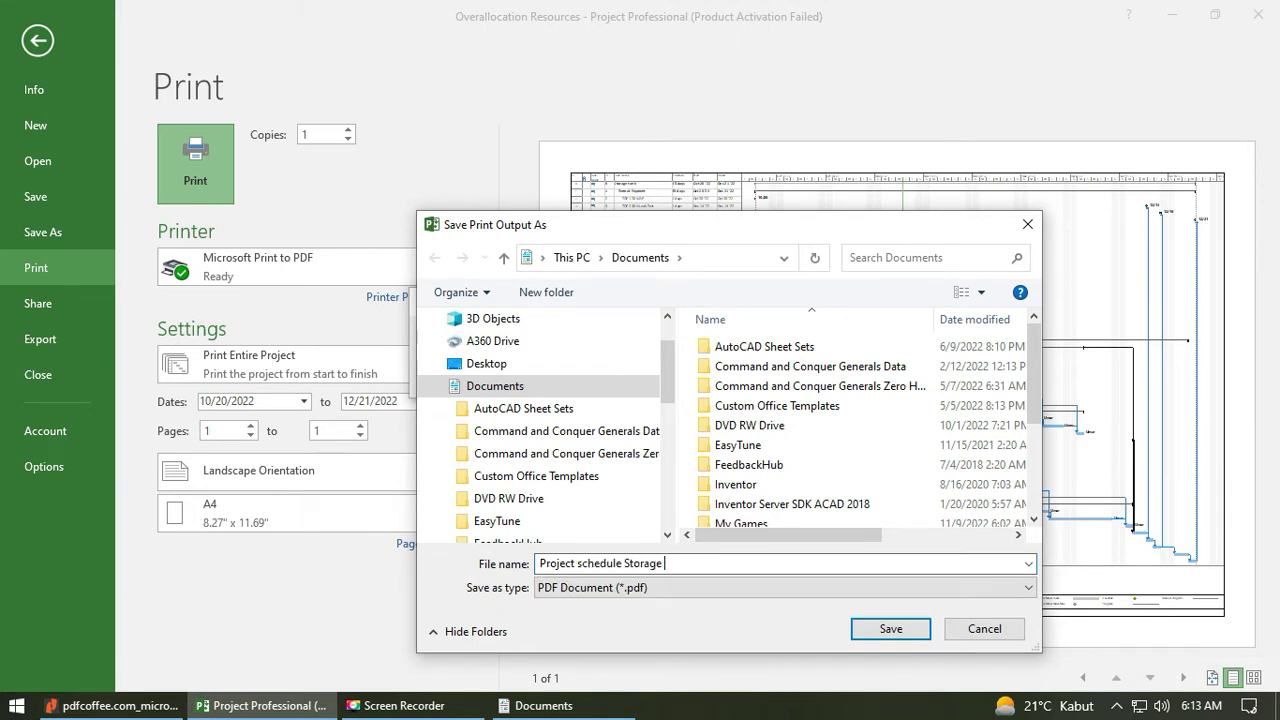
pyautogui.click(630, 567)
pyautogui.press('BackSpace')
pyautogui.write('s')
pyautogui.click(886, 629)
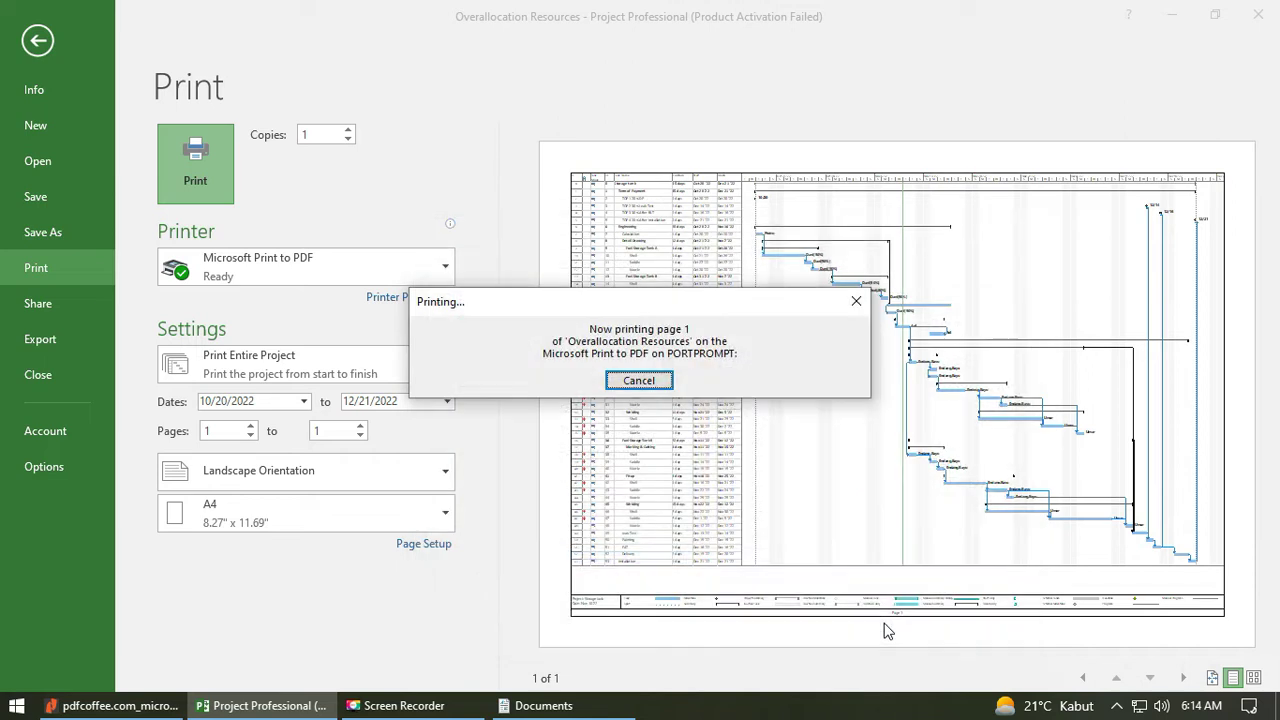
# Open the PDF Project schedule storage tank from the Documents folder and examine its page layout.
pyautogui.click(543, 703)
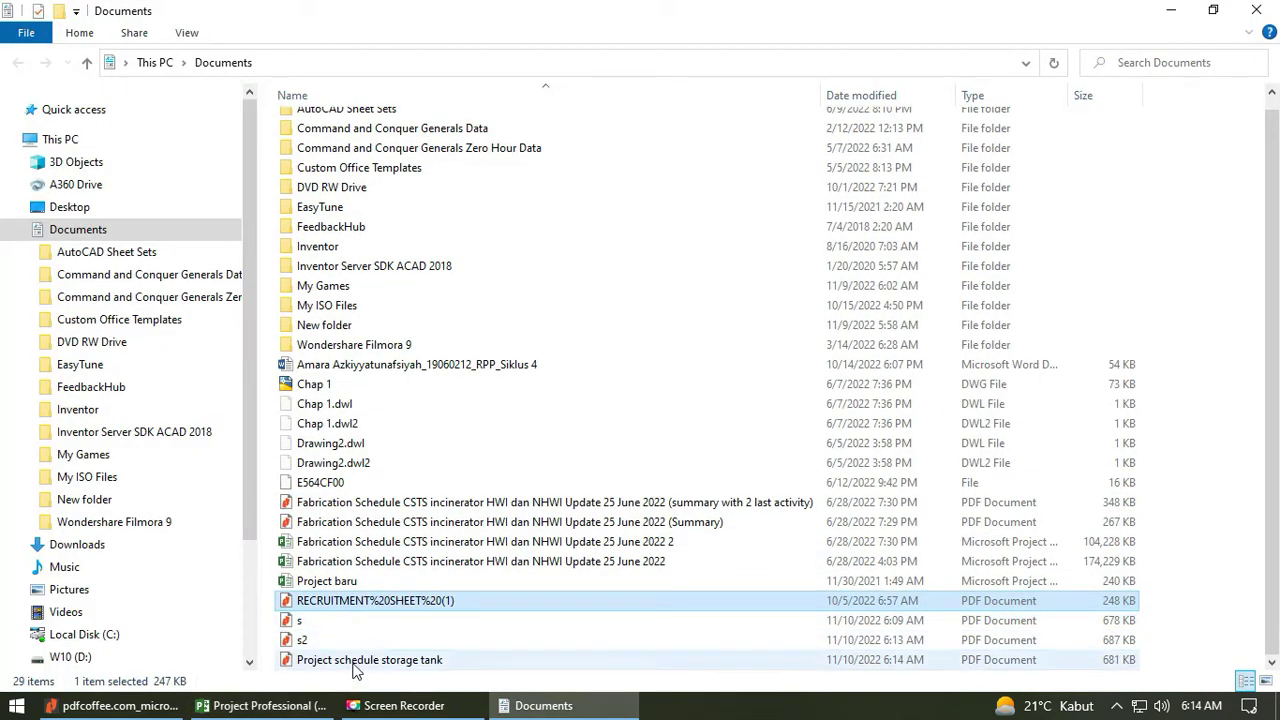
pyautogui.doubleClick(355, 660)
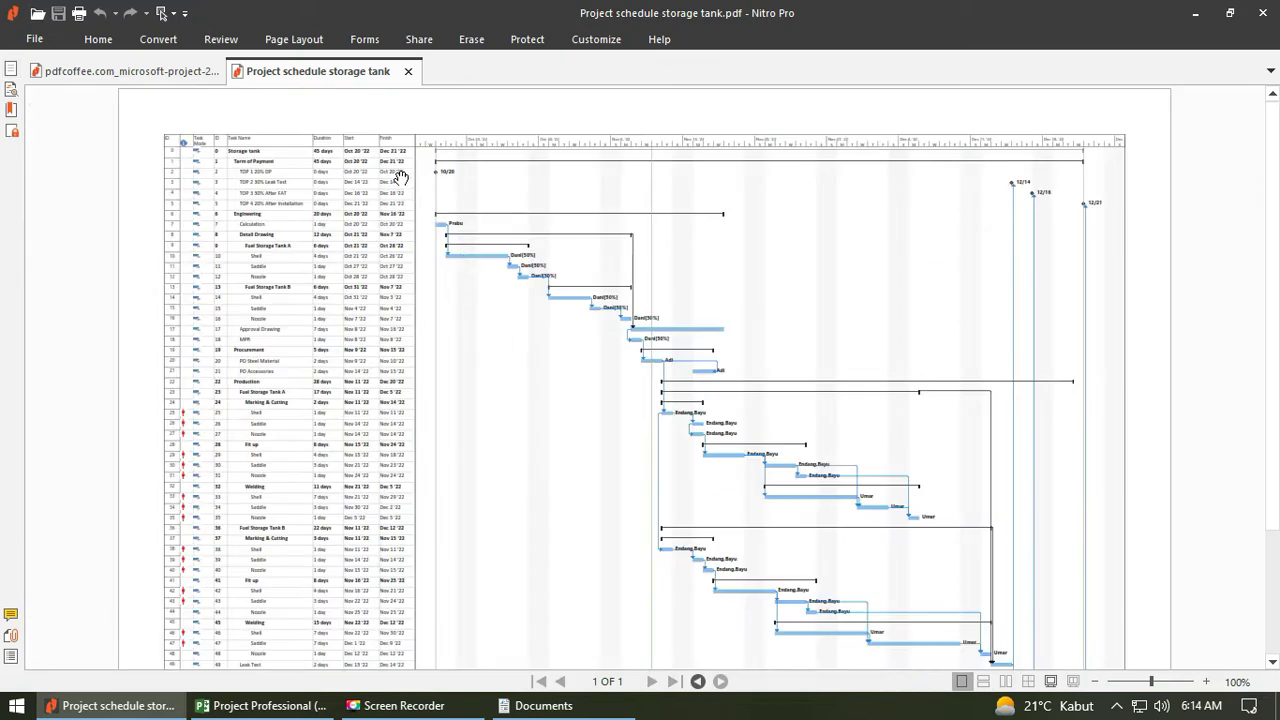
pyautogui.scroll(-3, 324, 337)
pyautogui.scroll(3, 323, 336)
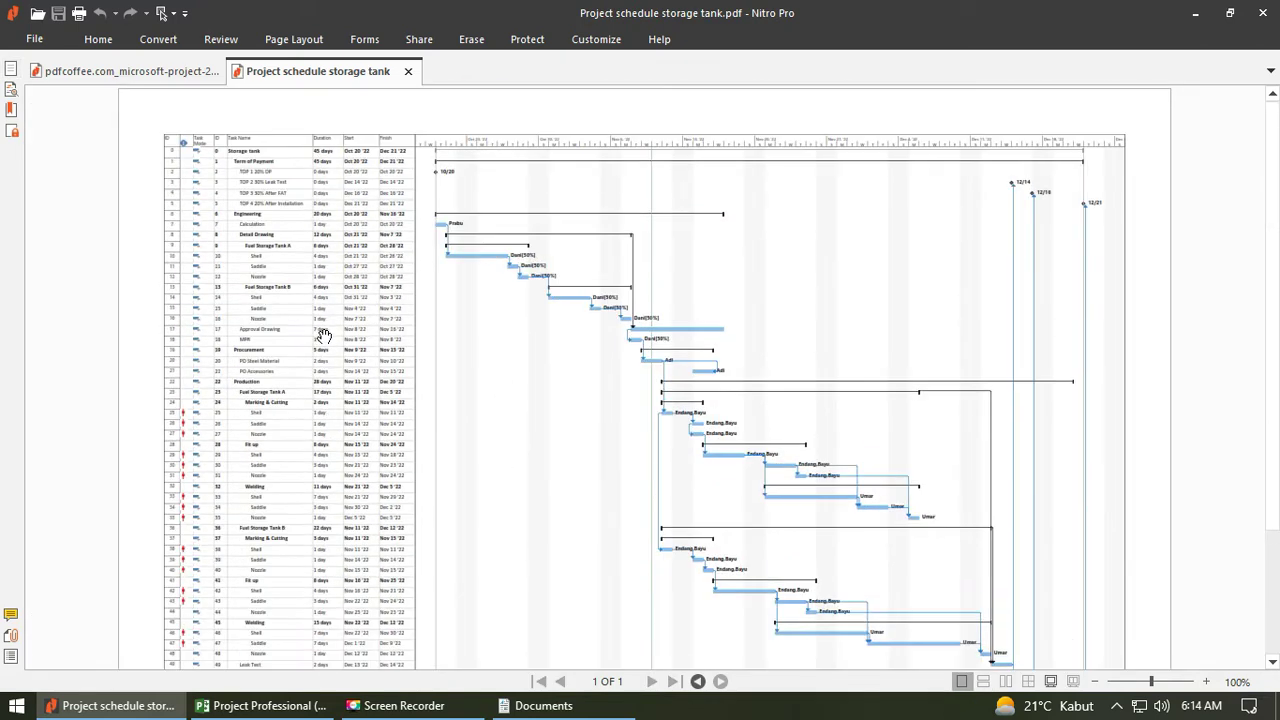
pyautogui.click(1195, 13)
# Return to Project's print settings and review the available printers and paper sizes without changing them.
pyautogui.click(262, 705)
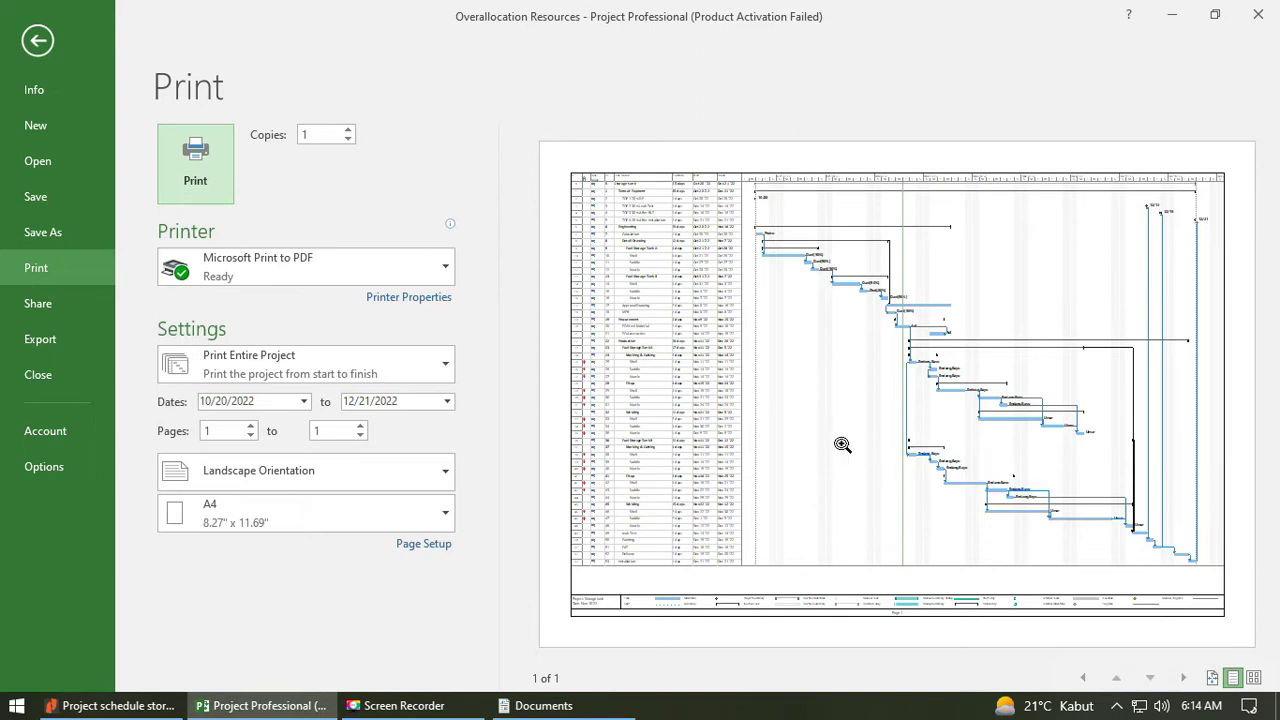
pyautogui.click(401, 262)
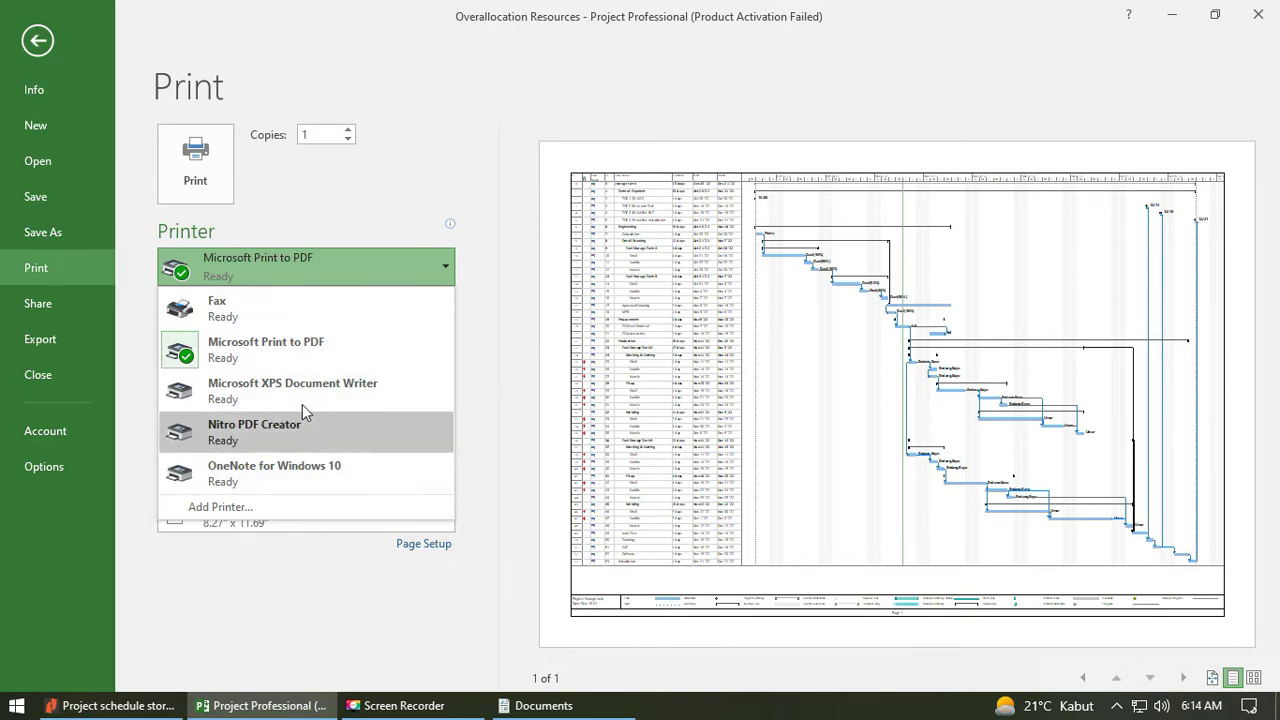
pyautogui.click(514, 366)
pyautogui.click(212, 523)
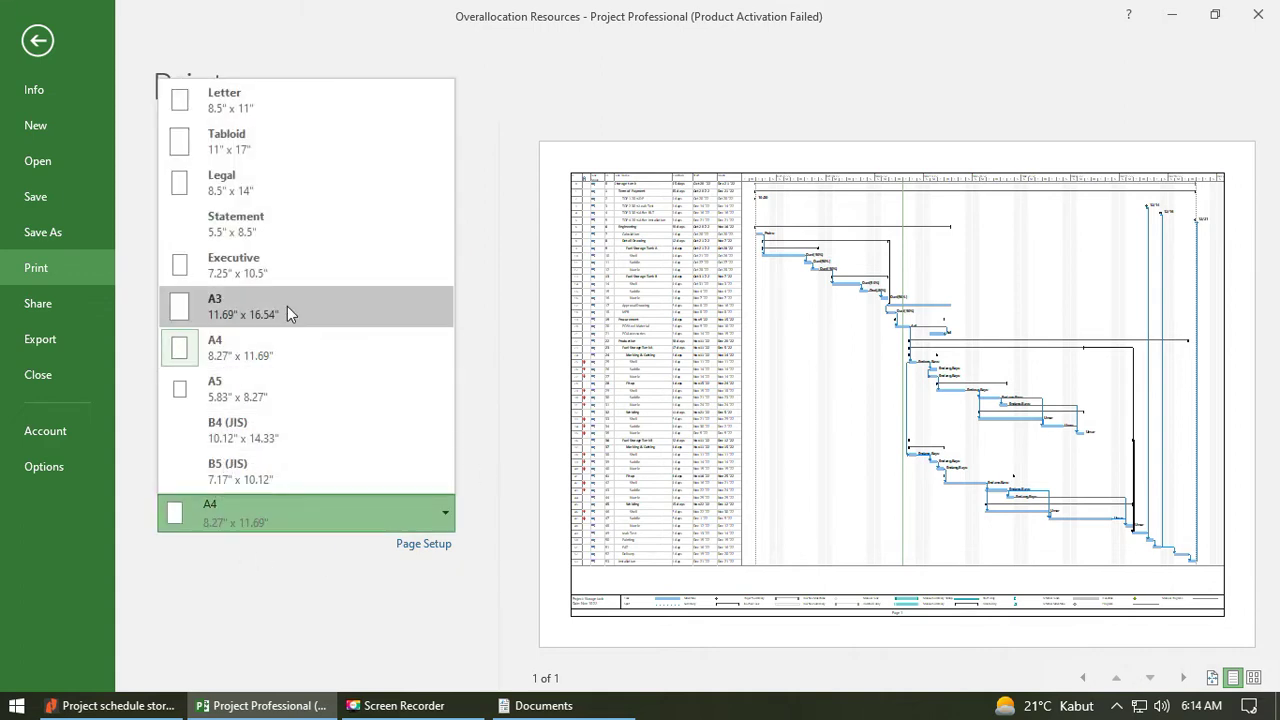
pyautogui.click(514, 356)
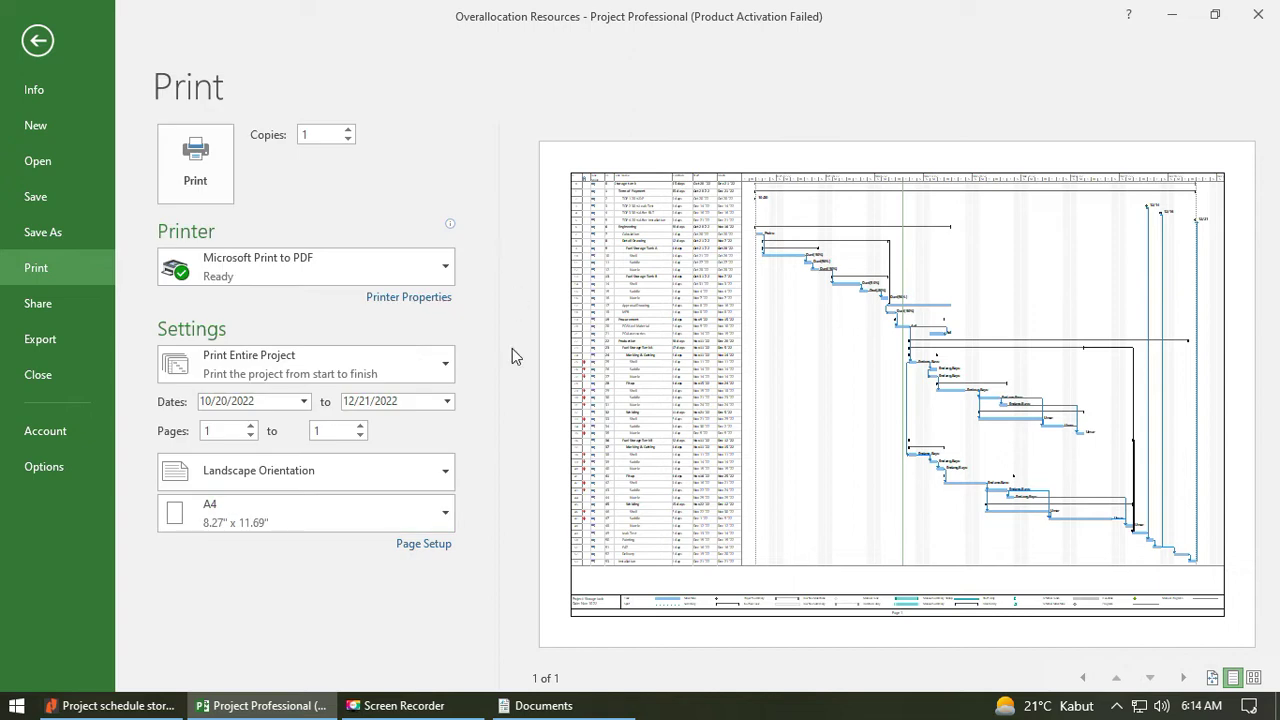
# Return to the Gantt chart, then view the printed schedule and the Format and share your plan chapter in Nitro Pro.
pyautogui.click(40, 42)
pyautogui.click(340, 276)
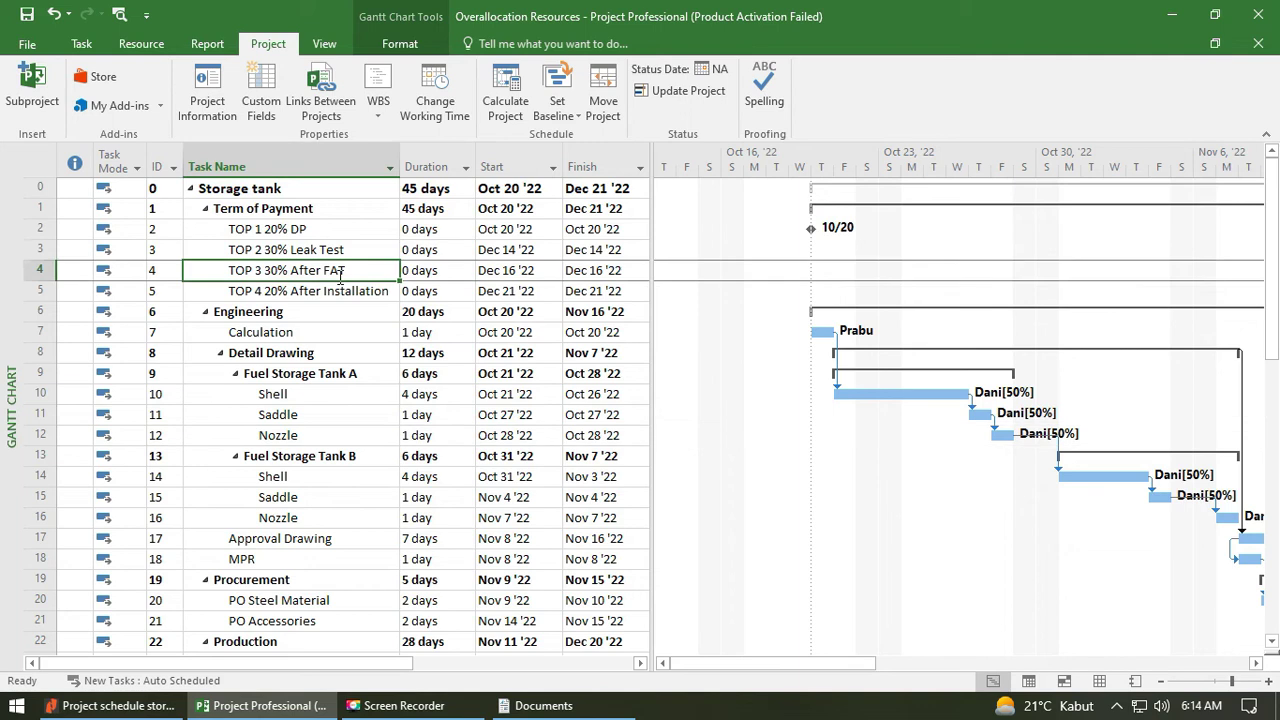
pyautogui.click(110, 705)
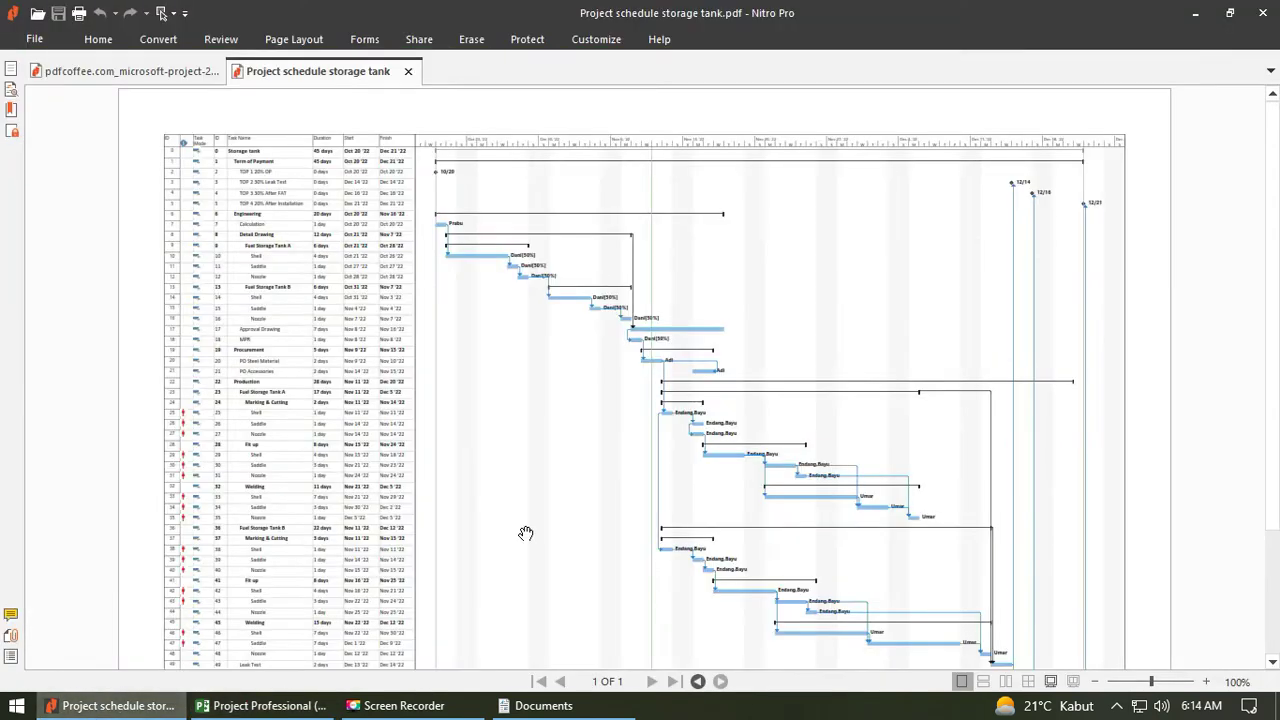
pyautogui.click(138, 71)
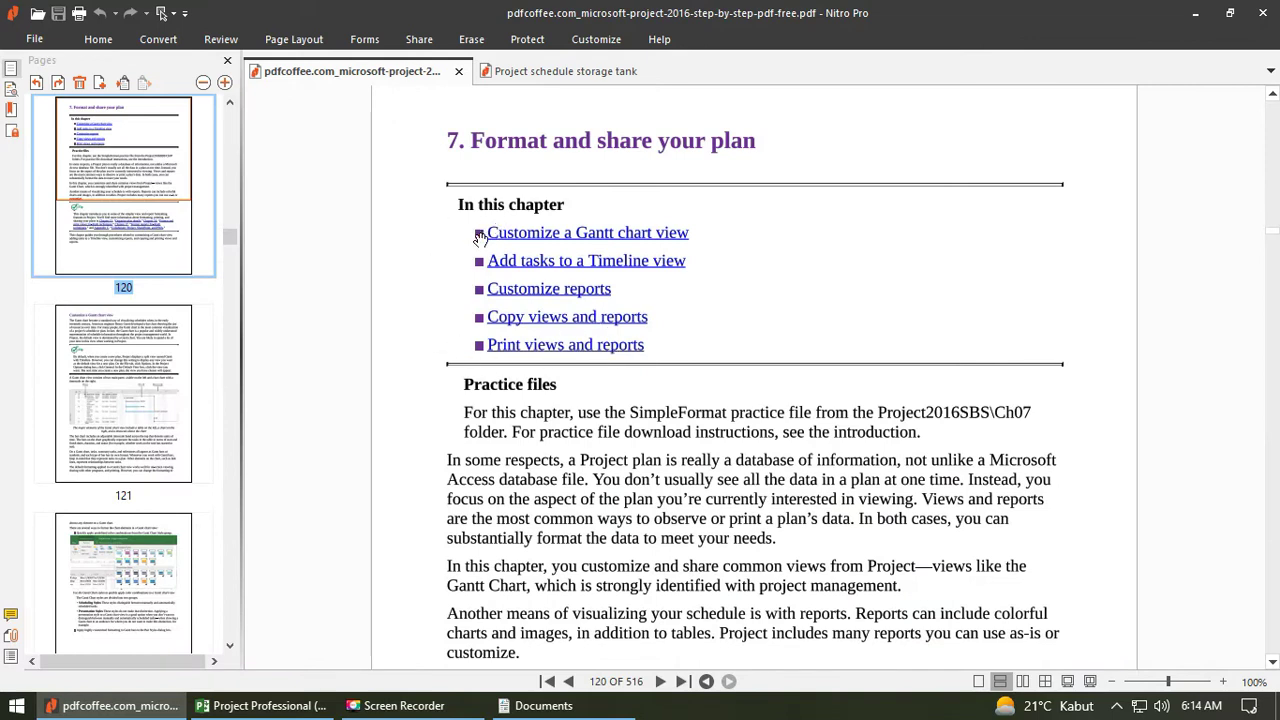
pyautogui.click(1195, 13)
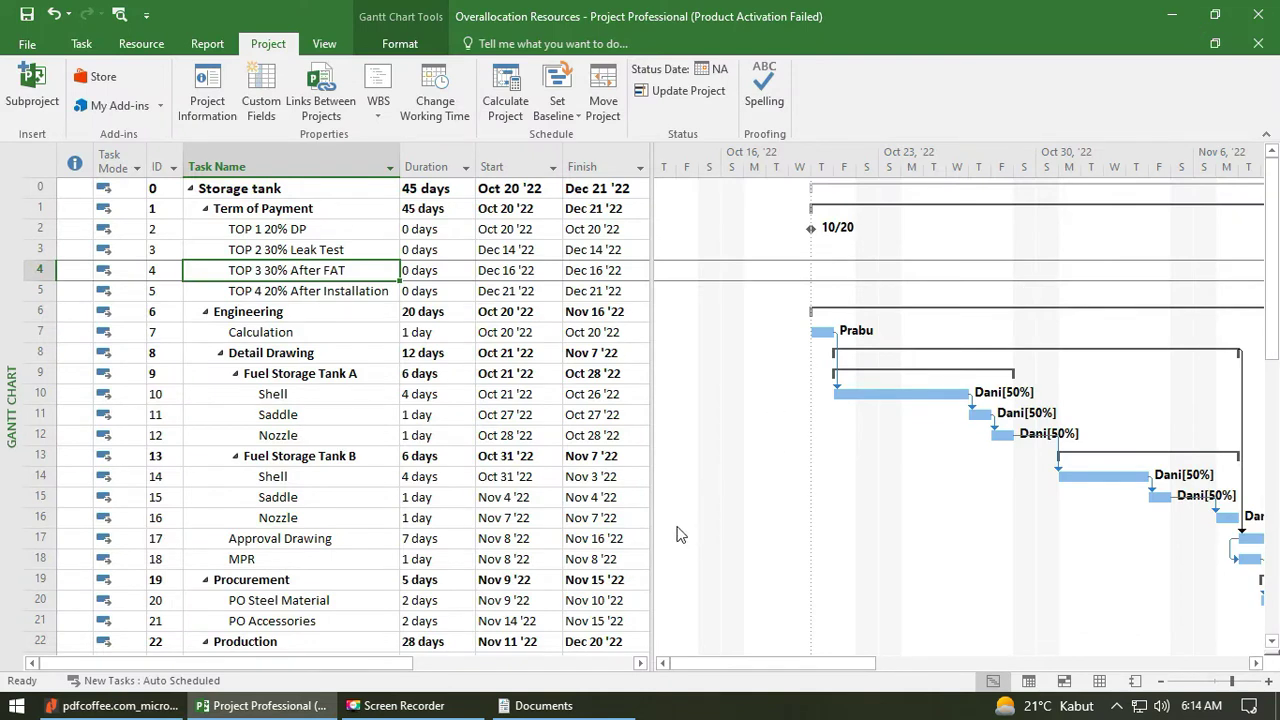
pyautogui.click(150, 706)
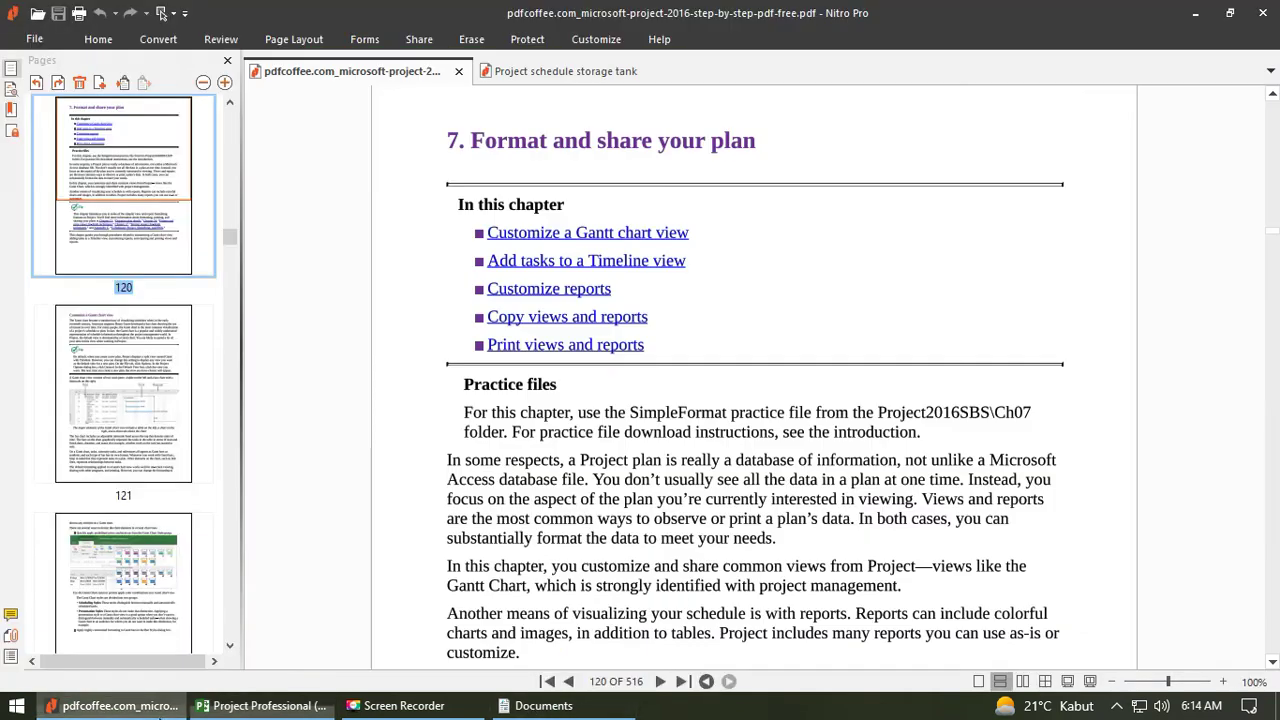
# Examine the full page of the Project schedule storage tank PDF, and return to the Gantt chart in Project.
pyautogui.click(566, 71)
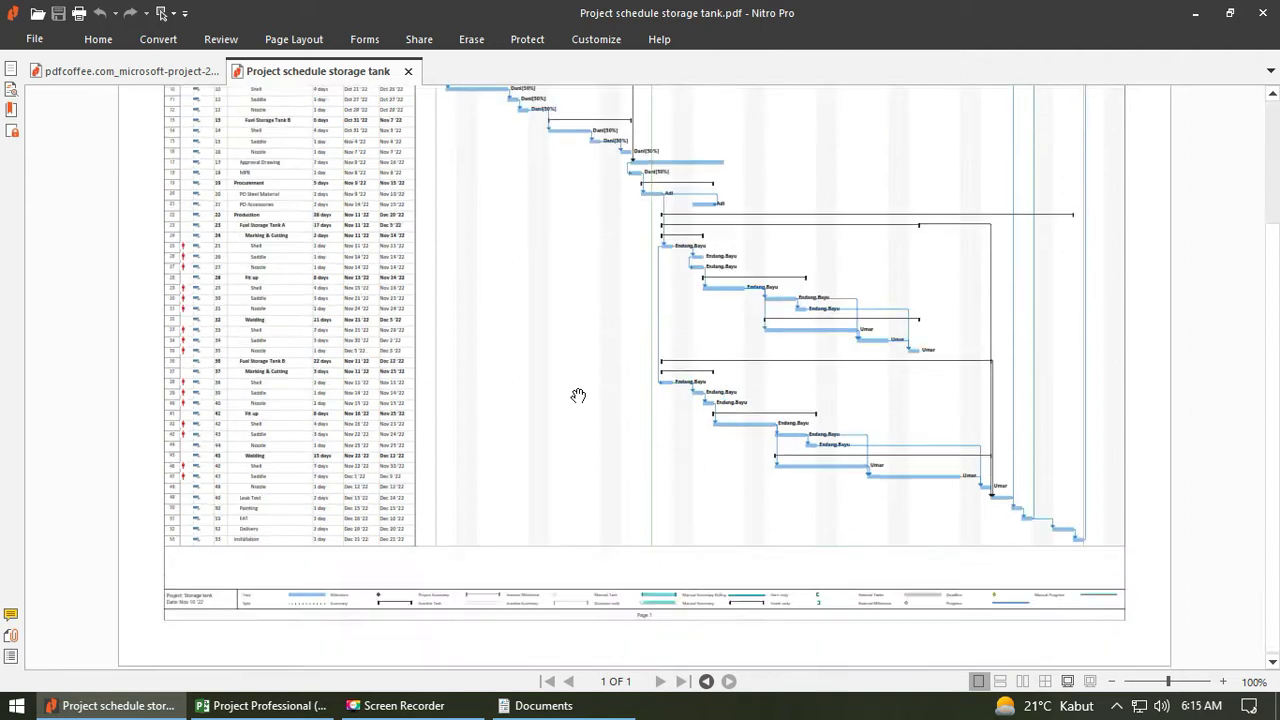
pyautogui.scroll(3, 578, 395)
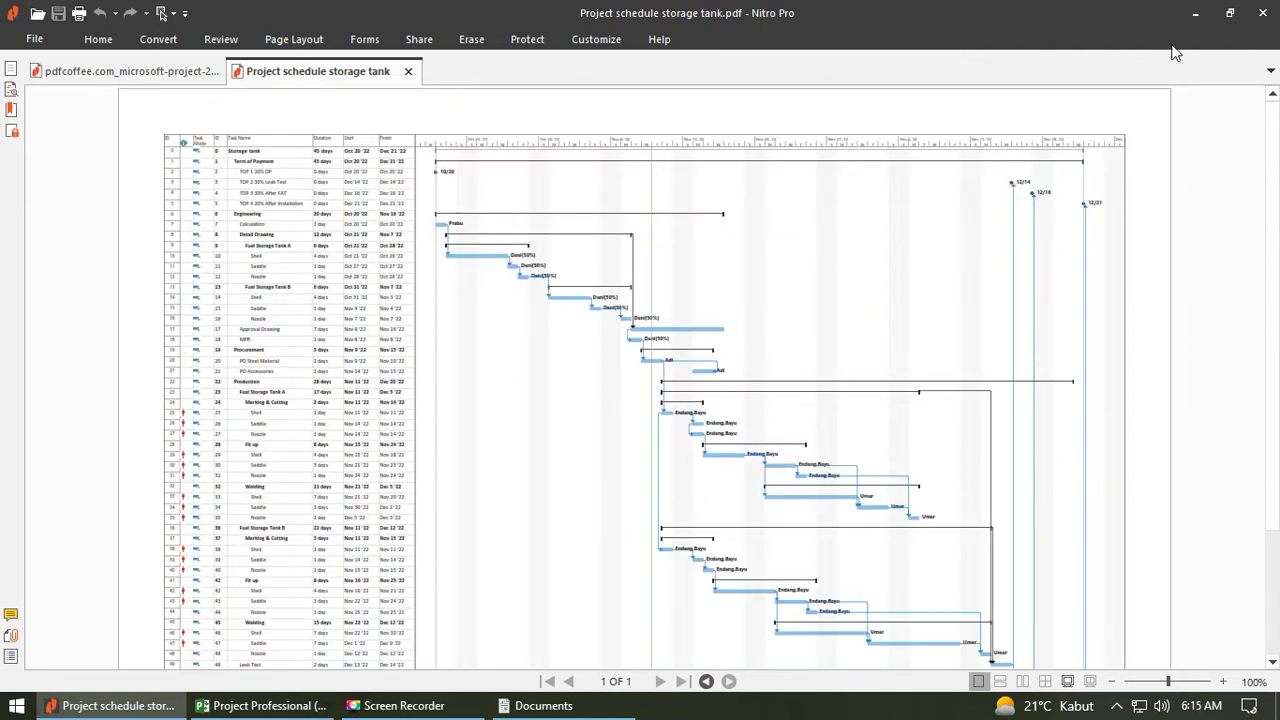
pyautogui.click(1195, 13)
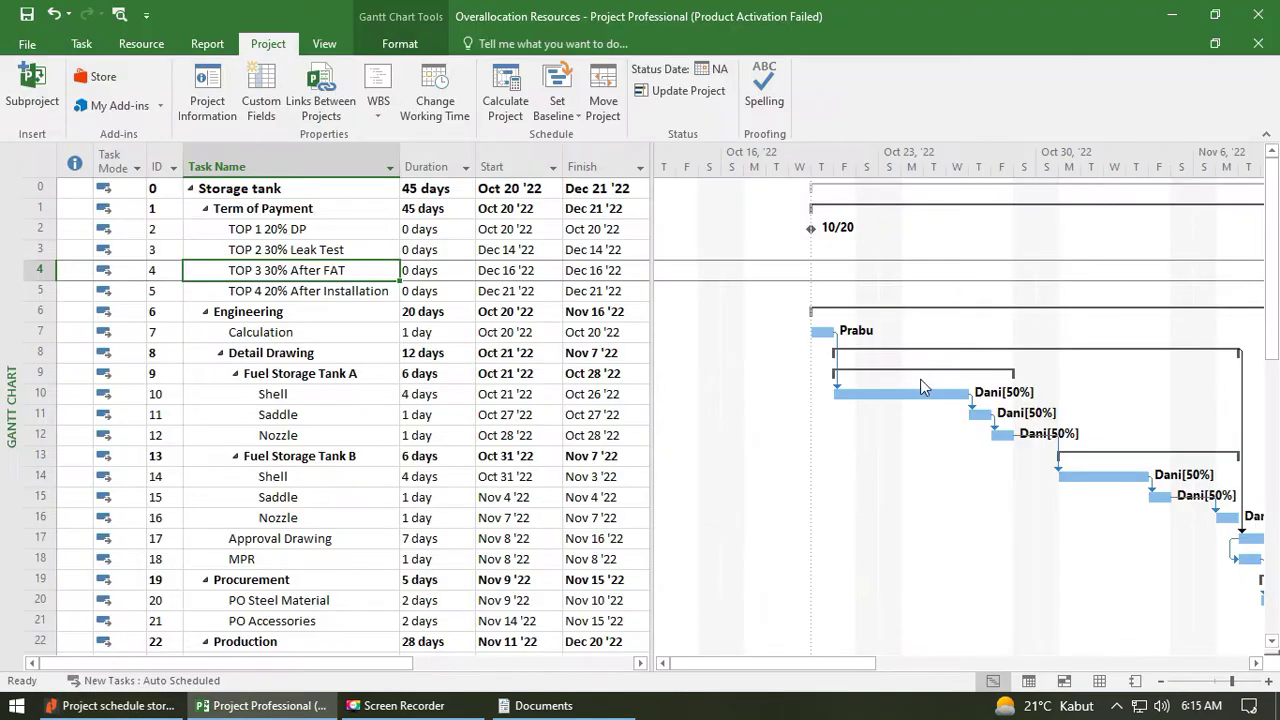
# Put the storage tank plan and the Documents folder aside, and open the Fabrication Schedule CSTS incinerator HWI dan NHWI Update 9 Nov 2022 plan.
pyautogui.click(316, 350)
pyautogui.click(297, 229)
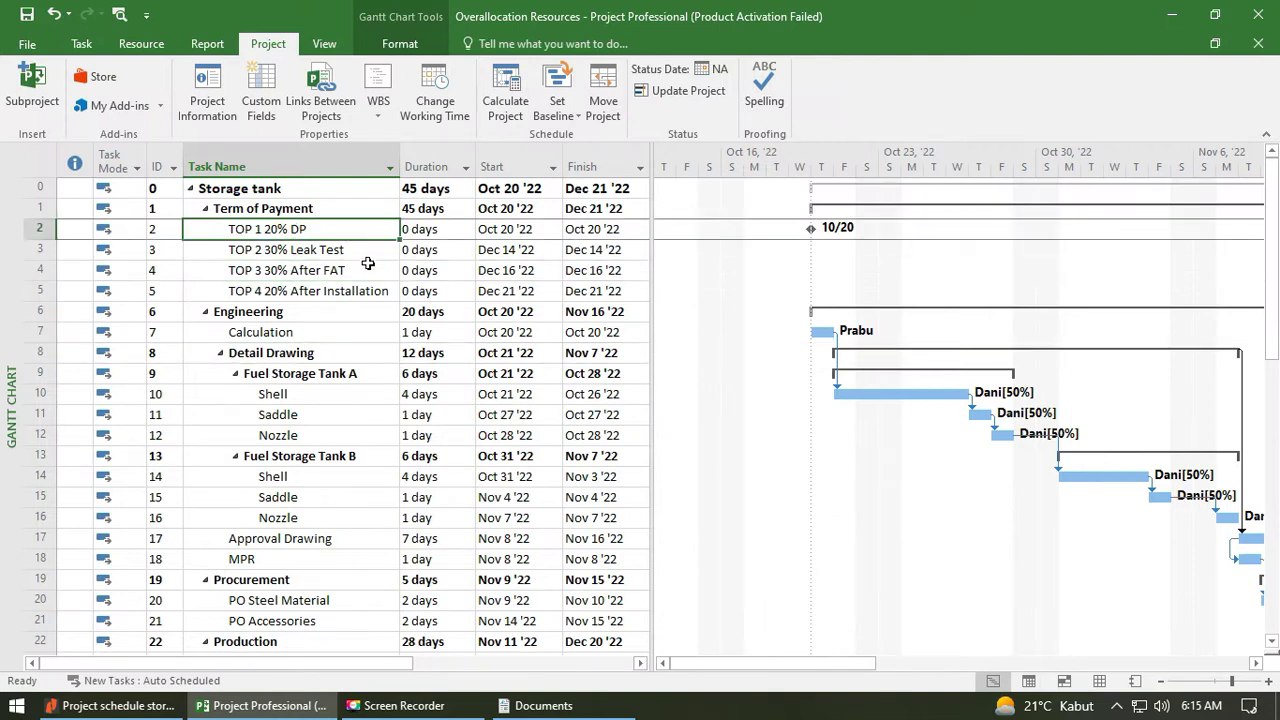
pyautogui.click(401, 43)
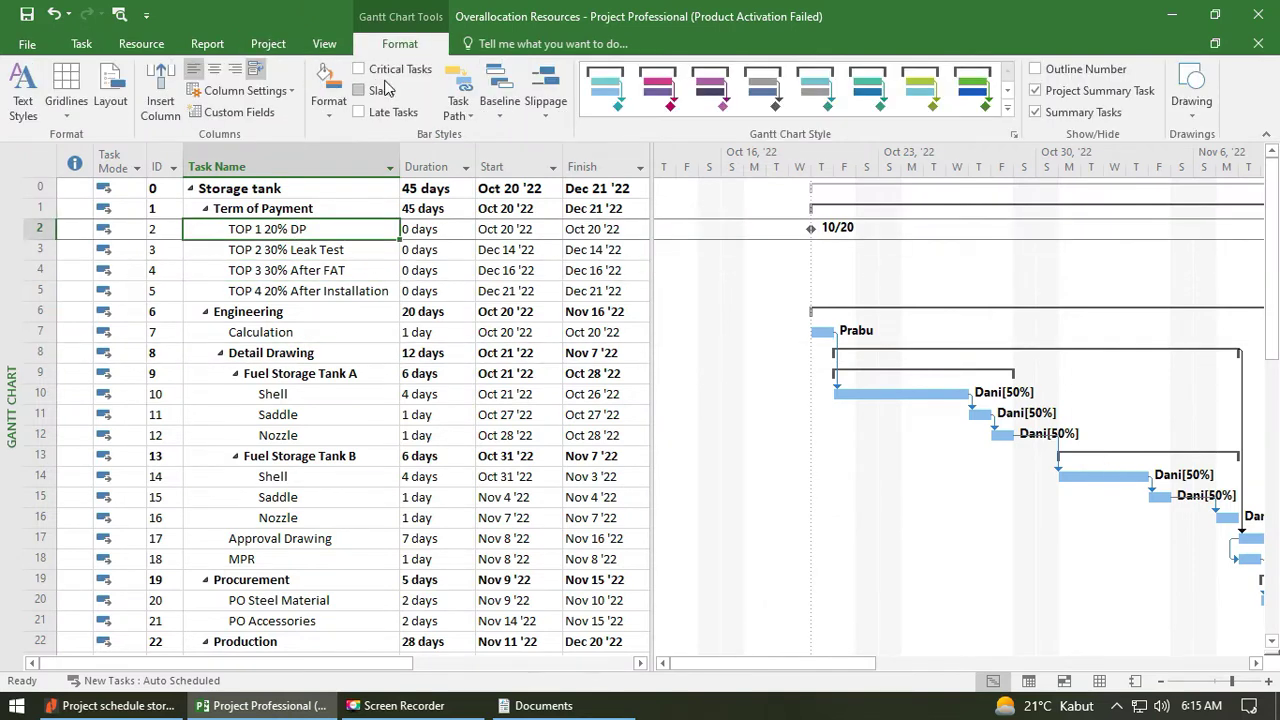
pyautogui.click(1172, 15)
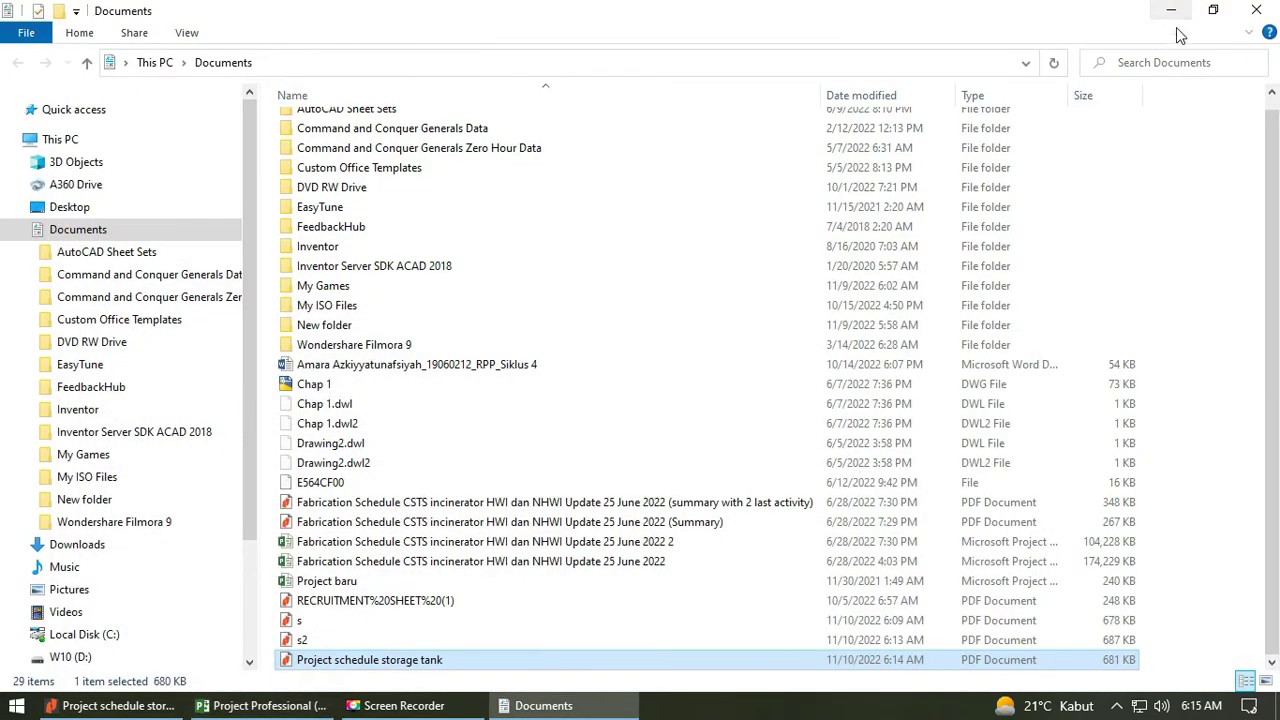
pyautogui.click(1172, 15)
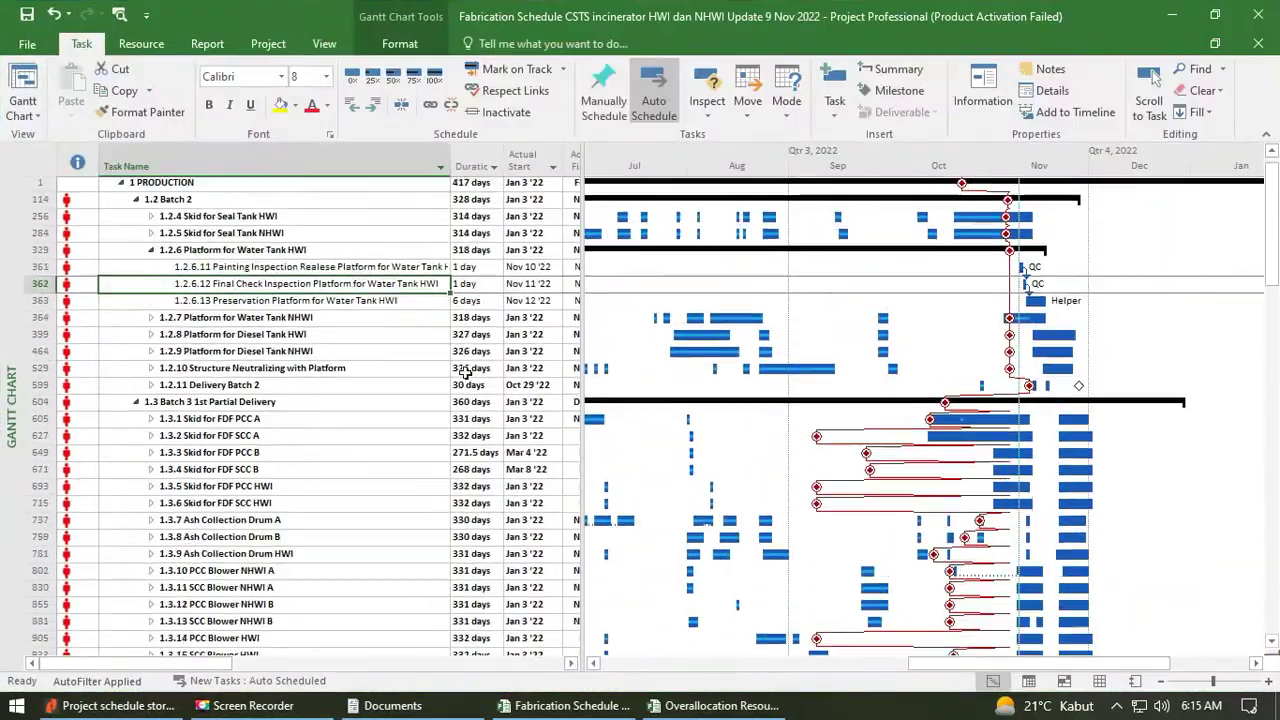
# Expand all outline levels of the fabrication schedule and show its November 2022 bars on a weekly timescale.
pyautogui.click(324, 43)
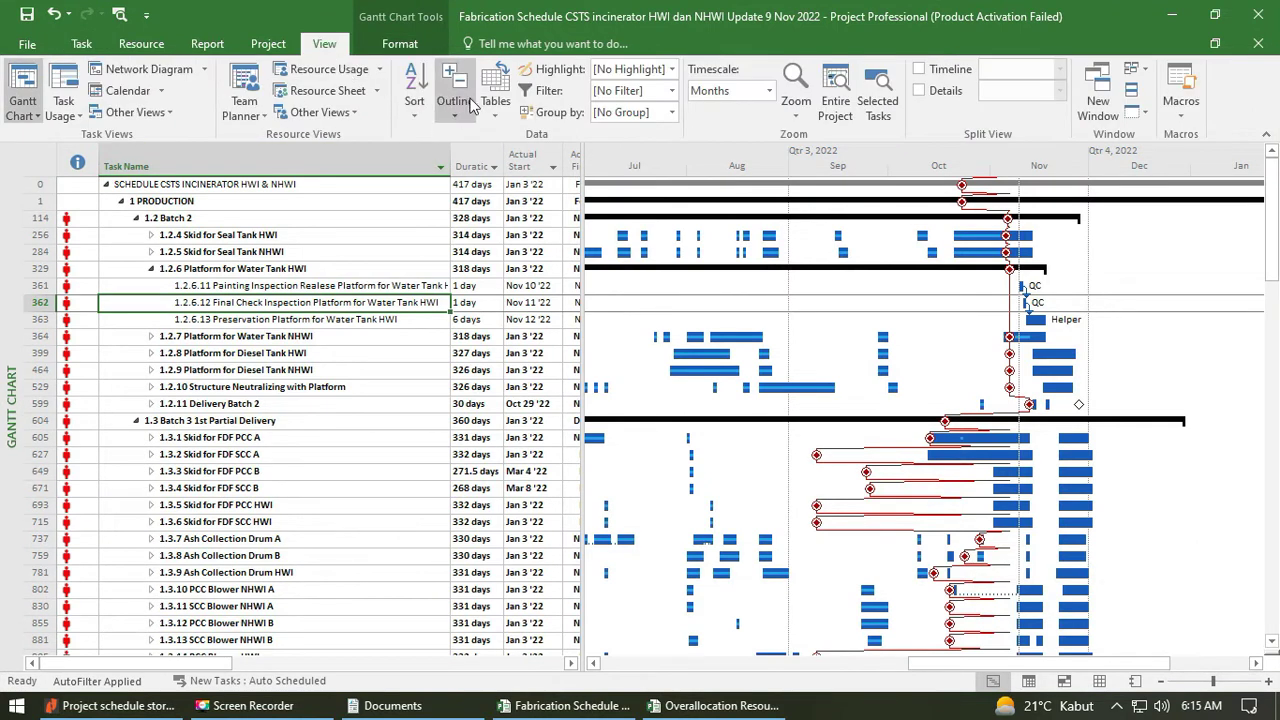
pyautogui.click(473, 107)
pyautogui.click(505, 180)
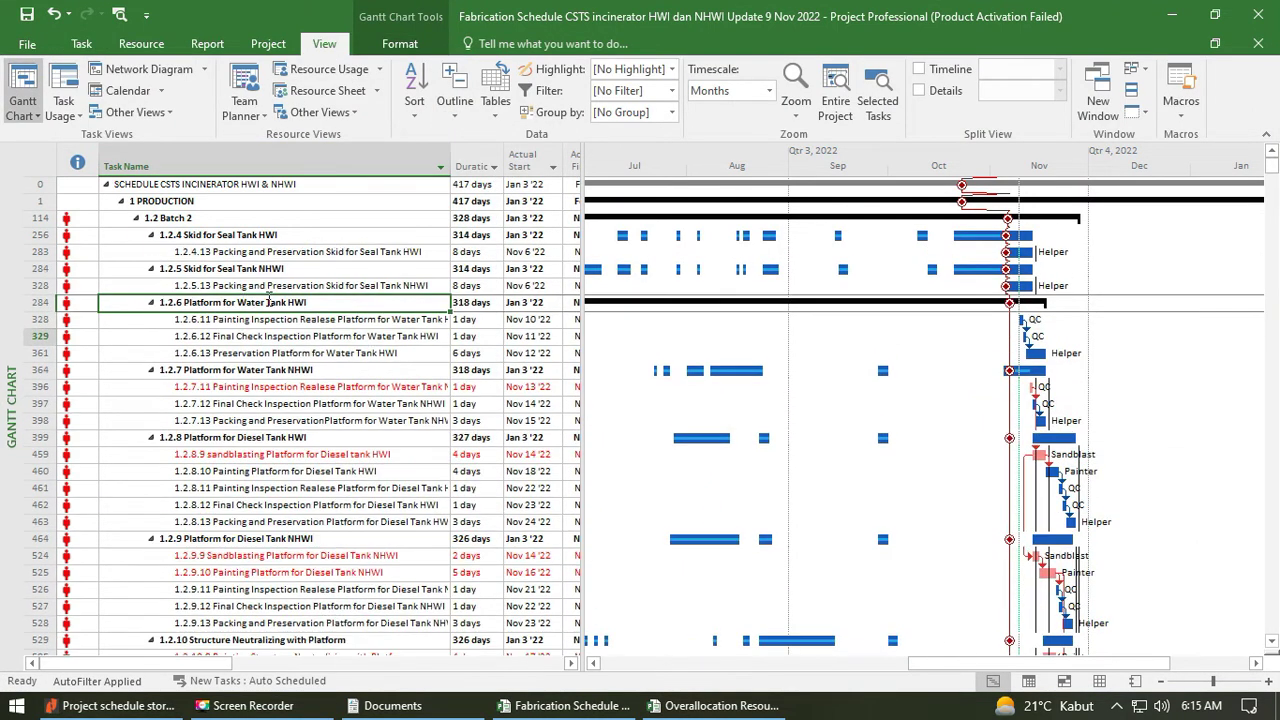
pyautogui.click(323, 250)
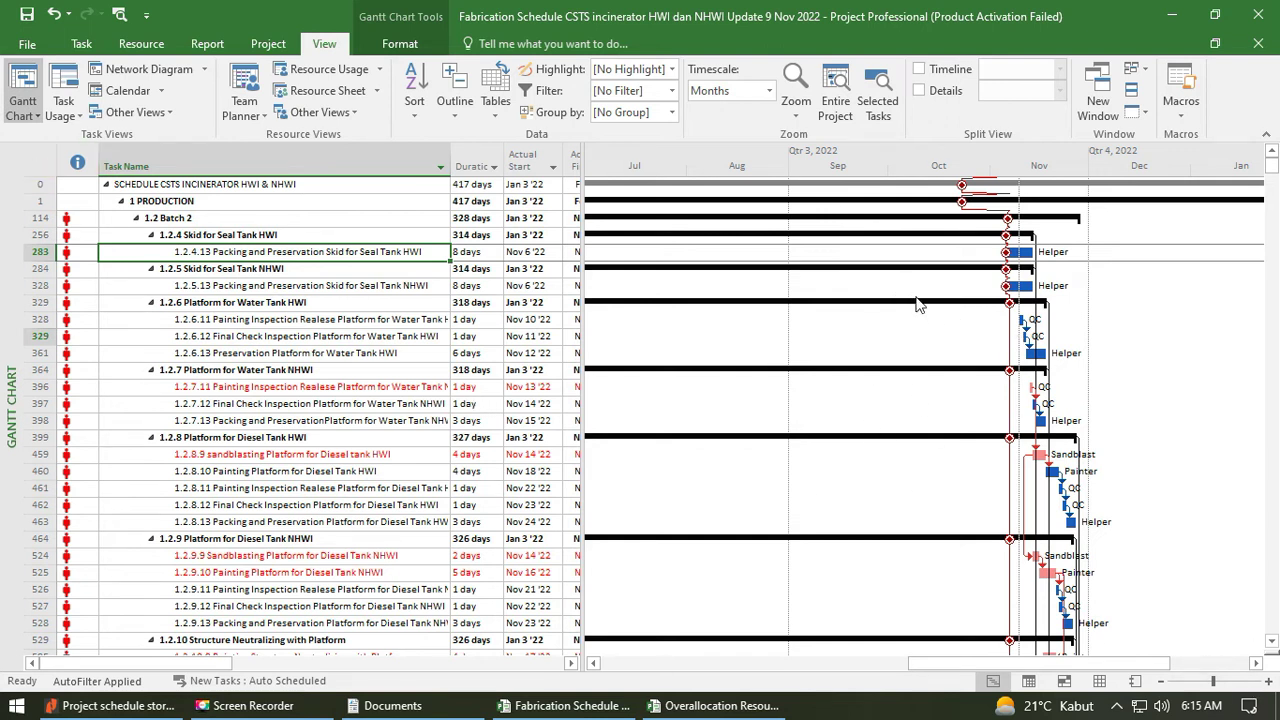
pyautogui.keyDown('ctrl'); pyautogui.scroll(2, 920, 305); pyautogui.keyUp('ctrl')
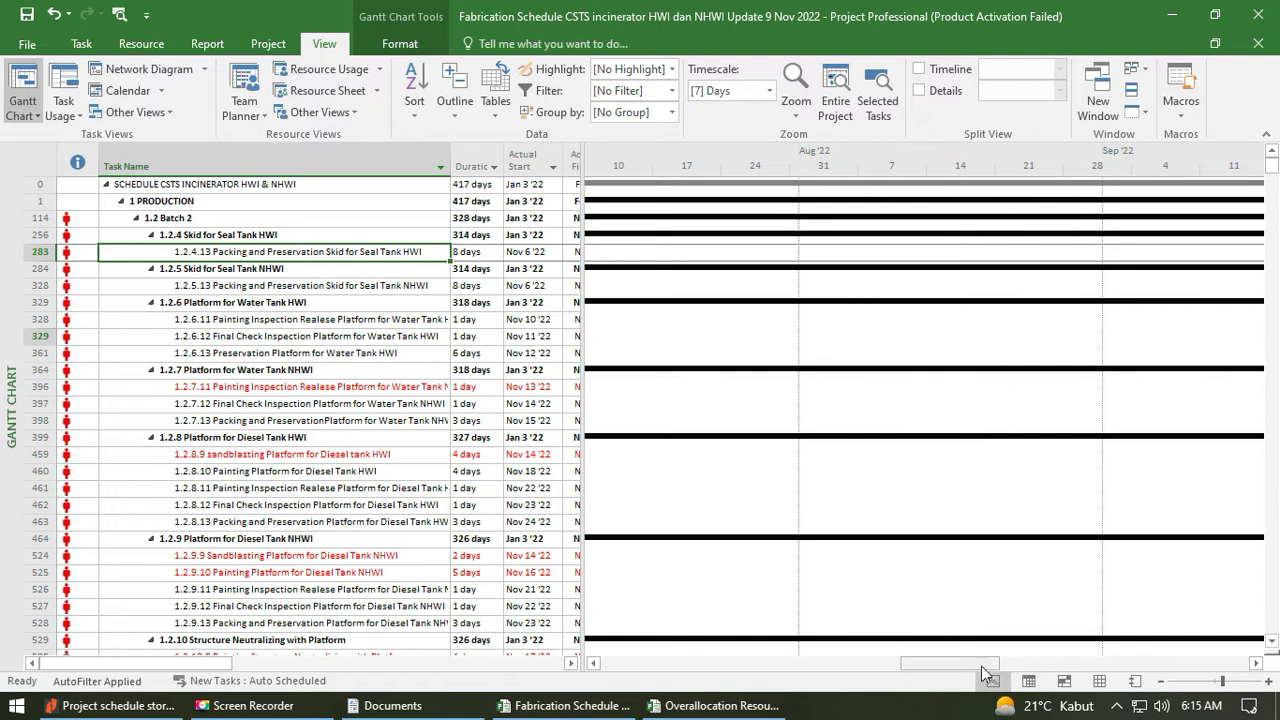
pyautogui.moveTo(968, 668); pyautogui.dragTo(1108, 657)
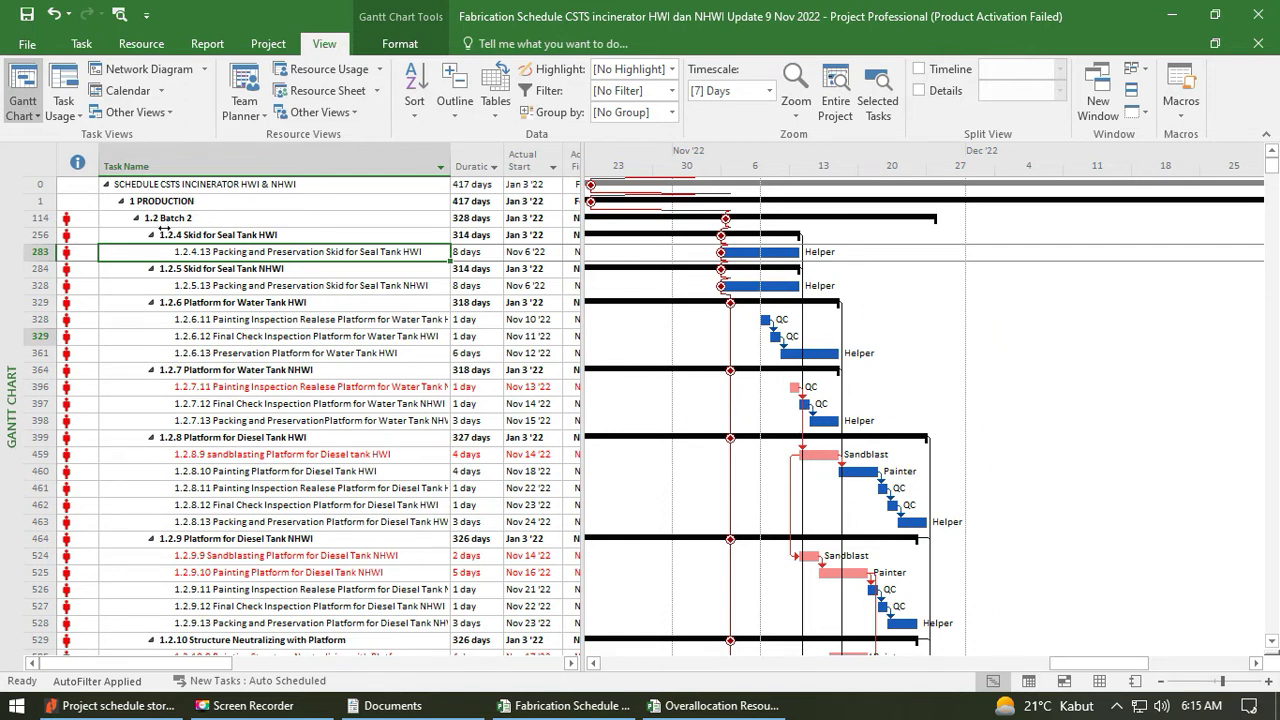
# Examine the fabrication schedule's print preview up close, including its title header and task table, and return to the Gantt chart.
pyautogui.click(28, 43)
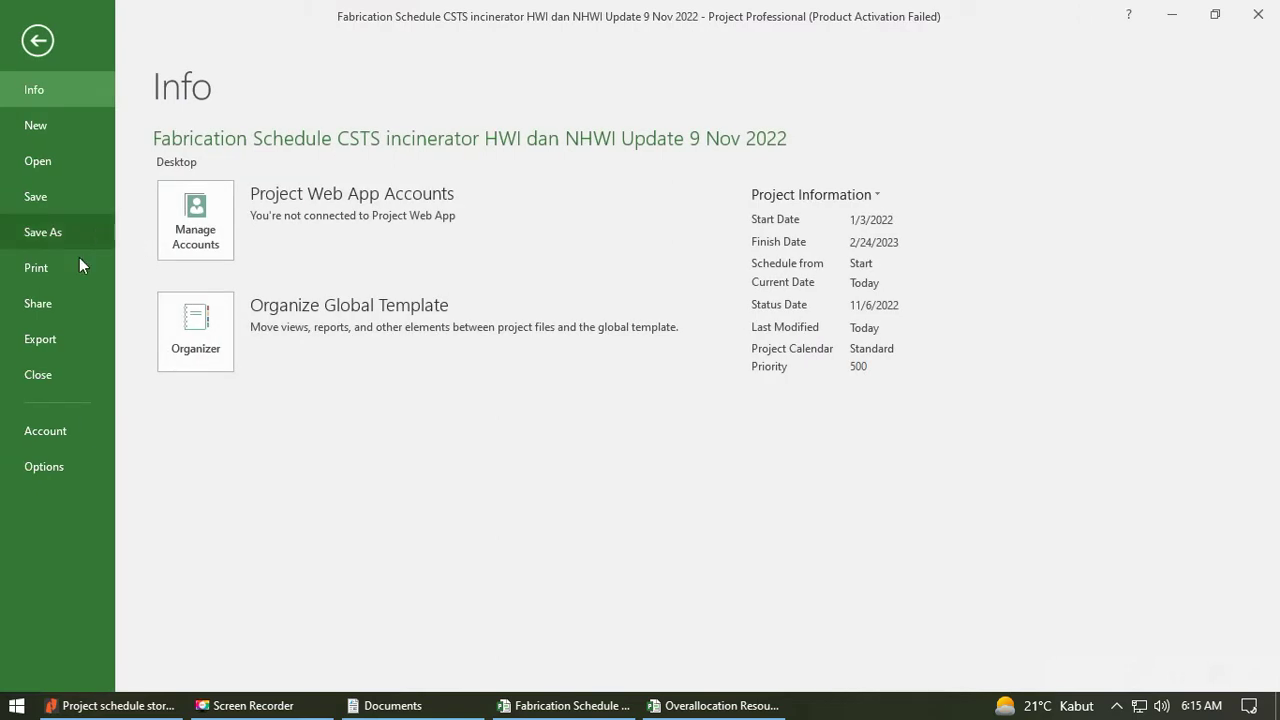
pyautogui.click(84, 267)
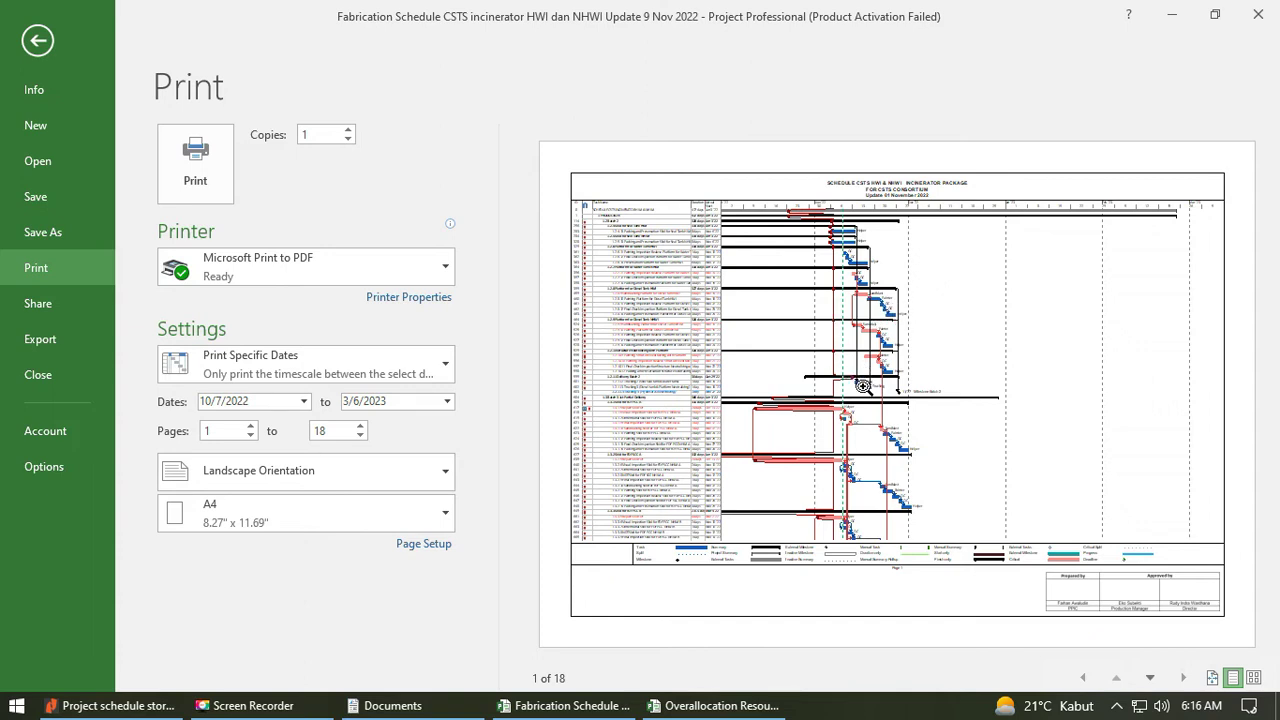
pyautogui.click(627, 335)
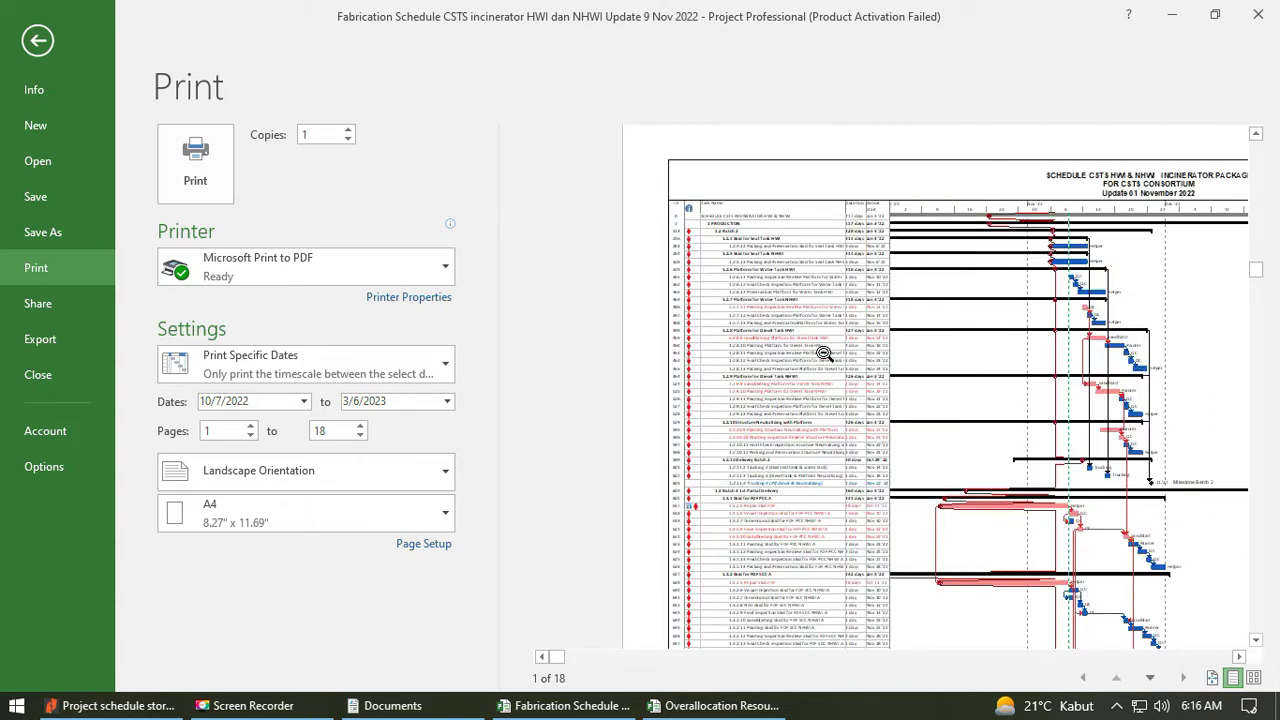
pyautogui.click(38, 40)
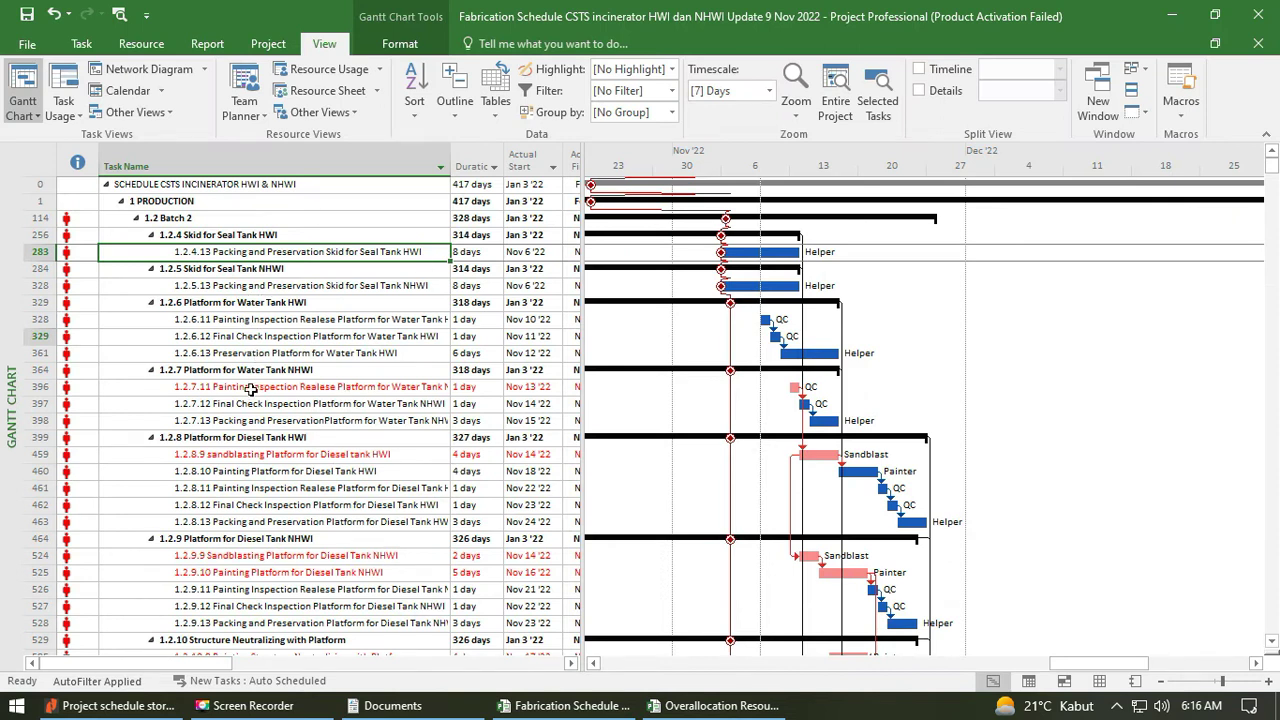
# Examine the text formatting of the subtasks under 1.2.7 Platform for Water Tank NHWI.
pyautogui.click(277, 403)
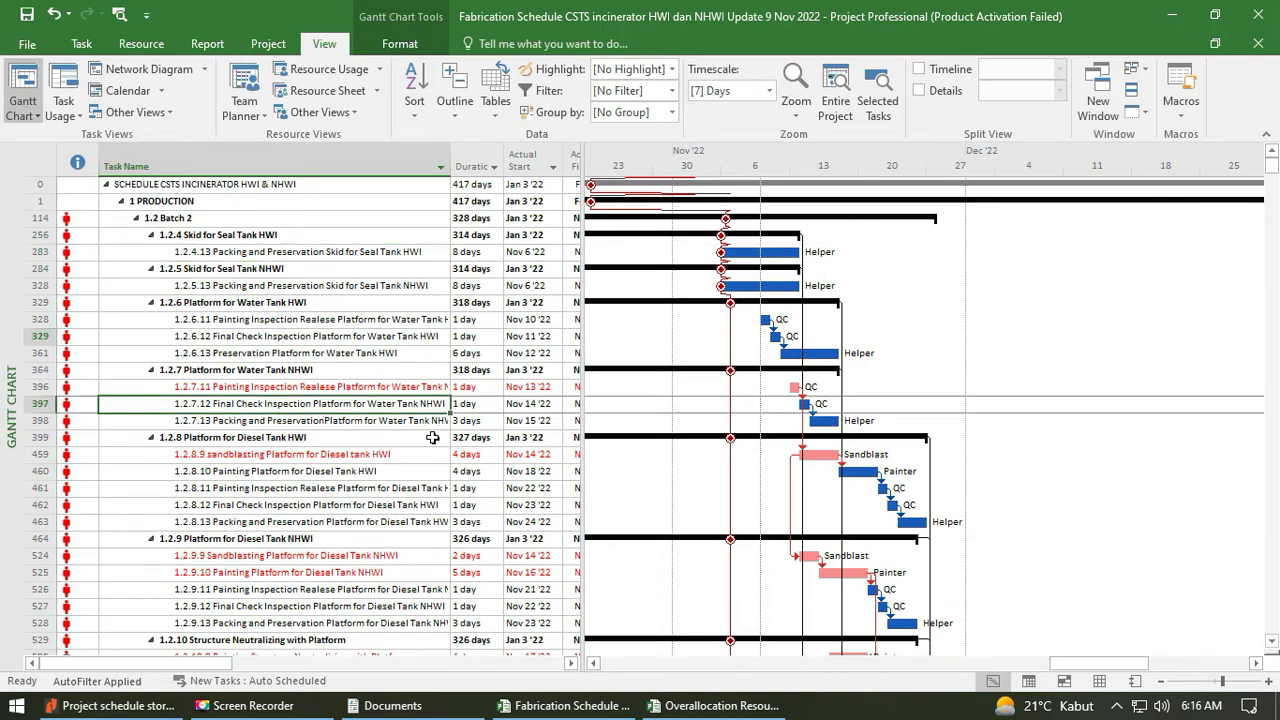
pyautogui.click(409, 386)
pyautogui.moveTo(399, 408); pyautogui.dragTo(400, 421)
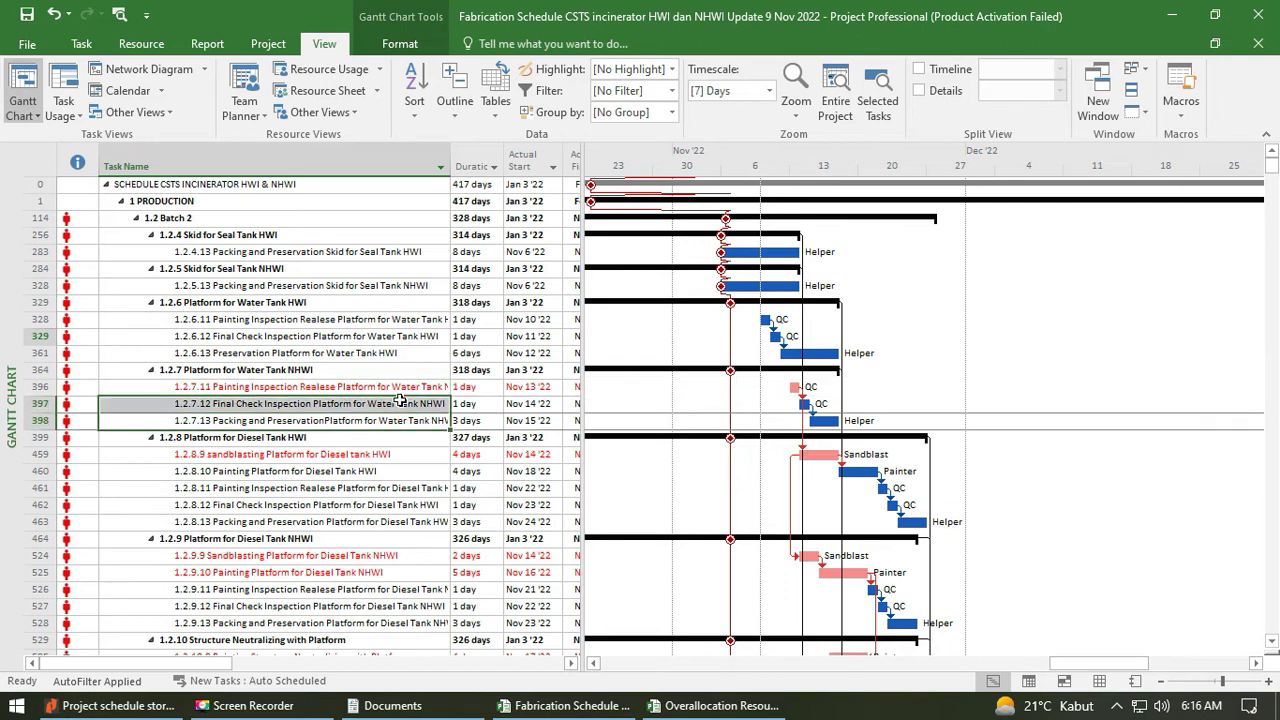
pyautogui.click(402, 387)
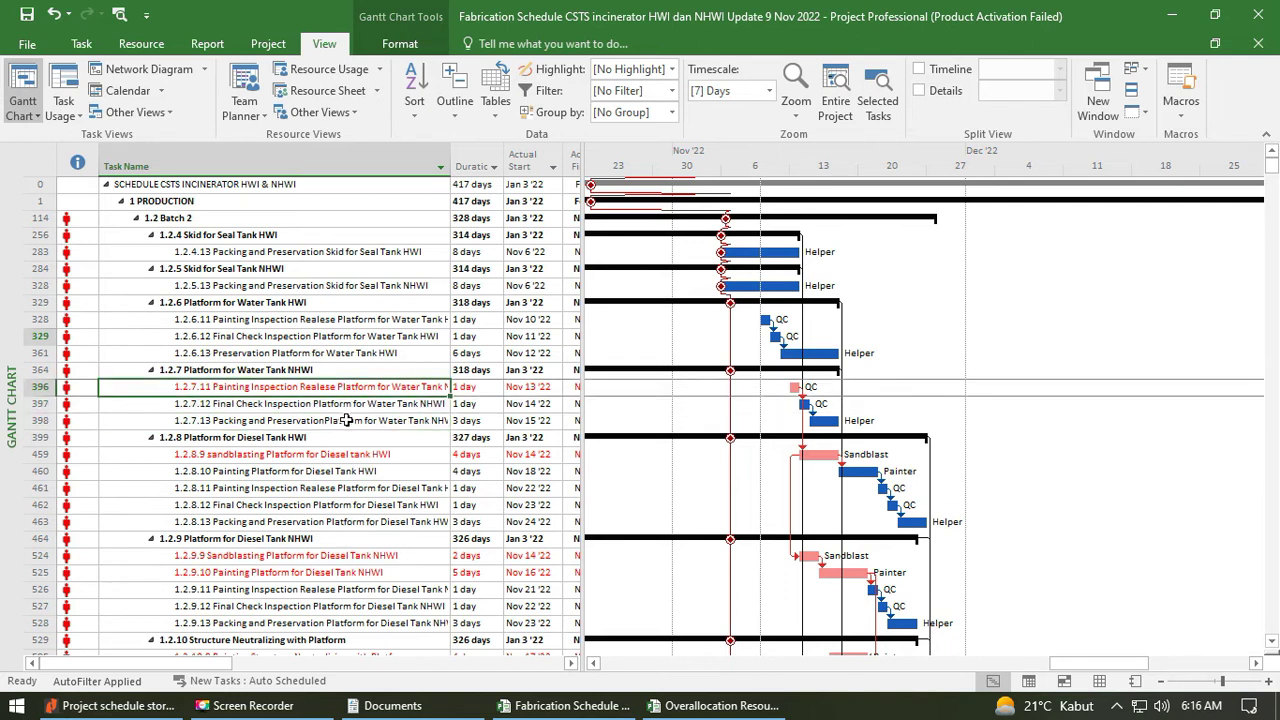
pyautogui.click(81, 44)
pyautogui.click(322, 420)
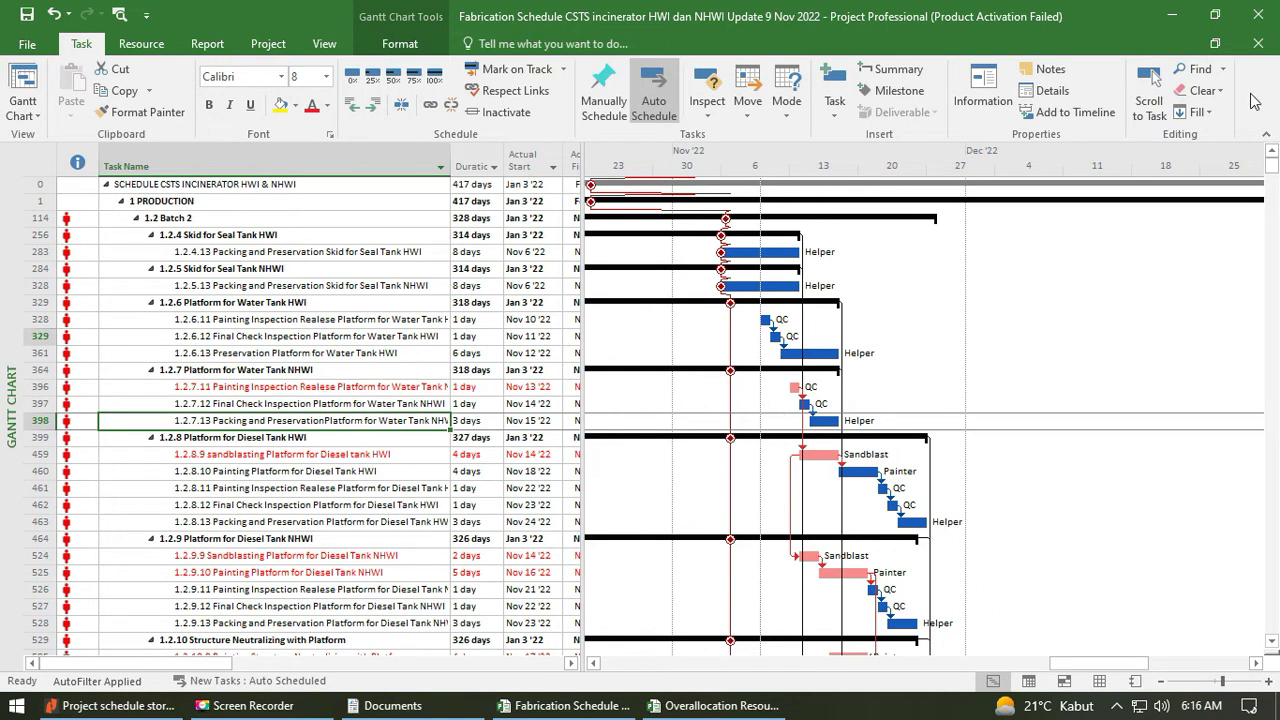
# Close the Fabrication Schedule plan and return to the Overallocation Resources plan.
pyautogui.click(1218, 45)
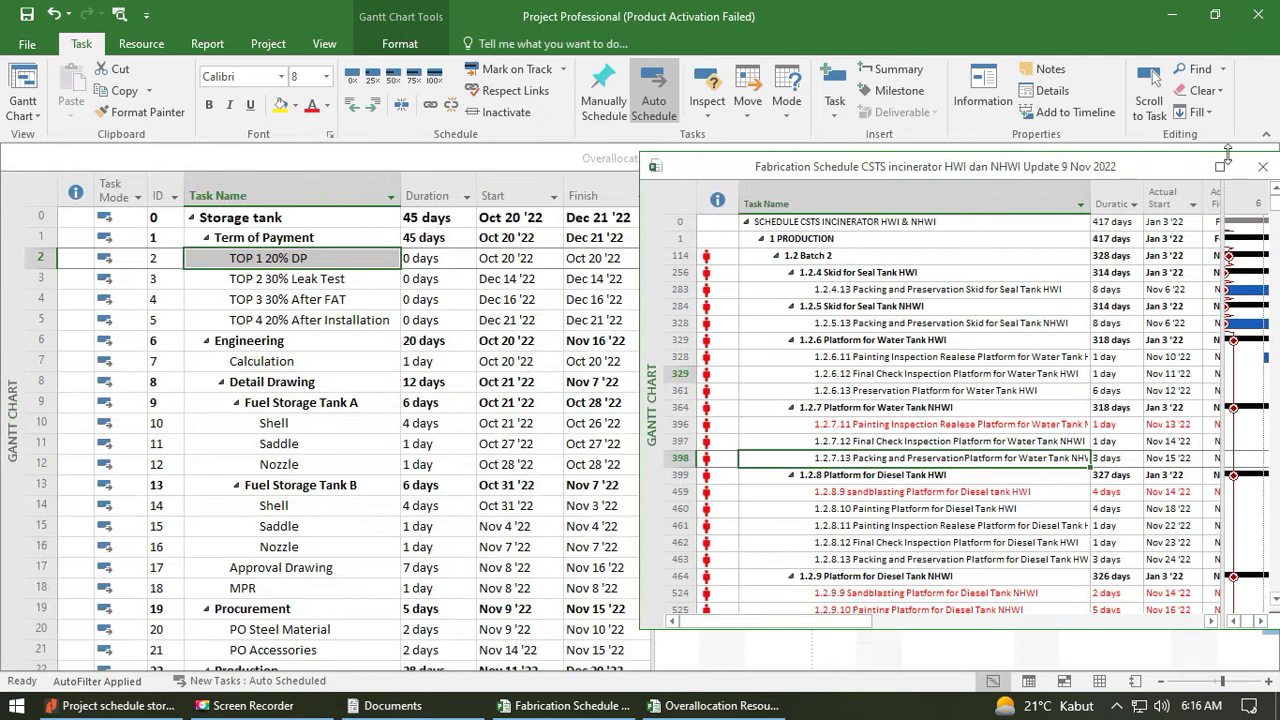
pyautogui.moveTo(1163, 173); pyautogui.dragTo(984, 245)
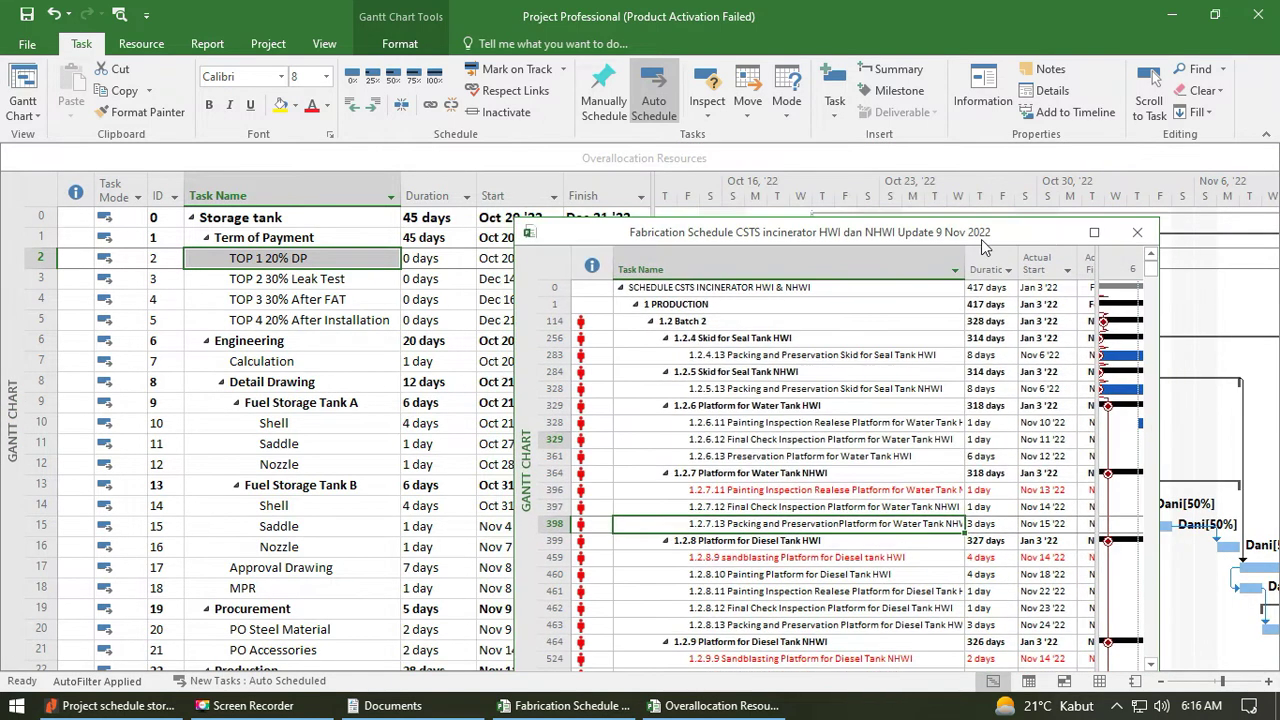
pyautogui.click(1137, 232)
pyautogui.click(647, 412)
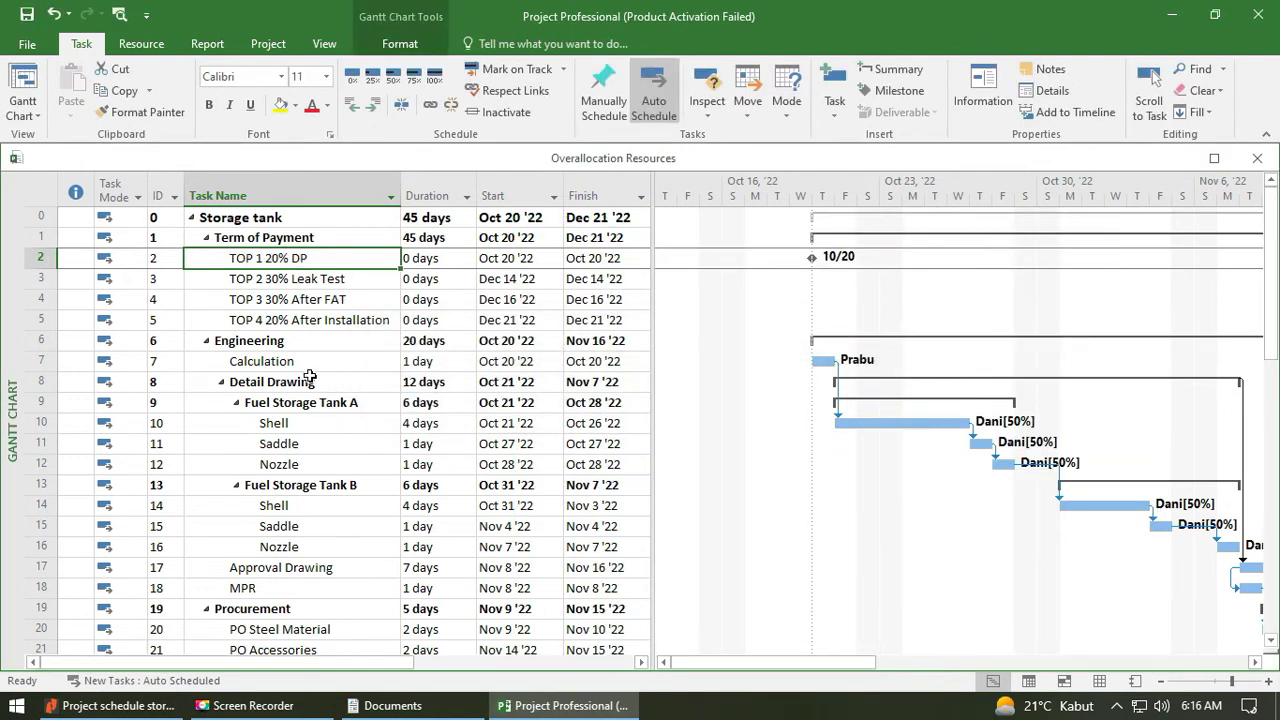
pyautogui.click(399, 43)
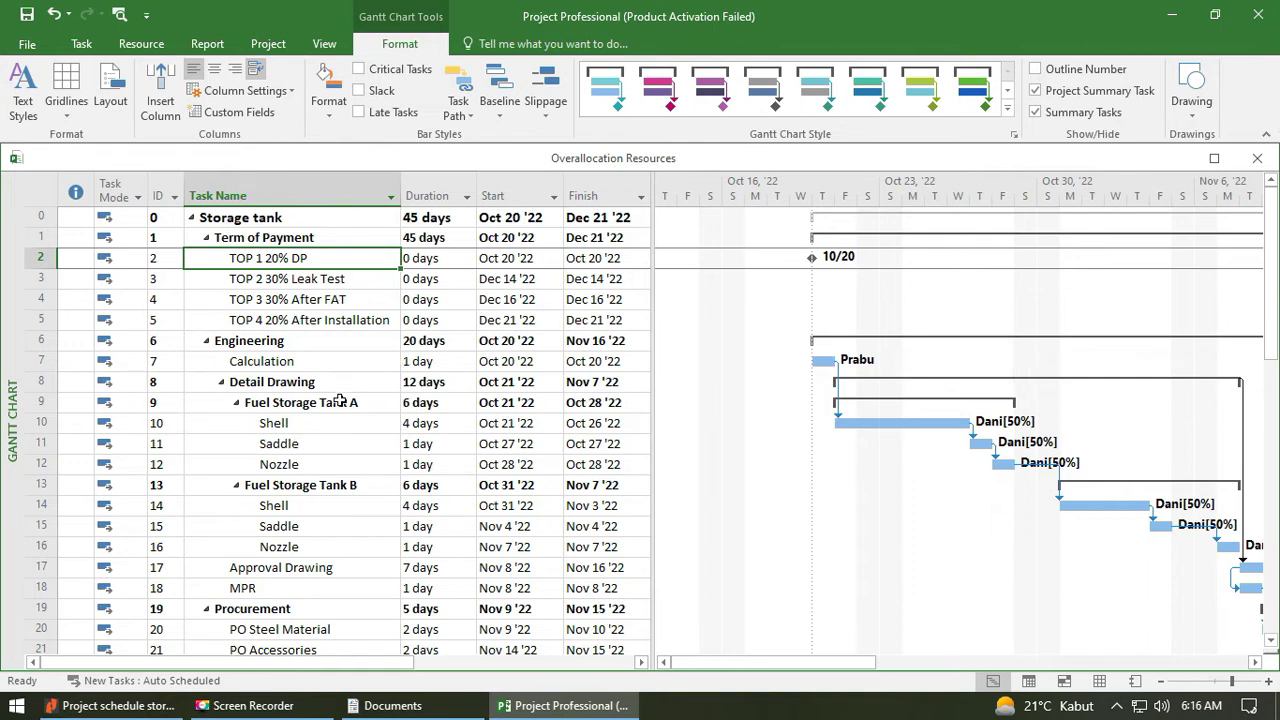
pyautogui.click(21, 80)
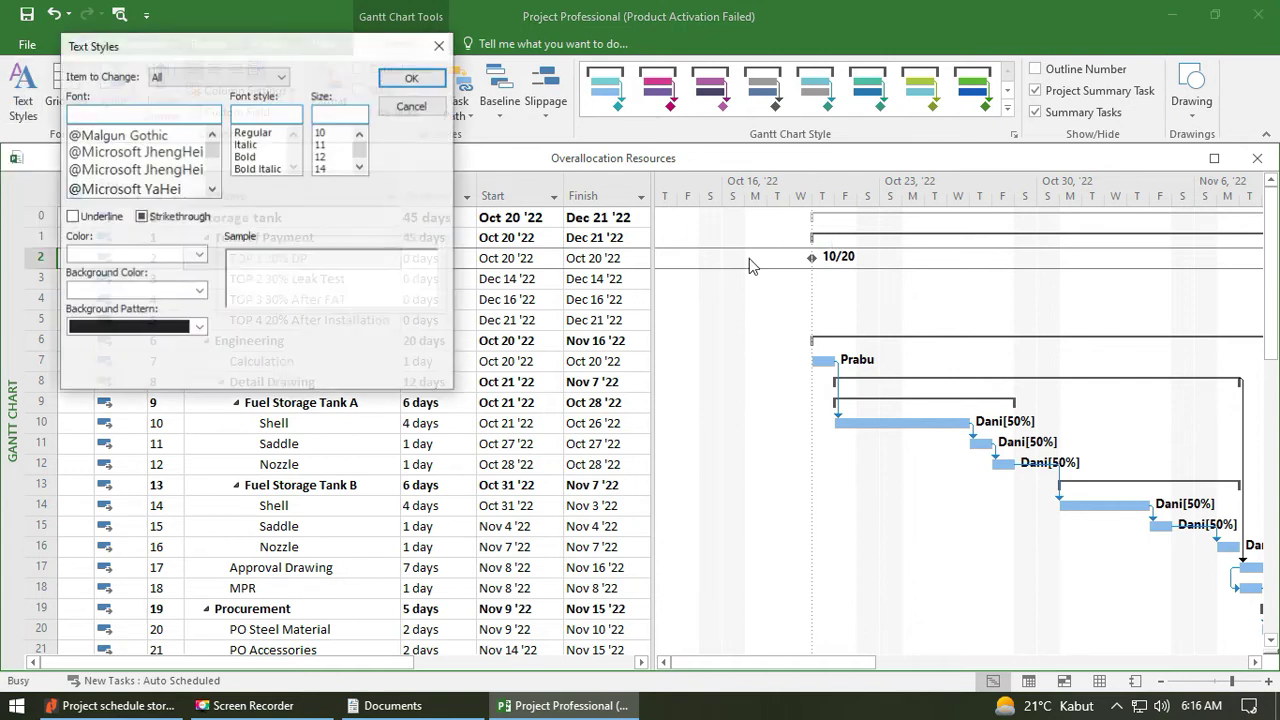
pyautogui.moveTo(300, 48); pyautogui.dragTo(920, 218)
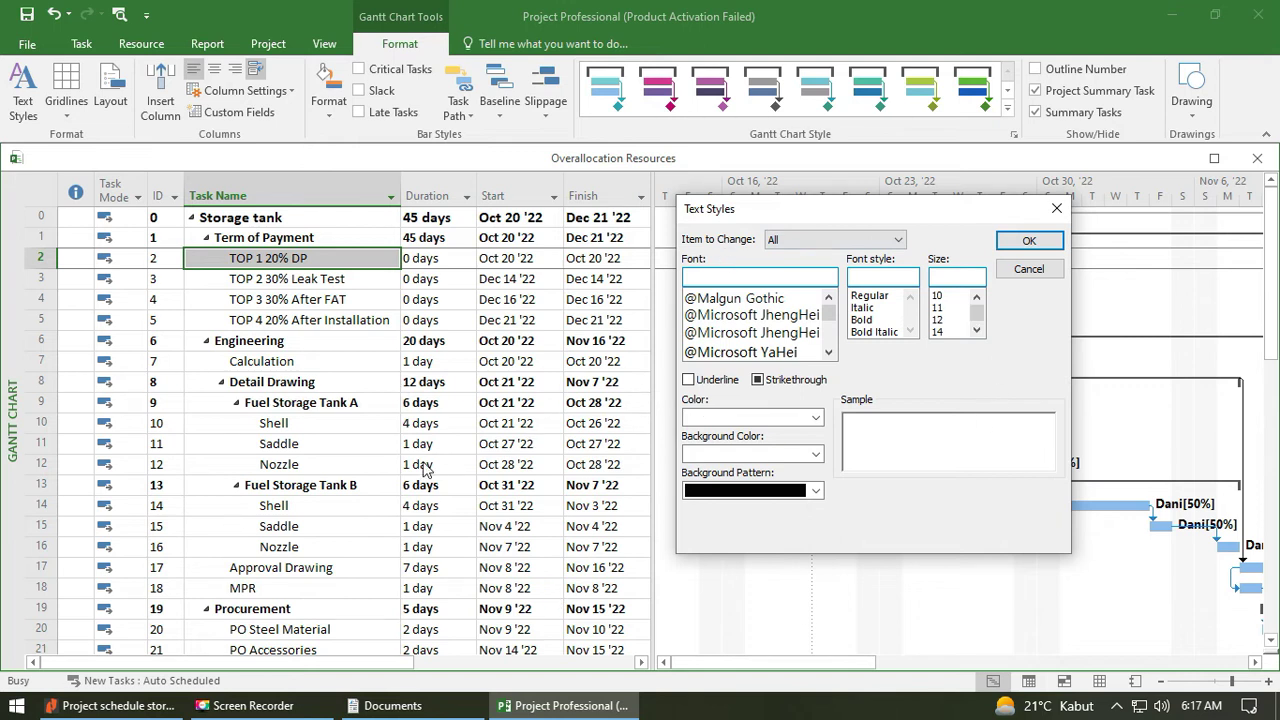
pyautogui.click(812, 240)
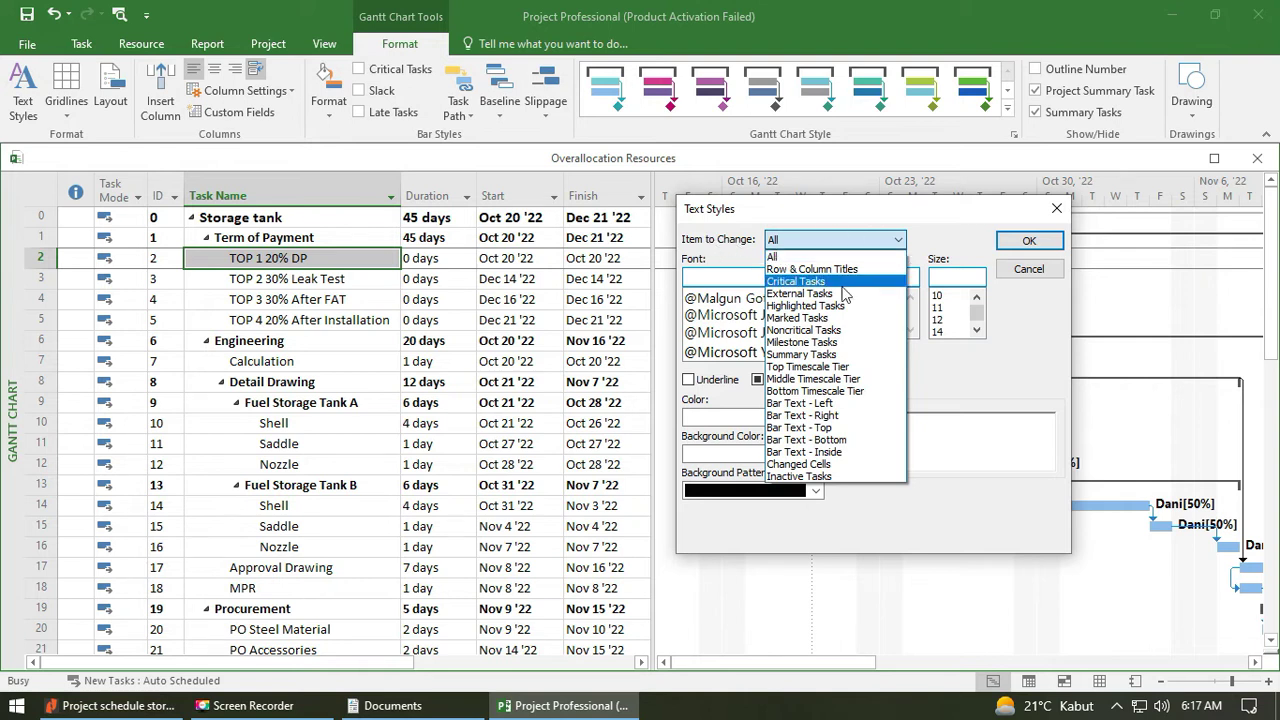
pyautogui.click(795, 257)
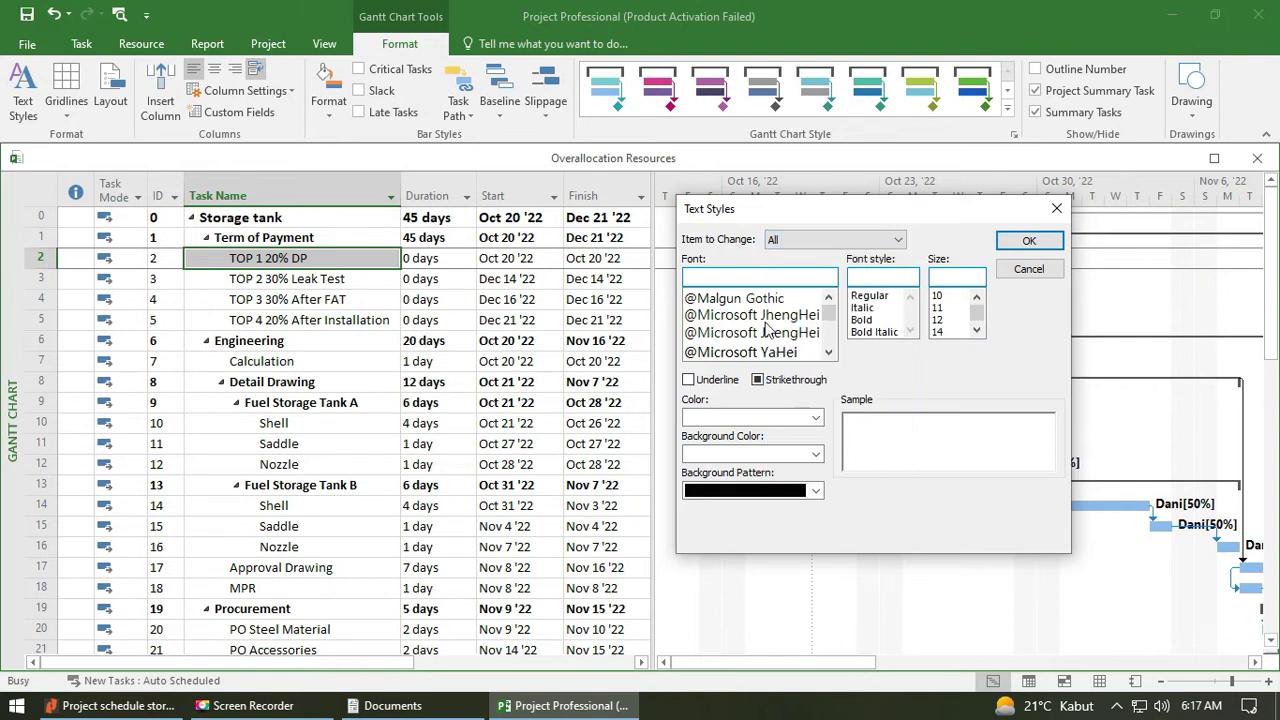
pyautogui.click(767, 330)
pyautogui.scroll(-2, 775, 345)
pyautogui.click(716, 318)
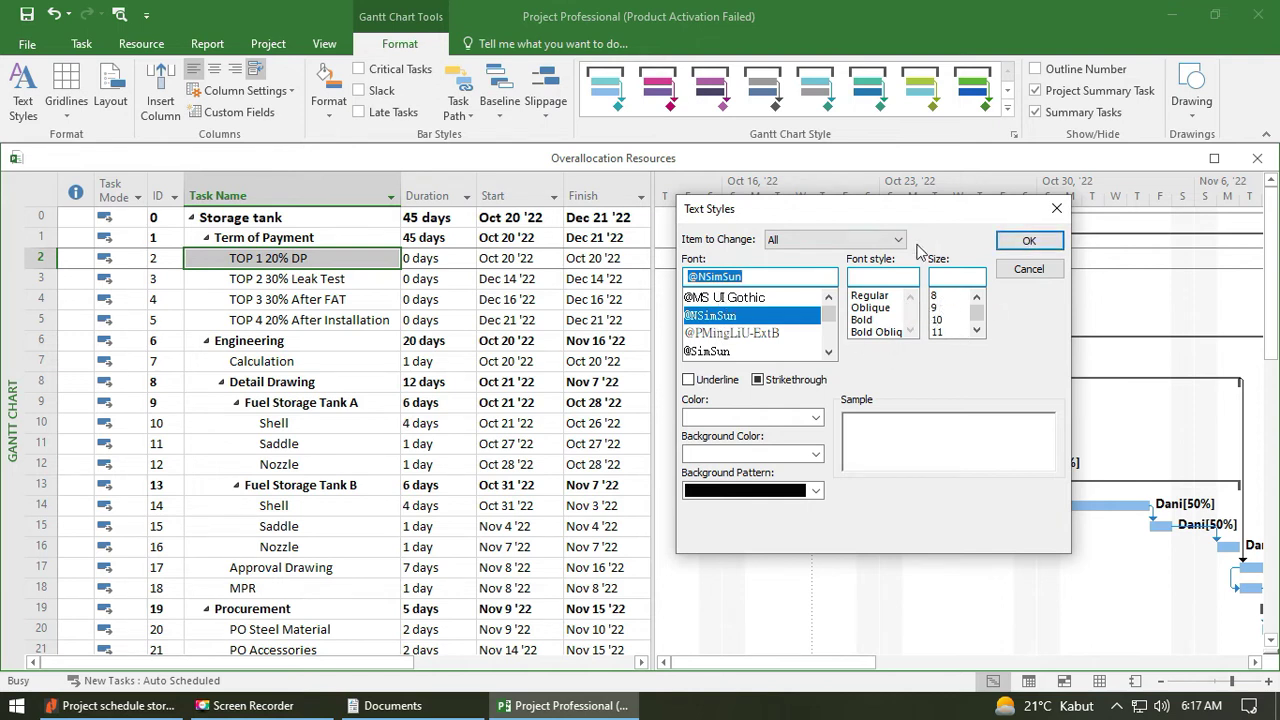
pyautogui.click(894, 298)
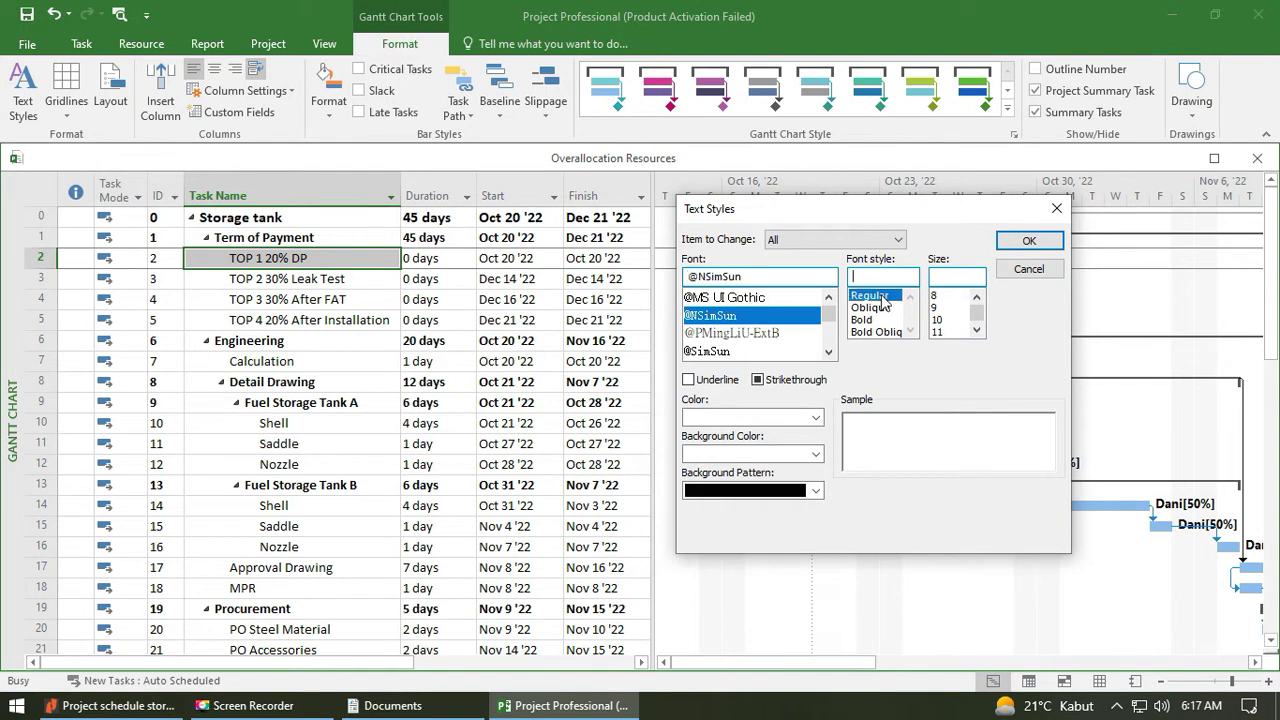
pyautogui.click(936, 296)
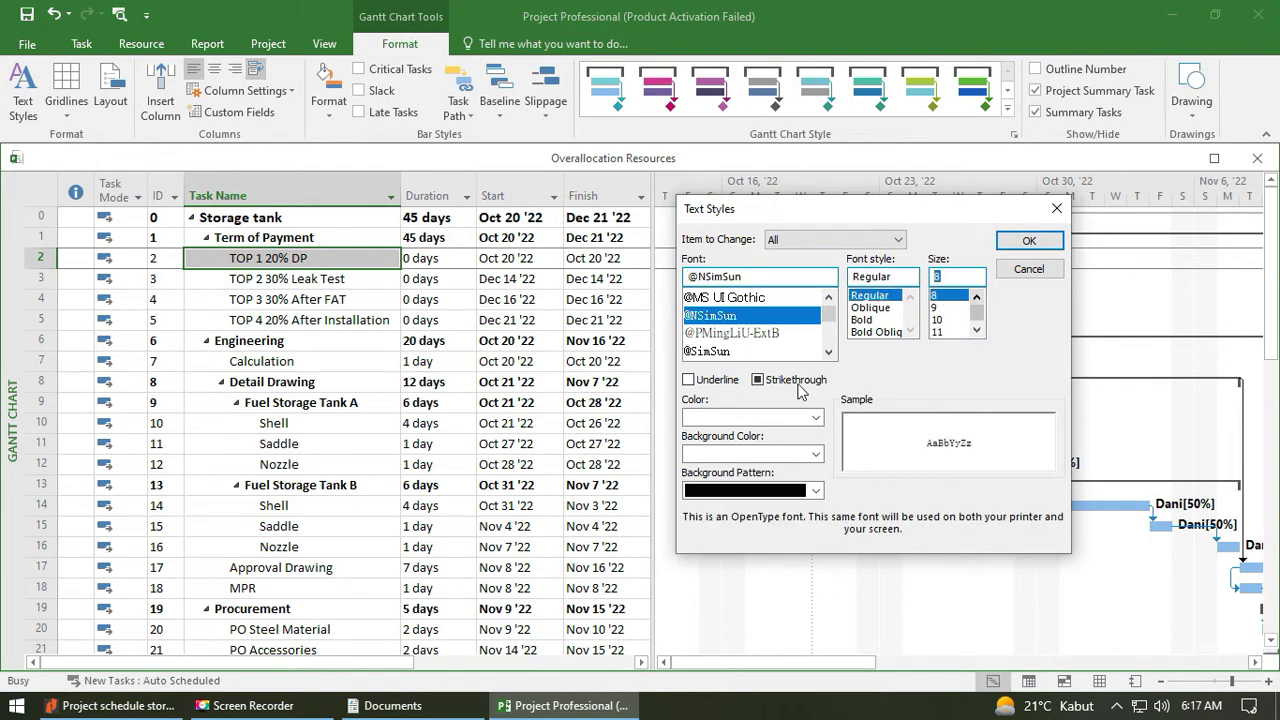
pyautogui.click(1029, 244)
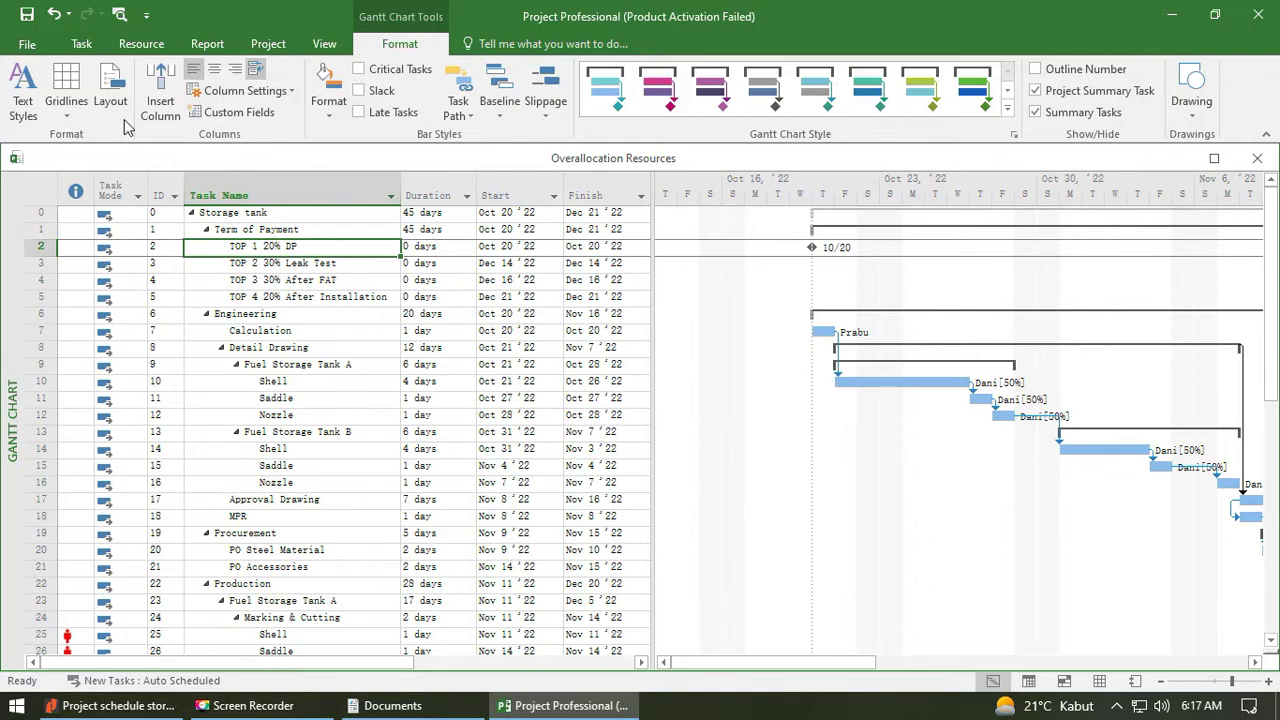
# Set the text style of the row and column titles to the Arial font, size 9.
pyautogui.click(22, 95)
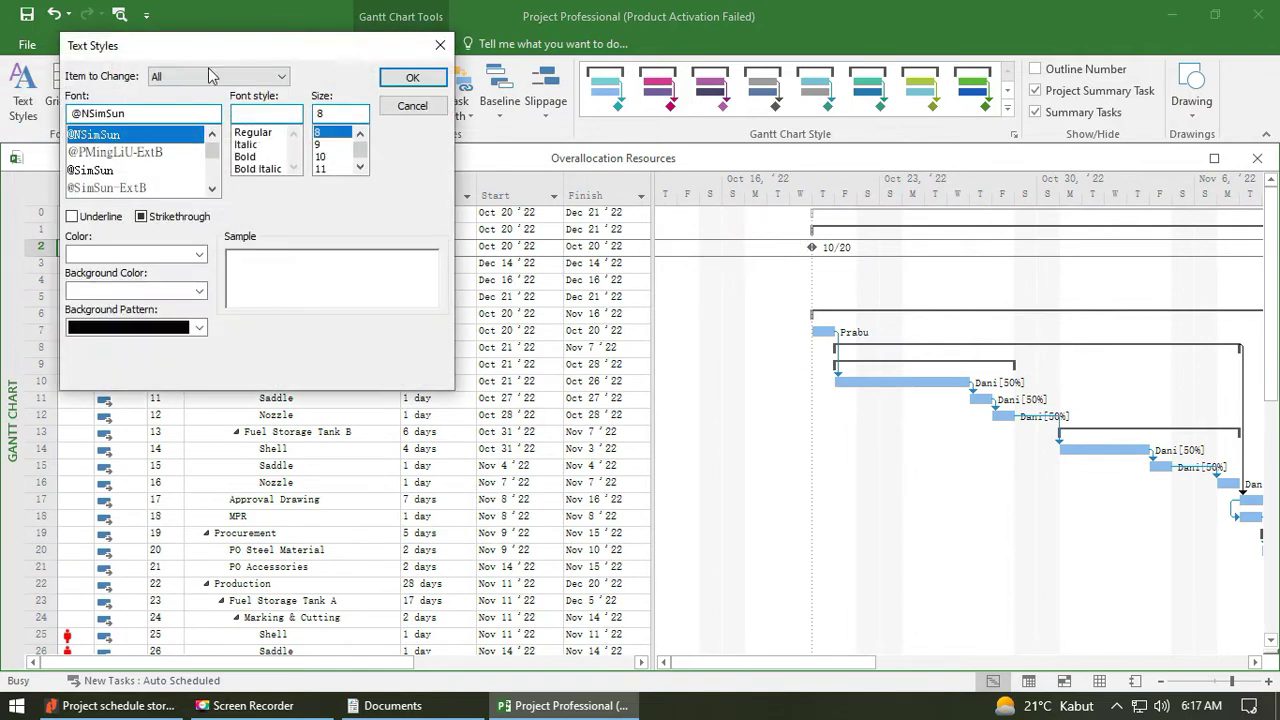
pyautogui.moveTo(240, 55); pyautogui.dragTo(895, 119)
pyautogui.click(900, 141)
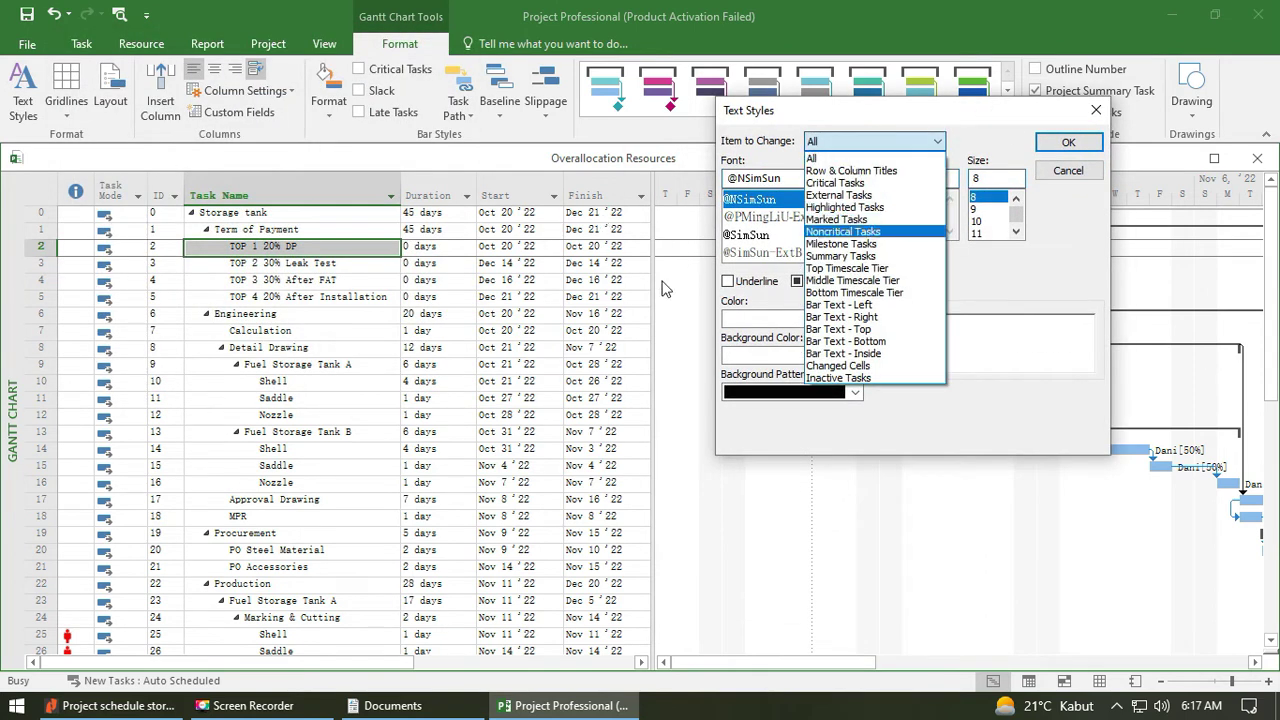
pyautogui.click(876, 160)
pyautogui.click(870, 143)
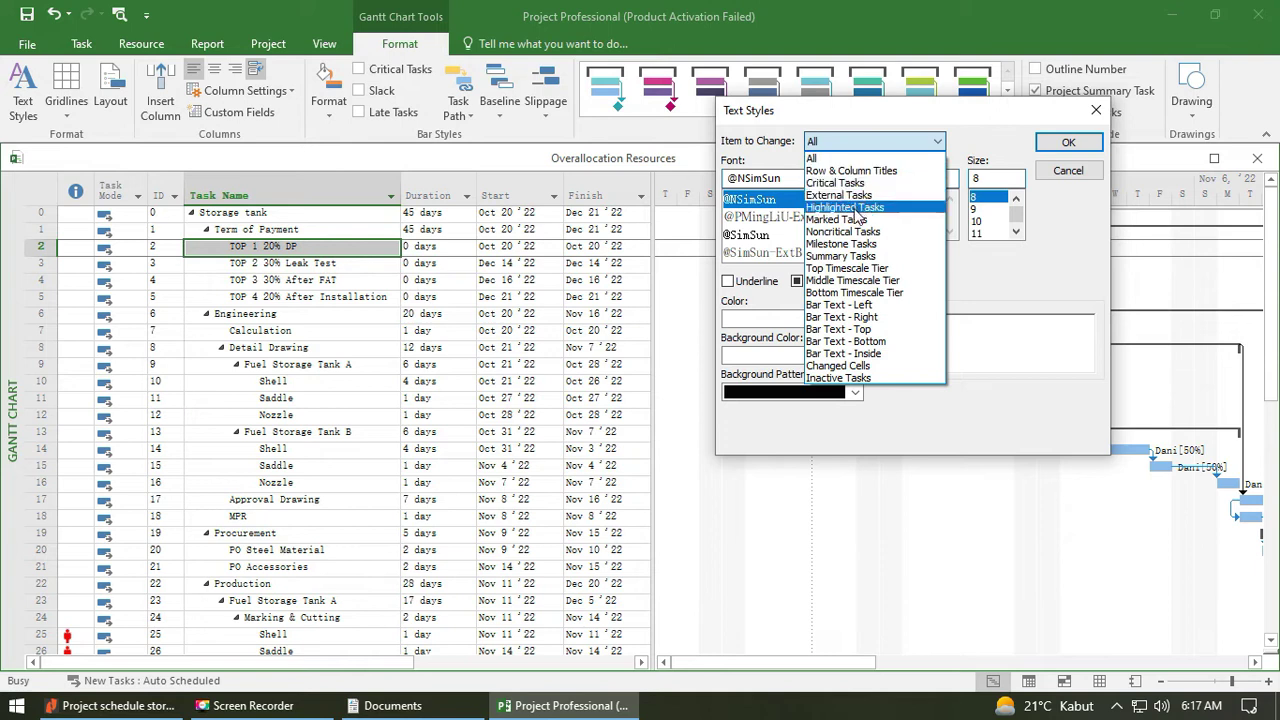
pyautogui.click(847, 173)
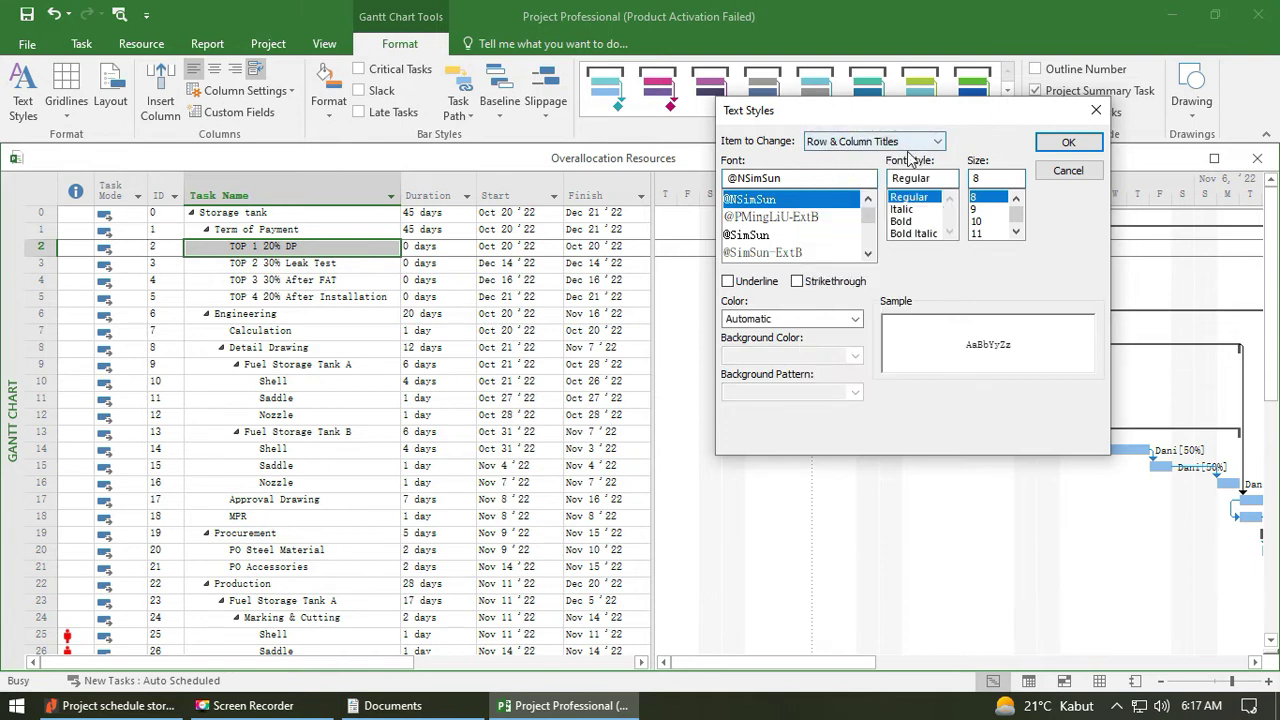
pyautogui.click(868, 198)
pyautogui.click(868, 198)
pyautogui.doubleClick(811, 178)
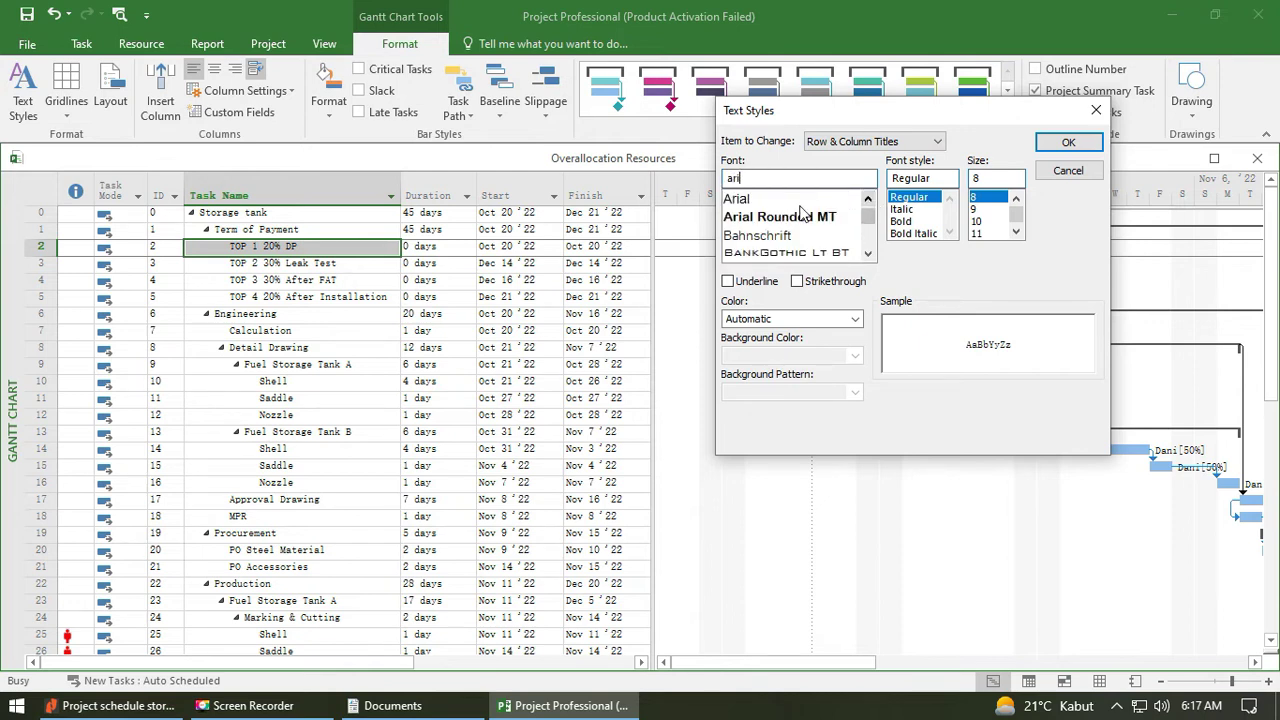
pyautogui.click(774, 199)
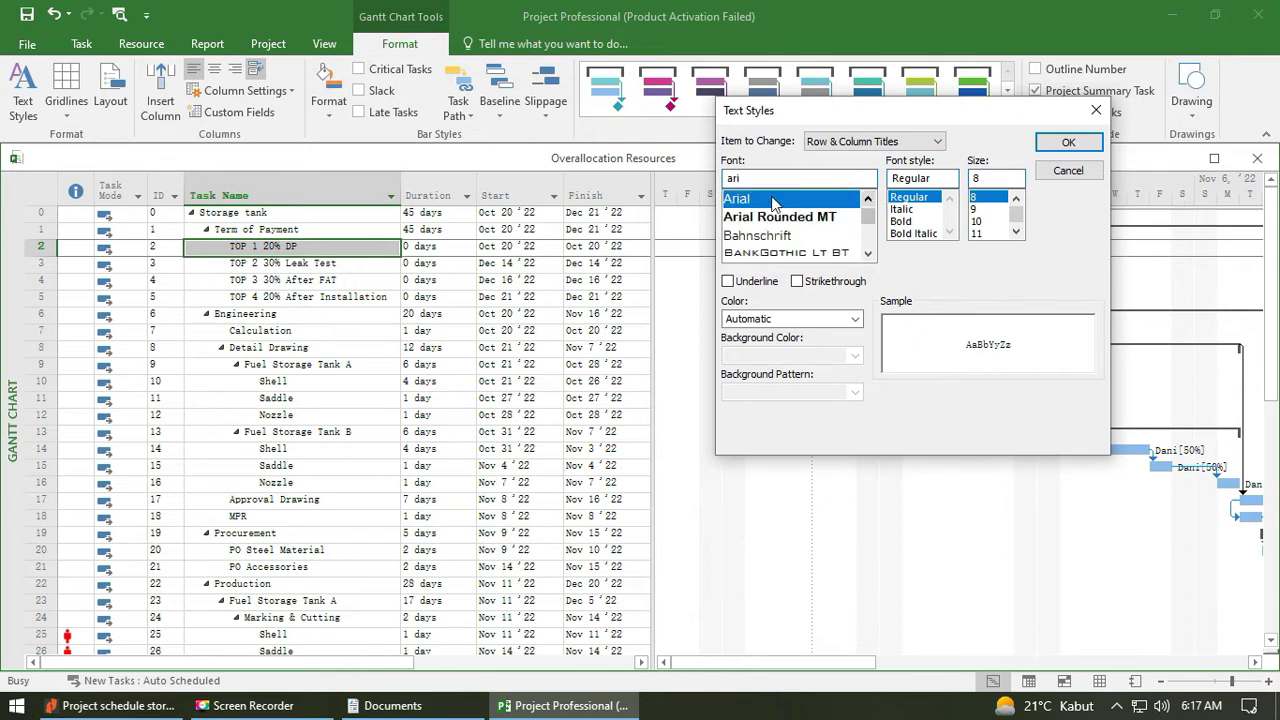
pyautogui.click(977, 209)
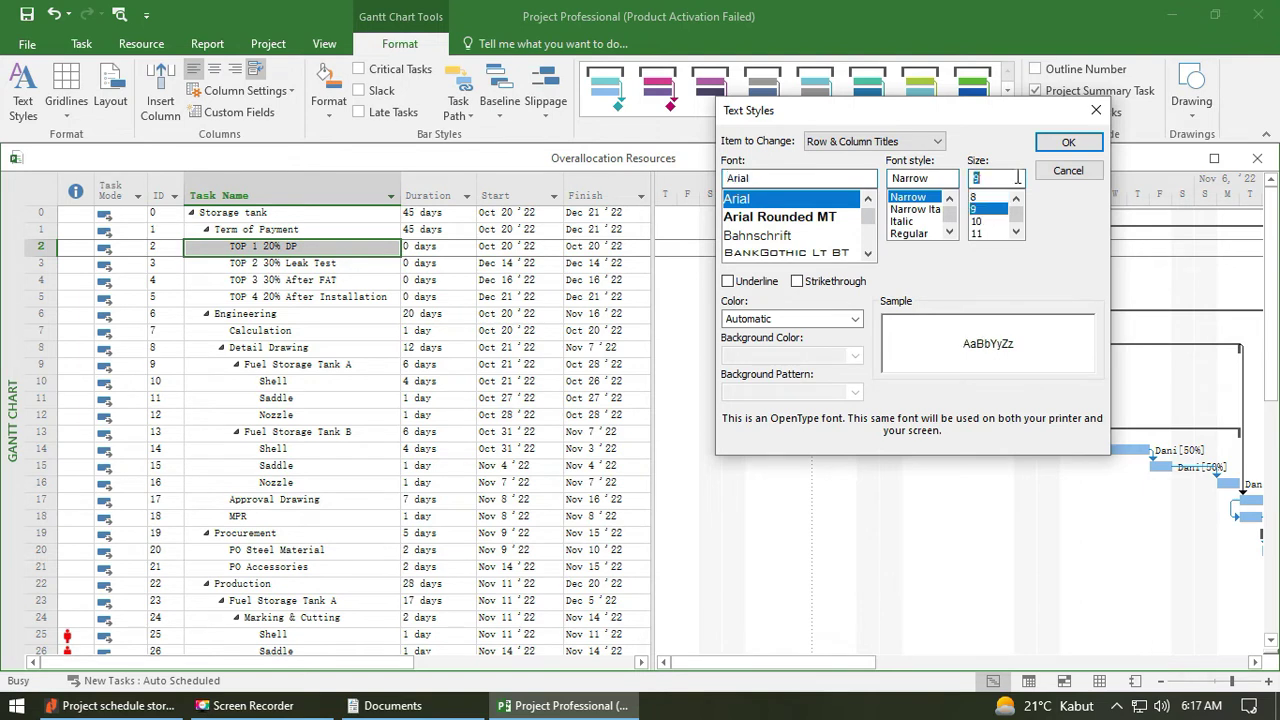
pyautogui.click(1066, 143)
pyautogui.click(330, 190)
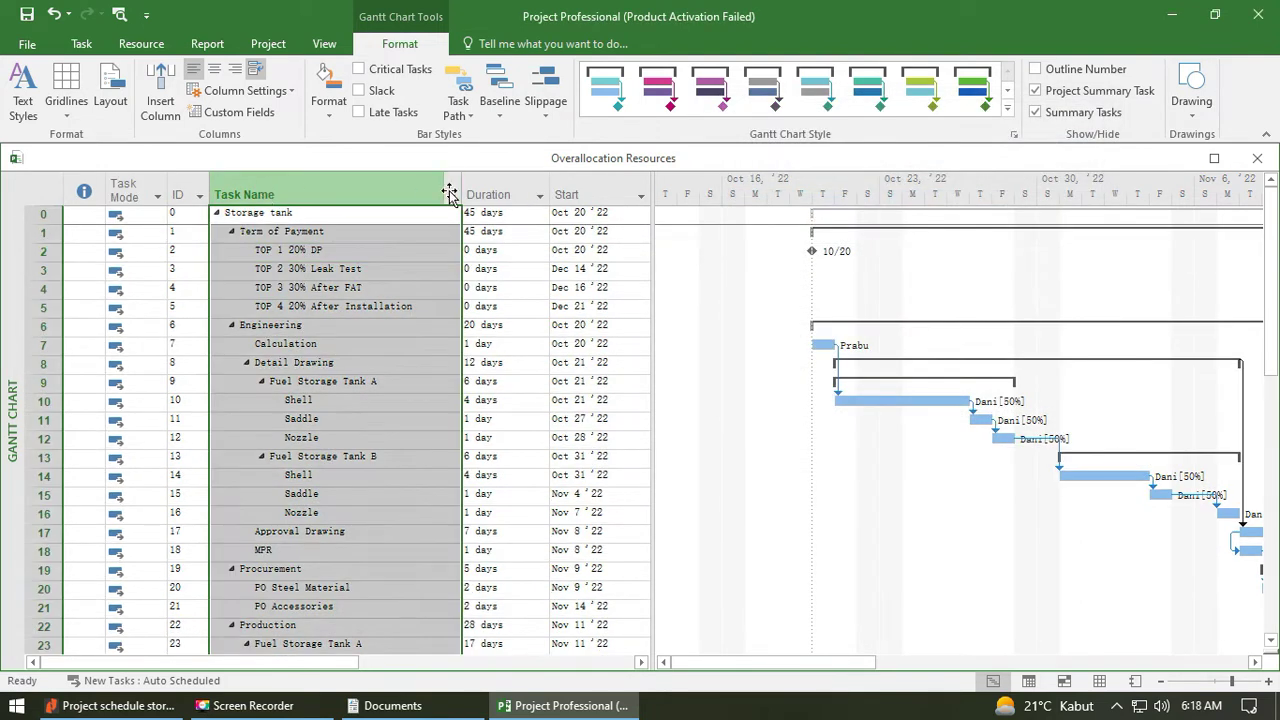
pyautogui.click(370, 213)
pyautogui.click(352, 306)
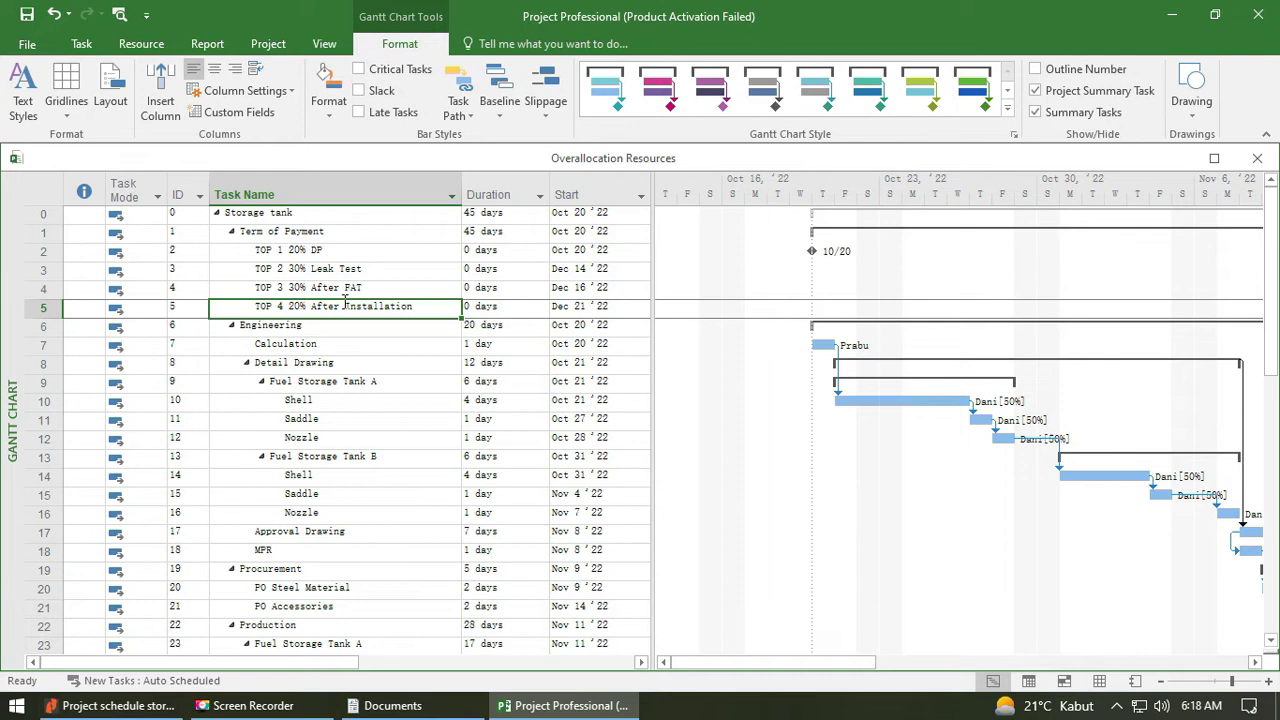
pyautogui.click(20, 110)
pyautogui.moveTo(358, 48); pyautogui.dragTo(1059, 188)
pyautogui.click(925, 214)
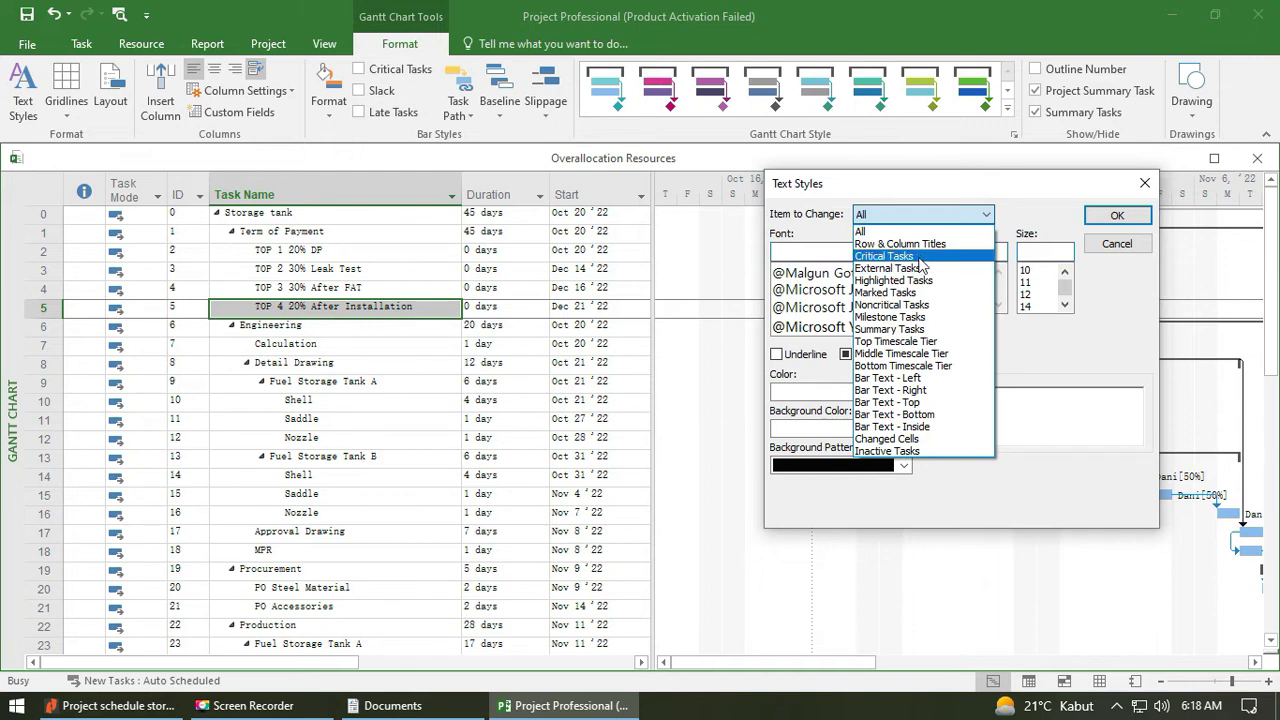
pyautogui.click(919, 258)
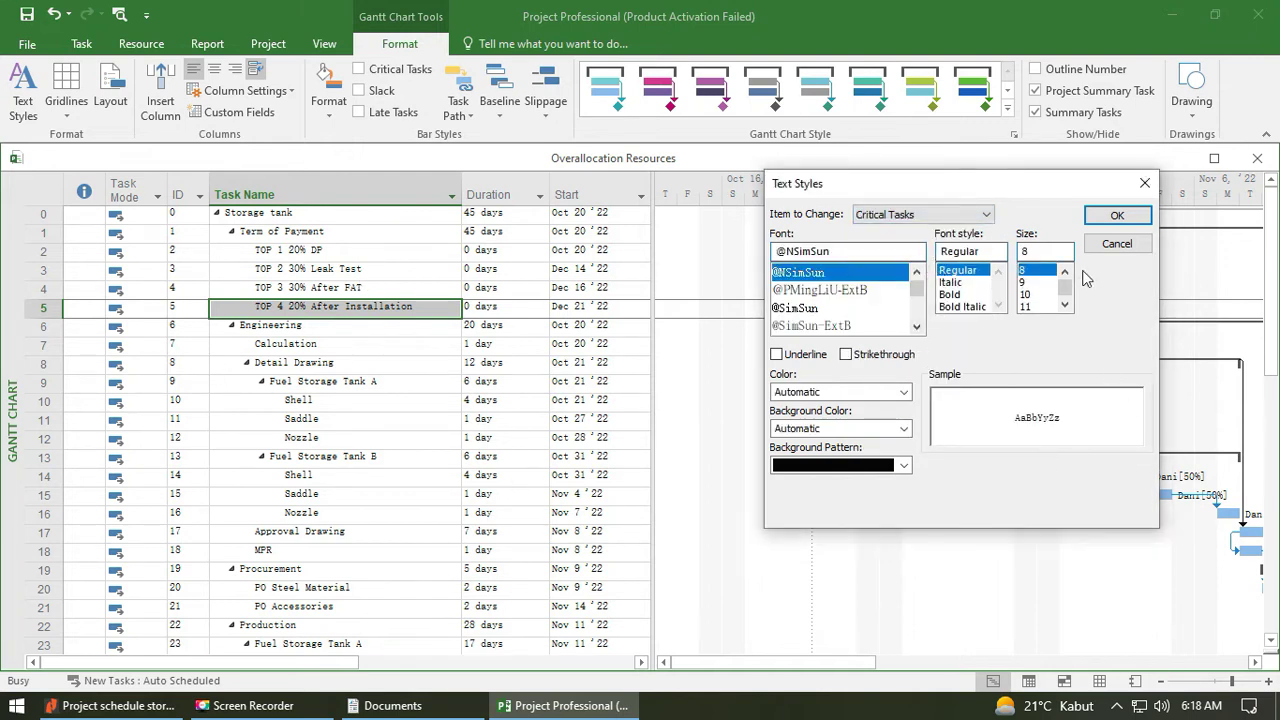
pyautogui.click(1117, 243)
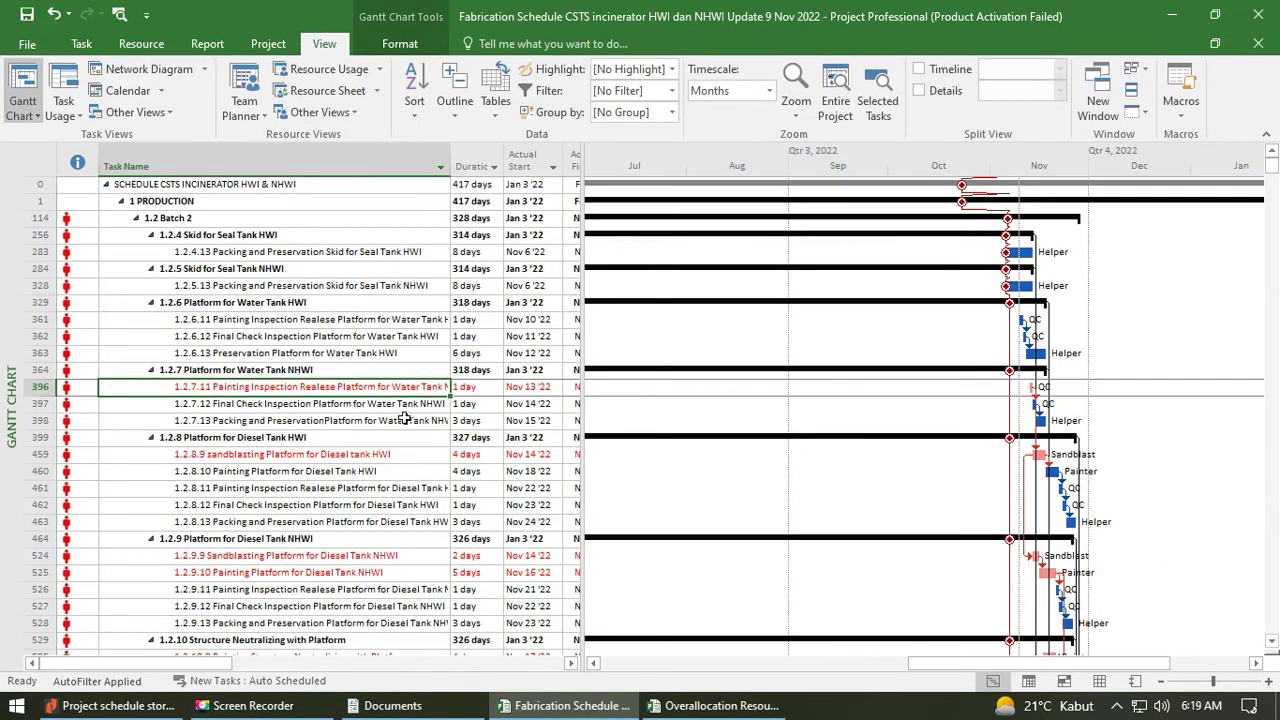
# Return to the Overallocation Resources plan and set the text style for all items to the Calibri font, Light style, size 8.
pyautogui.click(358, 420)
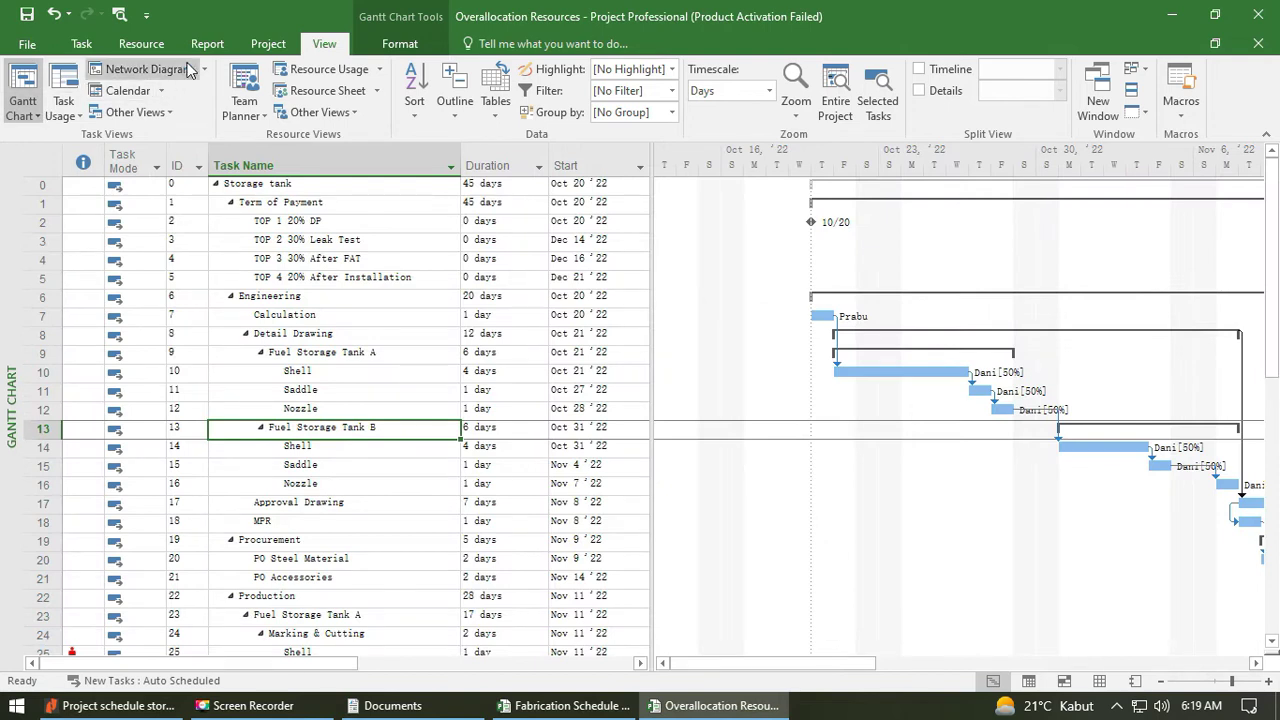
pyautogui.click(399, 43)
pyautogui.click(22, 82)
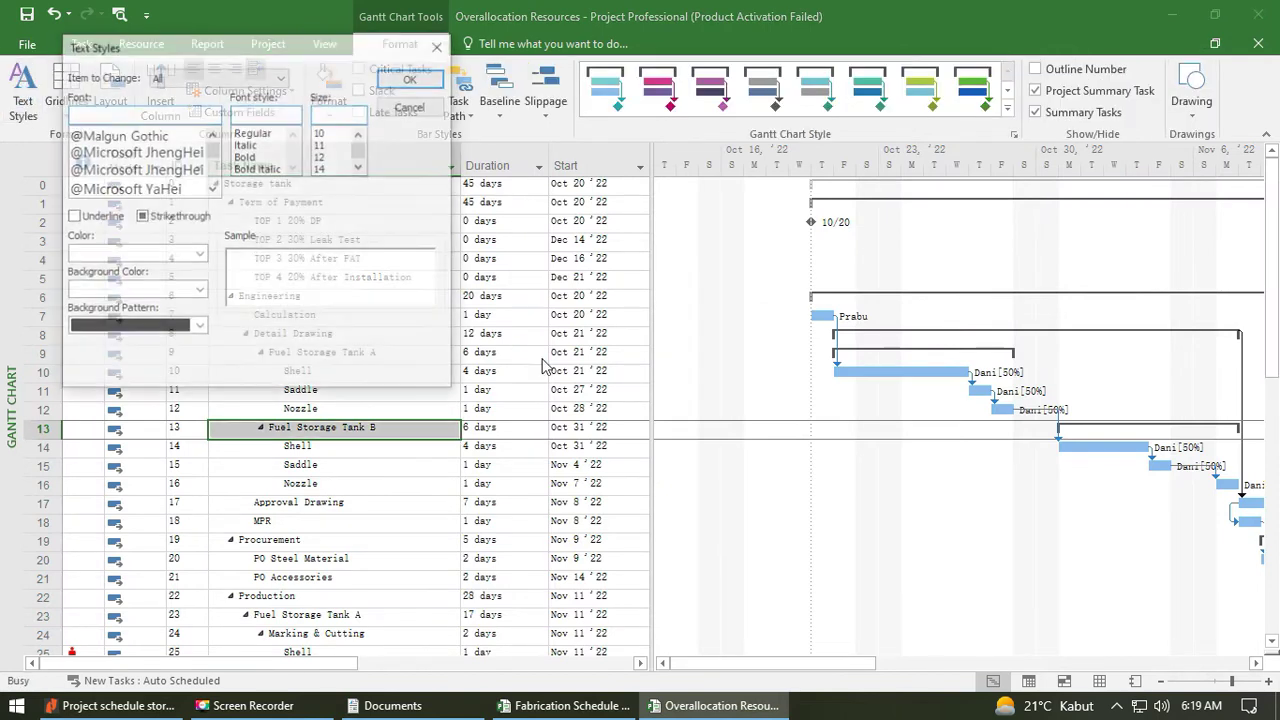
pyautogui.moveTo(318, 42); pyautogui.dragTo(898, 161)
pyautogui.click(790, 192)
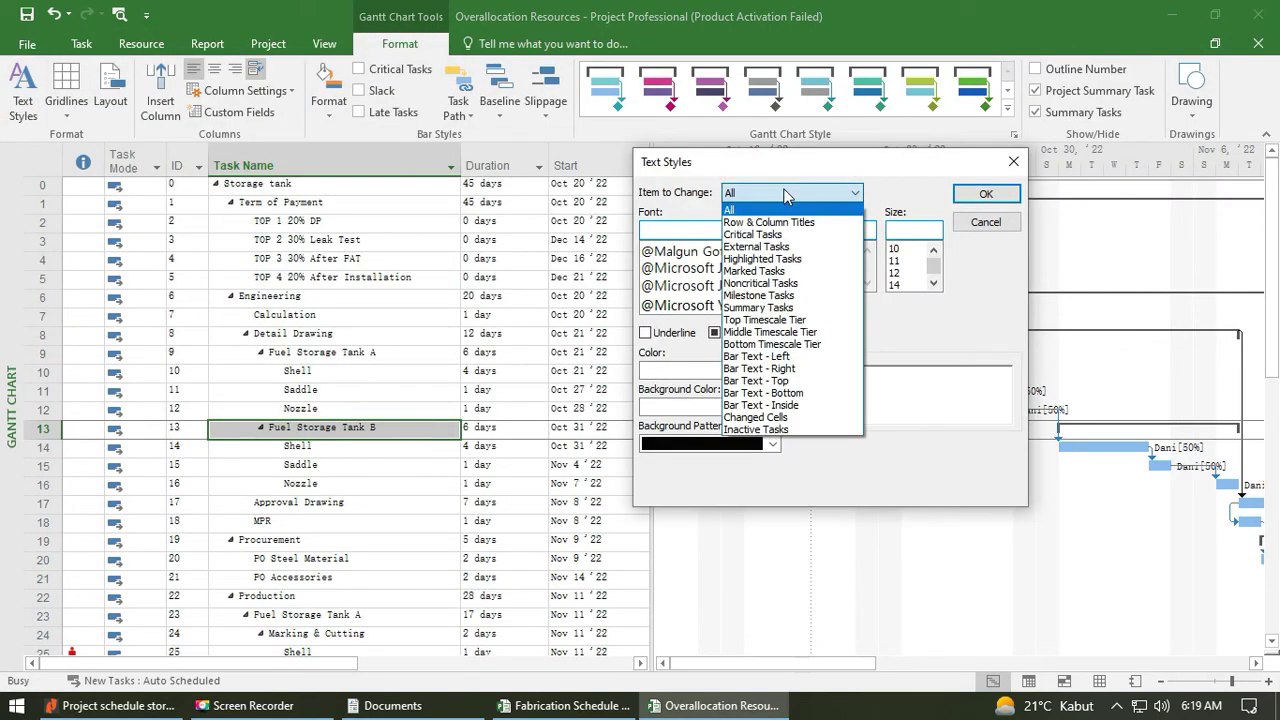
pyautogui.click(745, 239)
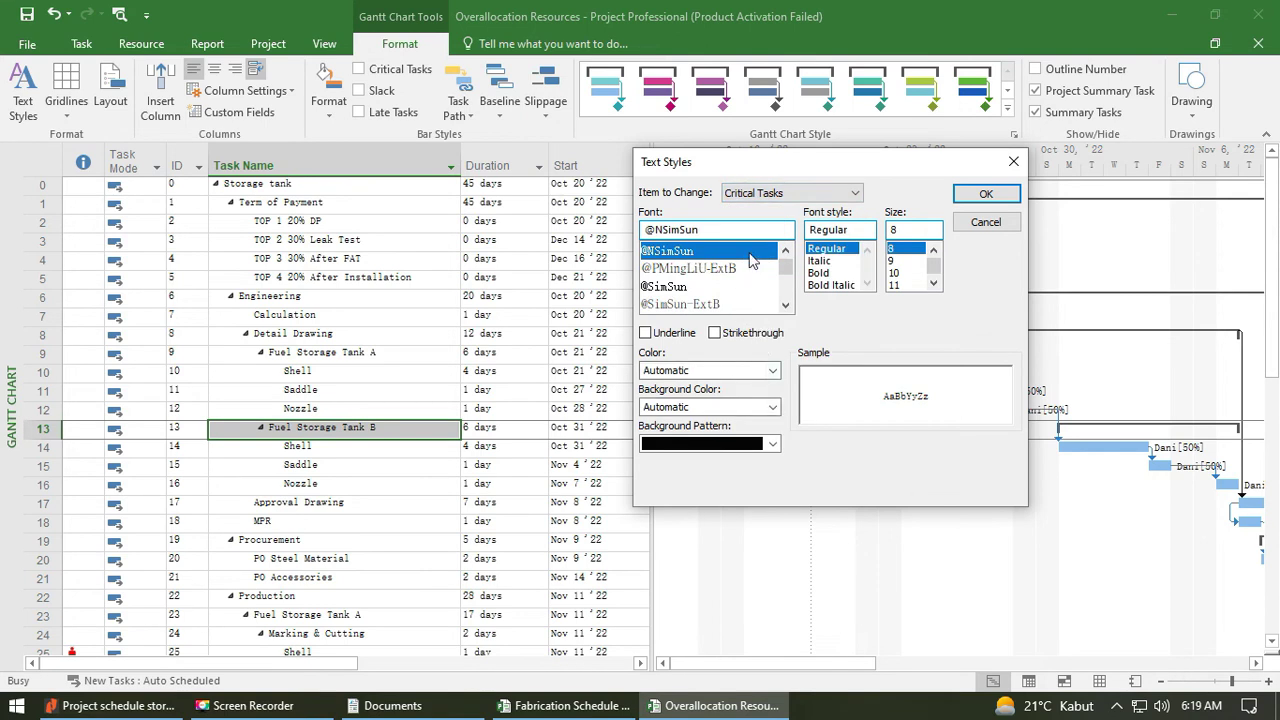
pyautogui.click(800, 192)
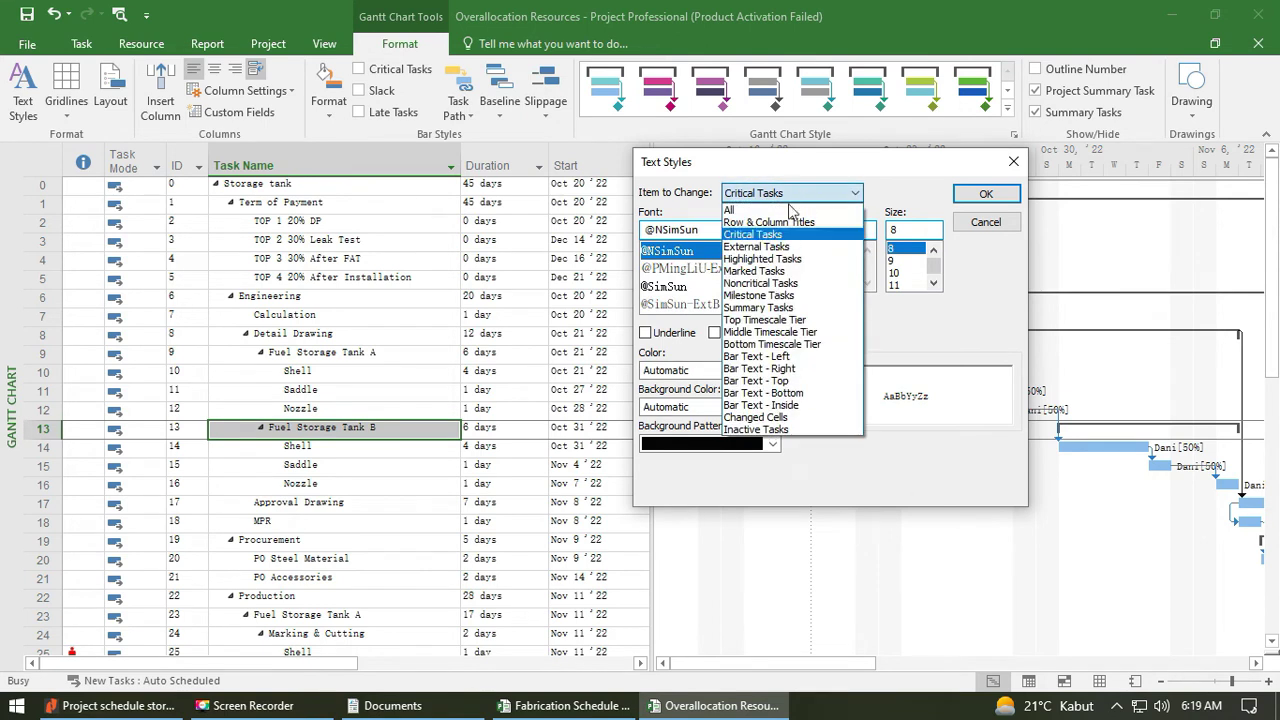
pyautogui.click(740, 212)
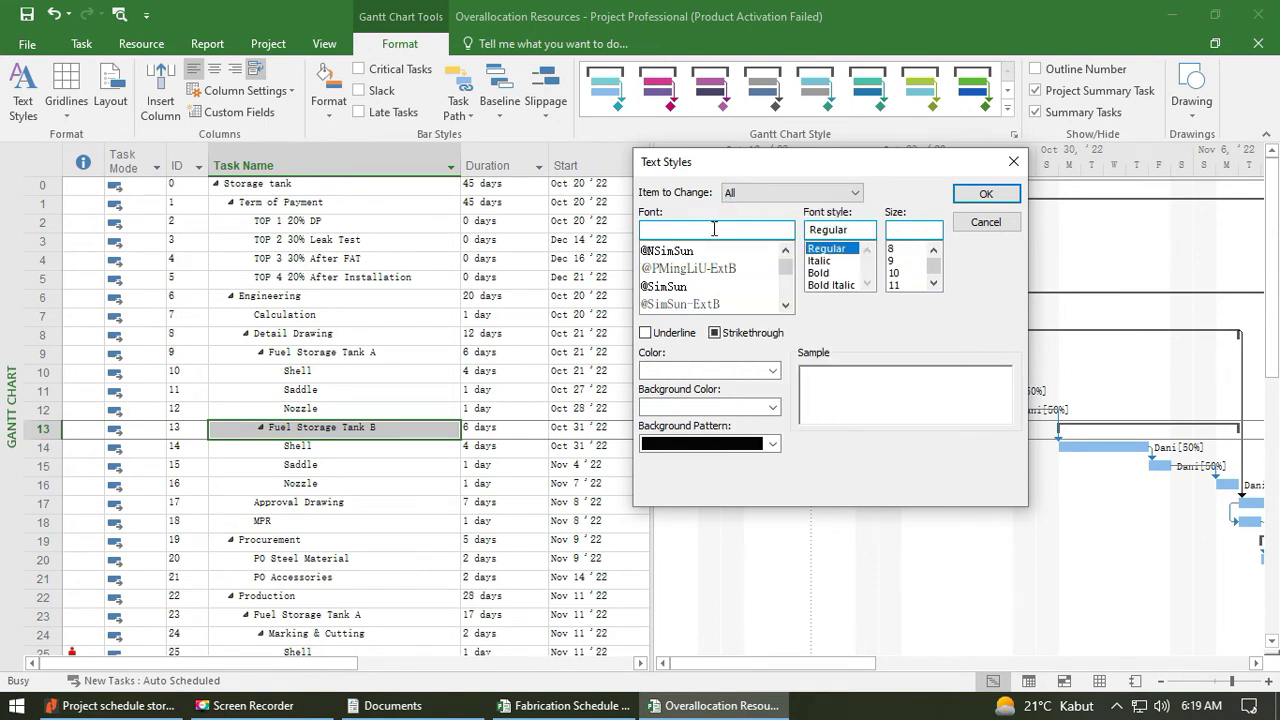
pyautogui.write('ca')
pyautogui.click(686, 252)
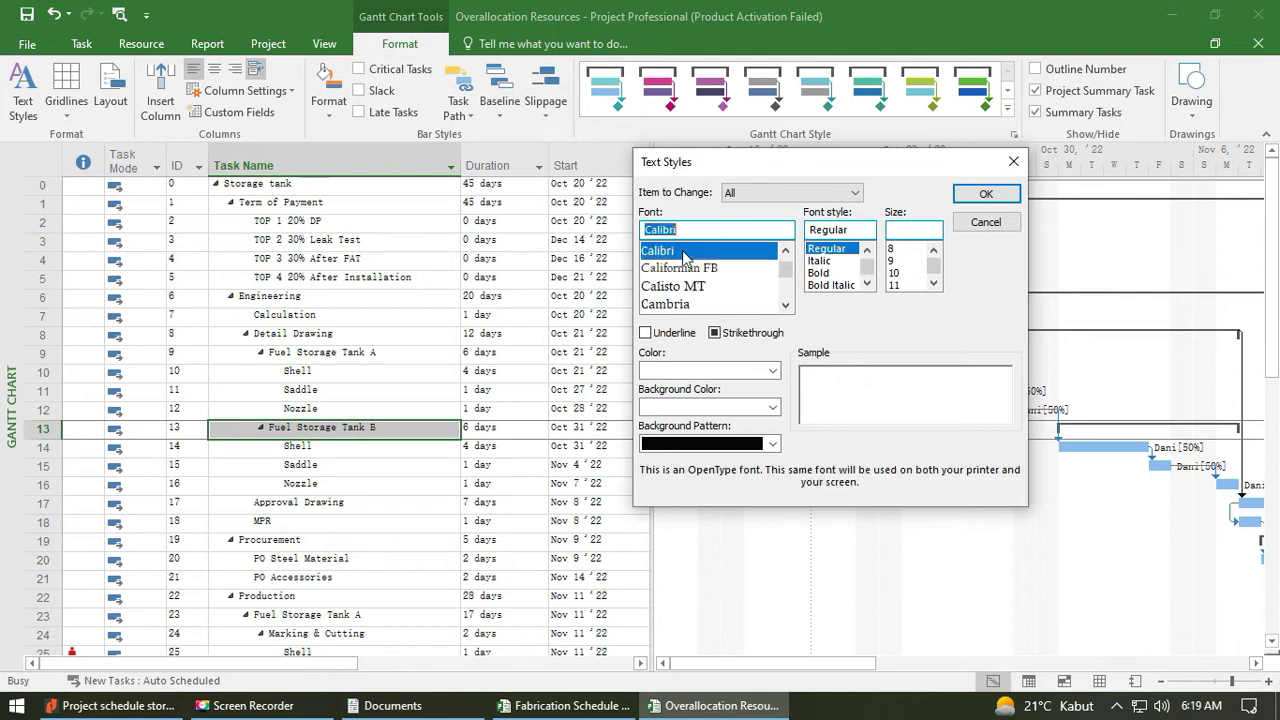
pyautogui.scroll(1, 840, 265)
pyautogui.click(830, 248)
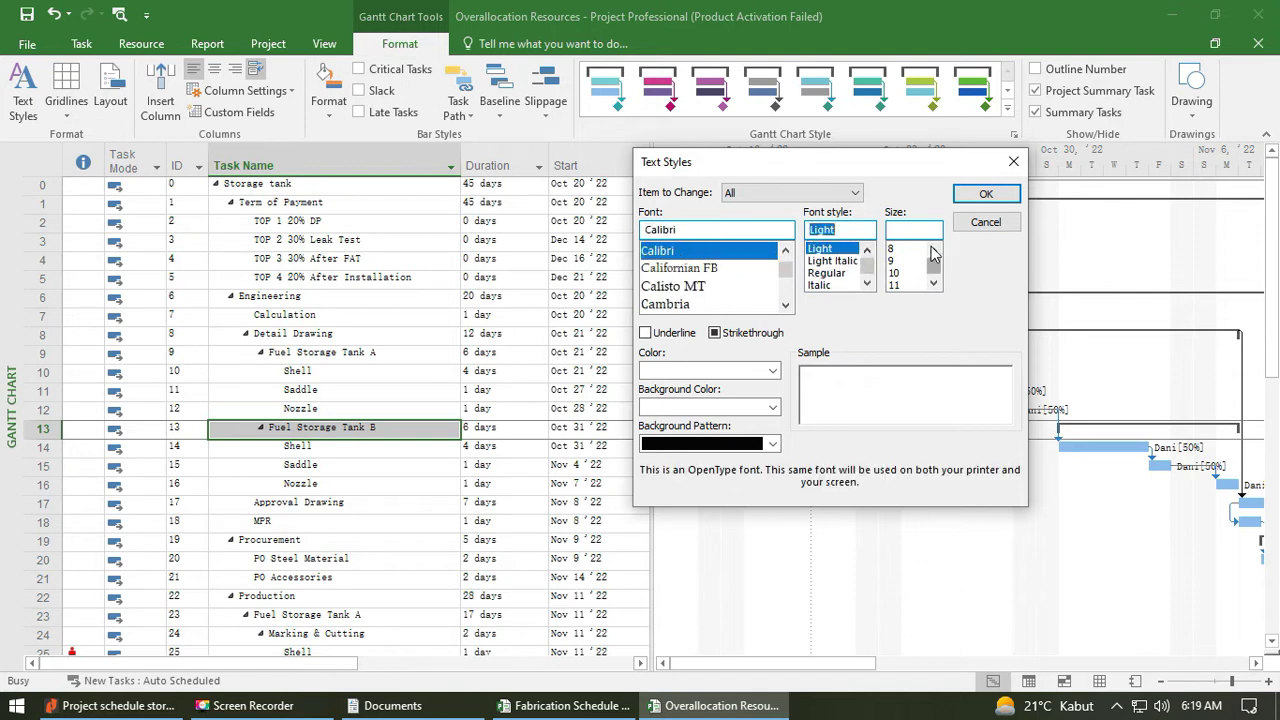
pyautogui.click(900, 249)
pyautogui.click(975, 193)
pyautogui.click(336, 322)
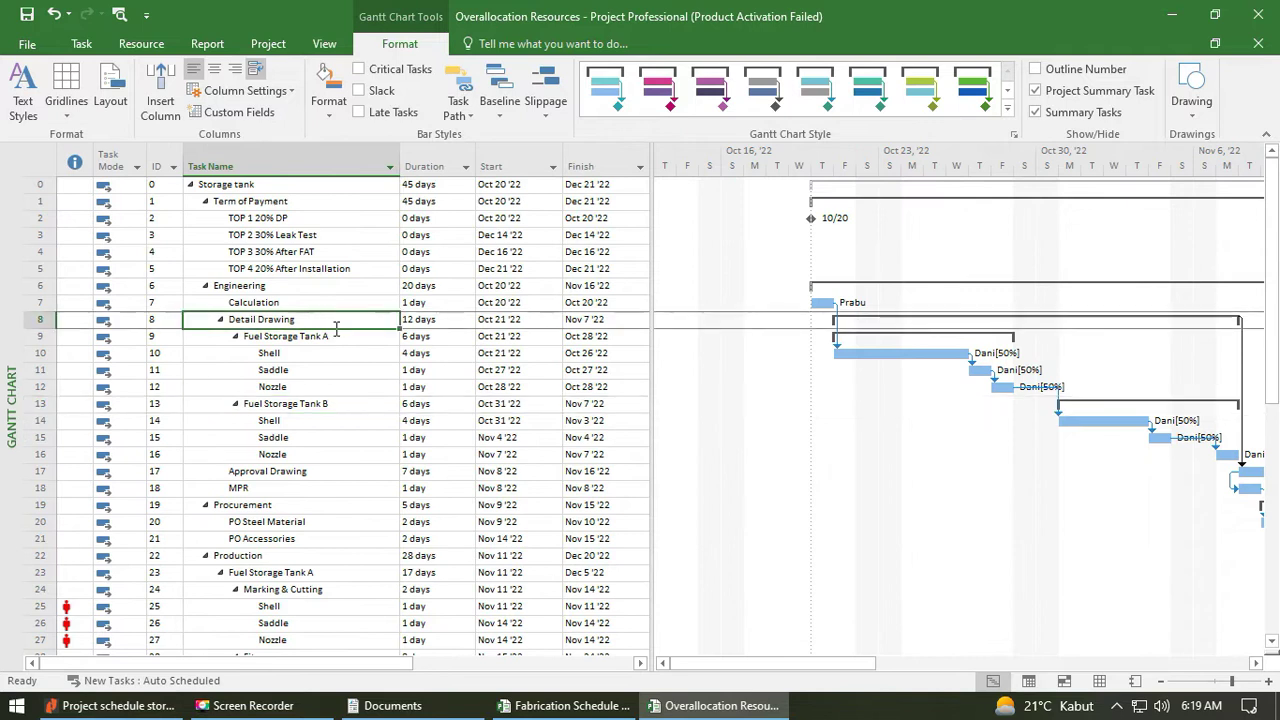
# Change the font of the row and column titles to Arial in the text styles.
pyautogui.click(22, 92)
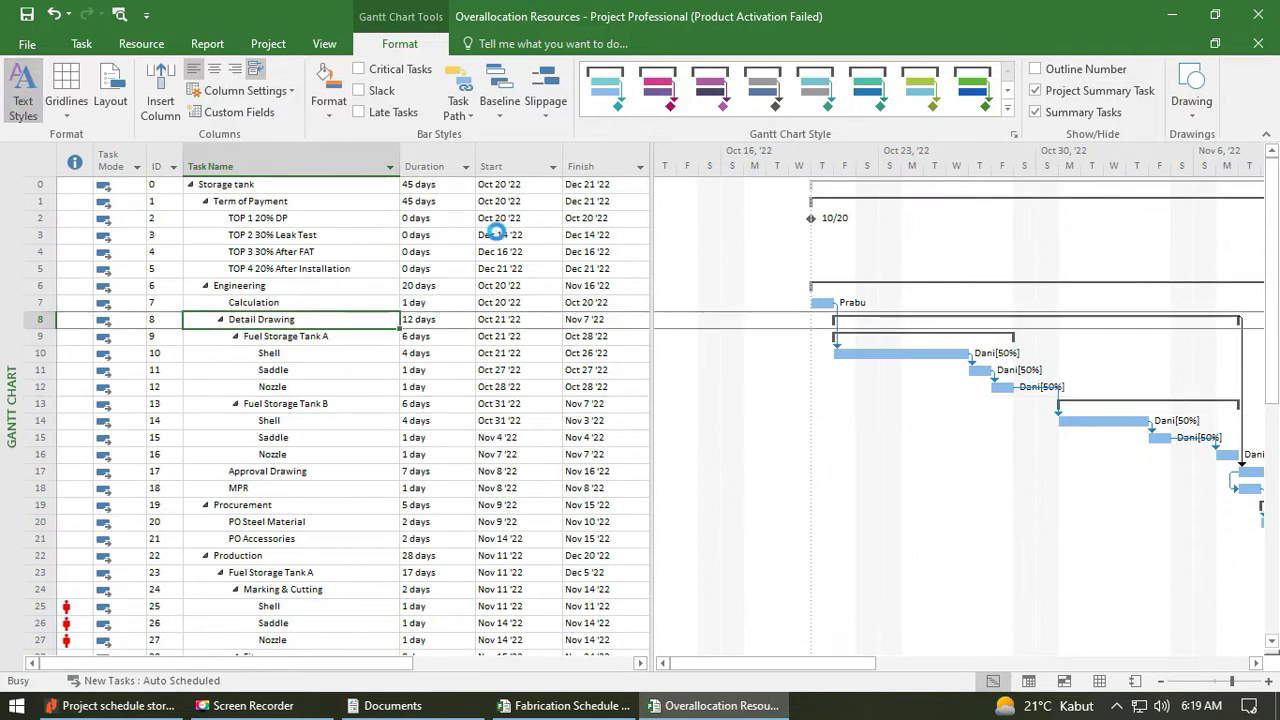
pyautogui.moveTo(350, 52); pyautogui.dragTo(940, 201)
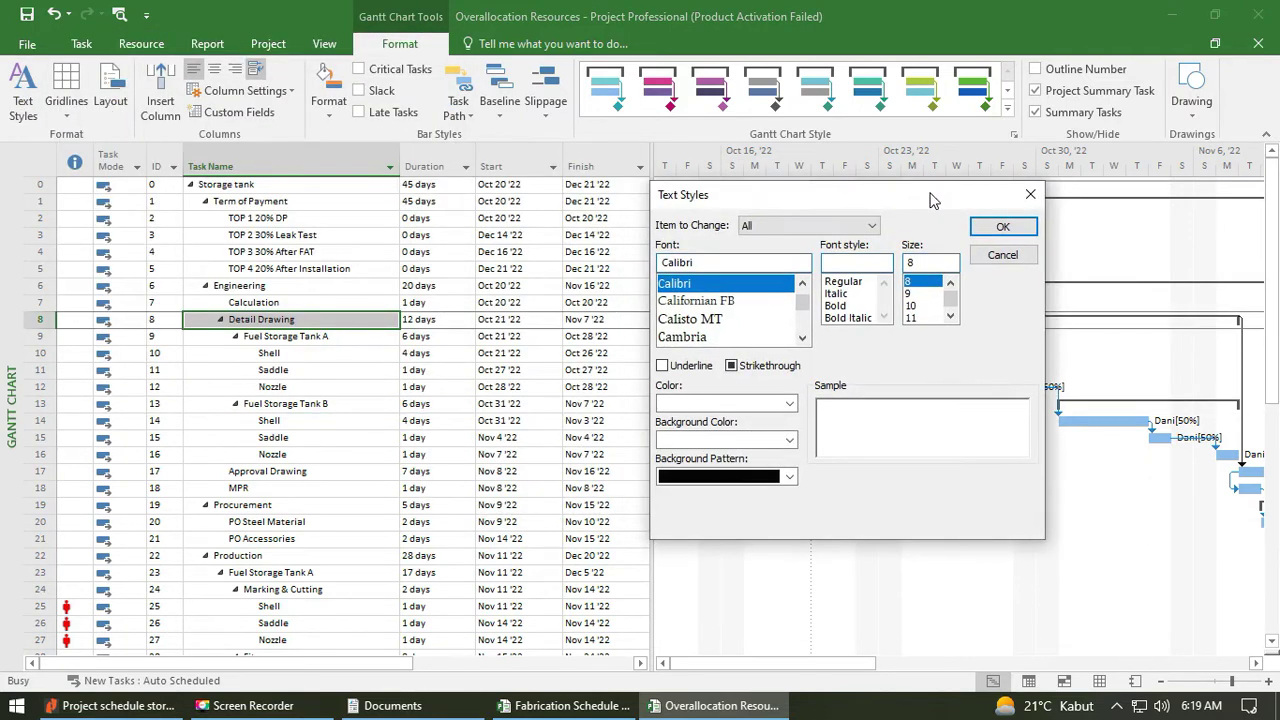
pyautogui.click(765, 228)
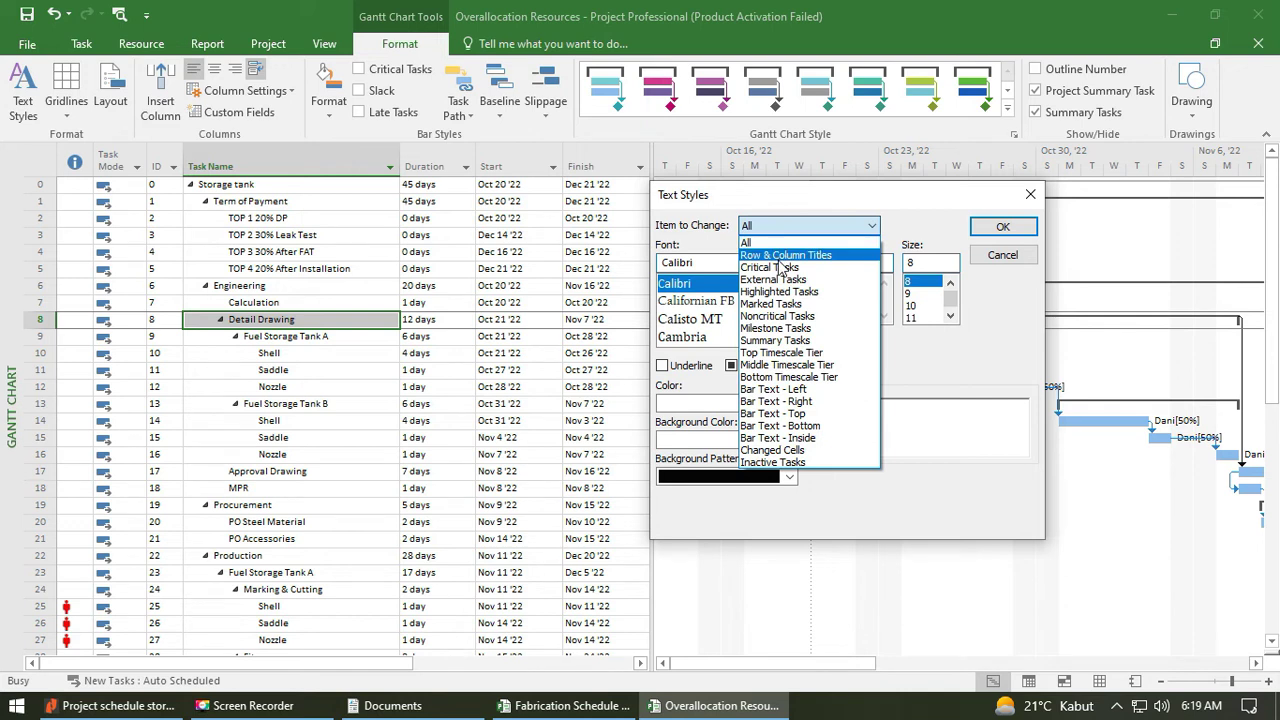
pyautogui.click(780, 256)
pyautogui.click(712, 262)
pyautogui.write('A')
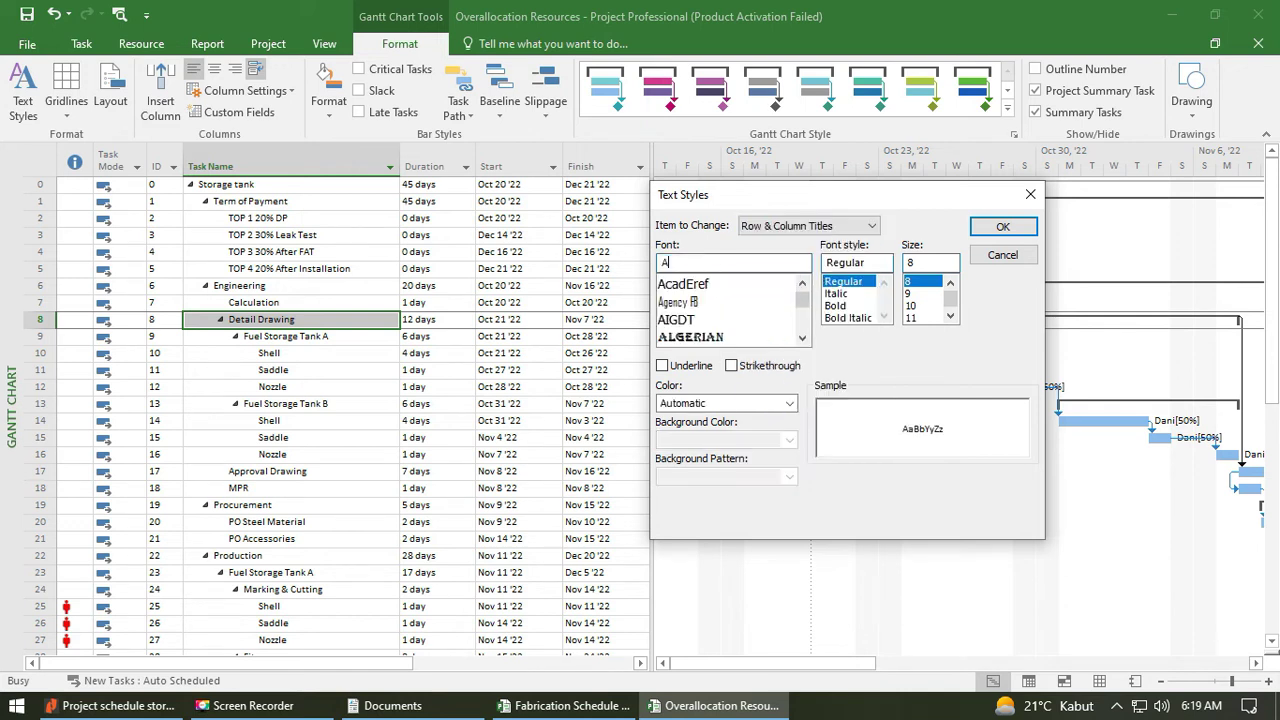
pyautogui.write('r')
pyautogui.click(712, 283)
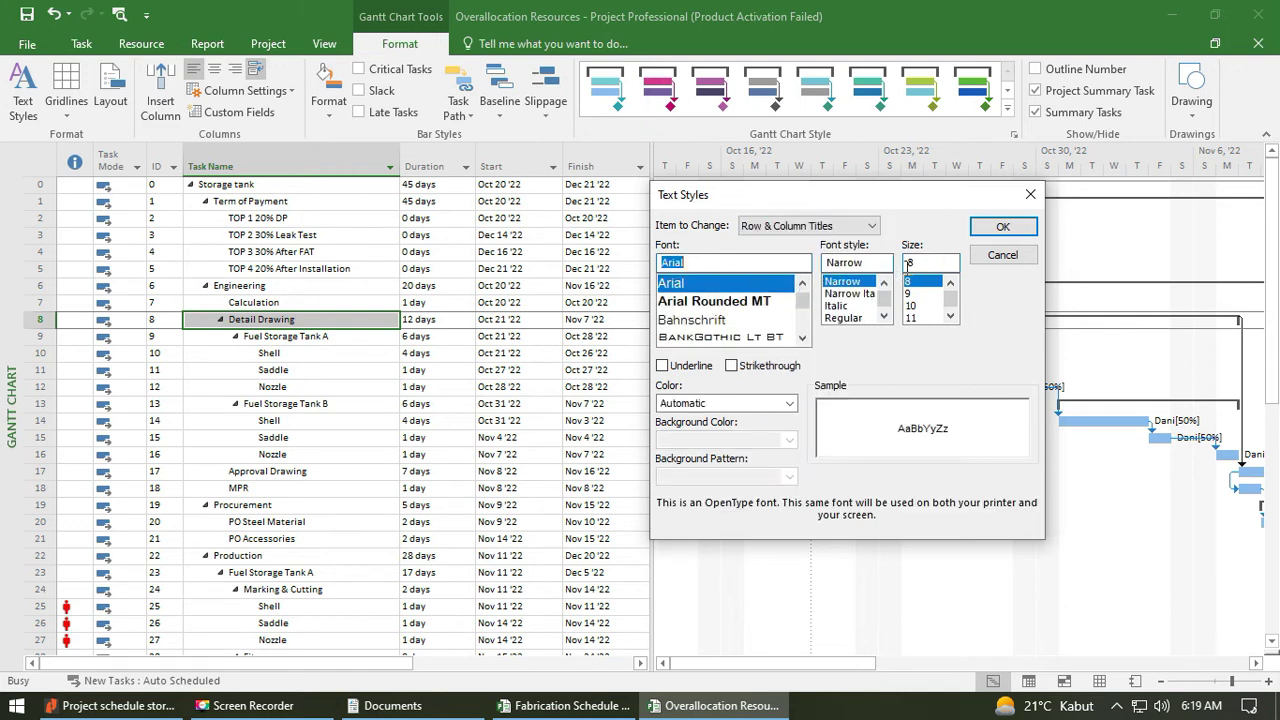
pyautogui.click(1002, 227)
# Set the text color of critical tasks to standard red and check the task list.
pyautogui.click(24, 97)
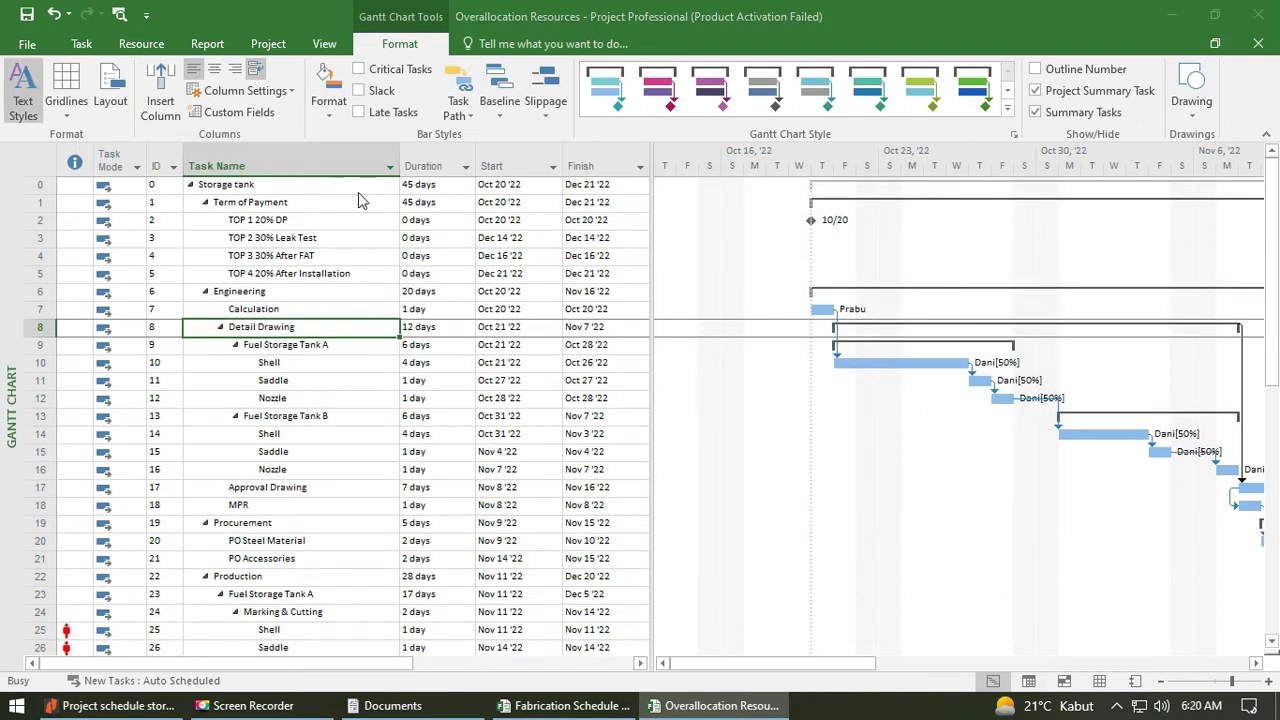
pyautogui.click(850, 184)
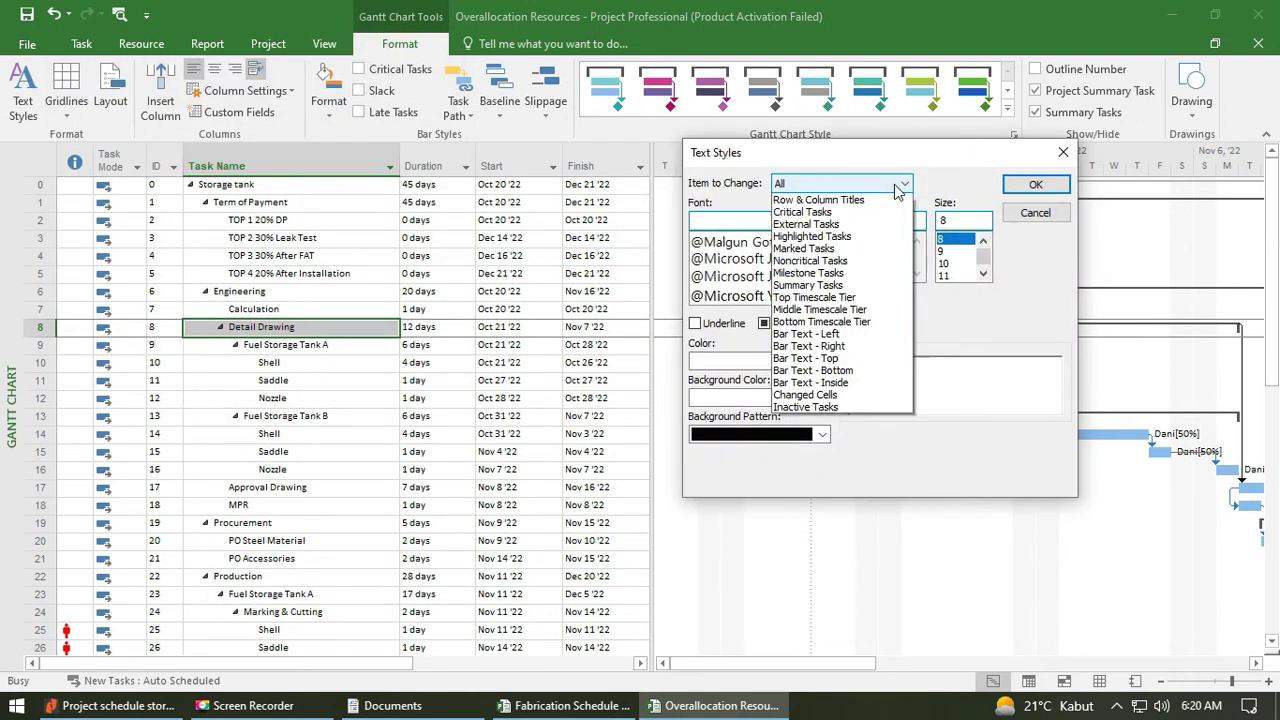
pyautogui.click(855, 228)
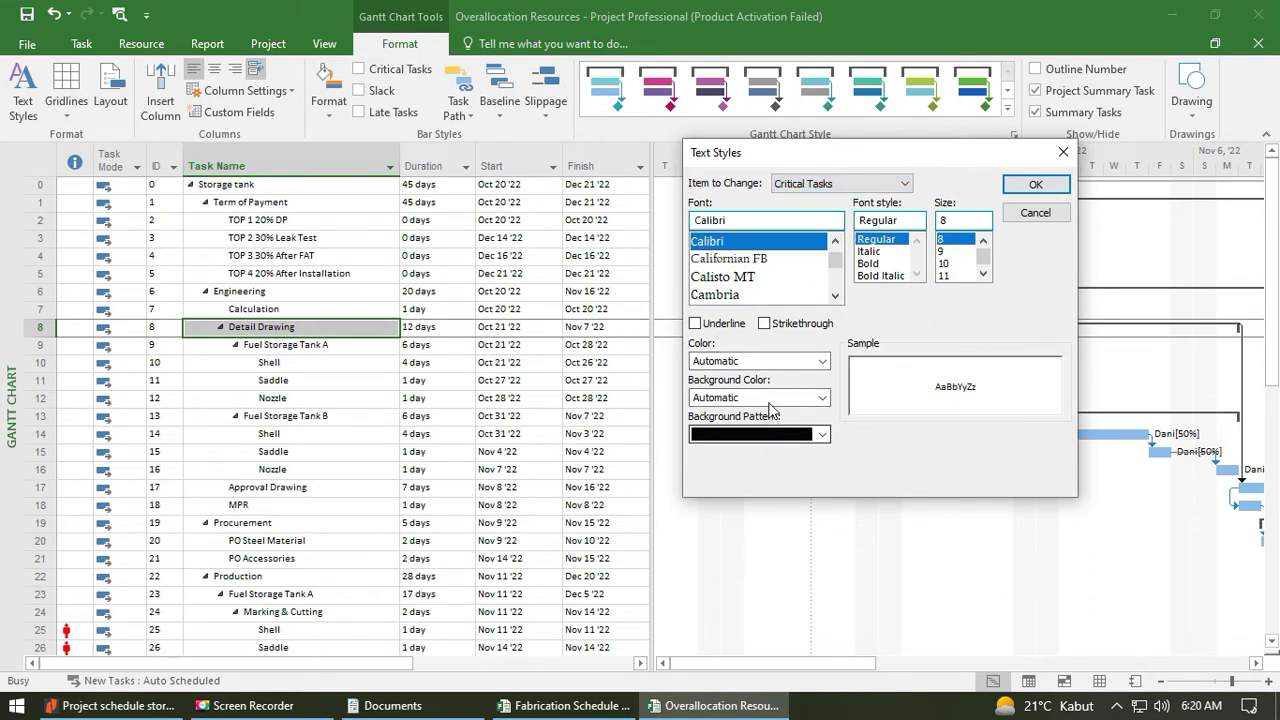
pyautogui.click(790, 361)
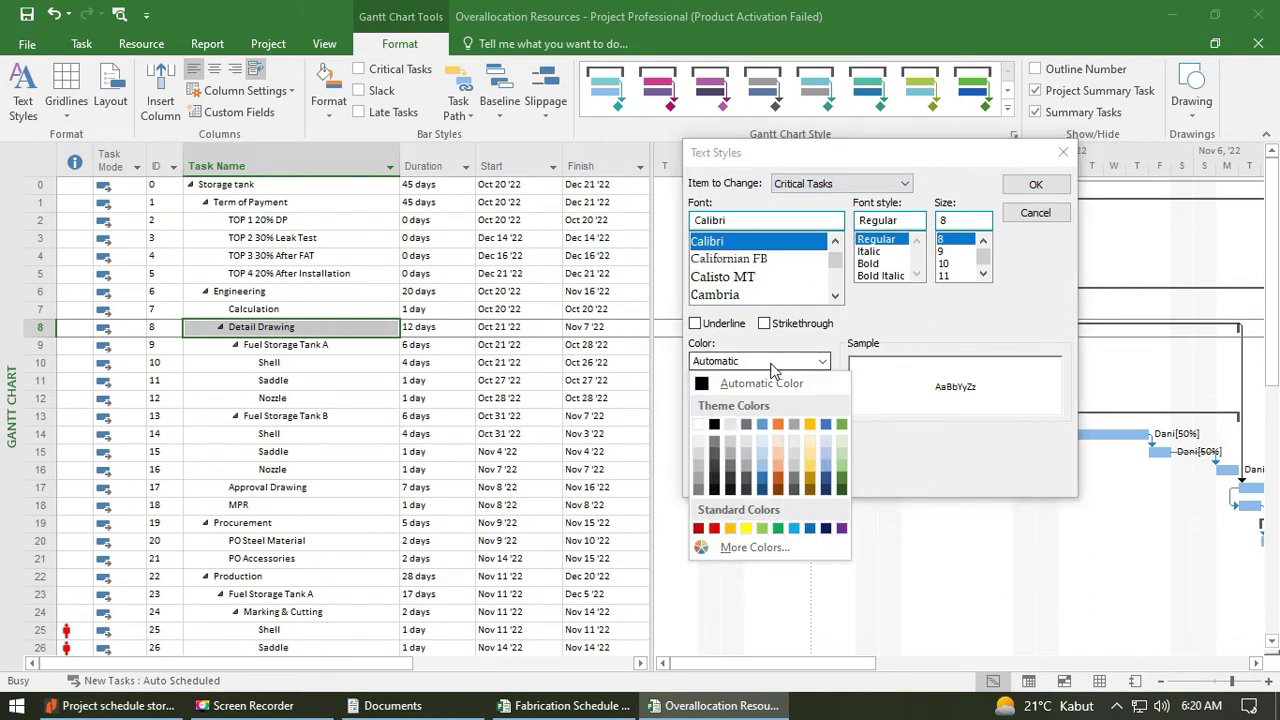
pyautogui.click(714, 529)
pyautogui.click(1035, 186)
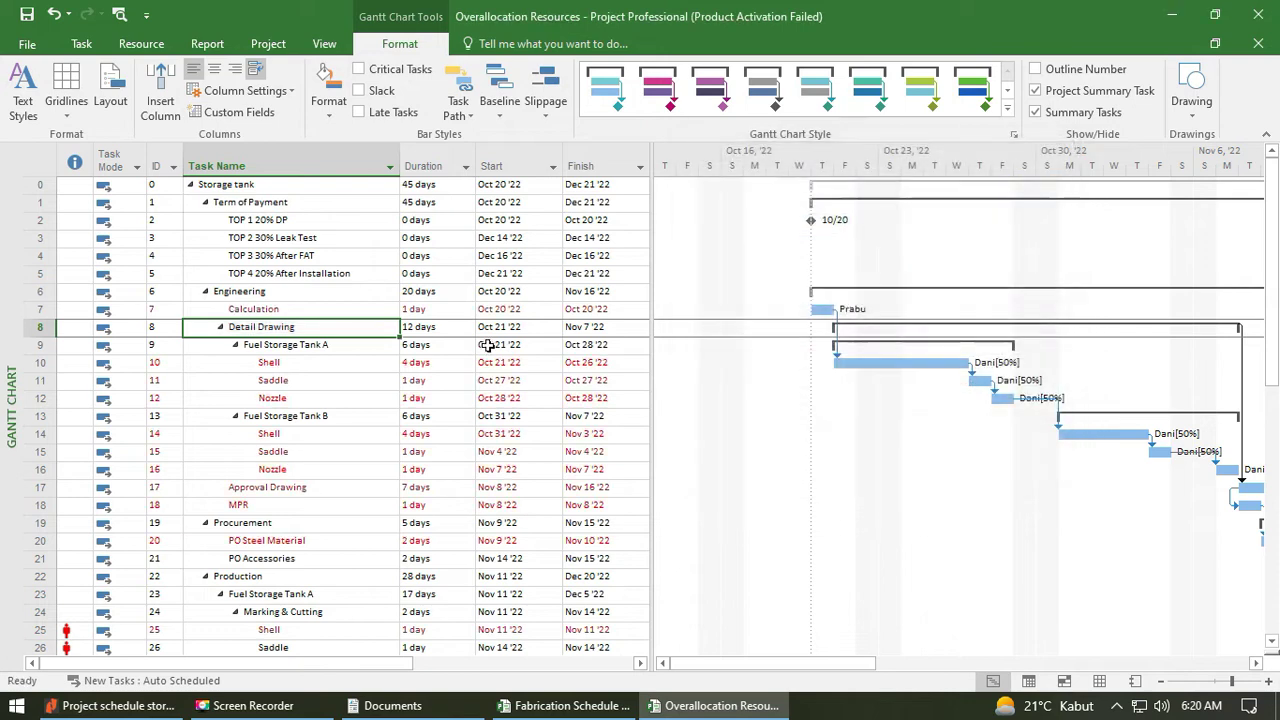
pyautogui.scroll(-20, 477, 415)
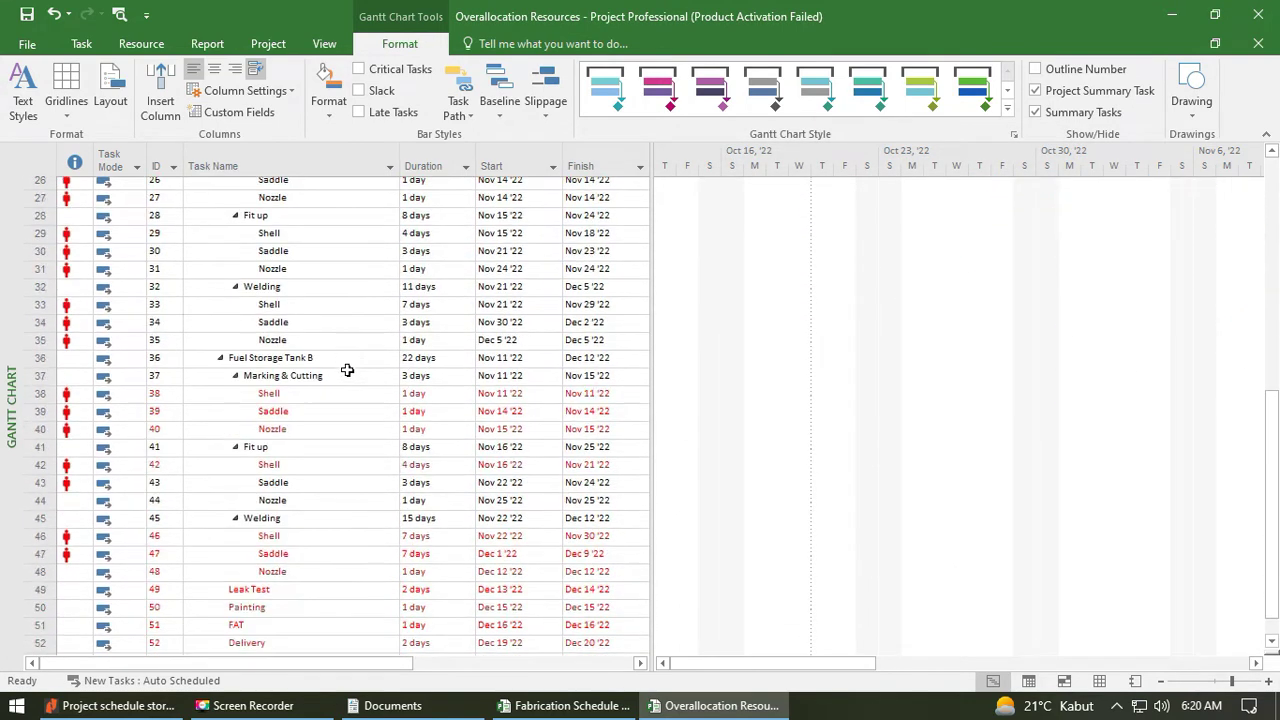
pyautogui.scroll(14, 363, 431)
pyautogui.scroll(7, 380, 422)
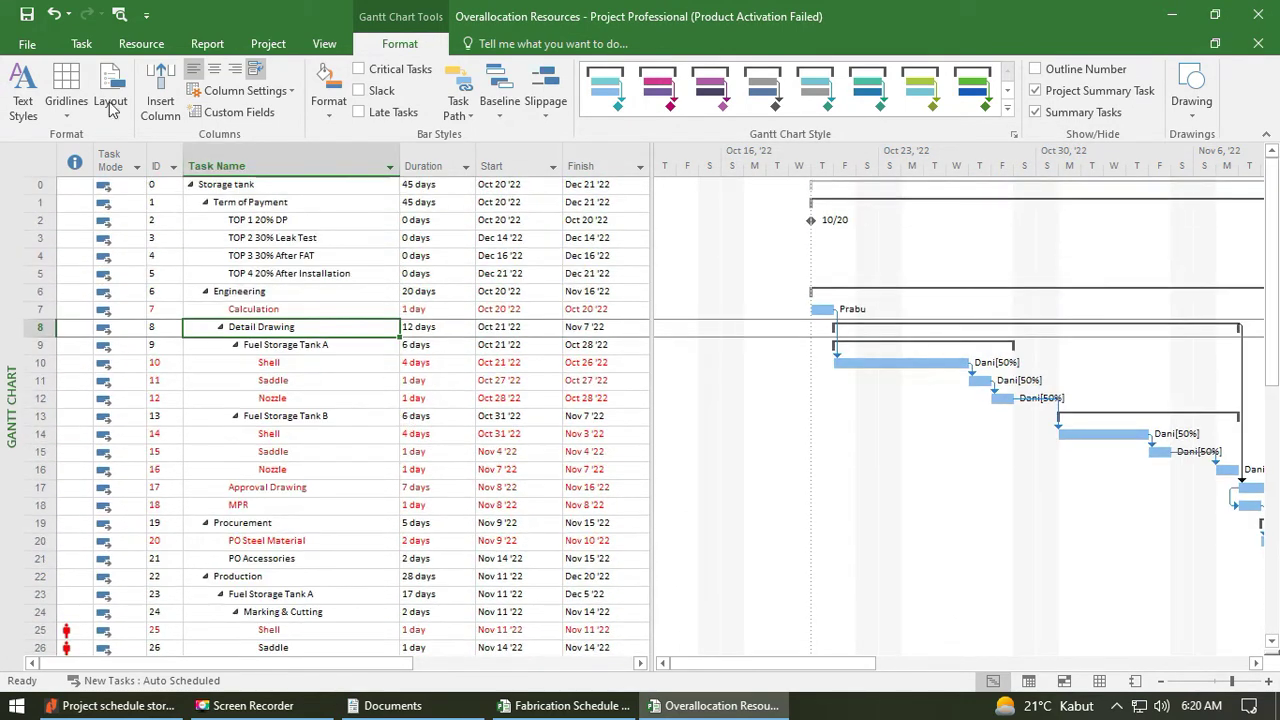
# Set the text style of milestone tasks to Italic with a dark blue theme color, and check the task list.
pyautogui.moveTo(186, 58); pyautogui.dragTo(828, 125)
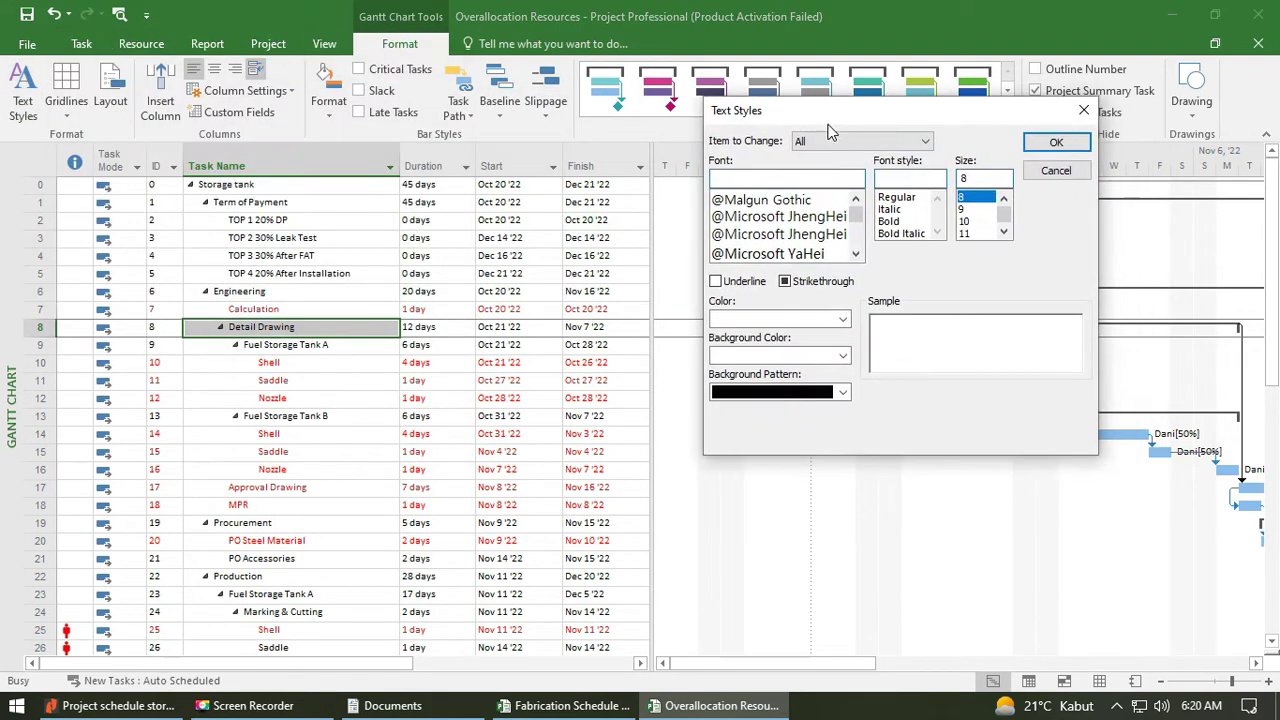
pyautogui.click(866, 142)
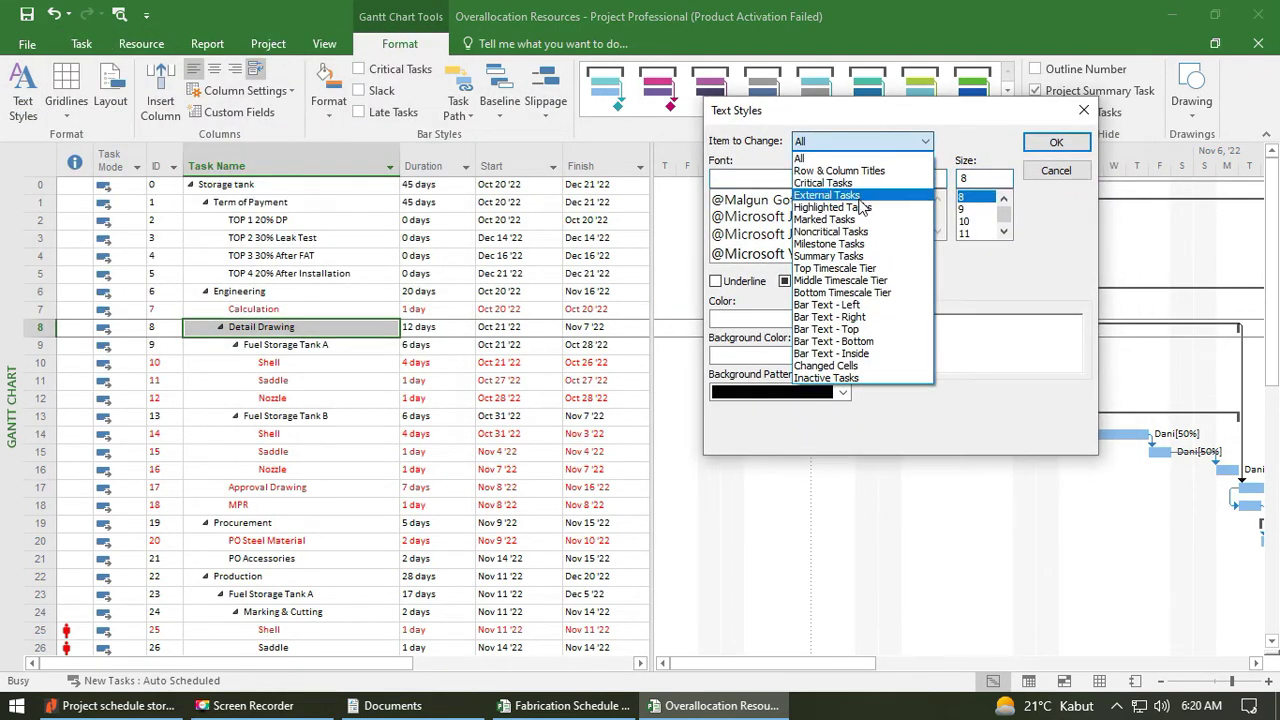
pyautogui.click(855, 245)
pyautogui.click(760, 320)
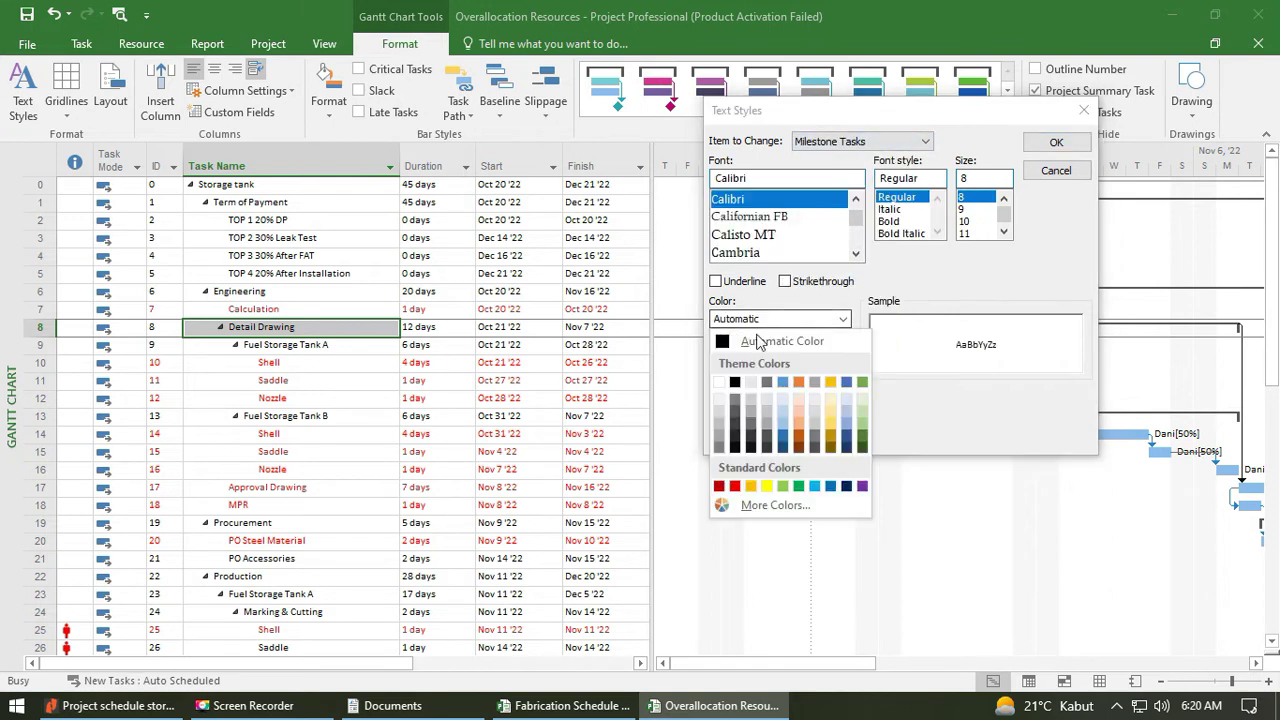
pyautogui.click(800, 463)
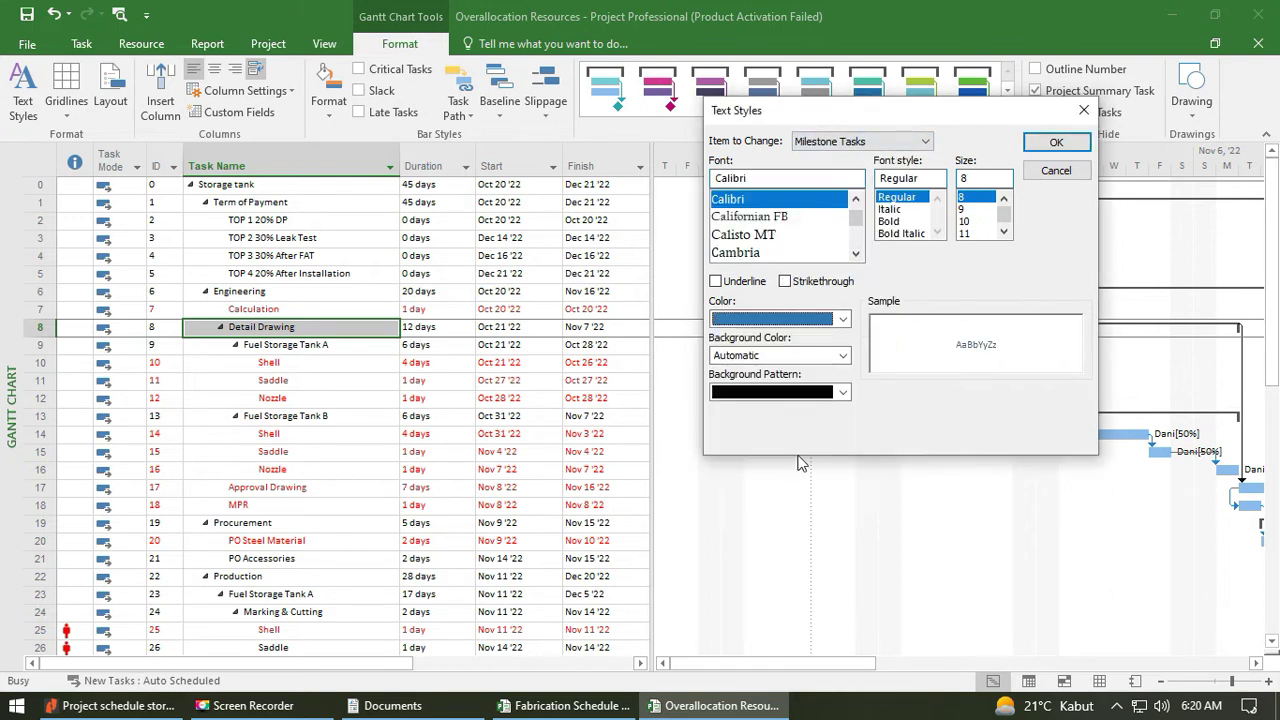
pyautogui.click(895, 210)
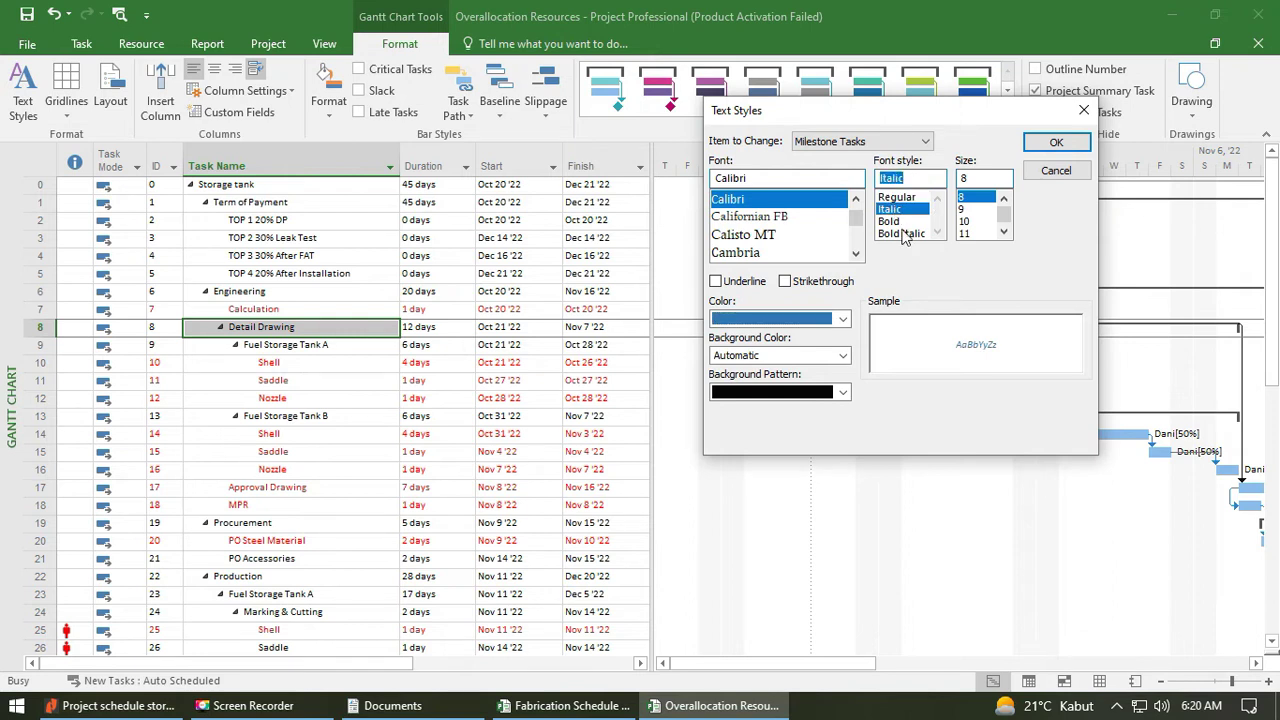
pyautogui.click(1052, 142)
pyautogui.moveTo(316, 245); pyautogui.dragTo(322, 273)
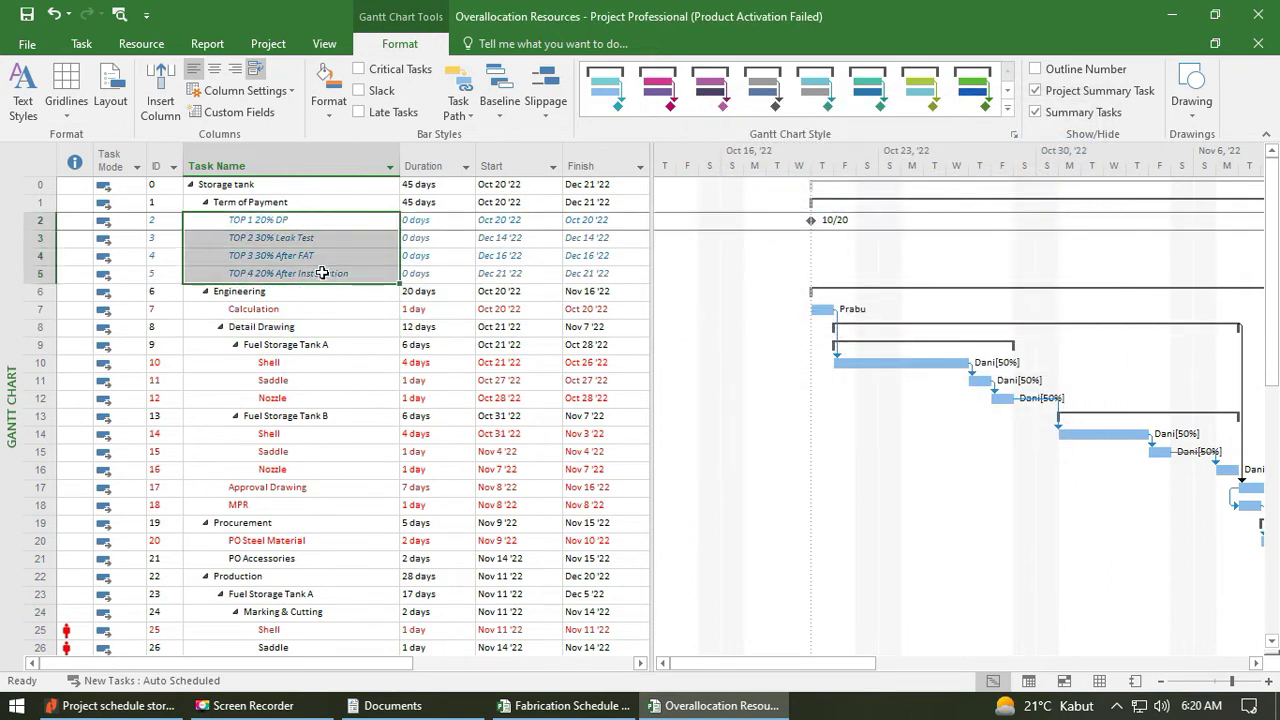
pyautogui.scroll(-15, 322, 273)
pyautogui.scroll(15, 322, 273)
# Set the text style of summary tasks to Bold and check the result through the task list.
pyautogui.click(290, 362)
pyautogui.click(26, 108)
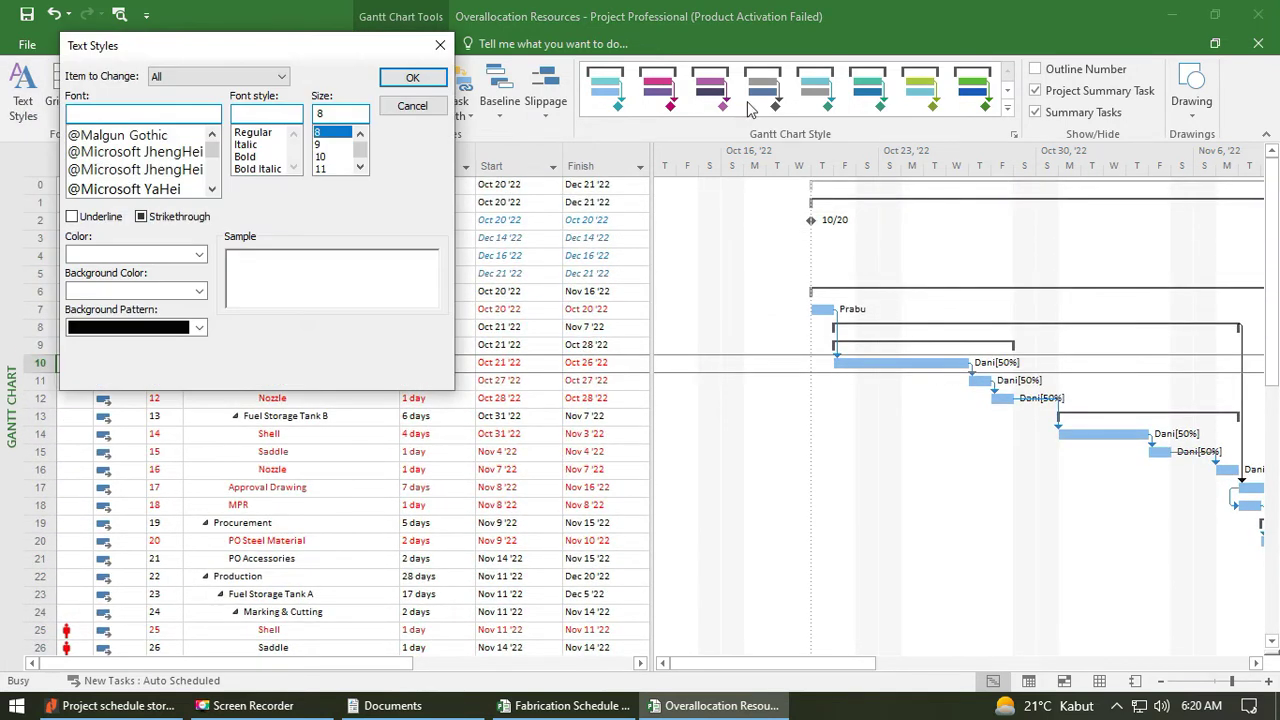
pyautogui.moveTo(335, 63); pyautogui.dragTo(965, 179)
pyautogui.click(910, 192)
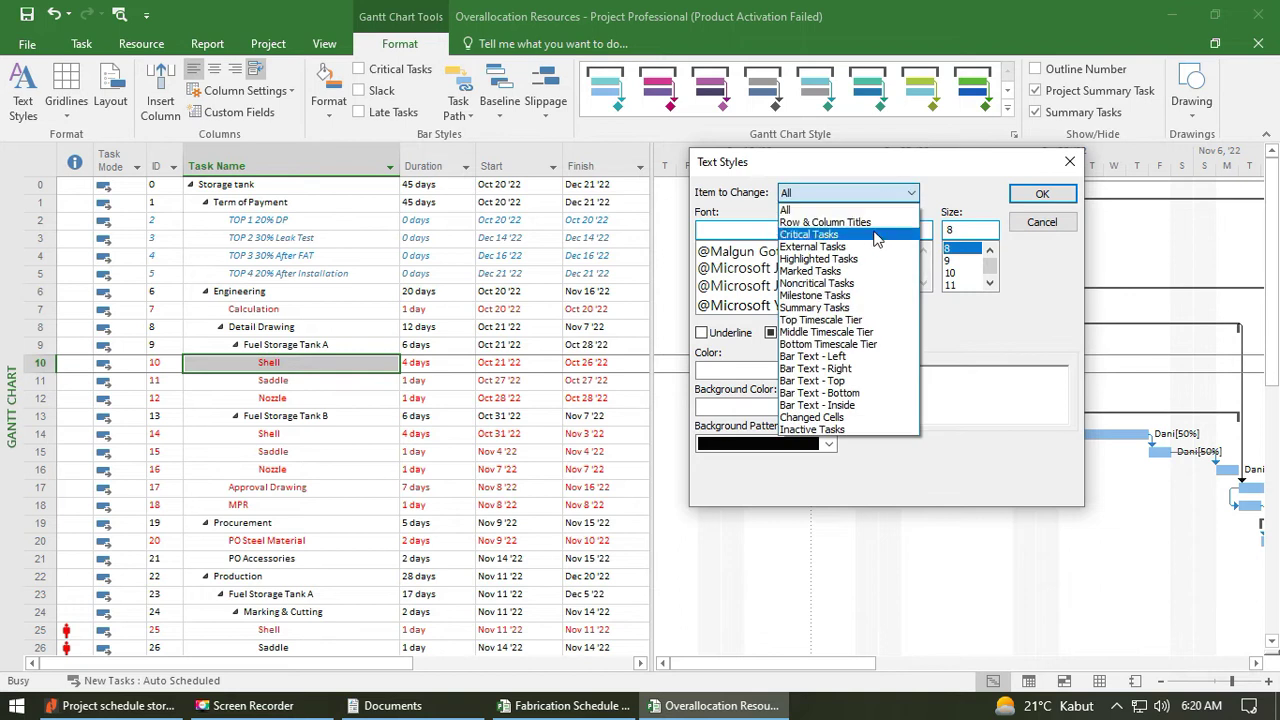
pyautogui.click(815, 307)
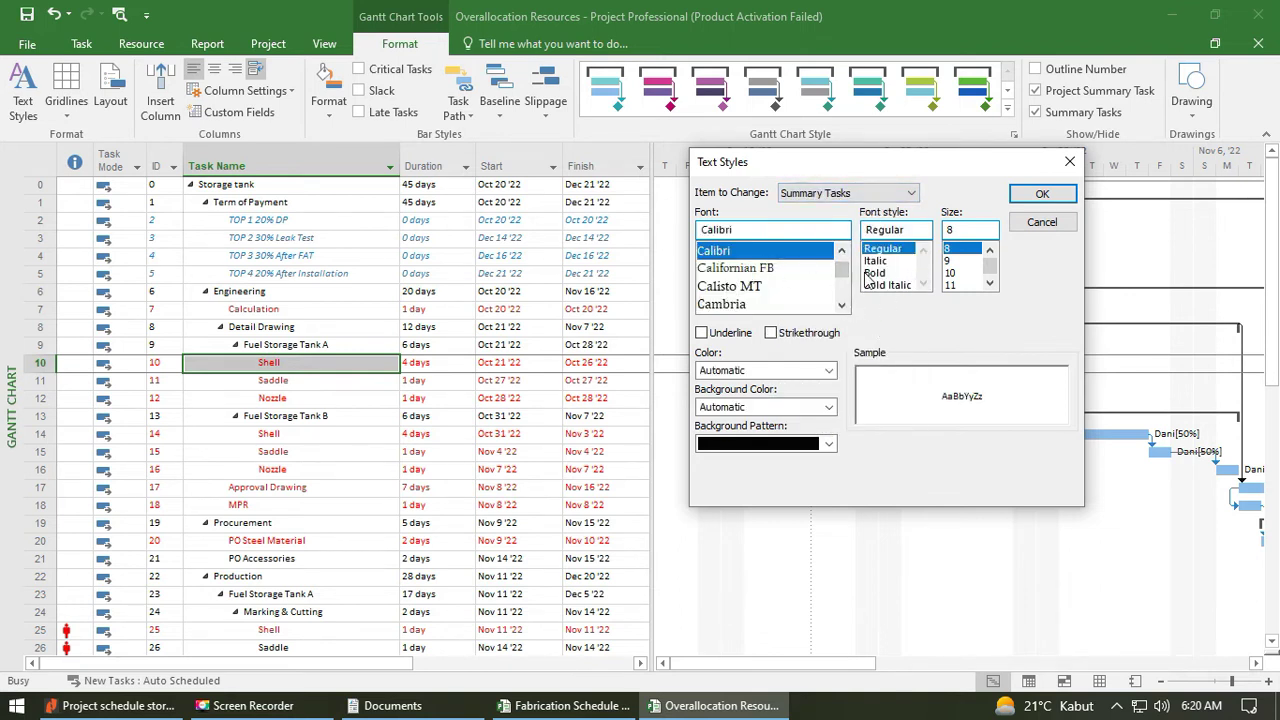
pyautogui.click(881, 277)
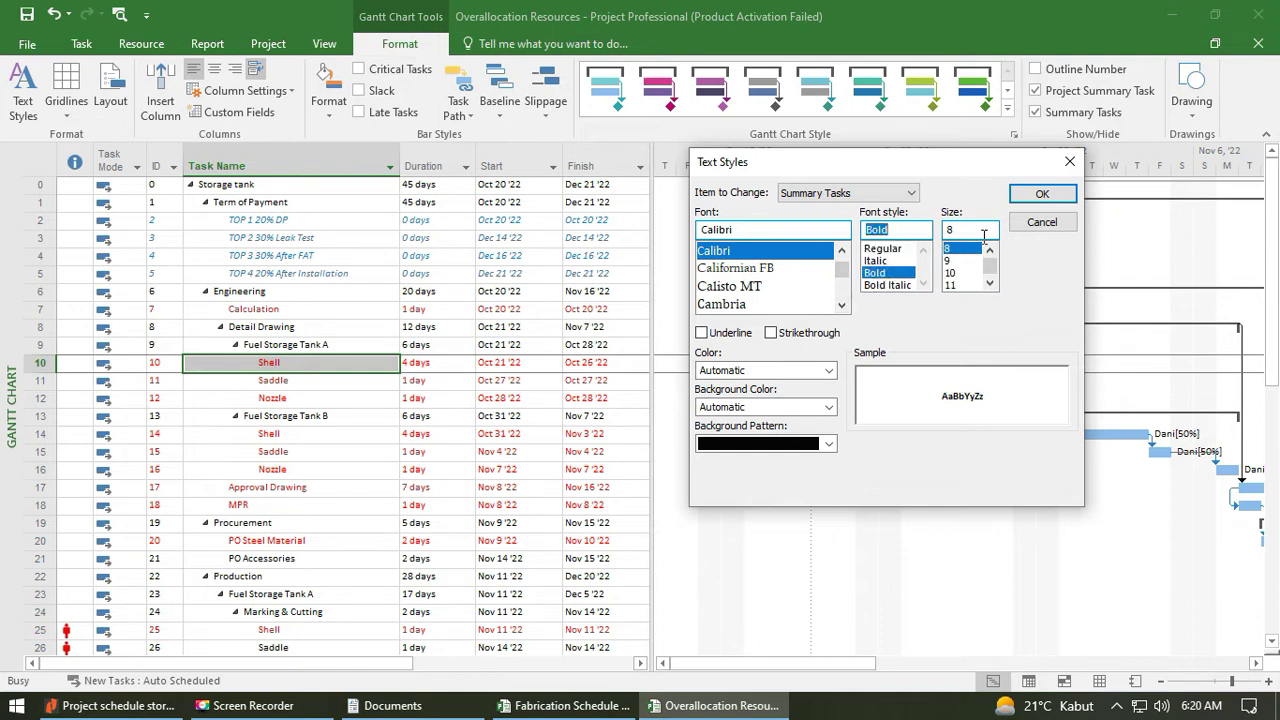
pyautogui.click(1042, 193)
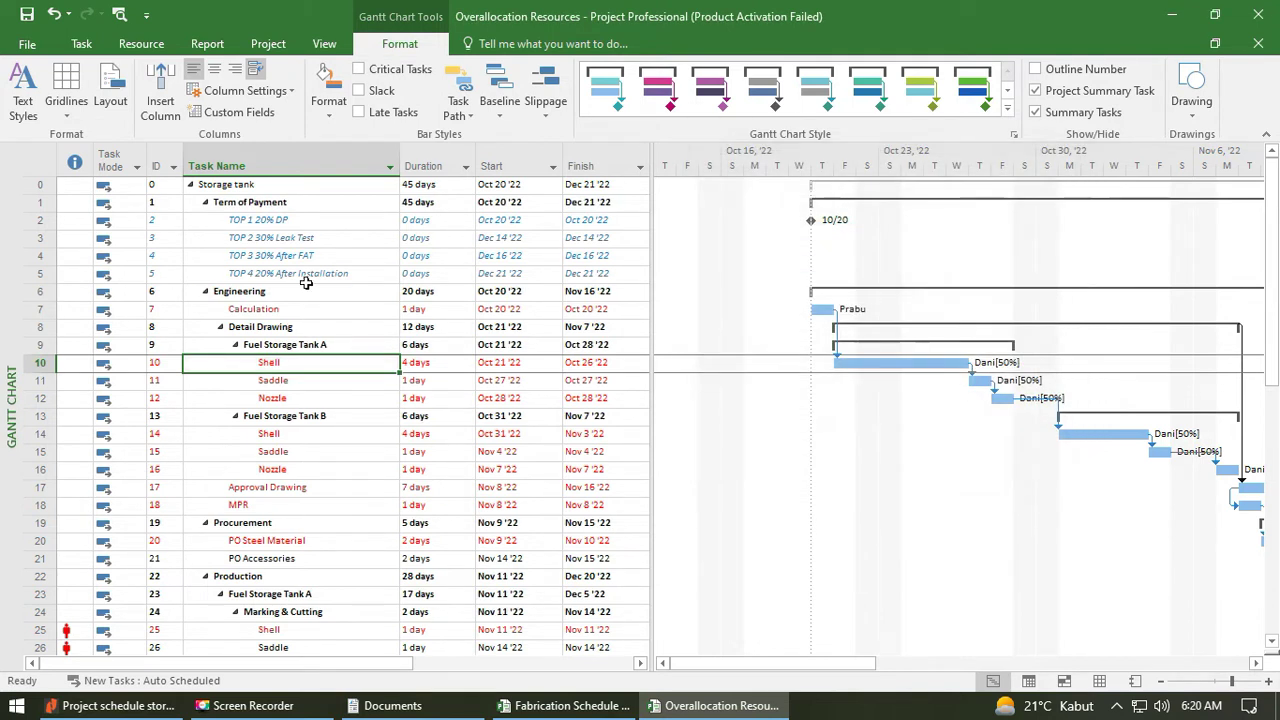
pyautogui.scroll(-10, 405, 430)
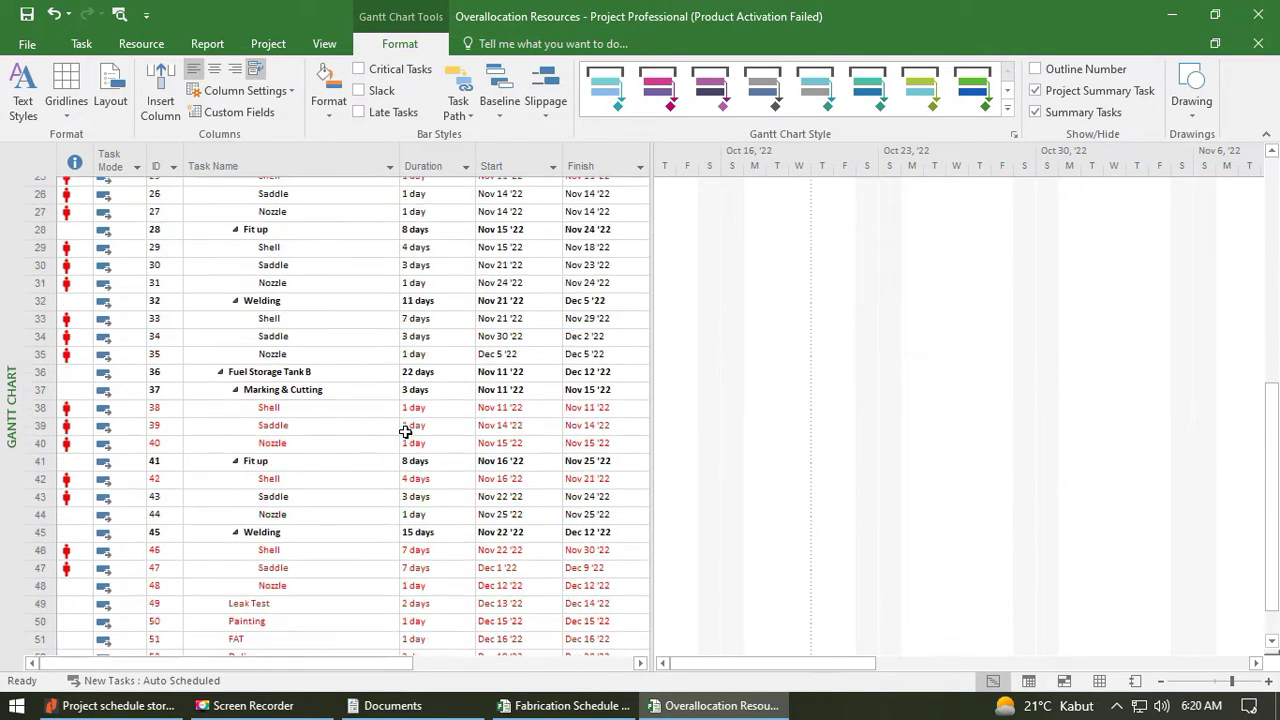
pyautogui.scroll(10, 405, 430)
# Limit the task list's outline to Level 2.
pyautogui.click(325, 44)
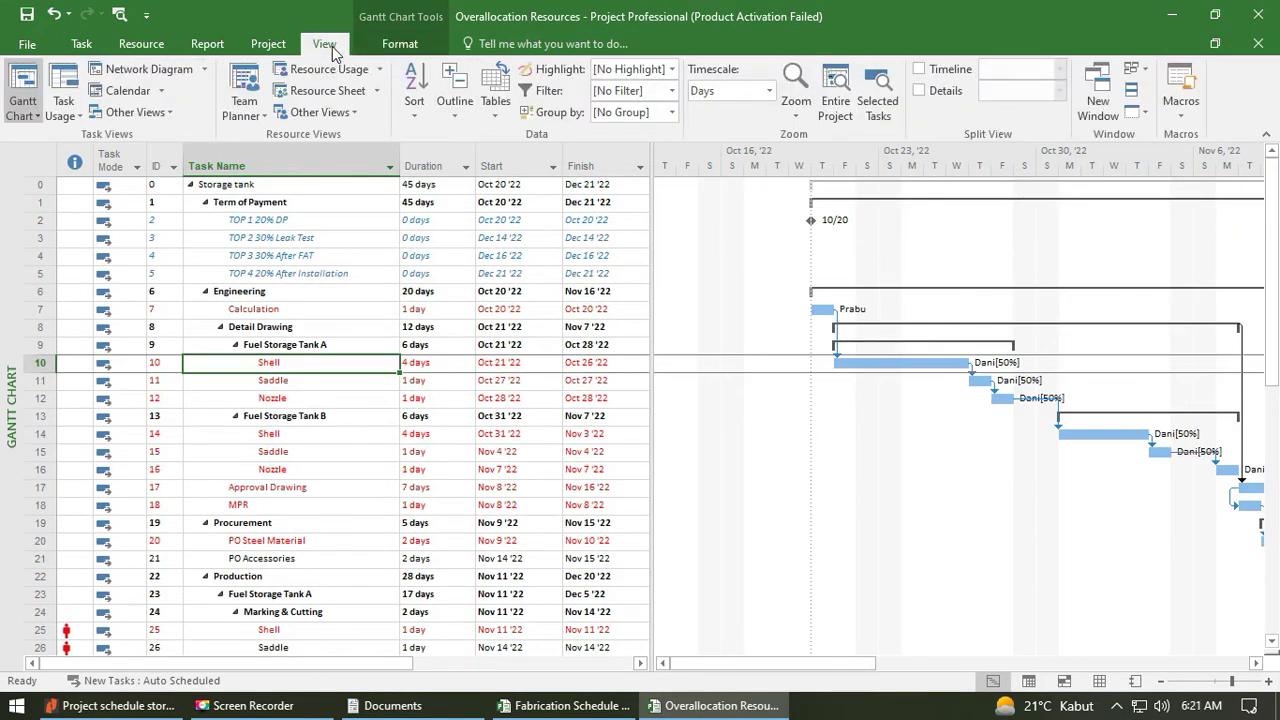
pyautogui.click(455, 100)
pyautogui.click(482, 227)
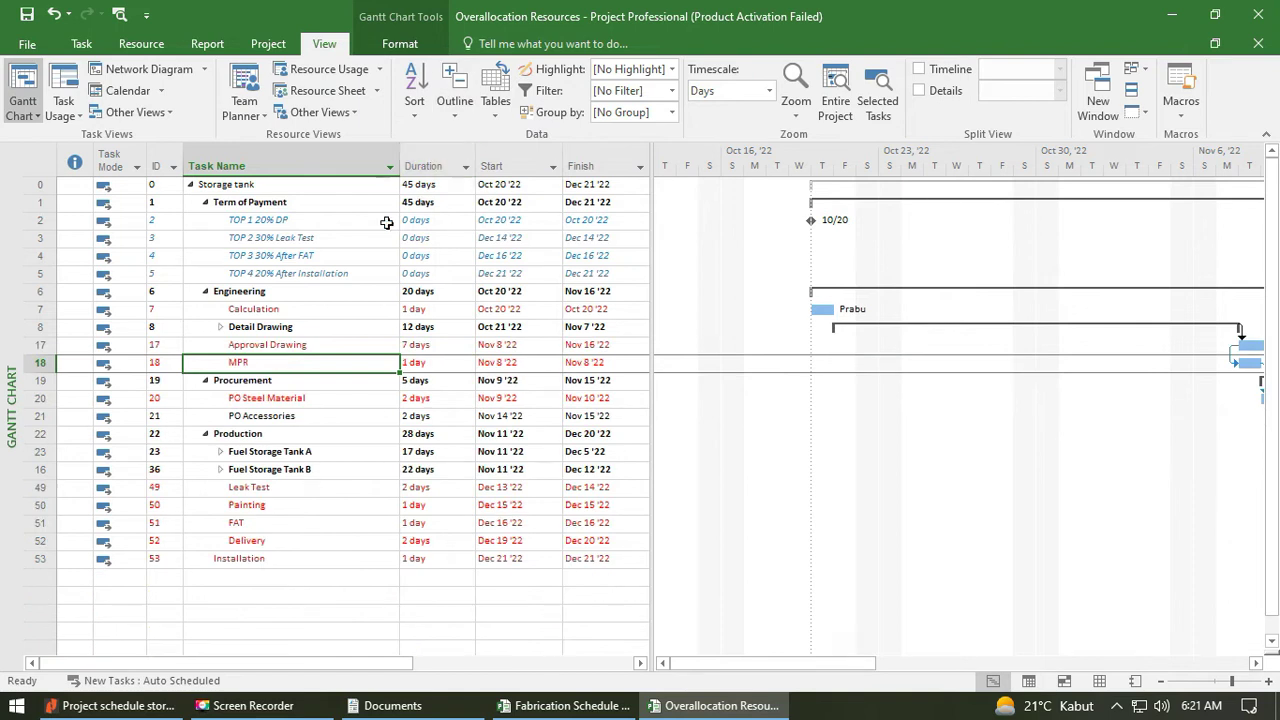
# Examine the text formatting of the summary, critical and milestone tasks in the collapsed task list.
pyautogui.click(244, 380)
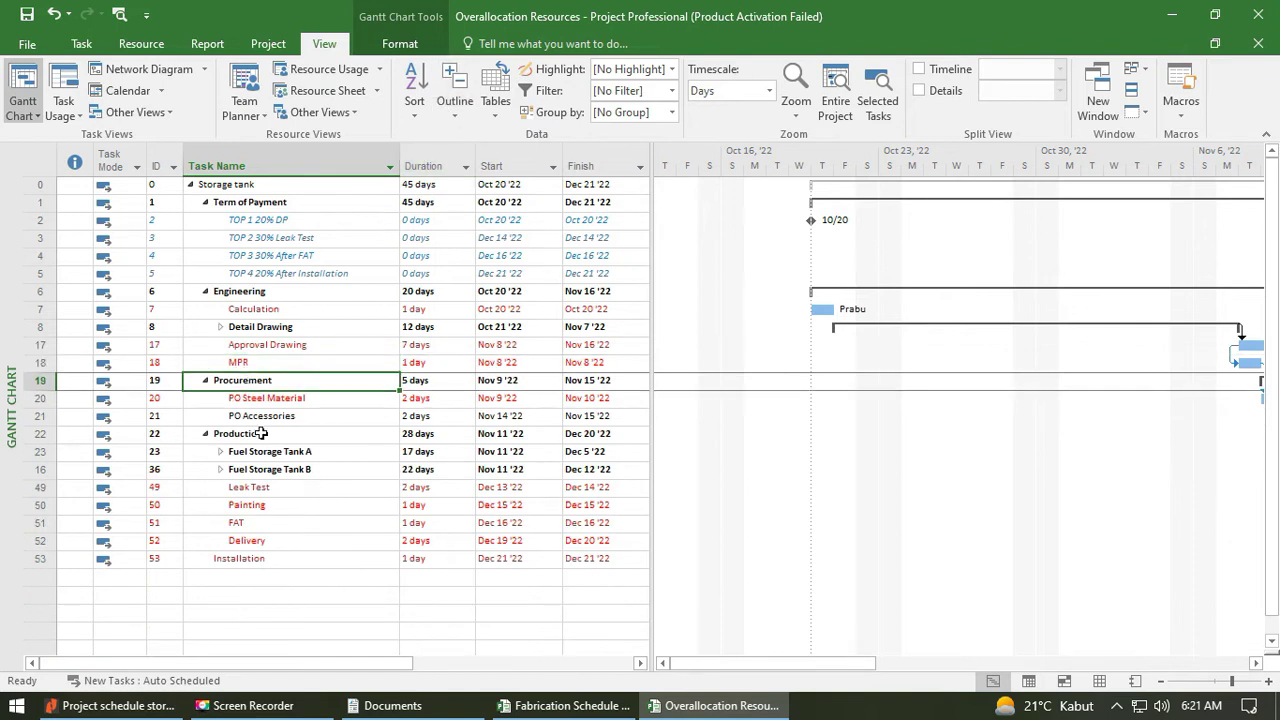
pyautogui.click(265, 436)
pyautogui.click(268, 460)
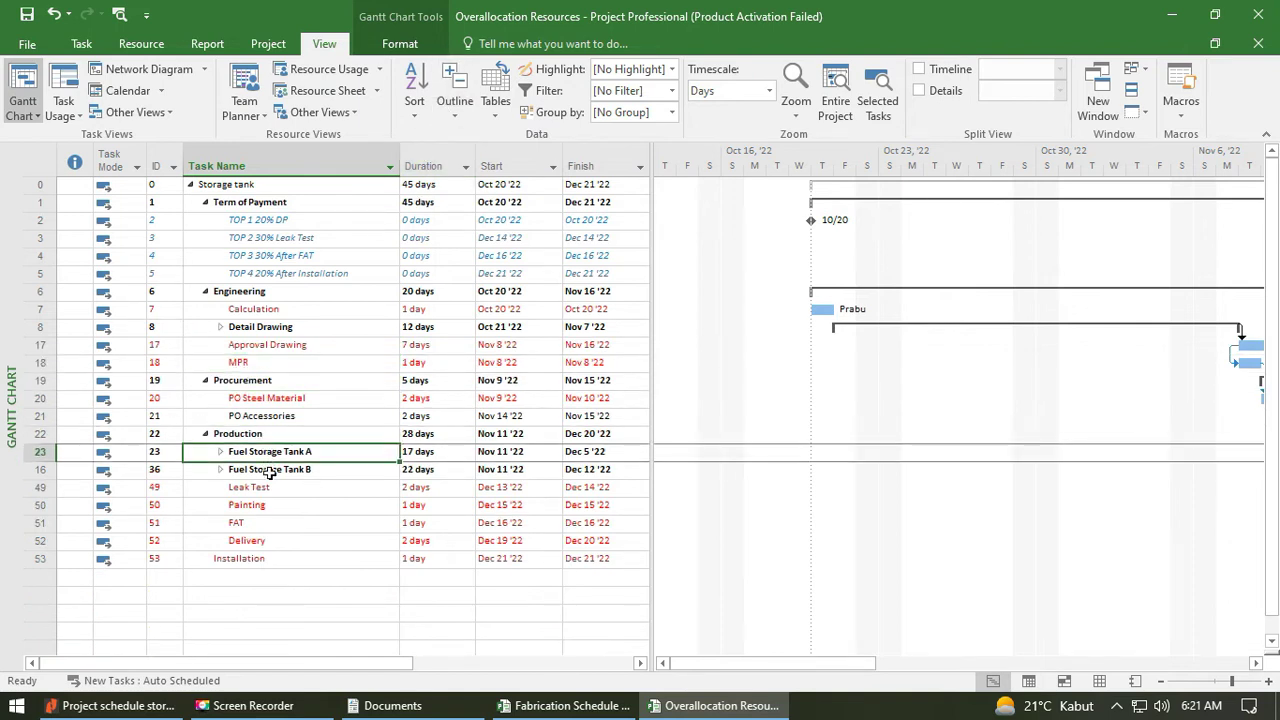
pyautogui.moveTo(270, 474); pyautogui.dragTo(264, 434)
pyautogui.click(277, 382)
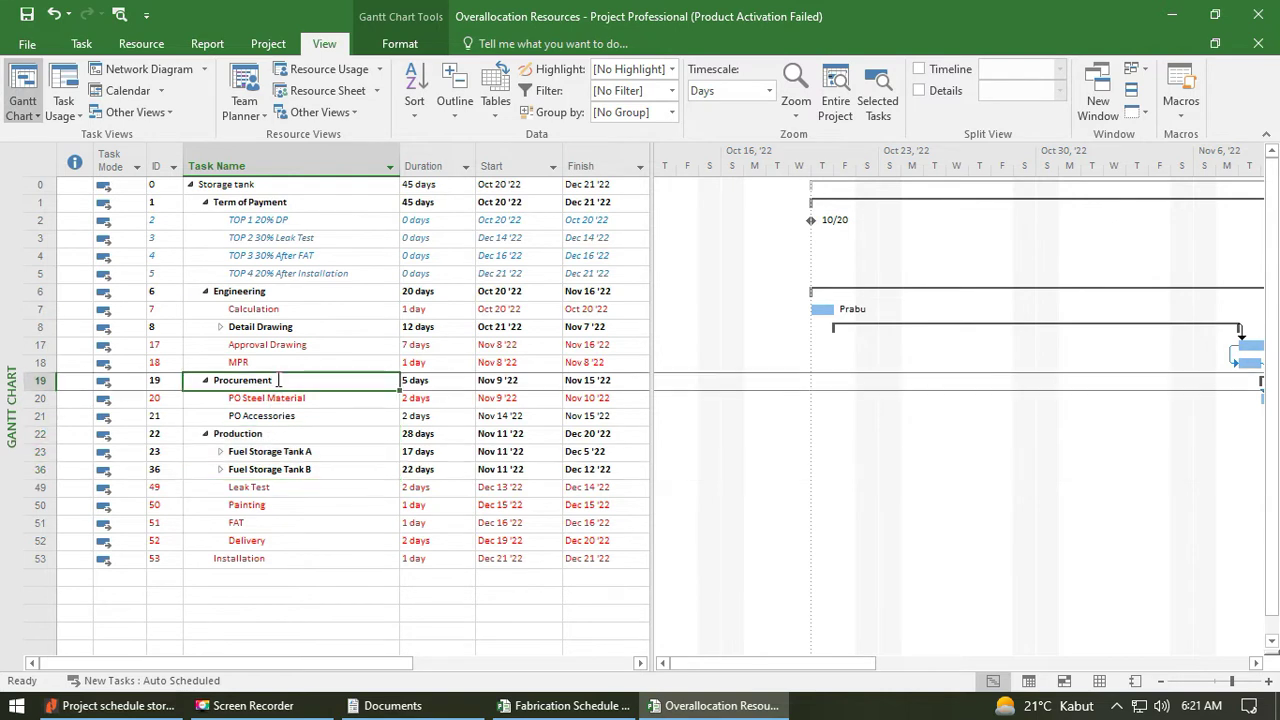
pyautogui.click(300, 346)
pyautogui.click(300, 363)
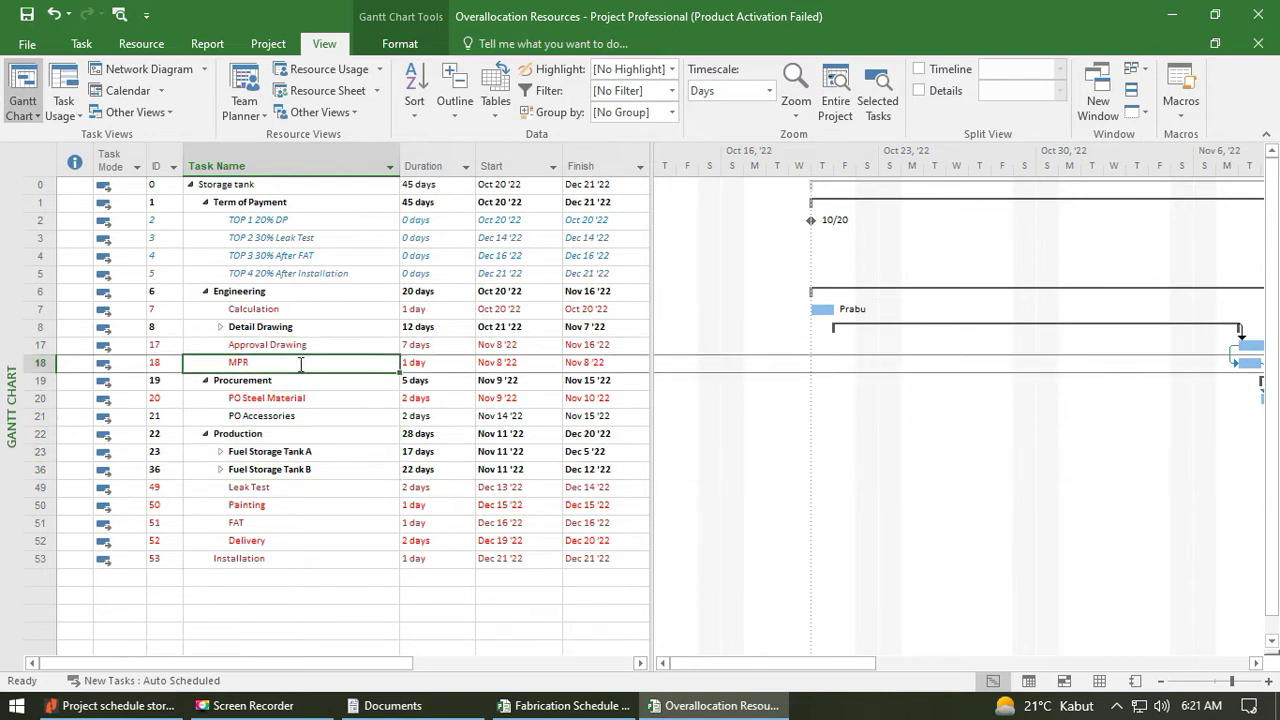
pyautogui.click(303, 344)
pyautogui.click(308, 310)
pyautogui.moveTo(314, 273); pyautogui.dragTo(312, 223)
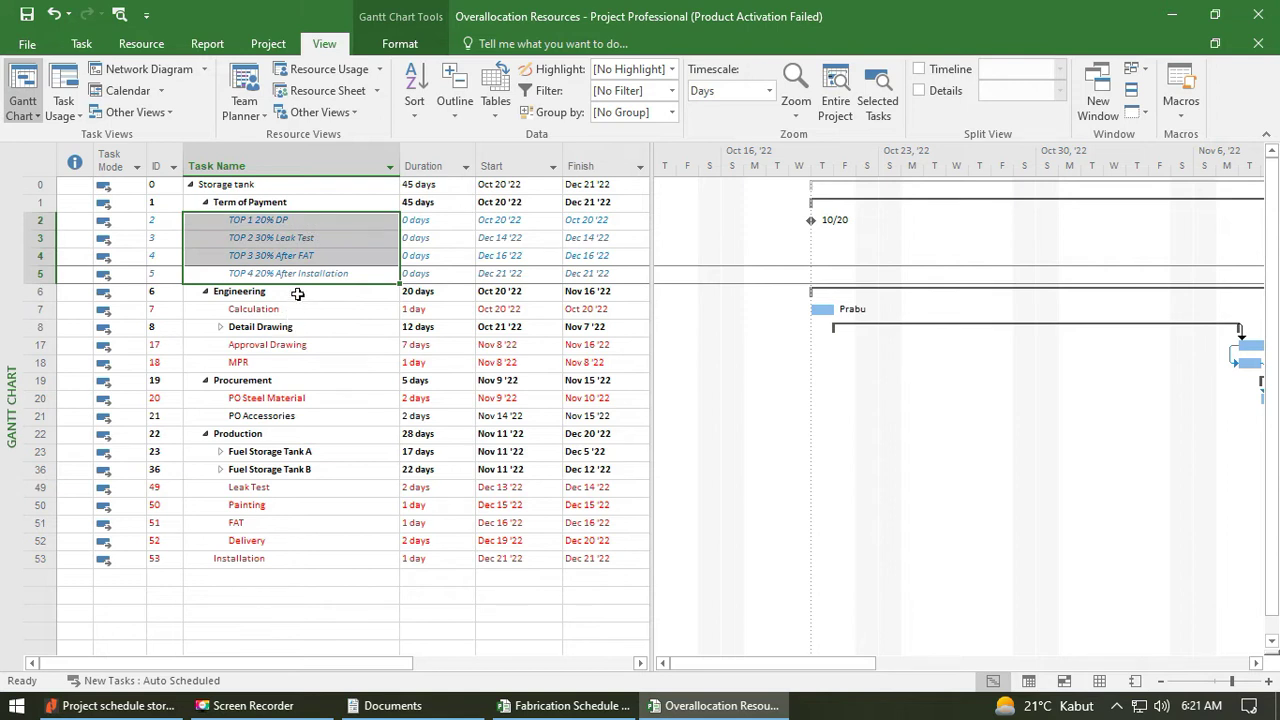
pyautogui.click(304, 201)
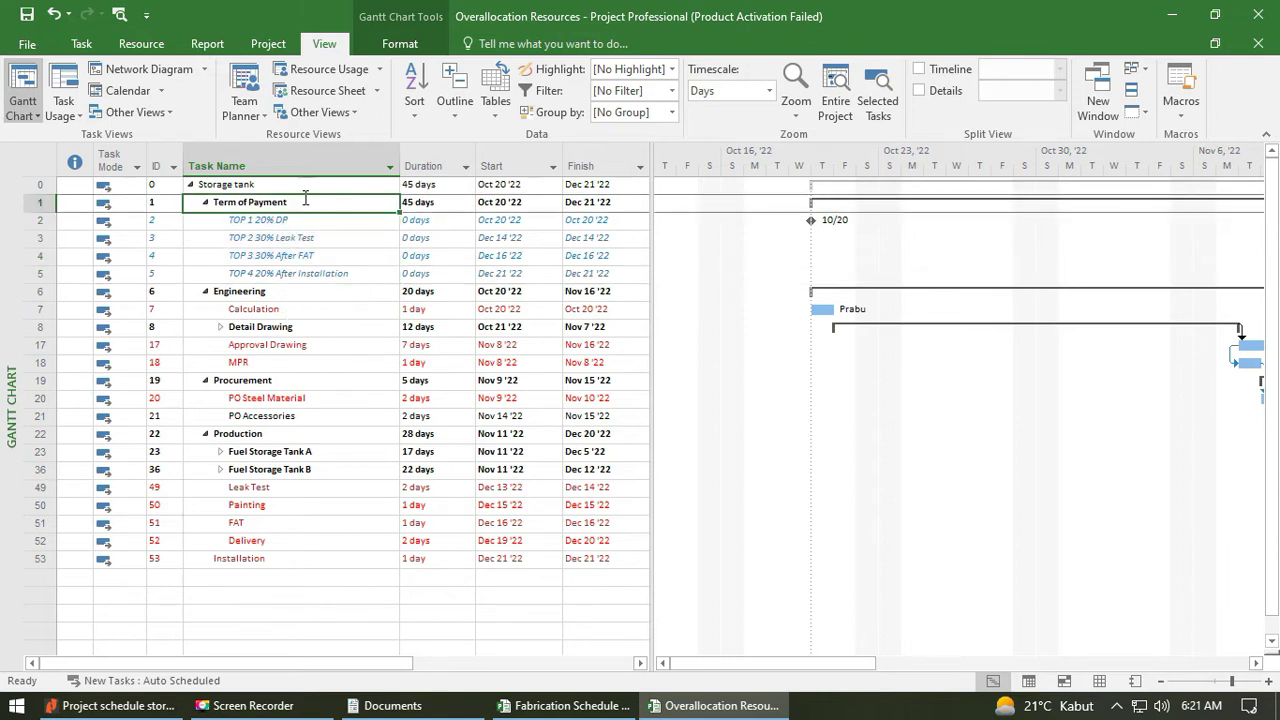
pyautogui.click(308, 184)
pyautogui.click(314, 291)
pyautogui.click(286, 489)
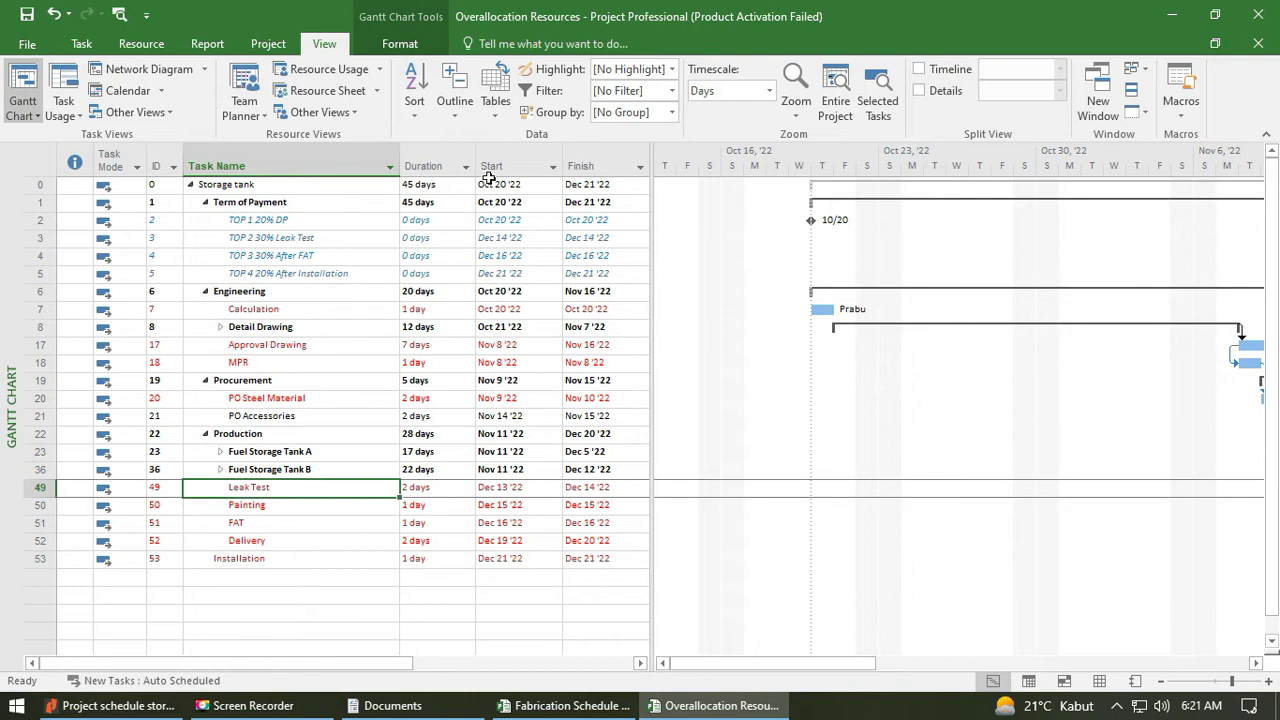
# Switch to the Fabrication Schedule plan and examine how its summary, critical and milestone tasks are formatted.
pyautogui.click(565, 705)
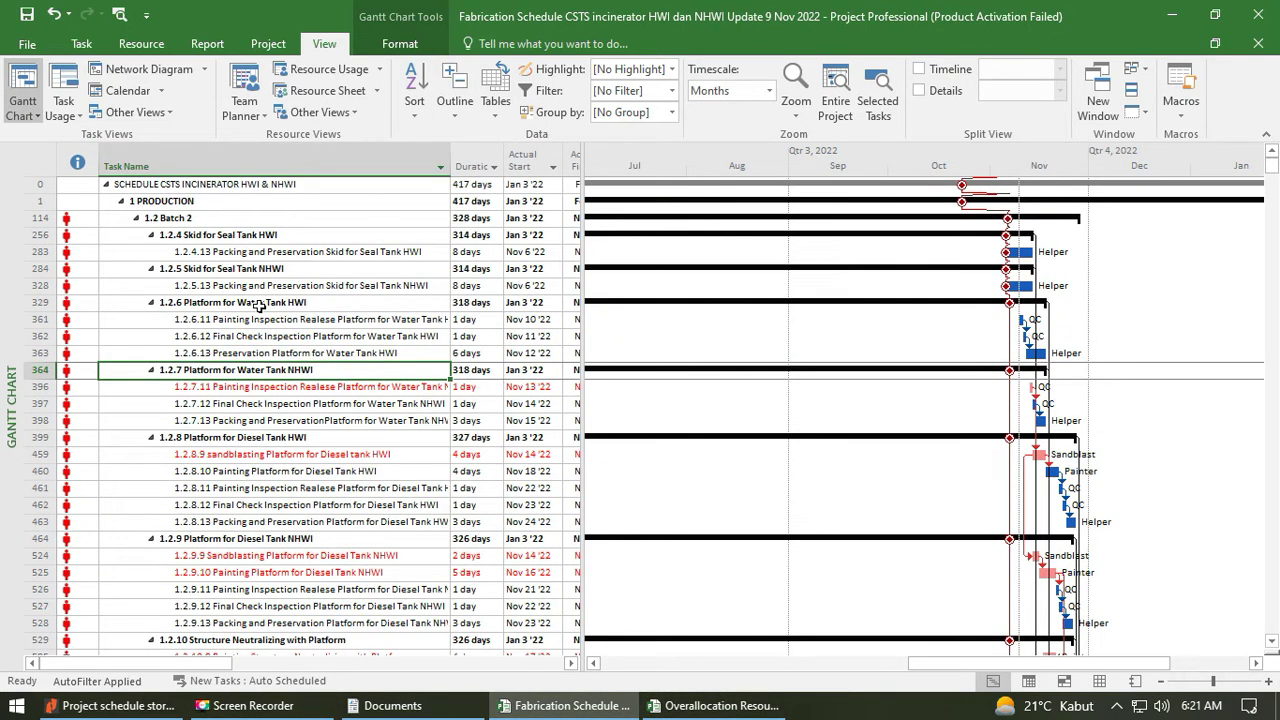
pyautogui.click(259, 234)
pyautogui.click(304, 387)
pyautogui.scroll(-8, 359, 408)
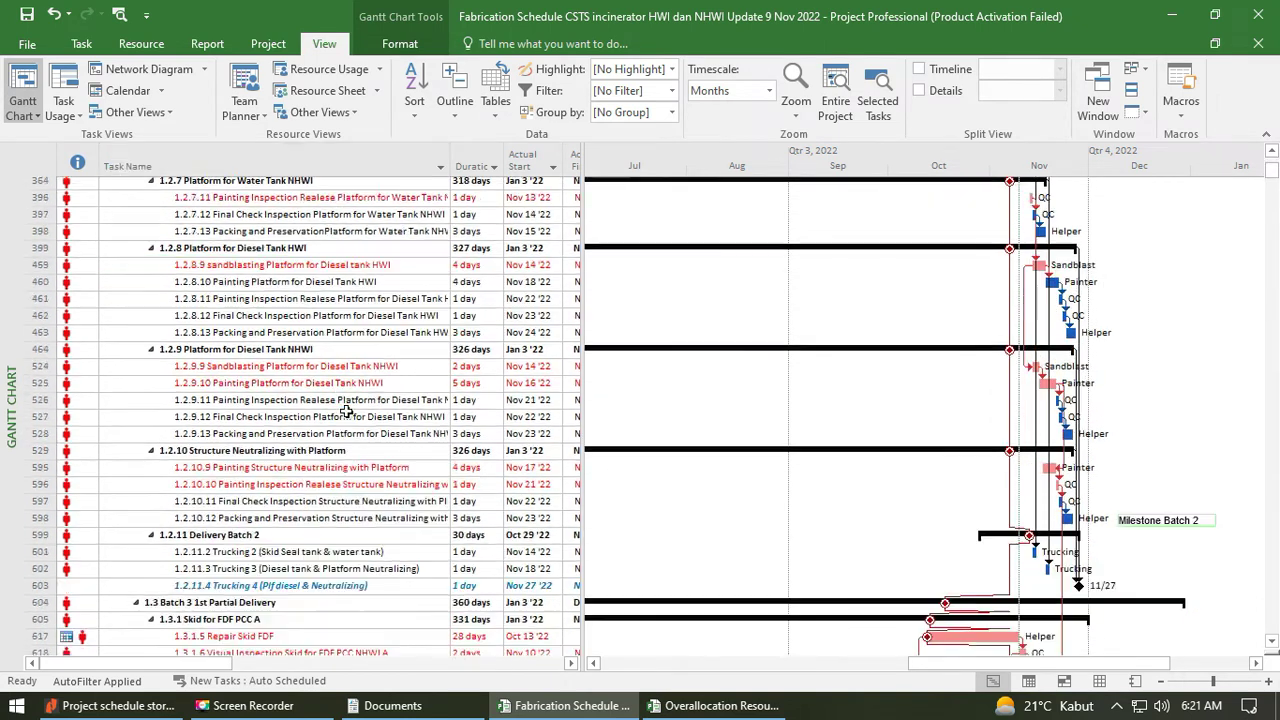
pyautogui.click(341, 369)
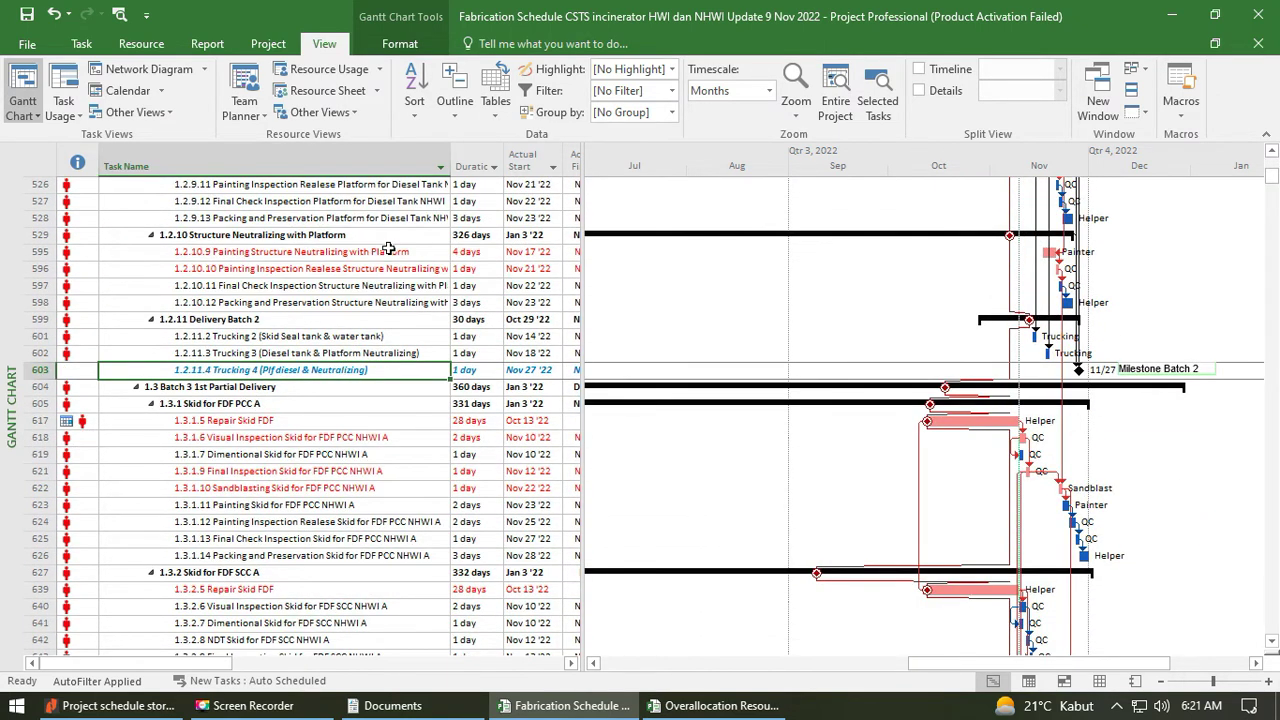
pyautogui.click(388, 251)
pyautogui.scroll(8, 395, 250)
# Return to the Overallocation Resources plan and expand the outline to all subtasks.
pyautogui.hotkey('alt', 'Tab')
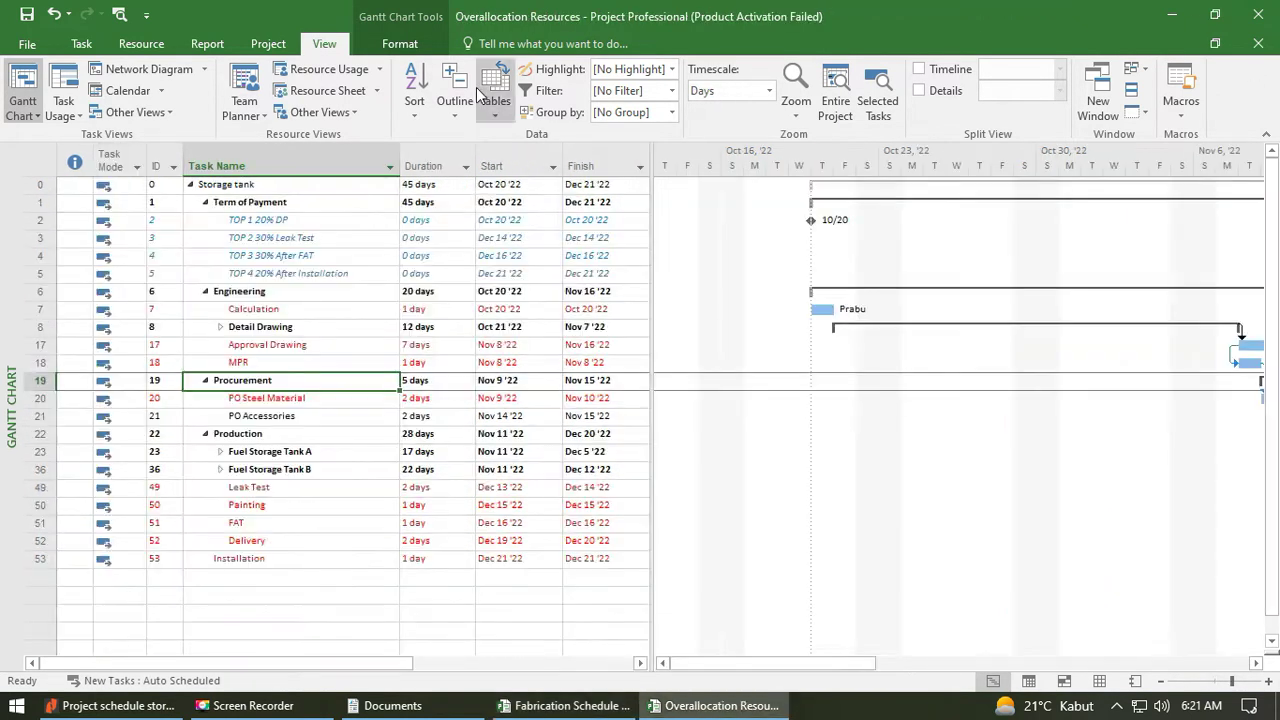
pyautogui.click(455, 100)
pyautogui.click(485, 180)
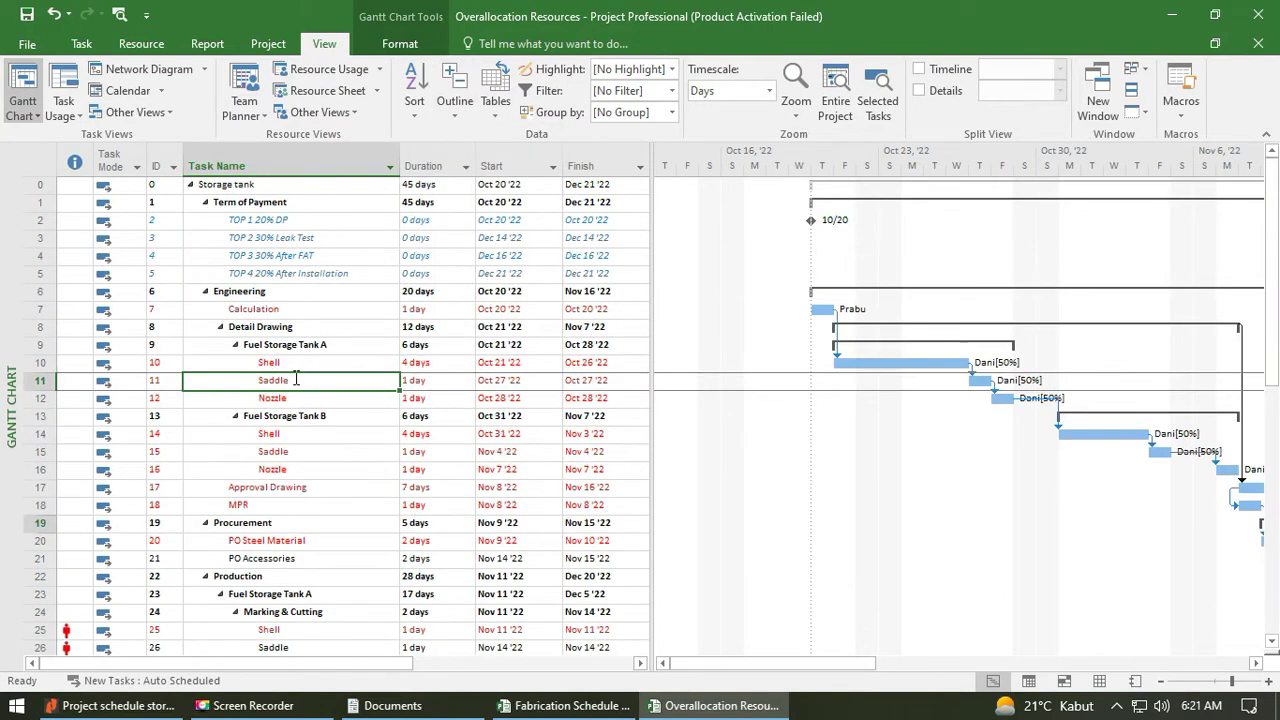
pyautogui.click(278, 273)
# Review the changeable items and background patterns available in the text styles, and close the dialog.
pyautogui.click(399, 43)
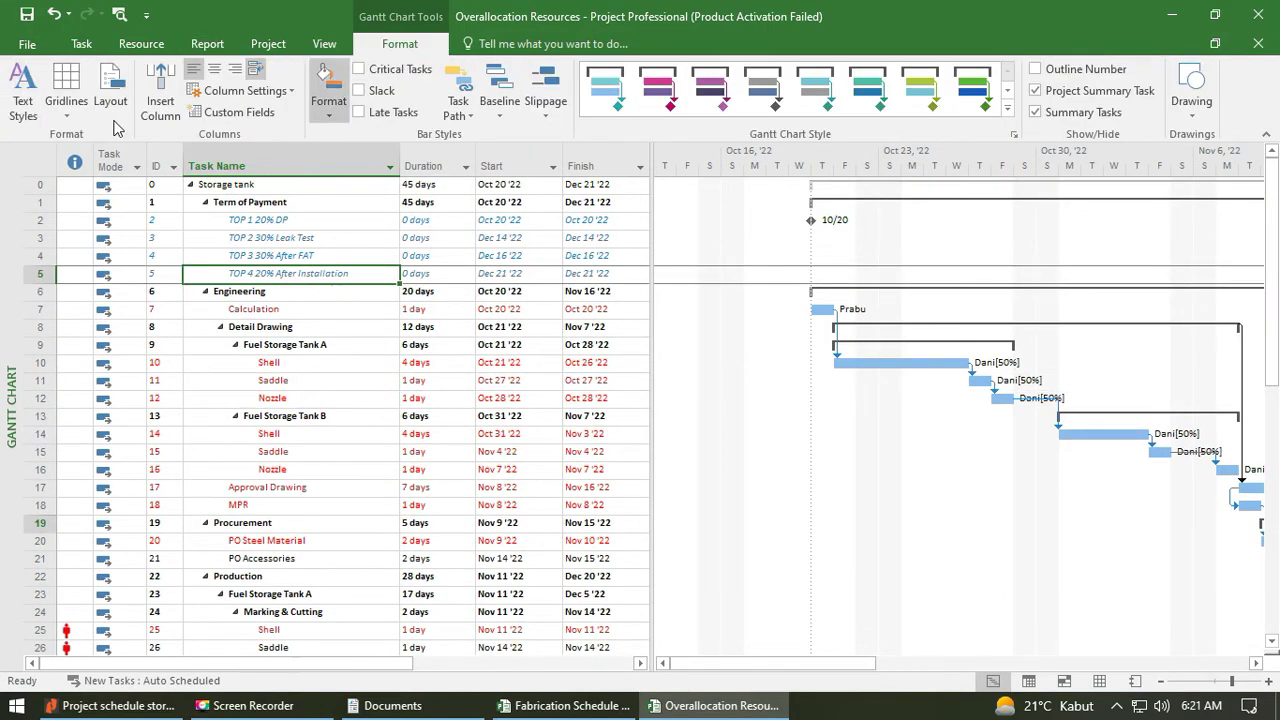
pyautogui.click(30, 92)
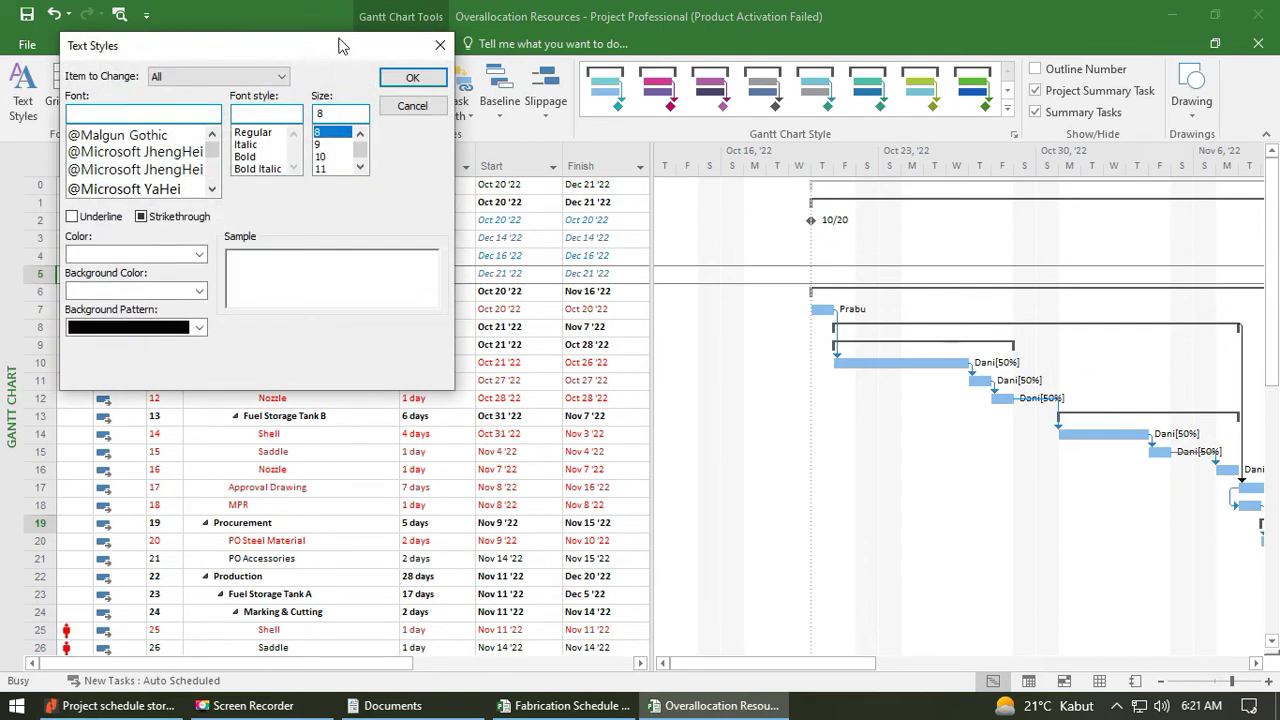
pyautogui.moveTo(340, 42); pyautogui.dragTo(1006, 210)
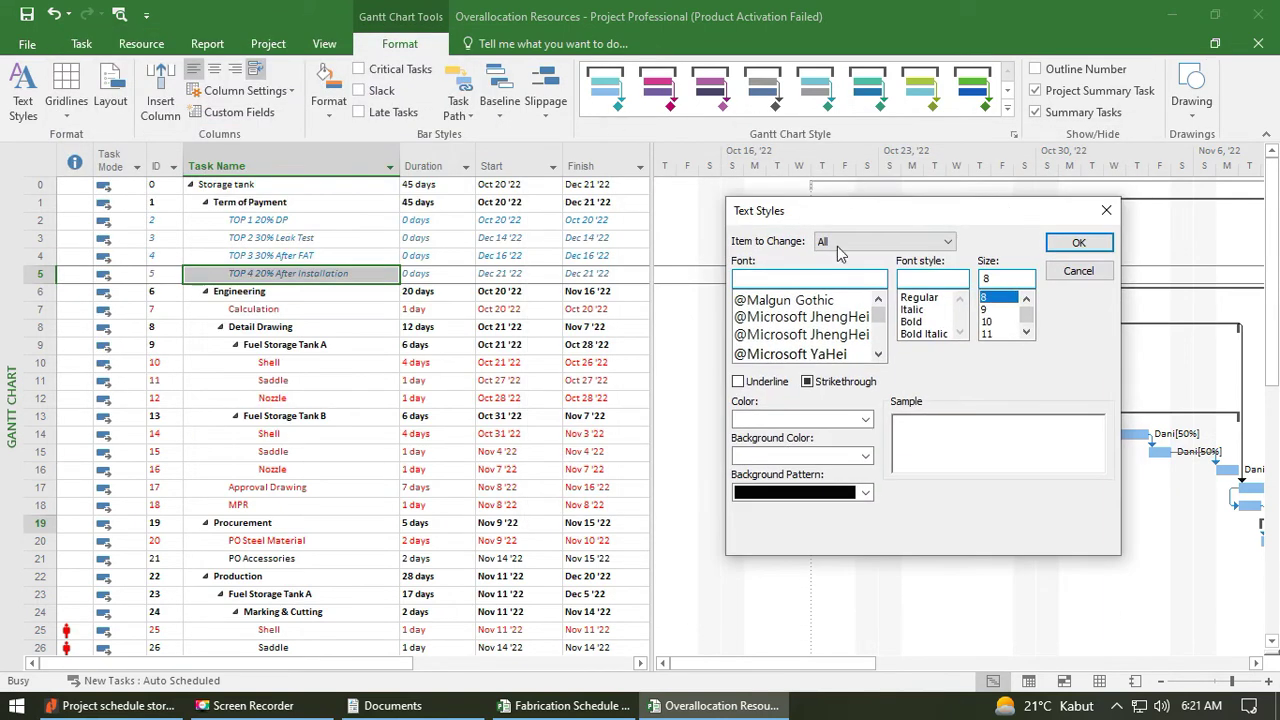
pyautogui.click(885, 241)
pyautogui.click(1035, 405)
pyautogui.click(885, 241)
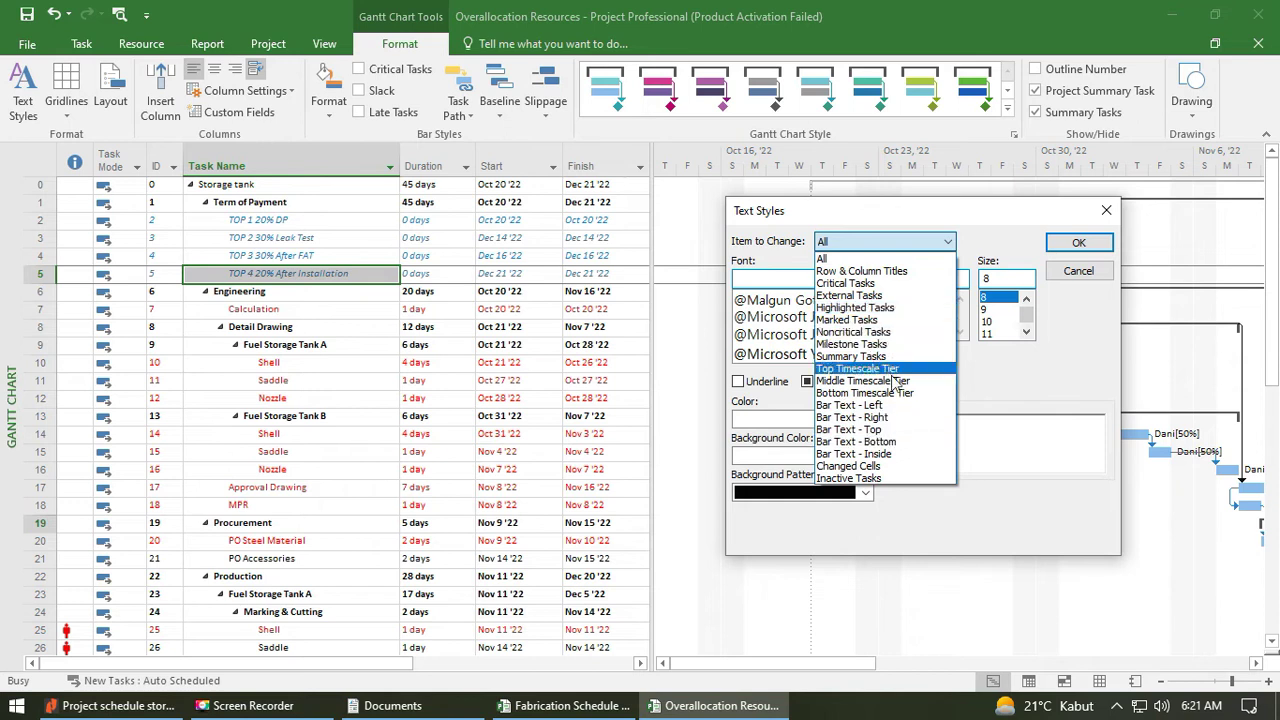
pyautogui.click(805, 298)
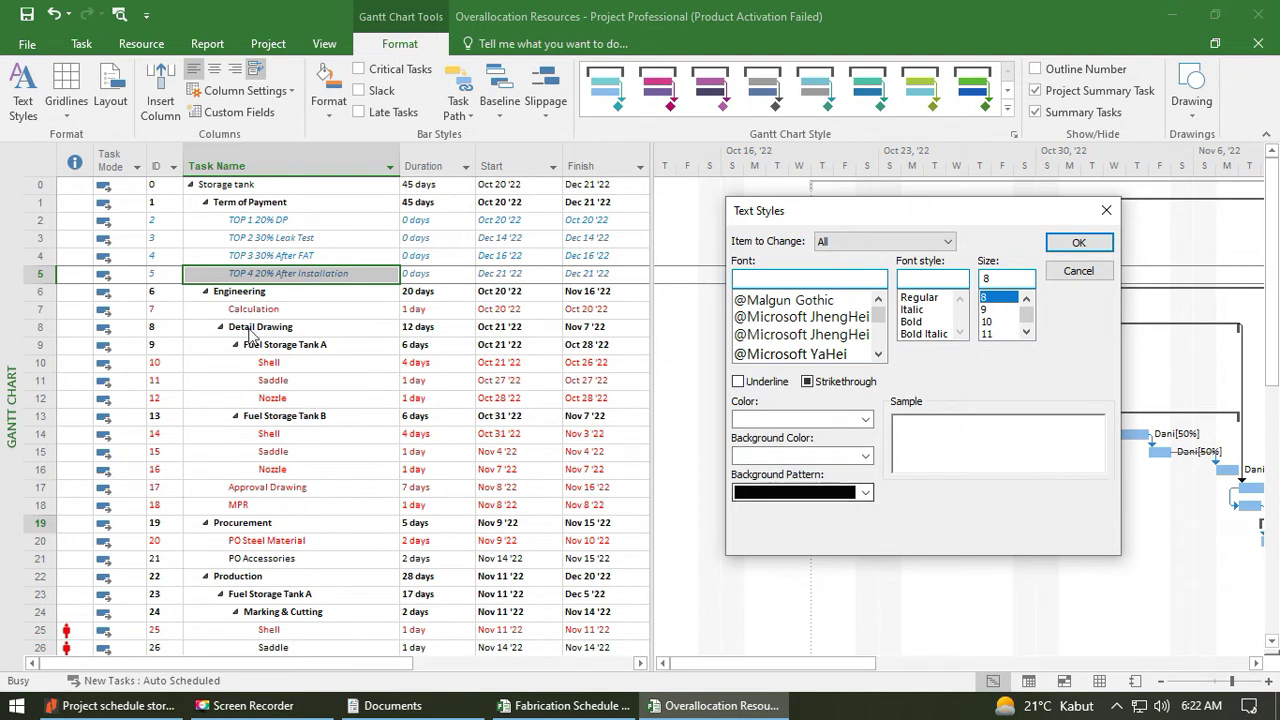
pyautogui.click(850, 492)
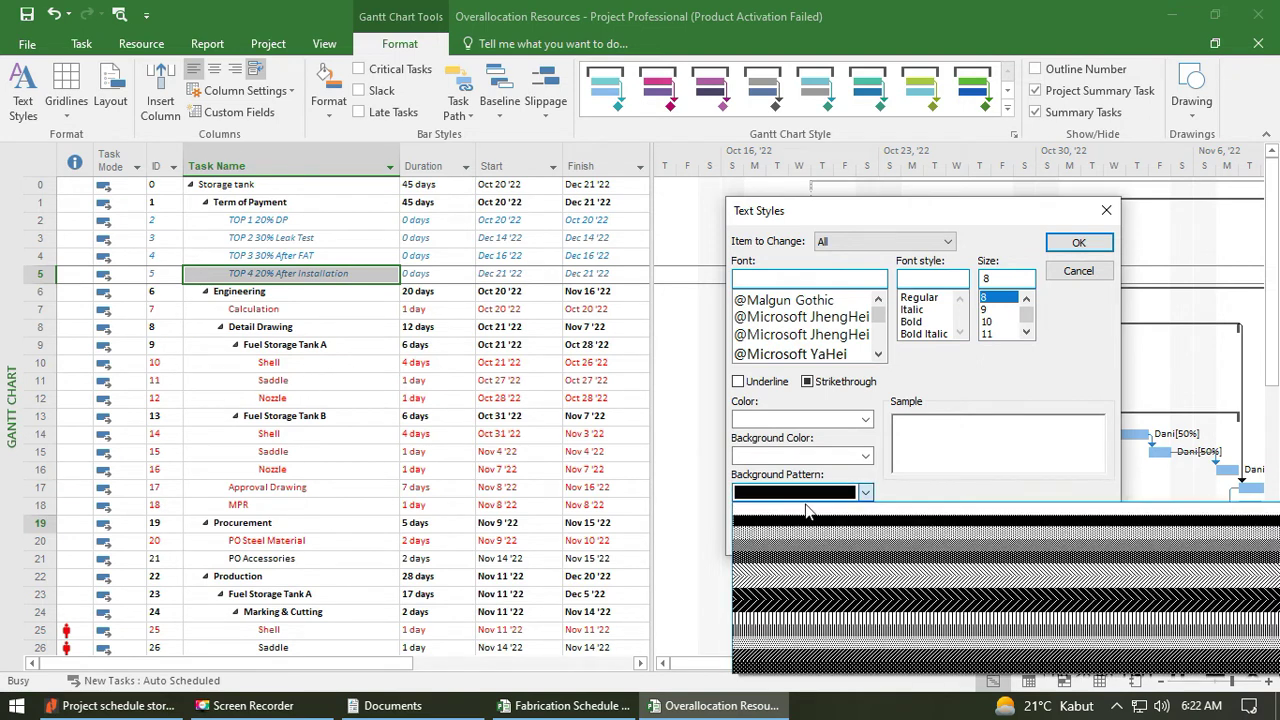
pyautogui.click(948, 498)
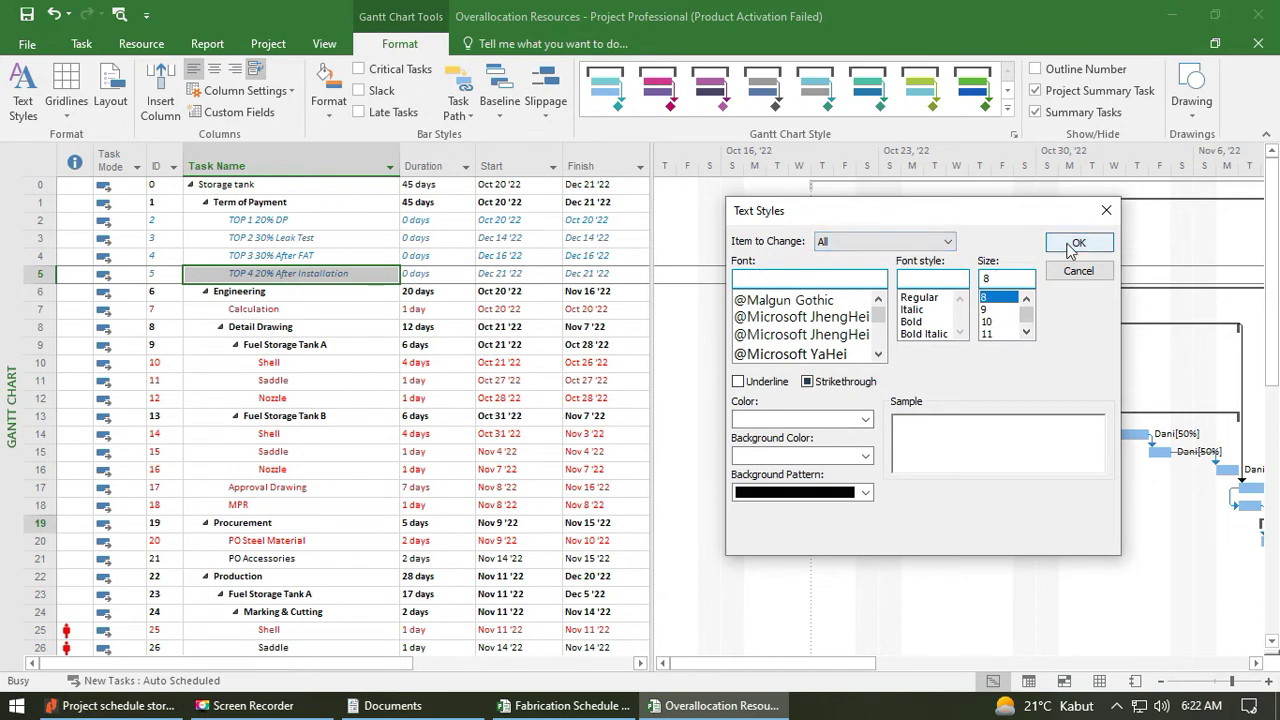
pyautogui.click(1097, 250)
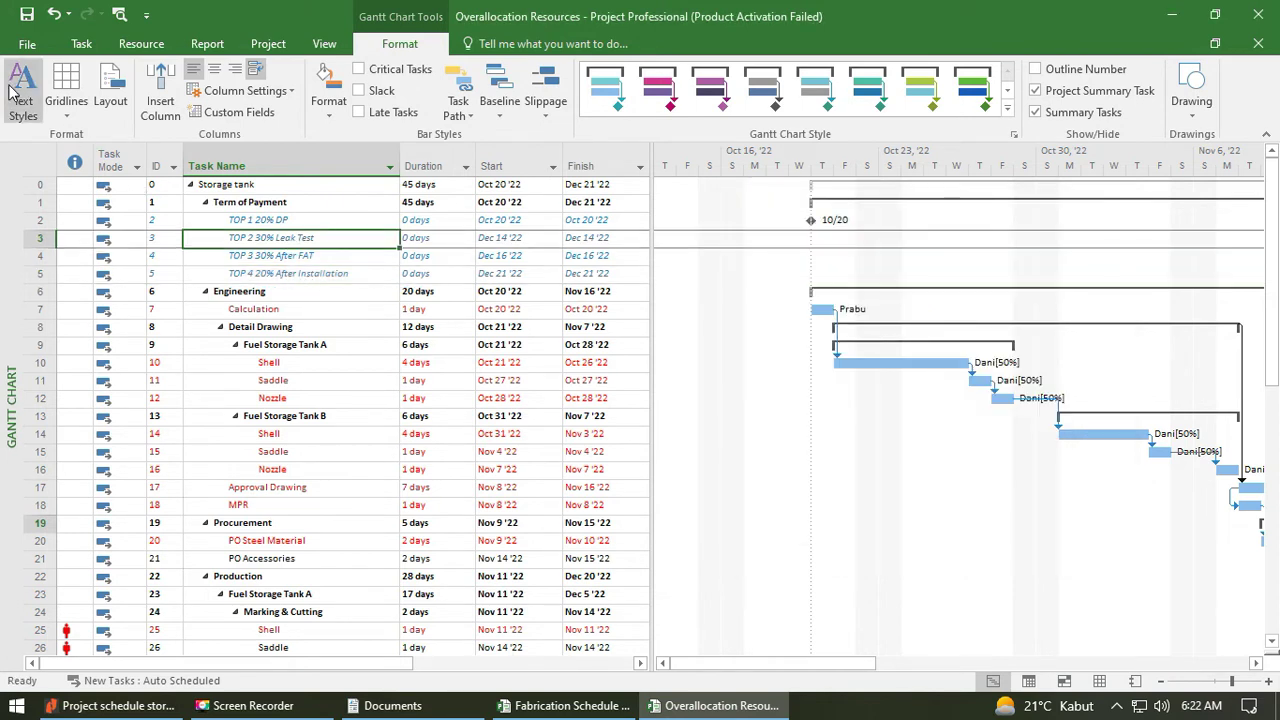
pyautogui.click(287, 367)
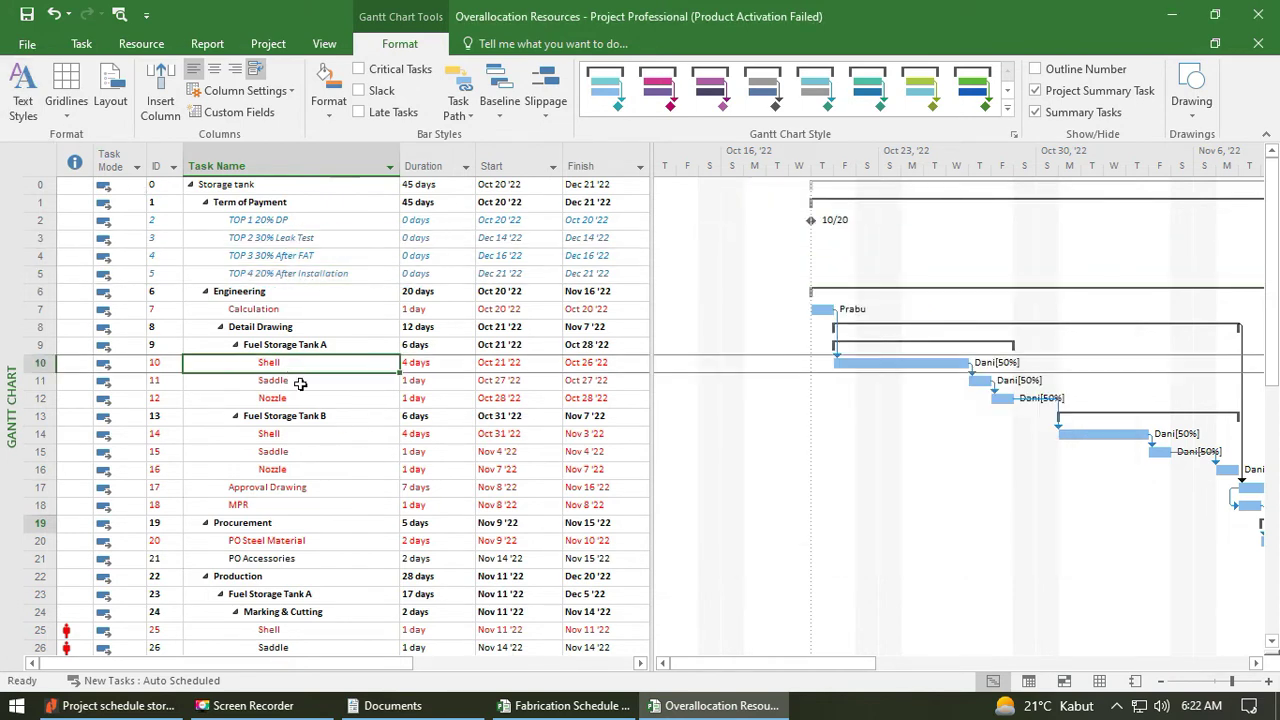
# Set the Gantt Rows gridlines to a solid line type.
pyautogui.click(66, 105)
pyautogui.click(95, 136)
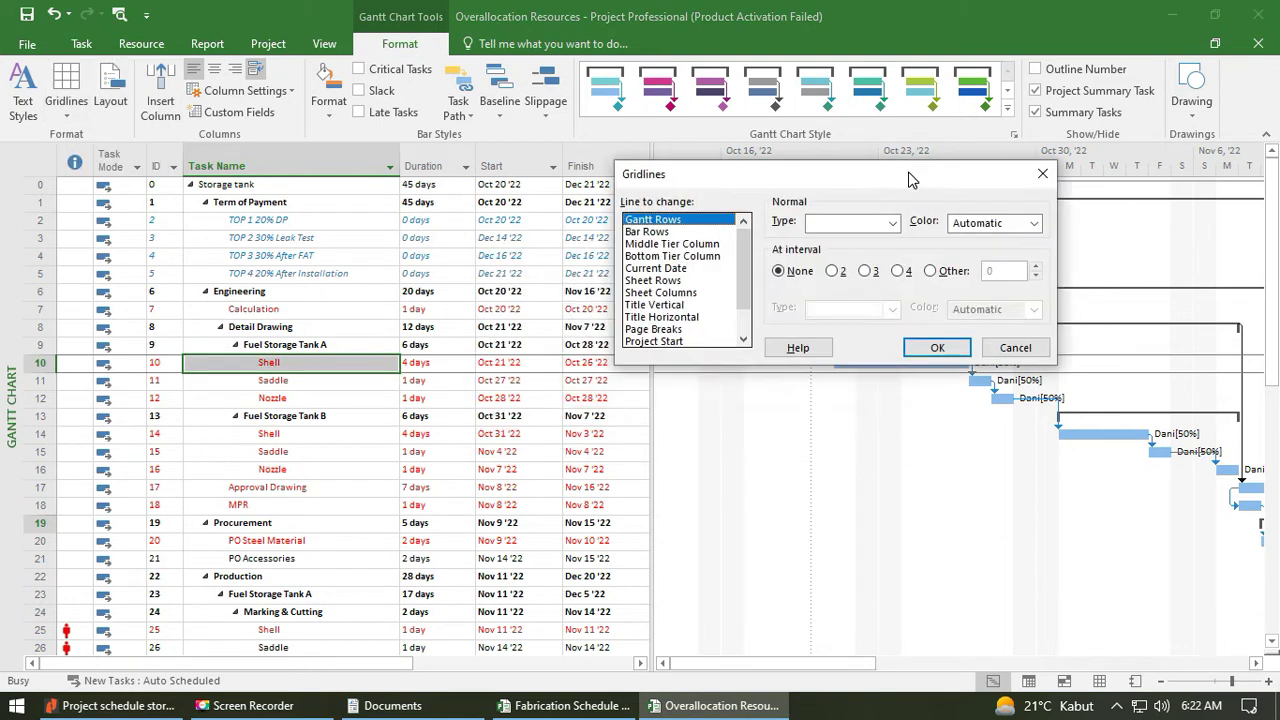
pyautogui.moveTo(905, 178); pyautogui.dragTo(437, 263)
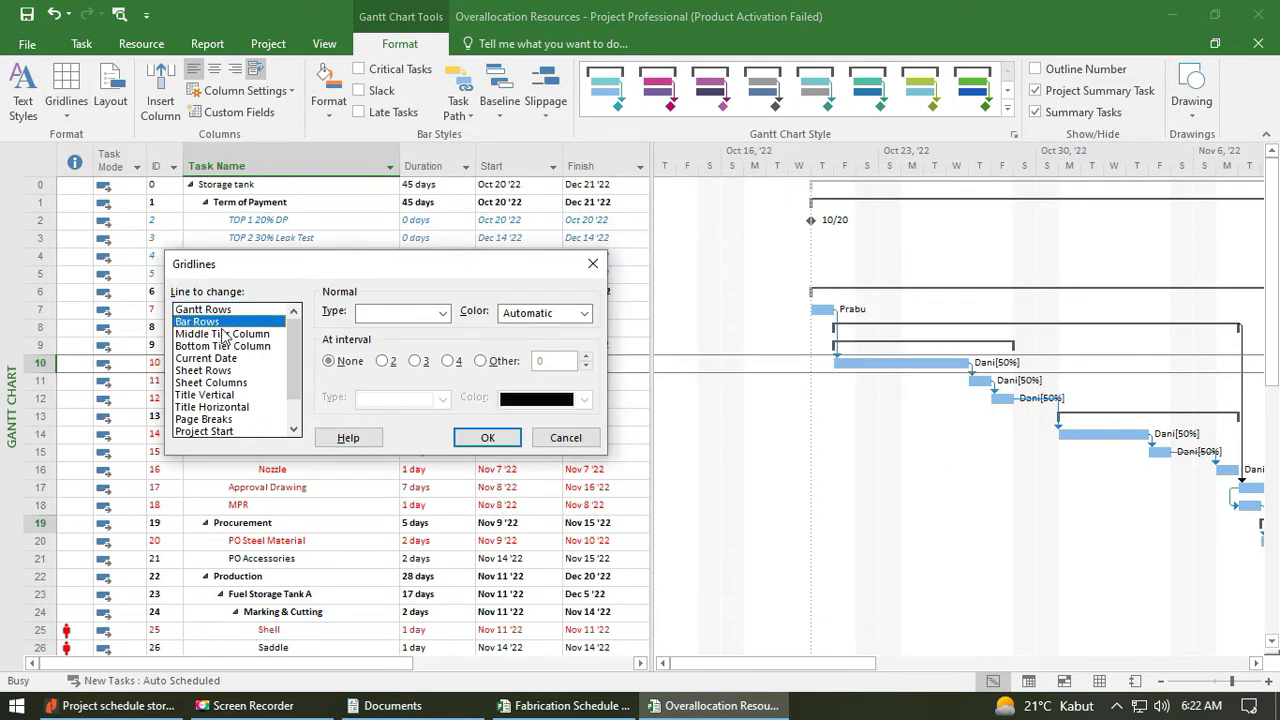
pyautogui.click(442, 313)
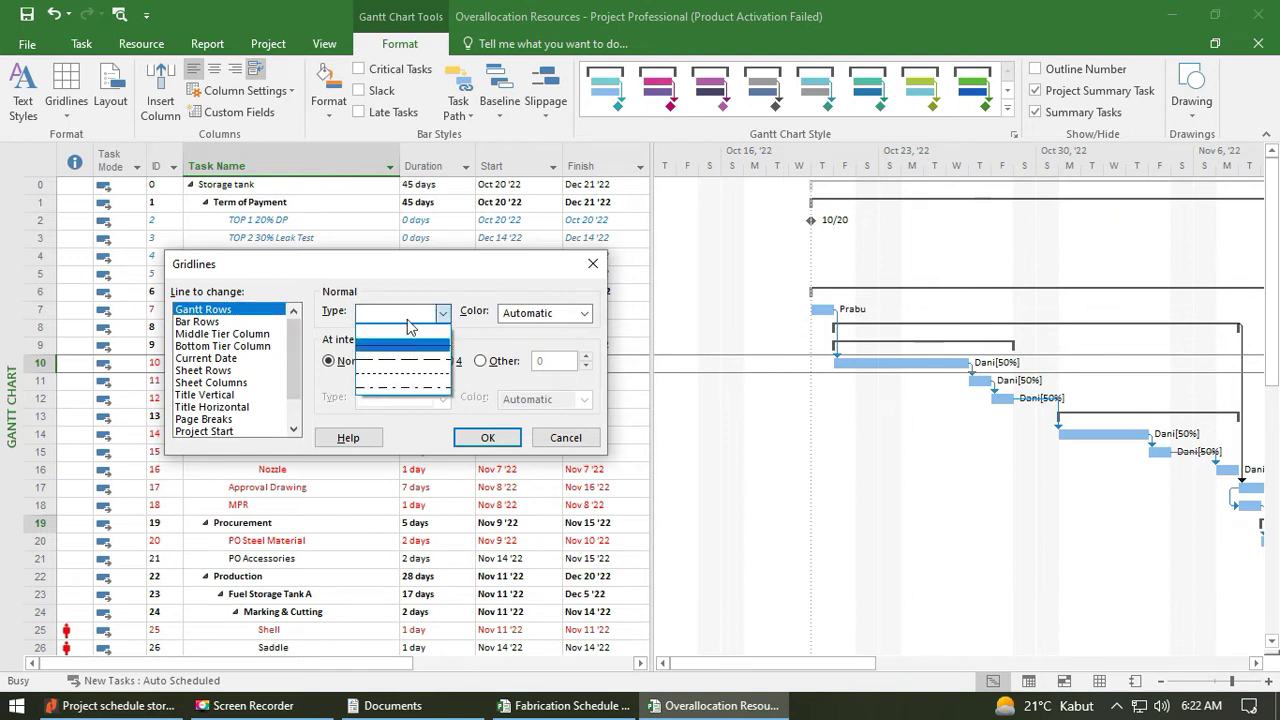
pyautogui.click(464, 268)
pyautogui.moveTo(483, 267); pyautogui.dragTo(502, 245)
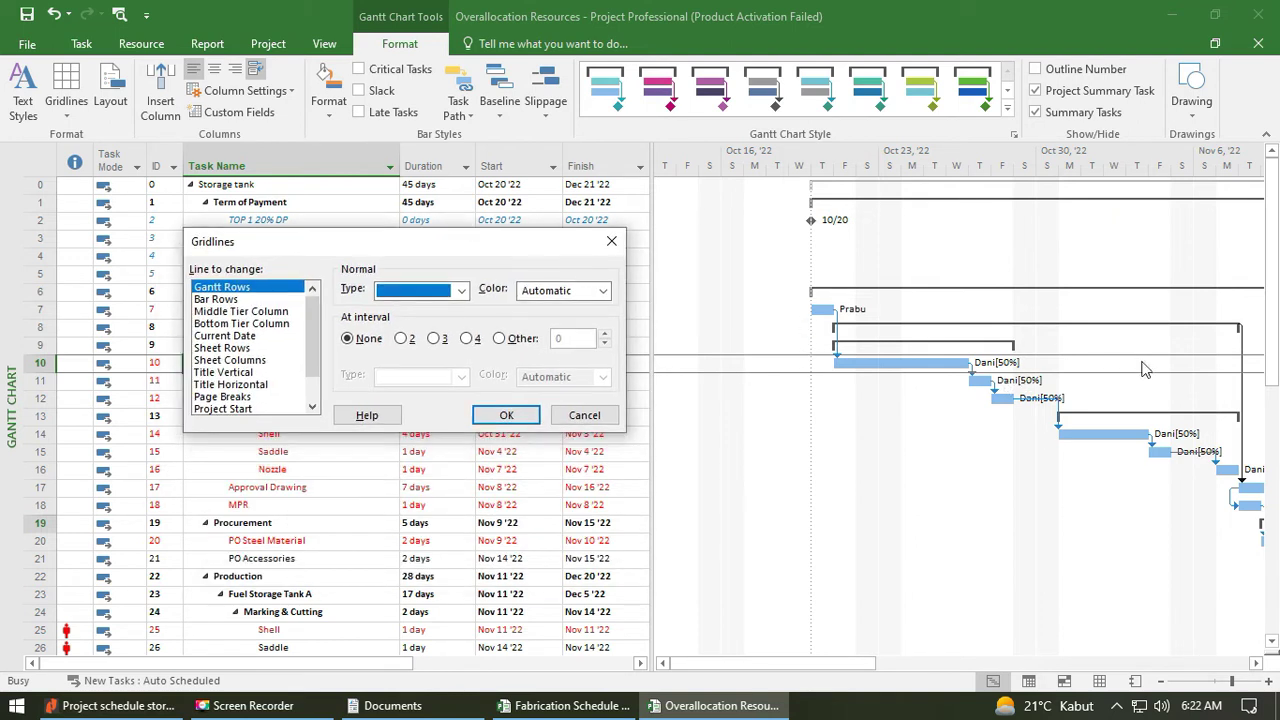
pyautogui.click(241, 290)
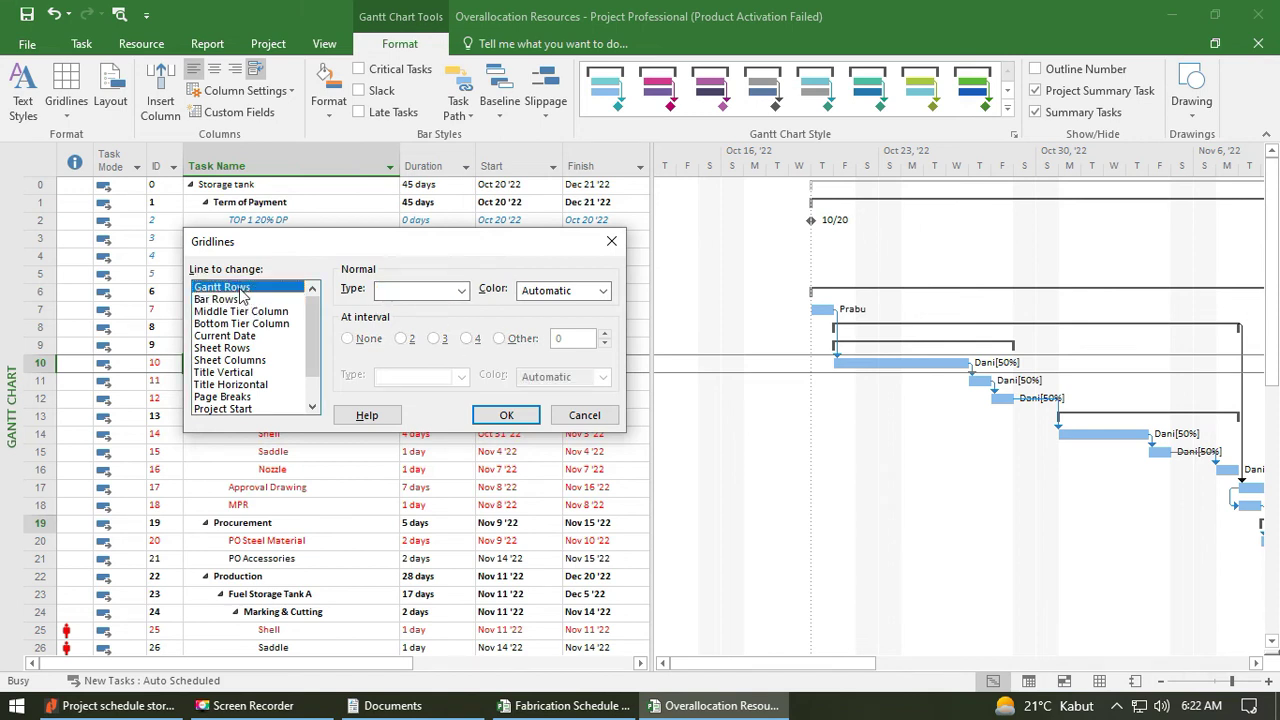
pyautogui.click(461, 290)
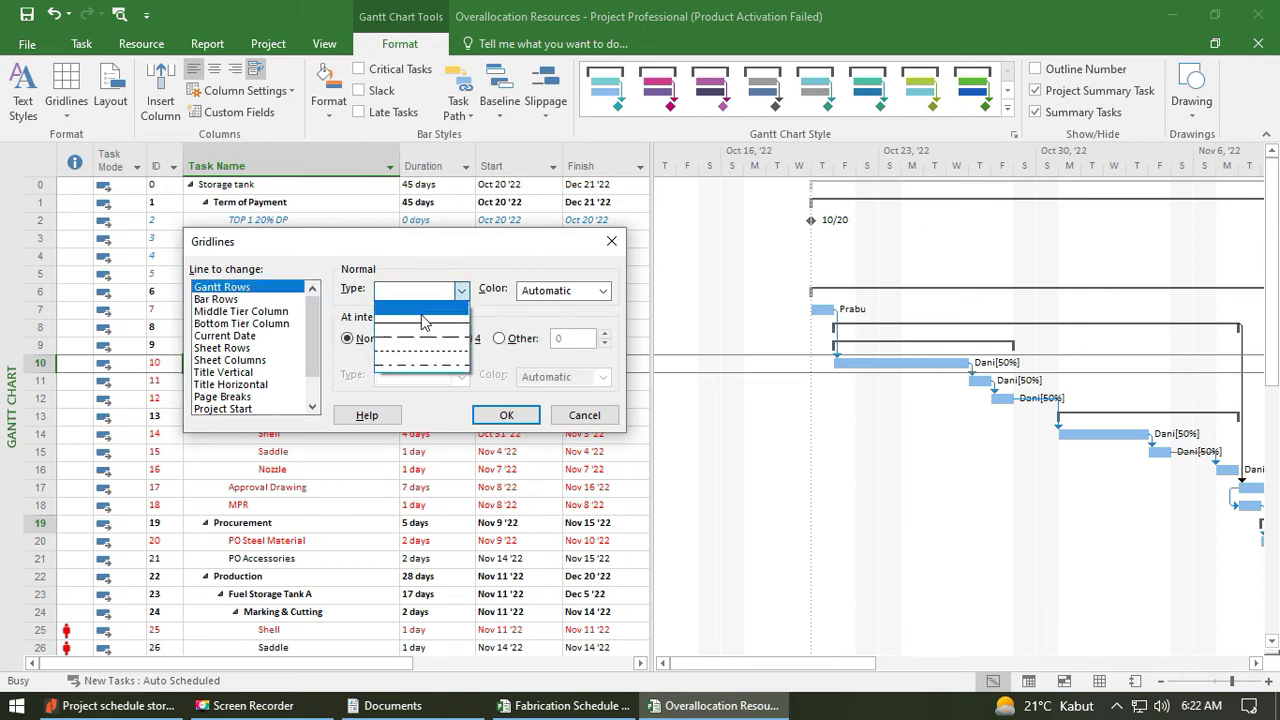
pyautogui.click(416, 321)
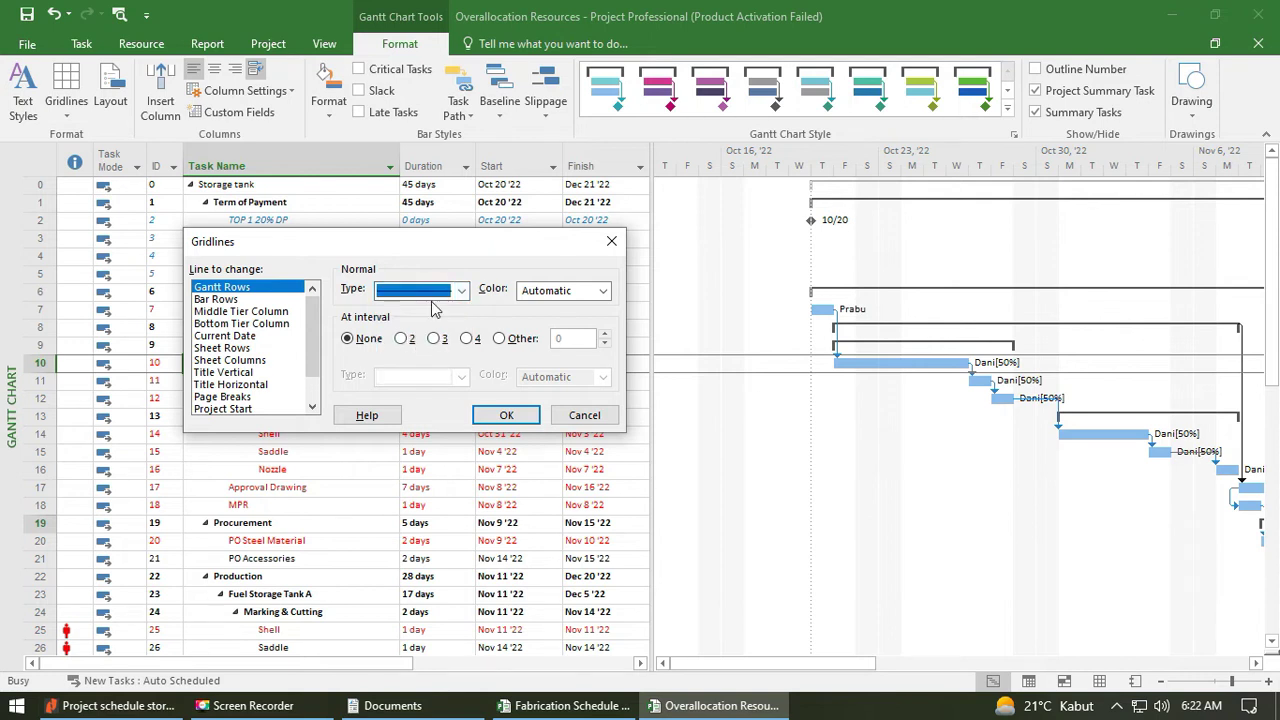
# Color the Gantt row gridlines red, set their interval to 2 and apply the change.
pyautogui.click(588, 290)
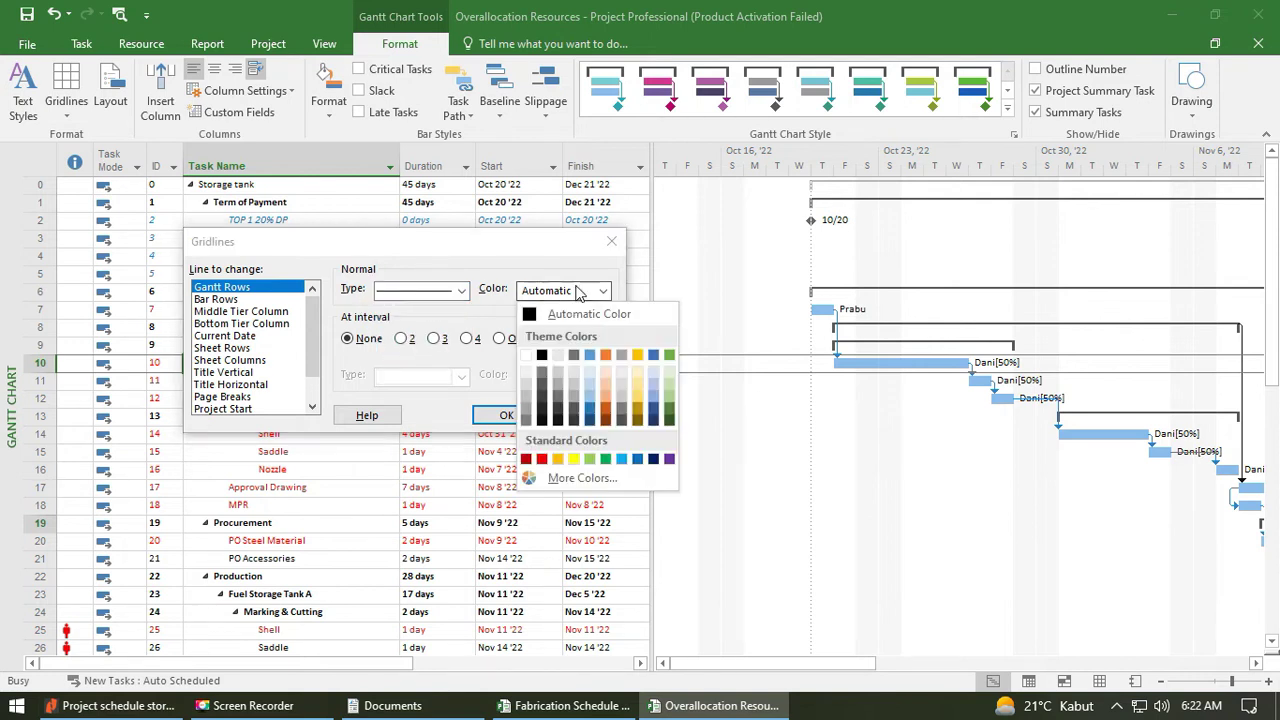
pyautogui.click(543, 460)
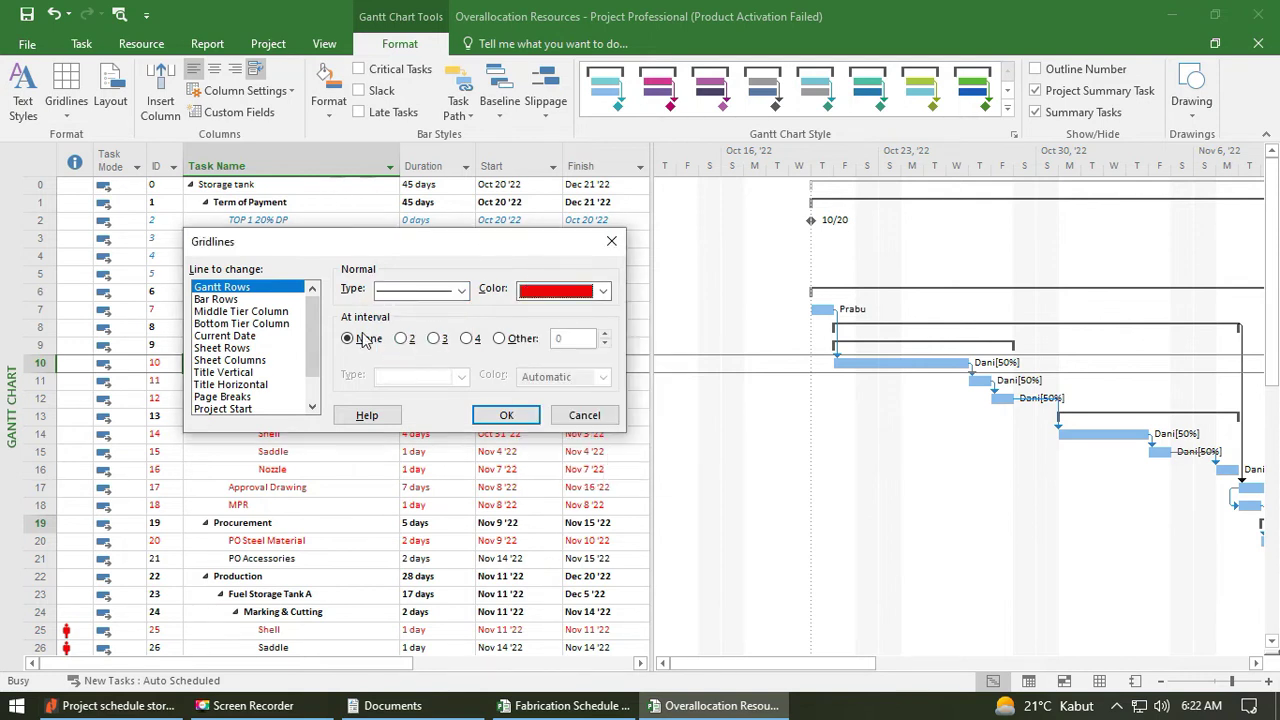
pyautogui.click(402, 340)
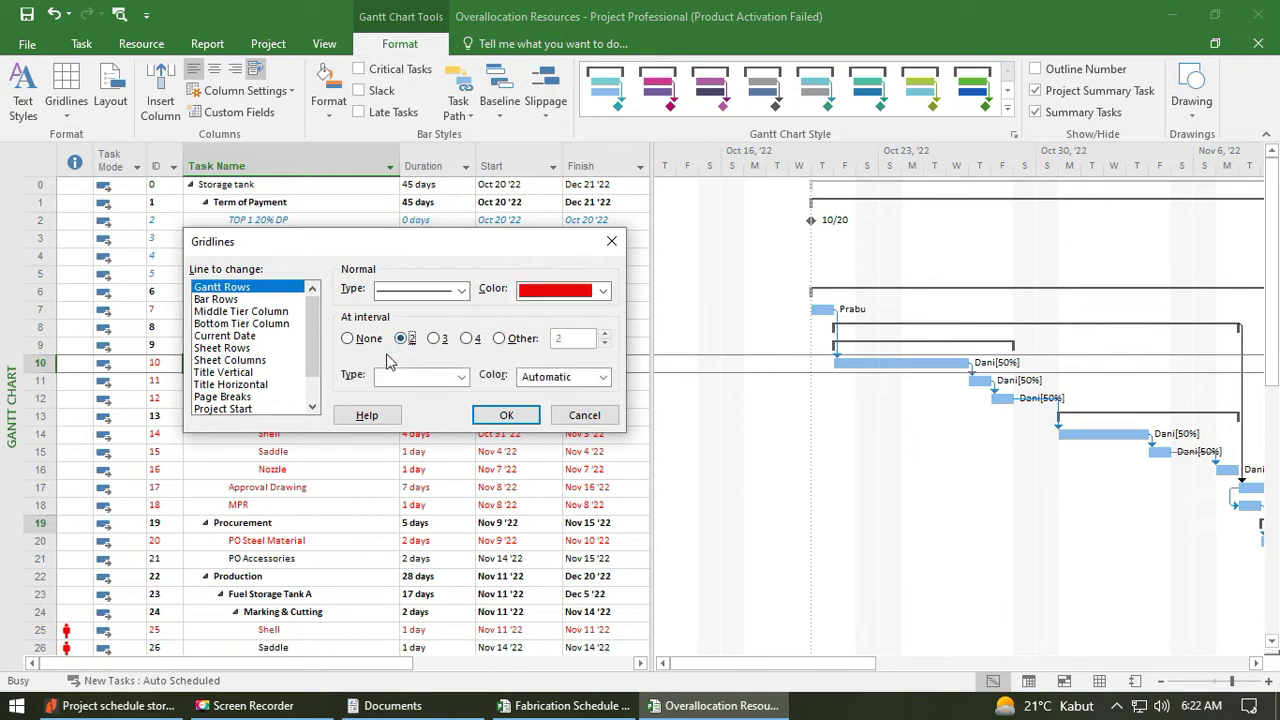
pyautogui.click(507, 416)
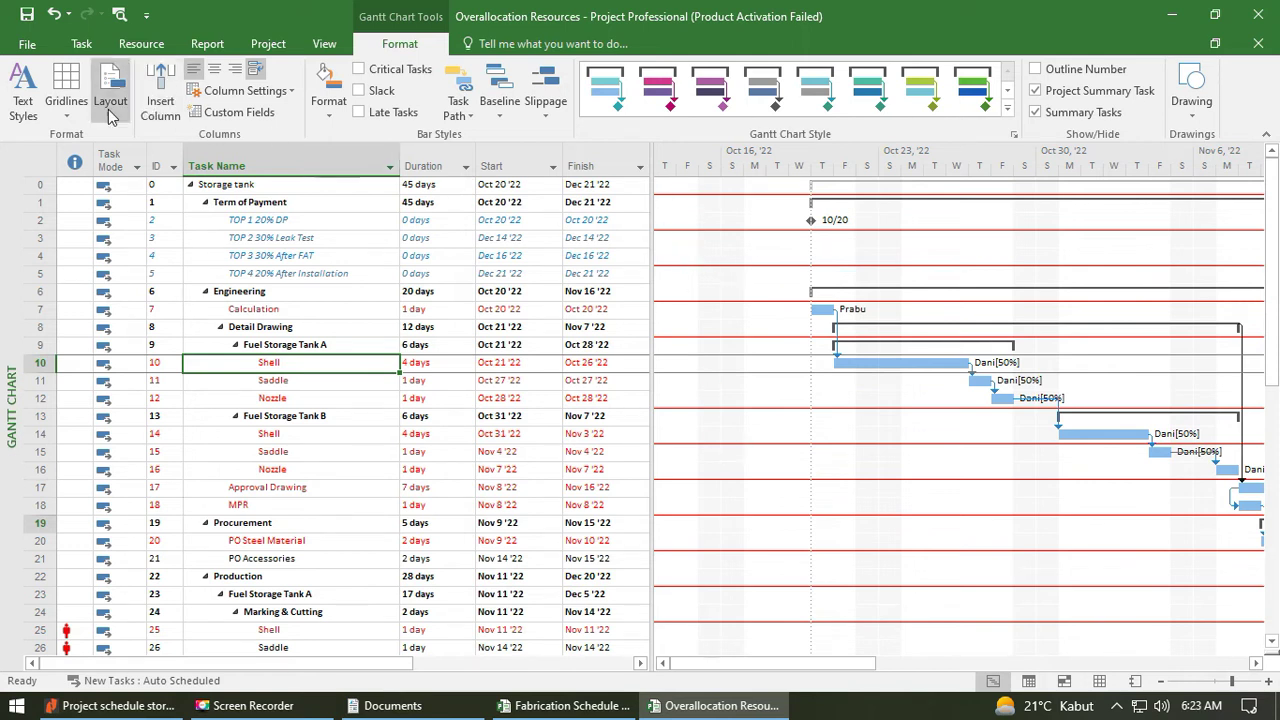
# Remove the Gantt row gridlines by setting their interval to None and their line type to blank.
pyautogui.click(66, 100)
pyautogui.click(110, 140)
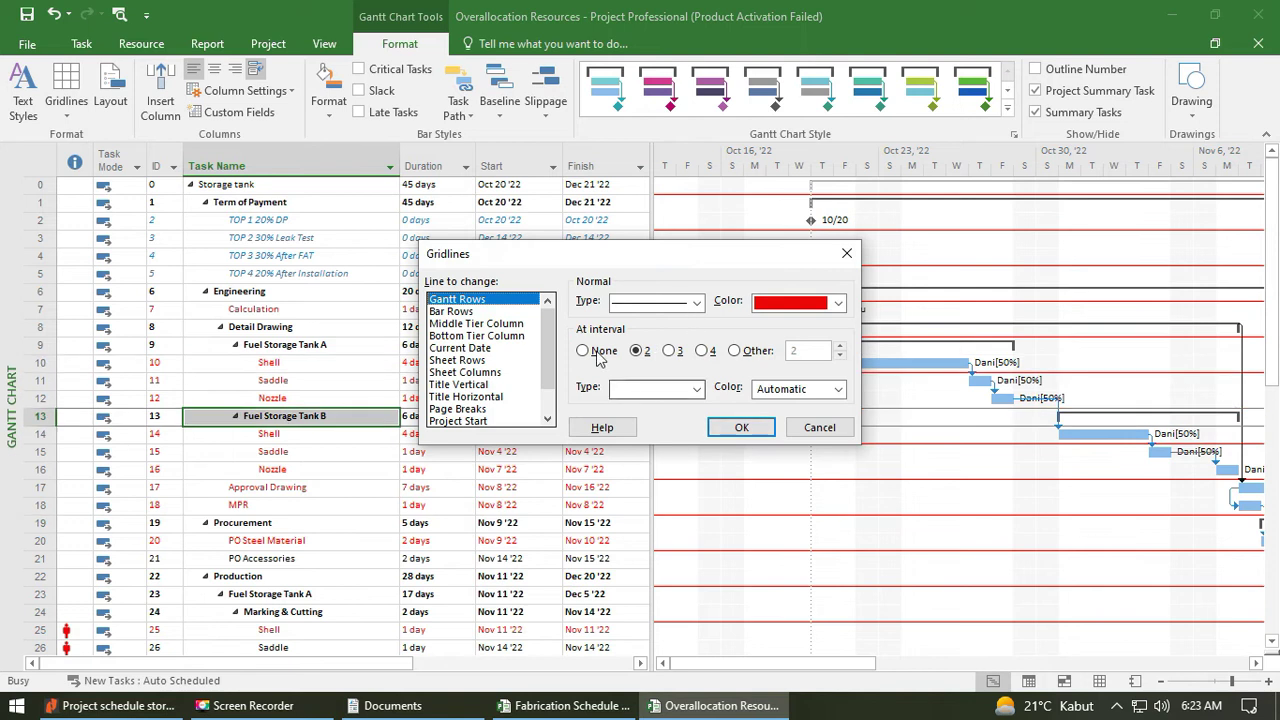
pyautogui.click(600, 351)
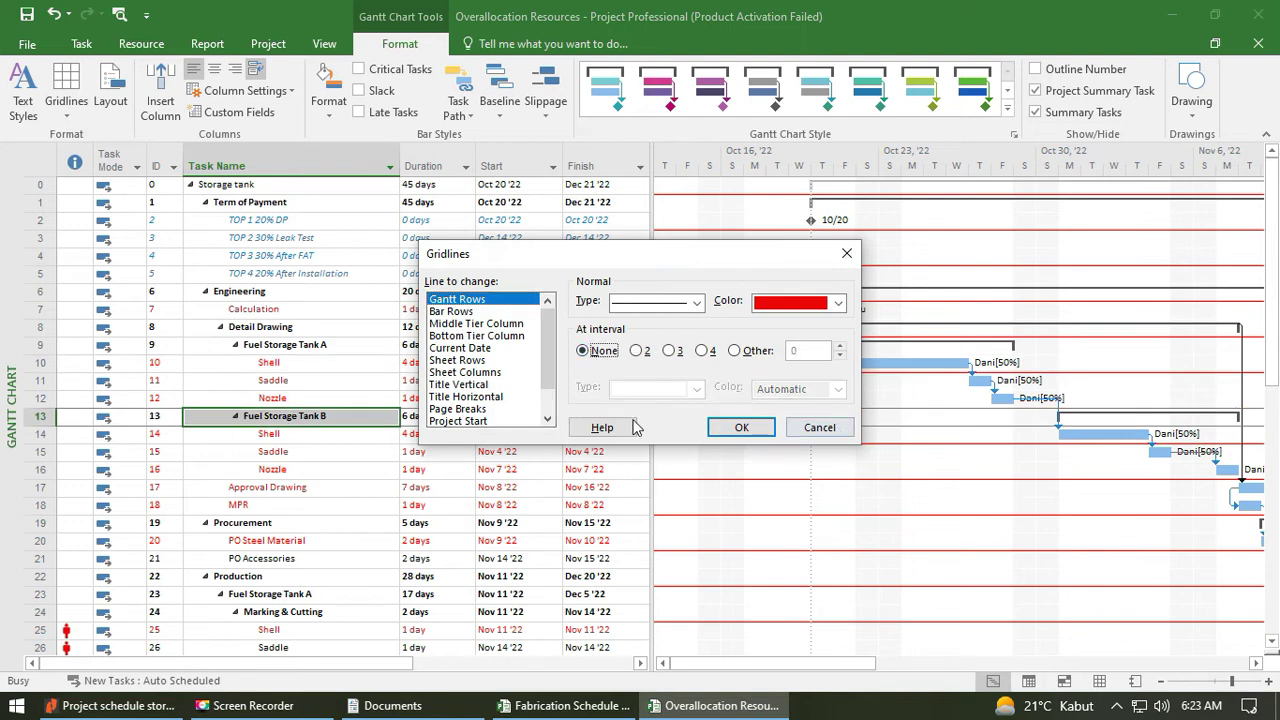
pyautogui.click(697, 303)
pyautogui.click(656, 324)
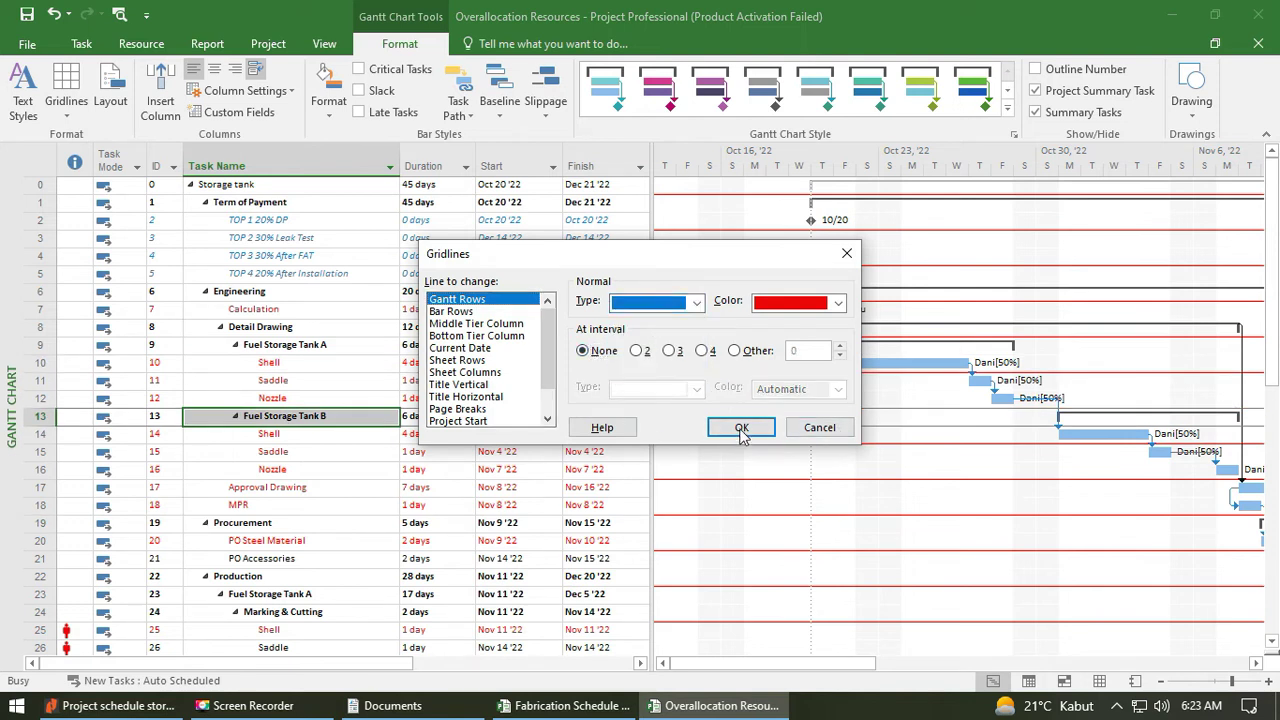
pyautogui.click(738, 425)
# Review the gridline settings of the Gantt Rows and Bar Rows against the chart.
pyautogui.click(70, 115)
pyautogui.click(95, 135)
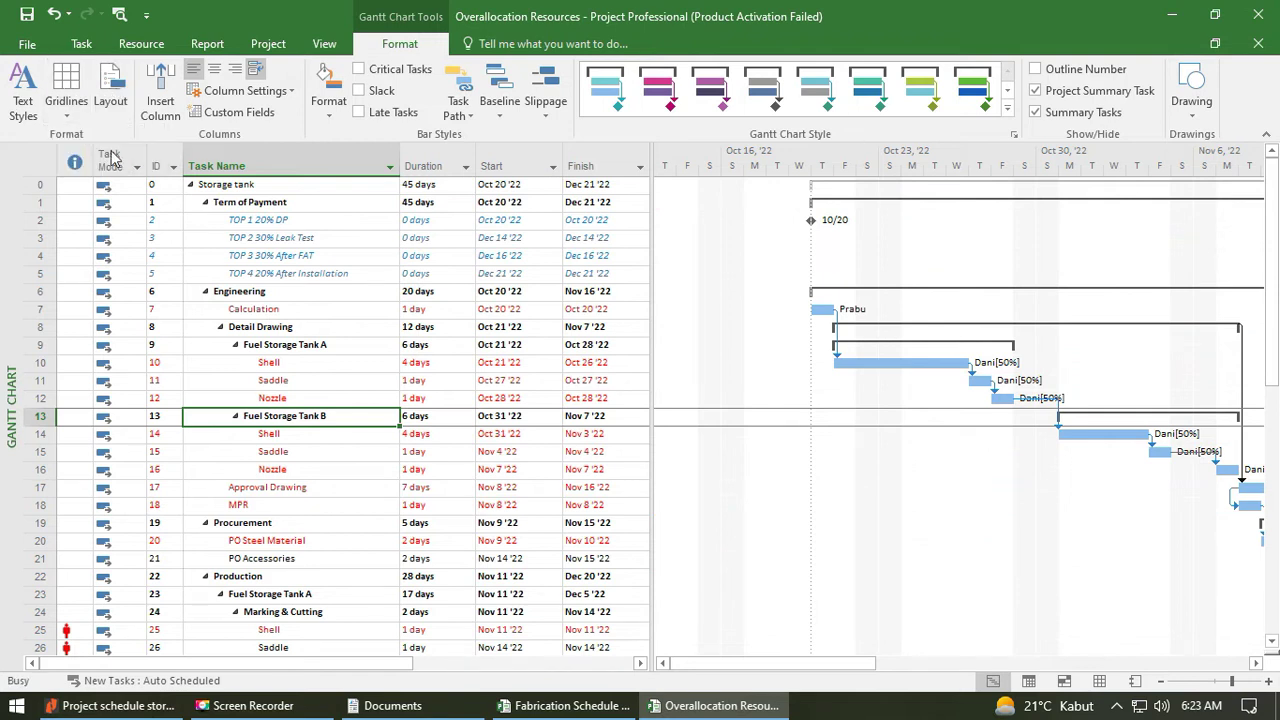
pyautogui.click(468, 311)
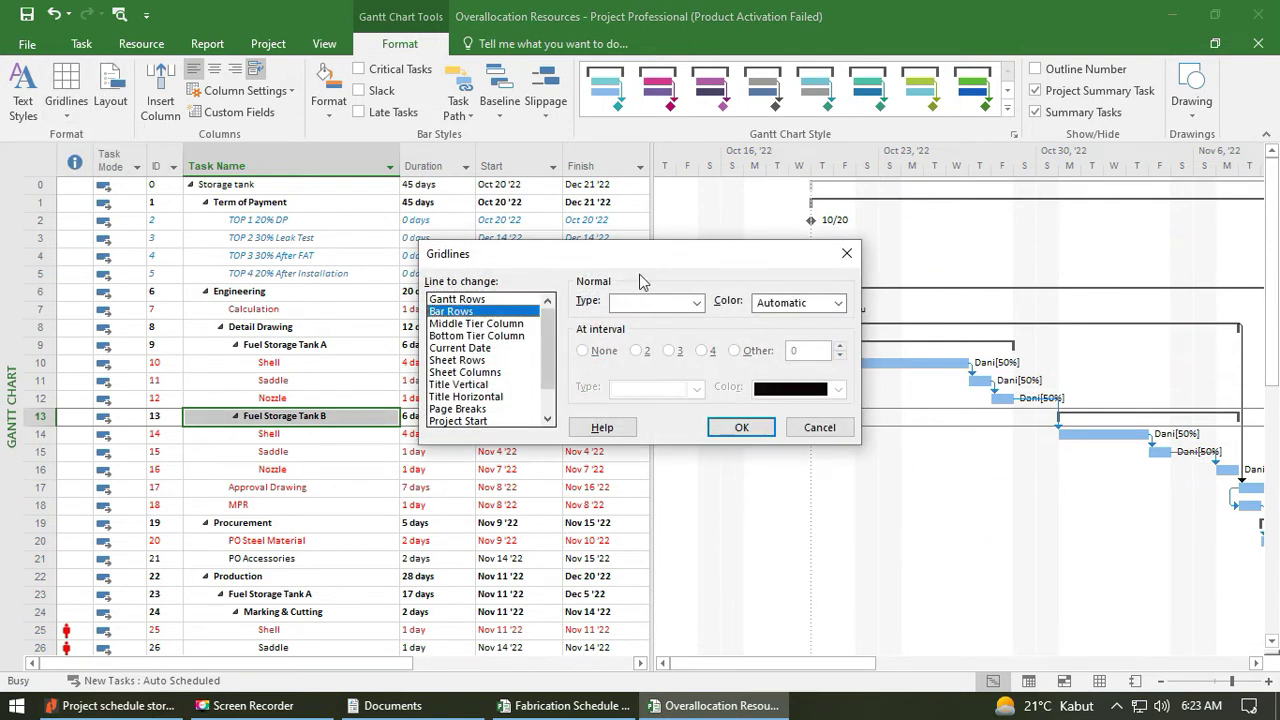
pyautogui.moveTo(641, 262); pyautogui.dragTo(488, 320)
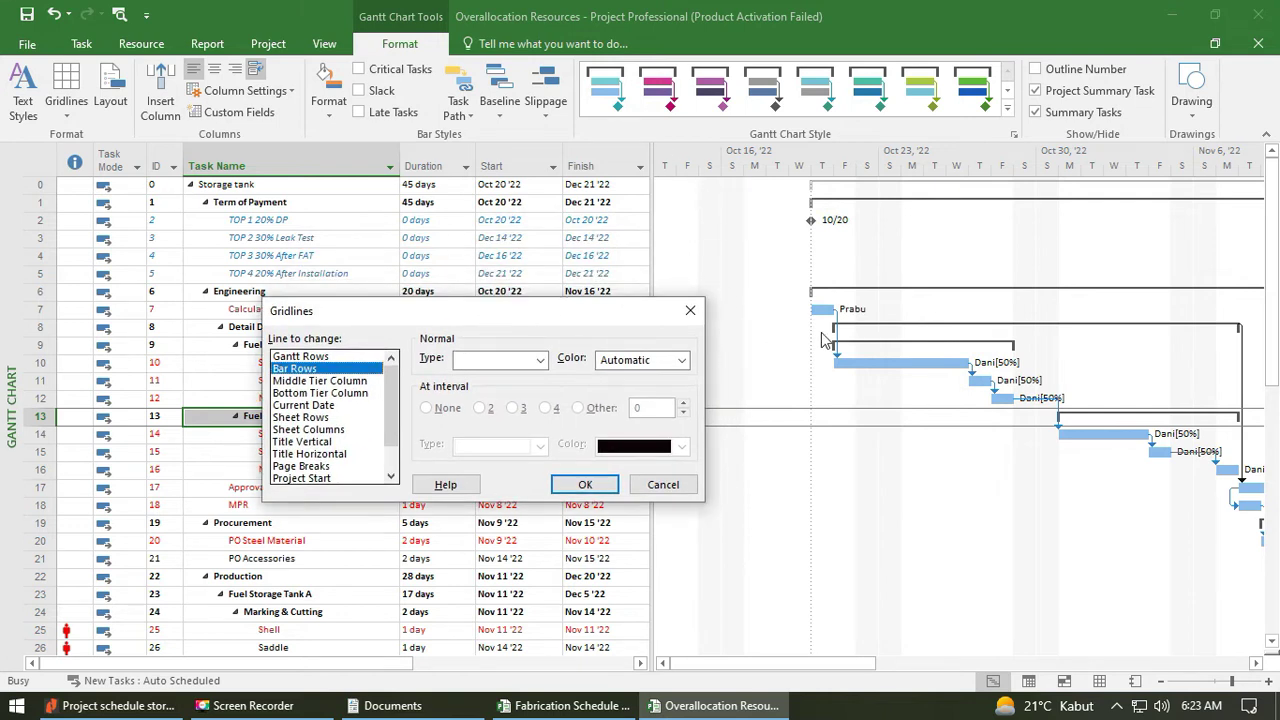
pyautogui.moveTo(446, 317); pyautogui.dragTo(865, 337)
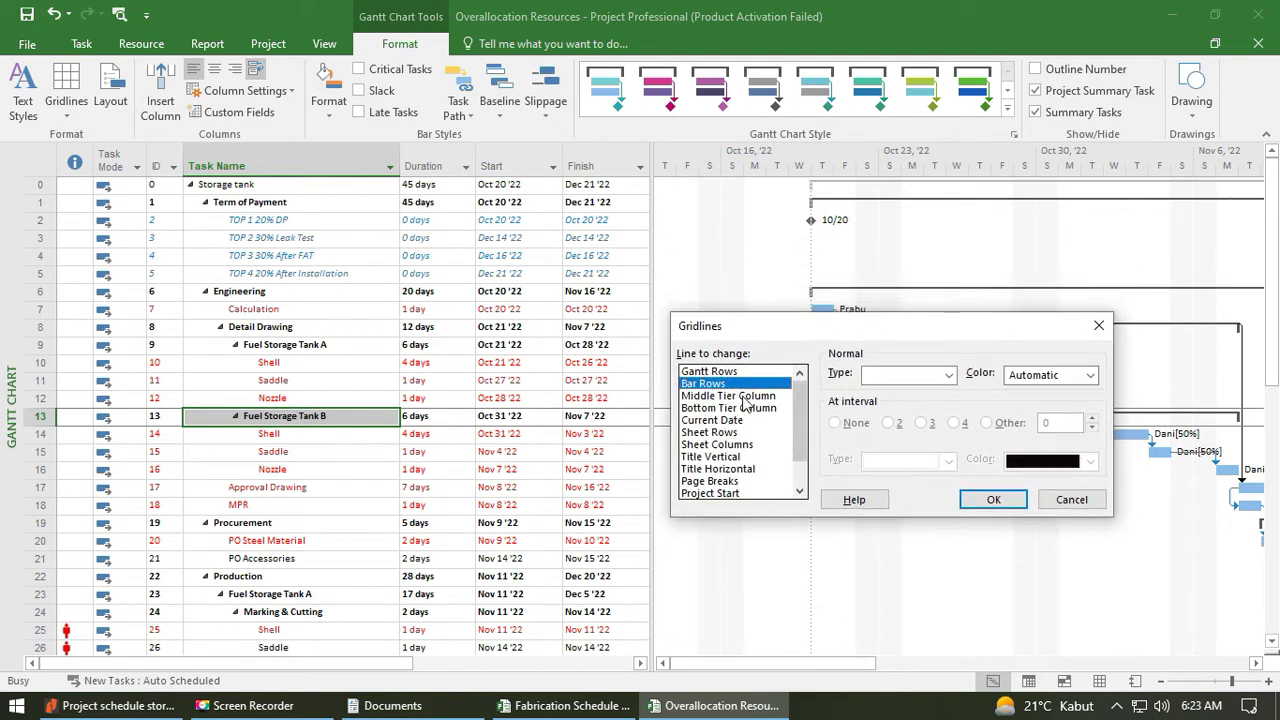
pyautogui.click(730, 372)
pyautogui.click(722, 384)
pyautogui.click(722, 372)
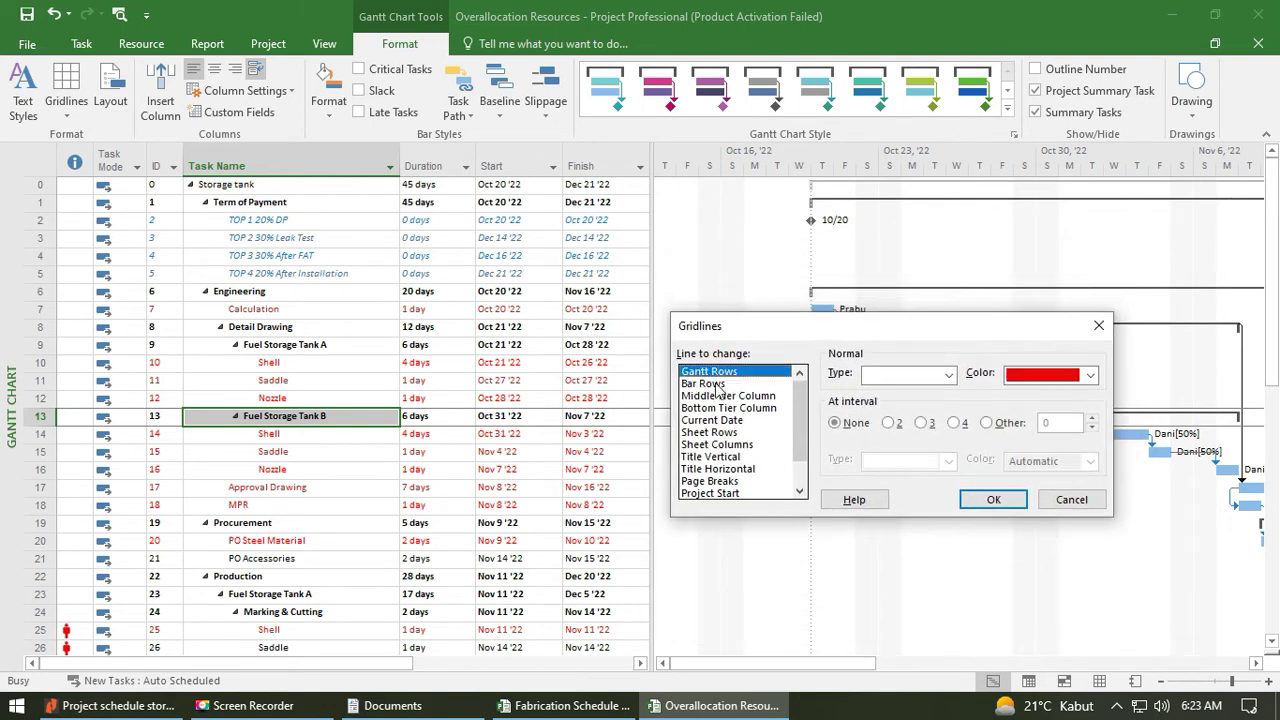
pyautogui.click(722, 384)
# Check the Current Date gridline settings, close them without changes and find the current date line in the chart.
pyautogui.click(758, 420)
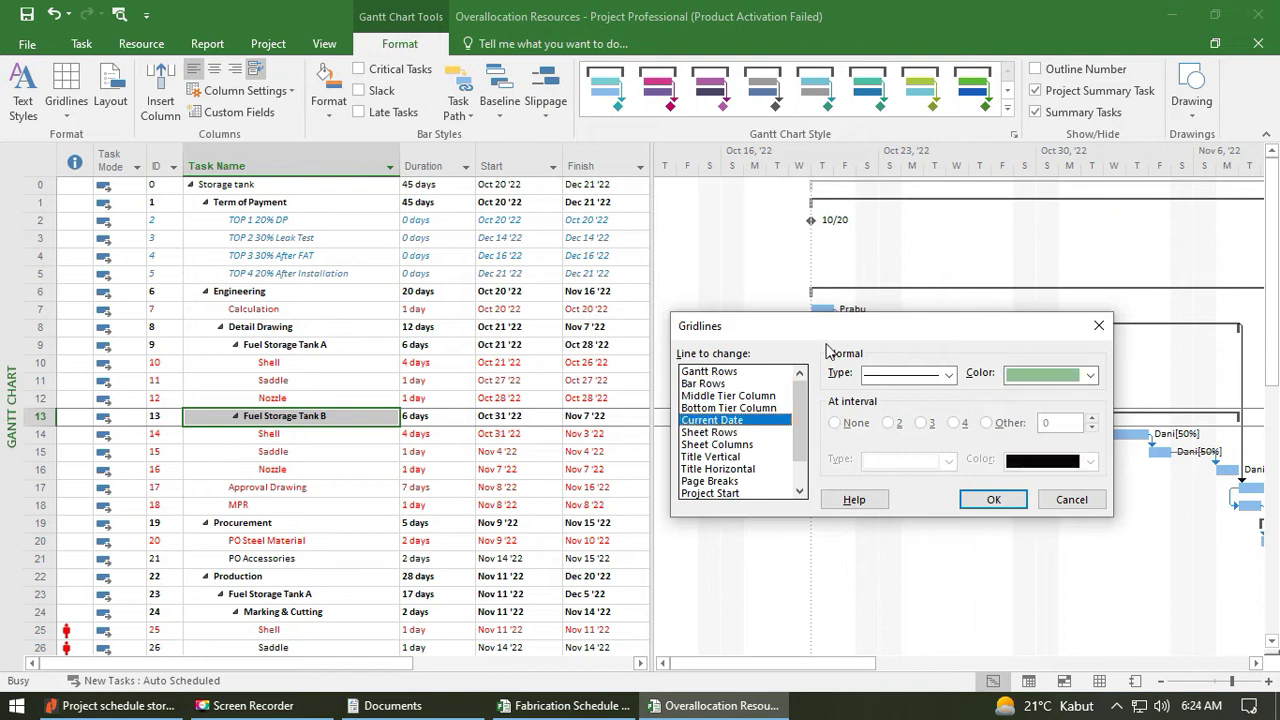
pyautogui.moveTo(748, 324); pyautogui.dragTo(221, 173)
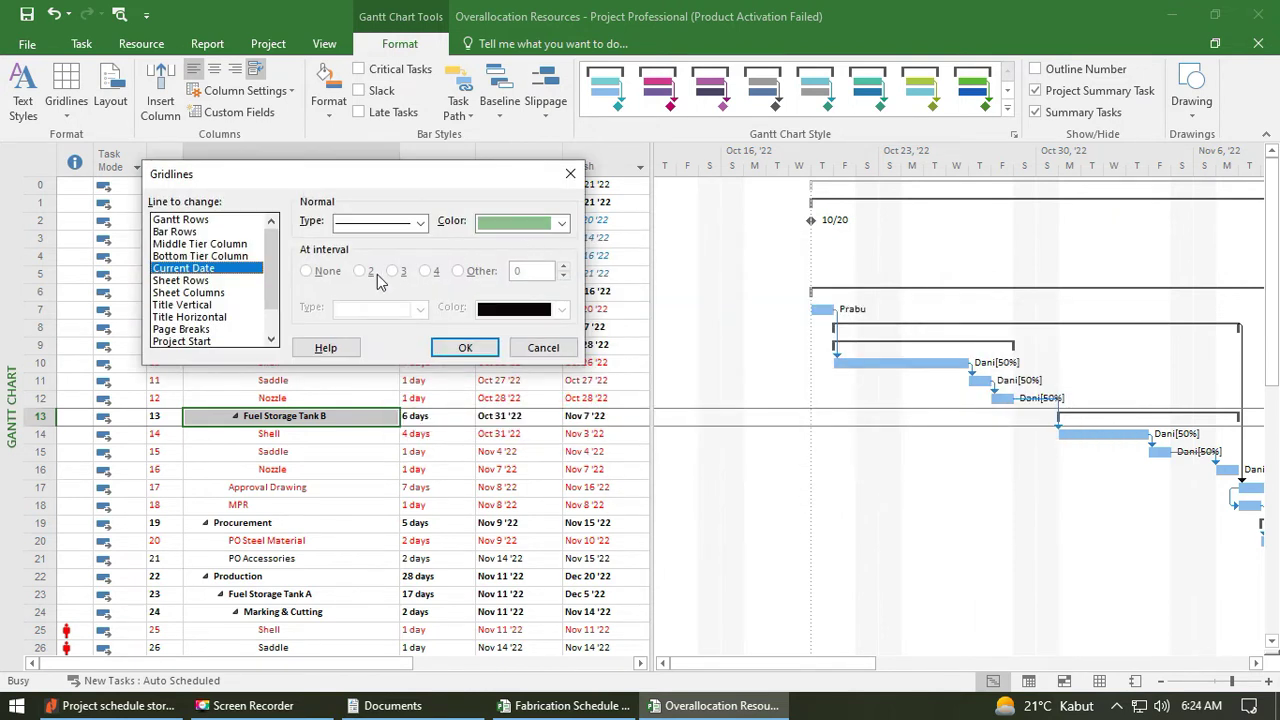
pyautogui.click(930, 664)
pyautogui.click(543, 347)
pyautogui.moveTo(790, 664); pyautogui.dragTo(937, 679)
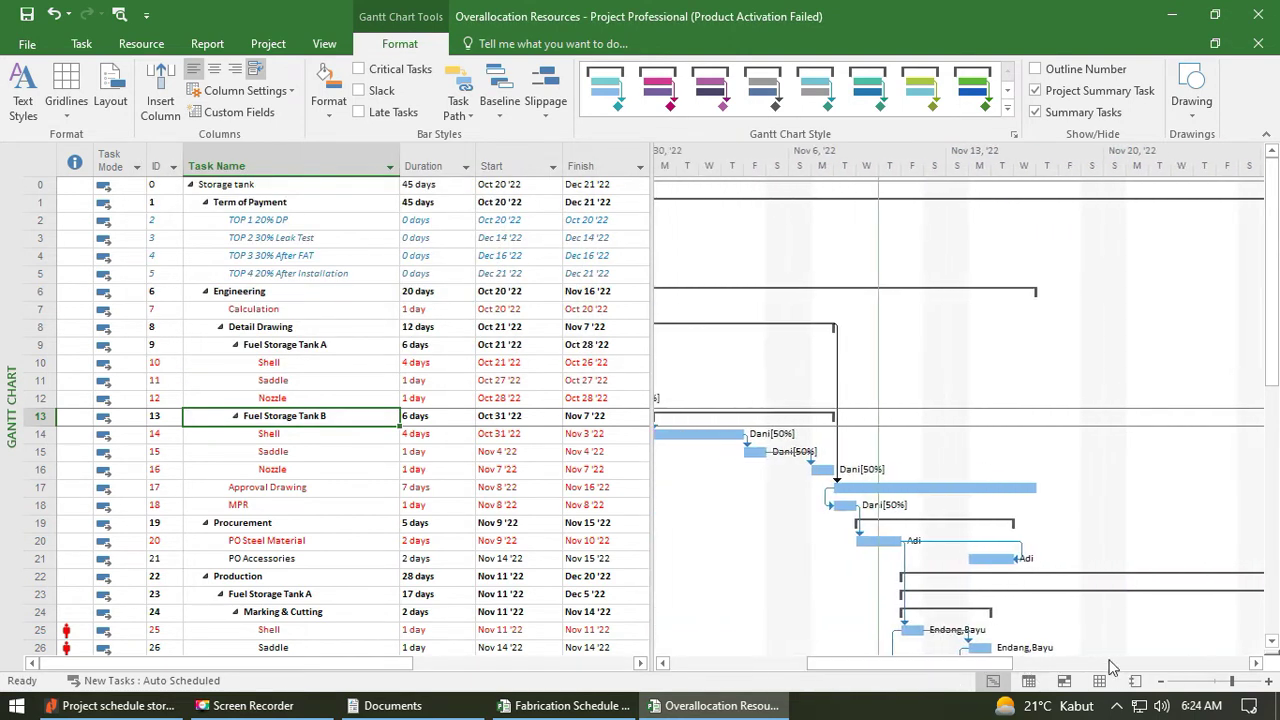
# Change the Current Date gridline's color to standard green.
pyautogui.click(66, 96)
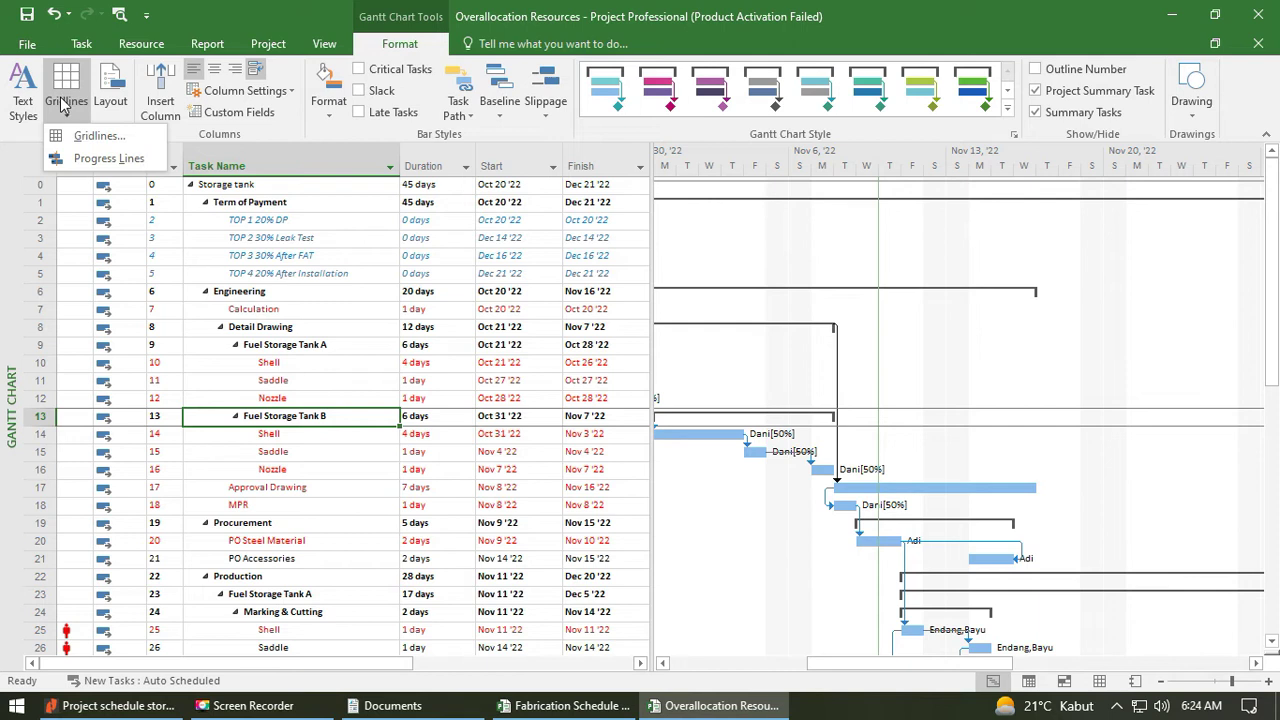
pyautogui.click(97, 134)
pyautogui.click(479, 349)
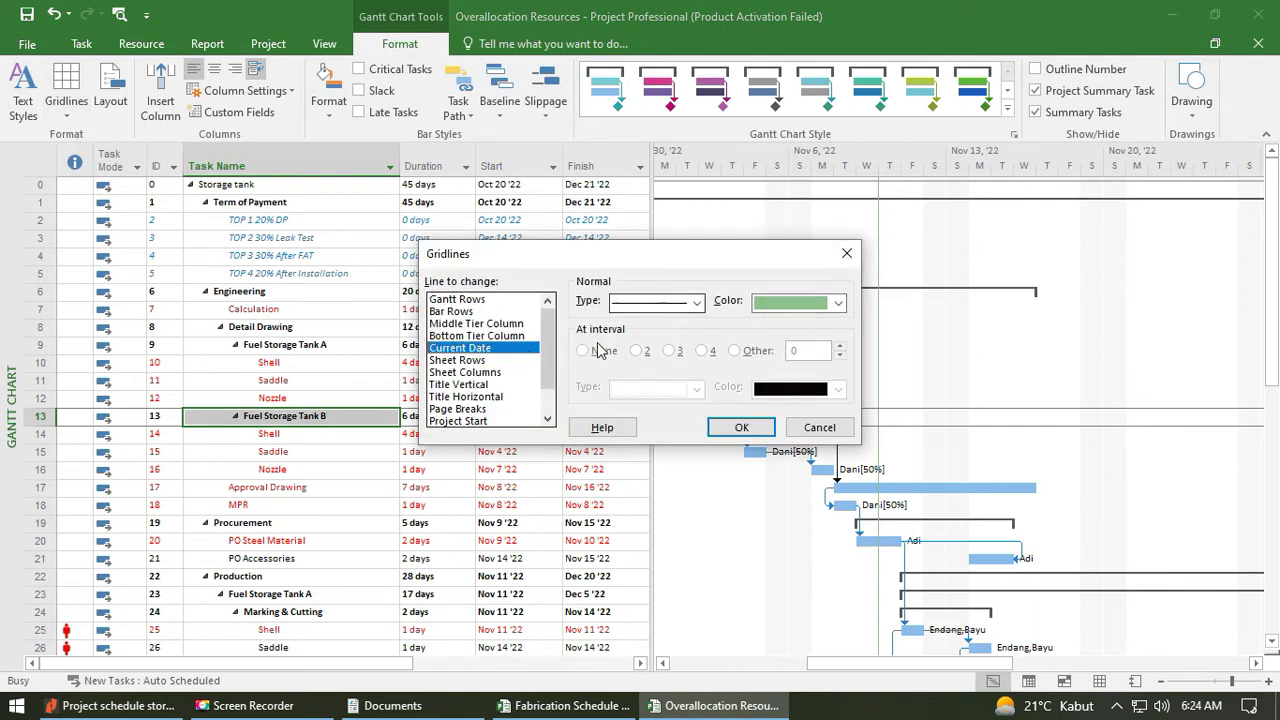
pyautogui.click(836, 303)
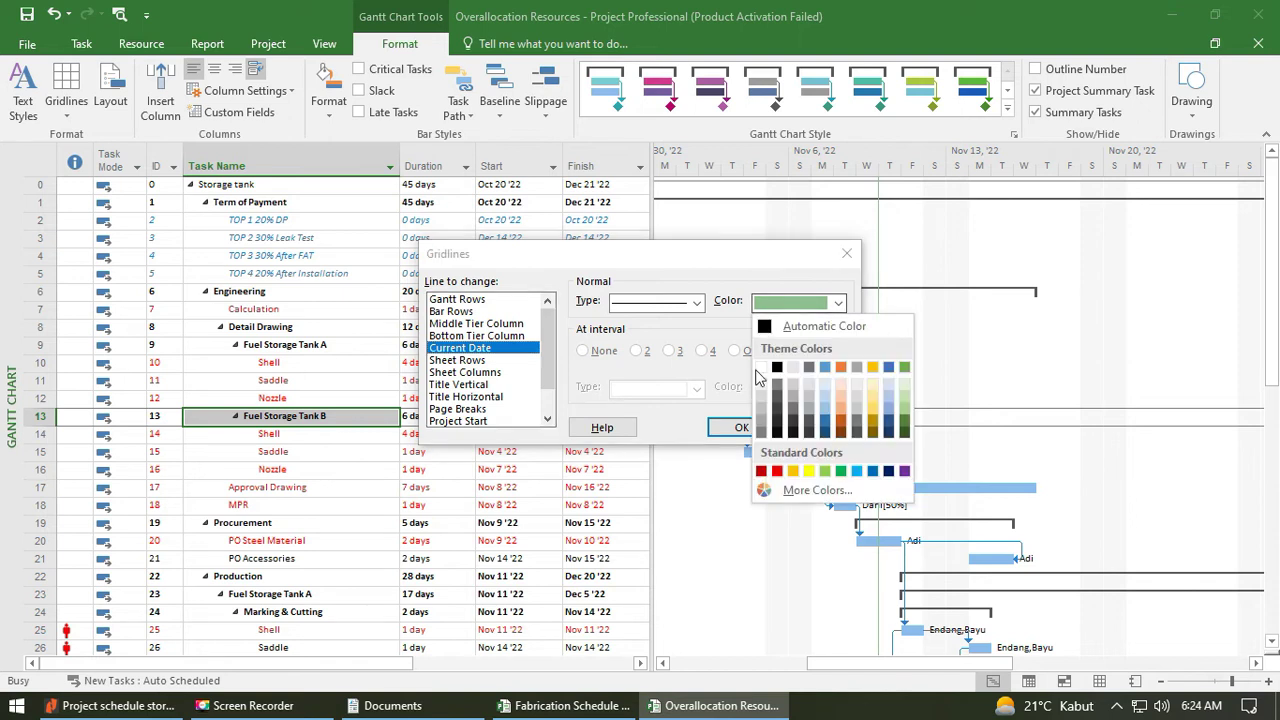
pyautogui.click(841, 470)
pyautogui.click(741, 427)
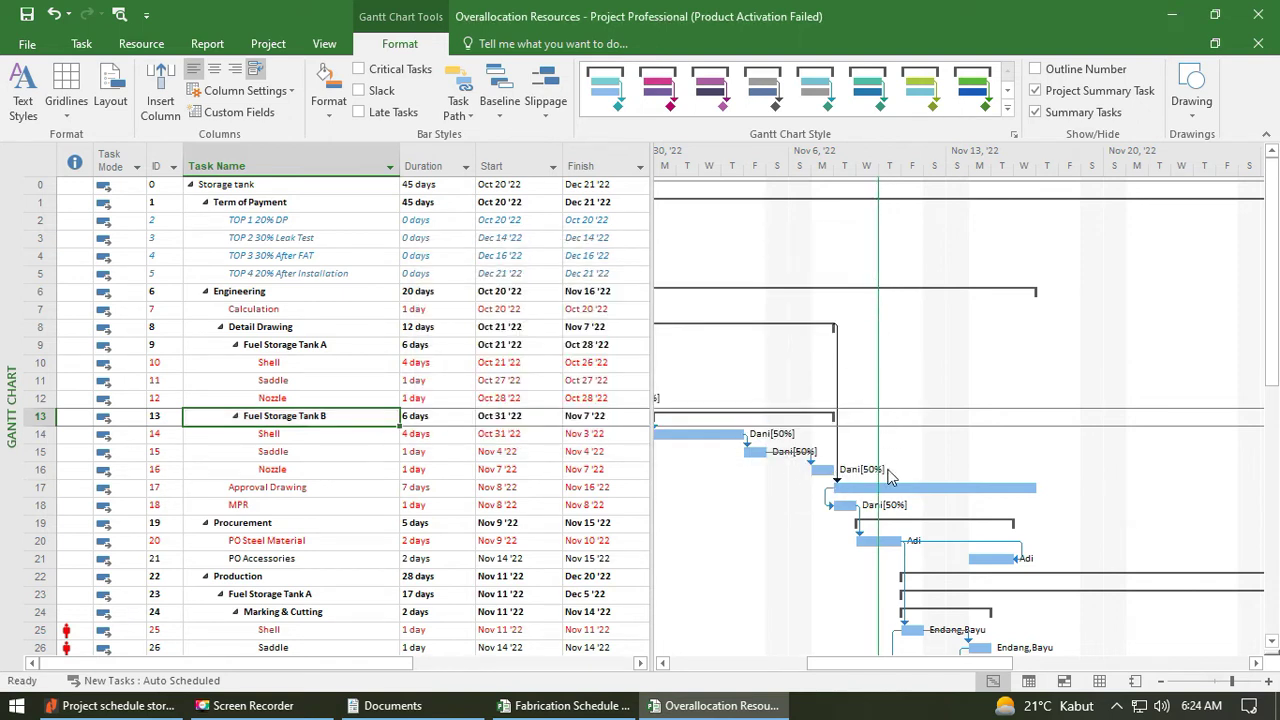
# Review the gridline settings for Project Start, Project Finish, Status Date and Top Tier Column, and close them without changes.
pyautogui.click(55, 113)
pyautogui.click(75, 135)
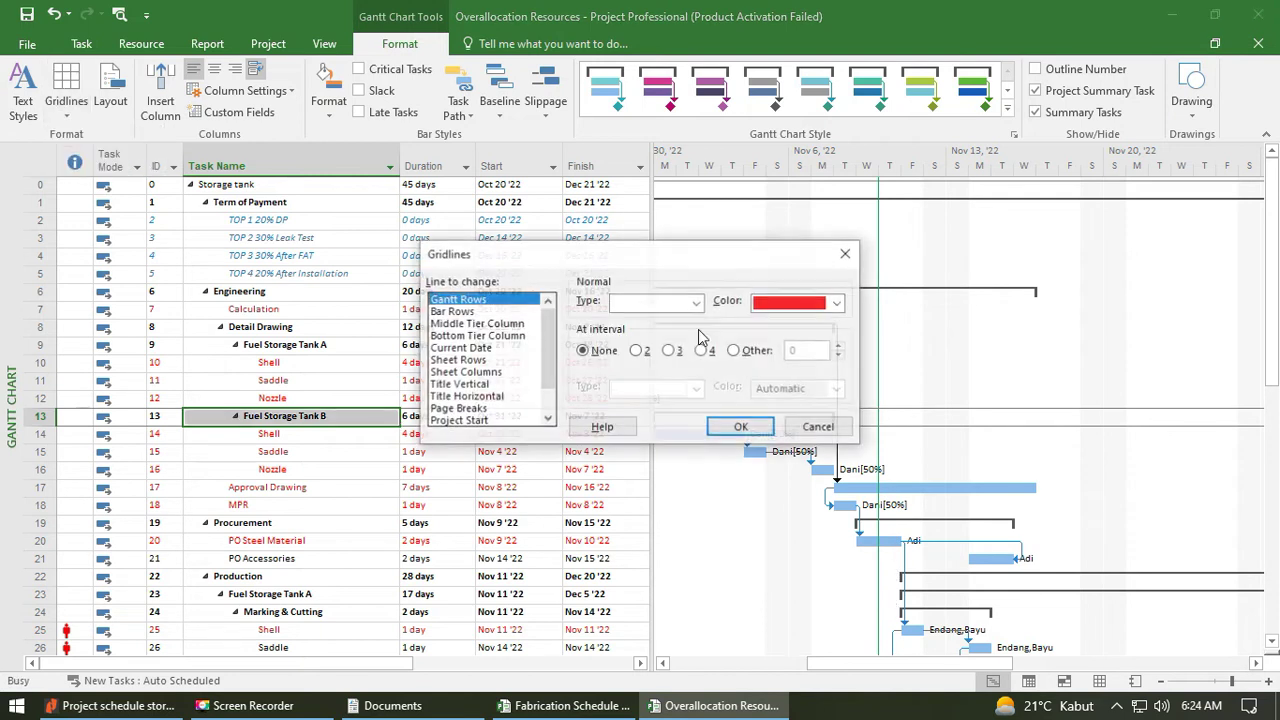
pyautogui.moveTo(684, 261); pyautogui.dragTo(463, 113)
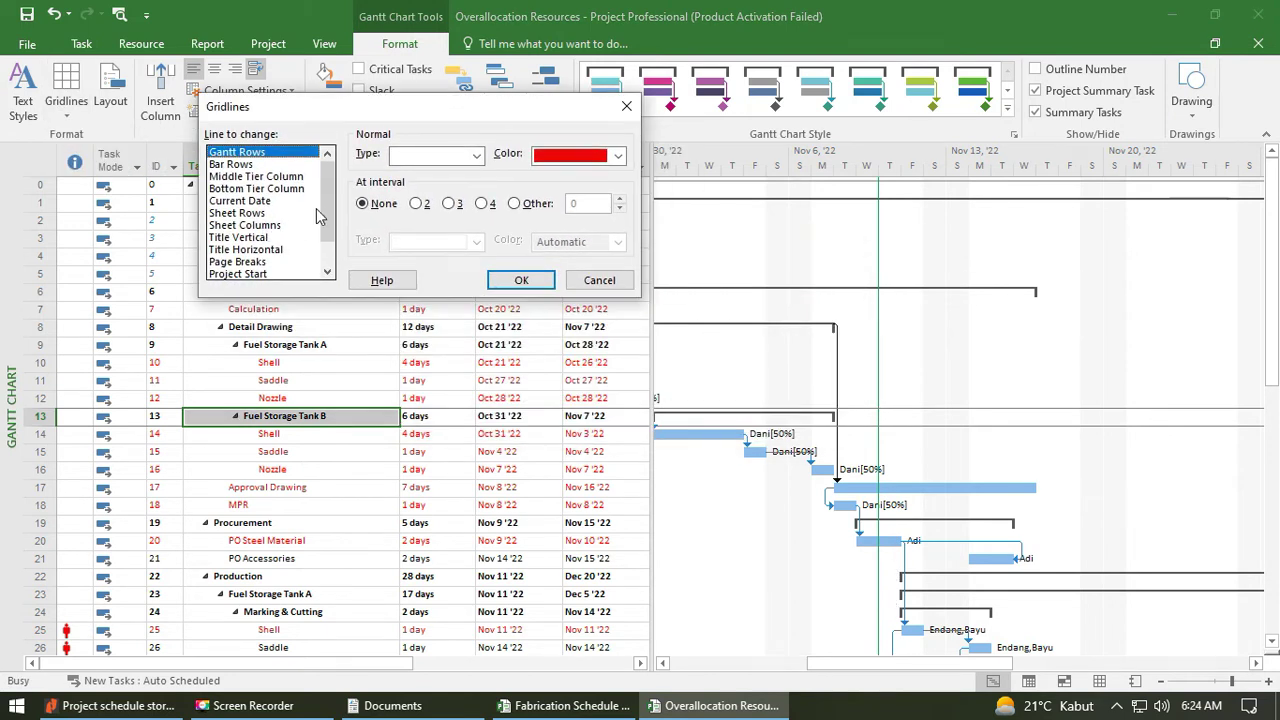
pyautogui.moveTo(327, 215); pyautogui.dragTo(331, 257)
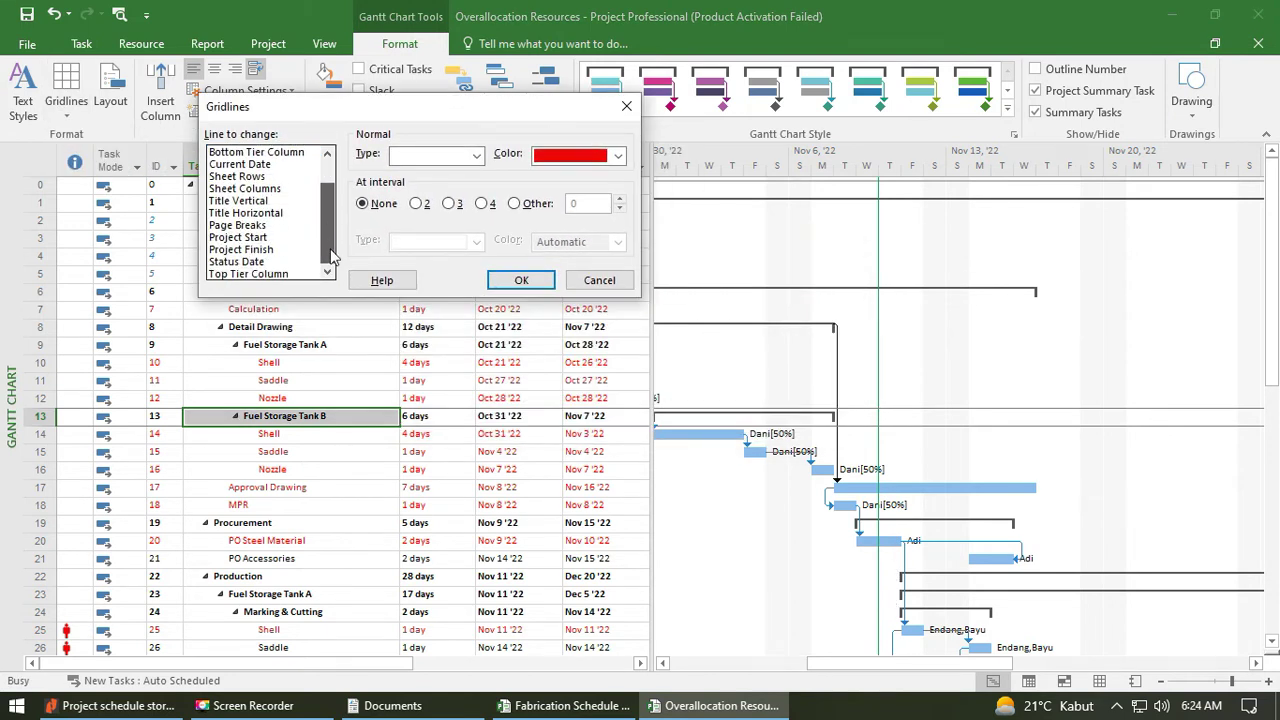
pyautogui.click(265, 250)
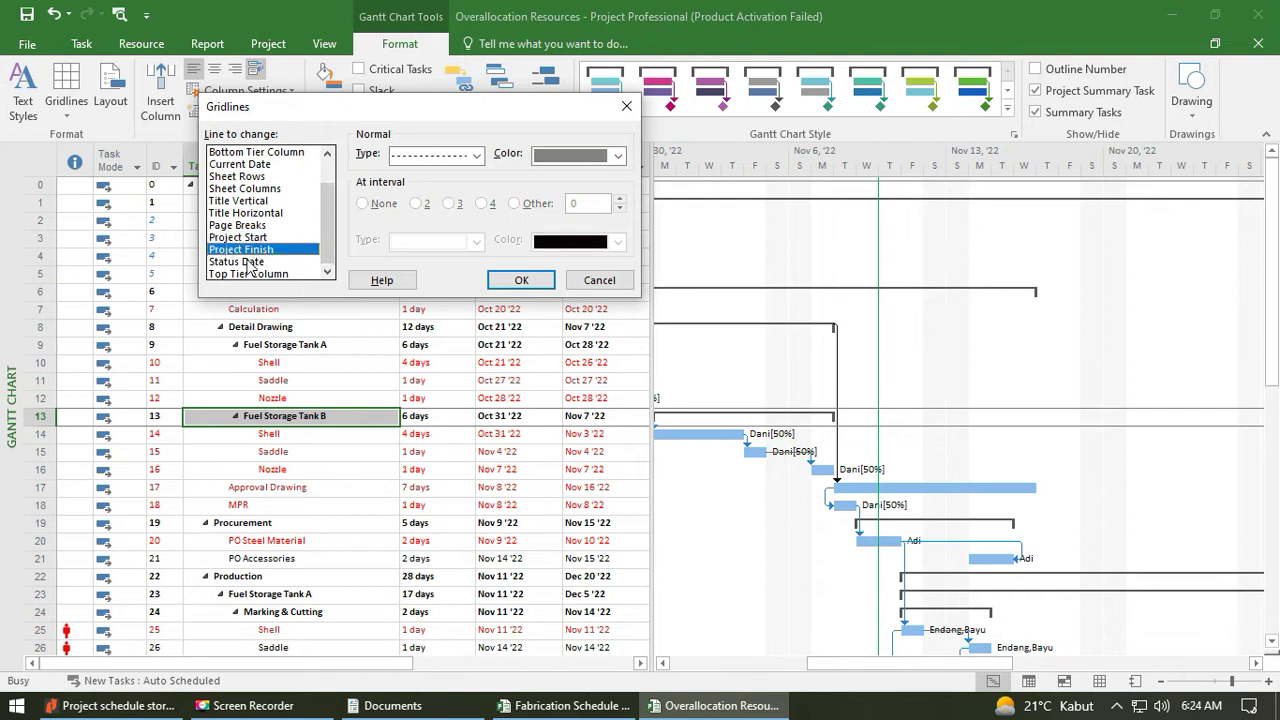
pyautogui.click(250, 262)
pyautogui.click(253, 273)
pyautogui.click(253, 261)
pyautogui.click(245, 237)
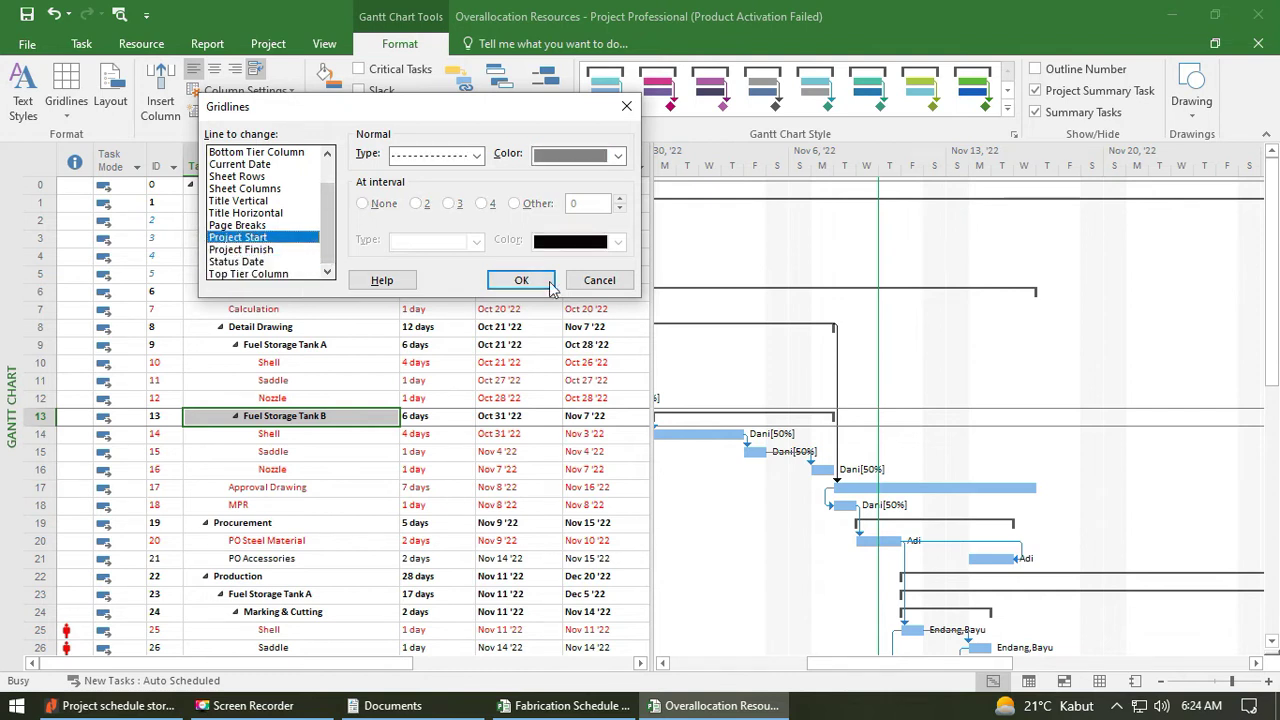
pyautogui.click(603, 284)
pyautogui.moveTo(935, 662); pyautogui.dragTo(895, 636)
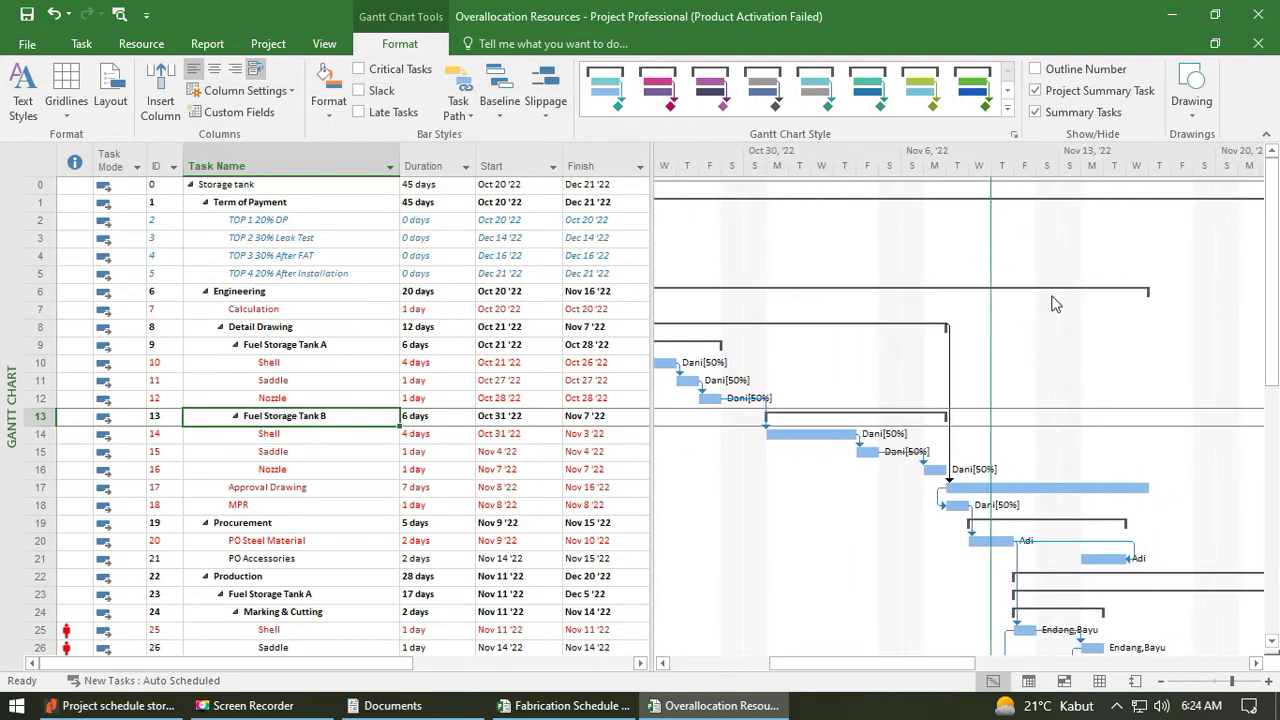
# Review the progress line styles and the dates and intervals settings, and close them without changes.
pyautogui.click(66, 108)
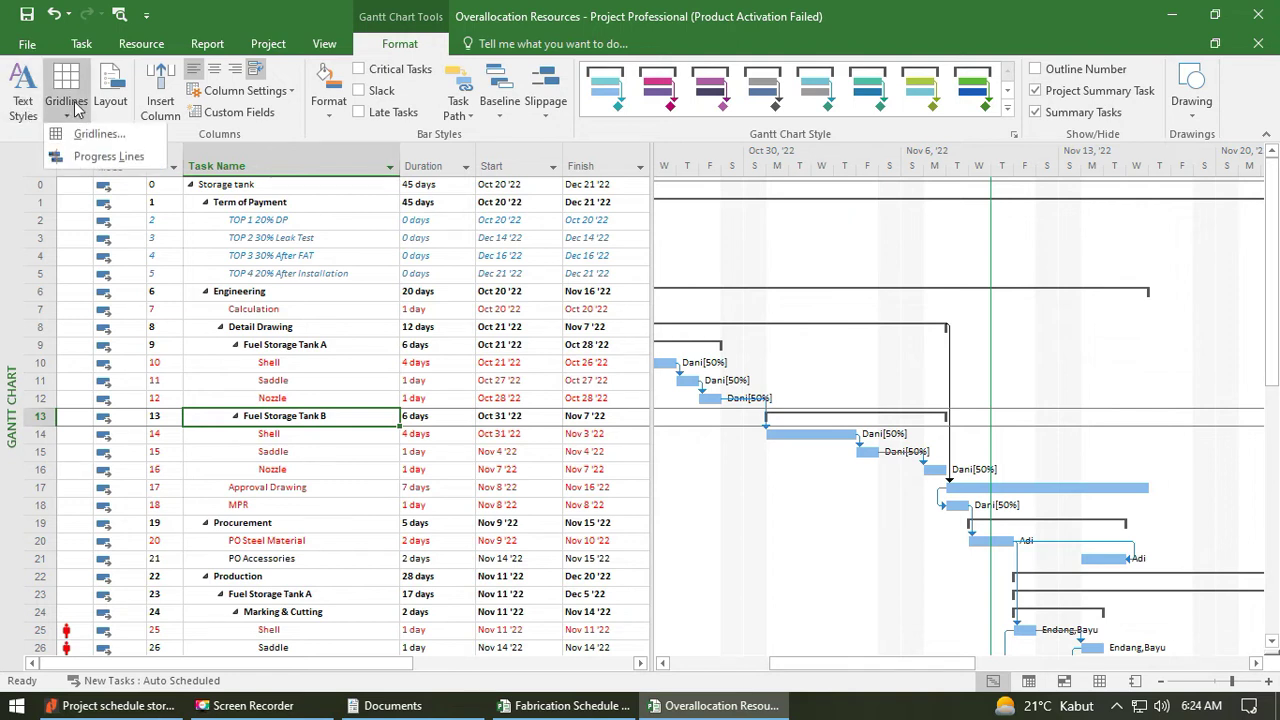
pyautogui.click(107, 160)
pyautogui.moveTo(711, 200); pyautogui.dragTo(443, 186)
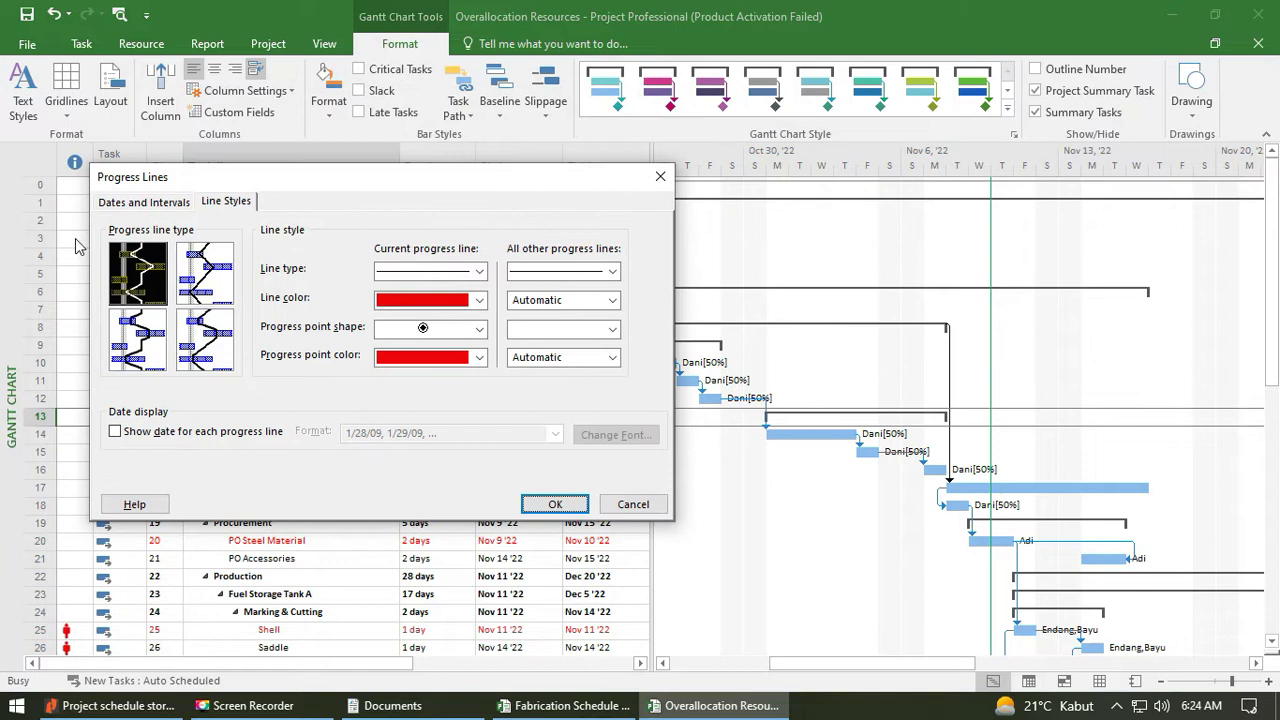
pyautogui.click(155, 205)
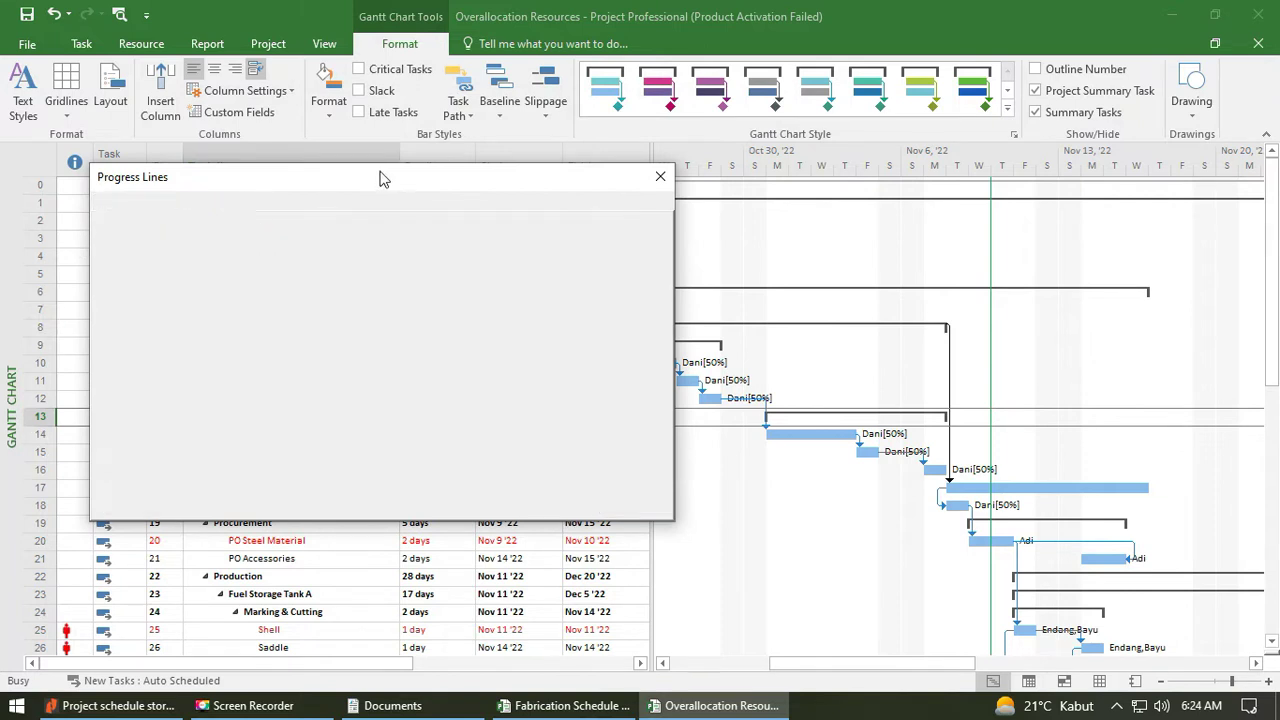
pyautogui.click(660, 177)
# Examine the progress line in the Fabrication Schedule project's Gantt Chart and return to the Overallocation Resources project.
pyautogui.click(1218, 43)
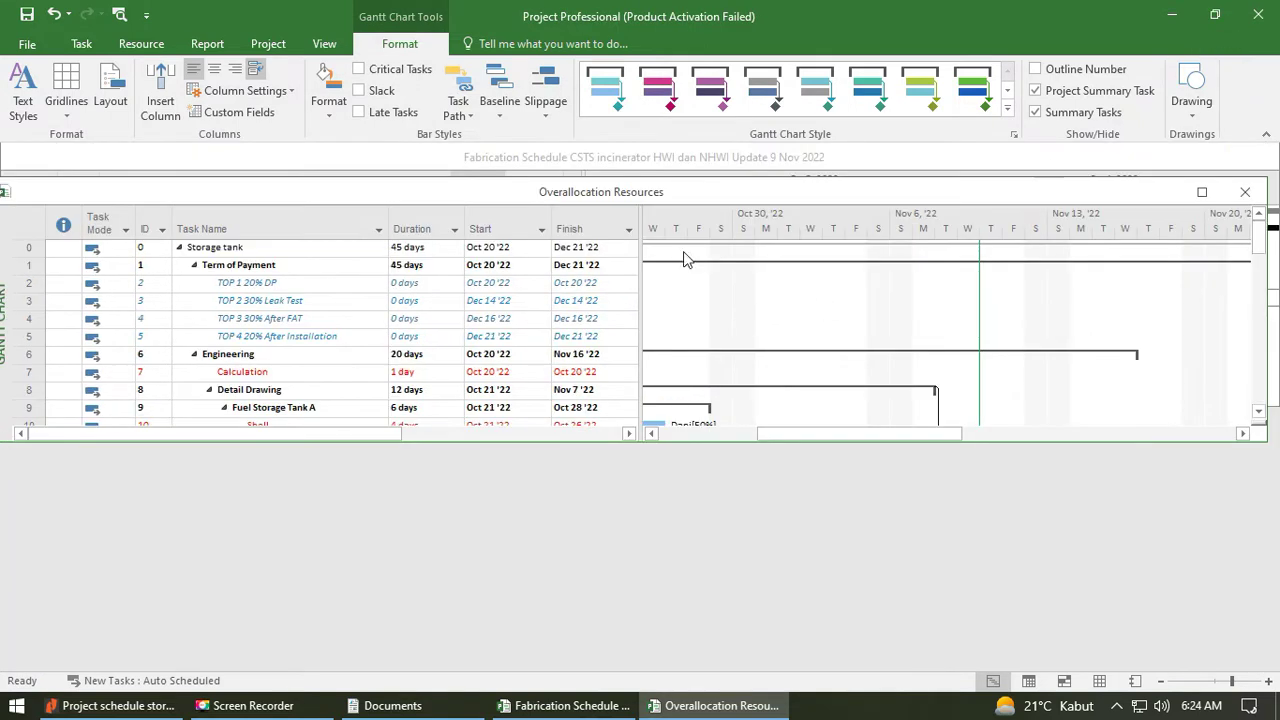
pyautogui.moveTo(982, 195); pyautogui.dragTo(993, 439)
pyautogui.click(835, 157)
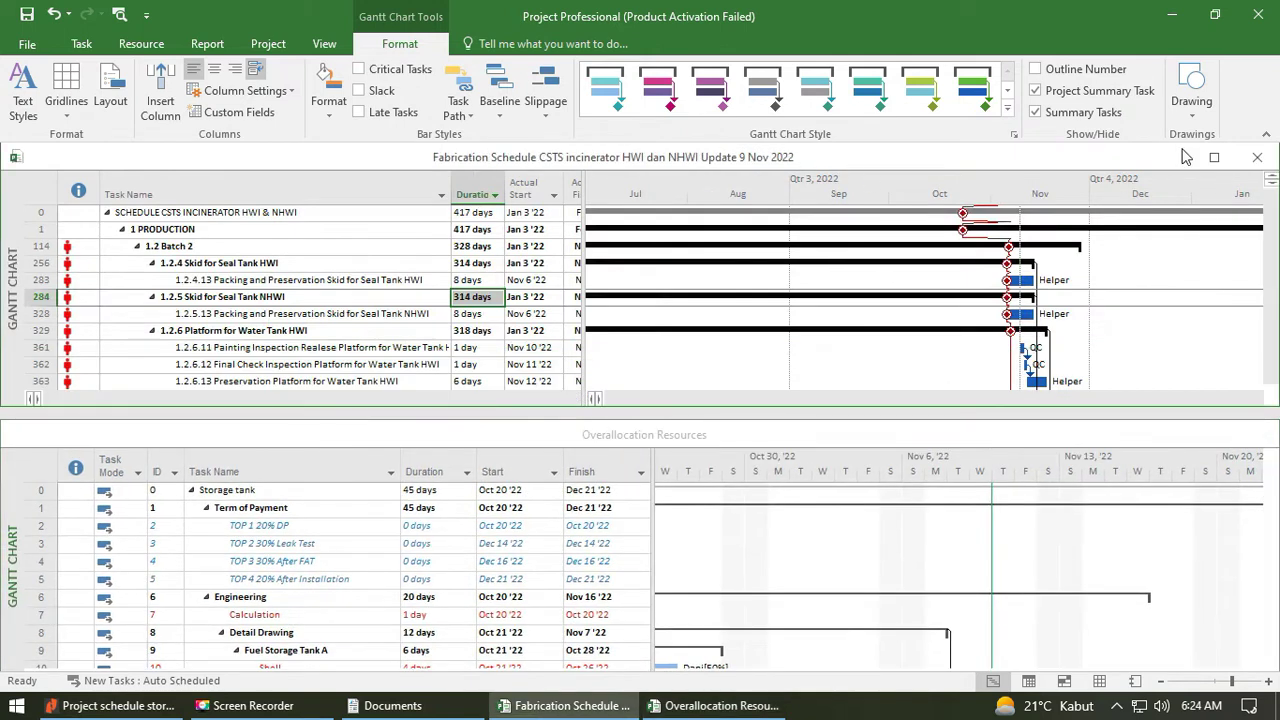
pyautogui.doubleClick(835, 157)
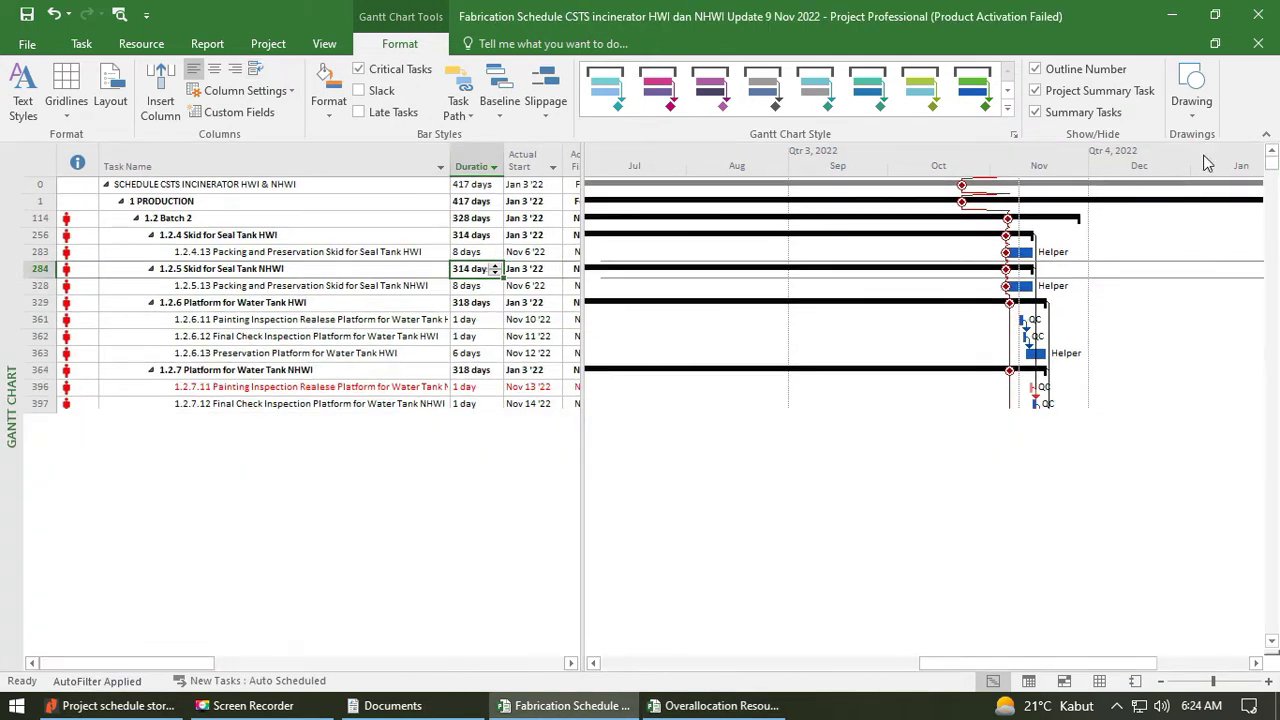
pyautogui.click(350, 349)
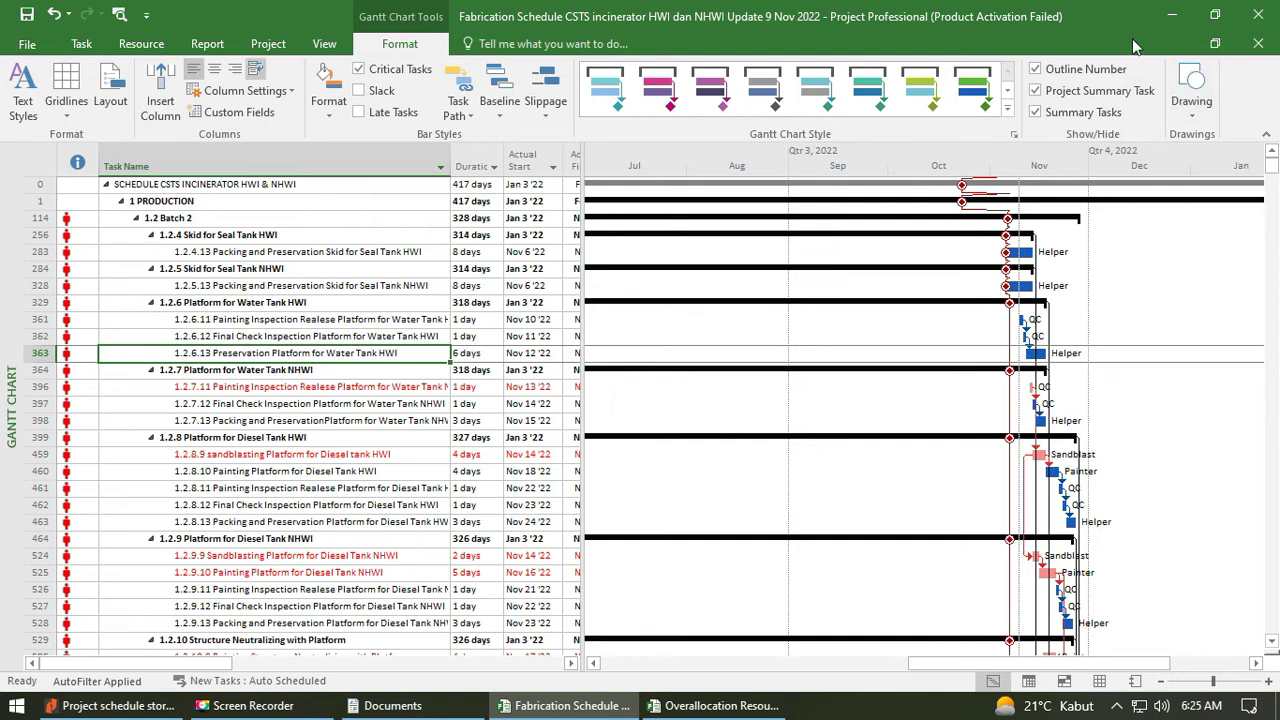
pyautogui.click(1214, 43)
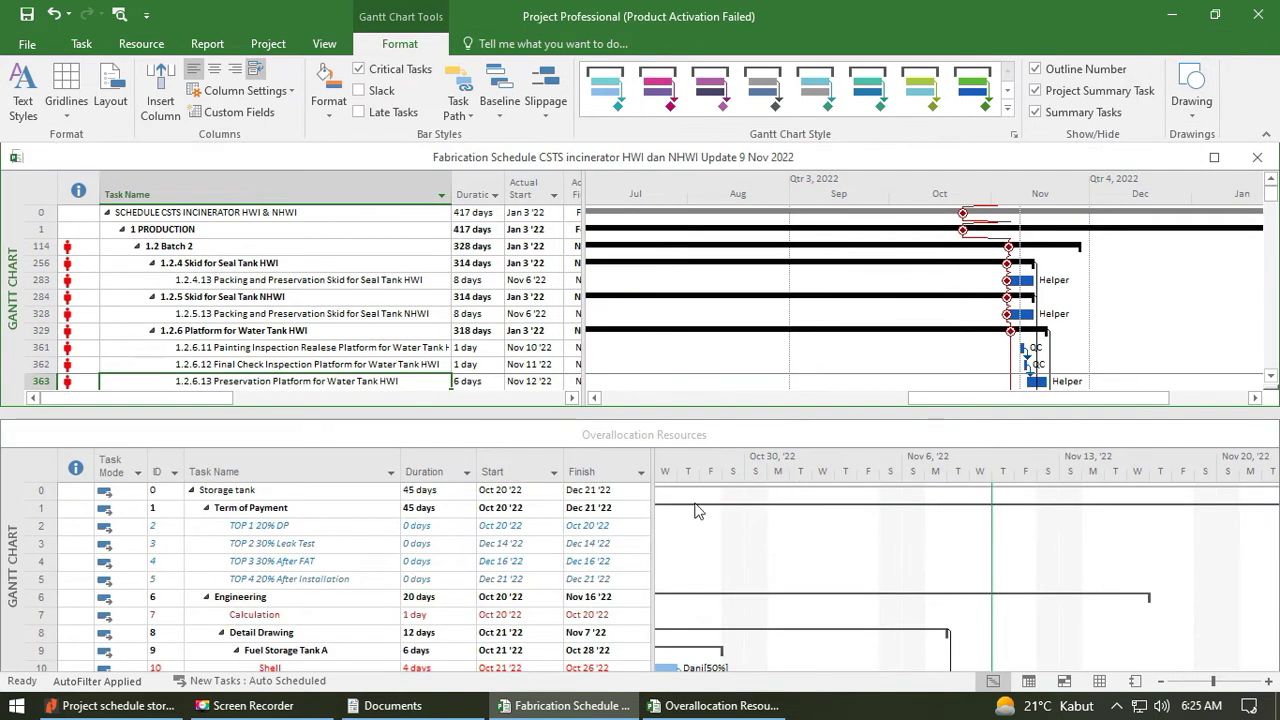
pyautogui.click(300, 561)
pyautogui.click(1214, 434)
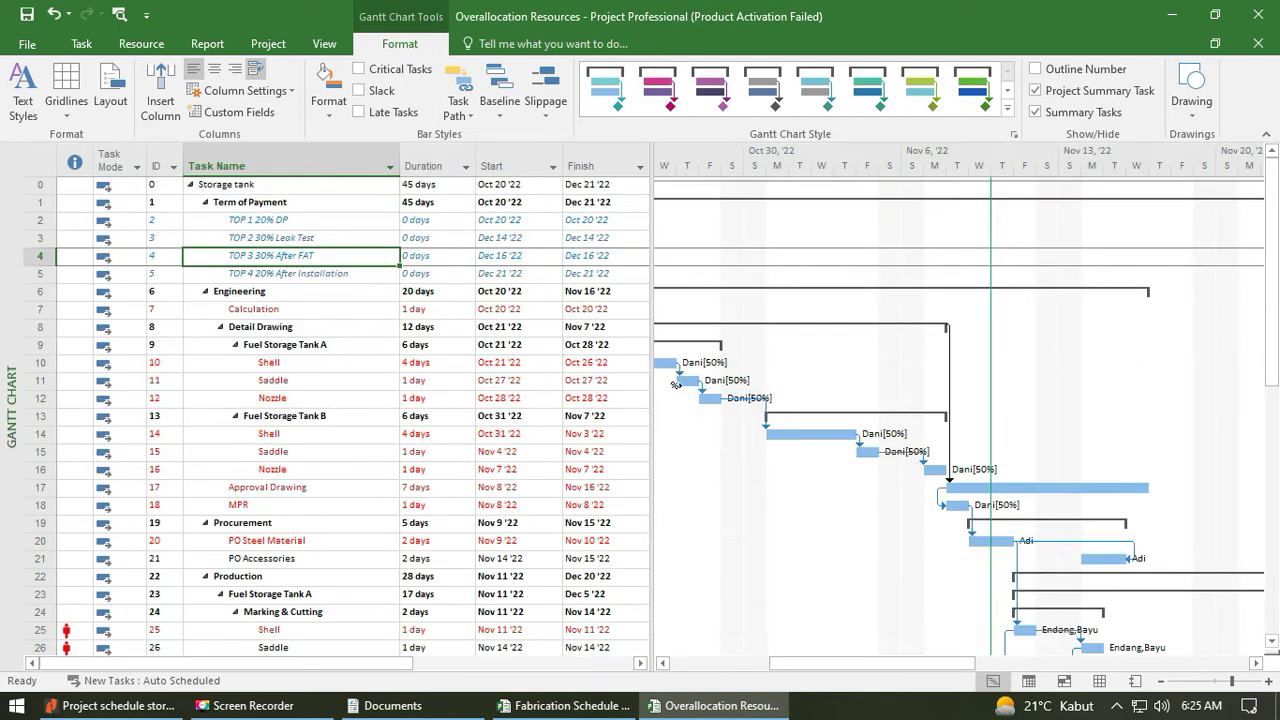
# Display the current progress line at the project status date and inspect it in the chart.
pyautogui.click(66, 105)
pyautogui.click(88, 172)
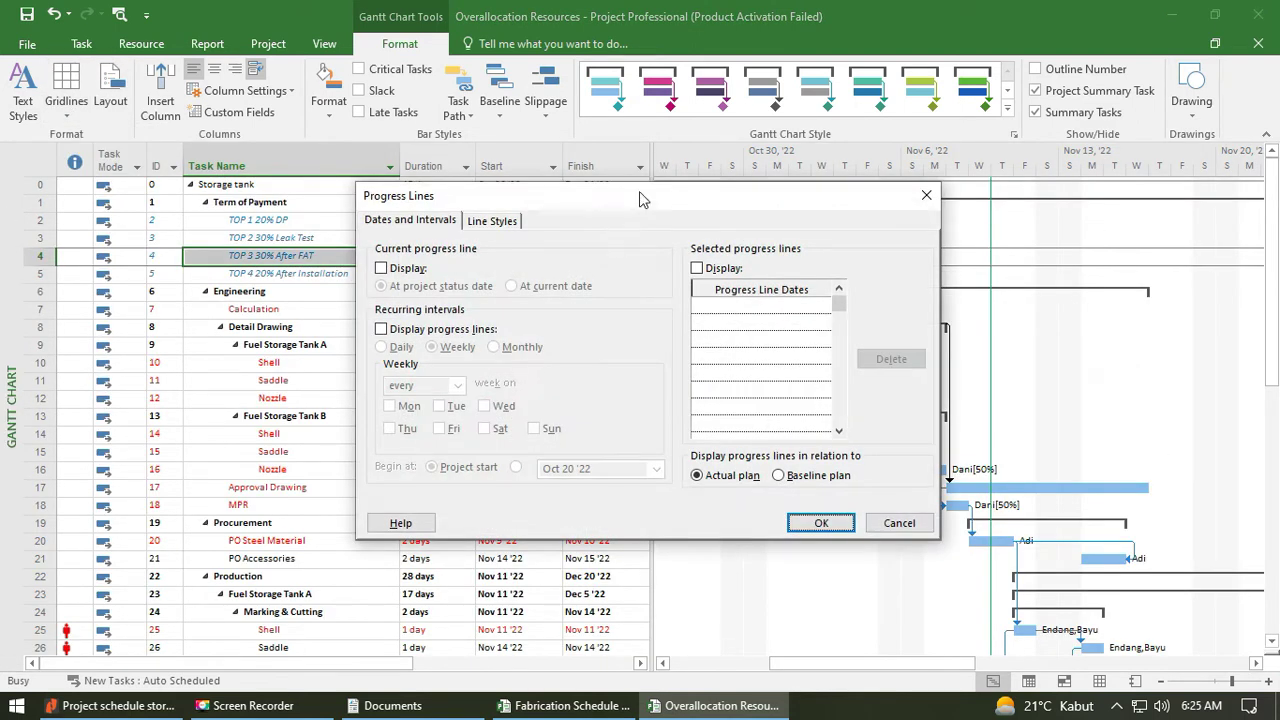
pyautogui.moveTo(640, 197); pyautogui.dragTo(306, 37)
pyautogui.click(50, 111)
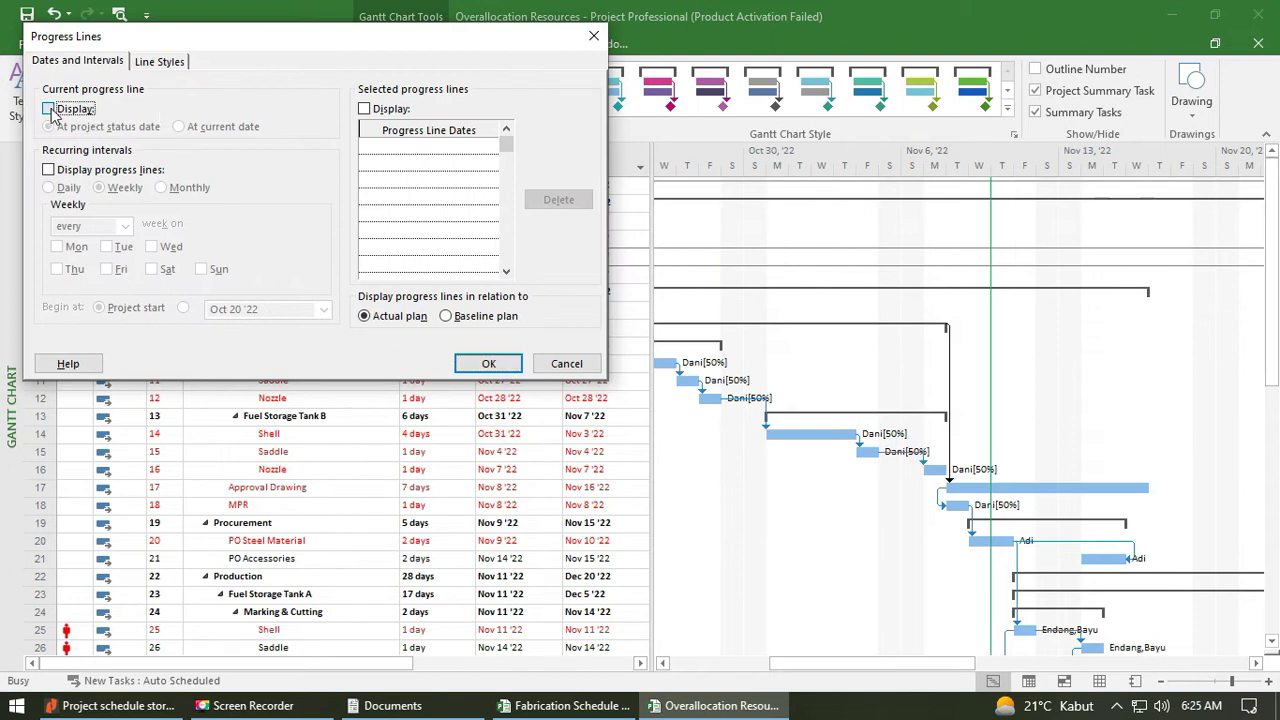
pyautogui.moveTo(222, 48); pyautogui.dragTo(302, 91)
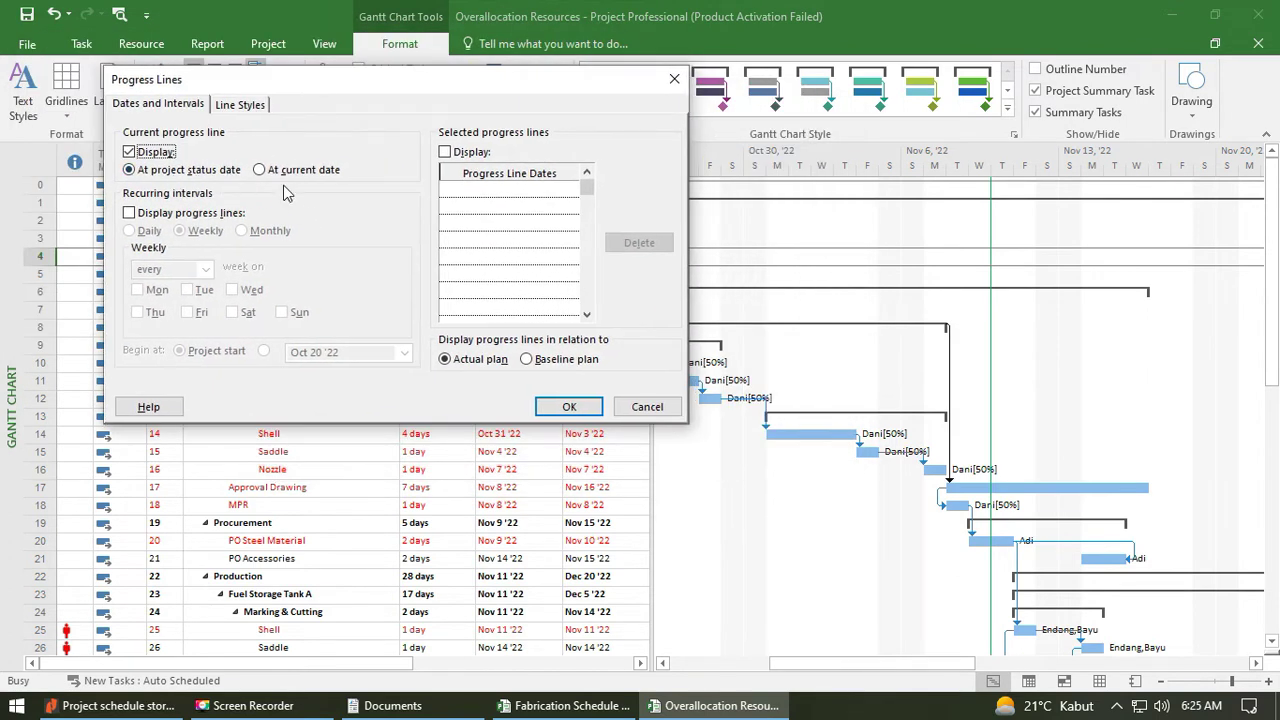
pyautogui.click(259, 170)
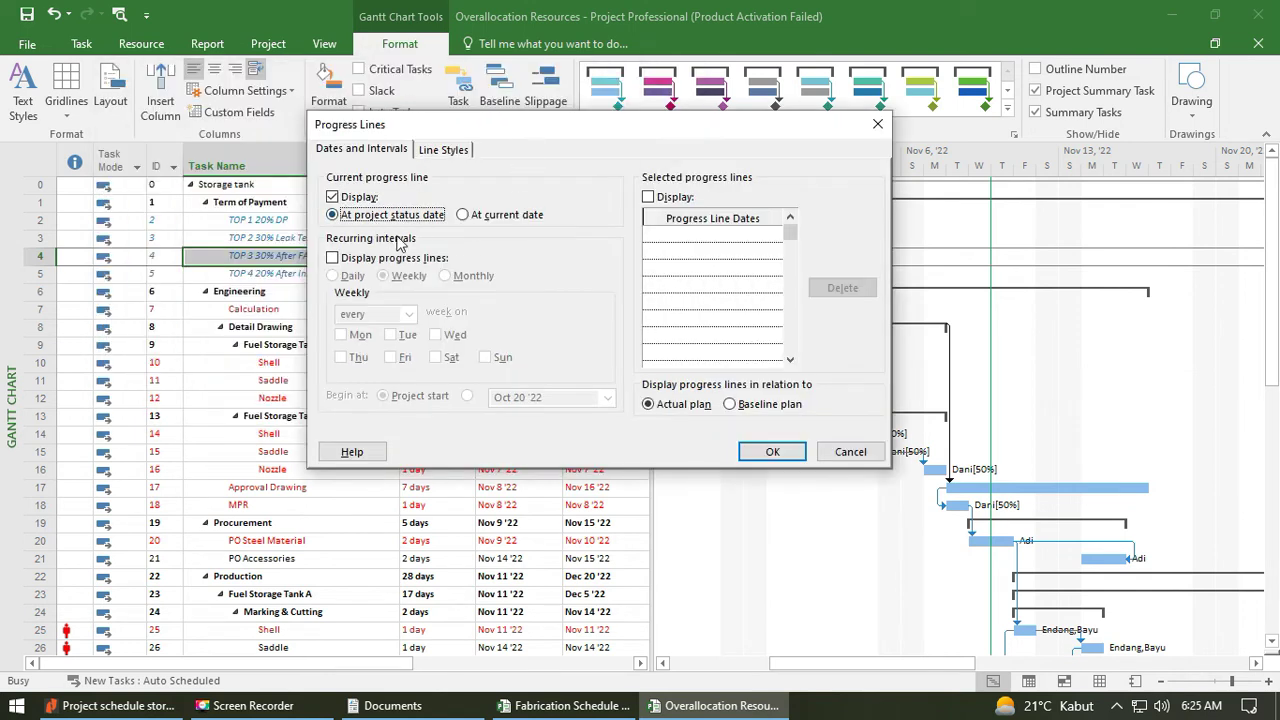
pyautogui.click(775, 451)
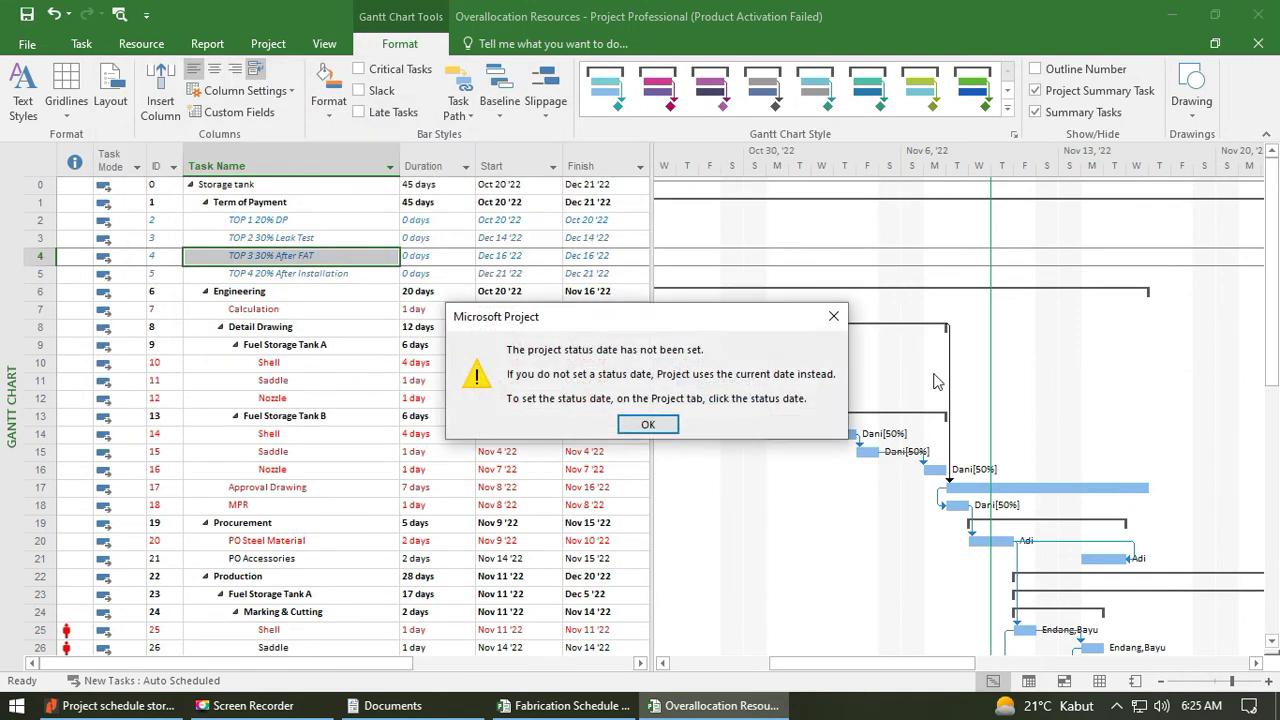
pyautogui.click(648, 425)
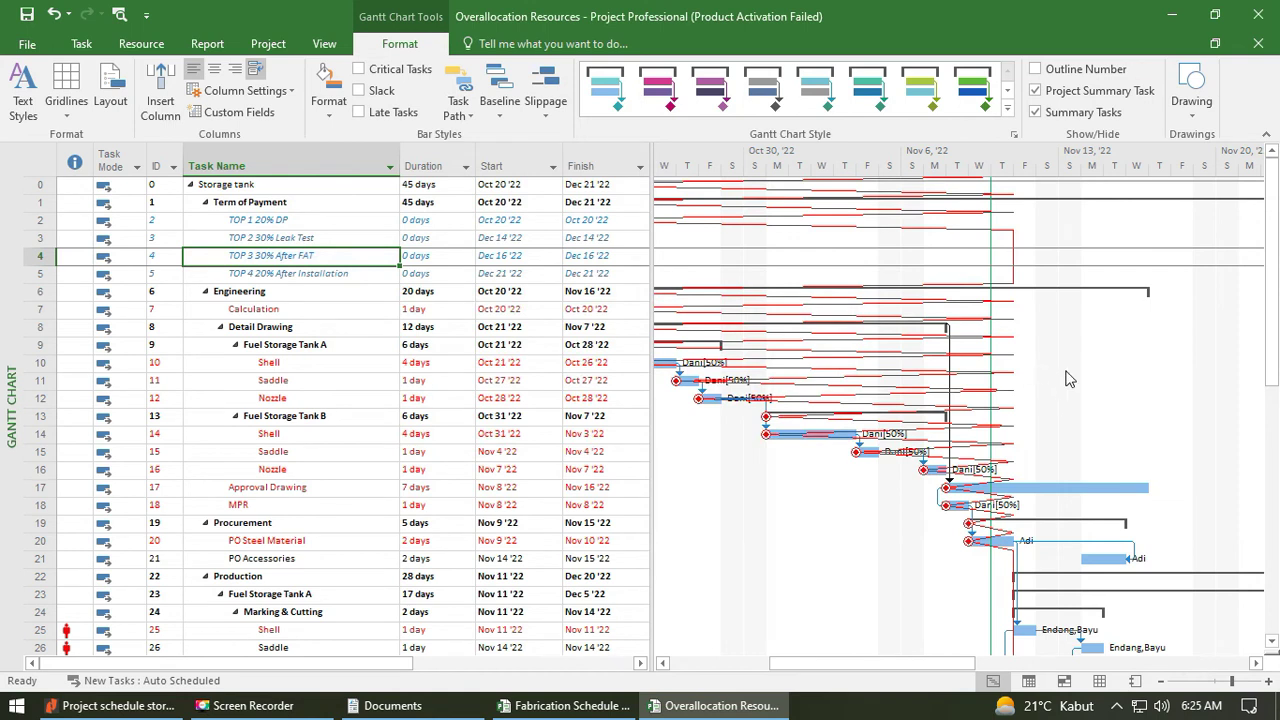
pyautogui.moveTo(966, 663)
pyautogui.mouseDown()
pyautogui.moveTo(959, 651)
pyautogui.moveTo(974, 651)
pyautogui.mouseUp()
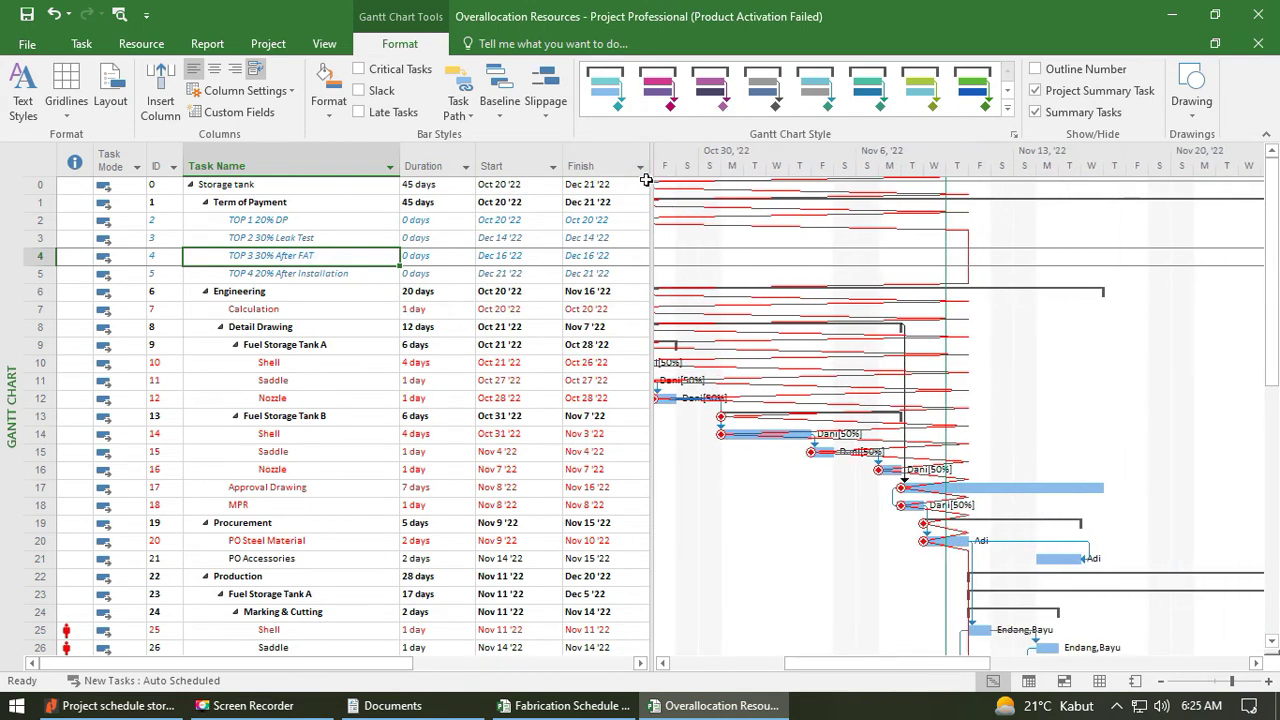
# Set the project's status date to Nov 3 '22.
pyautogui.click(268, 44)
pyautogui.click(224, 104)
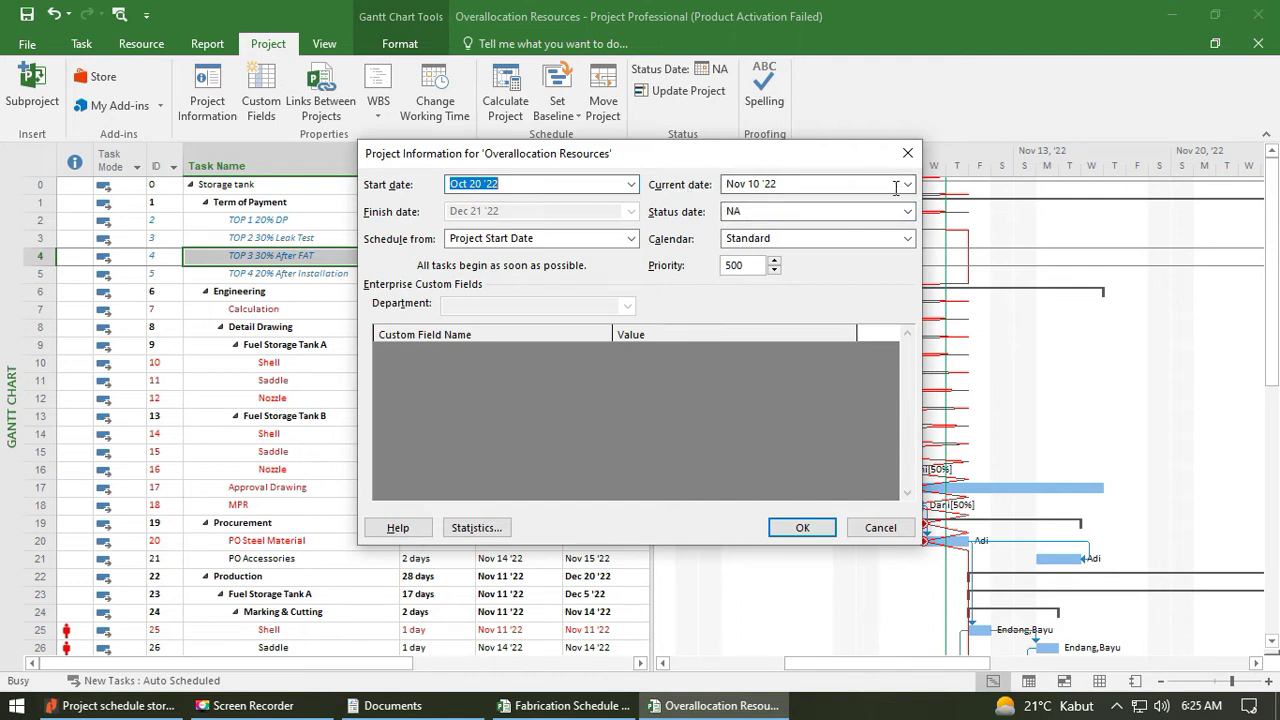
pyautogui.click(908, 212)
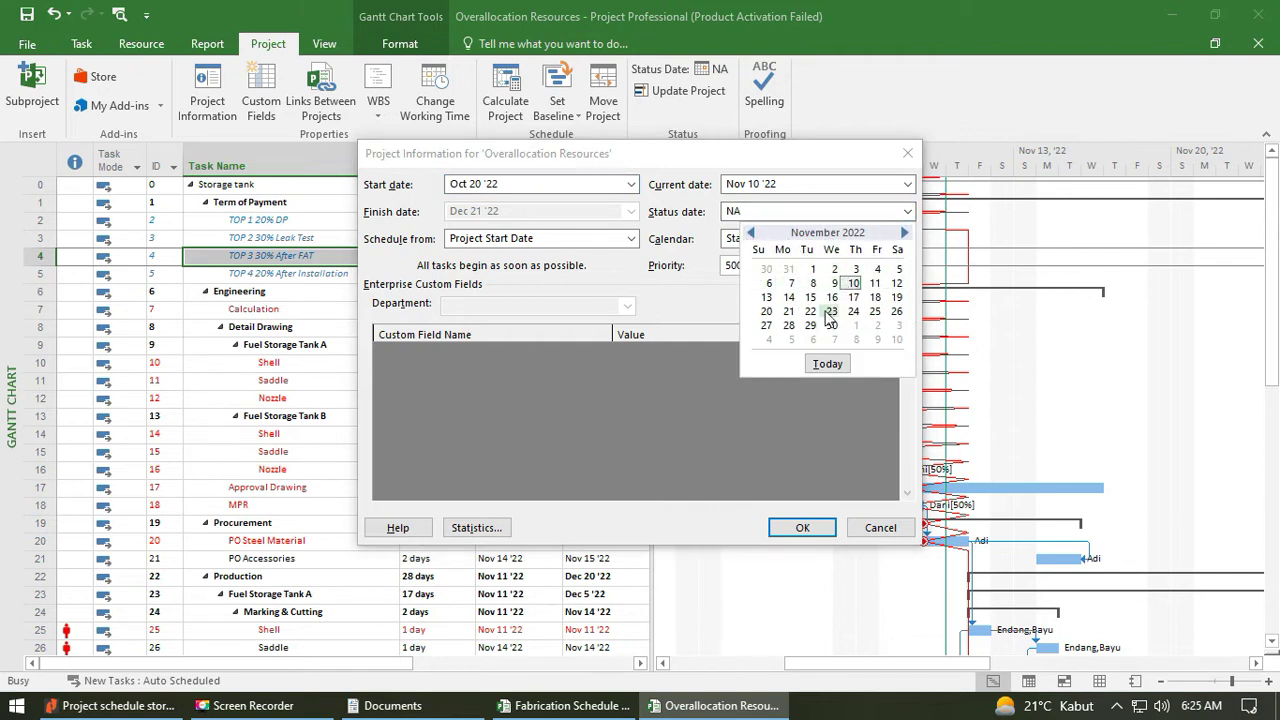
pyautogui.click(856, 269)
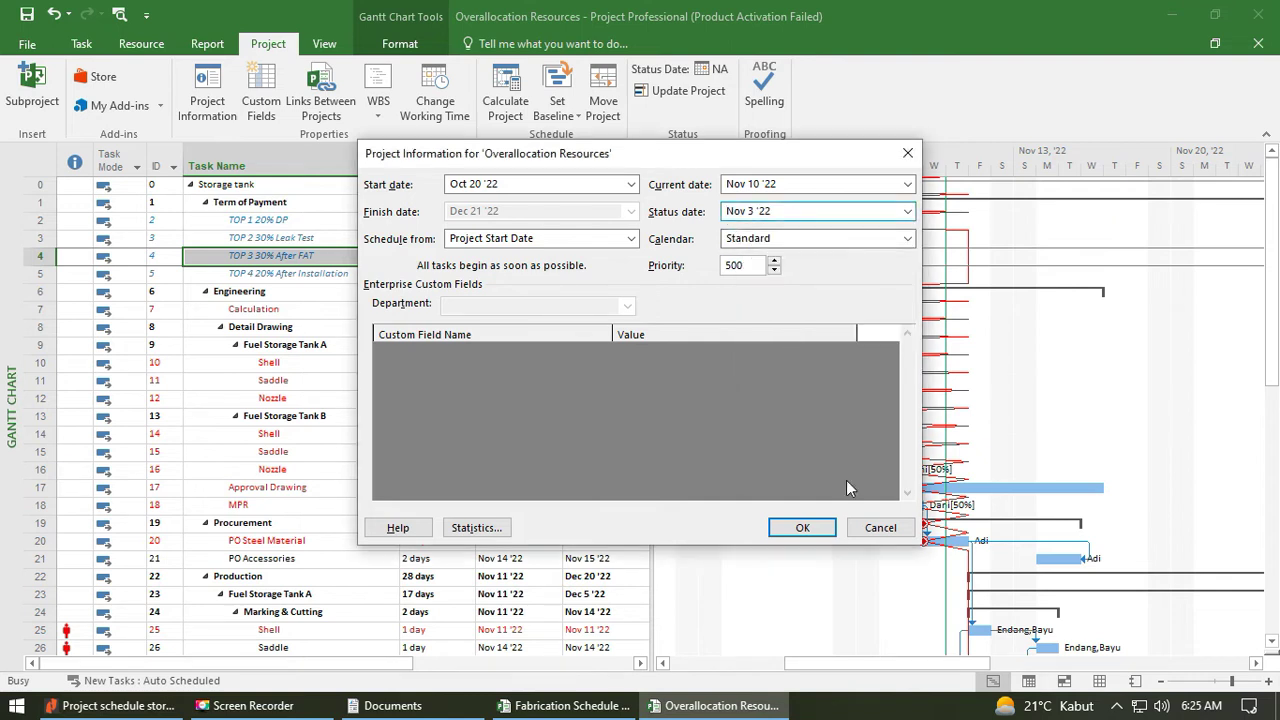
pyautogui.click(806, 530)
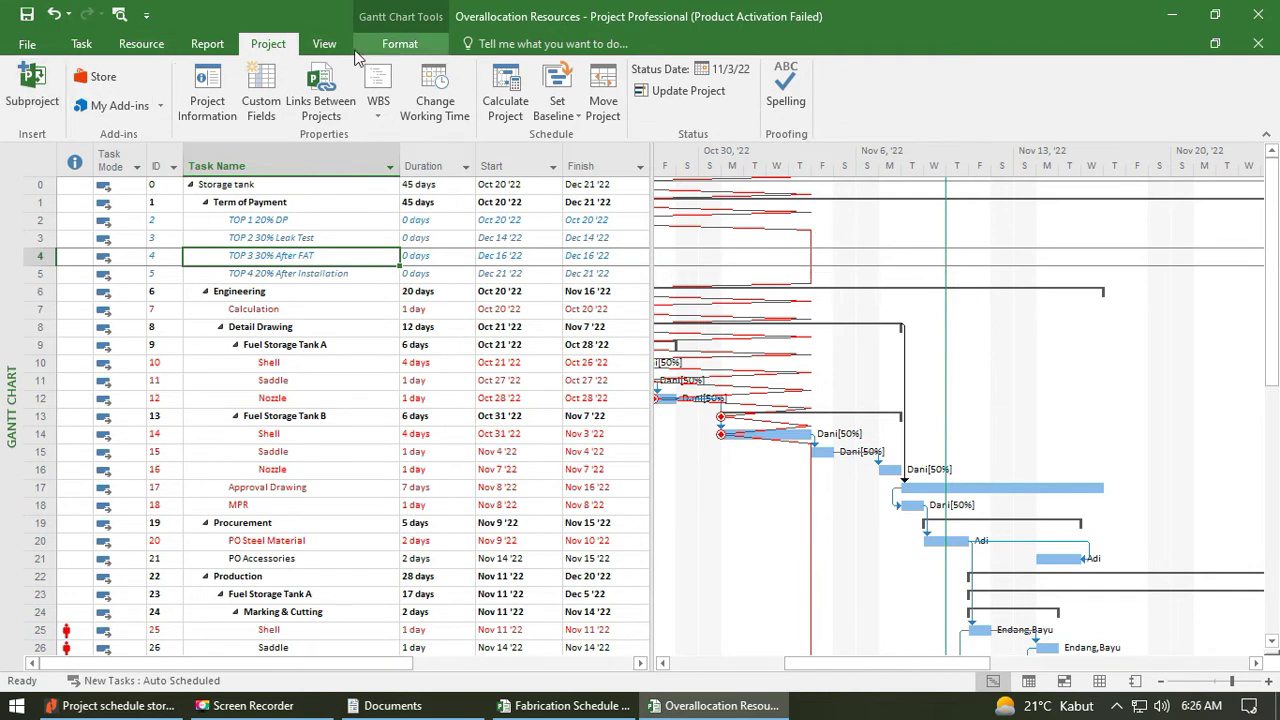
# Switch the current progress line to display at the current date and check it in the chart.
pyautogui.click(400, 44)
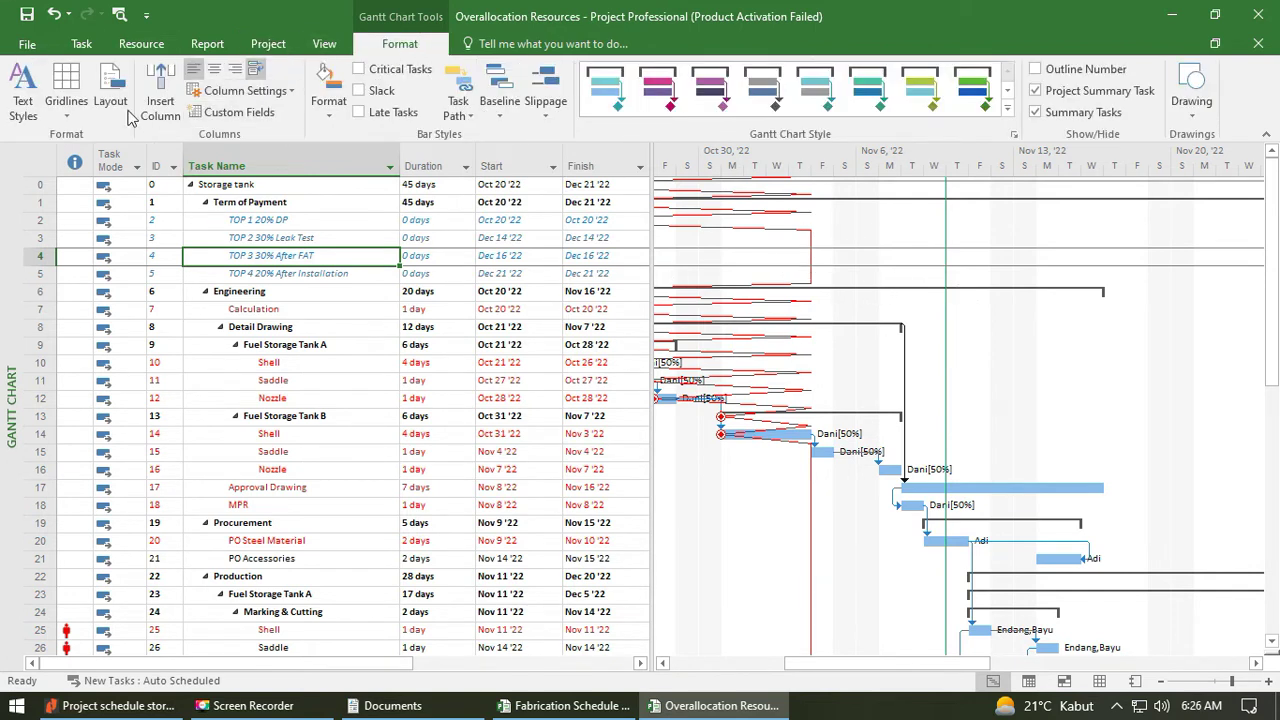
pyautogui.click(63, 111)
pyautogui.click(85, 155)
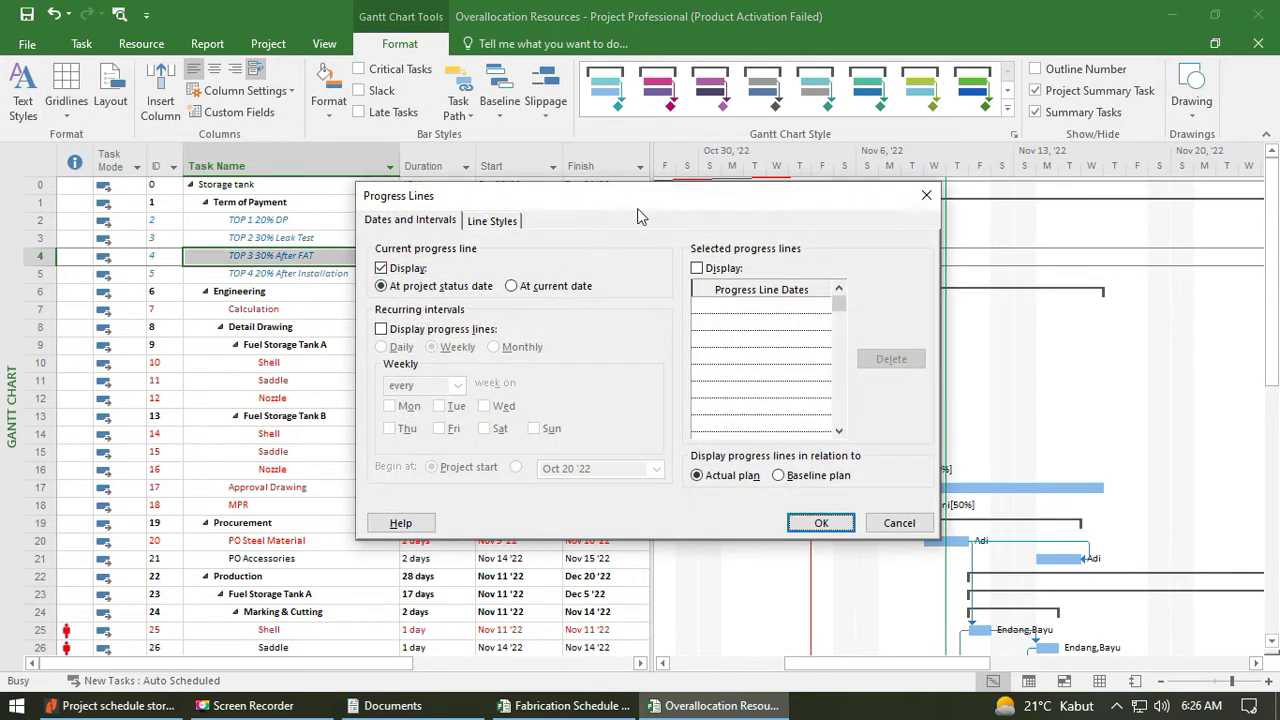
pyautogui.moveTo(640, 196); pyautogui.dragTo(320, 263)
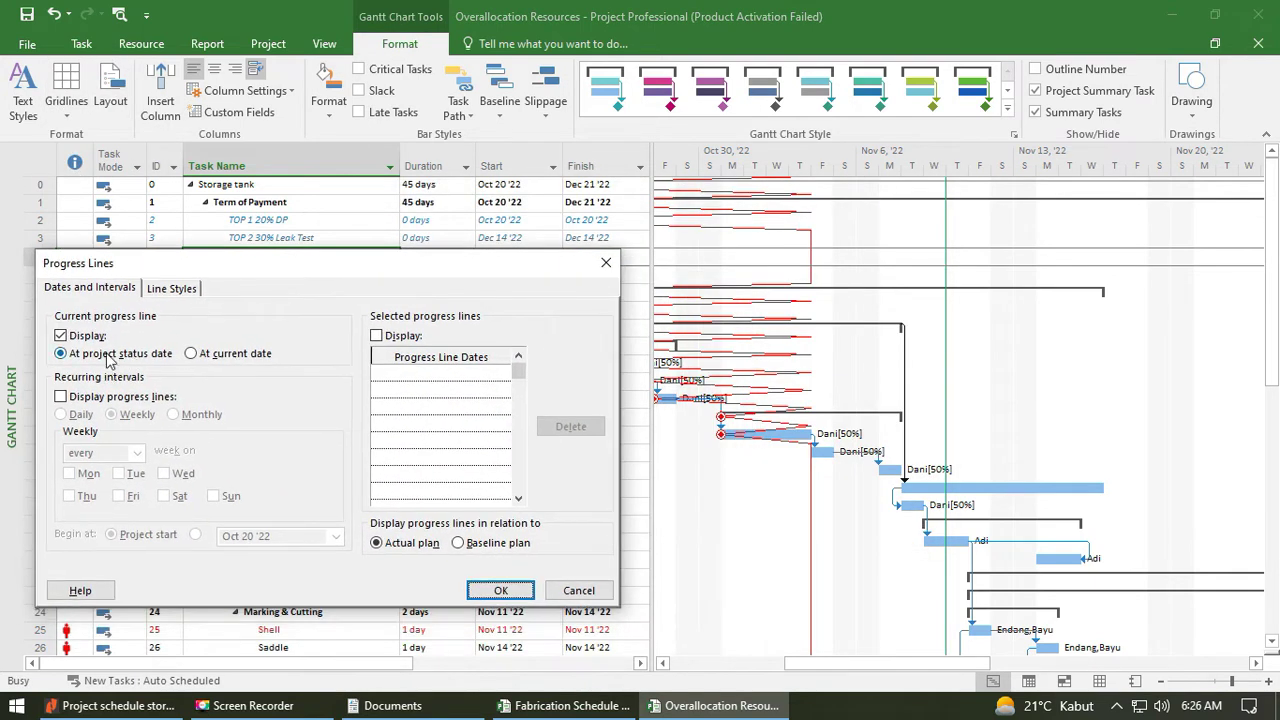
pyautogui.click(217, 358)
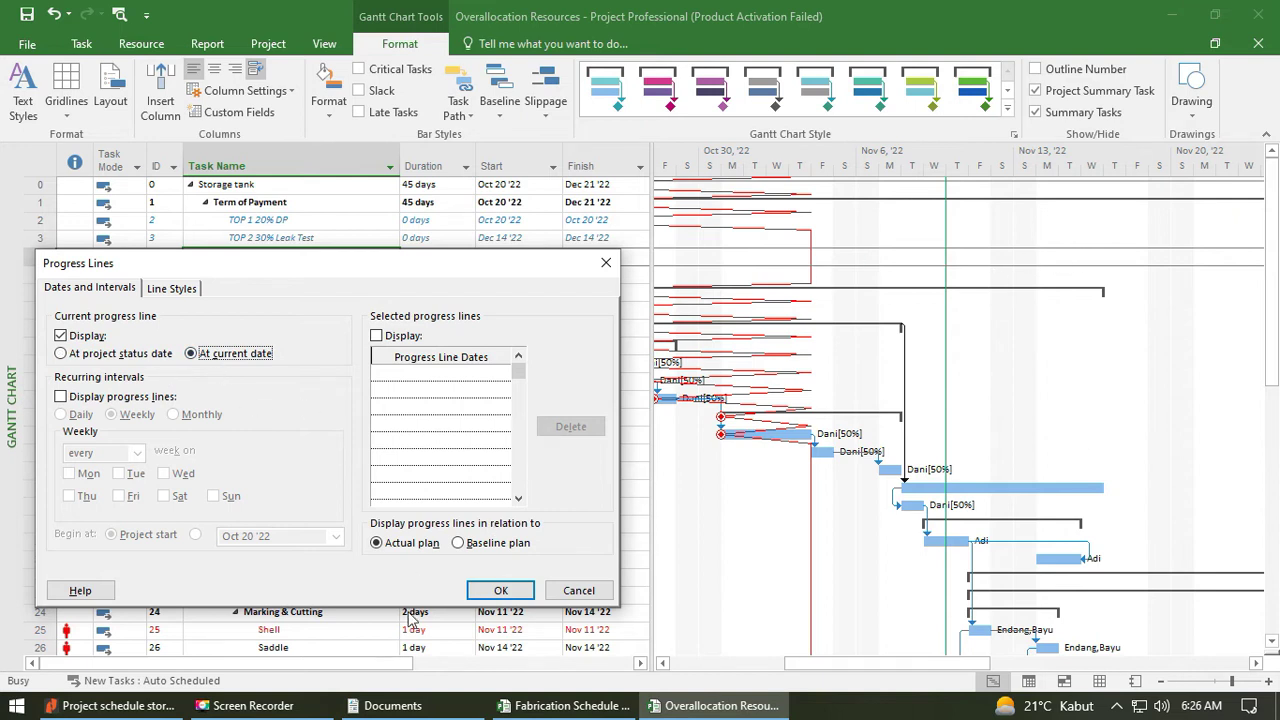
pyautogui.click(500, 590)
pyautogui.scroll(-5, 1008, 428)
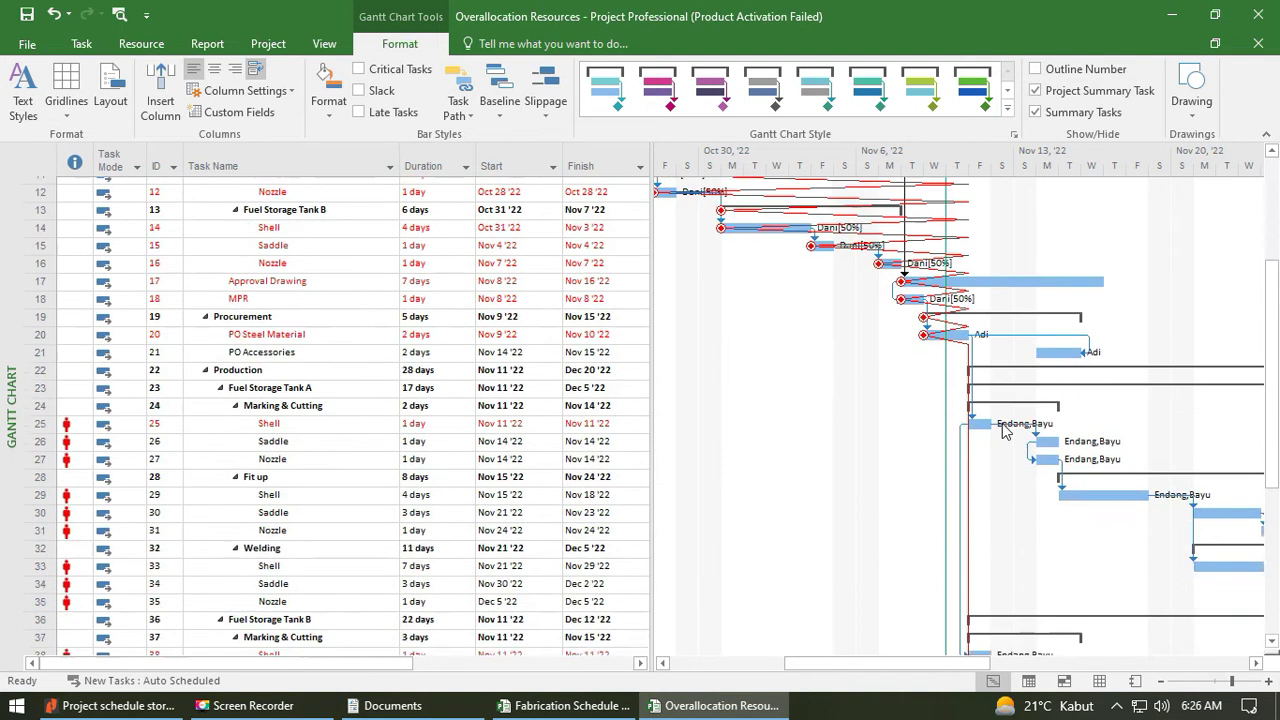
pyautogui.scroll(5, 1000, 436)
# Set the current progress line to display at the project status date and check it along the chart.
pyautogui.click(66, 100)
pyautogui.click(104, 159)
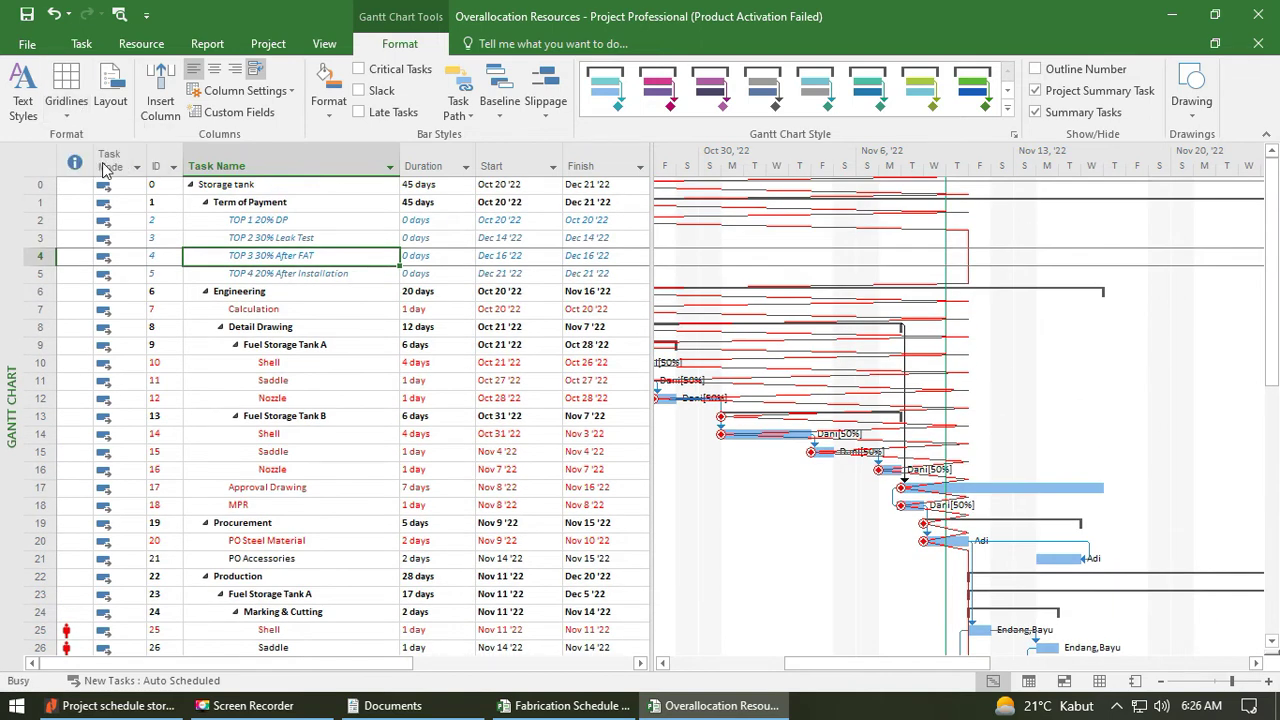
pyautogui.click(406, 288)
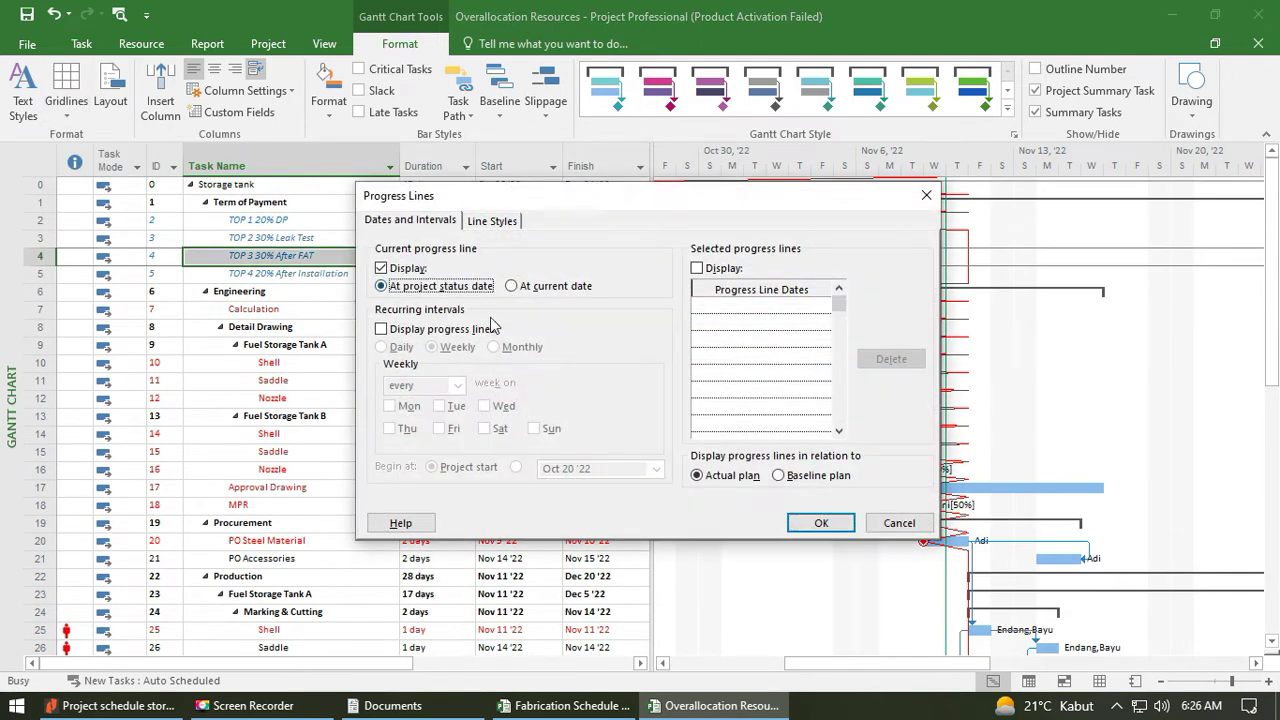
pyautogui.click(830, 523)
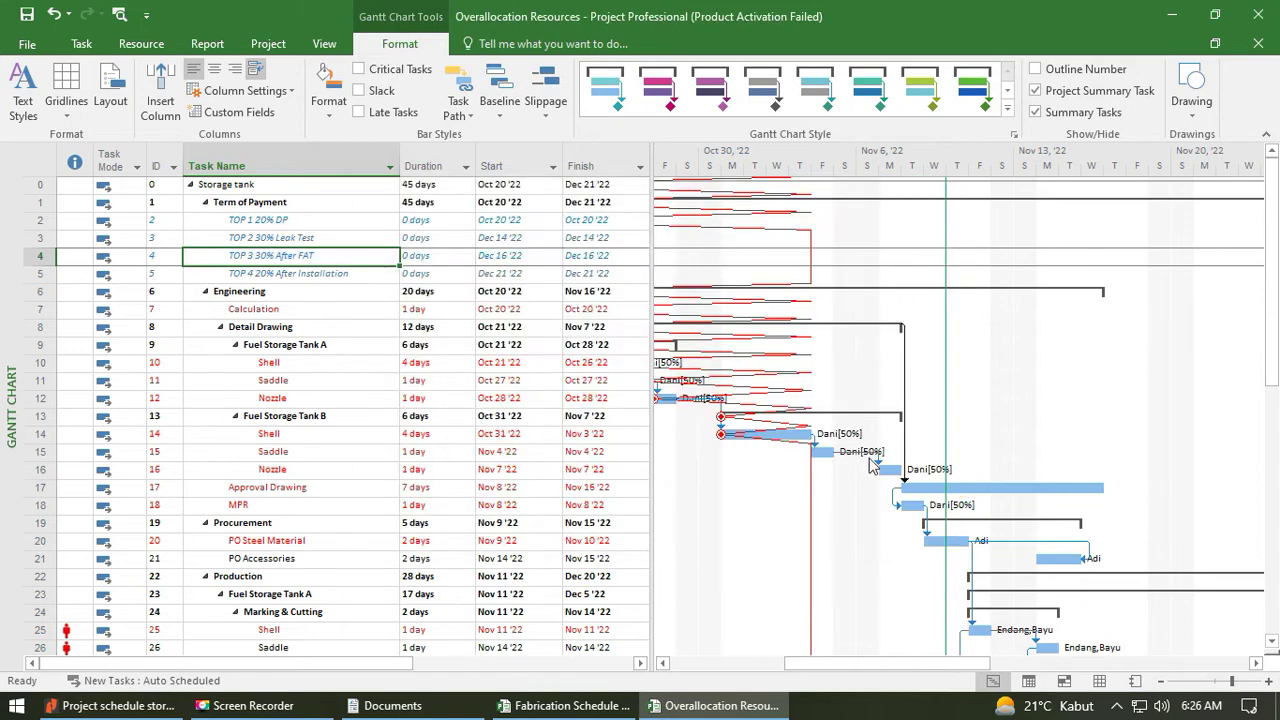
pyautogui.scroll(-20, 823, 420)
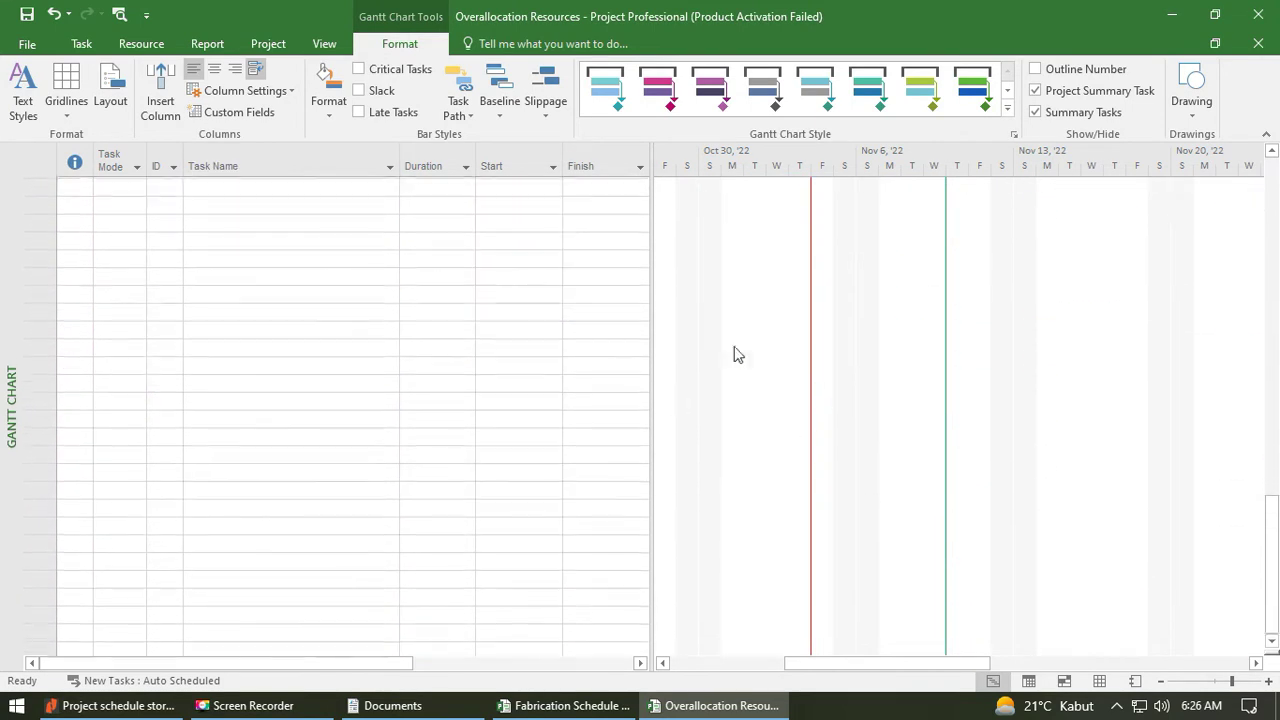
pyautogui.scroll(10, 822, 400)
pyautogui.scroll(10, 822, 403)
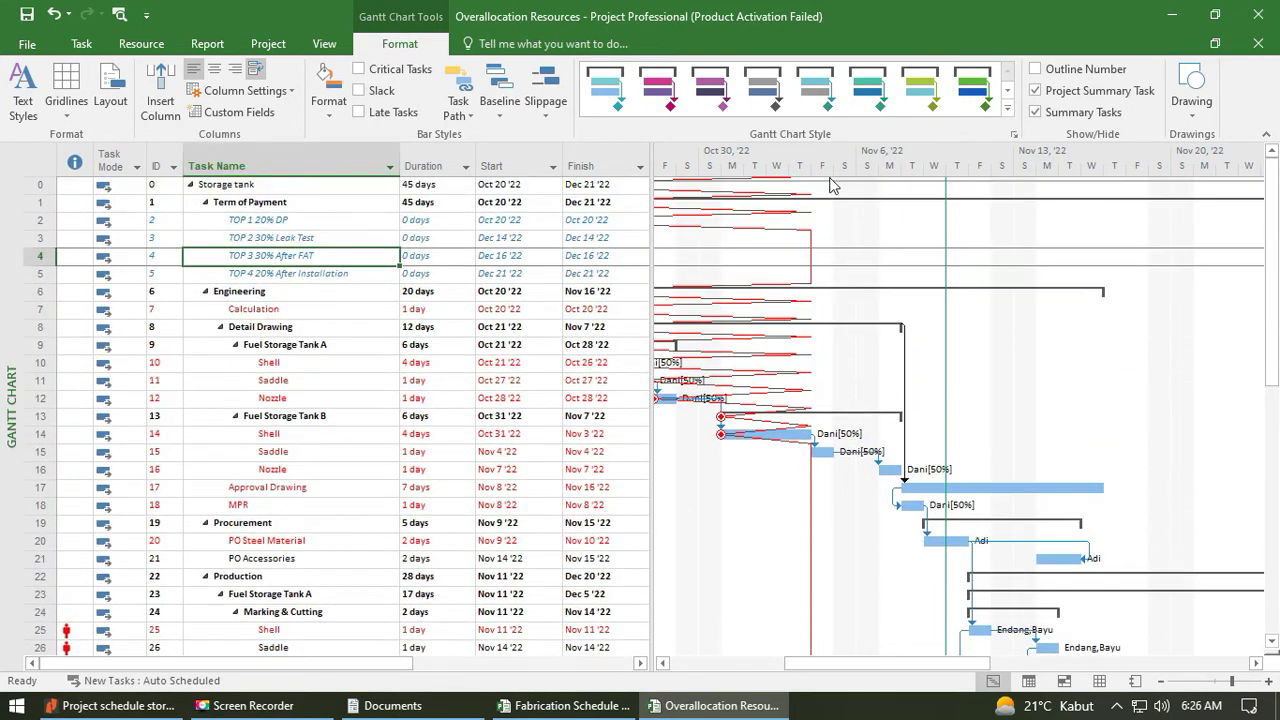
pyautogui.moveTo(849, 662); pyautogui.dragTo(821, 660)
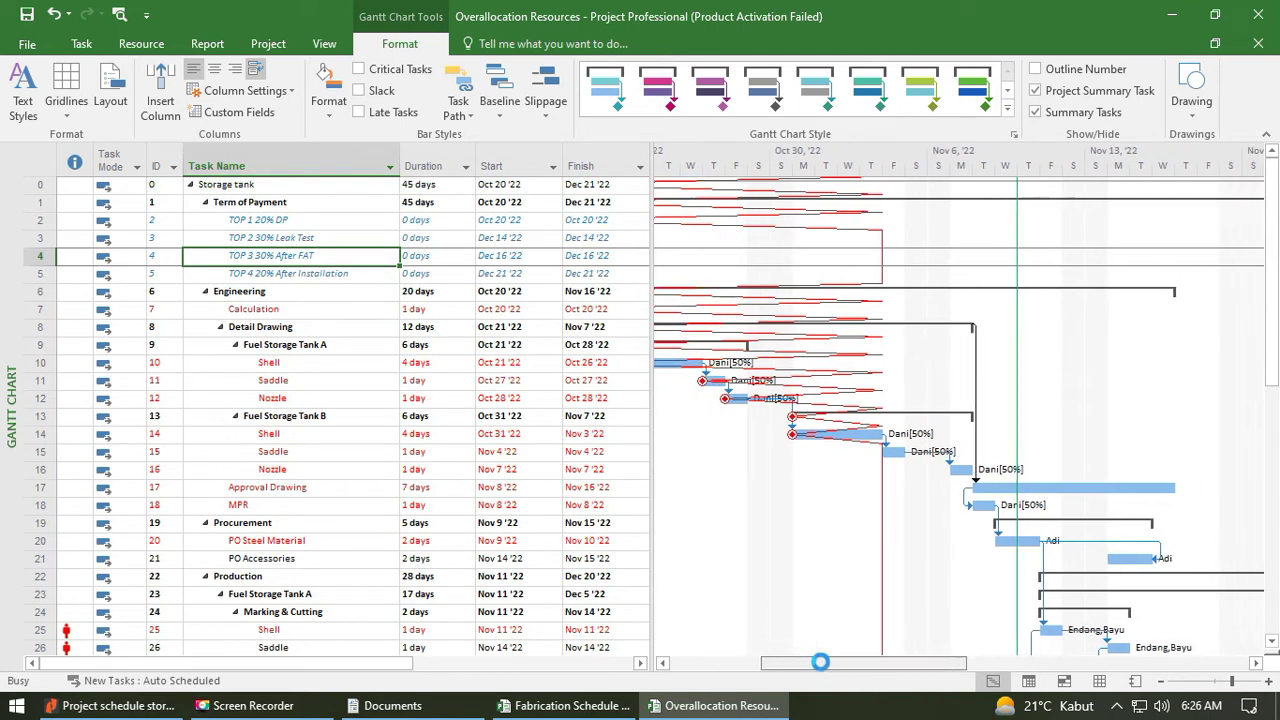
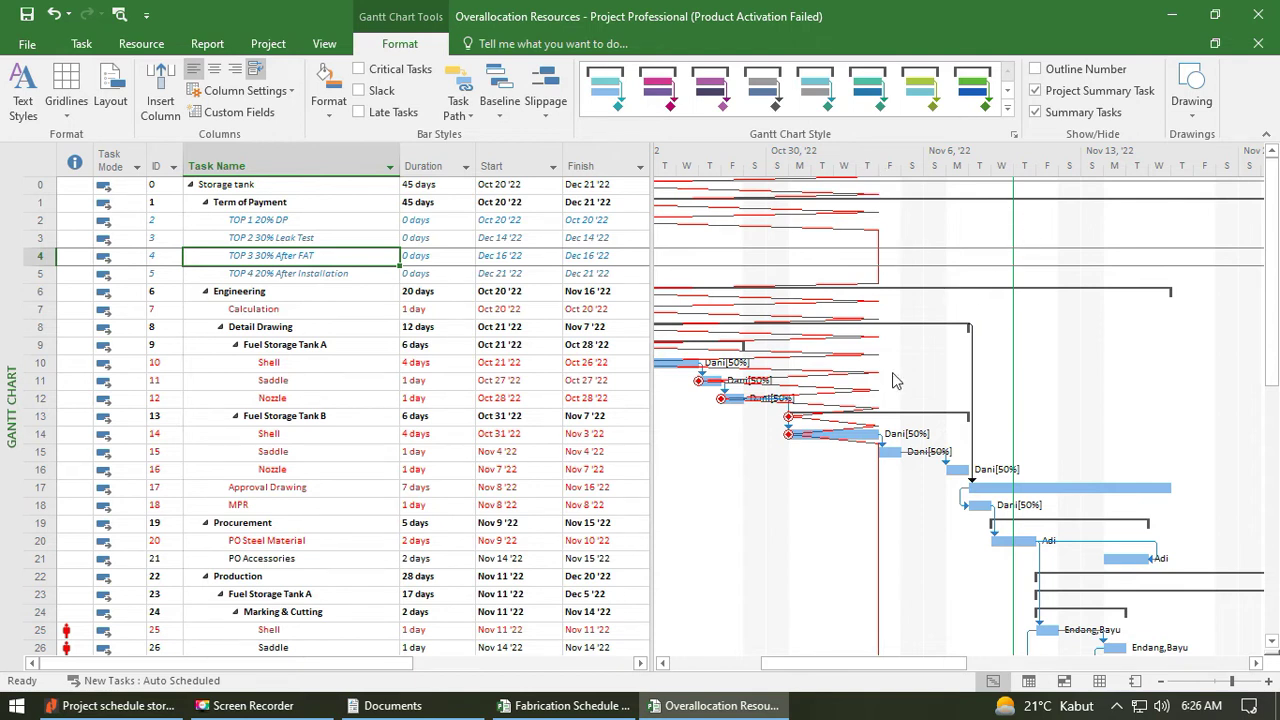
# Reopen the progress line settings.
pyautogui.click(66, 90)
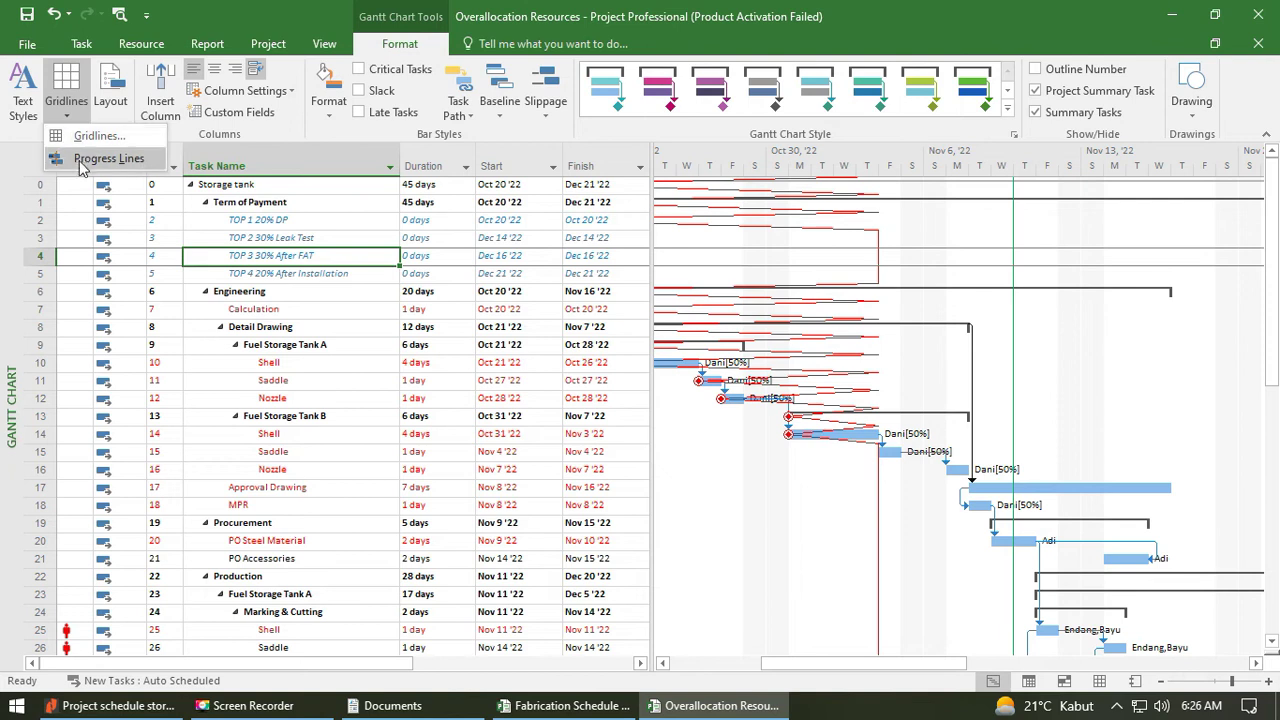
# Display recurring weekly progress lines on every Wednesday in the Gantt chart and review them across the timeline.
pyautogui.click(82, 160)
pyautogui.moveTo(598, 196); pyautogui.dragTo(330, 120)
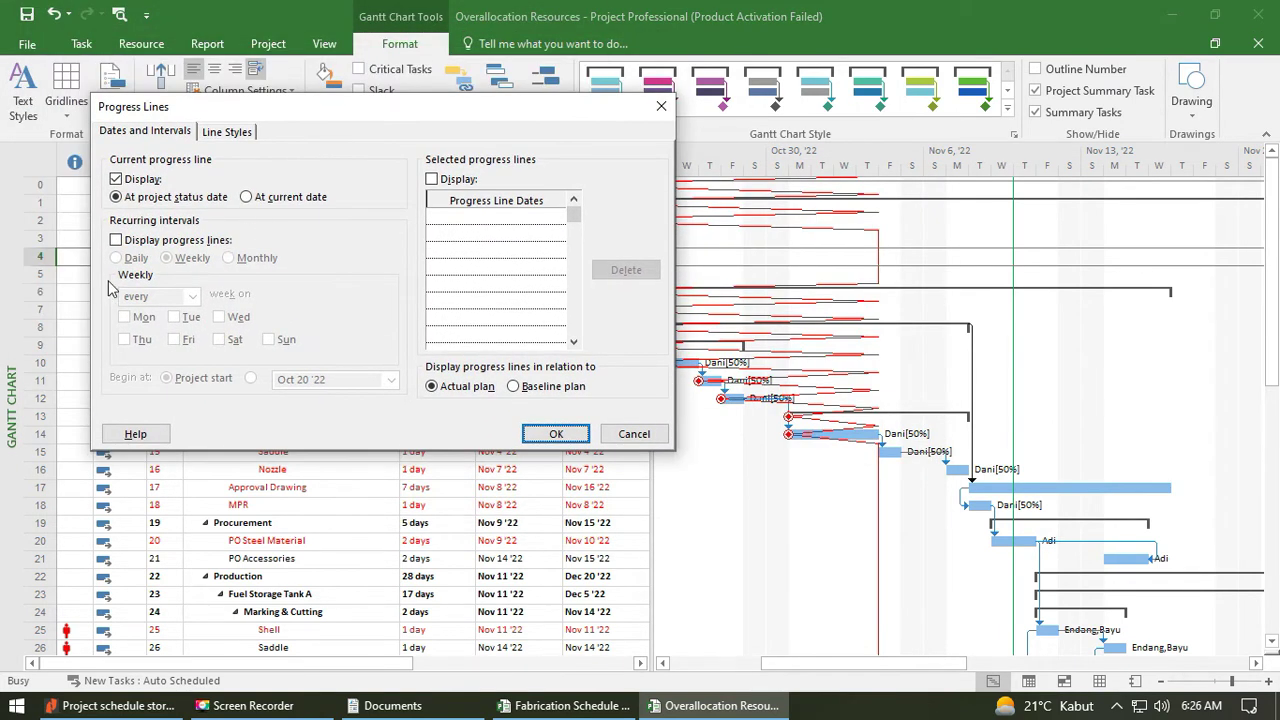
pyautogui.click(154, 242)
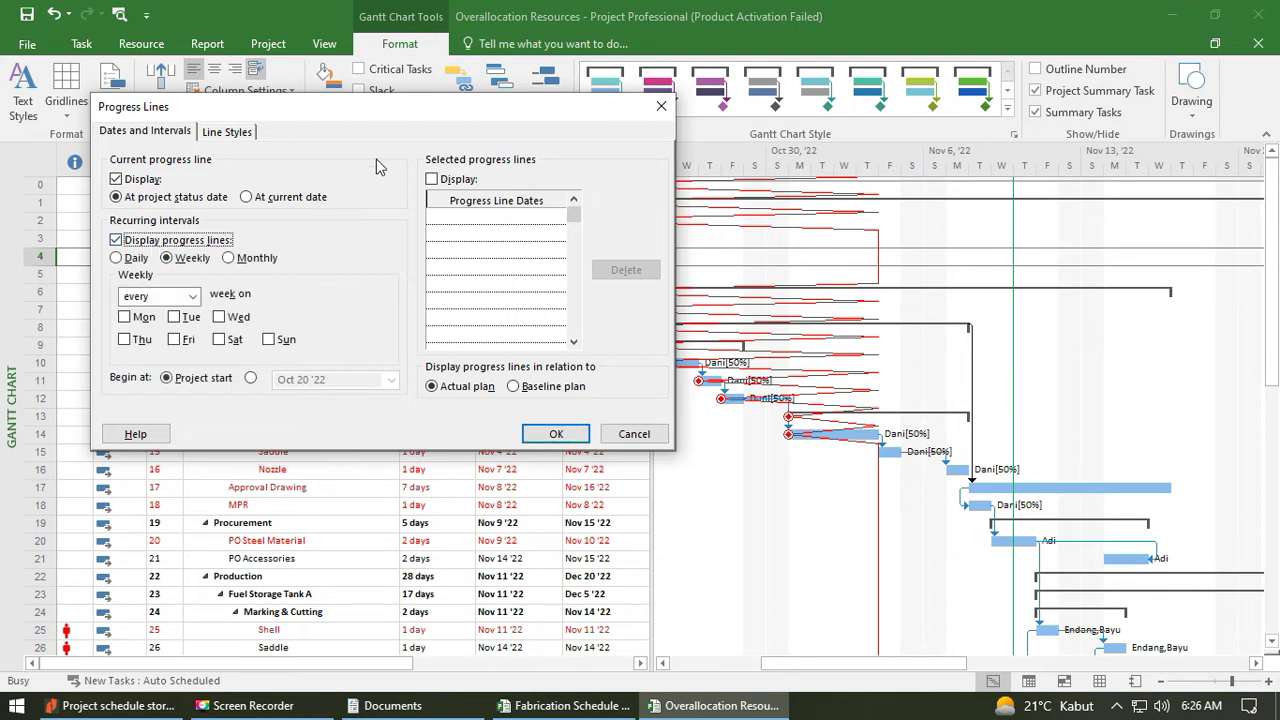
pyautogui.moveTo(417, 123); pyautogui.dragTo(376, 138)
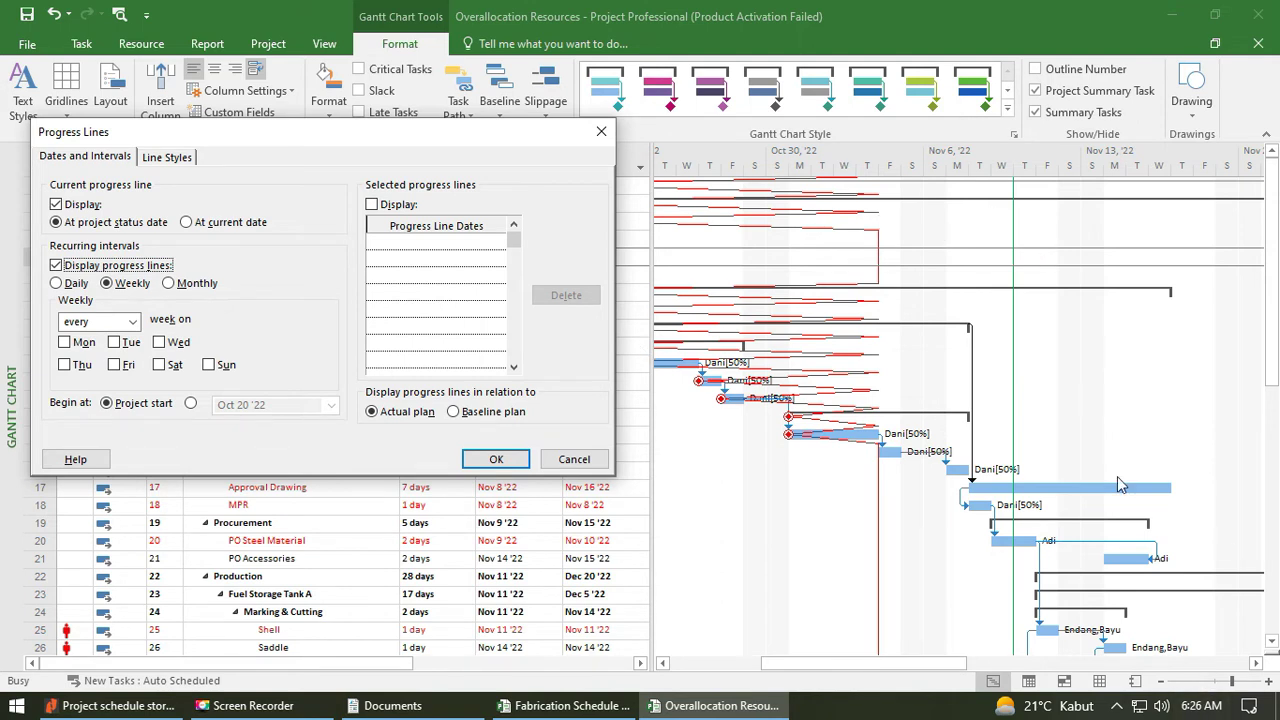
pyautogui.click(159, 342)
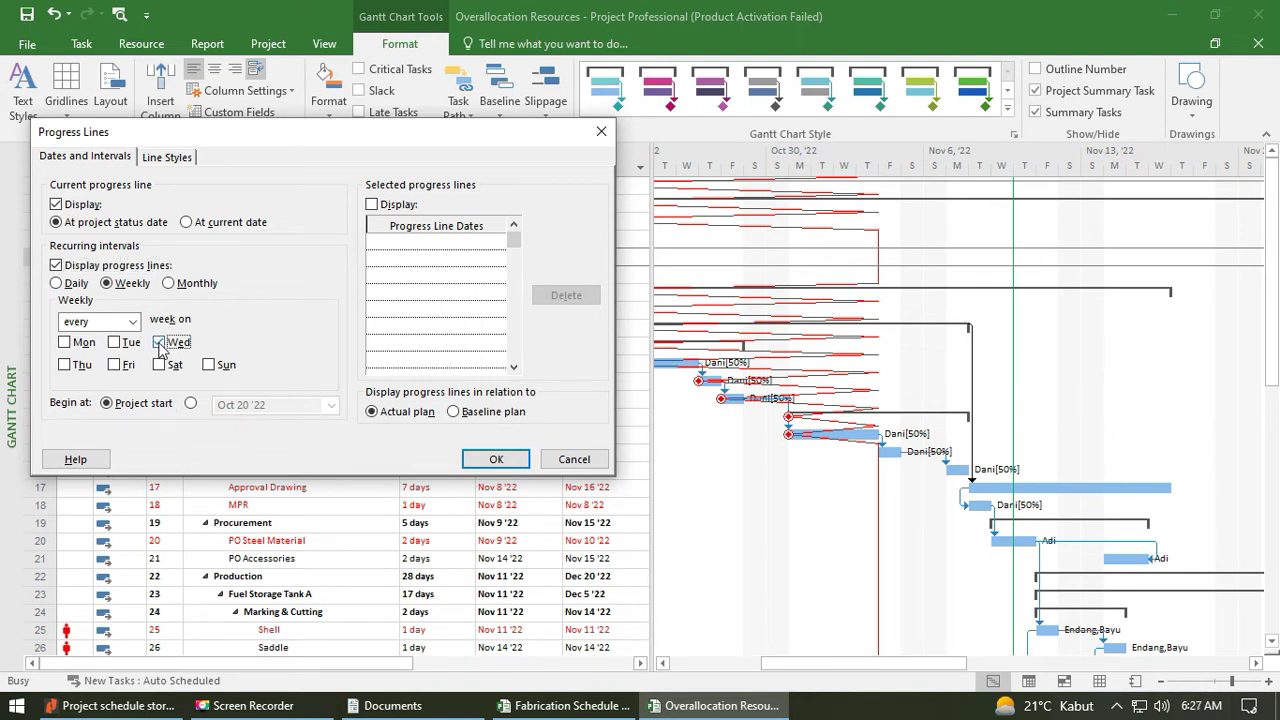
pyautogui.click(496, 460)
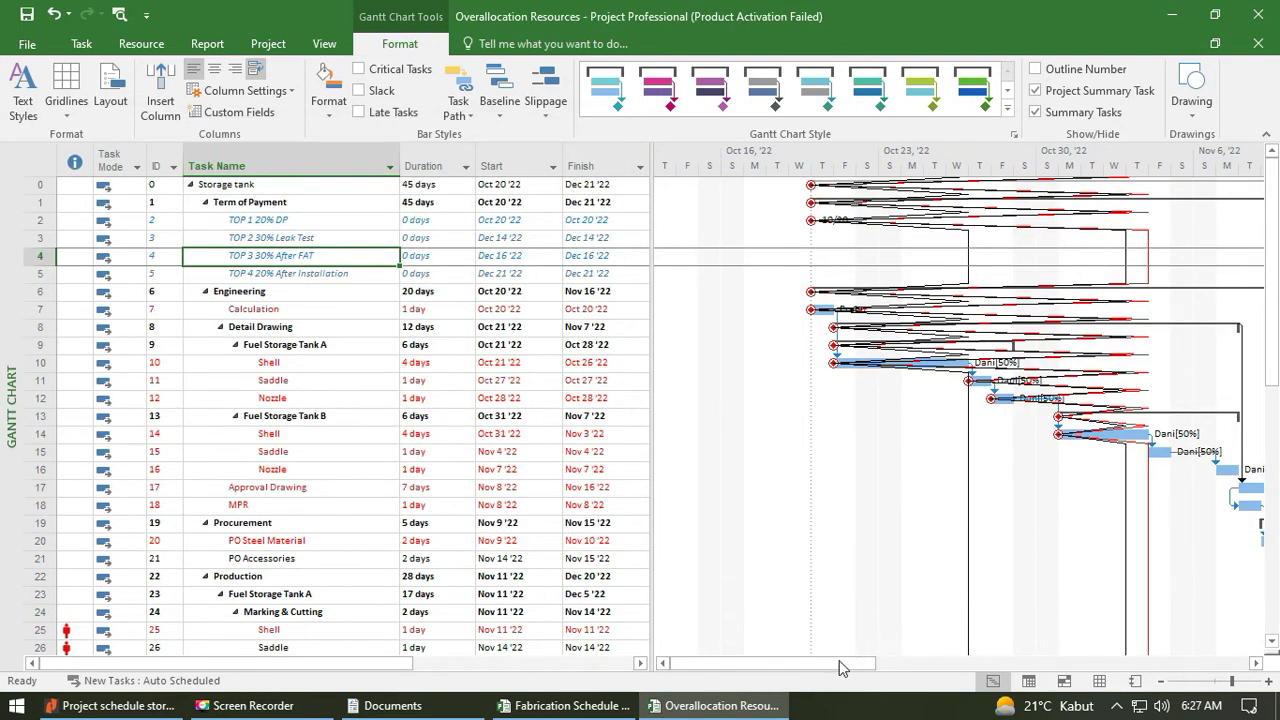
pyautogui.moveTo(840, 668); pyautogui.dragTo(925, 668)
pyautogui.scroll(-10, 852, 512)
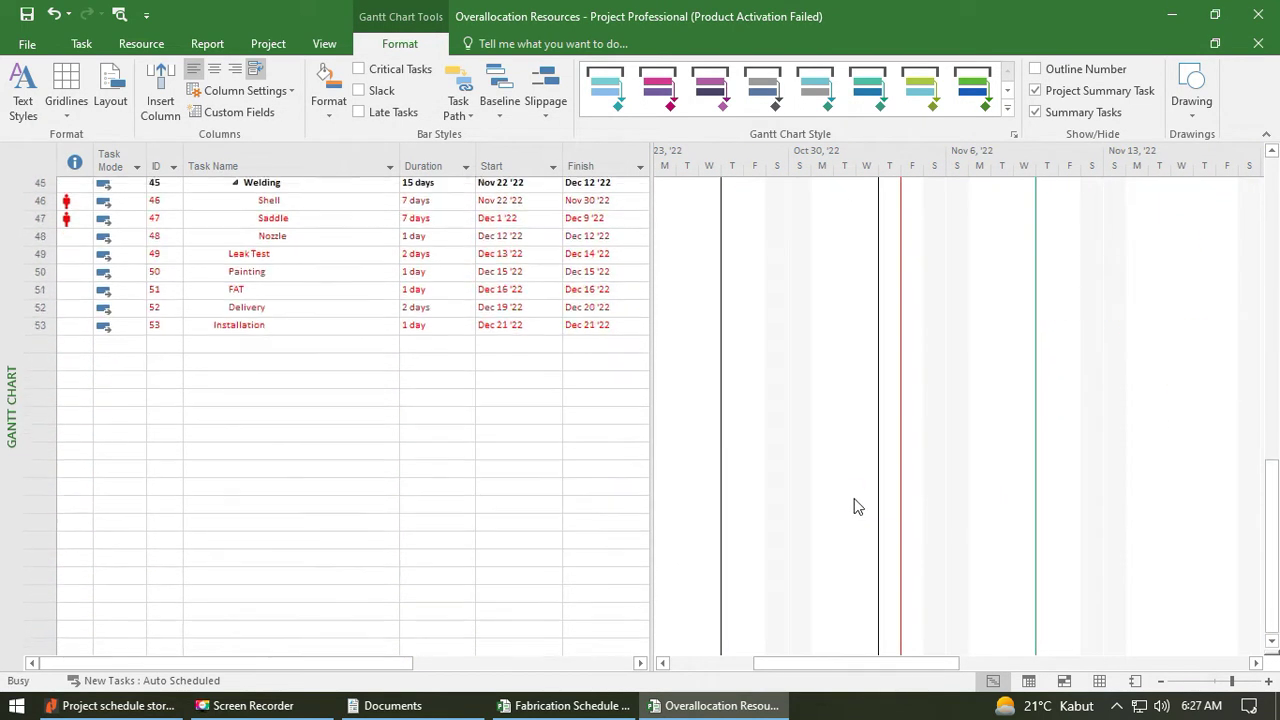
pyautogui.scroll(15, 857, 506)
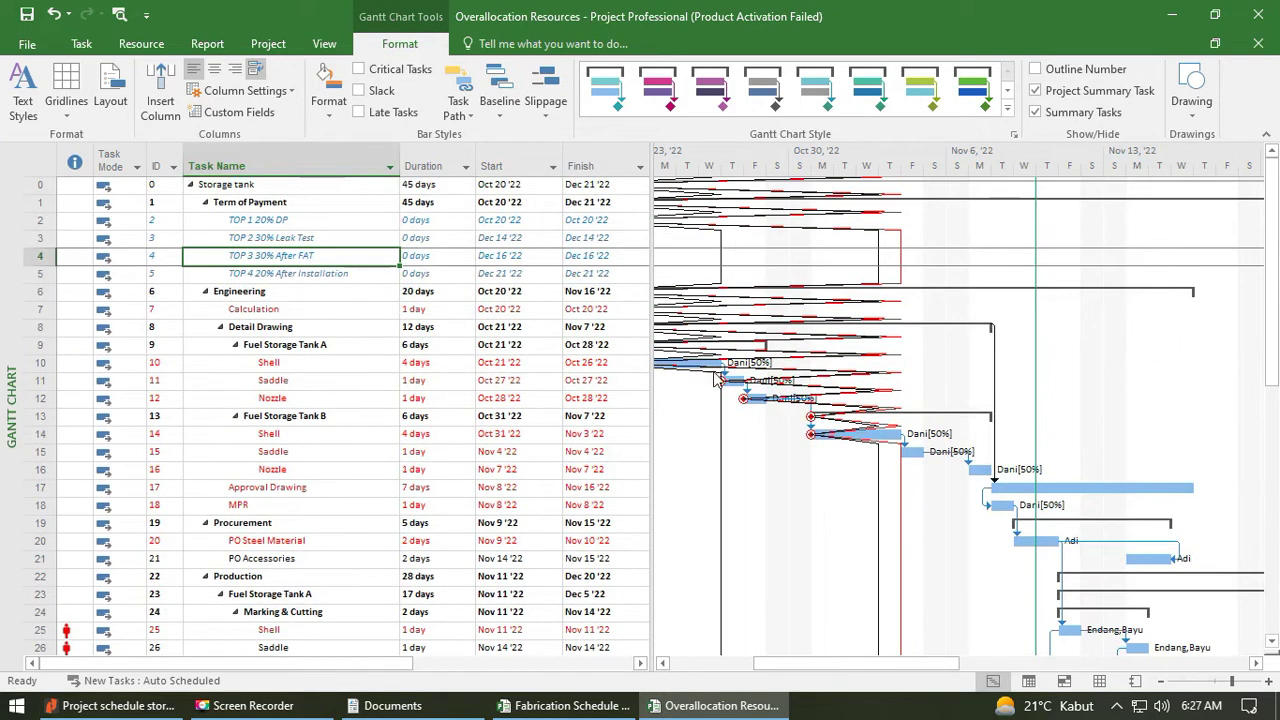
pyautogui.hscroll(-3, 690, 210)
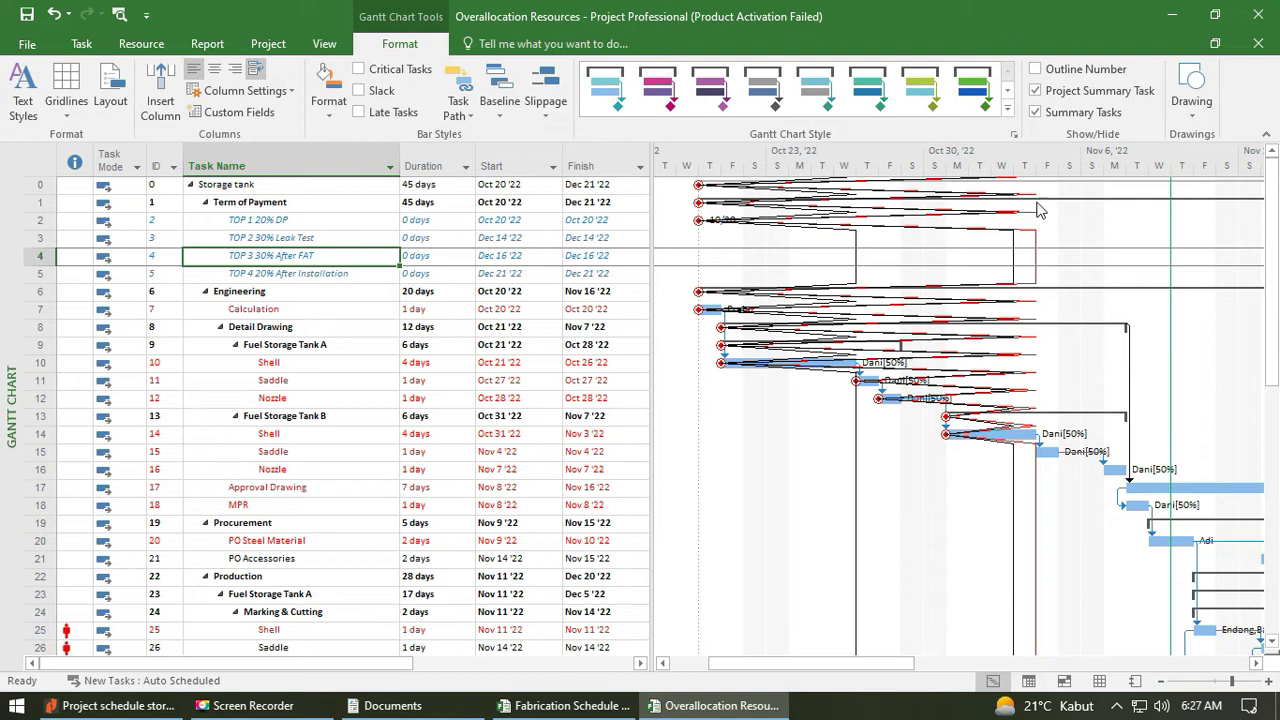
pyautogui.moveTo(812, 663); pyautogui.dragTo(843, 663)
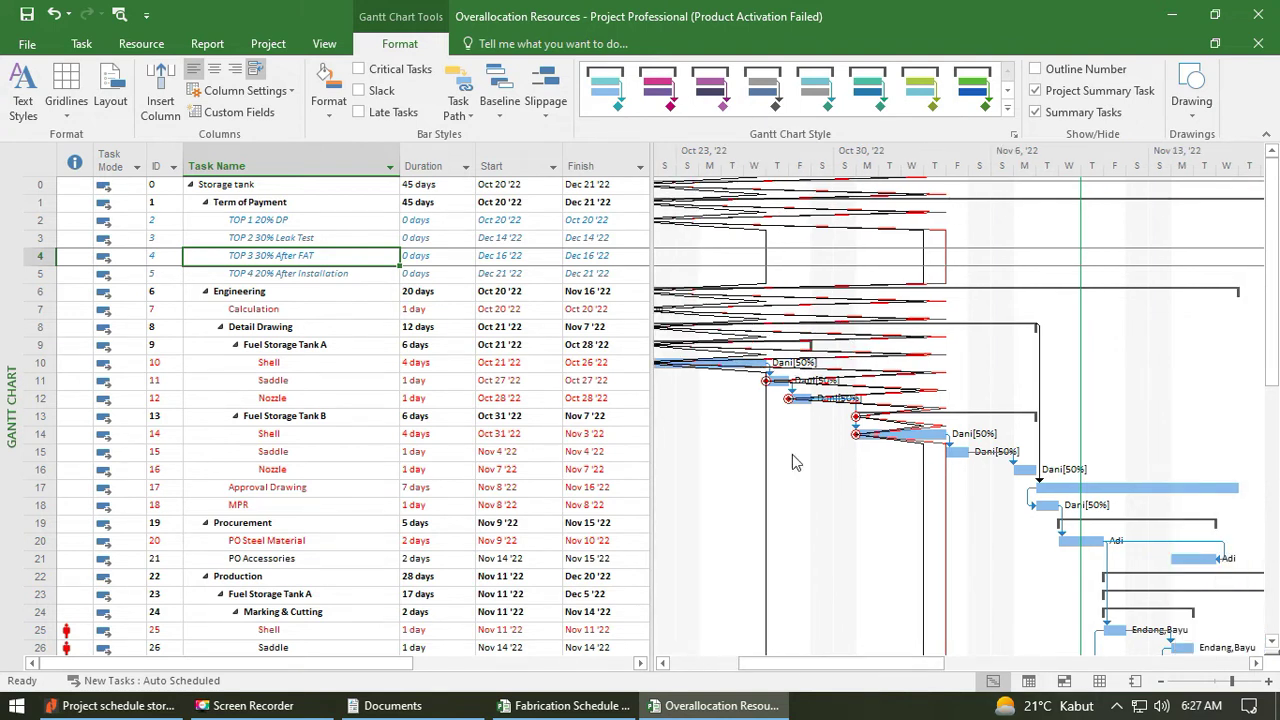
# Turn off the recurring progress lines, keeping only the current progress line at the project status date.
pyautogui.click(66, 106)
pyautogui.click(108, 158)
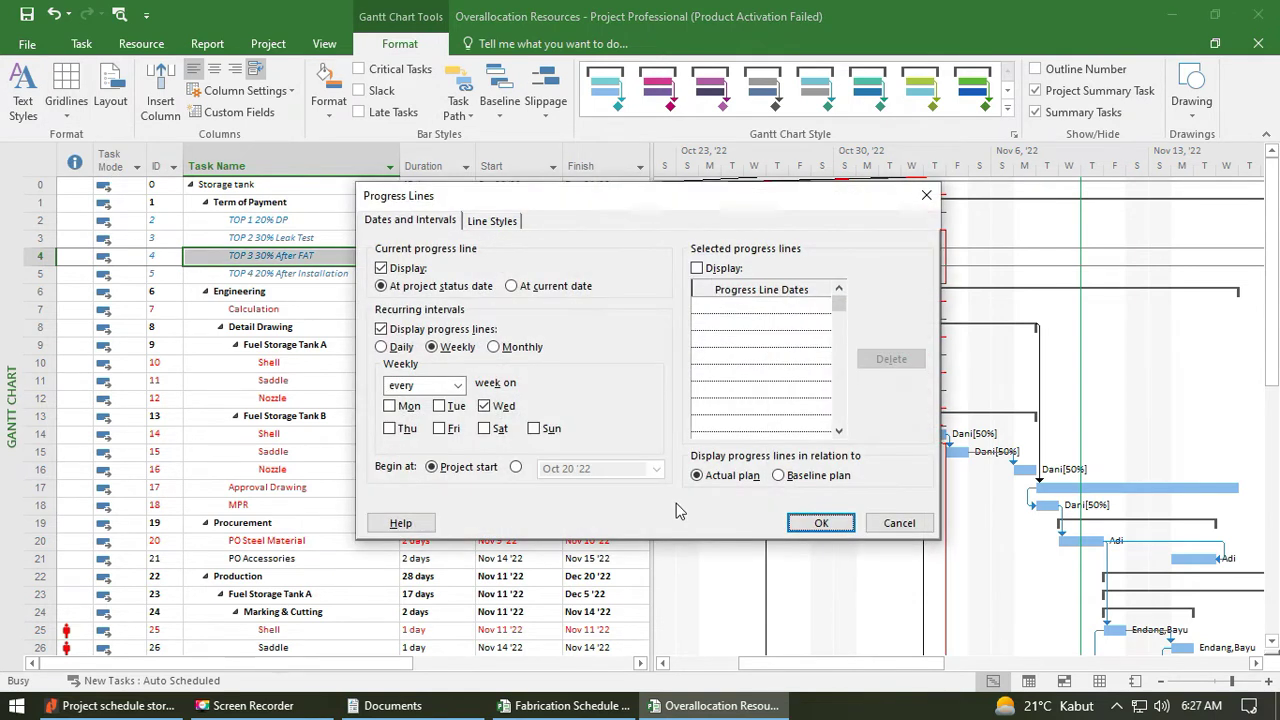
pyautogui.moveTo(753, 202); pyautogui.dragTo(424, 169)
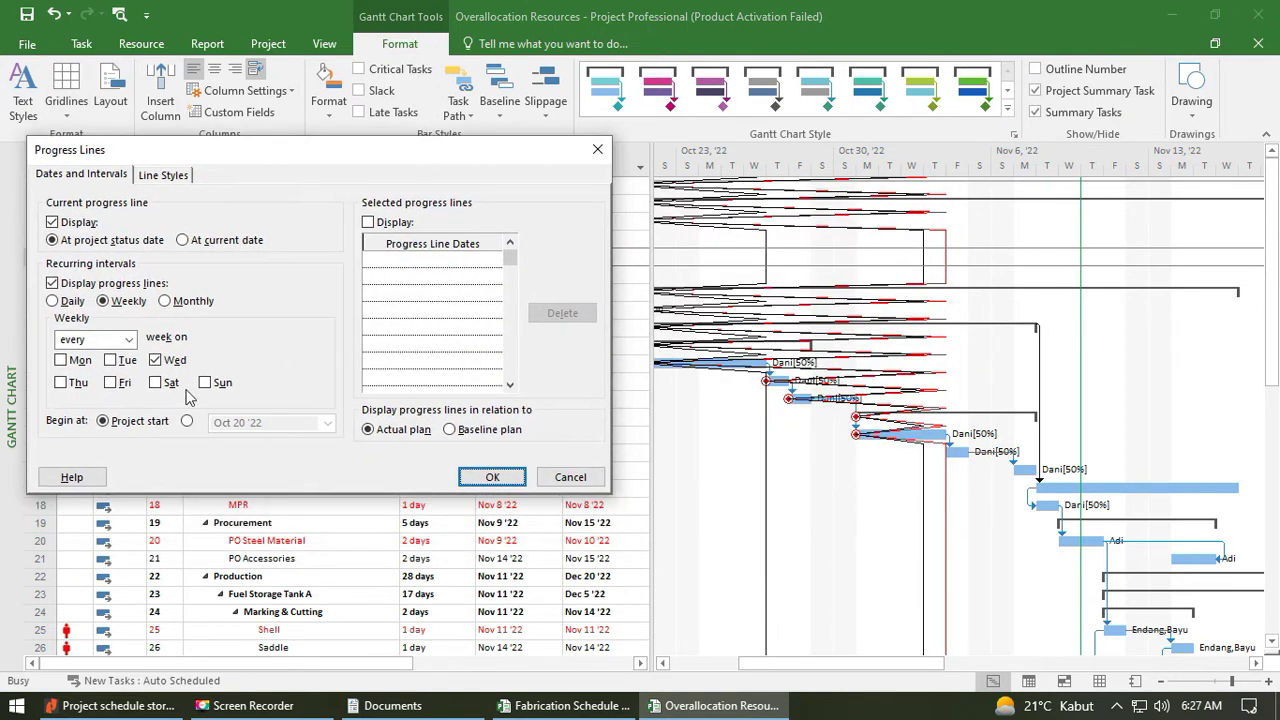
pyautogui.click(52, 284)
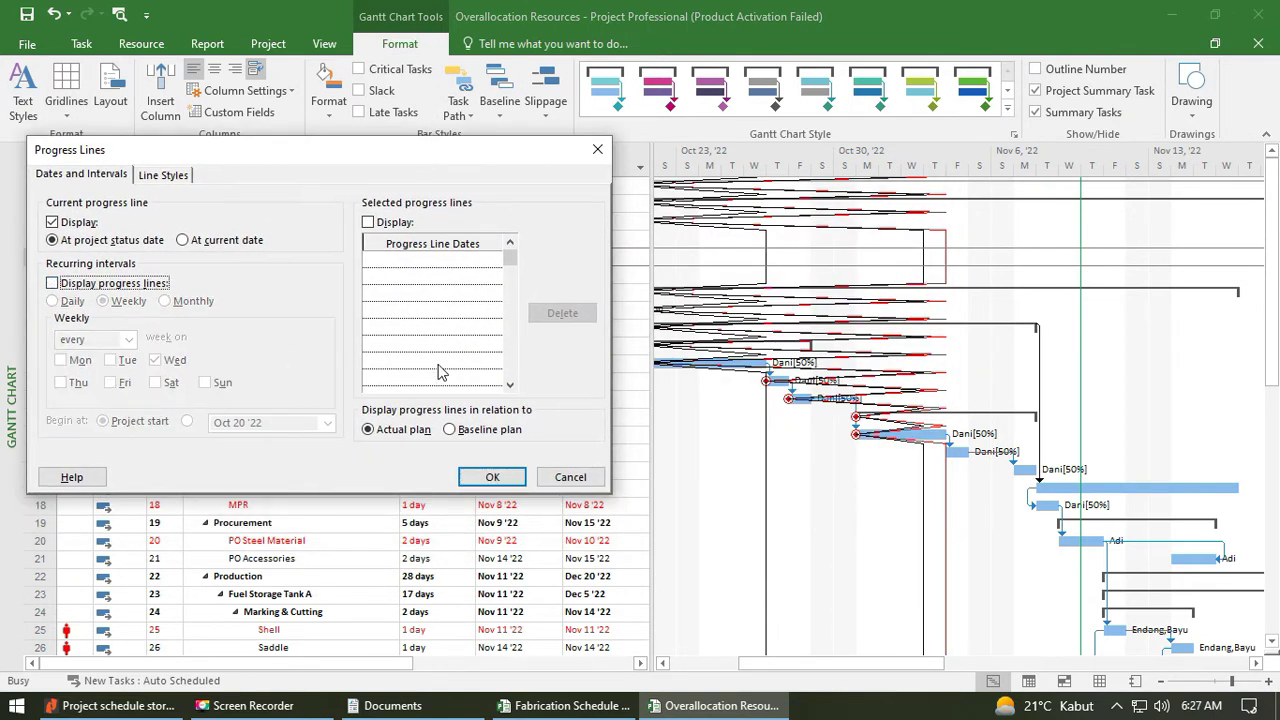
pyautogui.click(492, 477)
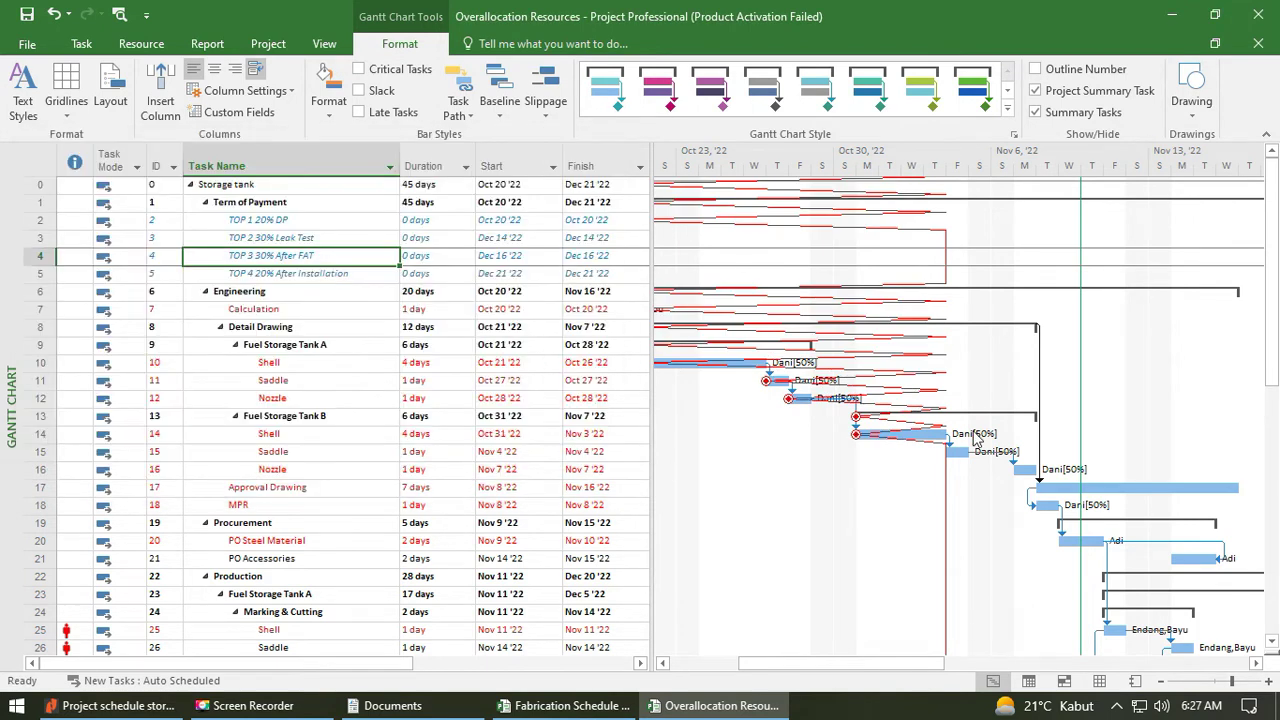
# Display the progress line in relation to the baseline plan and check it on the Gantt chart.
pyautogui.click(66, 100)
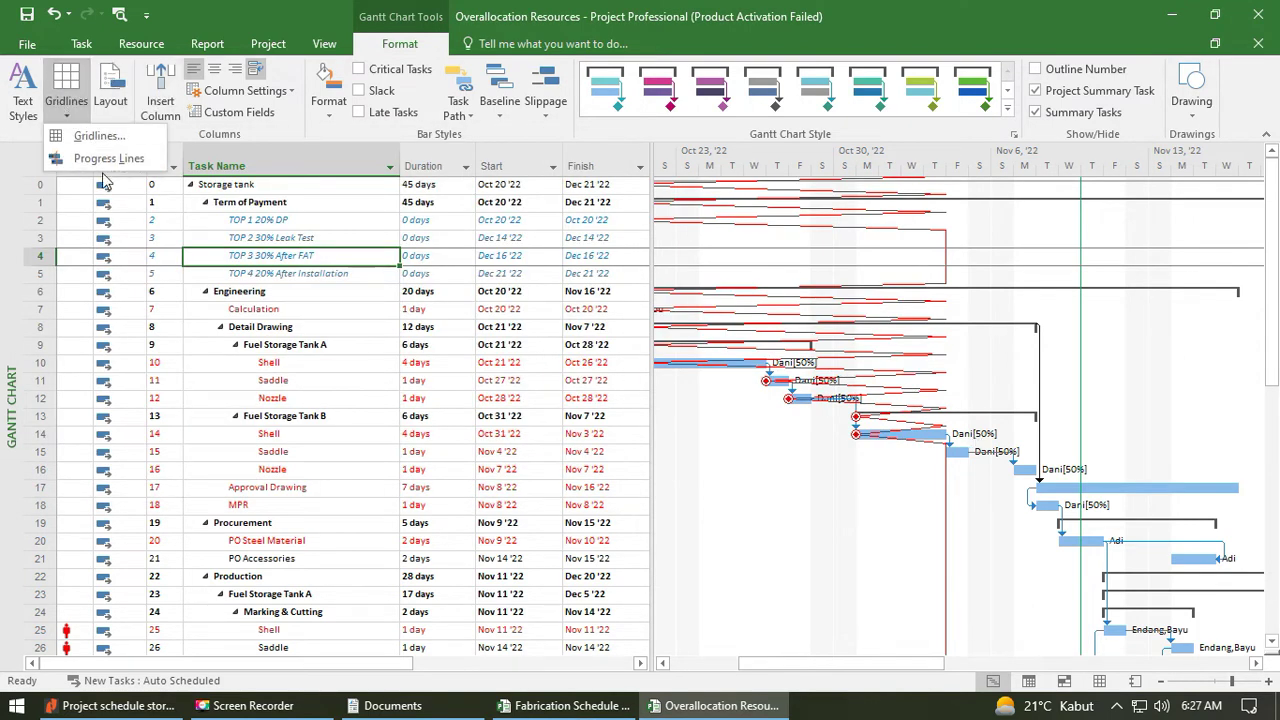
pyautogui.click(105, 160)
pyautogui.moveTo(660, 196); pyautogui.dragTo(315, 134)
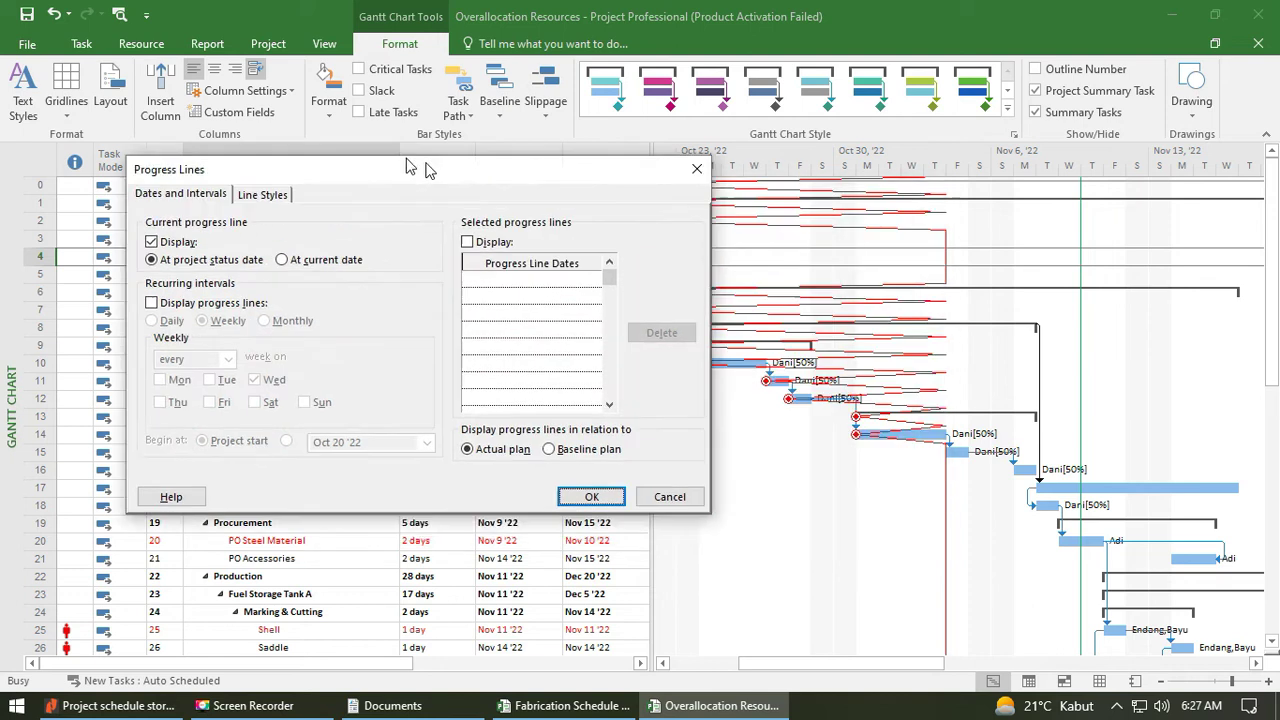
pyautogui.click(525, 401)
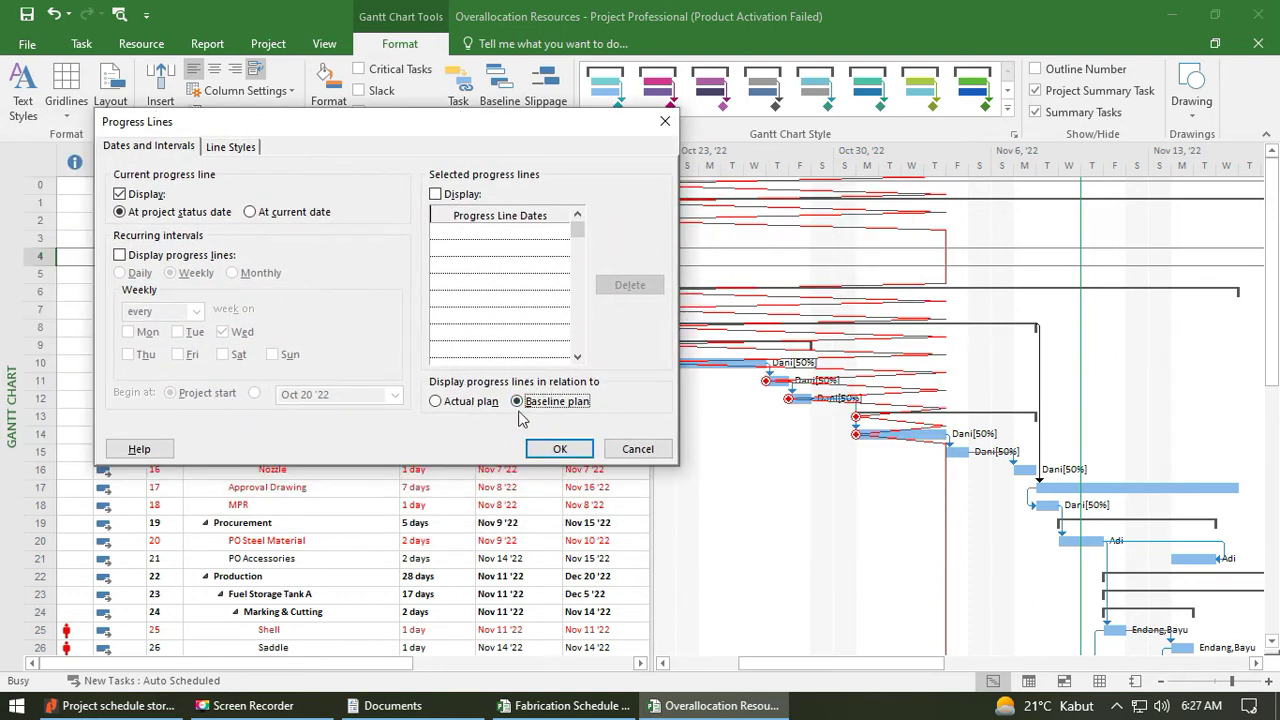
pyautogui.click(563, 450)
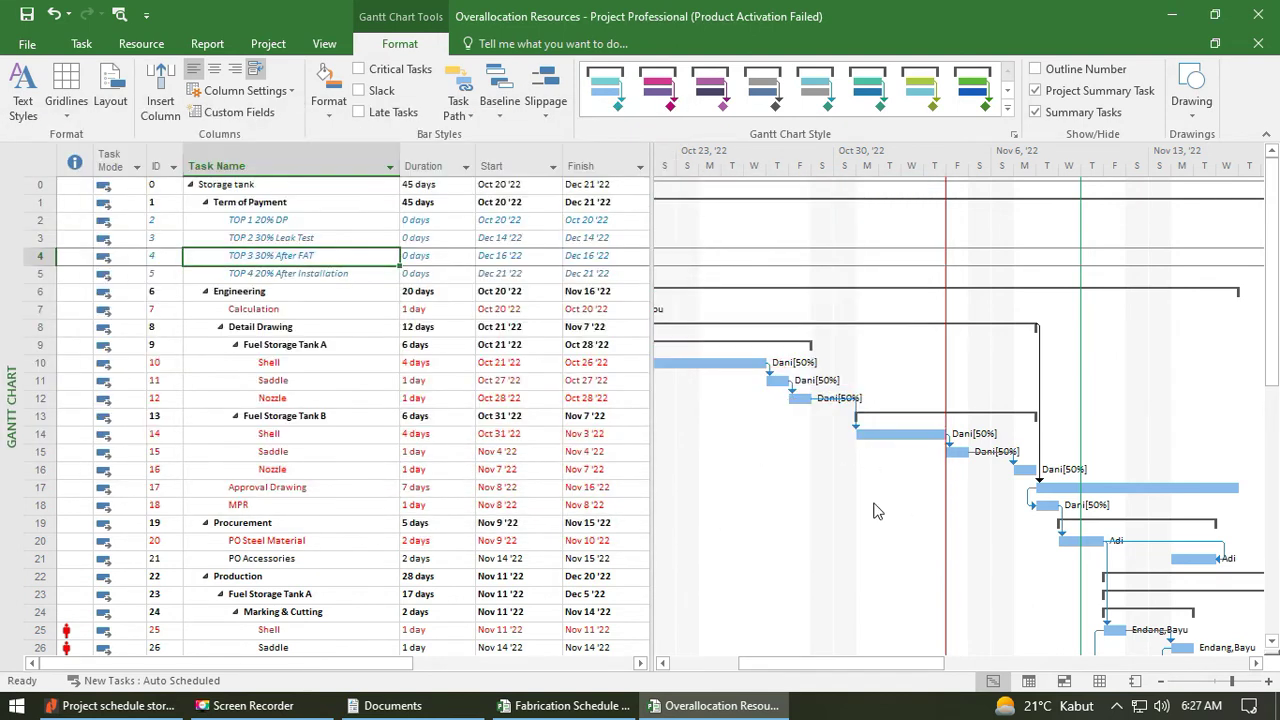
pyautogui.scroll(-5, 911, 517)
pyautogui.scroll(5, 911, 517)
pyautogui.moveTo(860, 662)
pyautogui.mouseDown()
pyautogui.moveTo(790, 660)
pyautogui.moveTo(880, 662)
pyautogui.mouseUp()
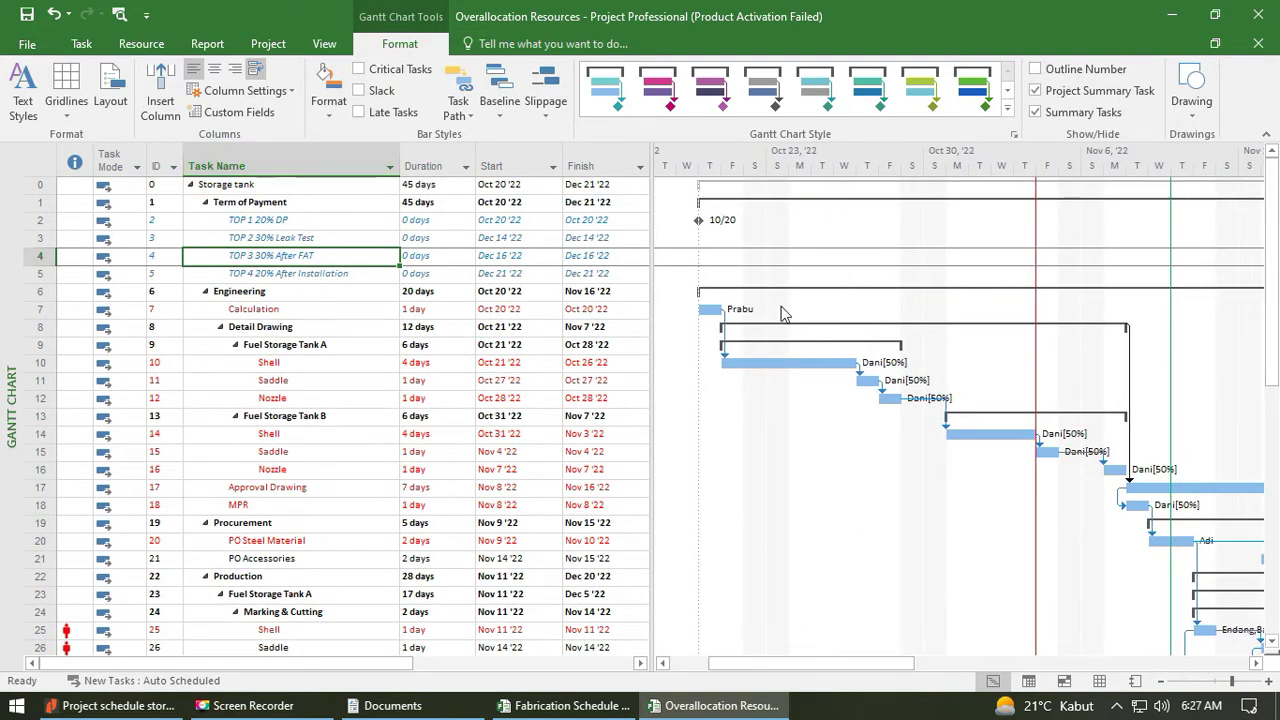
# Set the progress line to display in relation to the actual plan again.
pyautogui.click(66, 105)
pyautogui.click(100, 158)
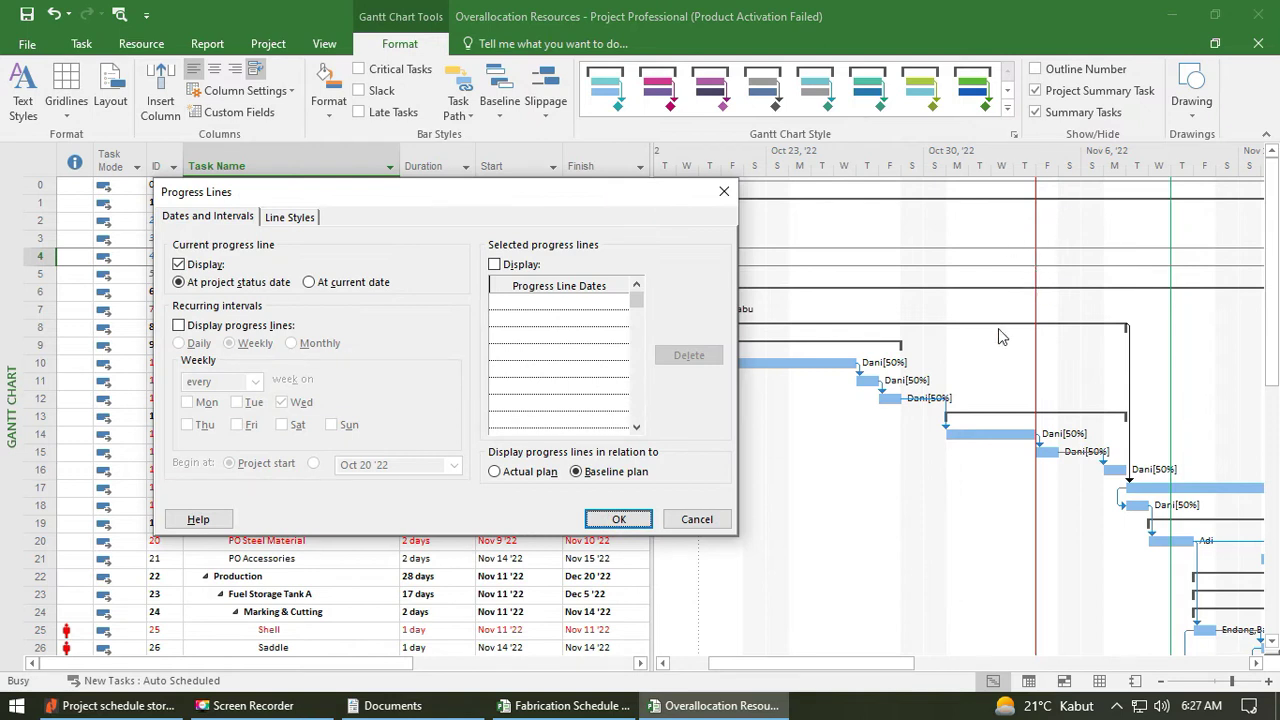
pyautogui.click(525, 471)
pyautogui.click(619, 519)
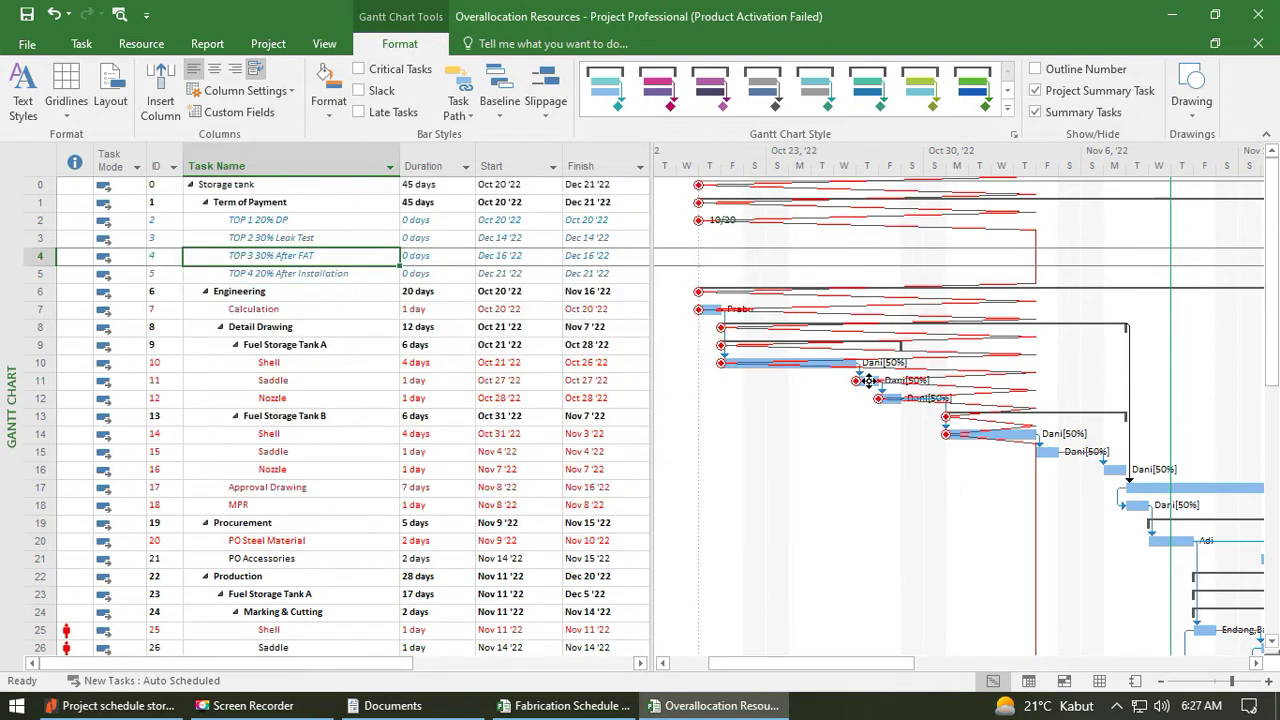
# Change the progress line style to the second line type, with slanted lines running directly between progress points.
pyautogui.click(76, 97)
pyautogui.click(108, 157)
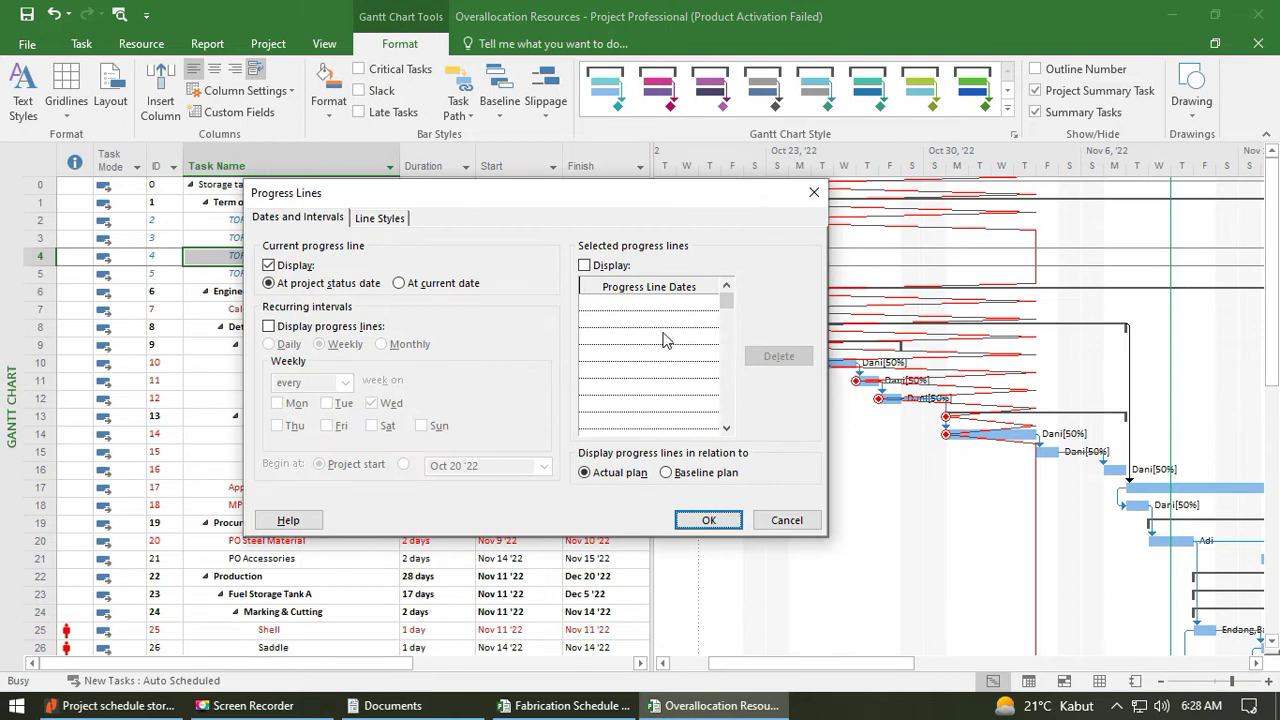
pyautogui.click(380, 217)
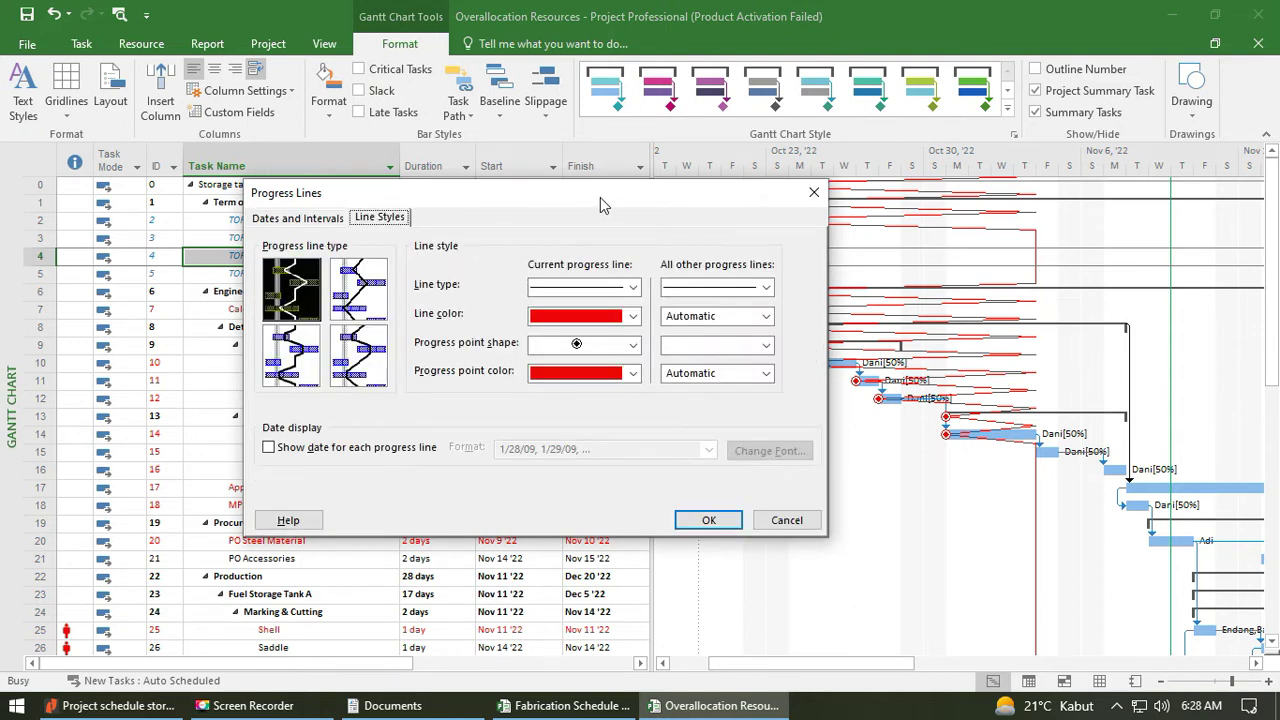
pyautogui.moveTo(600, 197); pyautogui.dragTo(405, 72)
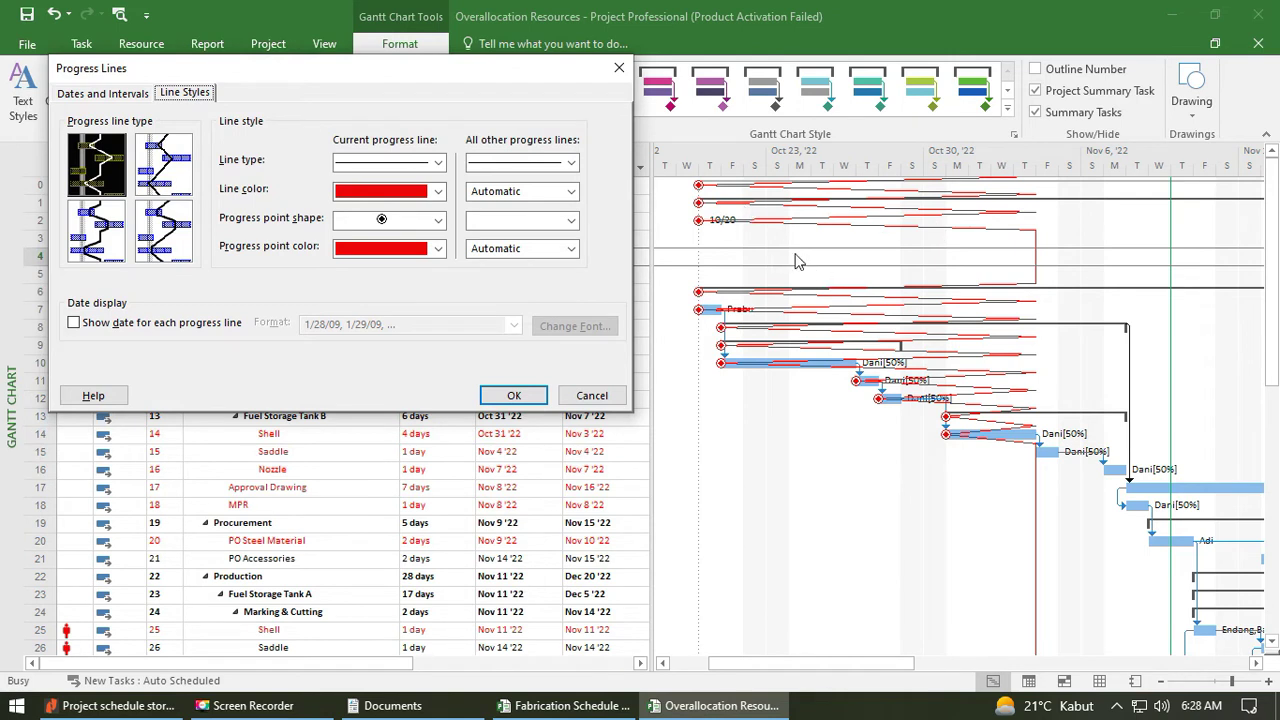
pyautogui.click(168, 170)
pyautogui.click(508, 396)
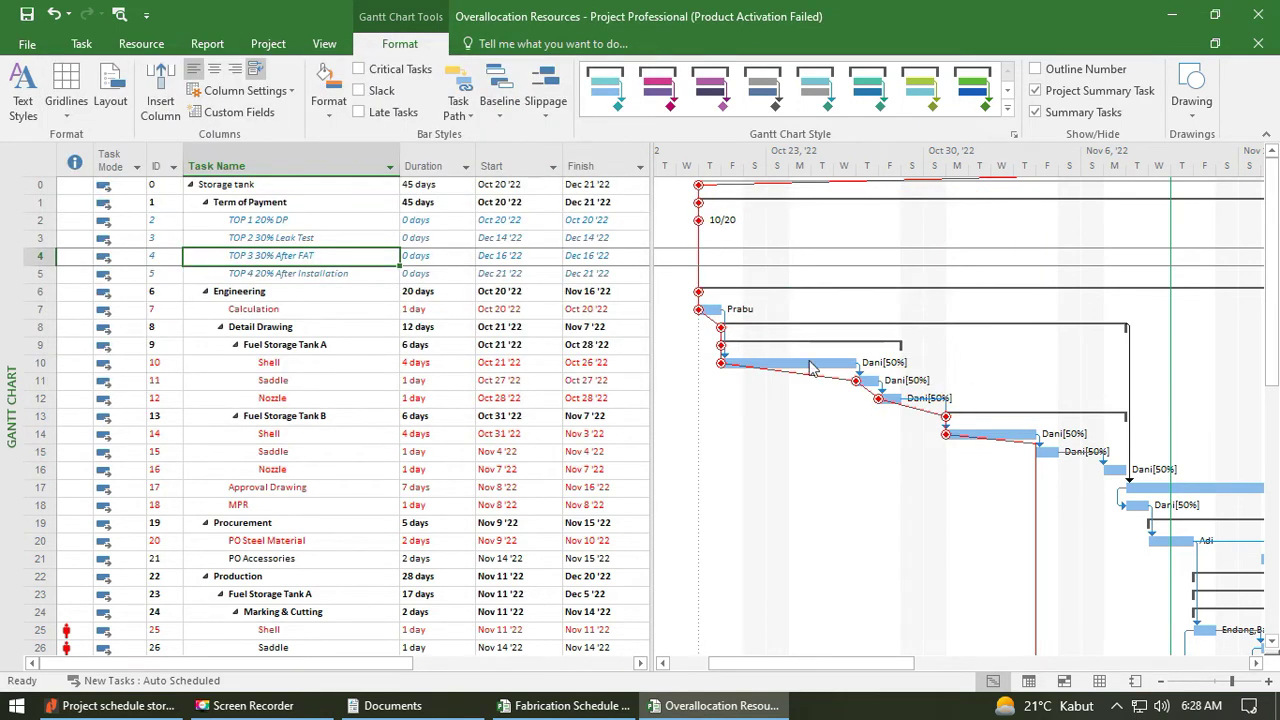
# Switch the progress line style to the third line type, with squared segments returning to the status date, and review the chart.
pyautogui.click(84, 117)
pyautogui.click(108, 158)
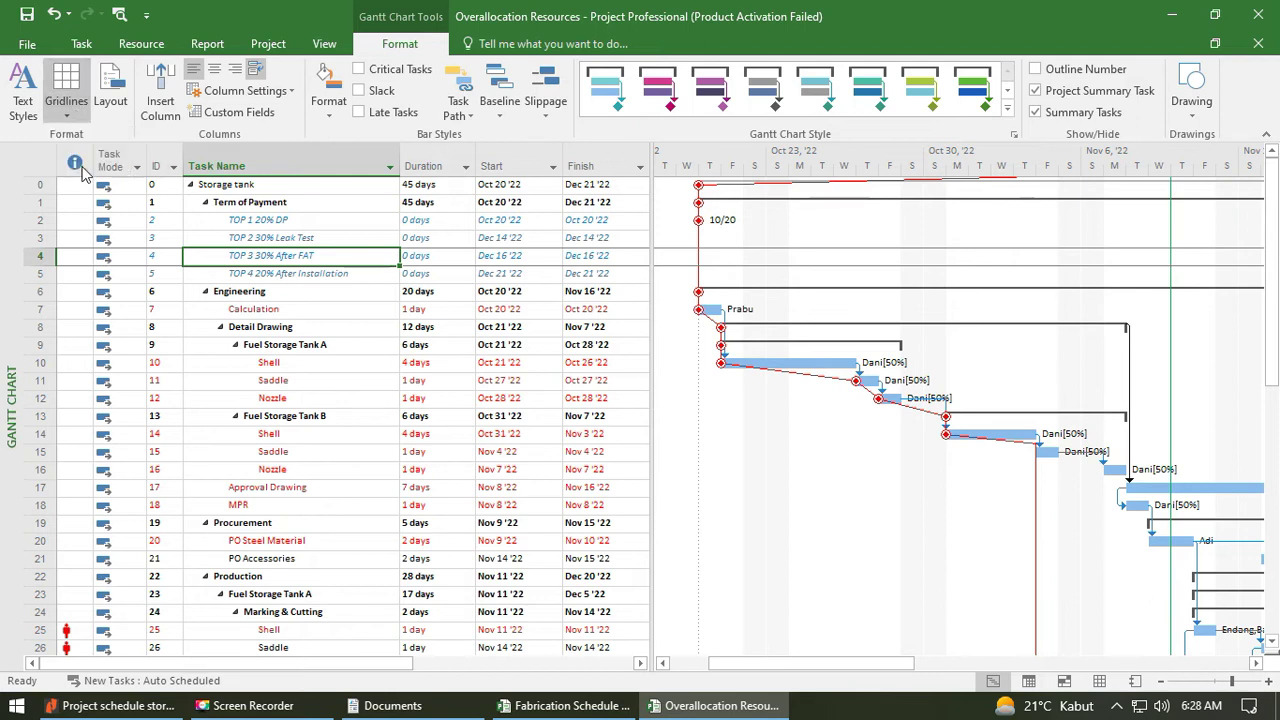
pyautogui.click(410, 372)
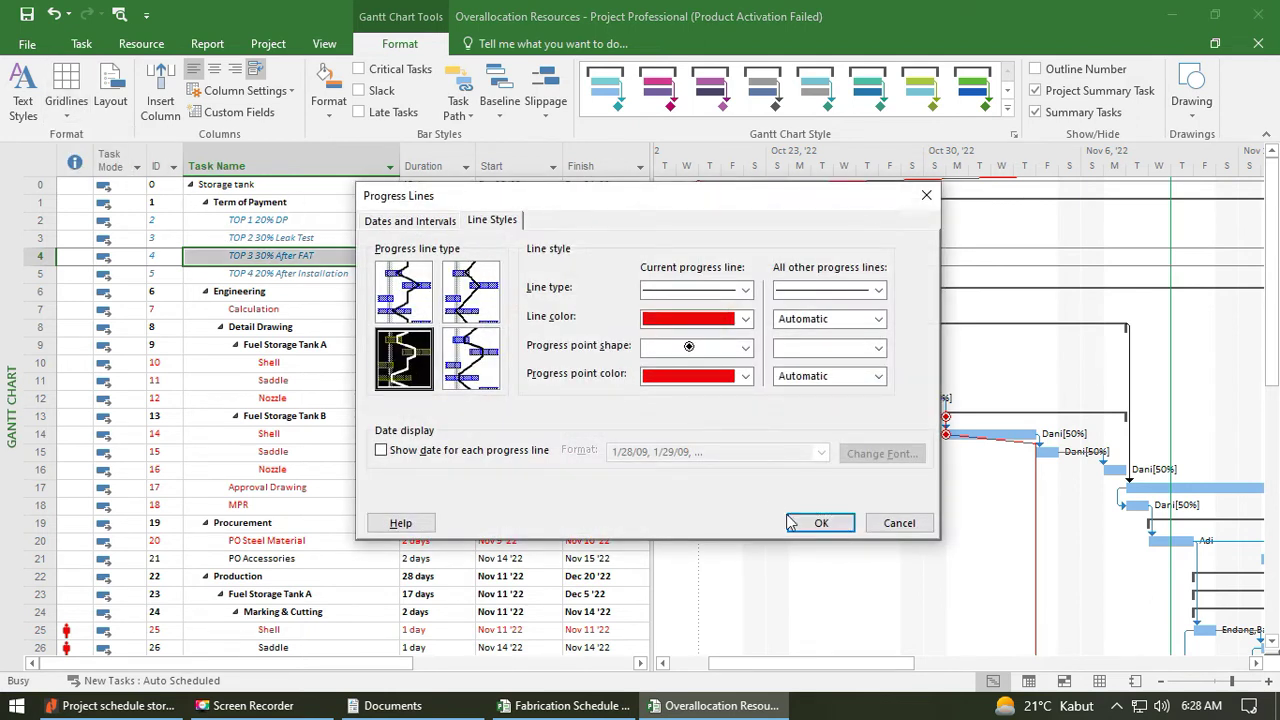
pyautogui.click(792, 523)
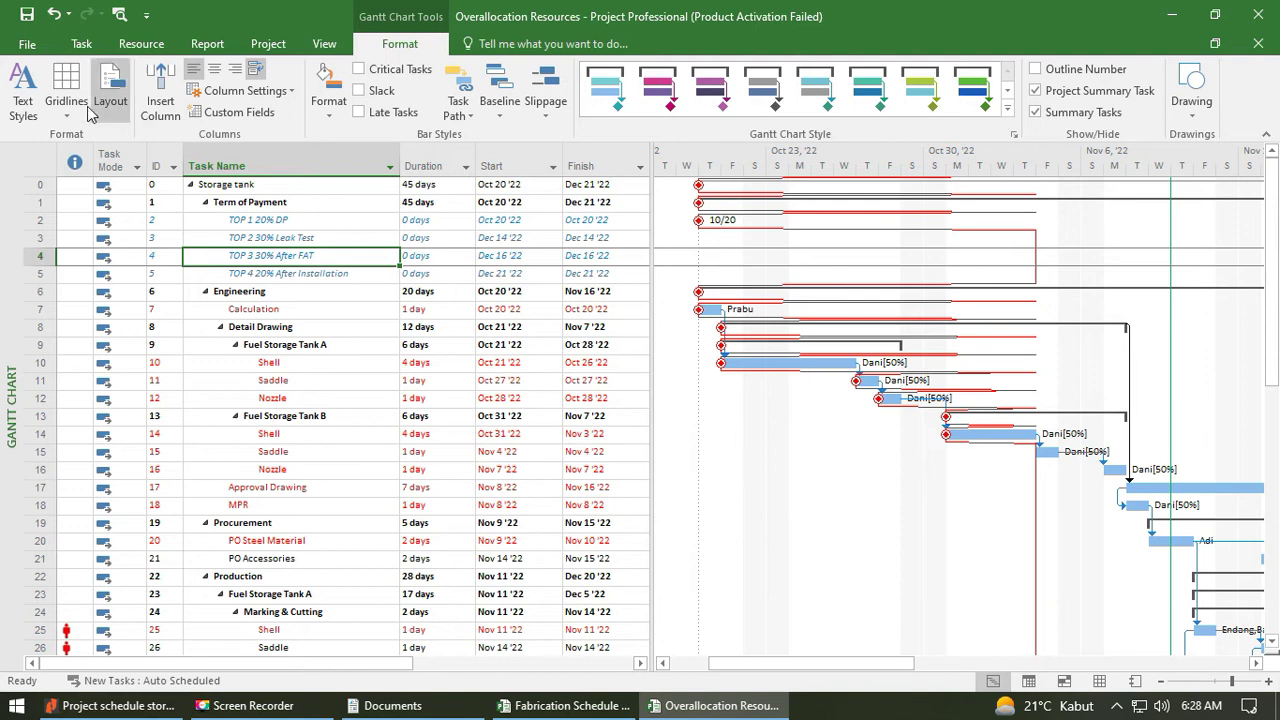
pyautogui.scroll(-15, 966, 515)
pyautogui.scroll(15, 966, 512)
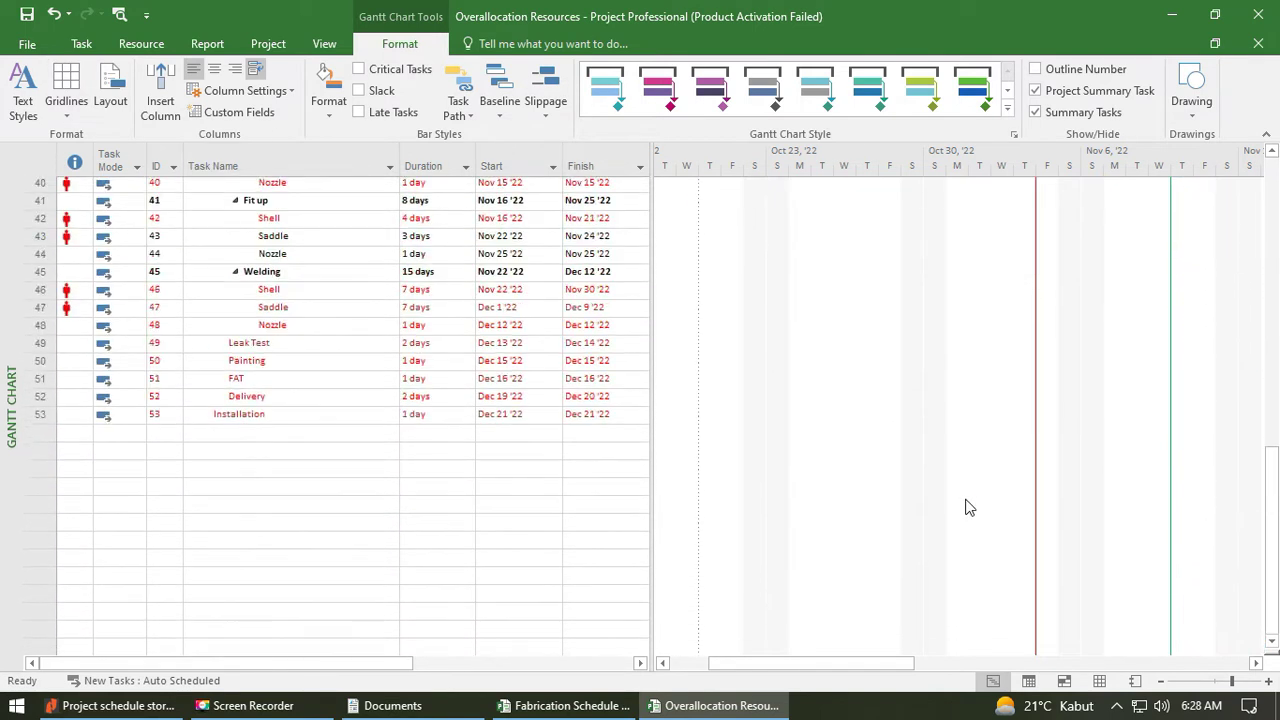
pyautogui.click(307, 255)
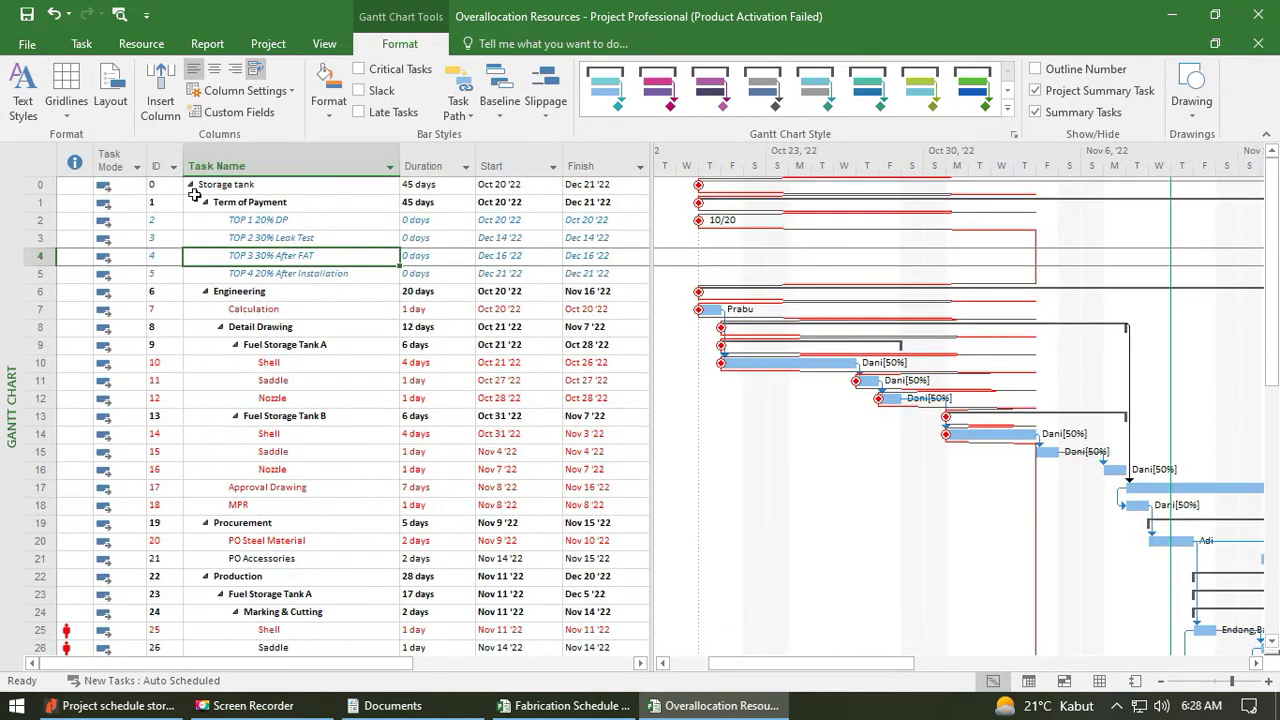
# Apply the fourth progress line type, with squared segments running directly between progress points, and inspect it down the task list.
pyautogui.click(66, 100)
pyautogui.click(100, 160)
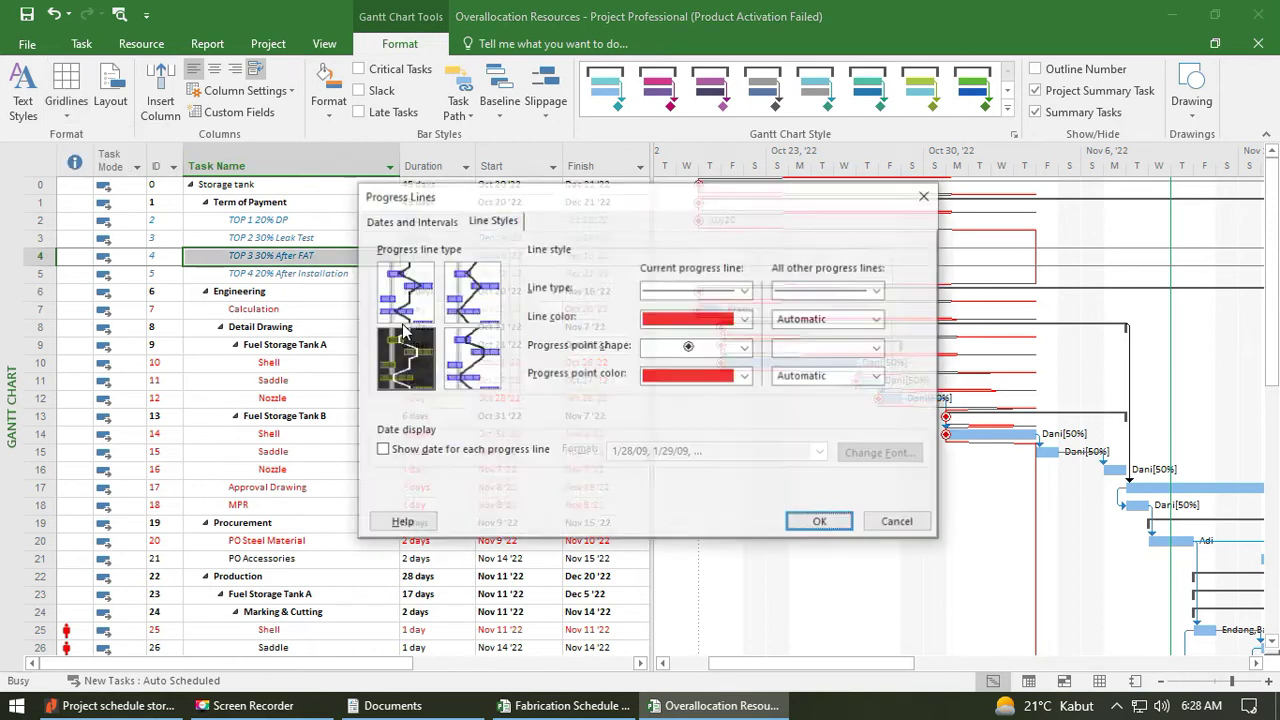
pyautogui.click(478, 366)
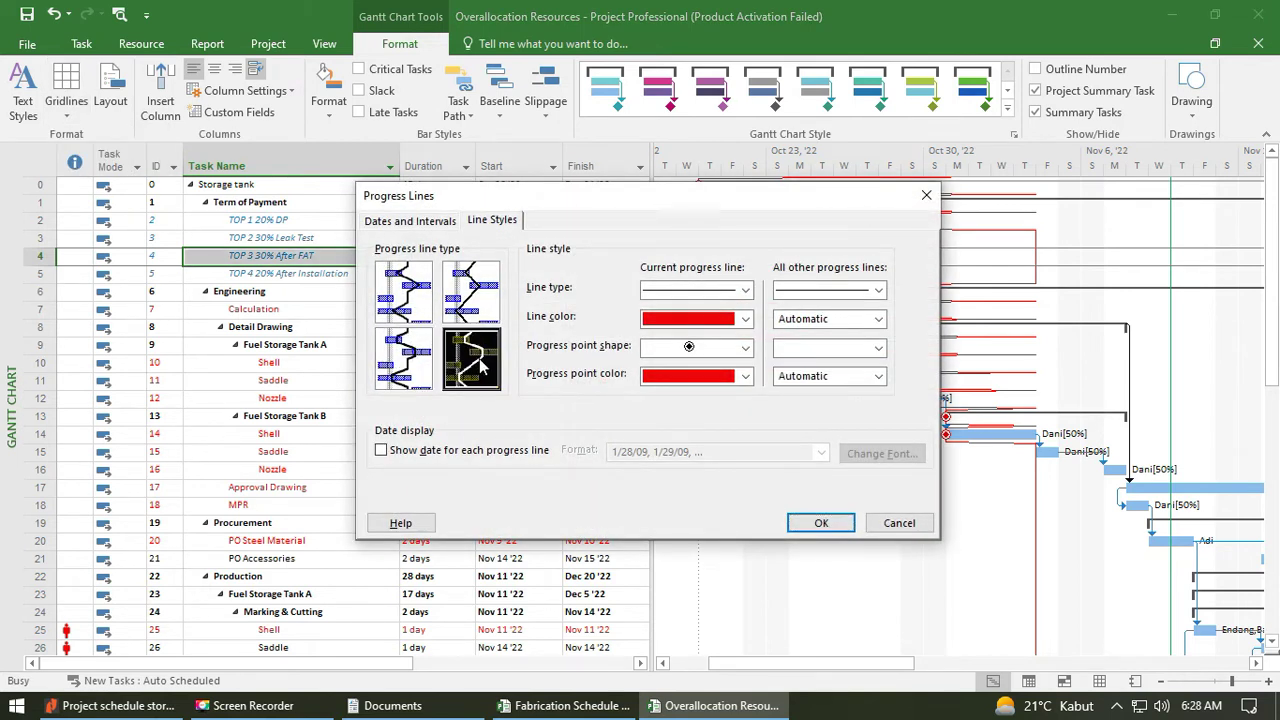
pyautogui.click(821, 523)
pyautogui.scroll(-6, 1050, 490)
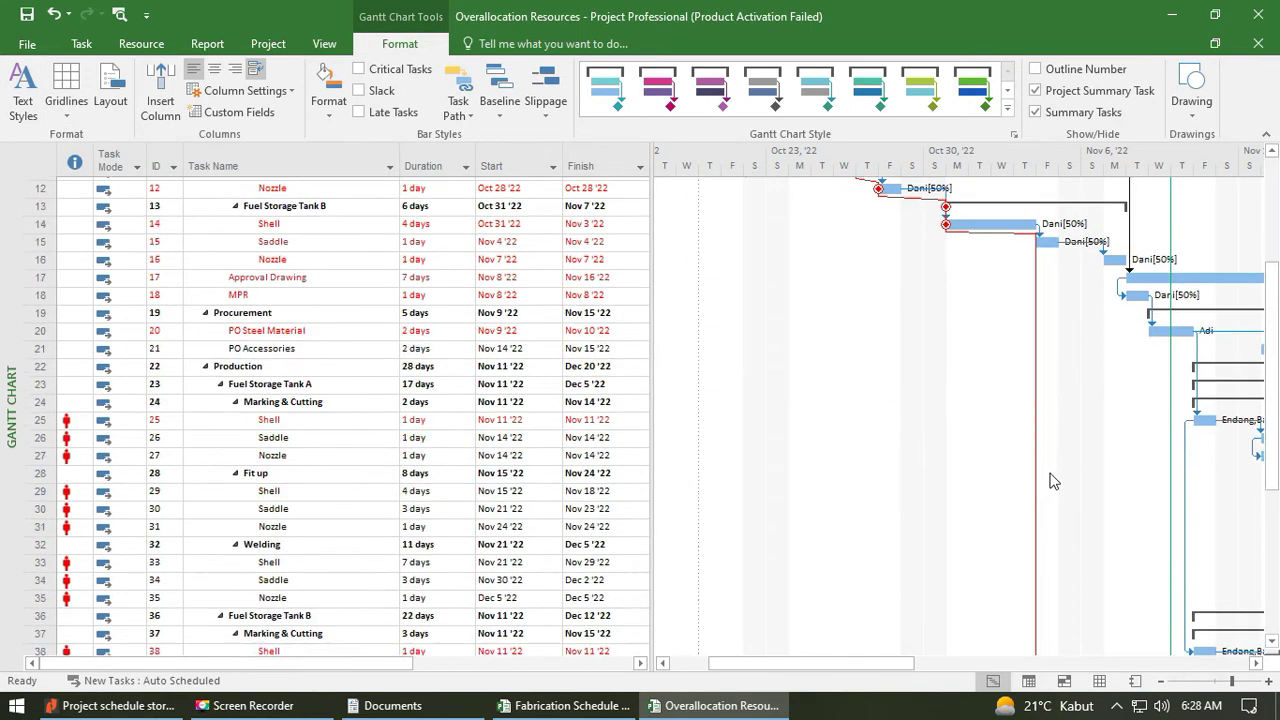
pyautogui.scroll(6, 1052, 475)
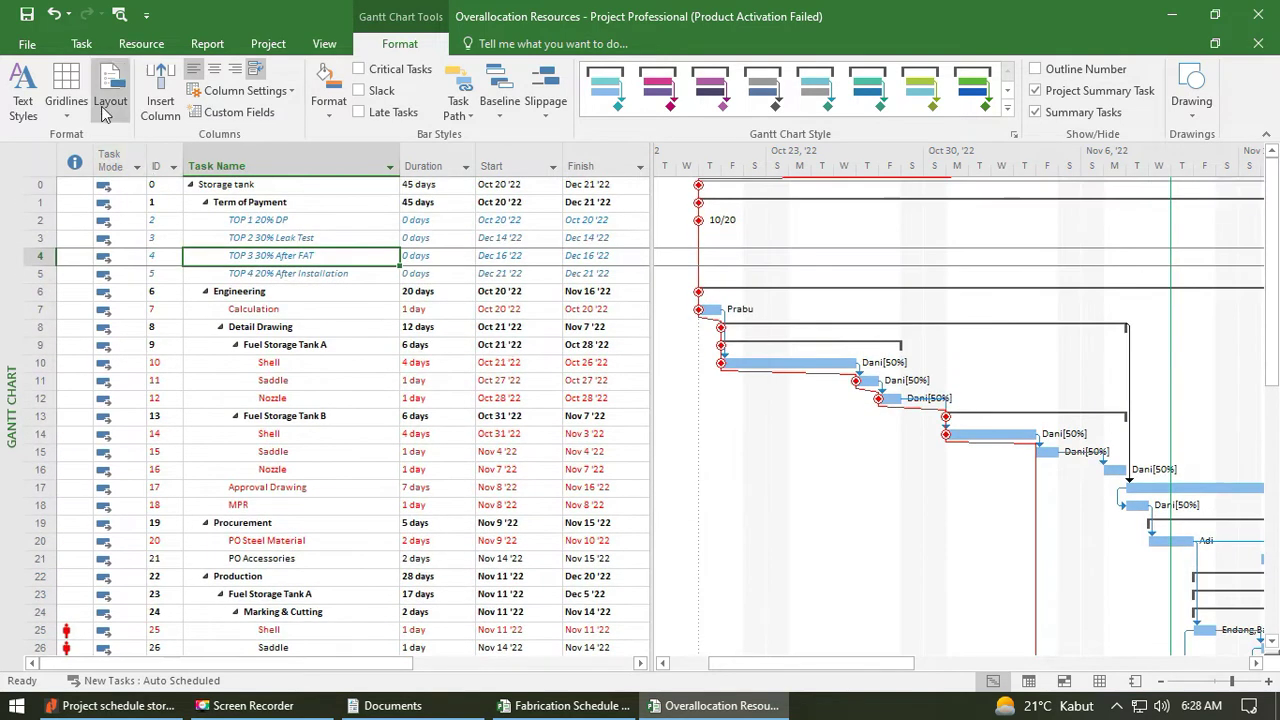
# Set the progress line style back to the third line type and apply it.
pyautogui.click(66, 95)
pyautogui.click(88, 162)
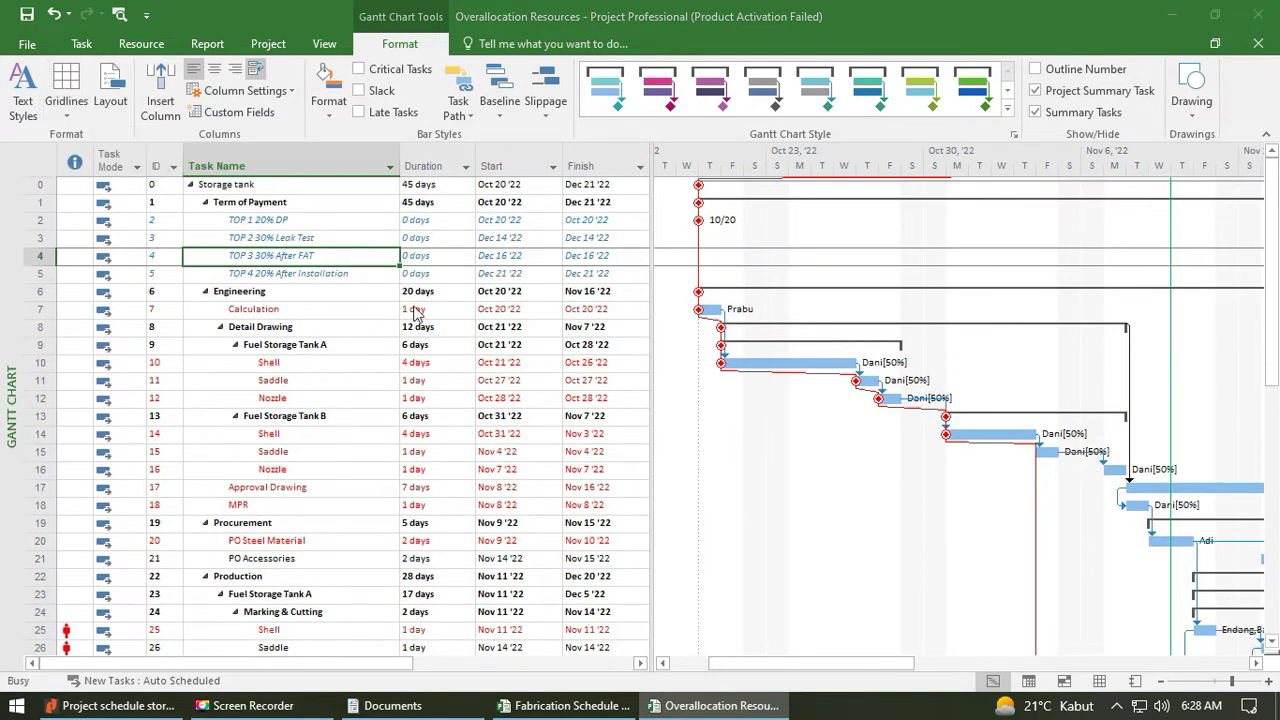
pyautogui.click(822, 522)
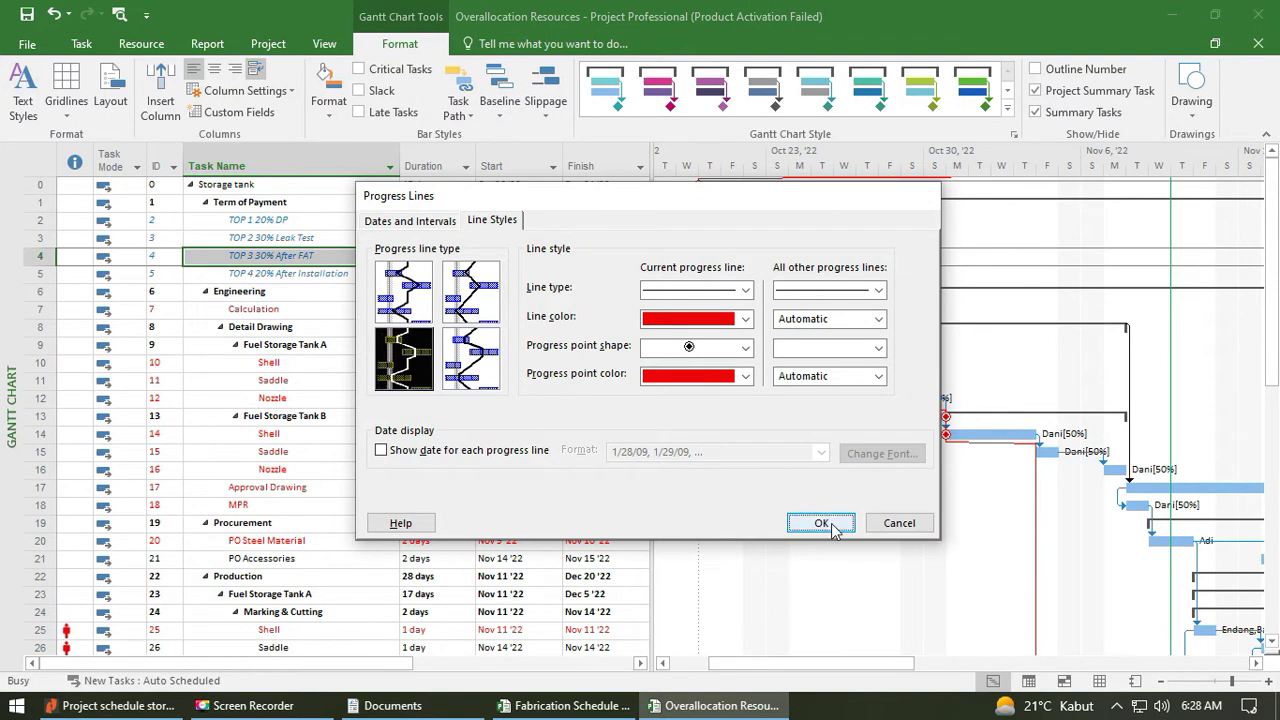
# Set the line type to the fine dashed style for both the current progress line and all other progress lines.
pyautogui.click(66, 95)
pyautogui.click(90, 159)
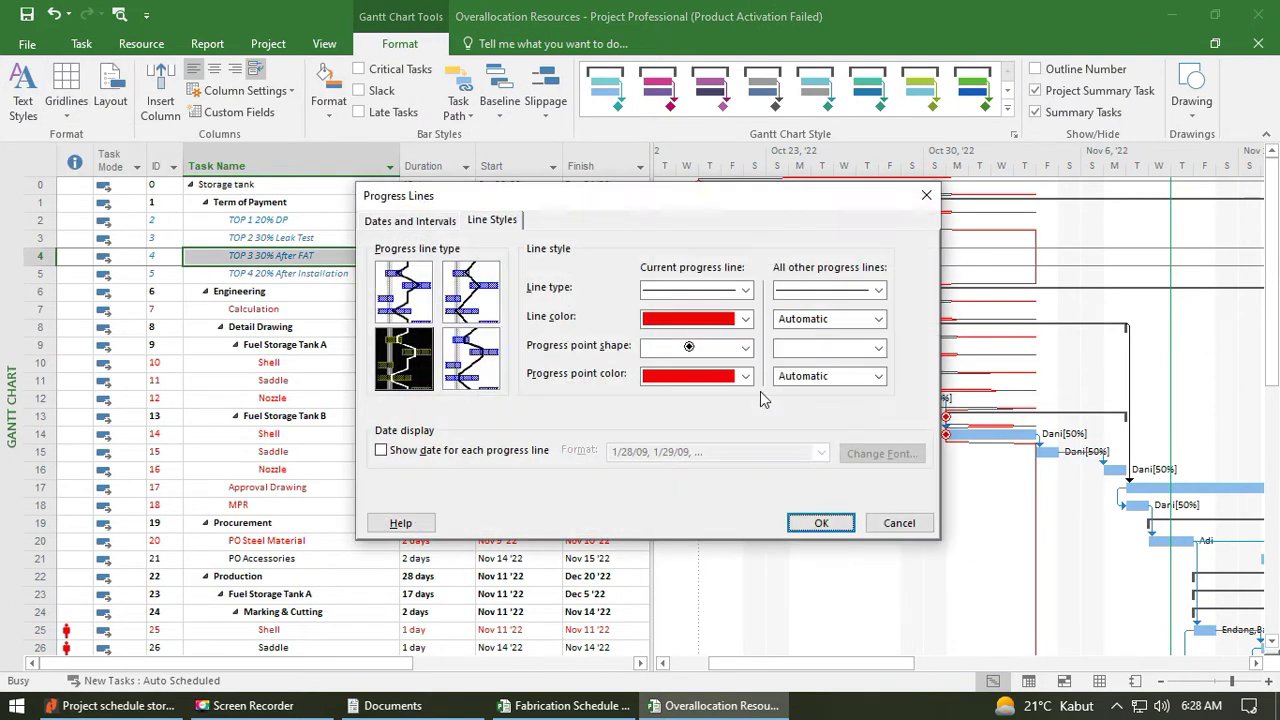
pyautogui.moveTo(785, 200); pyautogui.dragTo(575, 72)
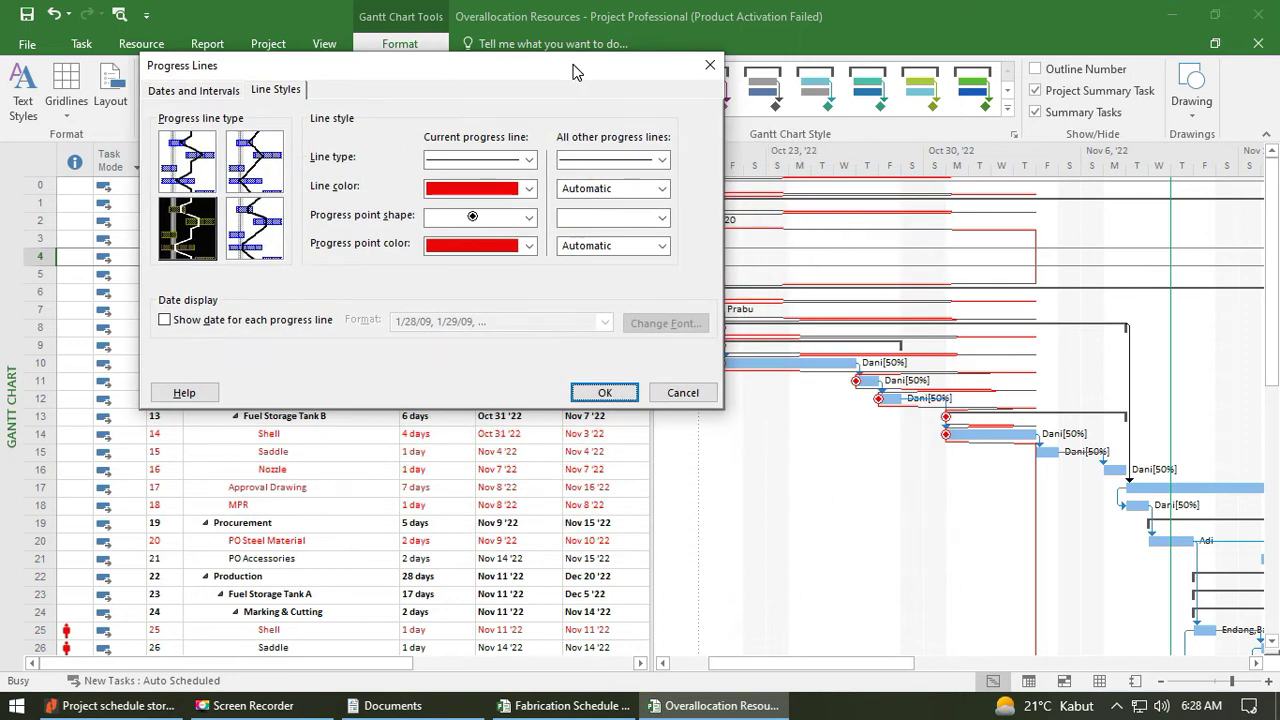
pyautogui.click(479, 160)
pyautogui.click(478, 195)
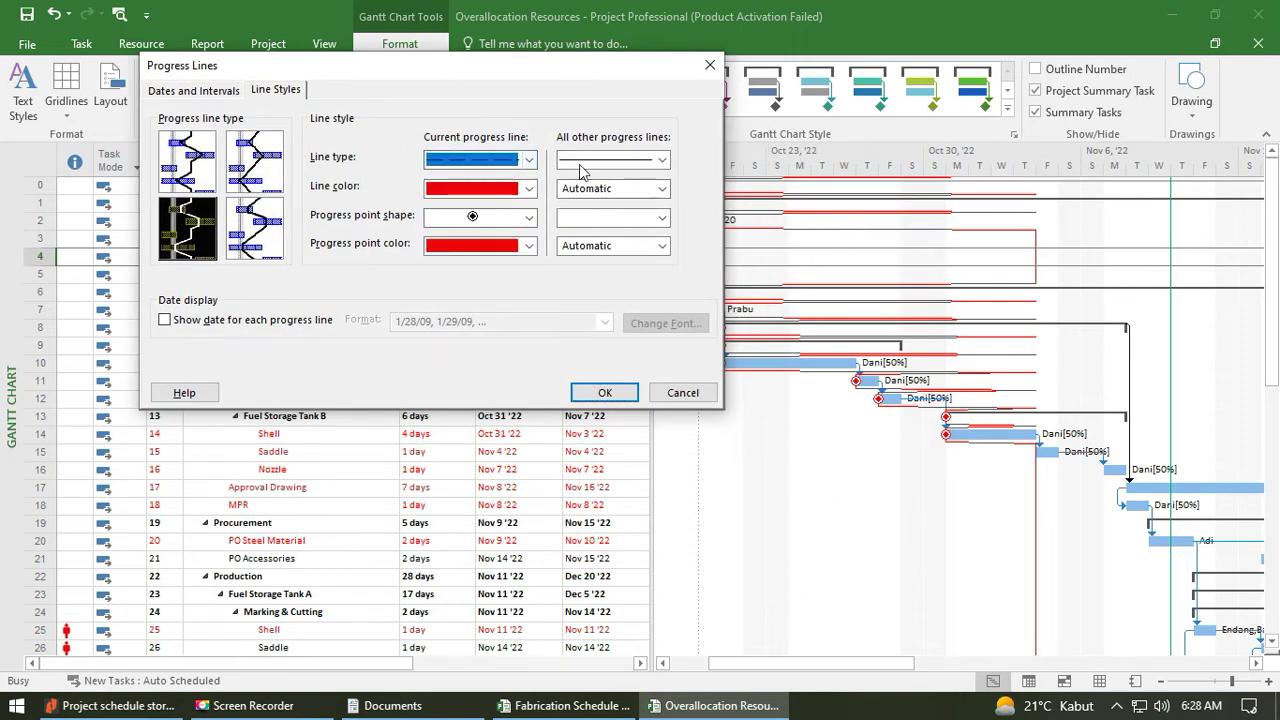
pyautogui.click(593, 163)
pyautogui.click(605, 218)
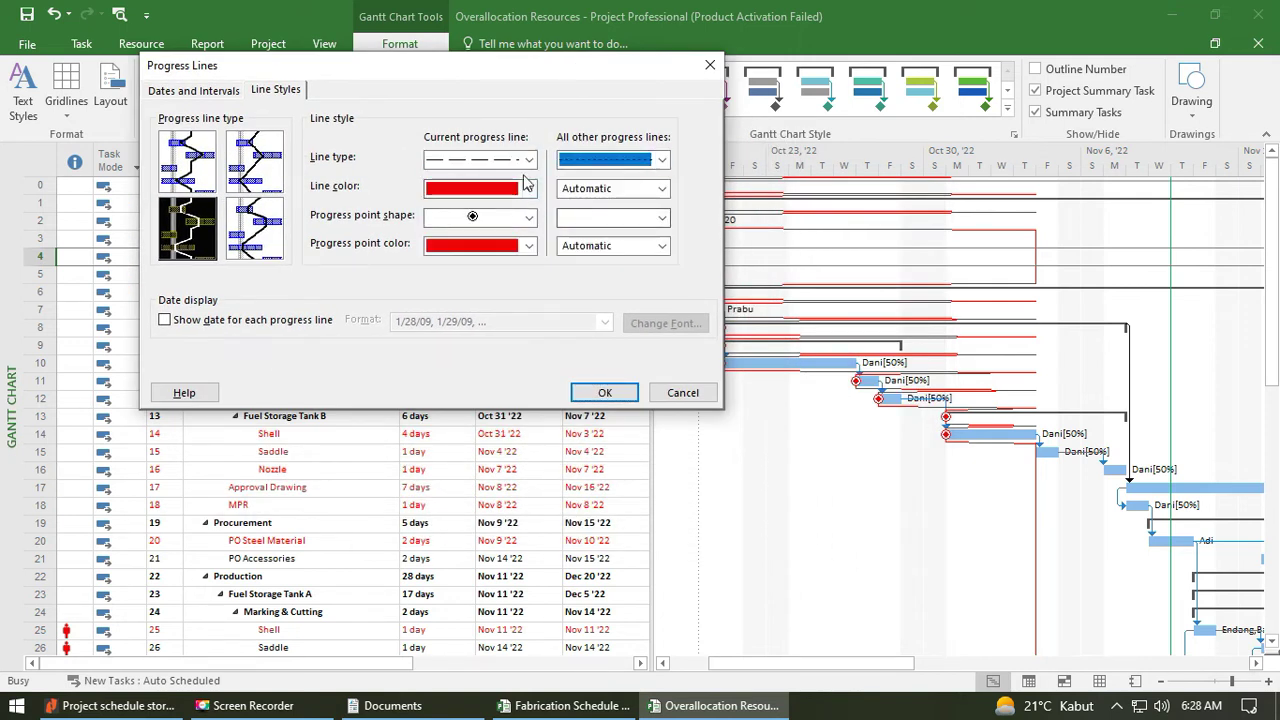
pyautogui.click(507, 158)
pyautogui.click(478, 215)
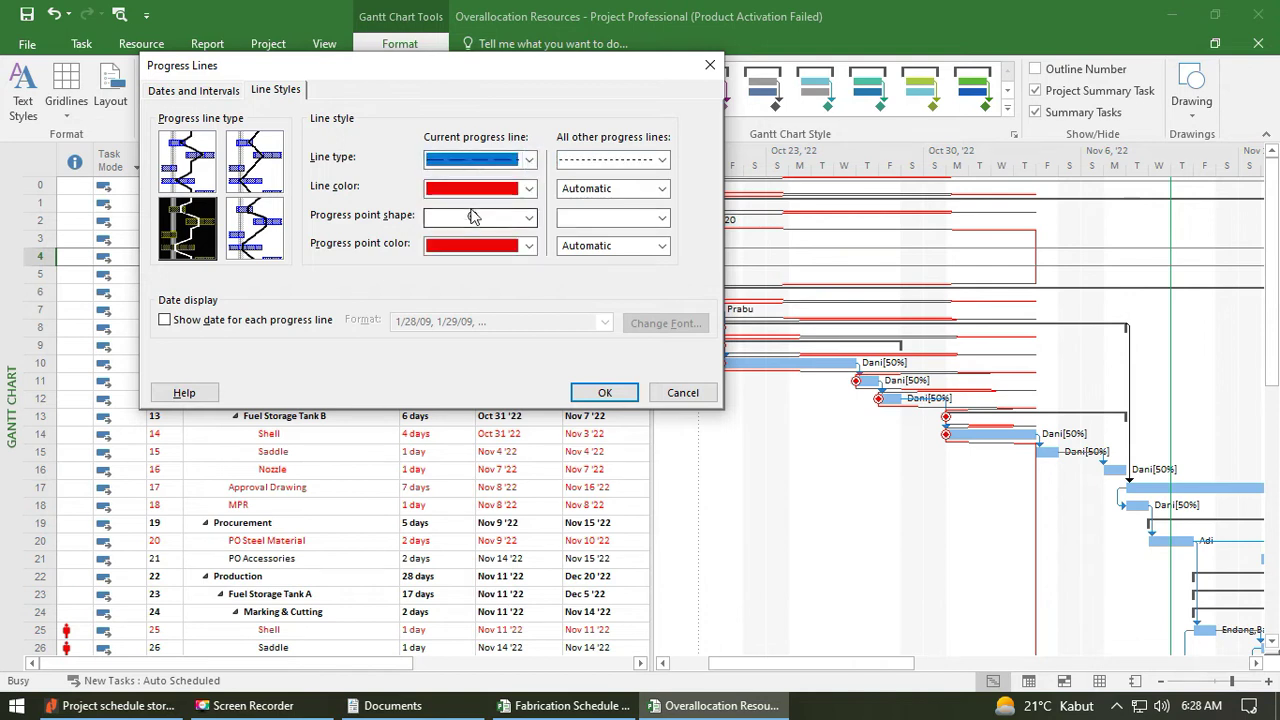
pyautogui.click(480, 160)
pyautogui.click(480, 175)
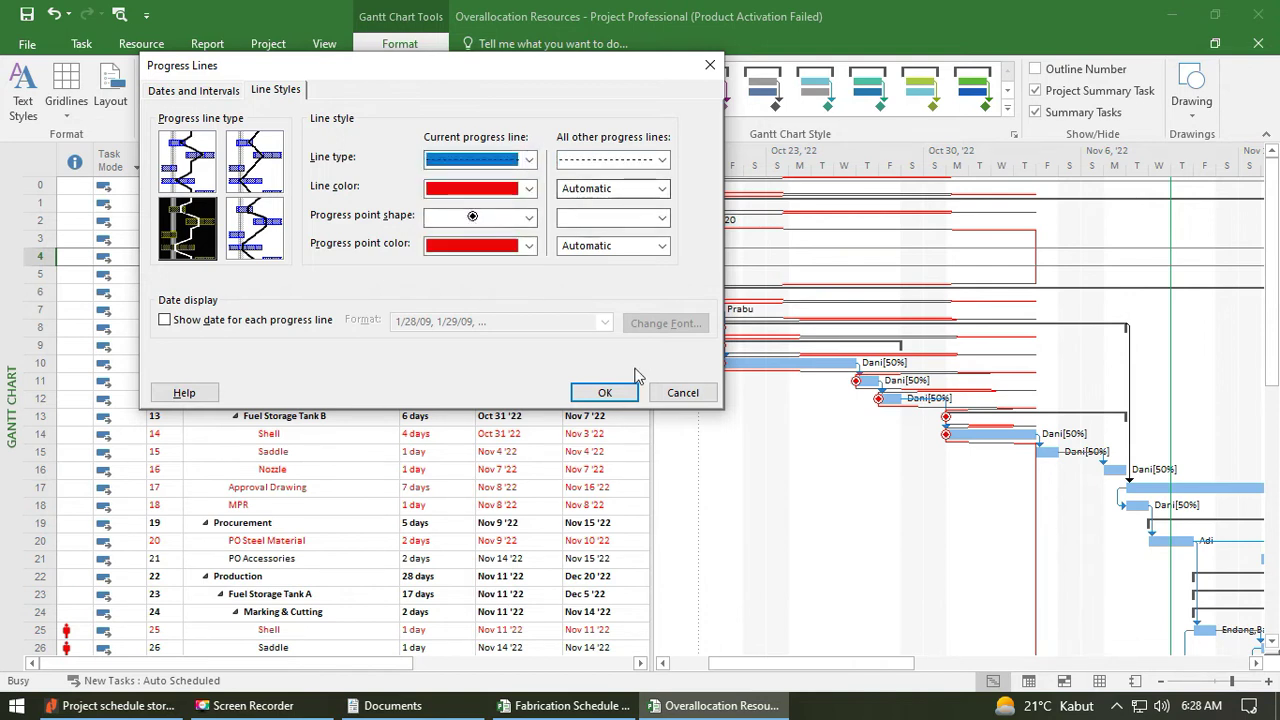
pyautogui.click(602, 397)
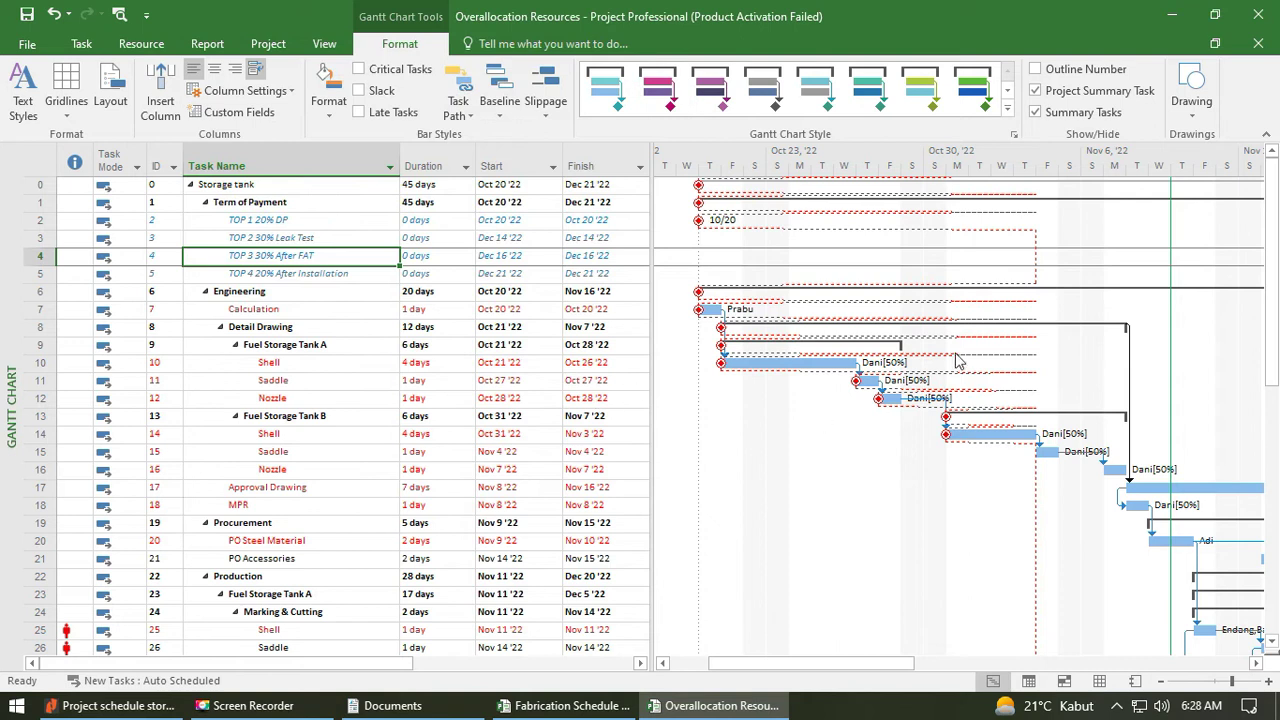
pyautogui.moveTo(850, 665)
pyautogui.mouseDown()
pyautogui.moveTo(904, 661)
pyautogui.moveTo(812, 666)
pyautogui.moveTo(952, 656)
pyautogui.moveTo(845, 662)
pyautogui.mouseUp()
# Review the line style settings of the progress lines.
pyautogui.click(66, 105)
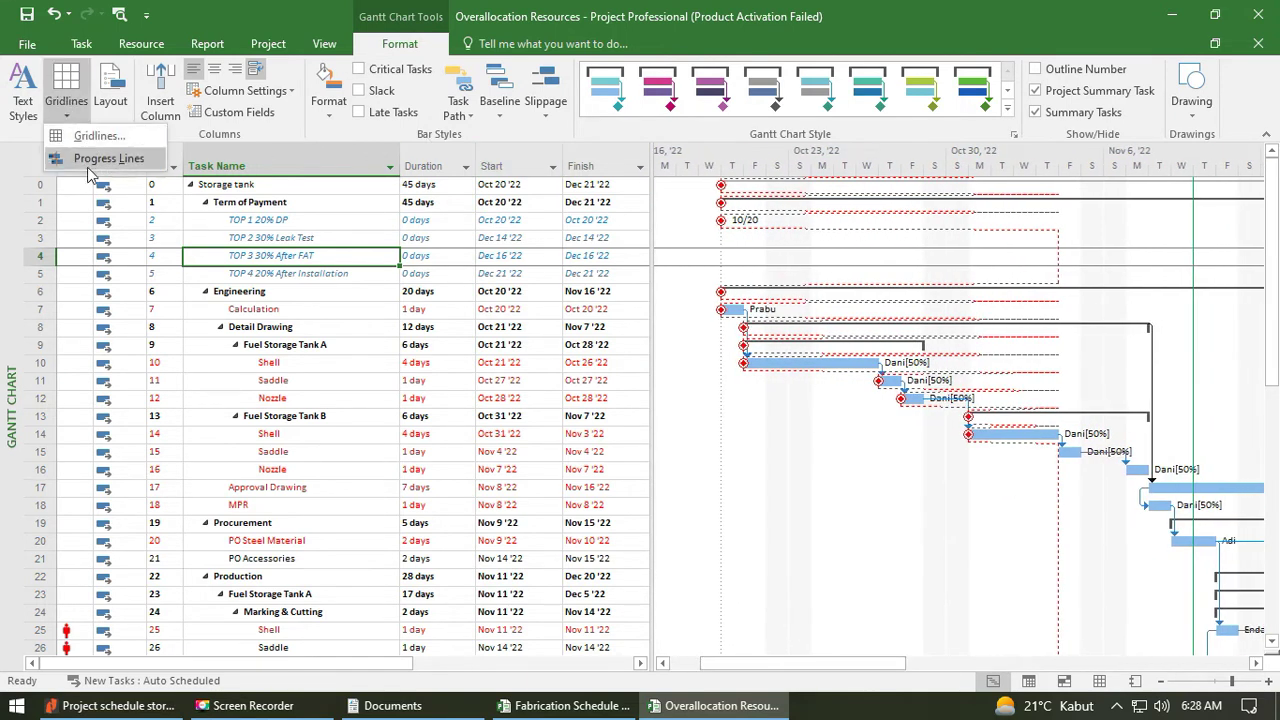
pyautogui.click(88, 163)
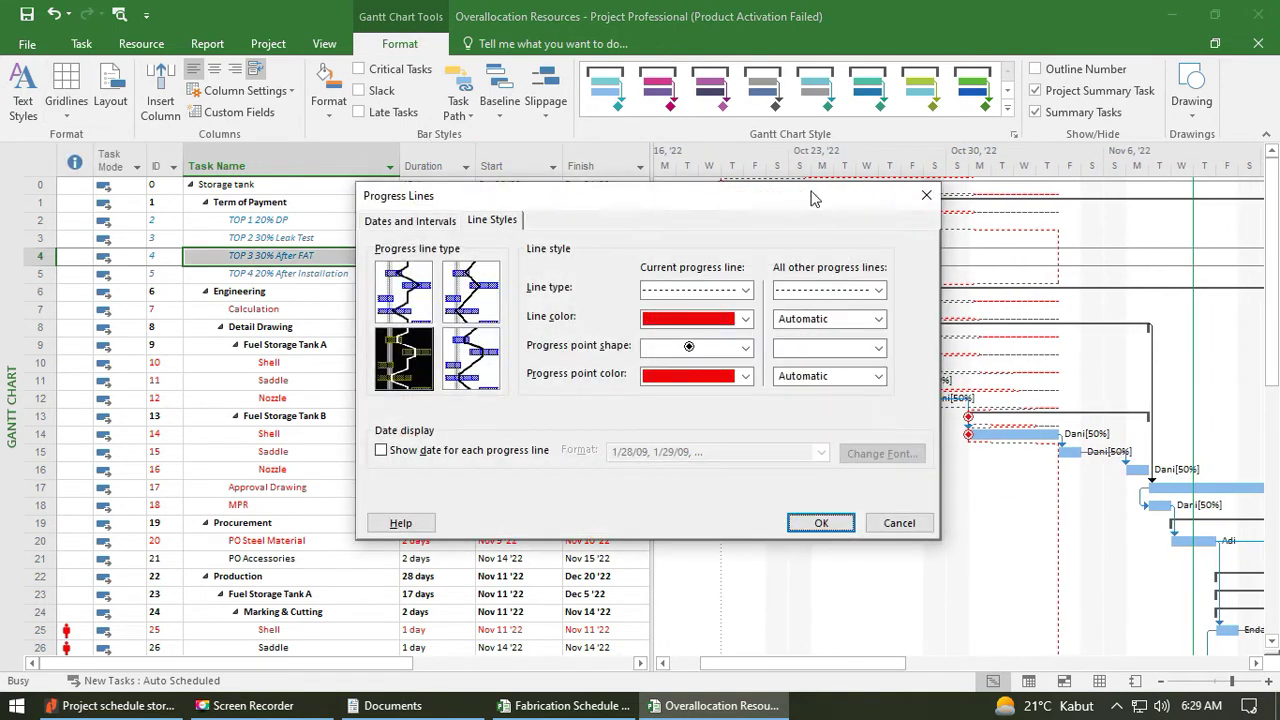
pyautogui.press('Return')
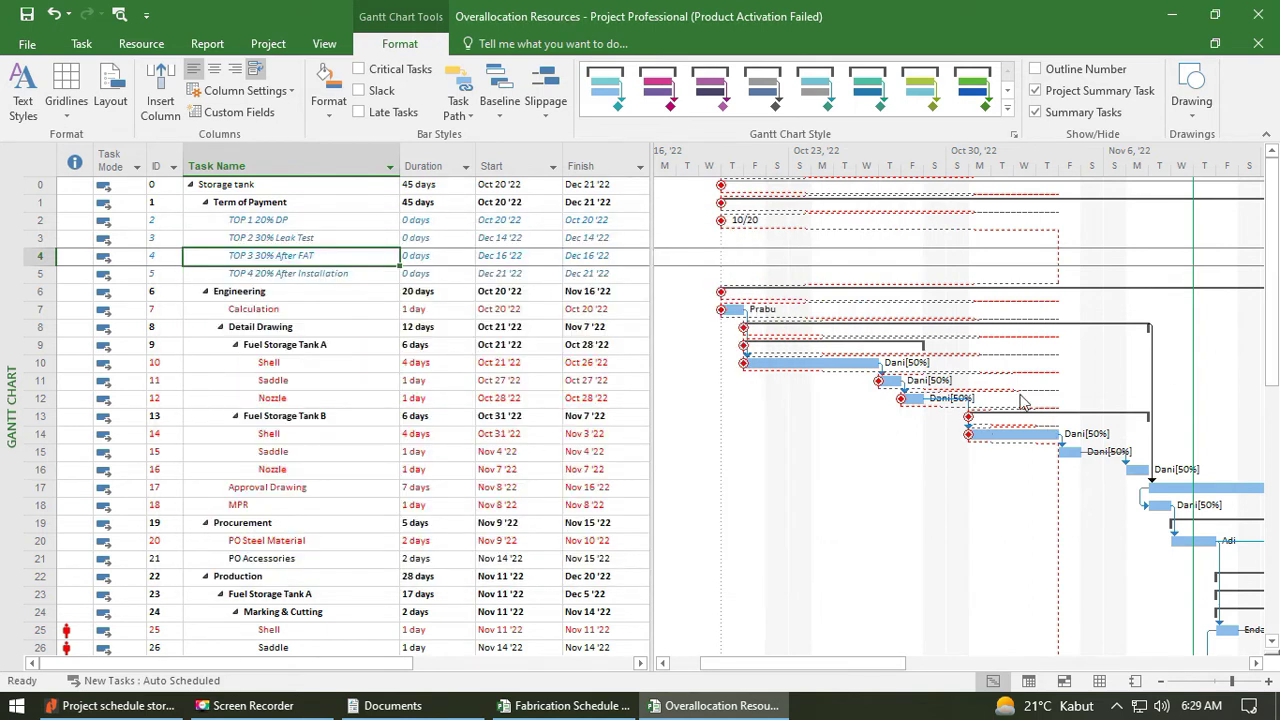
pyautogui.click(110, 100)
pyautogui.moveTo(617, 192); pyautogui.dragTo(588, 195)
pyautogui.click(731, 193)
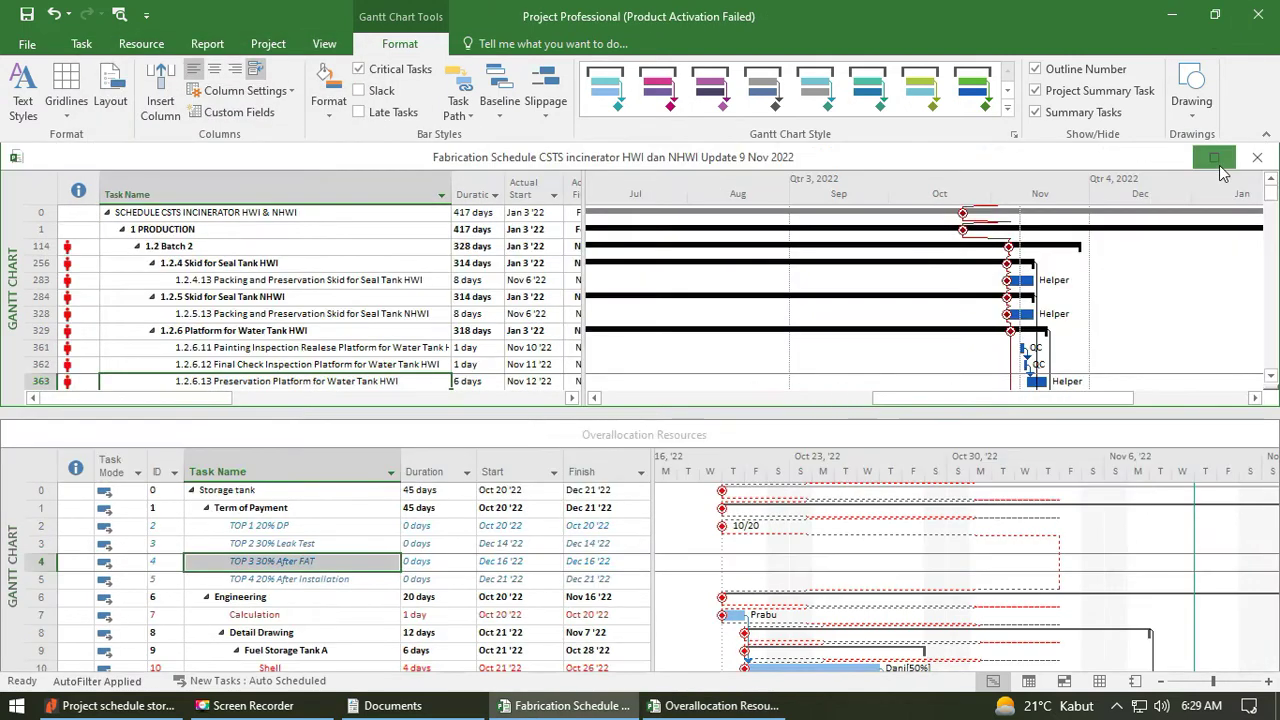
# Bring up the Fabrication Schedule project full size and collapse and re-expand summary task 1.2.4 to examine its rolled-up bars.
pyautogui.click(1215, 161)
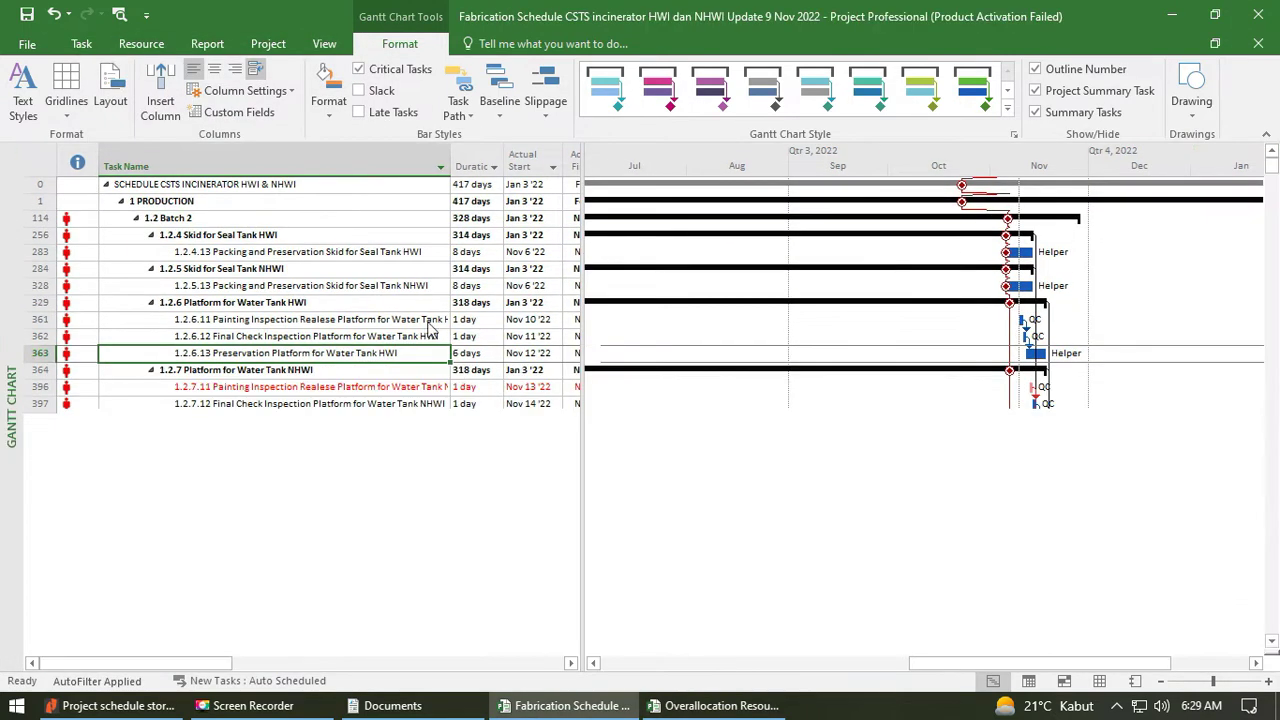
pyautogui.click(151, 237)
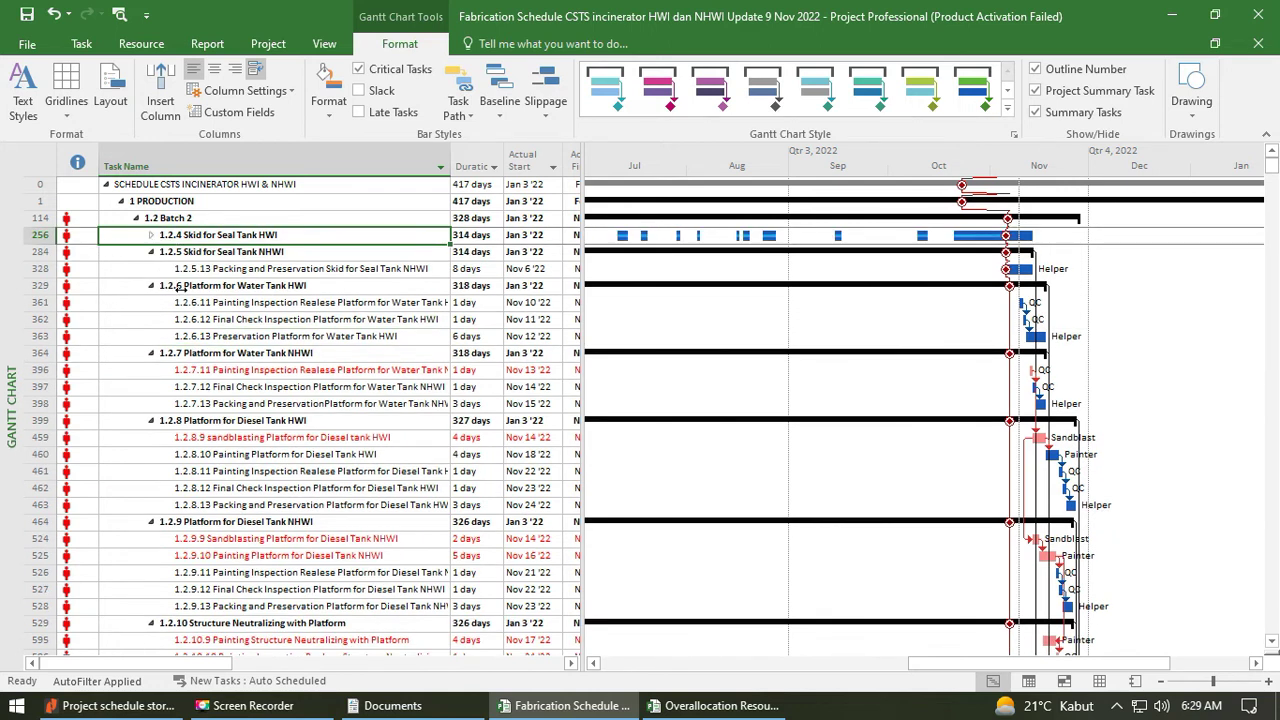
pyautogui.click(200, 257)
pyautogui.click(180, 268)
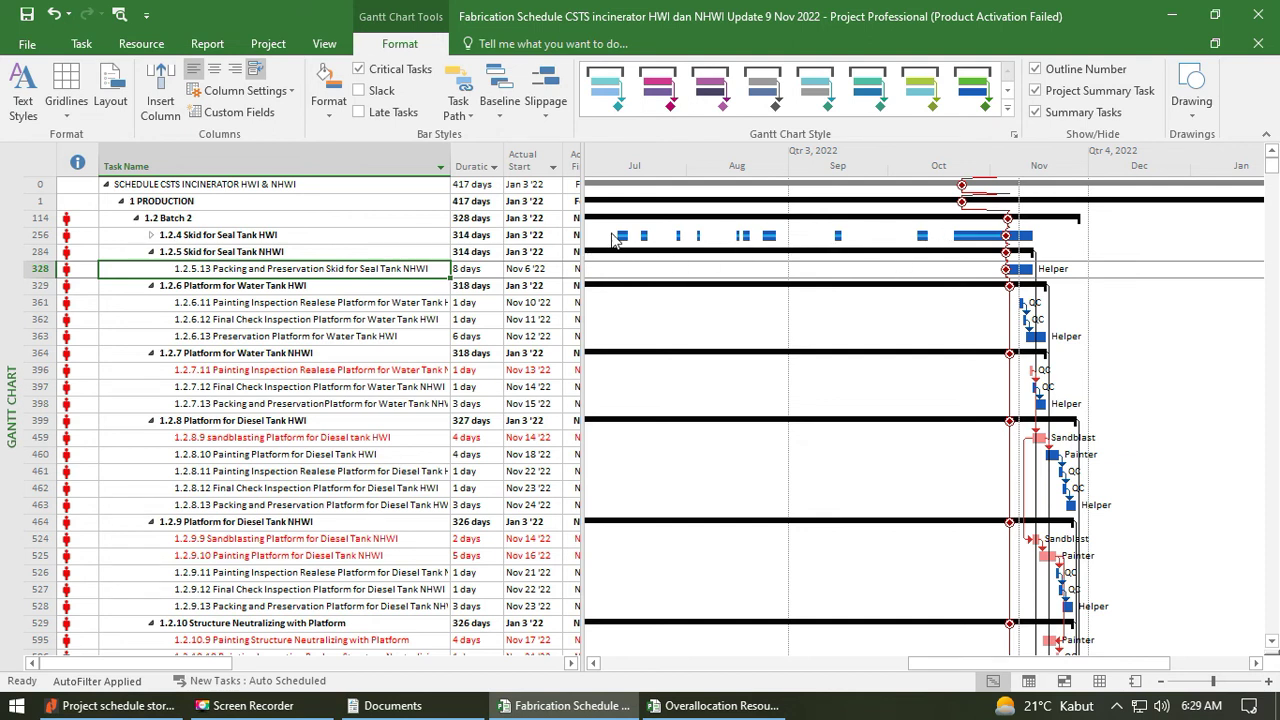
pyautogui.click(153, 236)
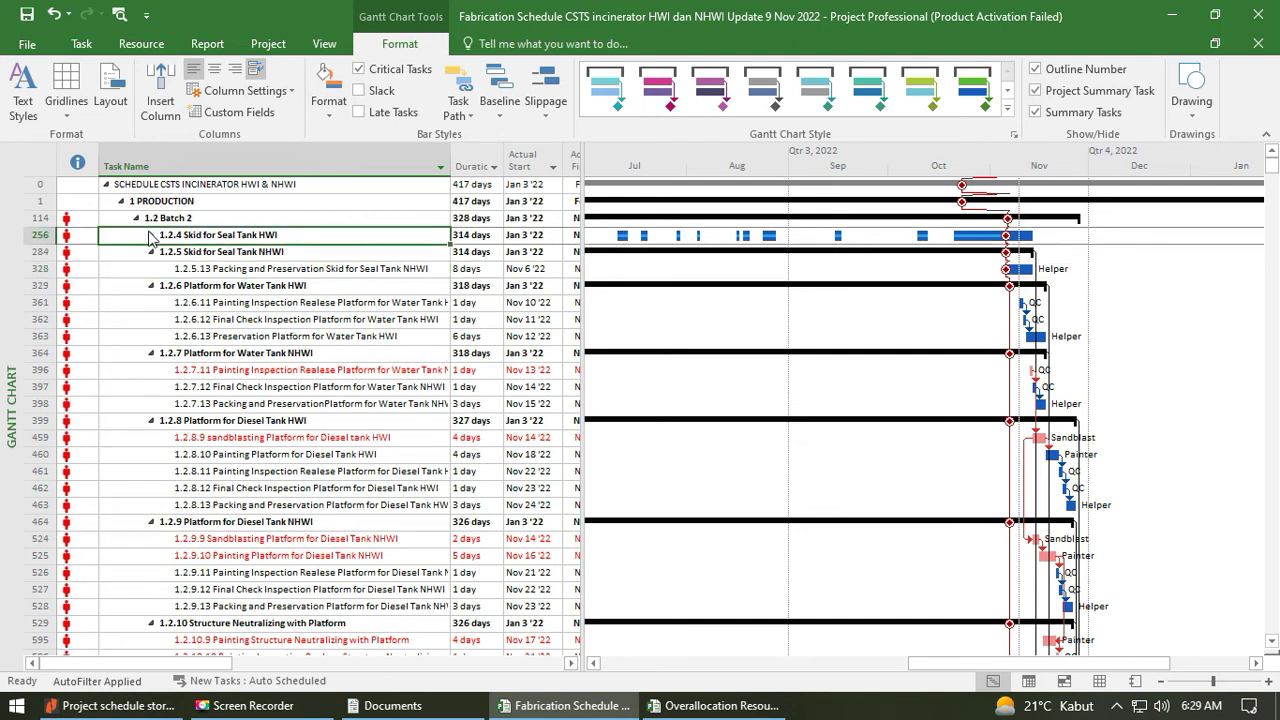
# Switch to the Overallocation Resources project and collapse and re-expand the Engineering summary task to compare how its bar is drawn.
pyautogui.moveTo(720, 705)
pyautogui.click(731, 651)
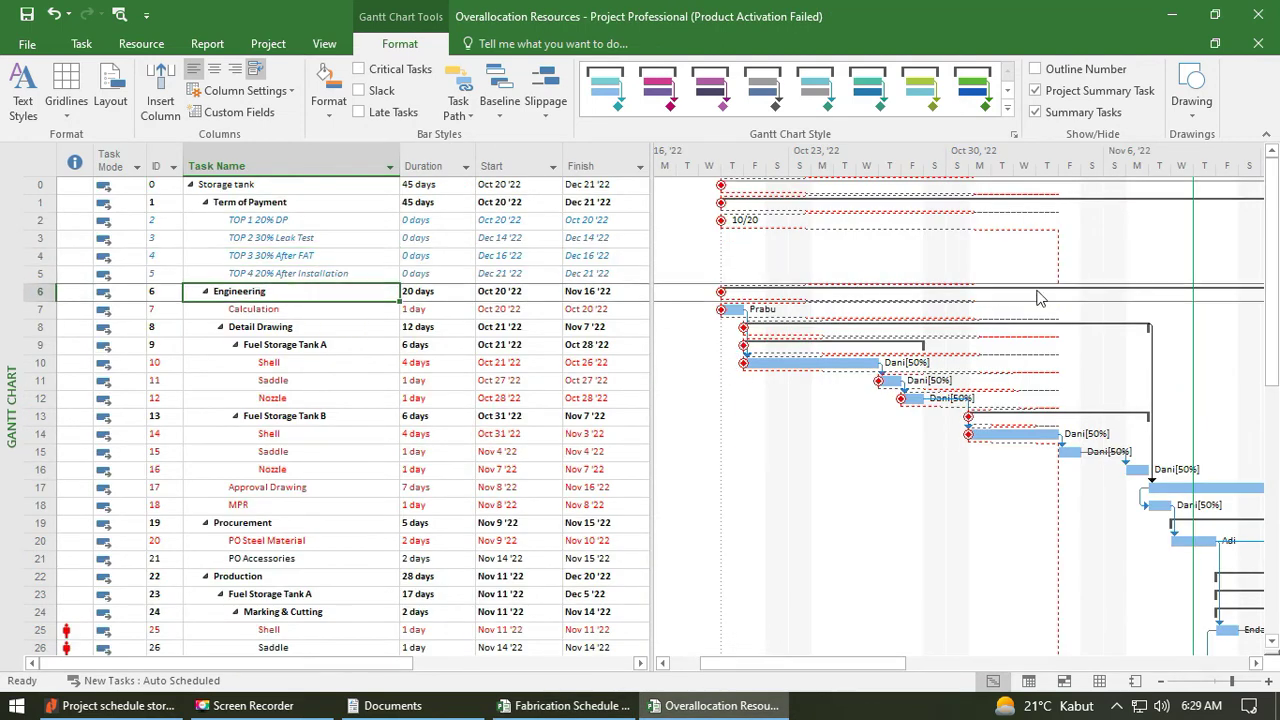
pyautogui.click(204, 293)
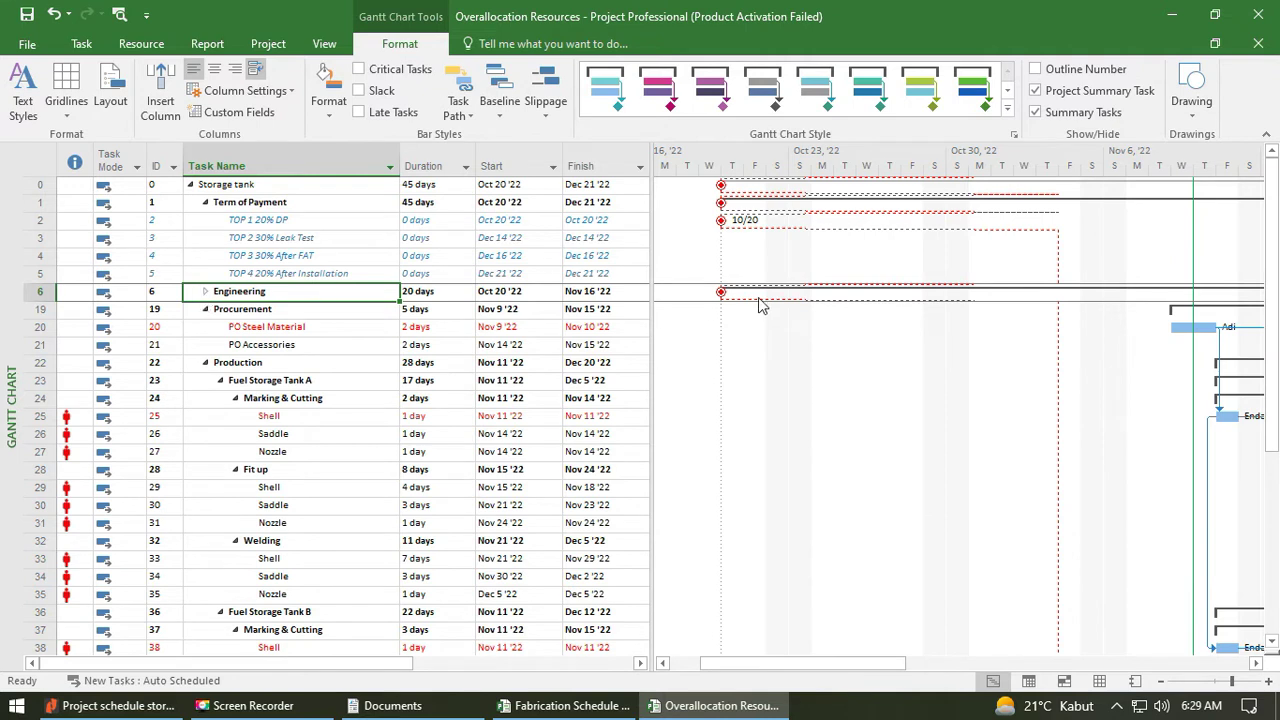
pyautogui.click(205, 293)
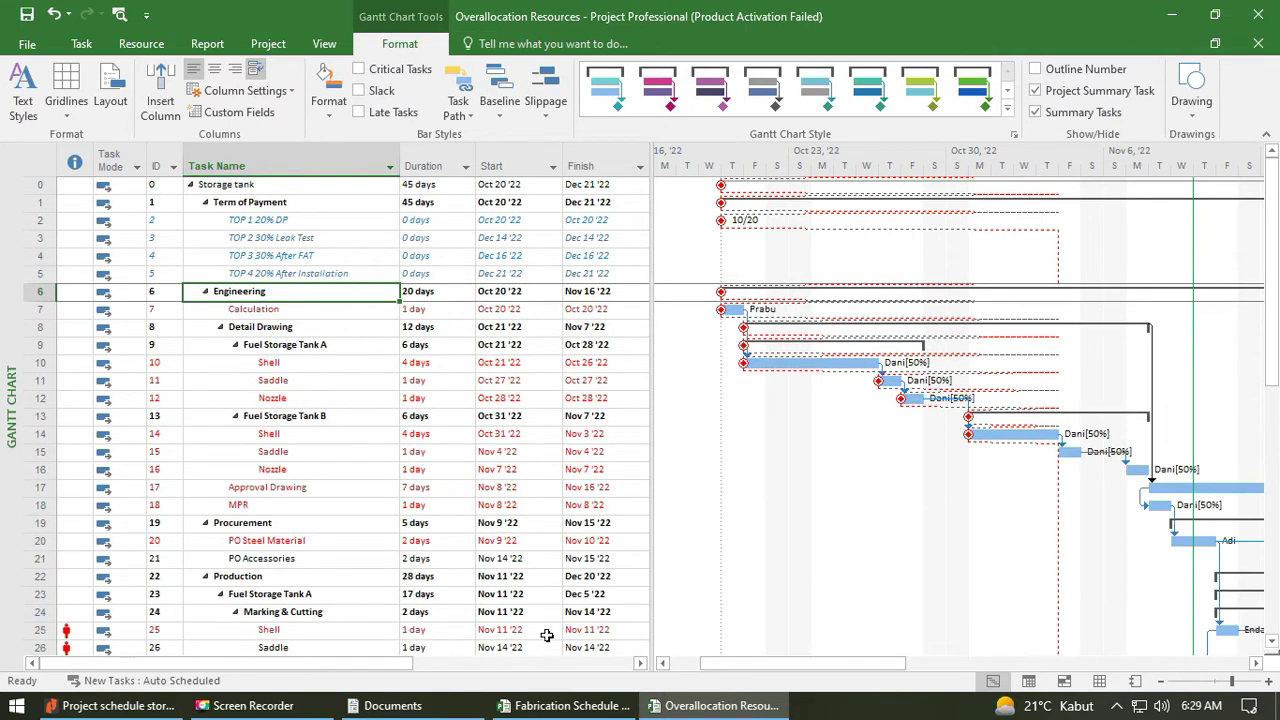
# Switch to the Fabrication Schedule project, collapse summary task 1.2.4 to examine its rolled-up bars, and put that project's window away.
pyautogui.click(565, 705)
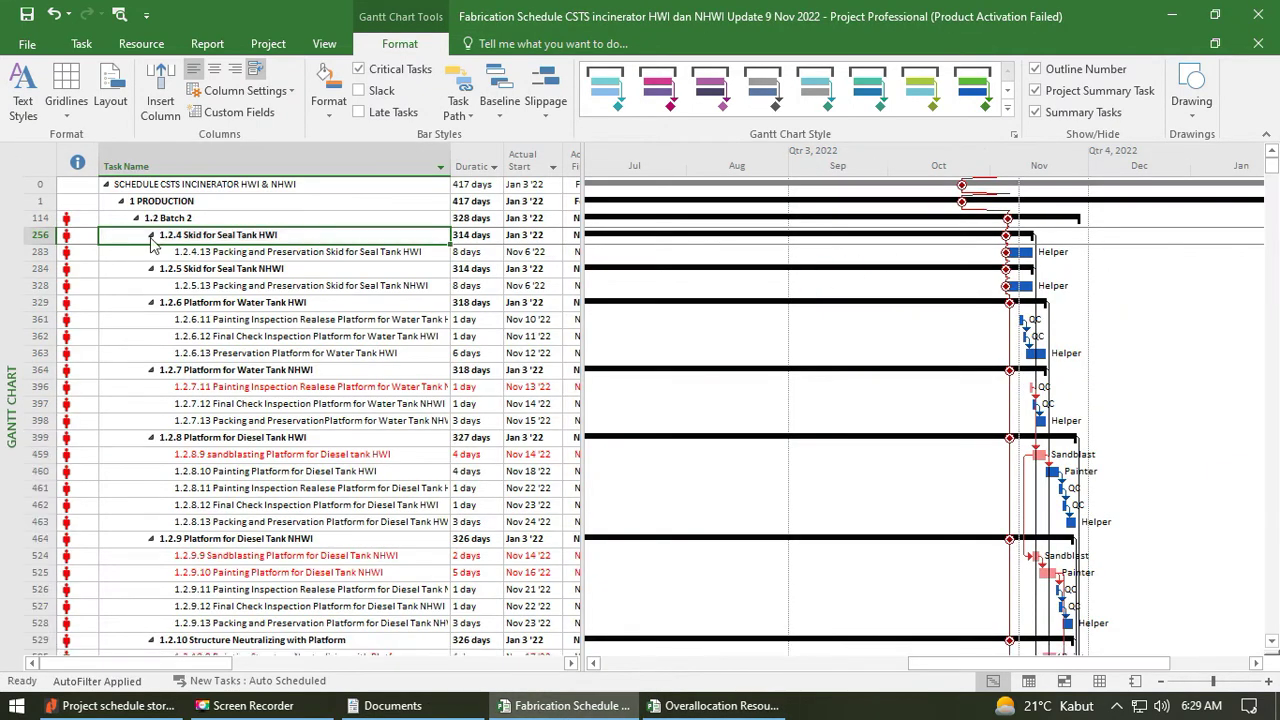
pyautogui.click(151, 235)
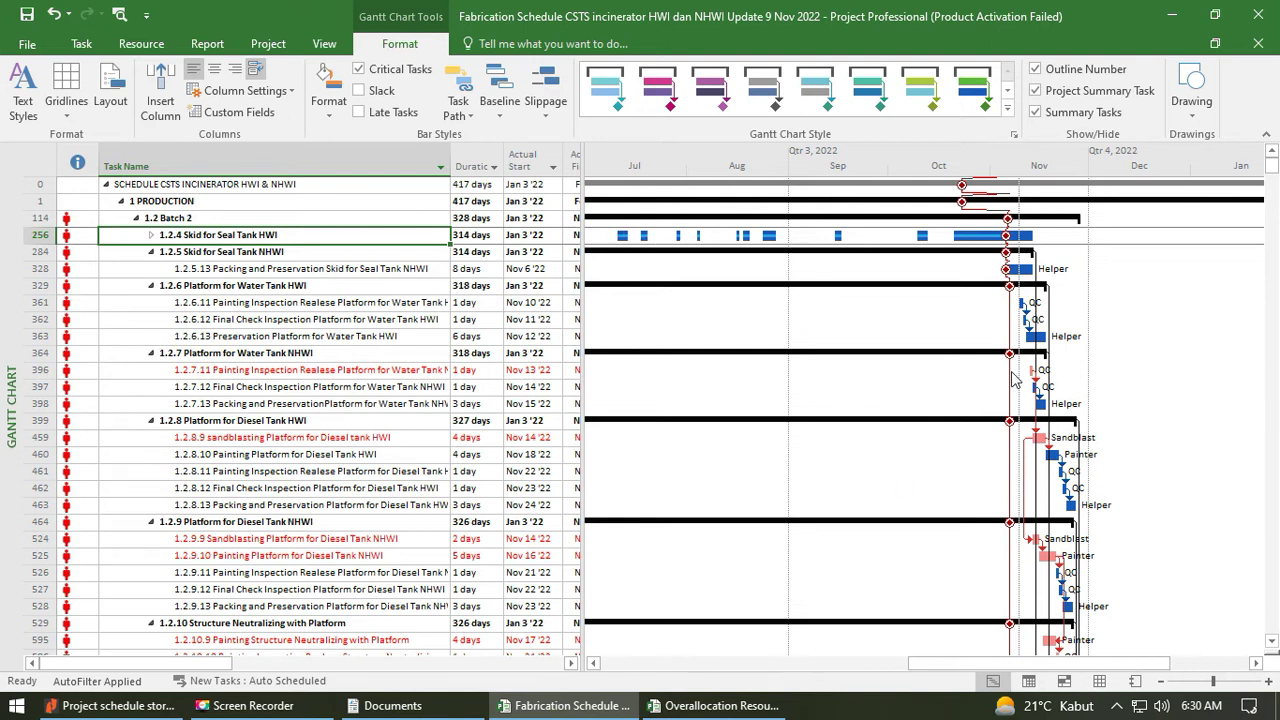
pyautogui.click(1172, 16)
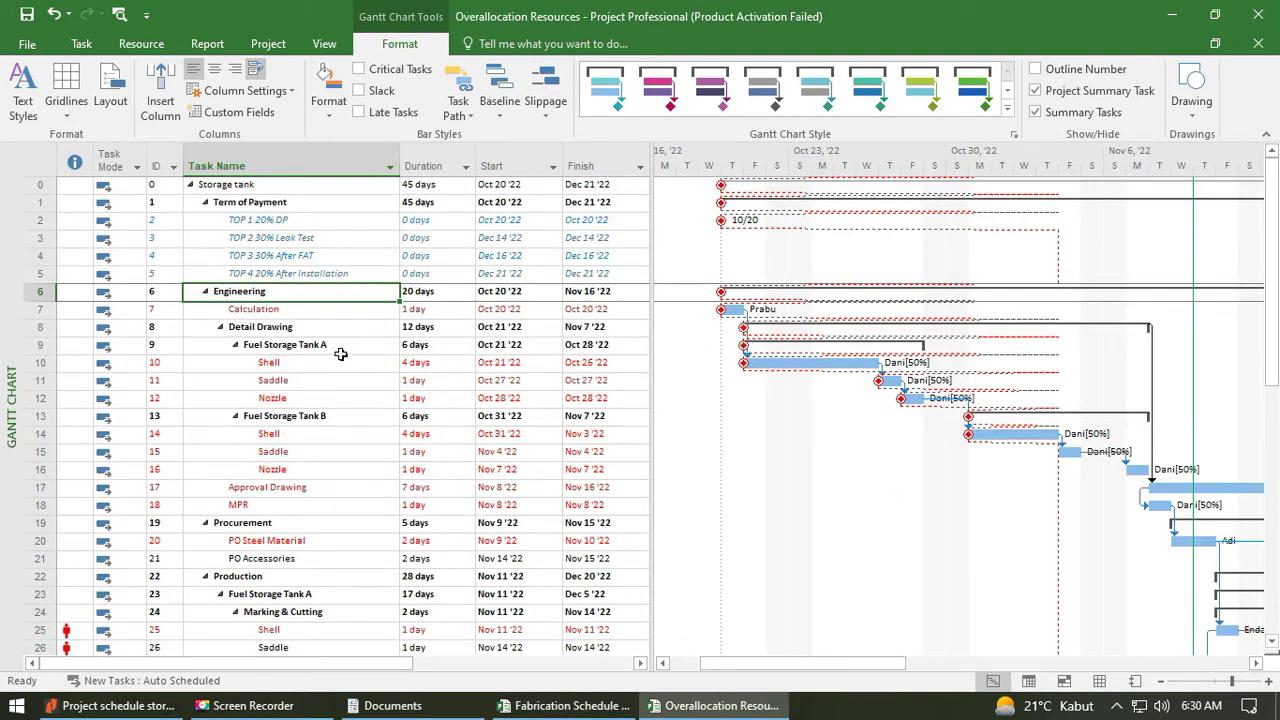
# Collapse and expand the Engineering summary task repeatedly to check its summary bar in the storage tank project.
pyautogui.click(205, 291)
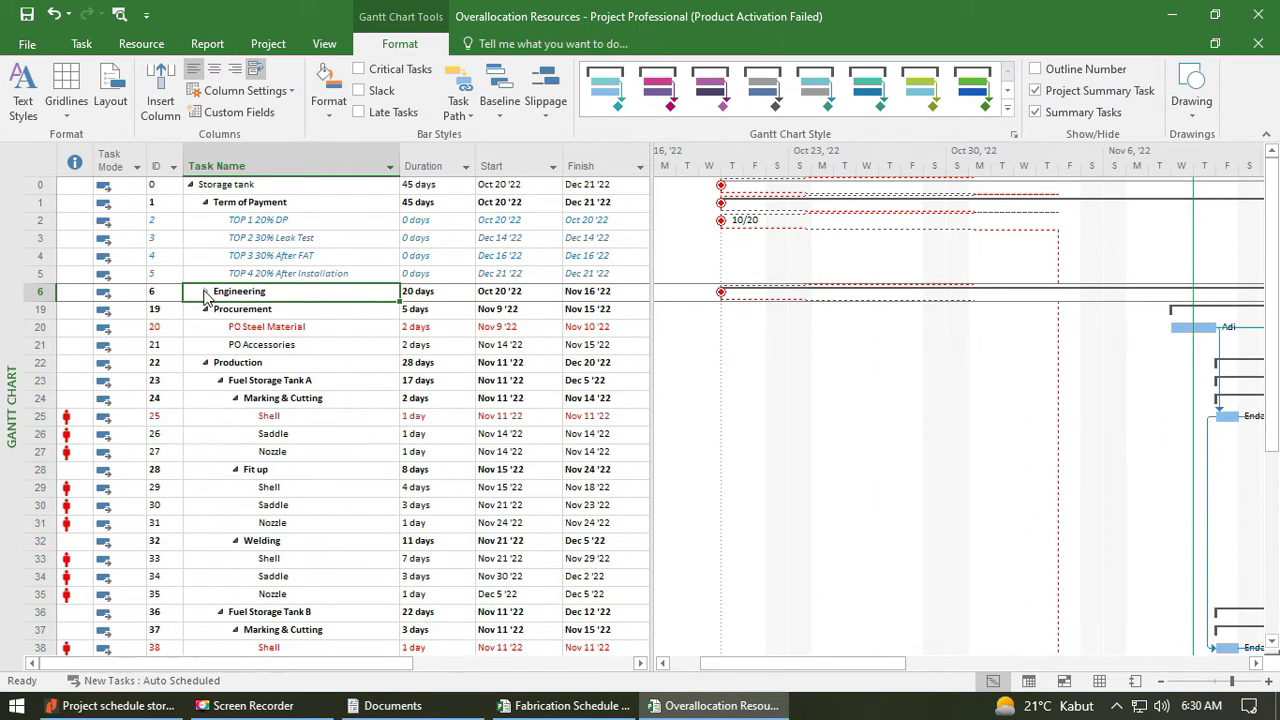
pyautogui.click(205, 291)
pyautogui.click(205, 291)
pyautogui.click(205, 291)
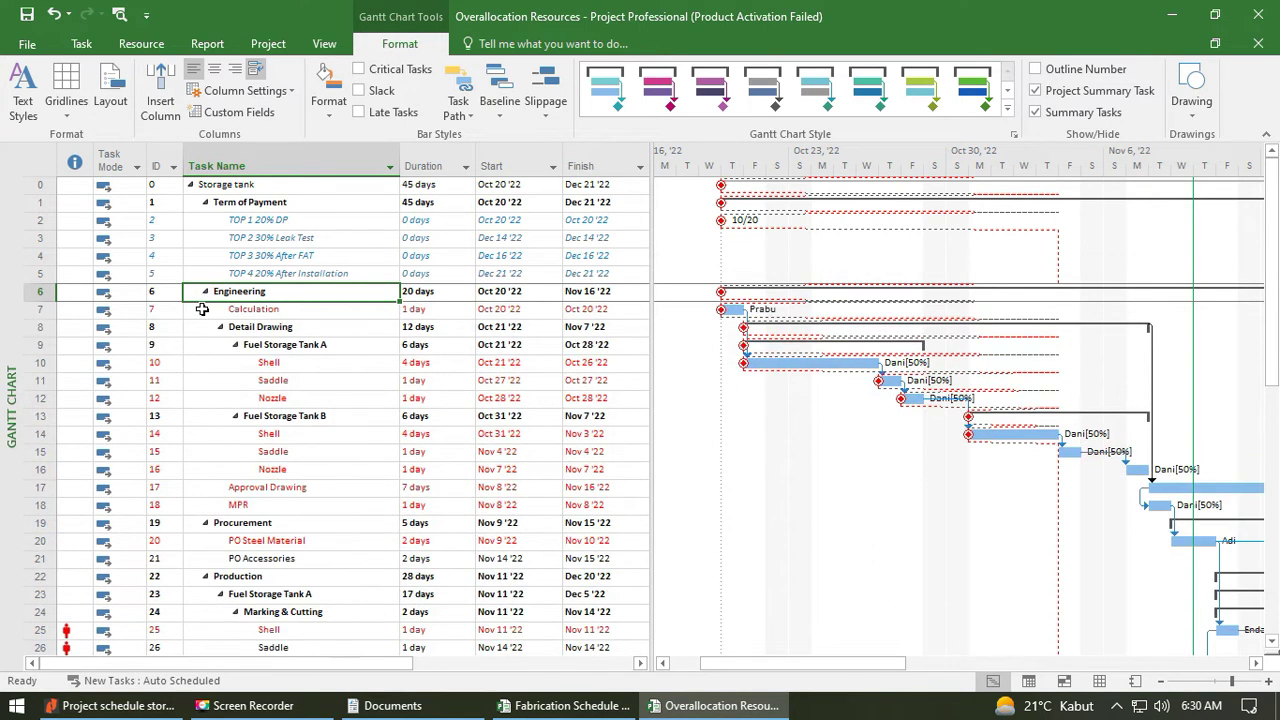
# Enable Always roll up Gantt bars in the chart layout and check it by collapsing and re-expanding the Engineering summary task.
pyautogui.click(110, 88)
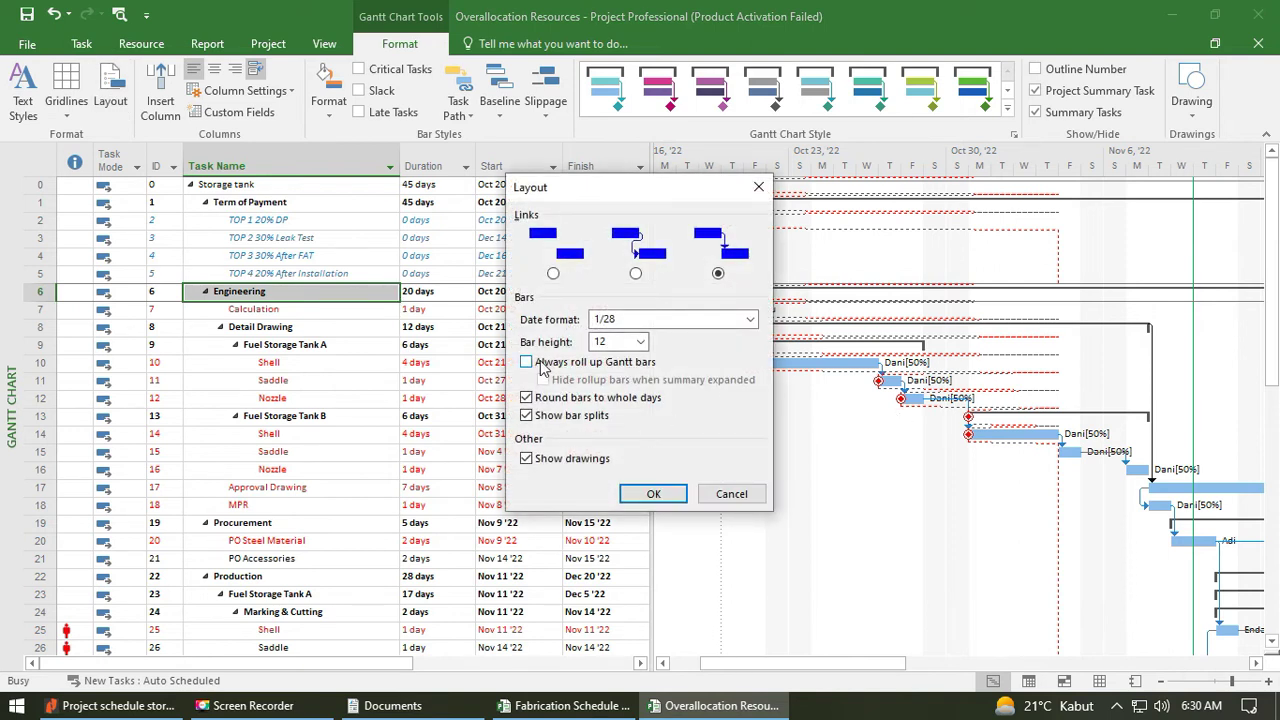
pyautogui.click(527, 362)
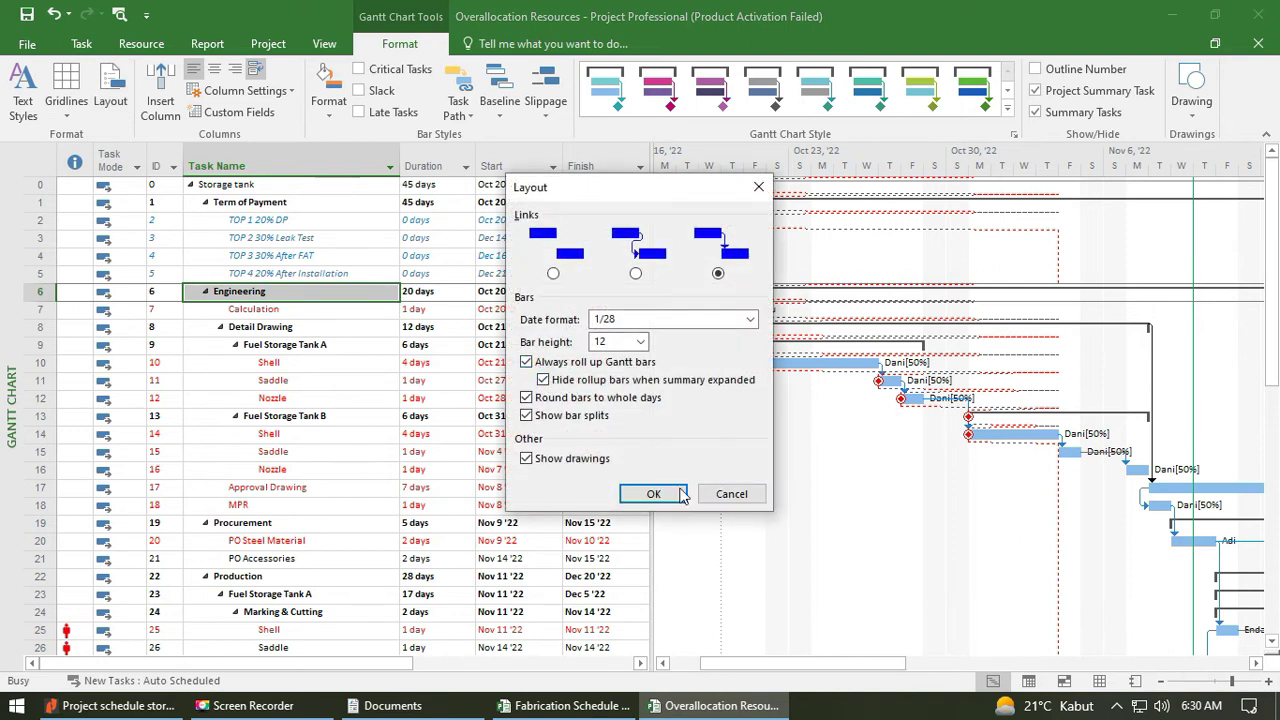
pyautogui.click(653, 493)
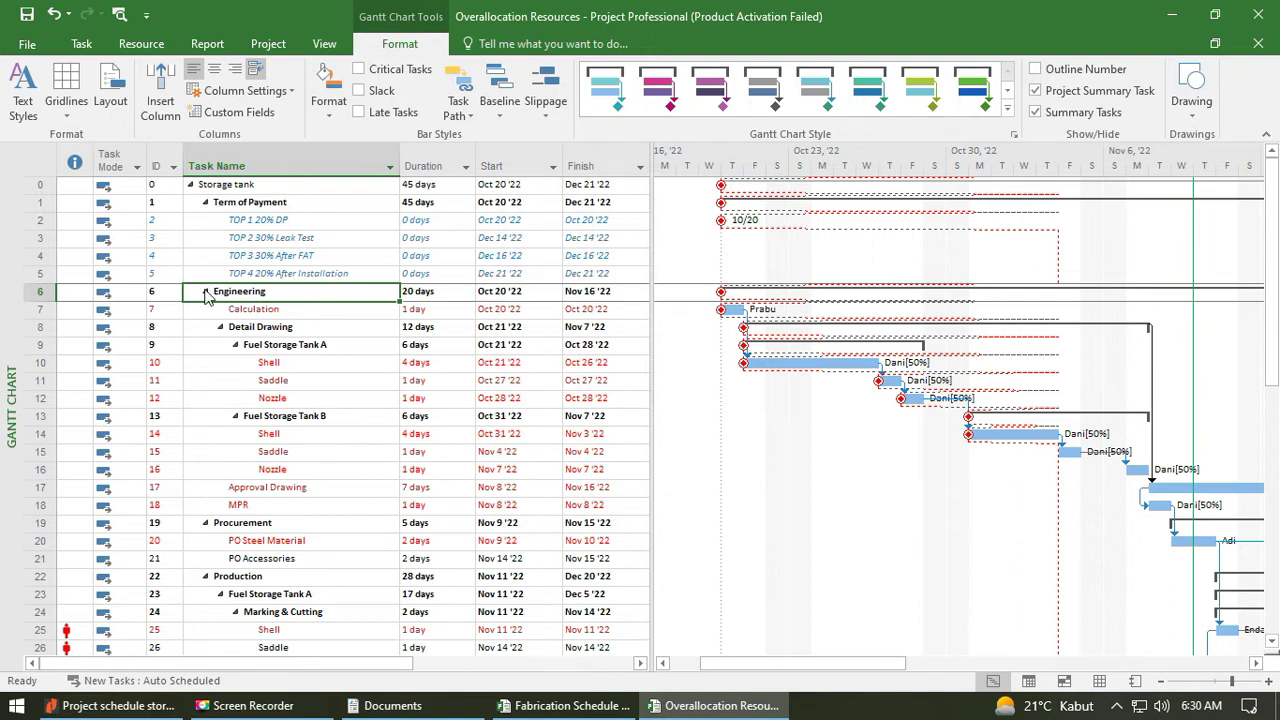
pyautogui.click(205, 292)
pyautogui.moveTo(780, 662); pyautogui.dragTo(724, 662)
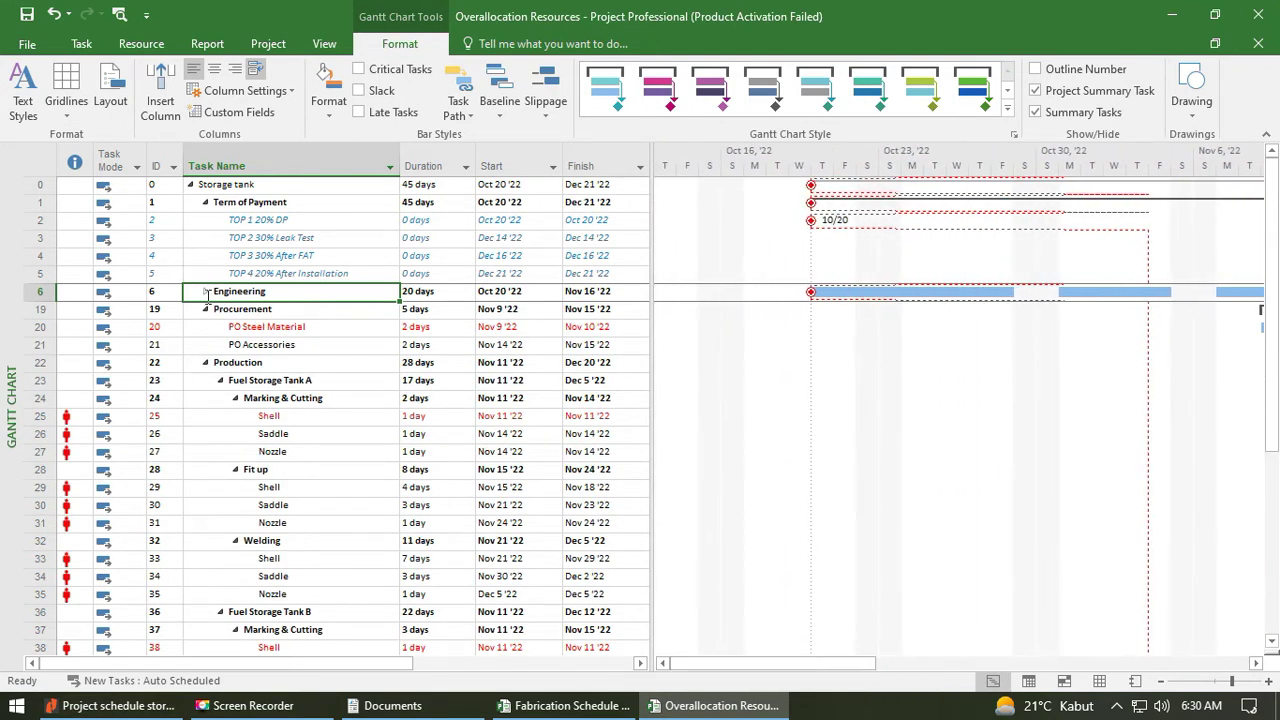
pyautogui.click(205, 291)
pyautogui.click(321, 367)
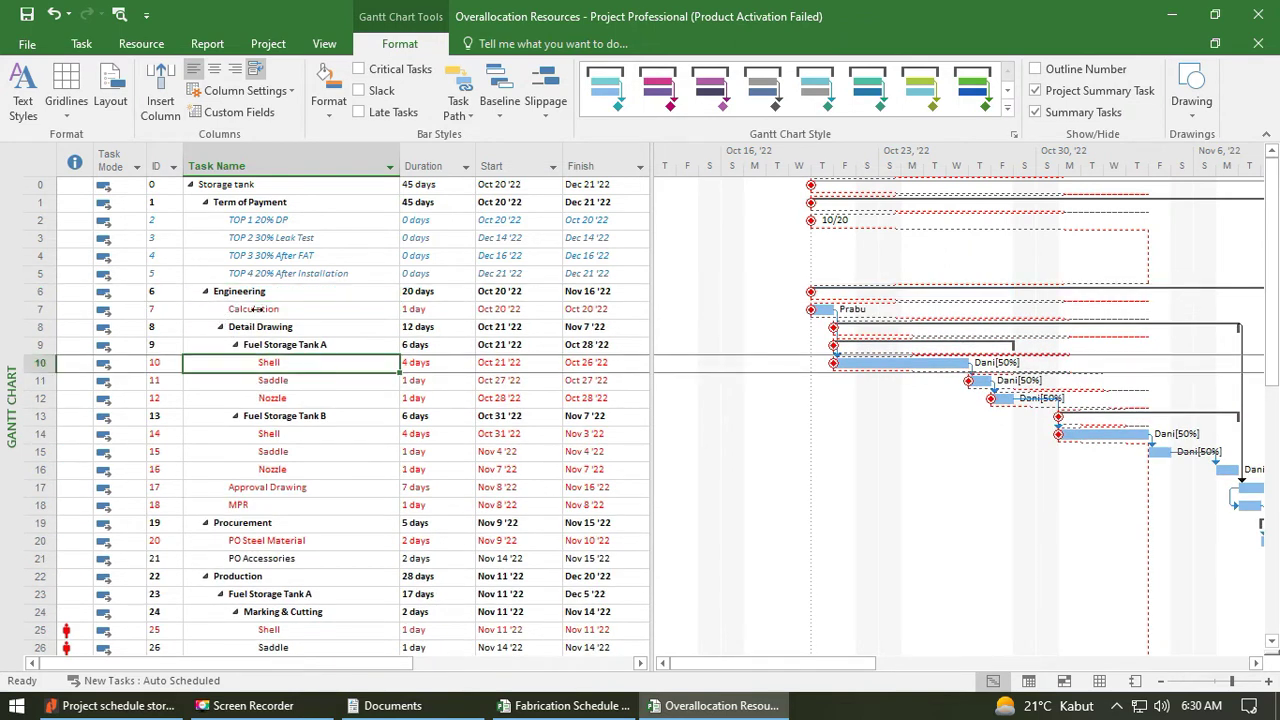
# Set the bar date format in the Gantt chart layout to January 28, 2009 and apply it.
pyautogui.click(110, 100)
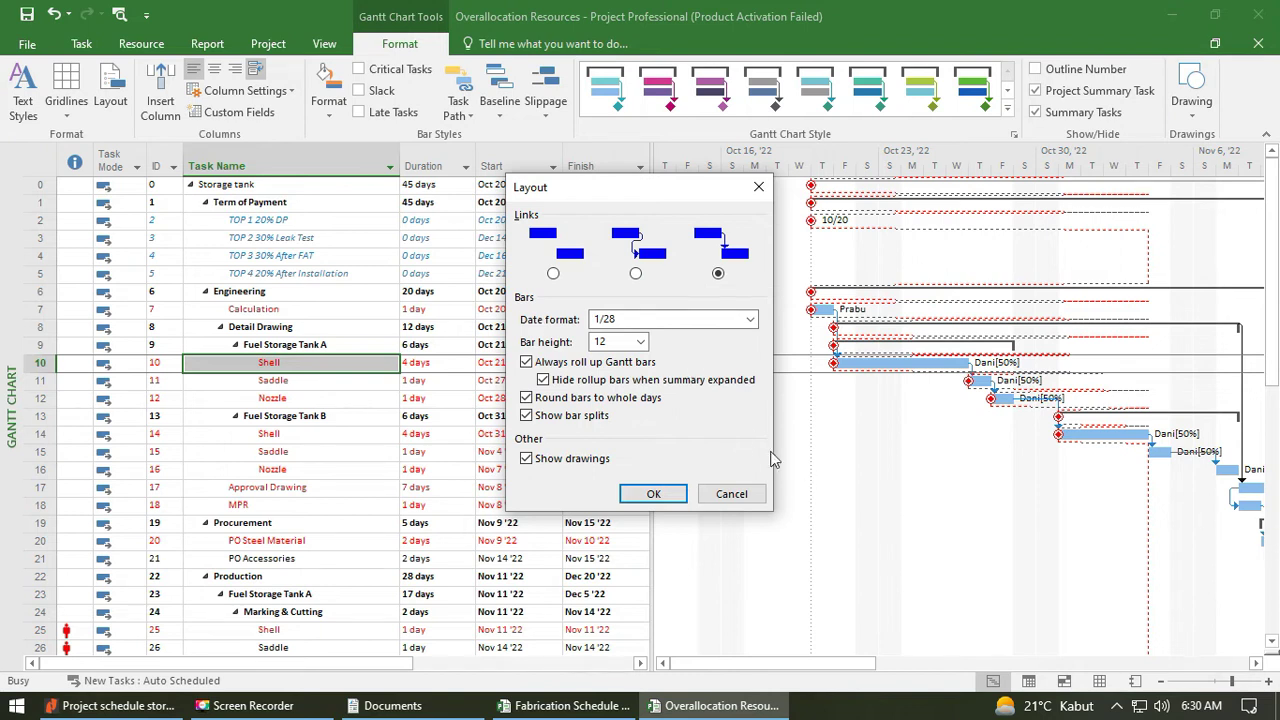
pyautogui.moveTo(653, 192); pyautogui.dragTo(380, 170)
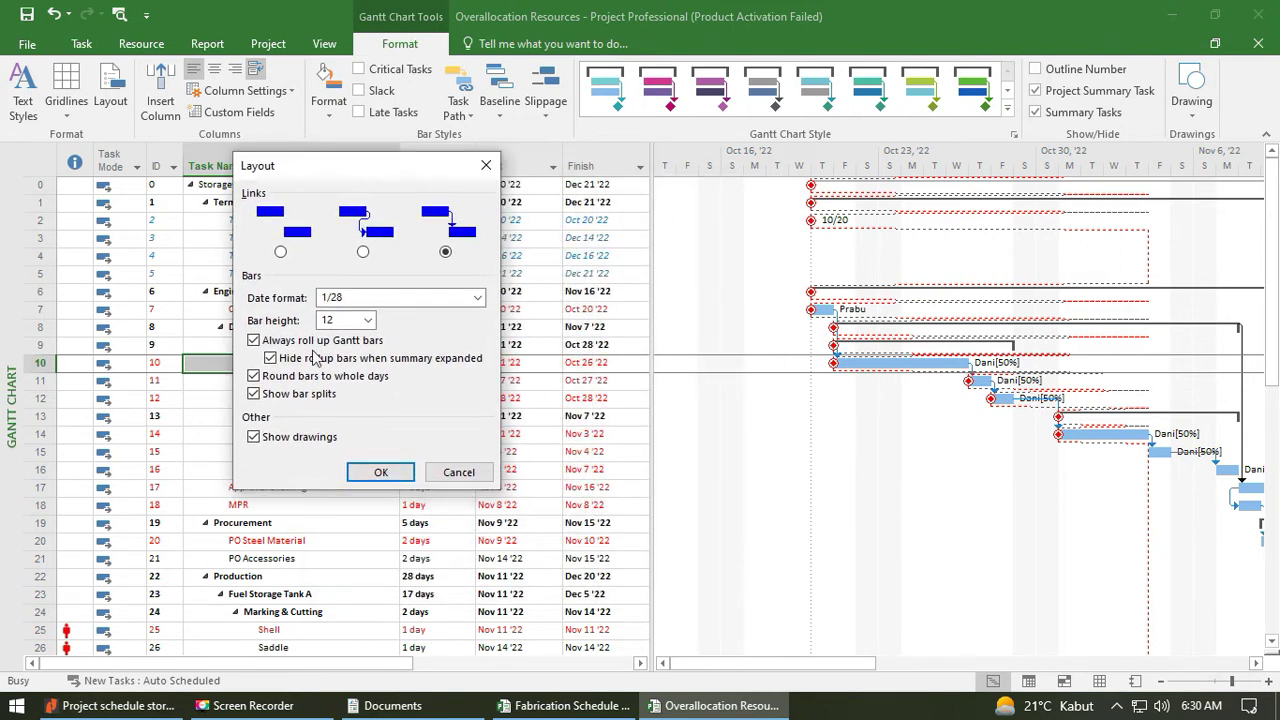
pyautogui.click(478, 298)
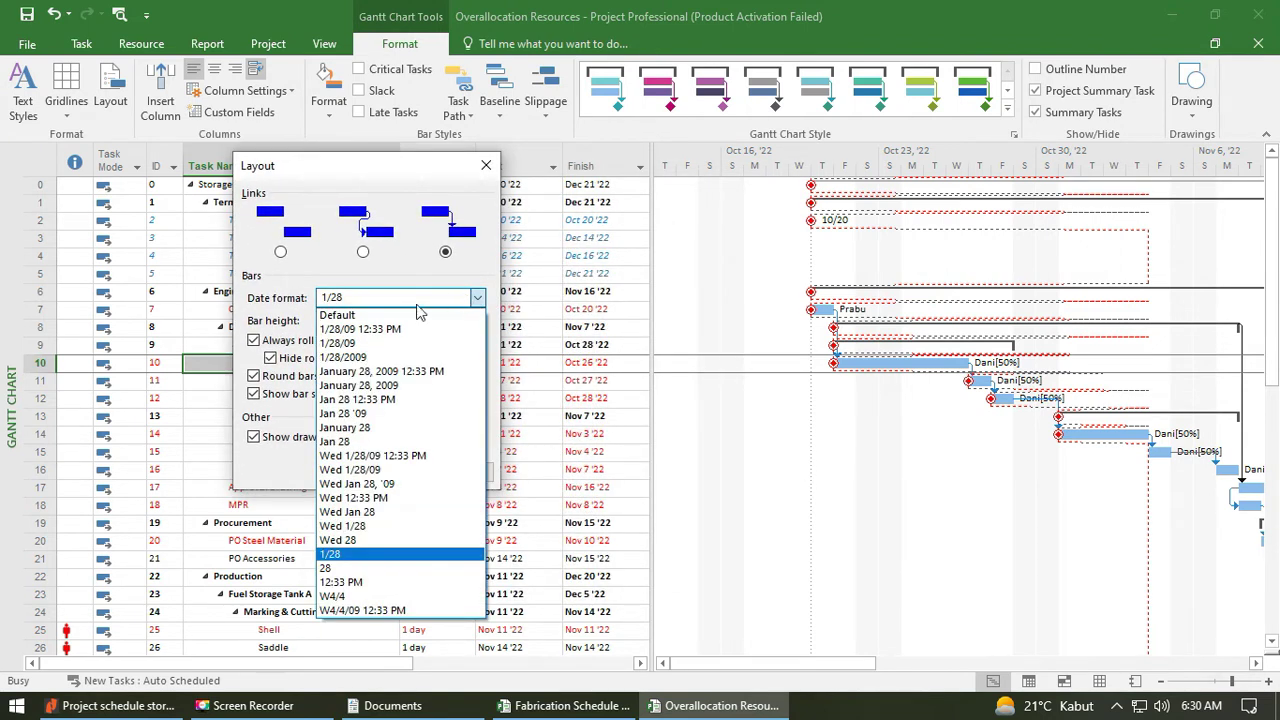
pyautogui.click(400, 385)
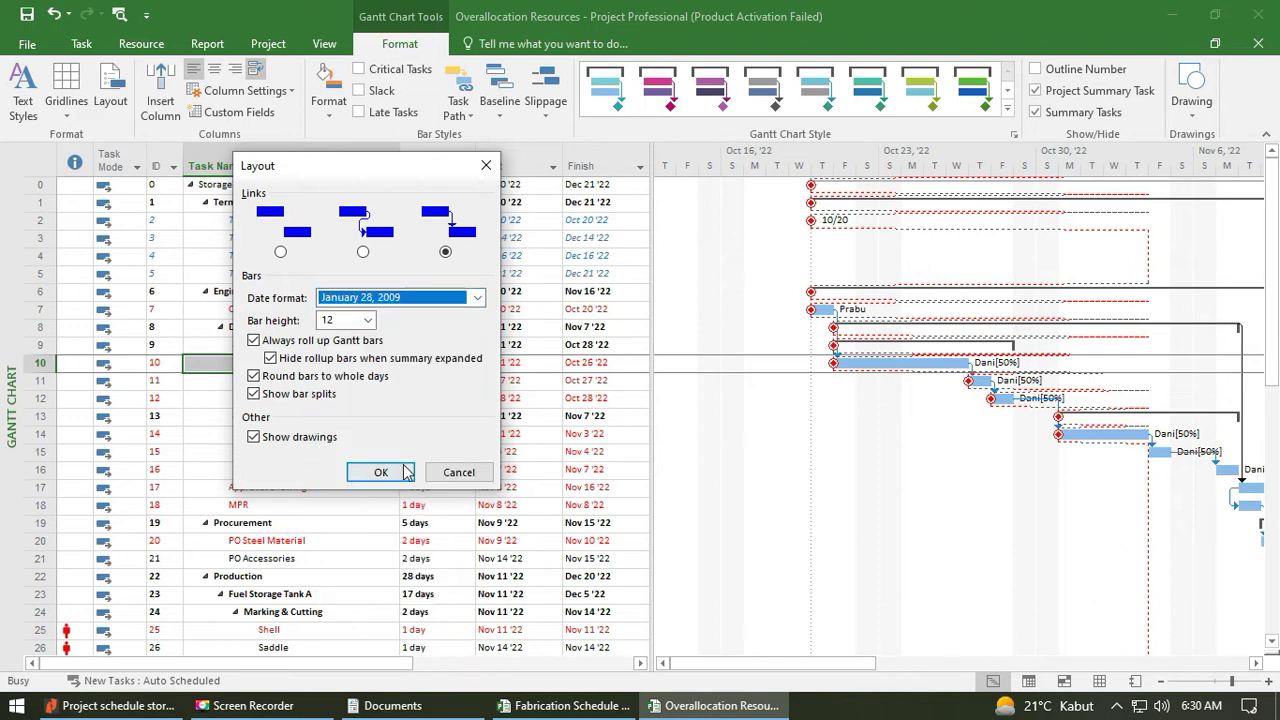
pyautogui.click(381, 472)
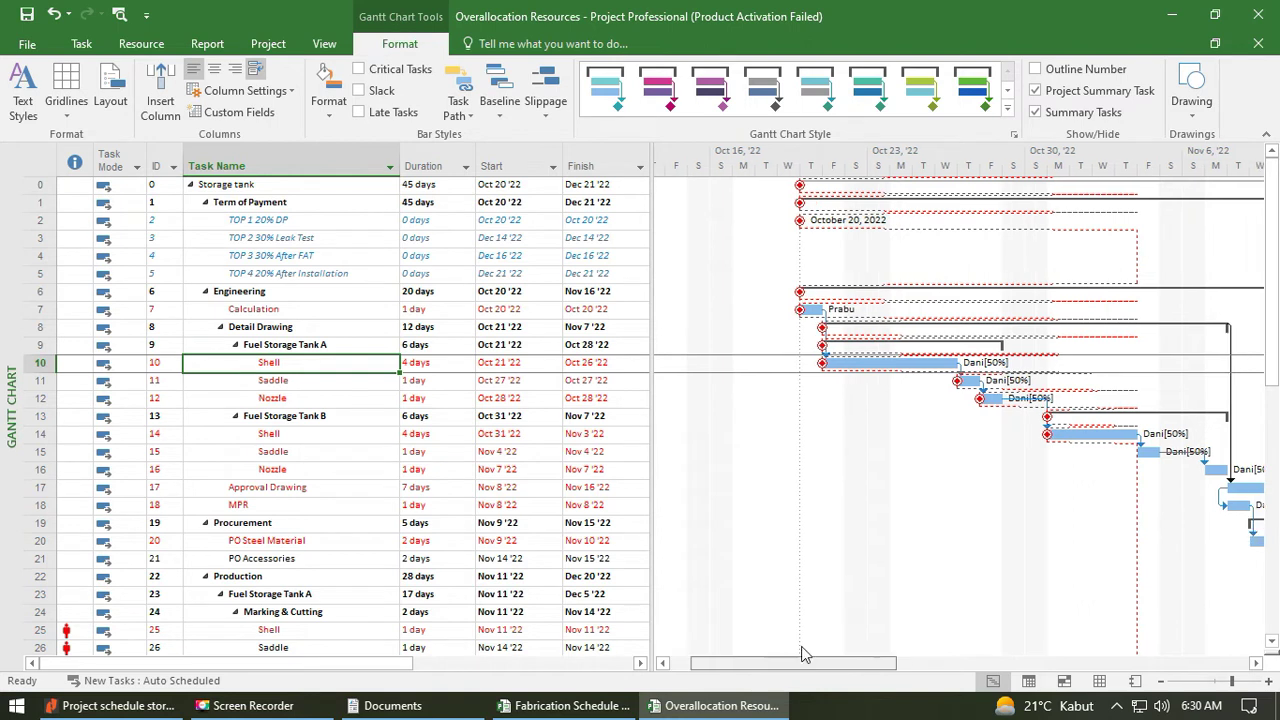
# Set the bar height in the Gantt chart layout to 10 and apply it.
pyautogui.click(110, 100)
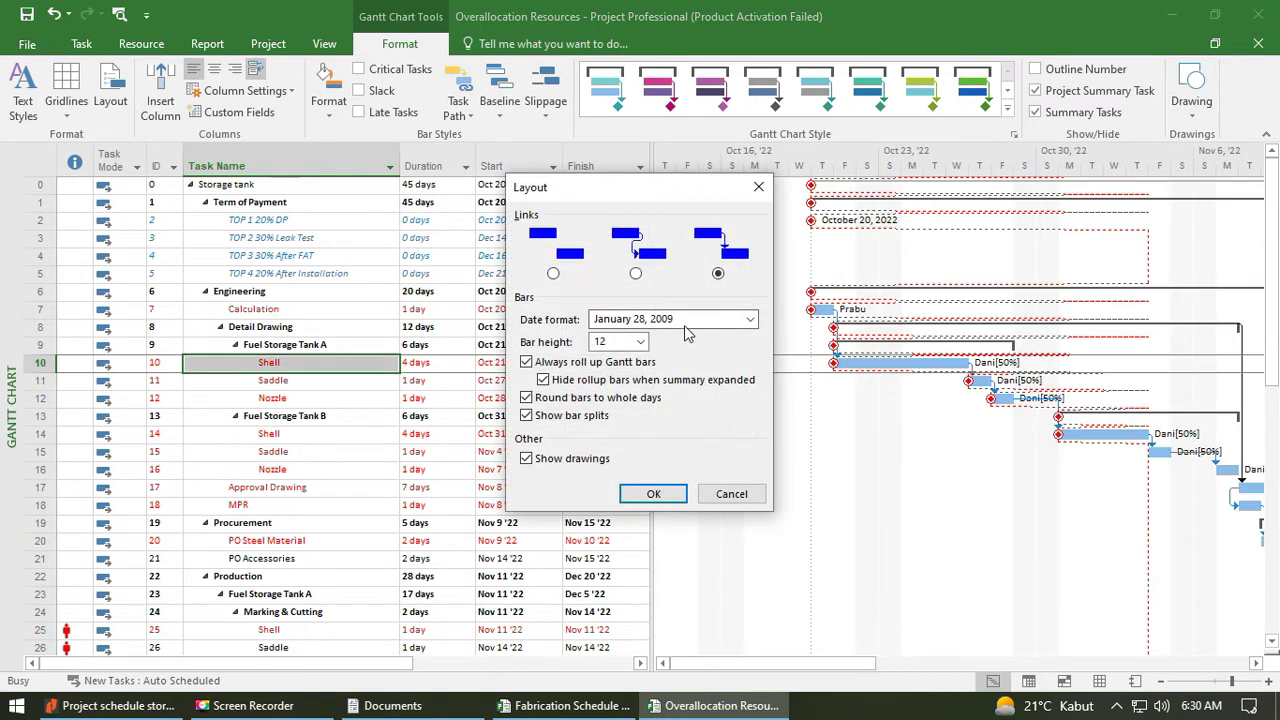
pyautogui.moveTo(680, 198); pyautogui.dragTo(340, 186)
pyautogui.click(299, 329)
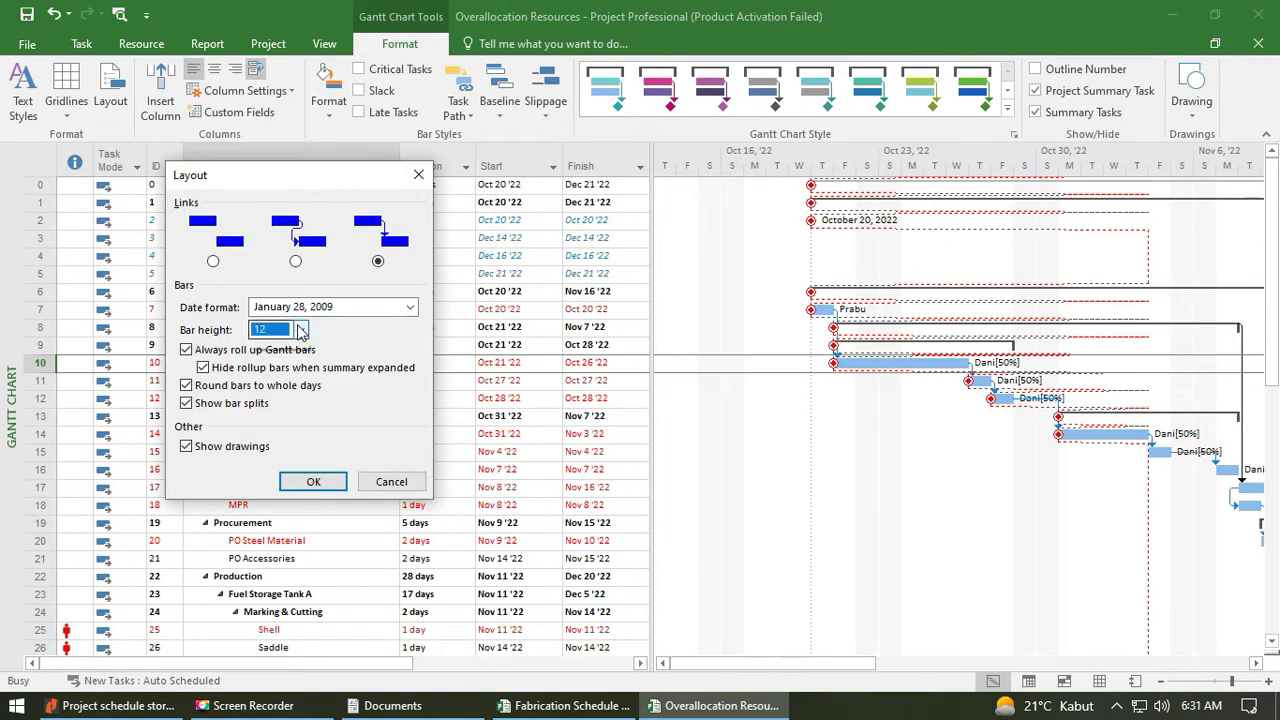
pyautogui.click(272, 376)
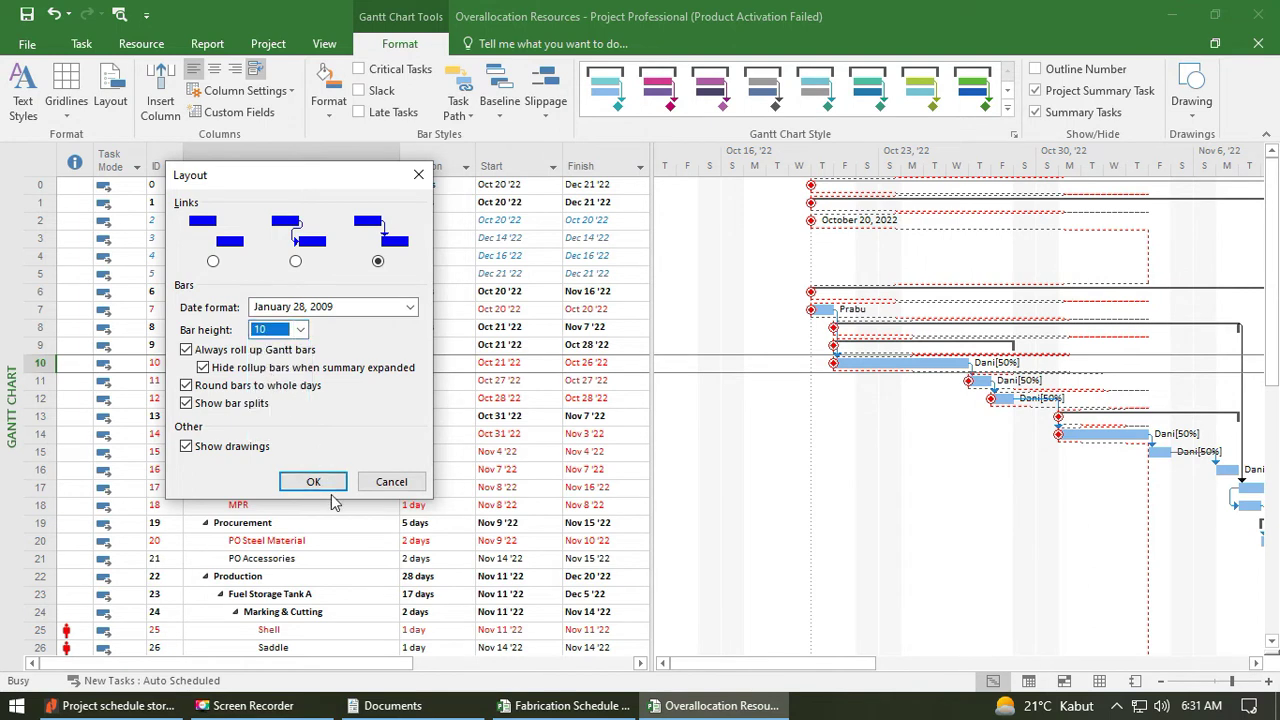
pyautogui.click(320, 482)
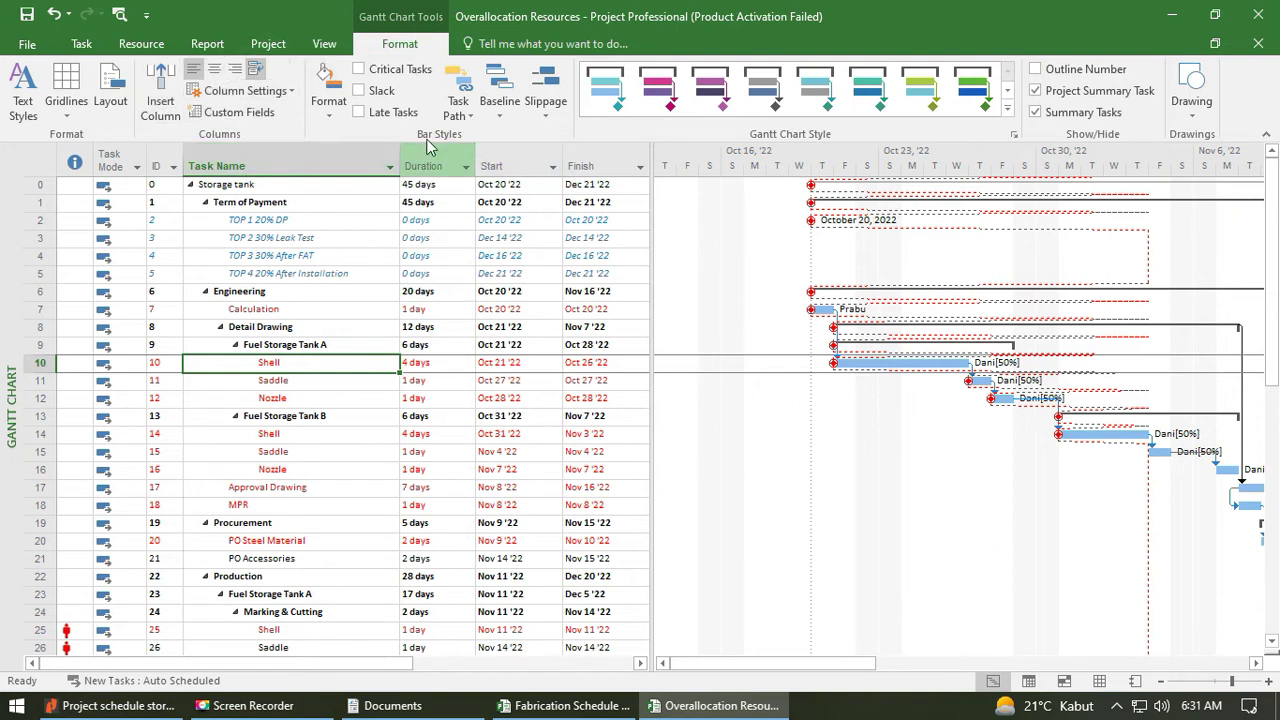
# Turn on critical task formatting for the Gantt bars and review the critical bars across the whole schedule.
pyautogui.moveTo(850, 663); pyautogui.dragTo(895, 663)
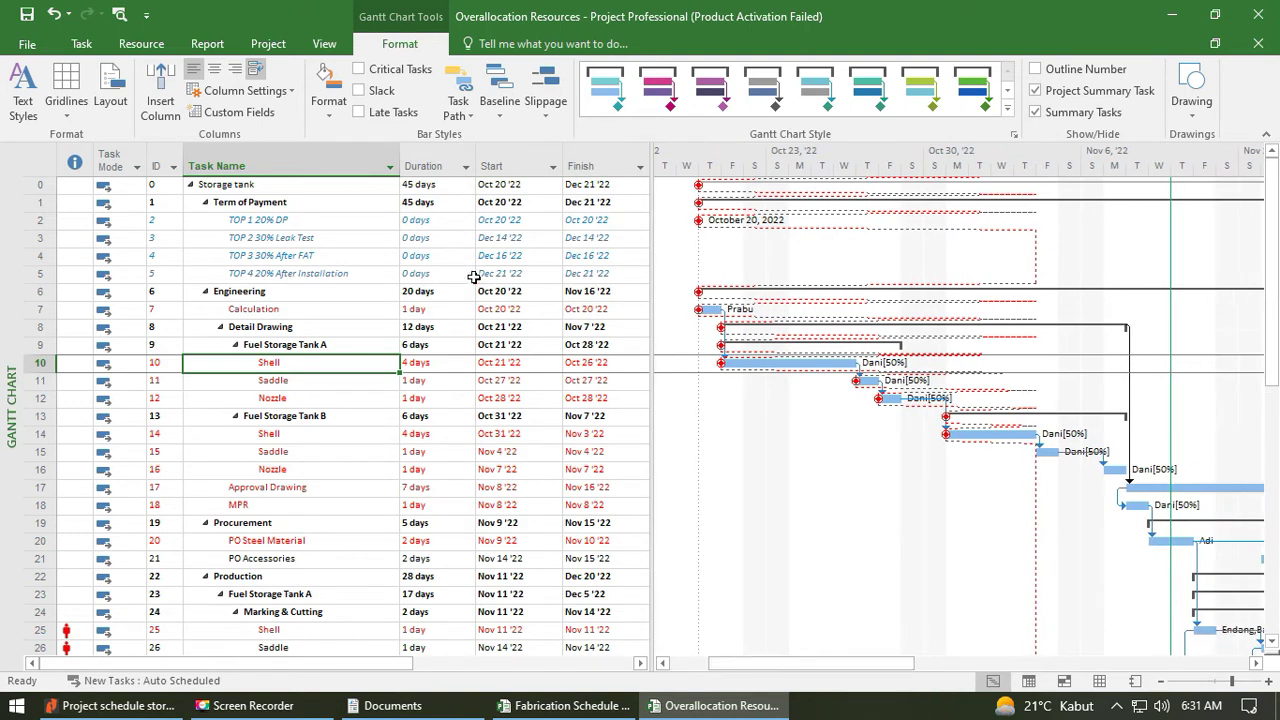
pyautogui.click(369, 74)
pyautogui.moveTo(922, 664); pyautogui.dragTo(1012, 667)
pyautogui.scroll(-10, 1016, 510)
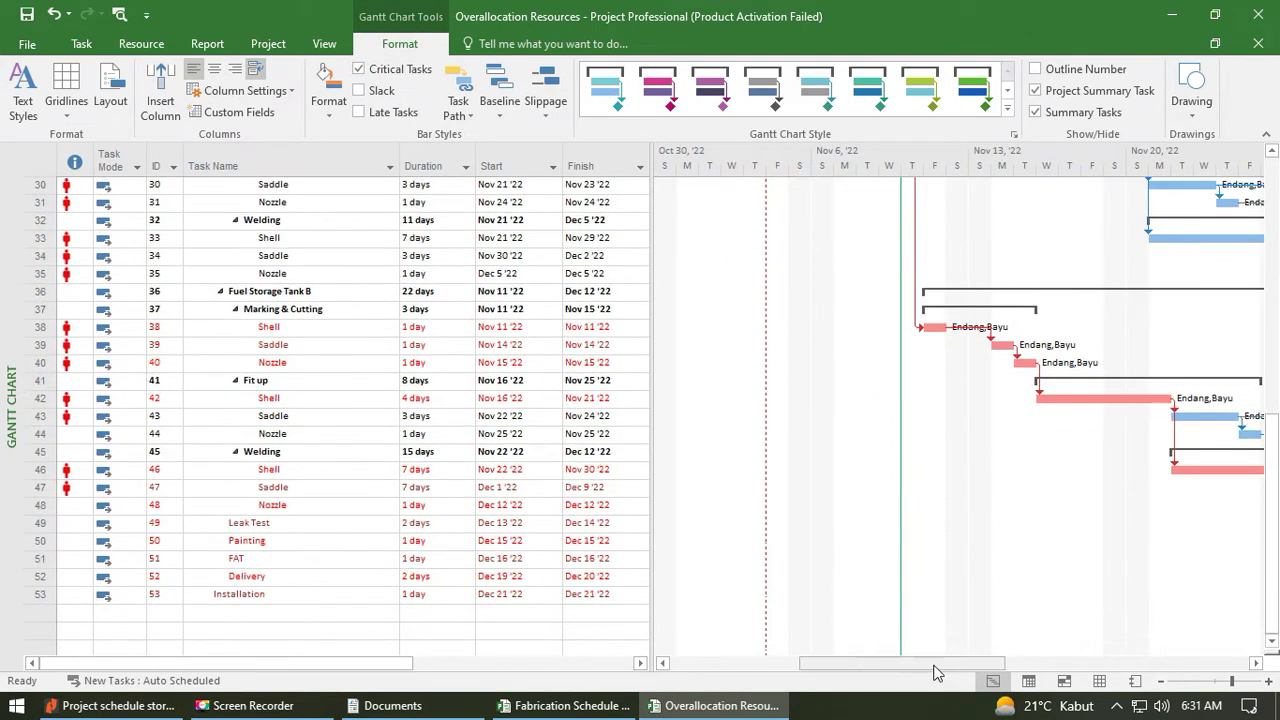
pyautogui.moveTo(934, 665); pyautogui.dragTo(959, 628)
pyautogui.scroll(10, 880, 494)
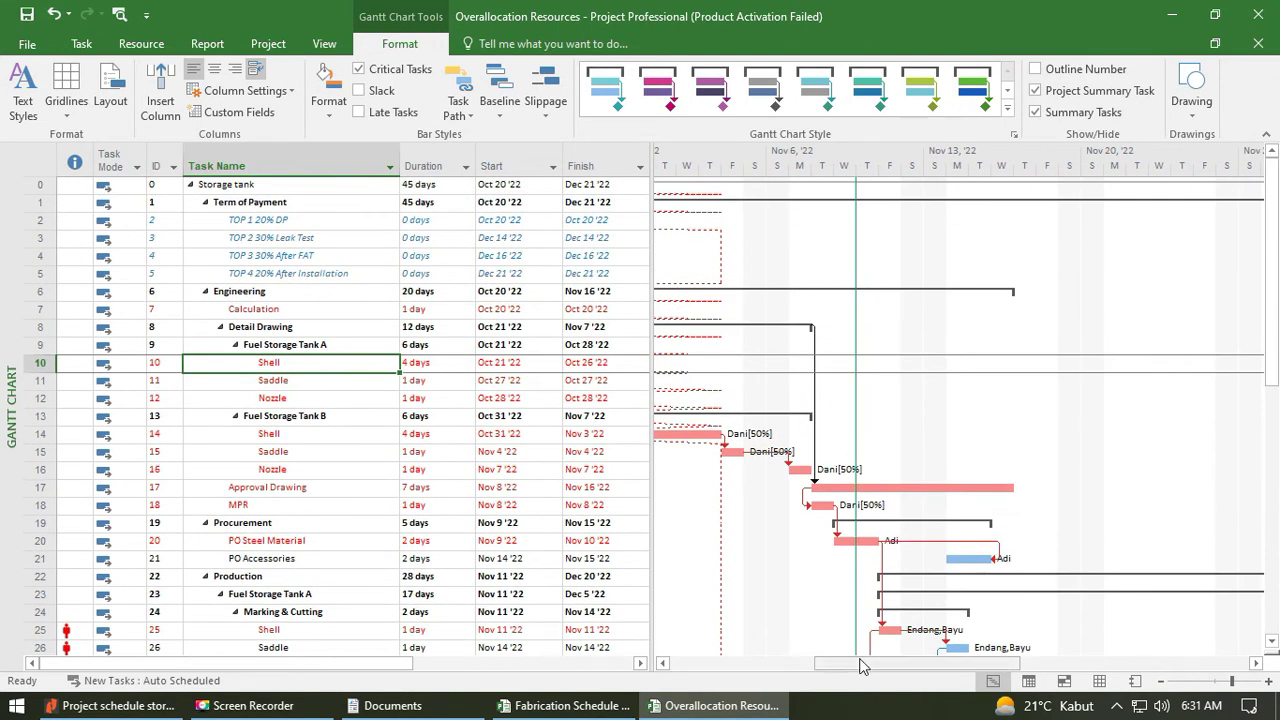
pyautogui.moveTo(862, 667); pyautogui.dragTo(656, 501)
# Narrow the Task Name, Start and Finish columns and shrink the task table to end after Finish, widening the Gantt chart.
pyautogui.moveTo(399, 166); pyautogui.dragTo(316, 166)
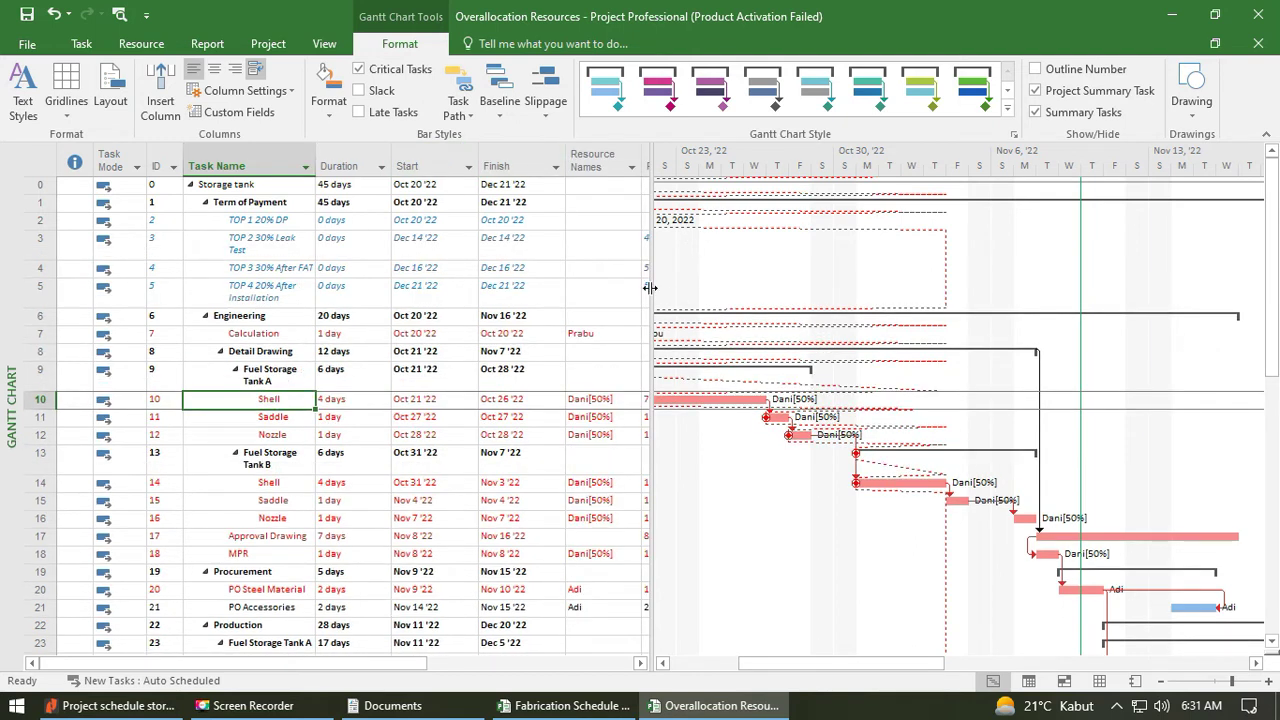
pyautogui.moveTo(651, 287); pyautogui.dragTo(571, 284)
pyautogui.moveTo(479, 176); pyautogui.dragTo(440, 165)
pyautogui.moveTo(527, 166); pyautogui.dragTo(482, 166)
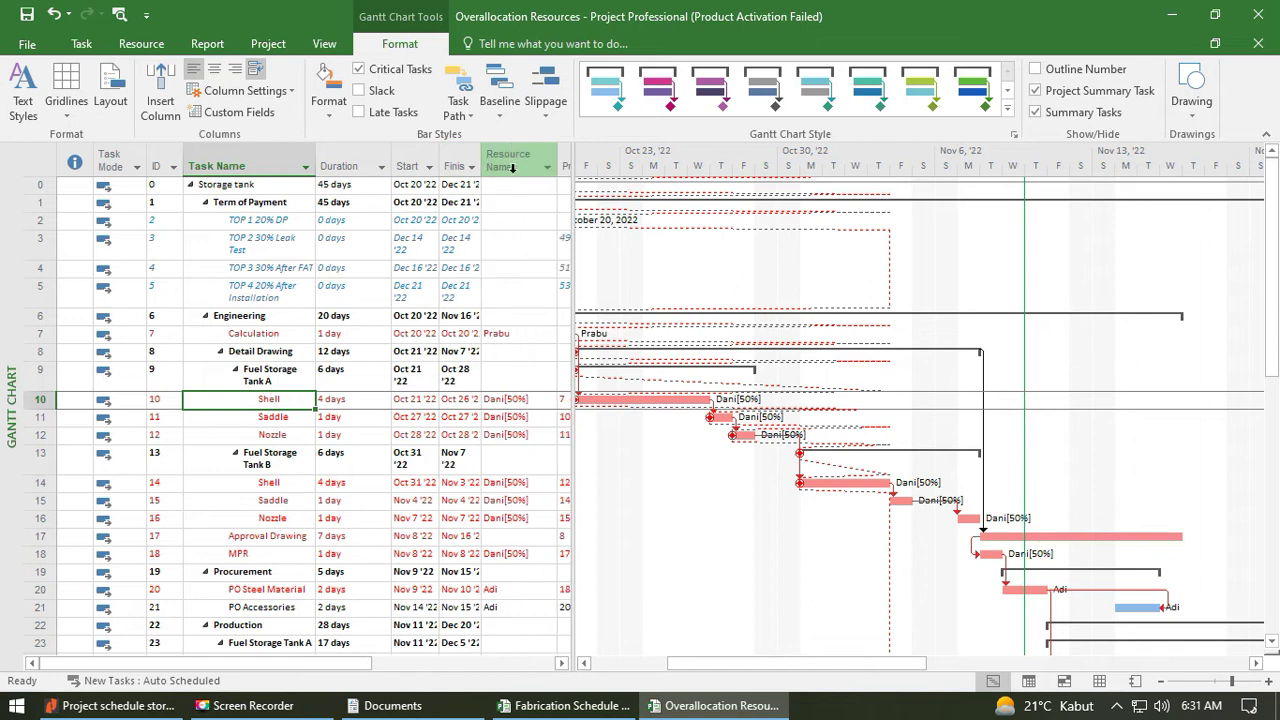
pyautogui.moveTo(572, 240); pyautogui.dragTo(484, 237)
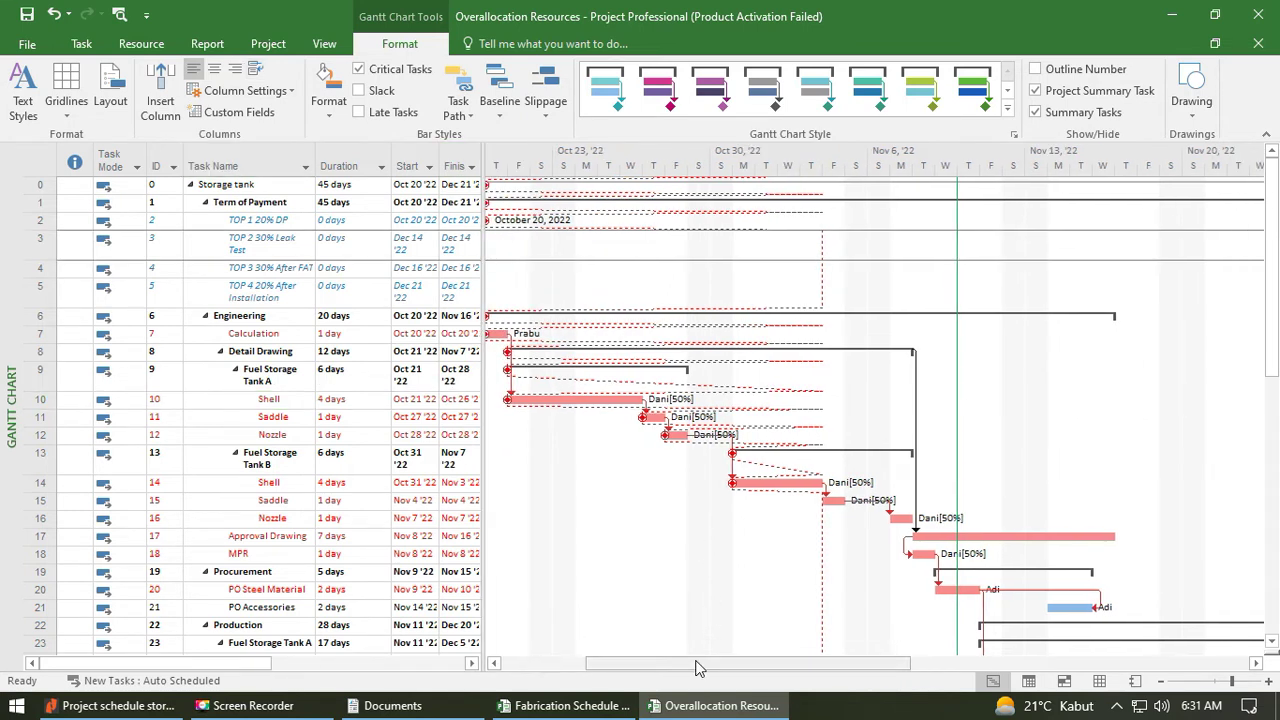
# Examine the critical bars of the detail drawing tasks and compare them with the Term of Payment tasks 2 to 5.
pyautogui.moveTo(698, 668); pyautogui.dragTo(604, 670)
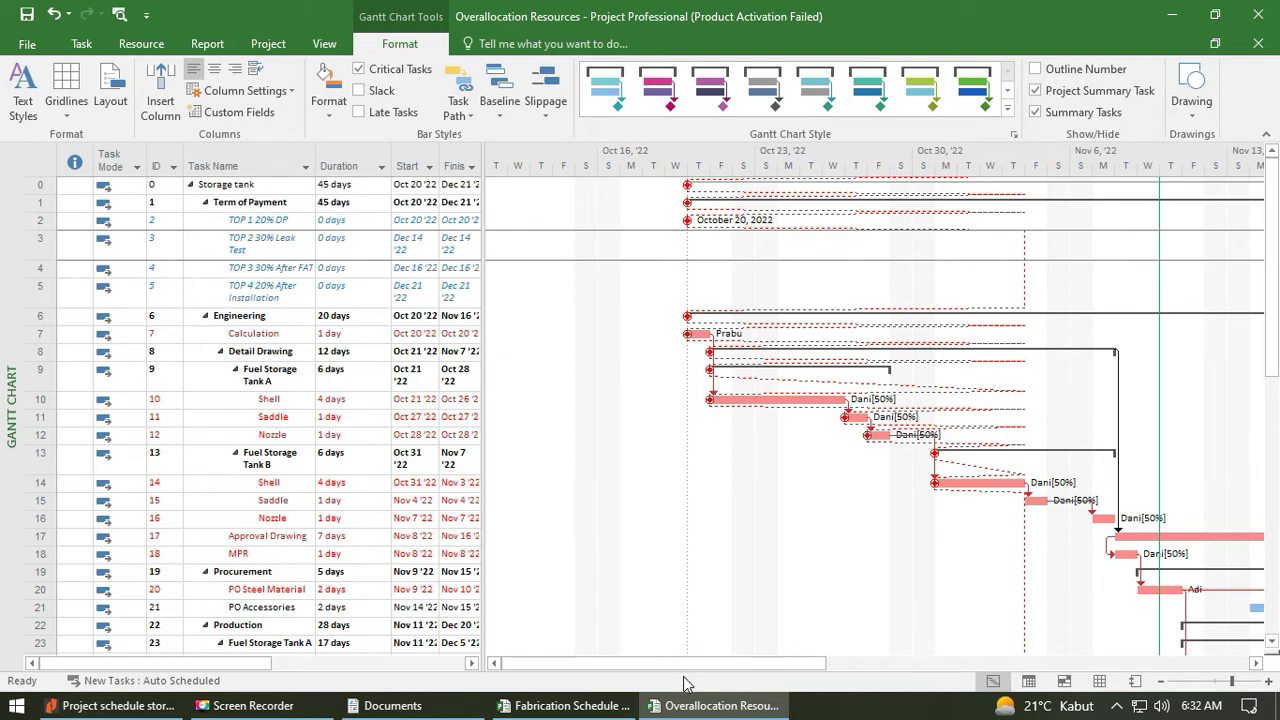
pyautogui.moveTo(688, 664)
pyautogui.mouseDown()
pyautogui.moveTo(875, 667)
pyautogui.moveTo(707, 666)
pyautogui.mouseUp()
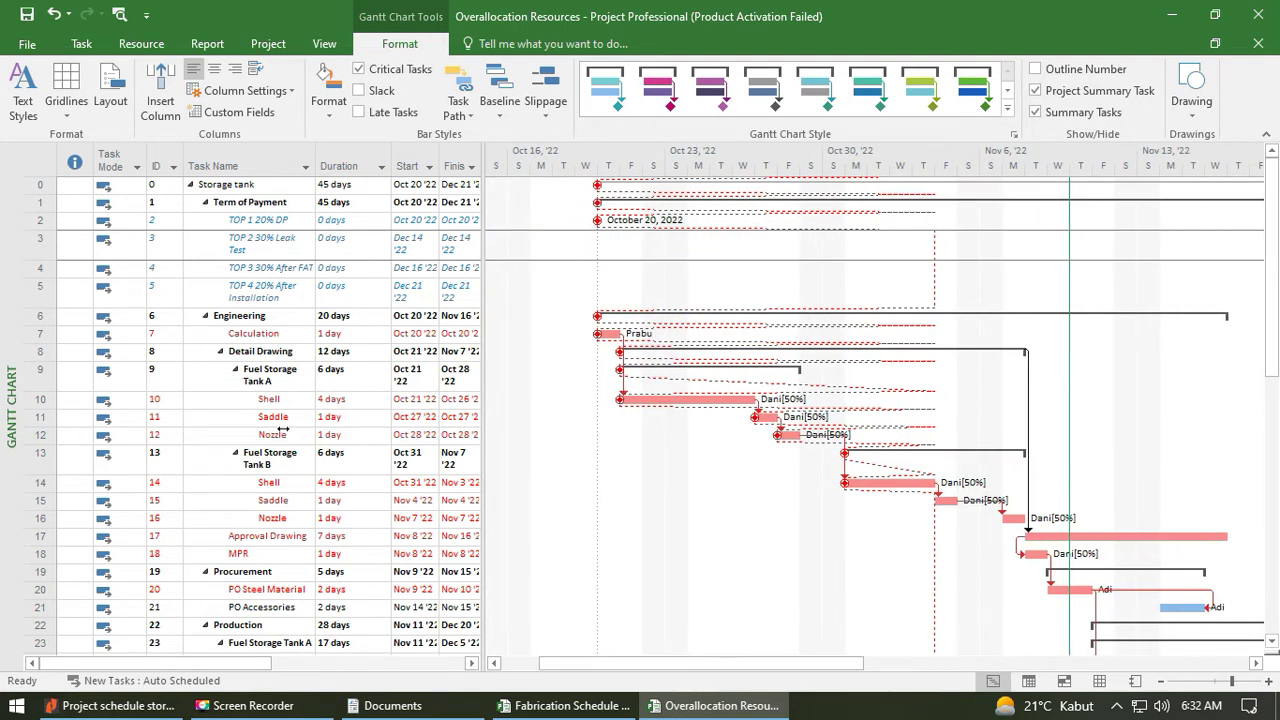
pyautogui.moveTo(268, 398); pyautogui.dragTo(274, 430)
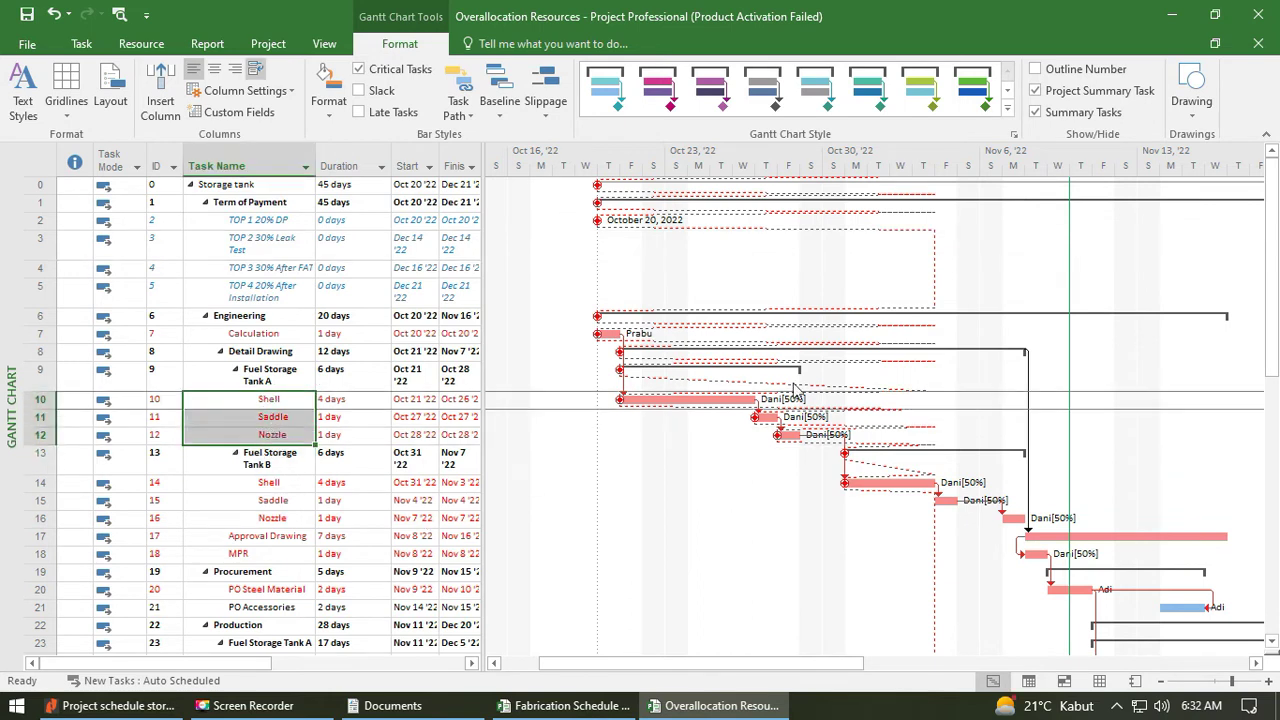
pyautogui.moveTo(294, 487)
pyautogui.mouseDown()
pyautogui.moveTo(286, 540)
pyautogui.moveTo(295, 490)
pyautogui.mouseUp()
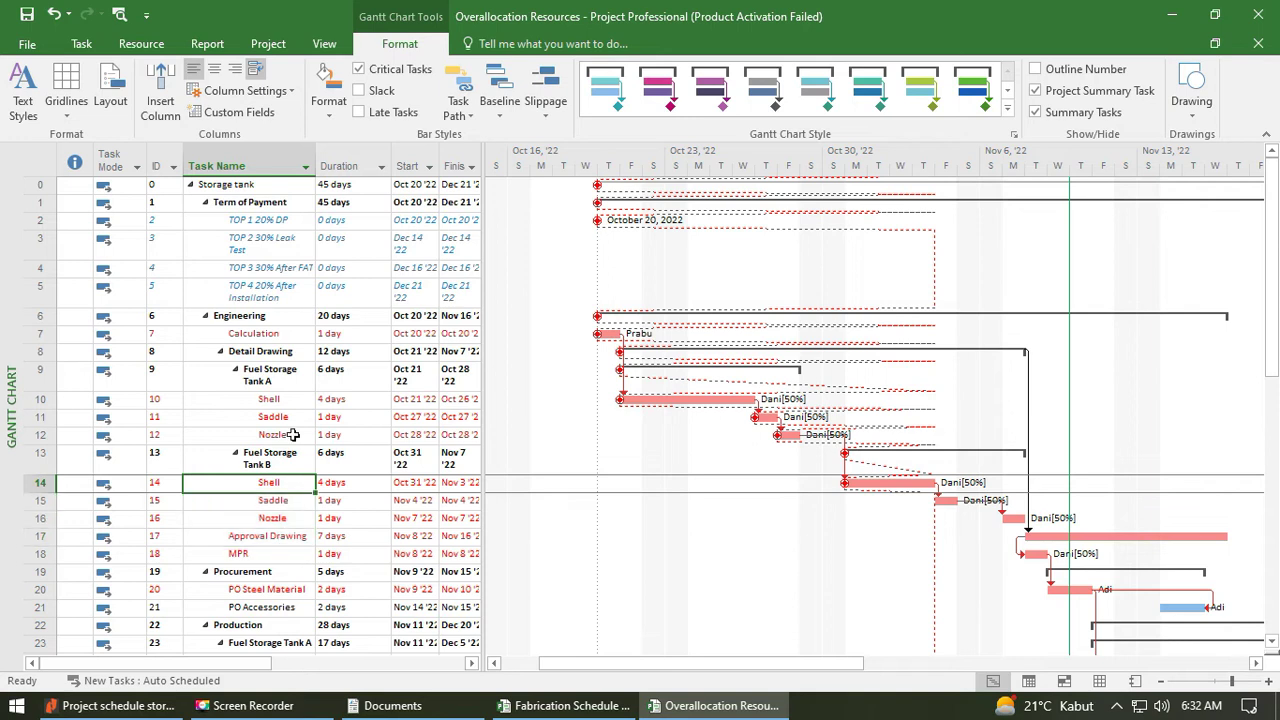
pyautogui.moveTo(270, 229); pyautogui.dragTo(275, 295)
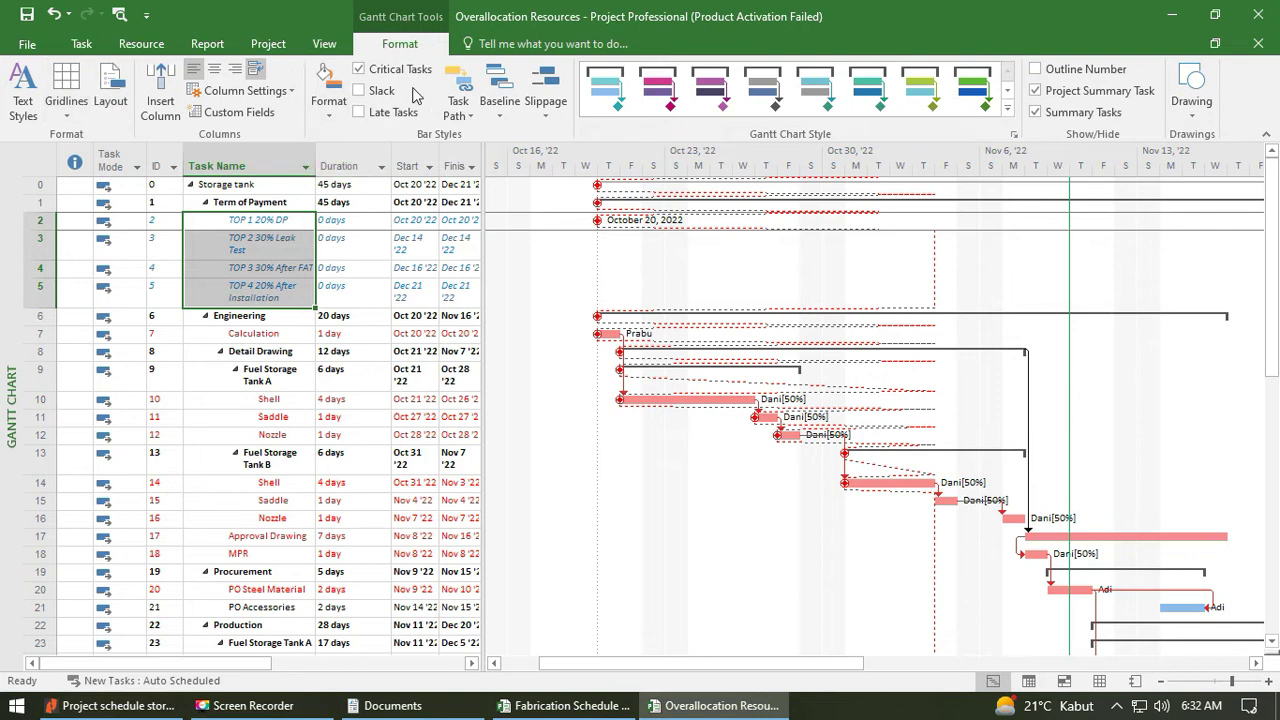
# Show slack on the Gantt bars, toggling it to compare the slack lines of the Production tasks.
pyautogui.click(367, 91)
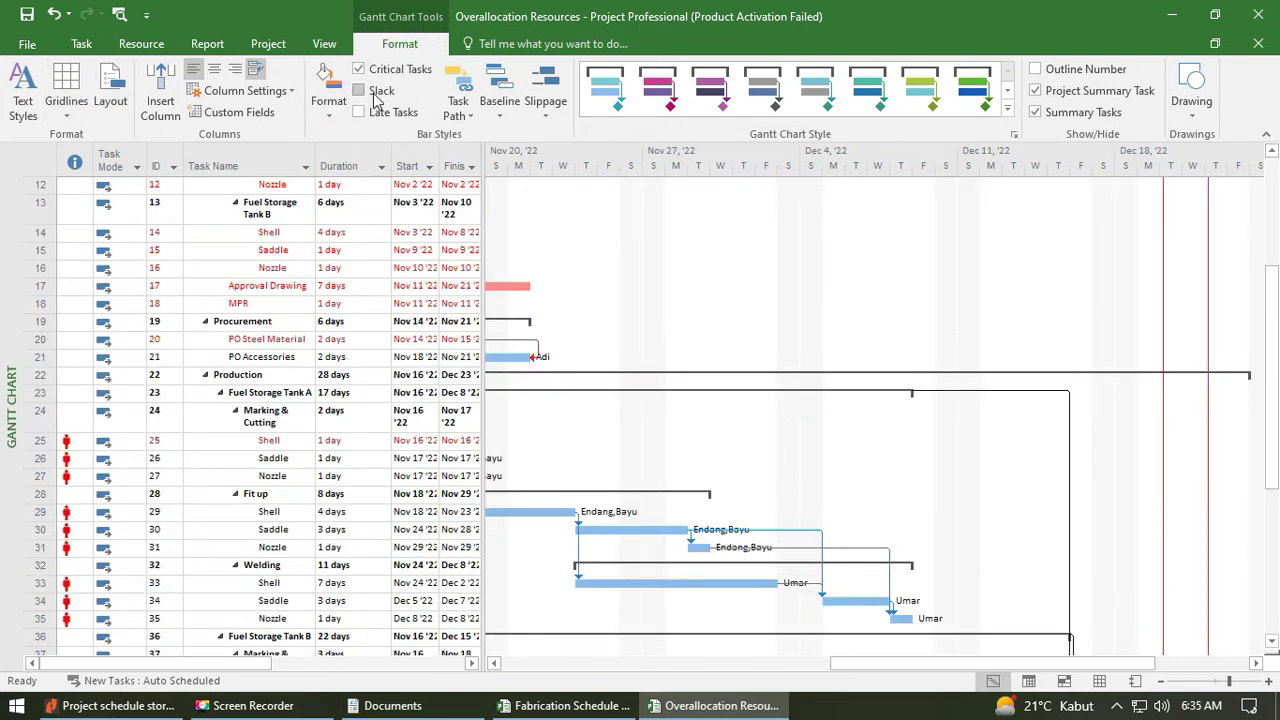
pyautogui.click(362, 91)
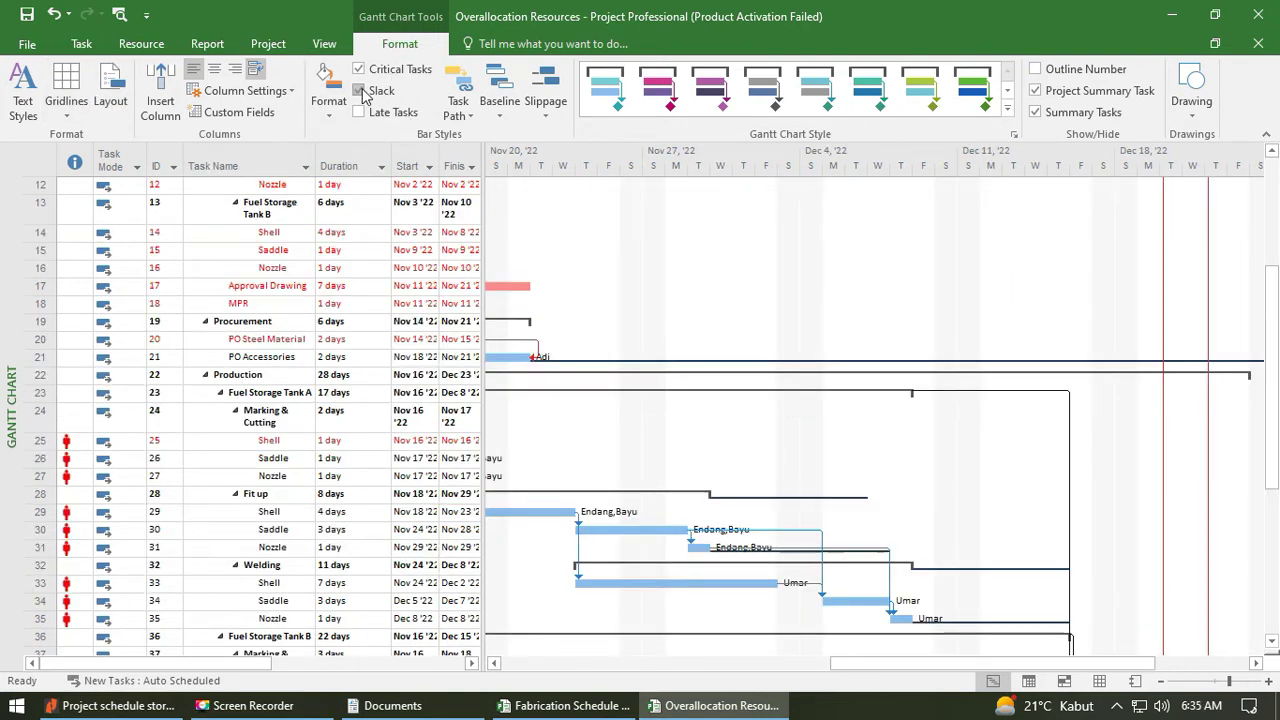
pyautogui.scroll(-3, 879, 448)
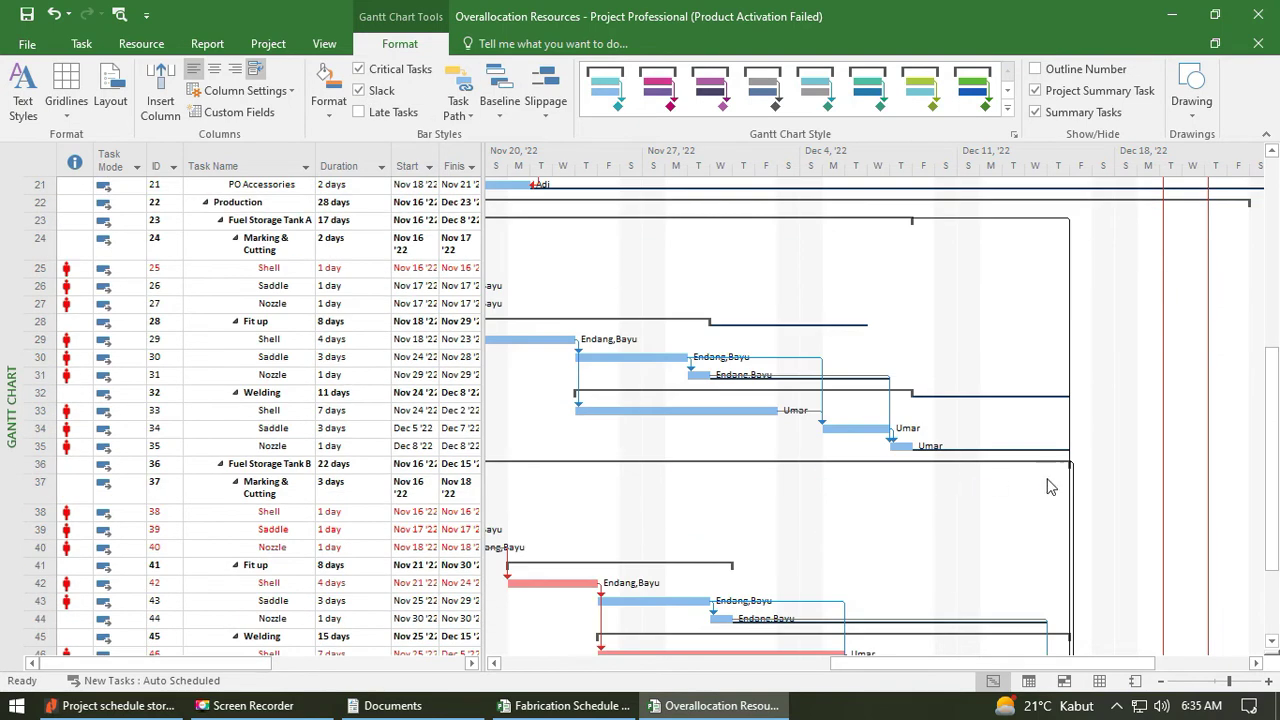
pyautogui.scroll(-3, 1050, 487)
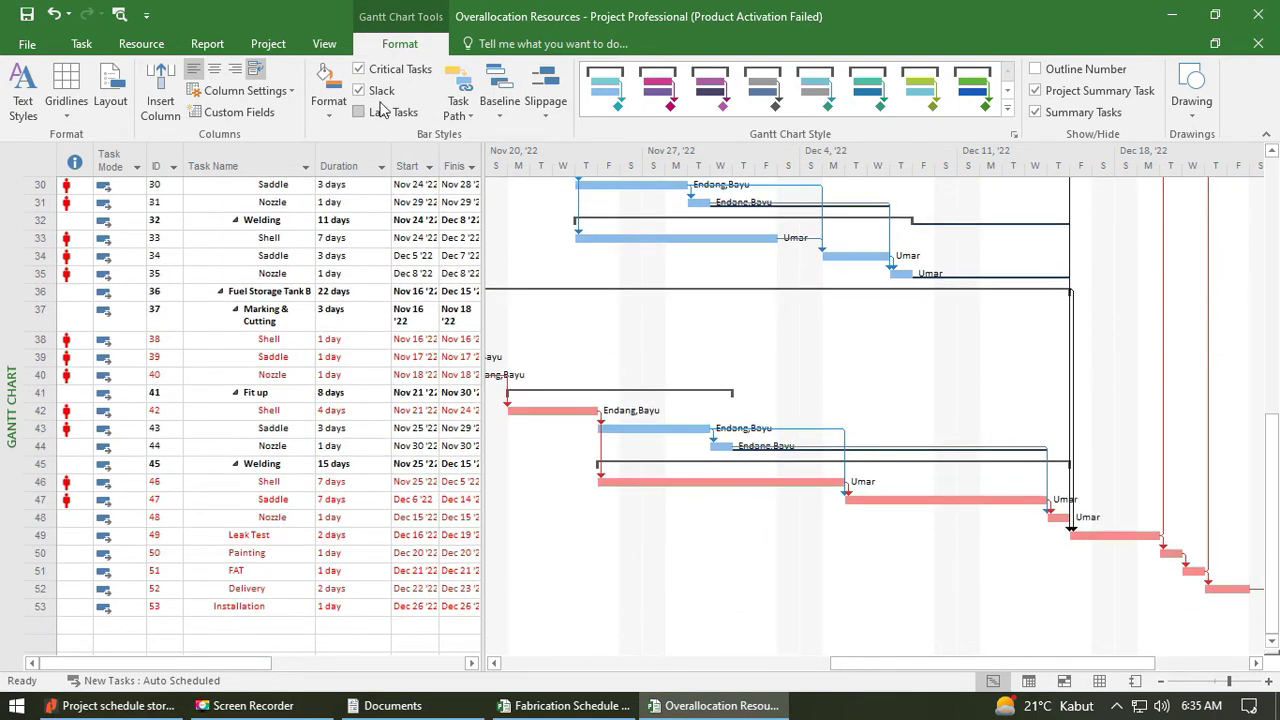
pyautogui.scroll(2, 845, 590)
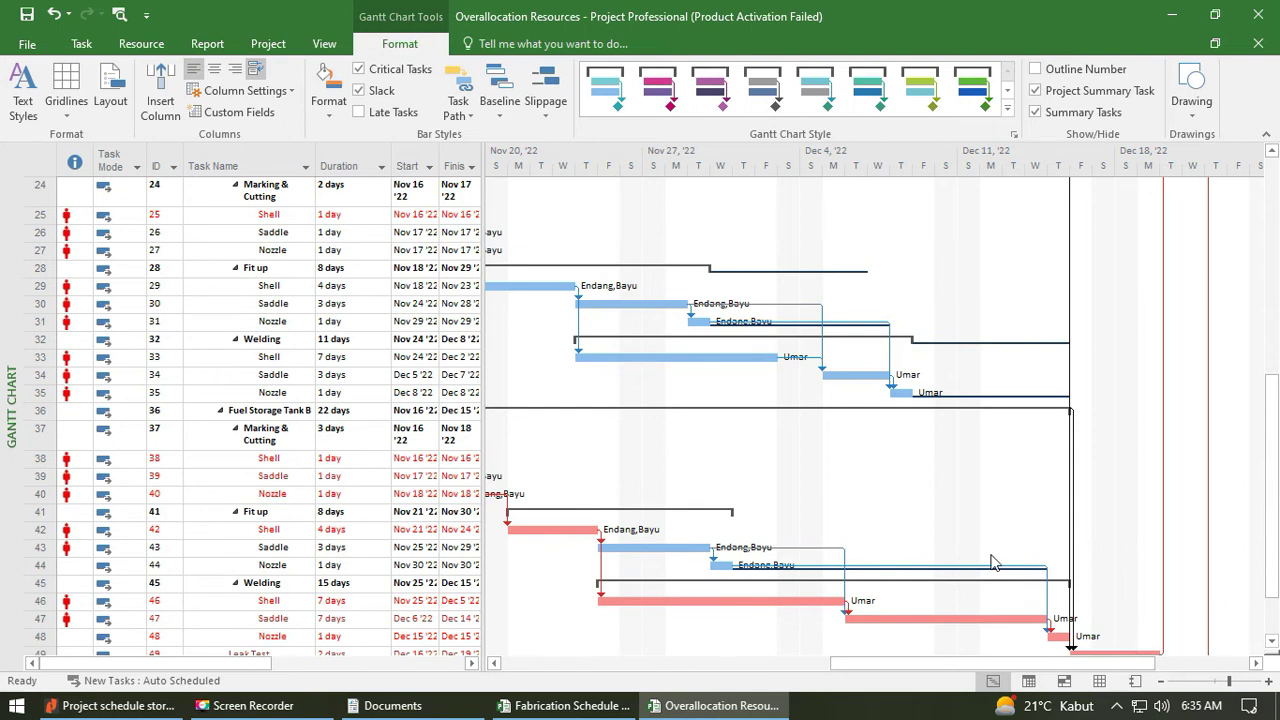
pyautogui.click(358, 90)
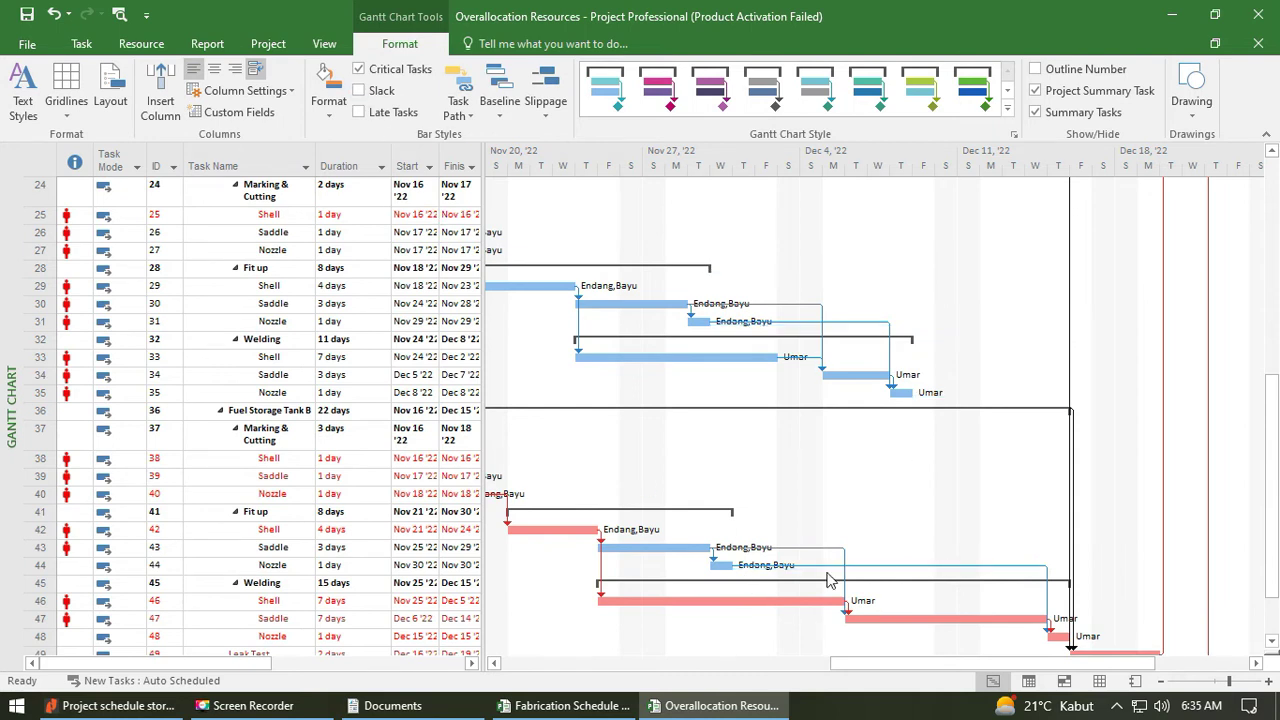
pyautogui.click(374, 95)
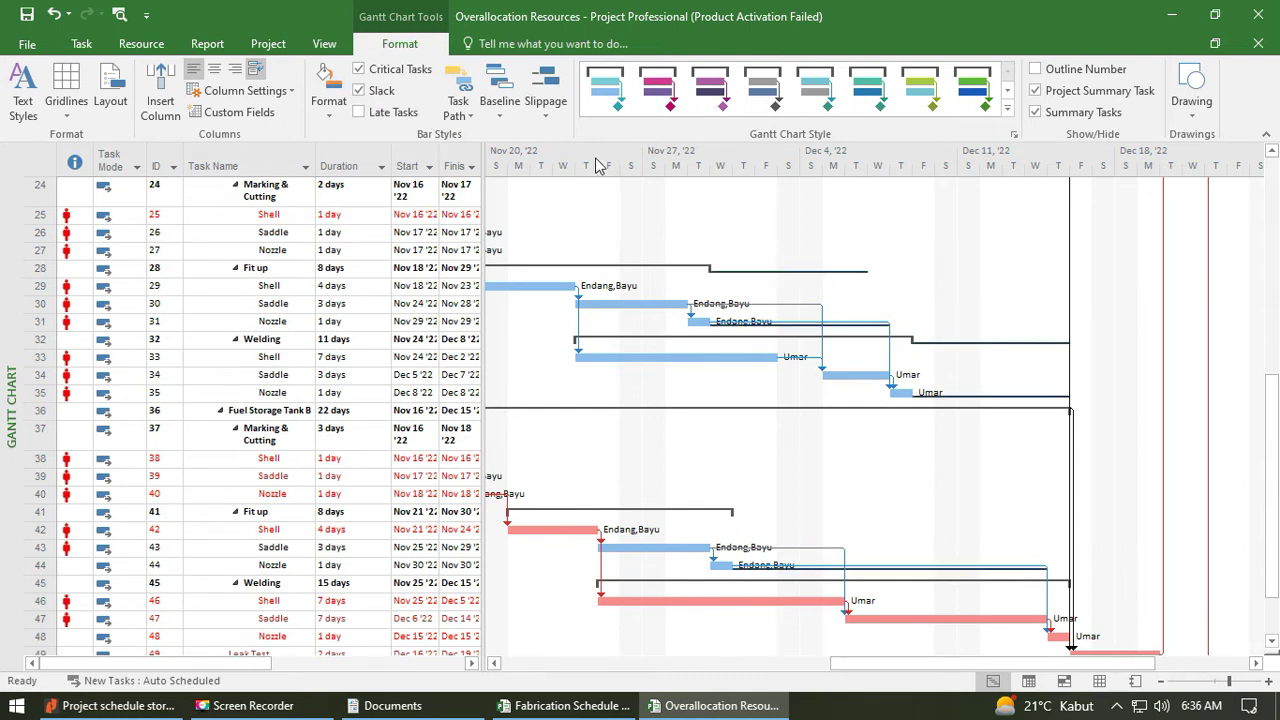
pyautogui.click(382, 90)
pyautogui.click(382, 90)
# Turn on late task formatting and check the bars from the Engineering tasks down to Production.
pyautogui.moveTo(879, 670); pyautogui.dragTo(731, 663)
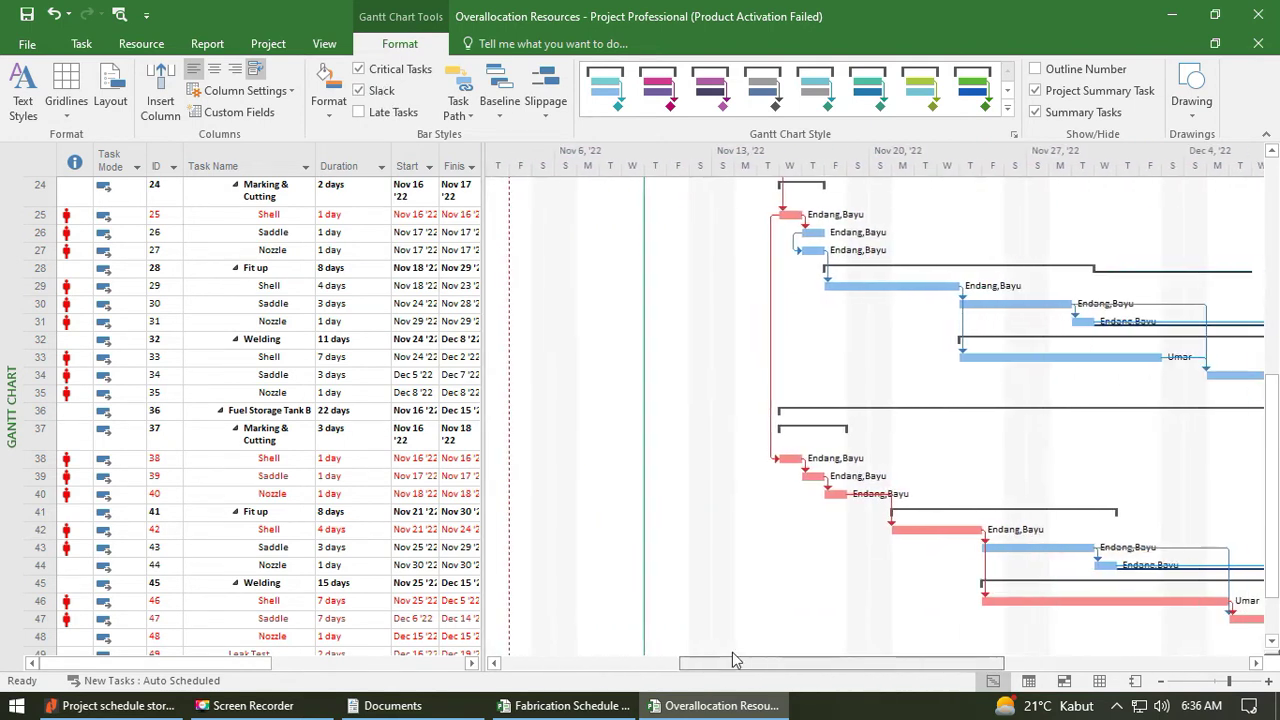
pyautogui.scroll(8, 757, 495)
pyautogui.hotkey('alt', 'Home')
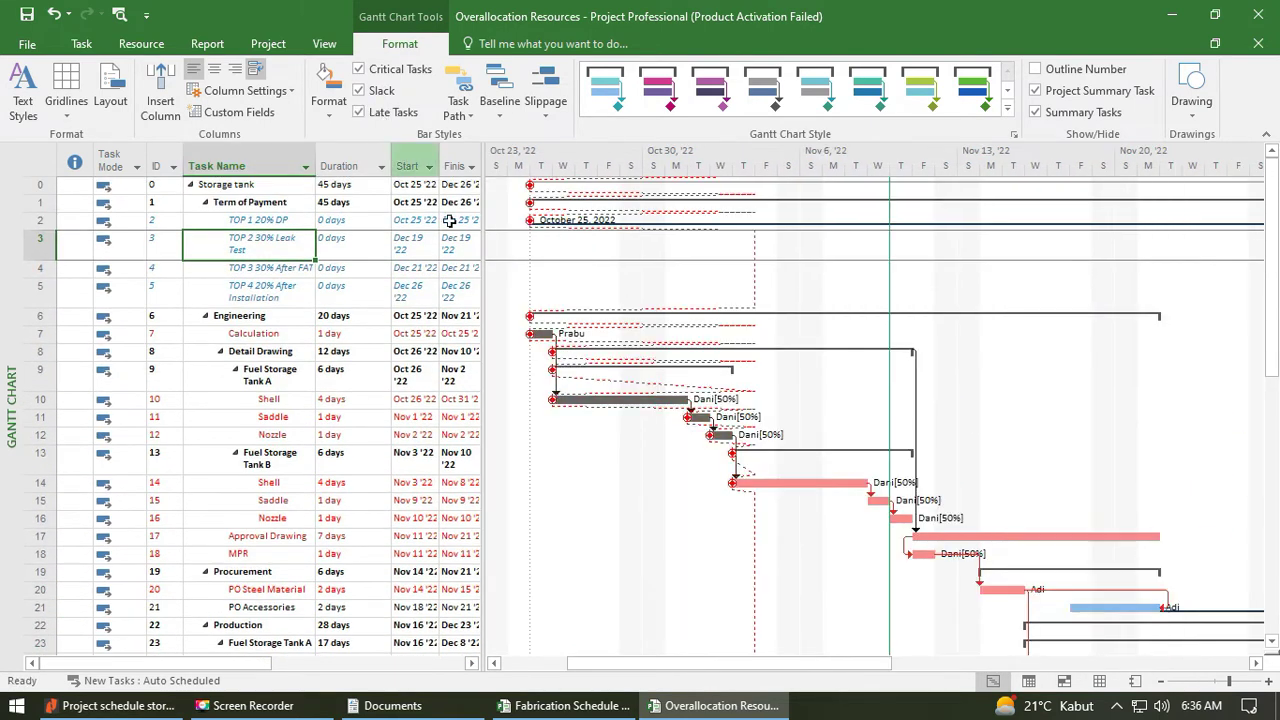
pyautogui.click(358, 112)
pyautogui.scroll(-5, 846, 423)
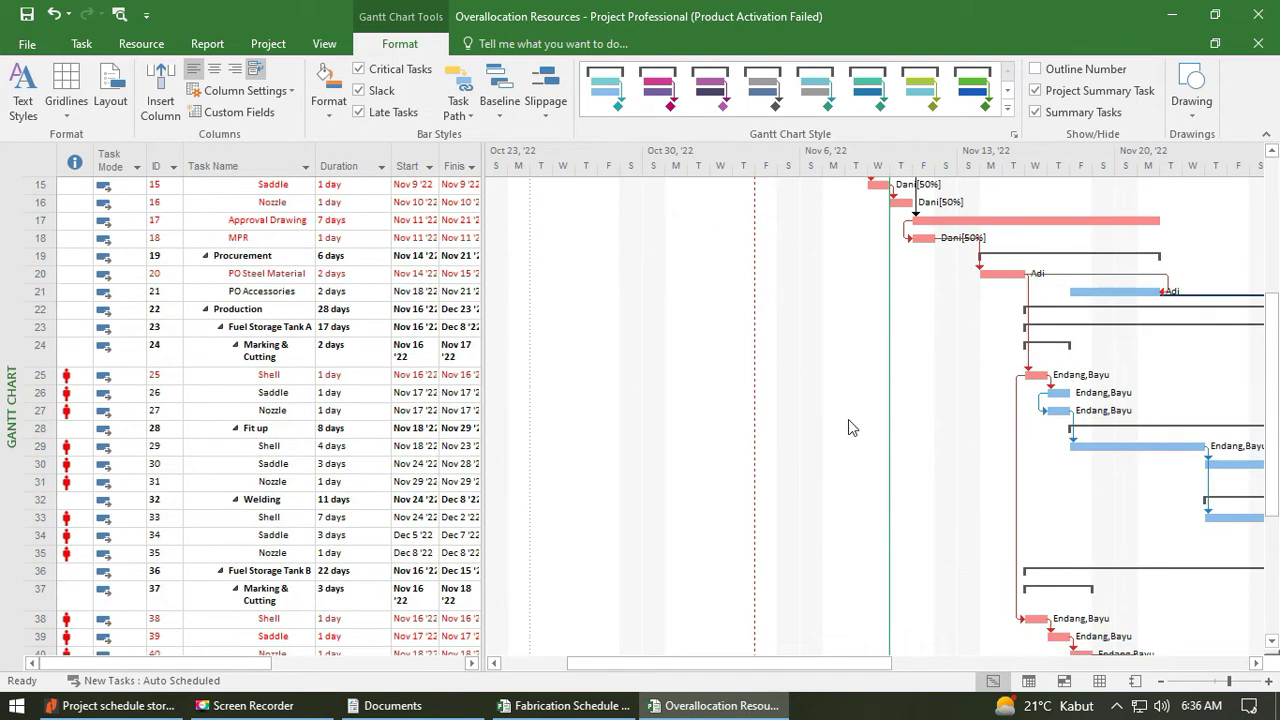
pyautogui.scroll(5, 846, 423)
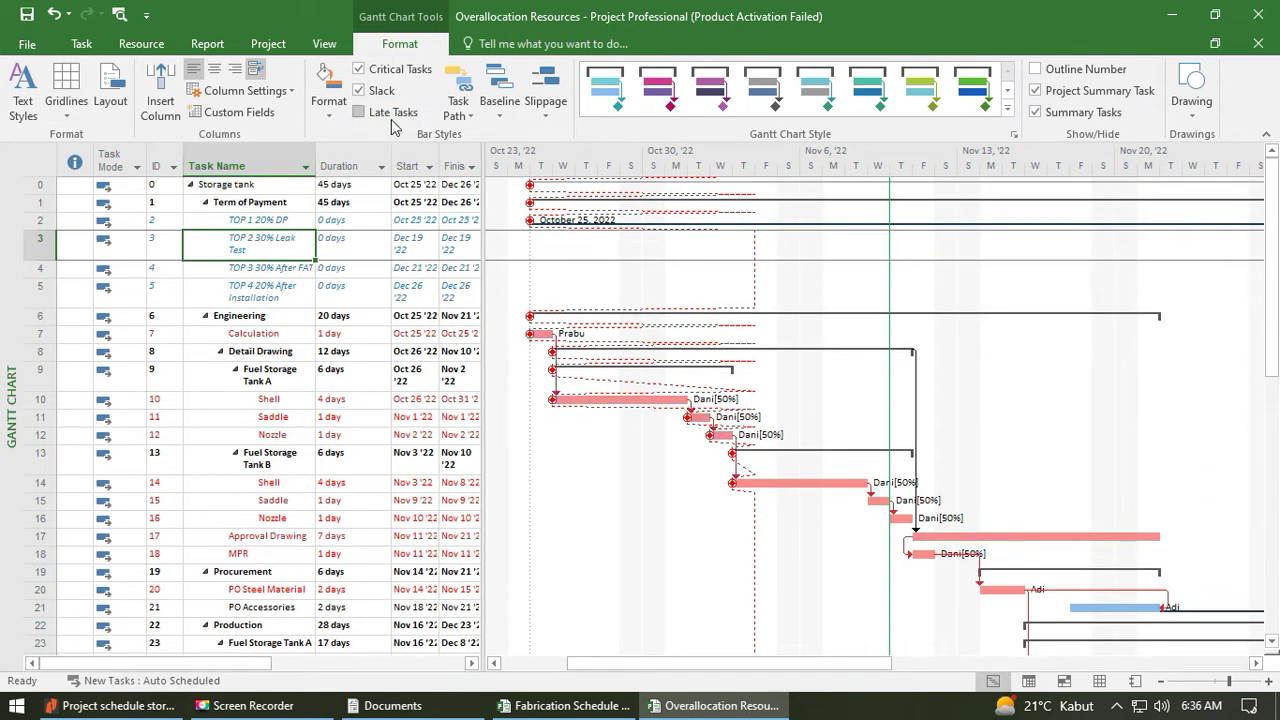
# Highlight predecessors in the task path and check the bars linked to Nozzle task 16 of Fuel Storage Tank B.
pyautogui.click(465, 103)
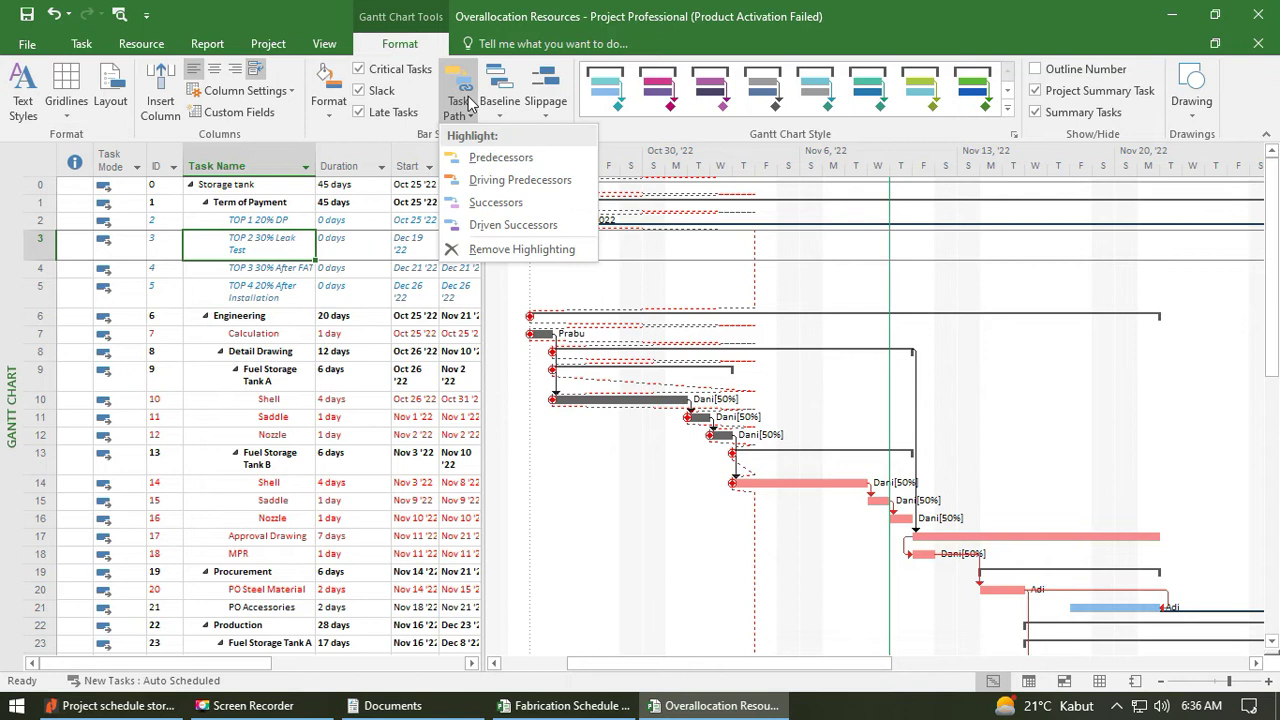
pyautogui.click(513, 160)
pyautogui.scroll(-5, 846, 508)
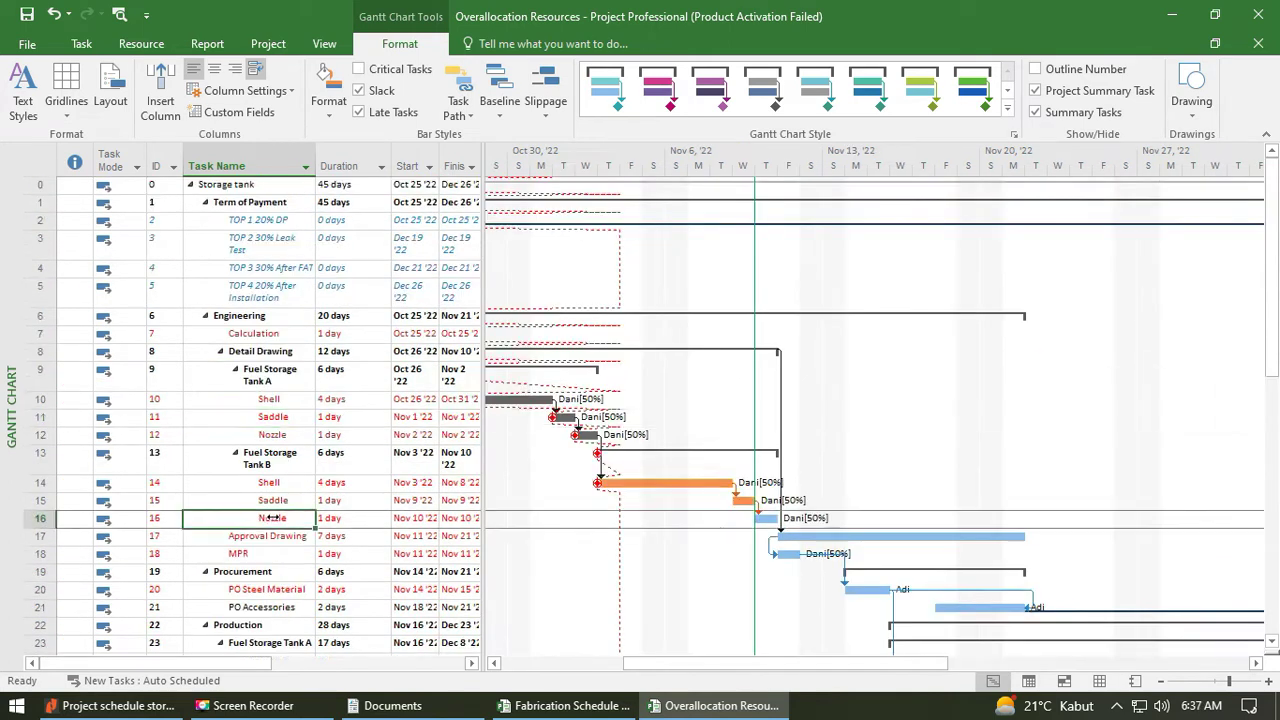
pyautogui.scroll(-5, 353, 418)
pyautogui.scroll(2, 312, 360)
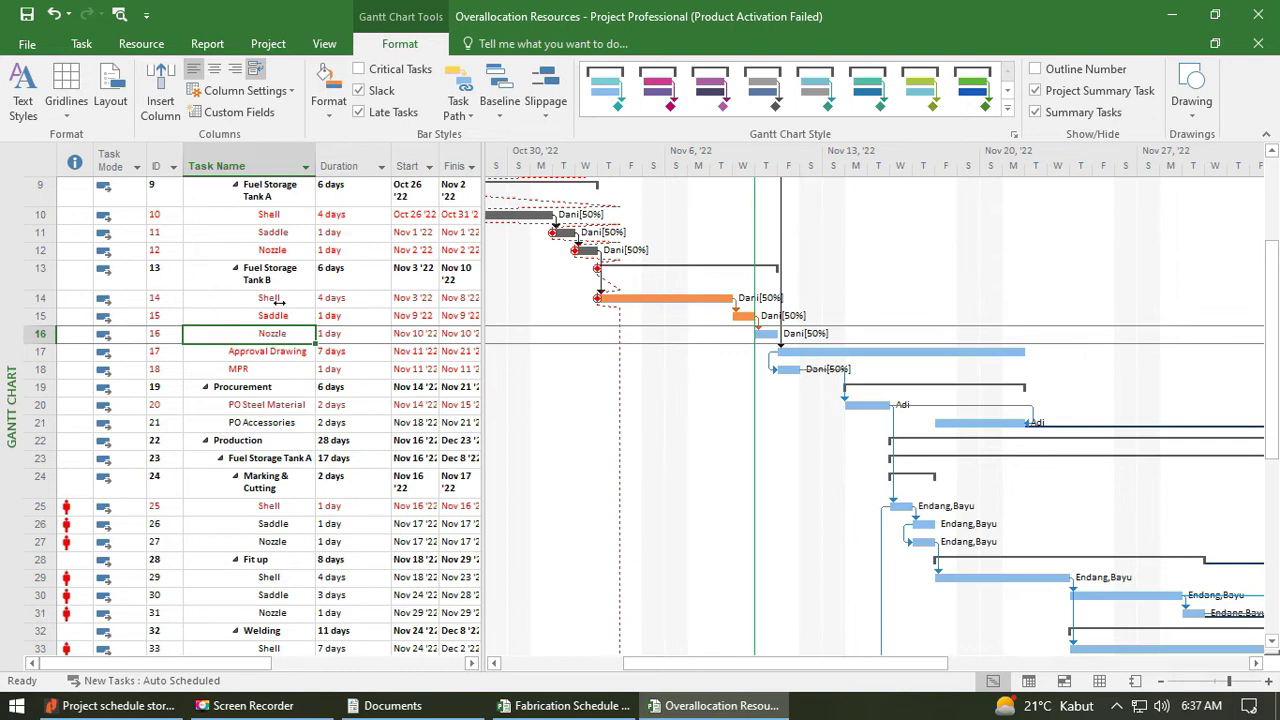
# Select PO Steel Material and Saddle task 26 in turn to examine their highlighted task paths and the active path options.
pyautogui.click(463, 92)
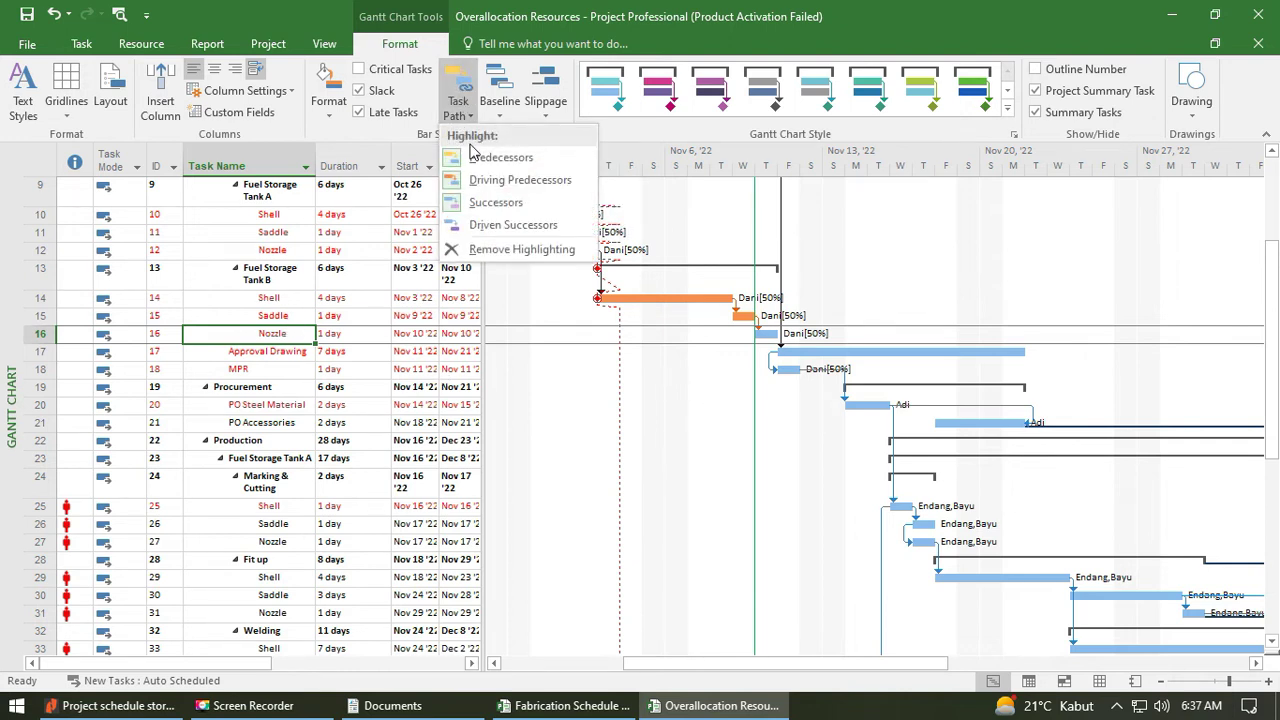
pyautogui.click(532, 240)
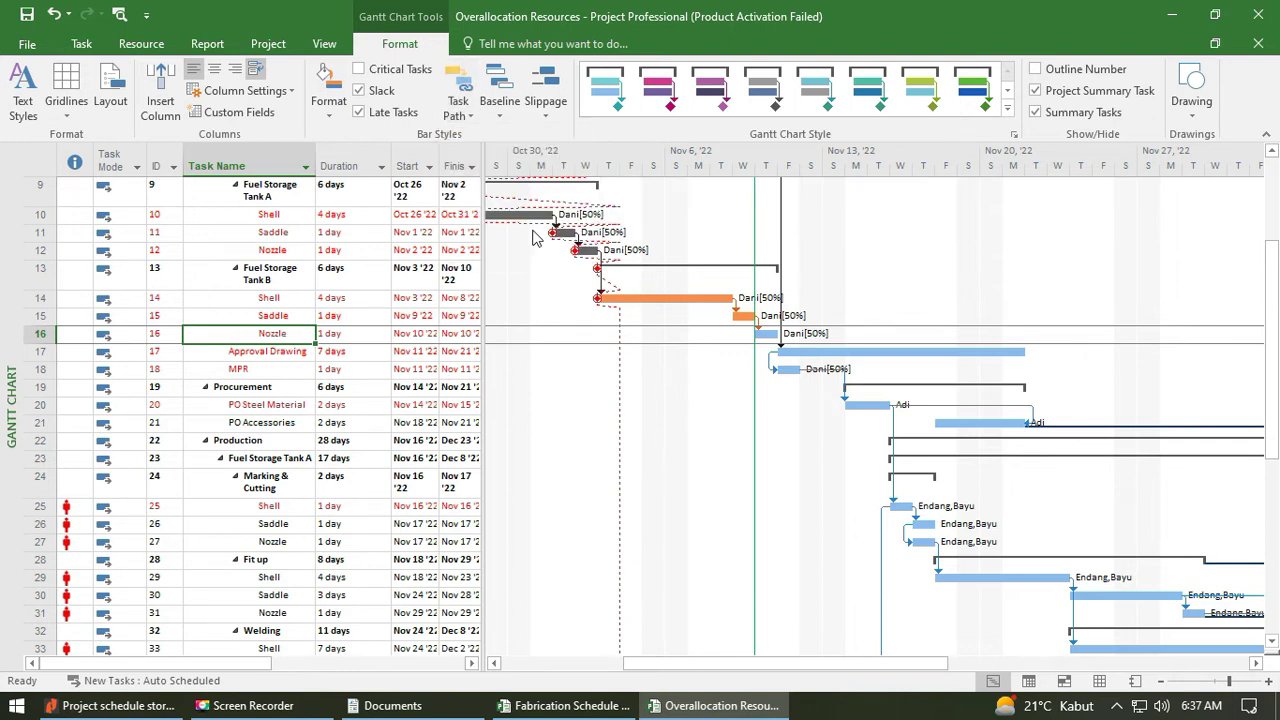
pyautogui.click(298, 405)
pyautogui.scroll(-2, 298, 405)
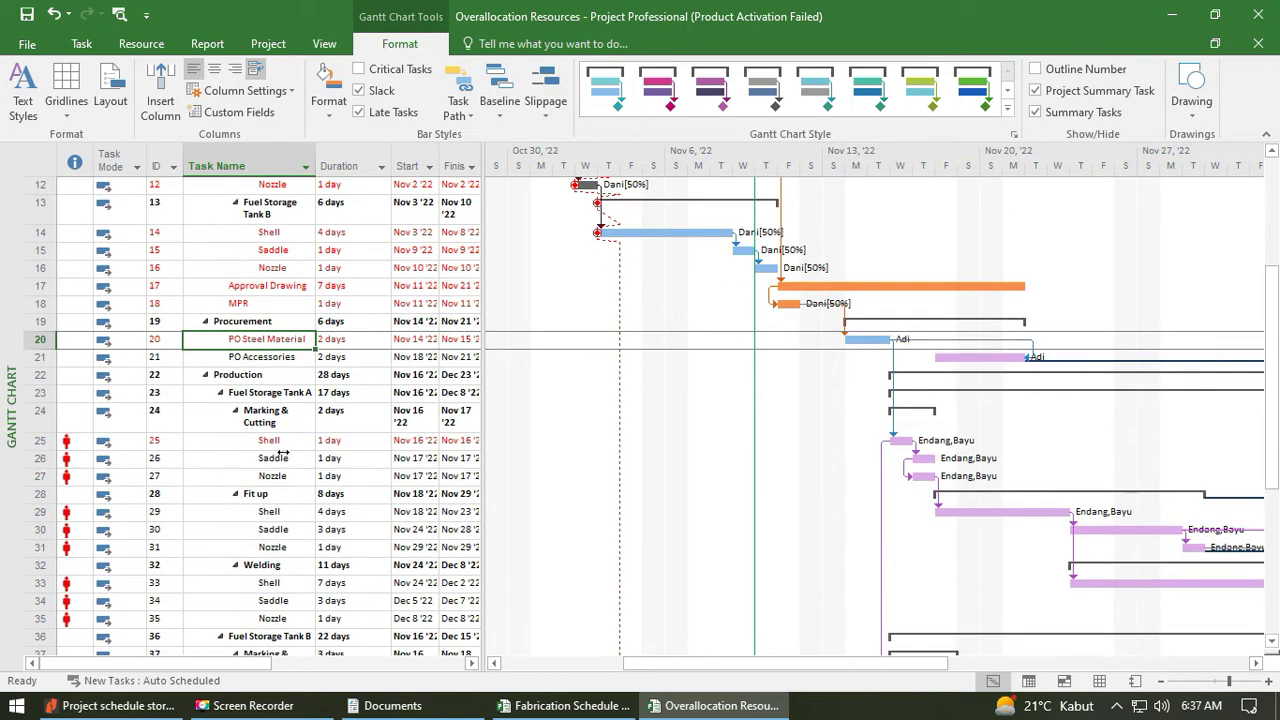
pyautogui.click(280, 460)
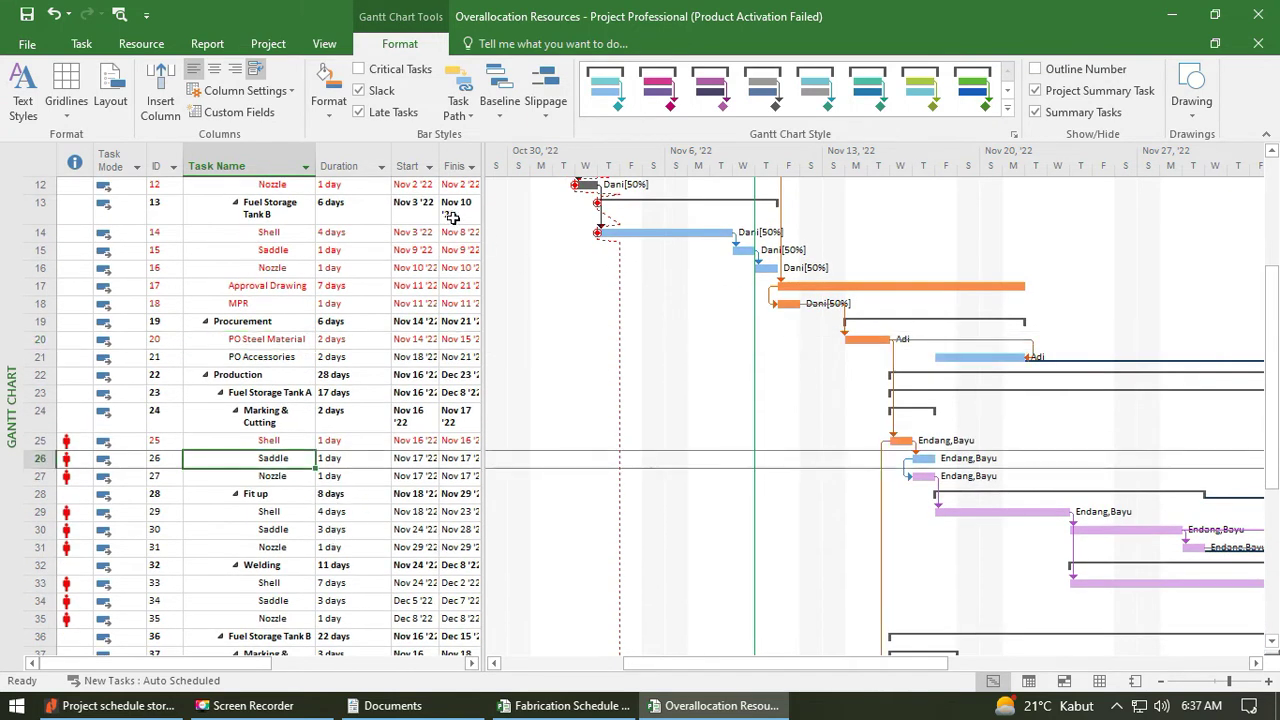
pyautogui.click(458, 95)
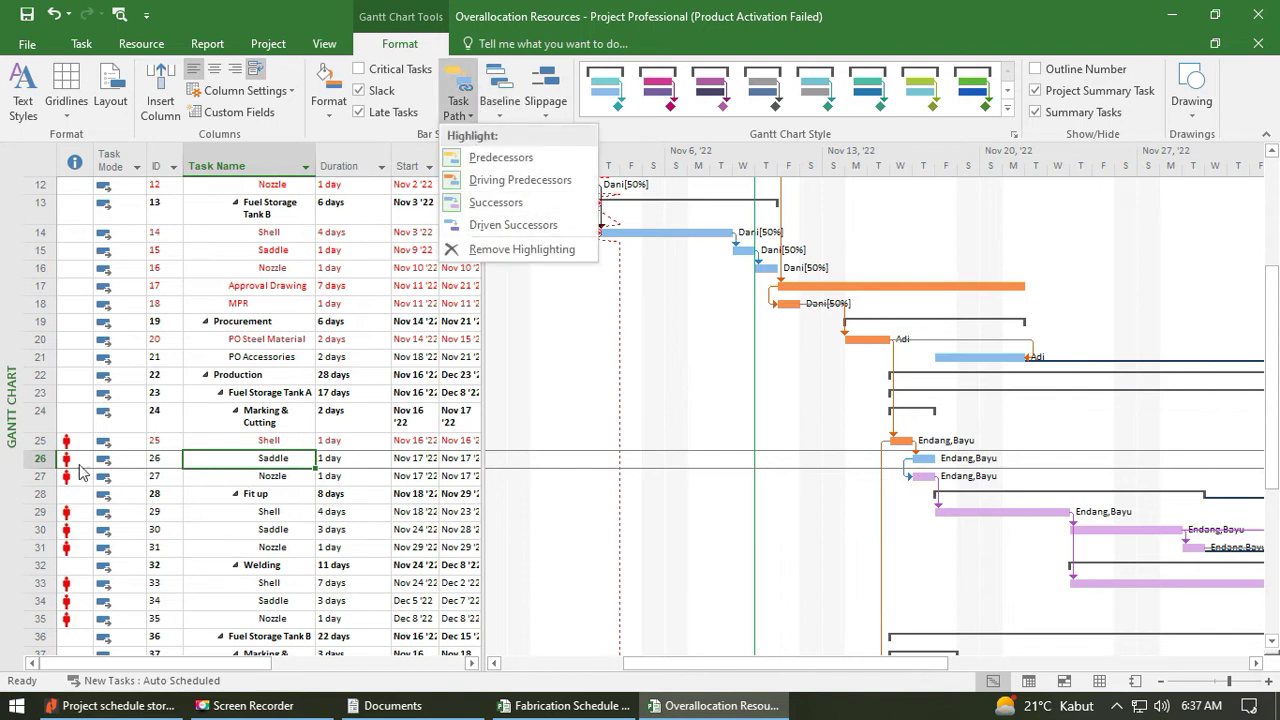
pyautogui.click(256, 488)
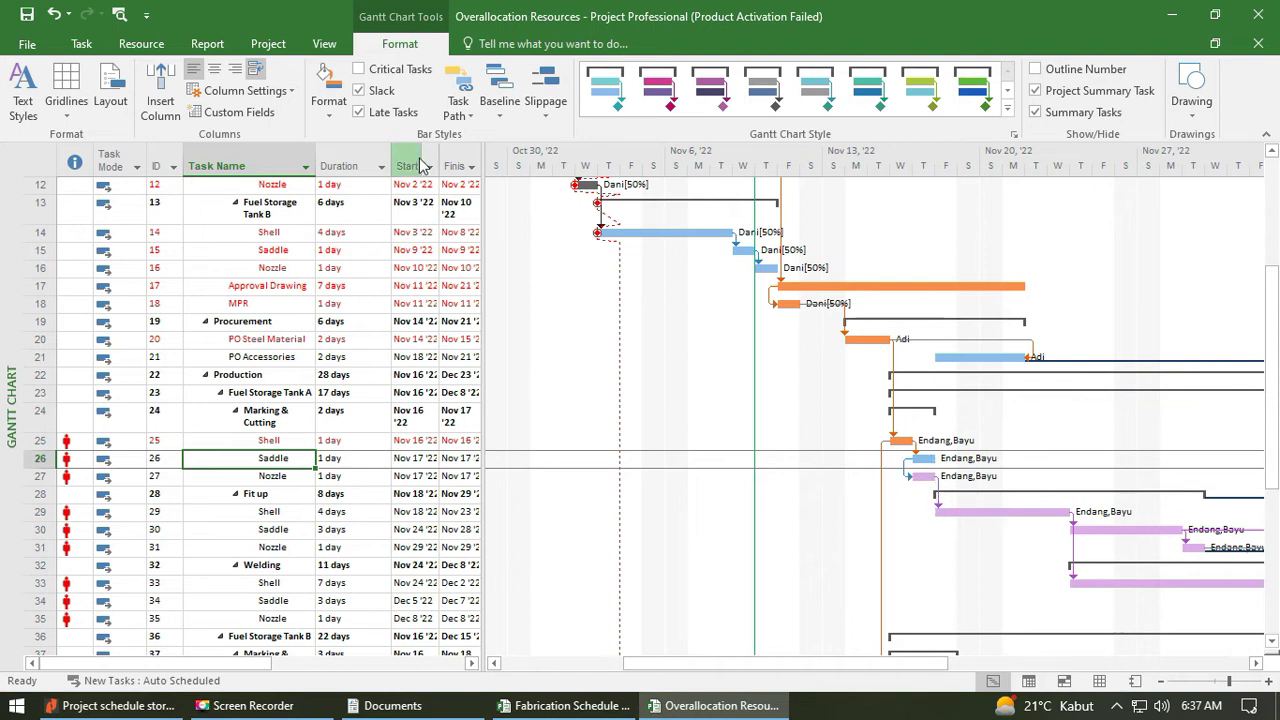
# Turn off successor highlighting in the task path for Saddle task 26 and check the remaining path options.
pyautogui.click(458, 100)
pyautogui.click(497, 203)
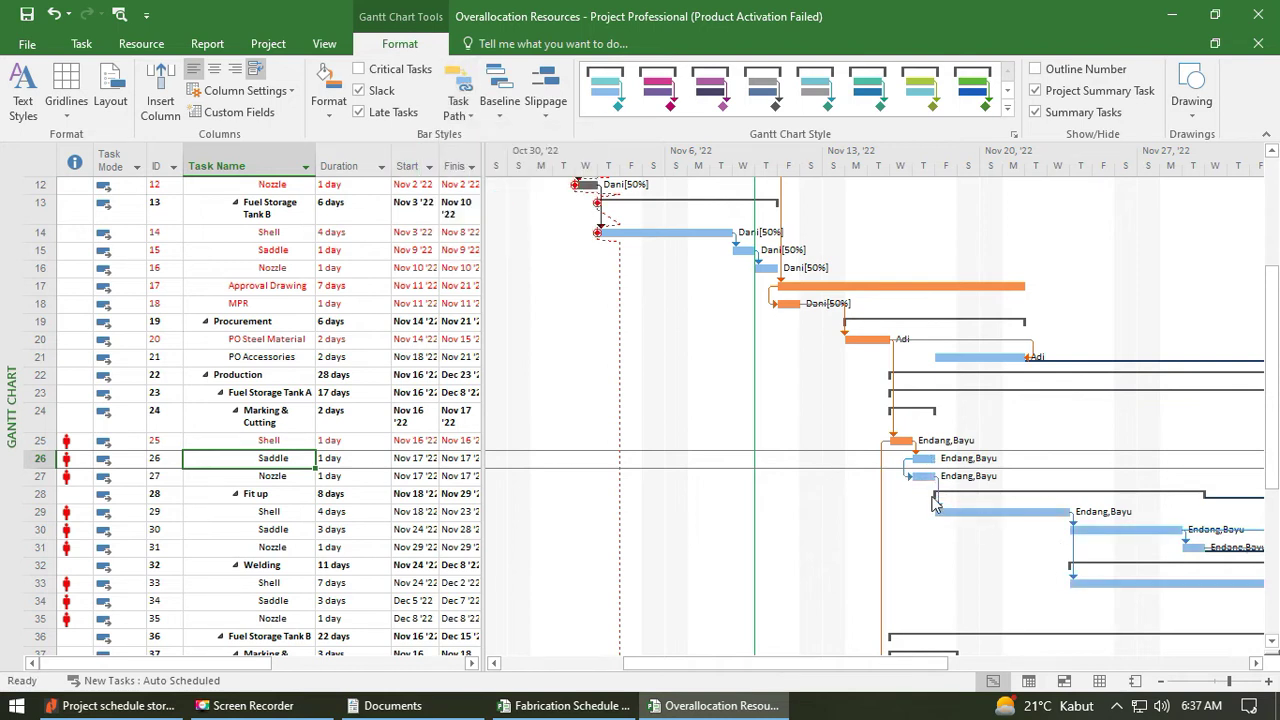
pyautogui.click(458, 100)
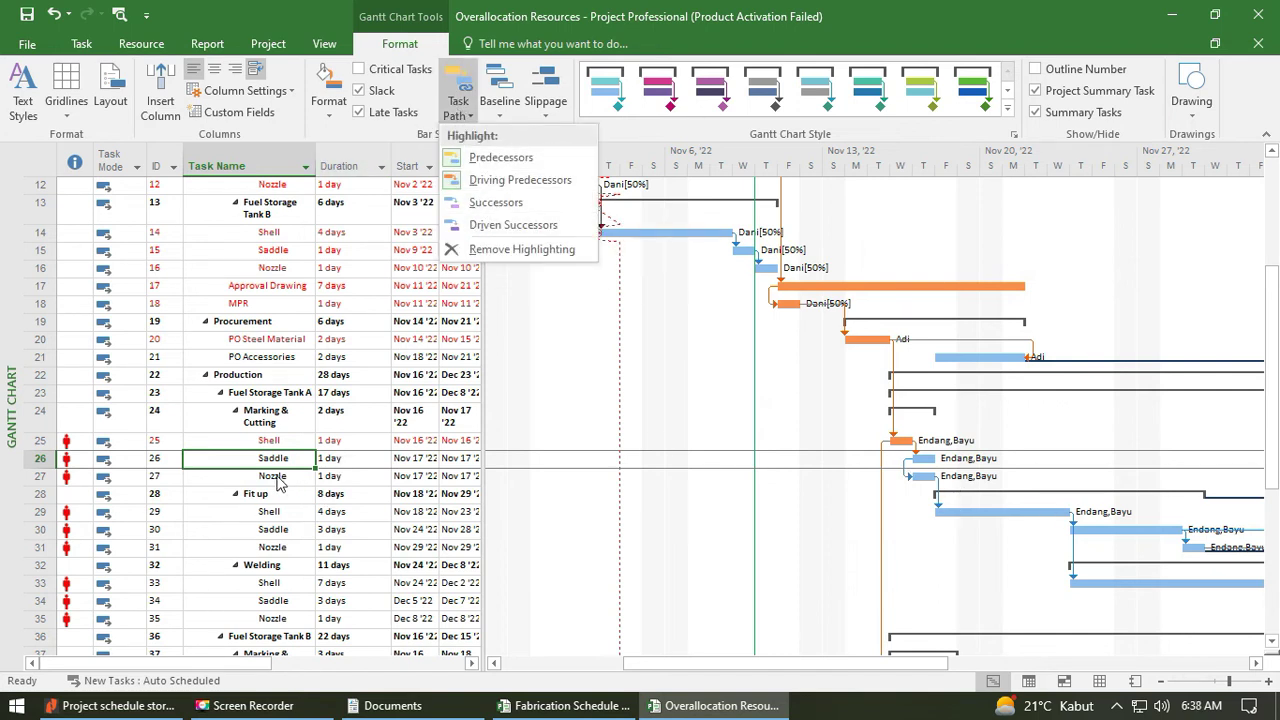
pyautogui.click(280, 482)
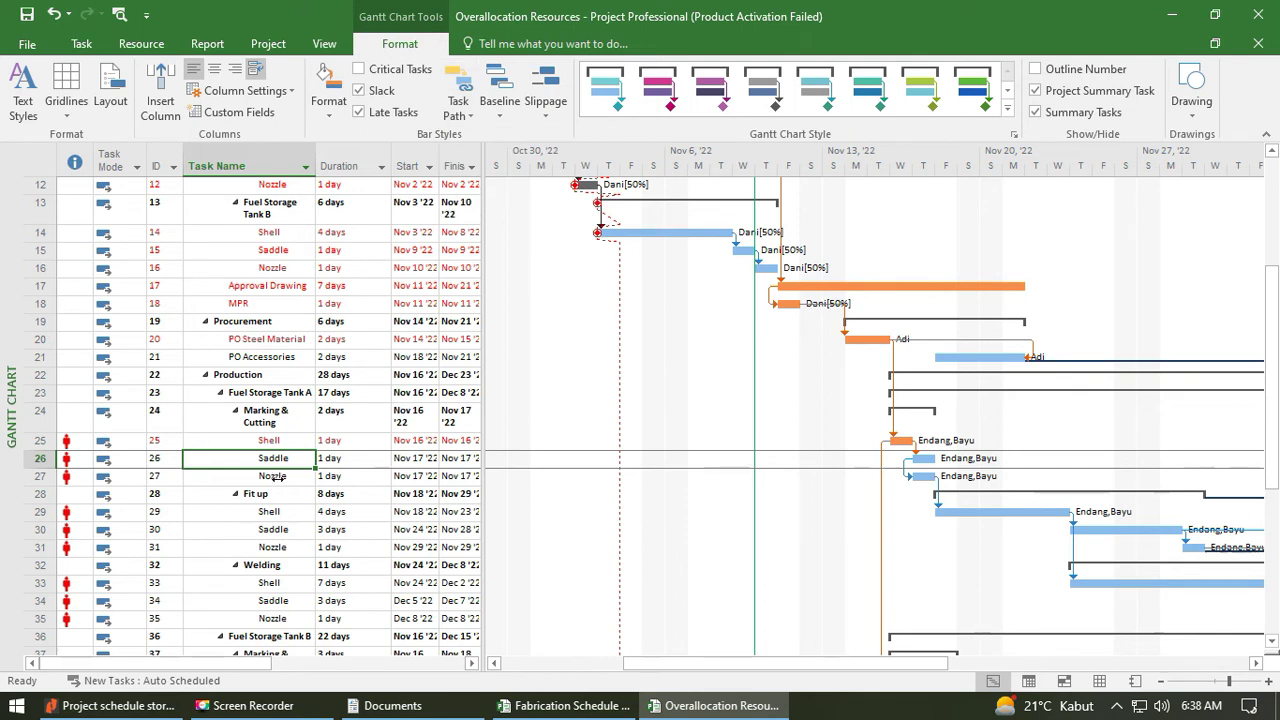
# Select PO Accessories and PO Steel Material in turn to compare their highlighted predecessor paths.
pyautogui.click(270, 359)
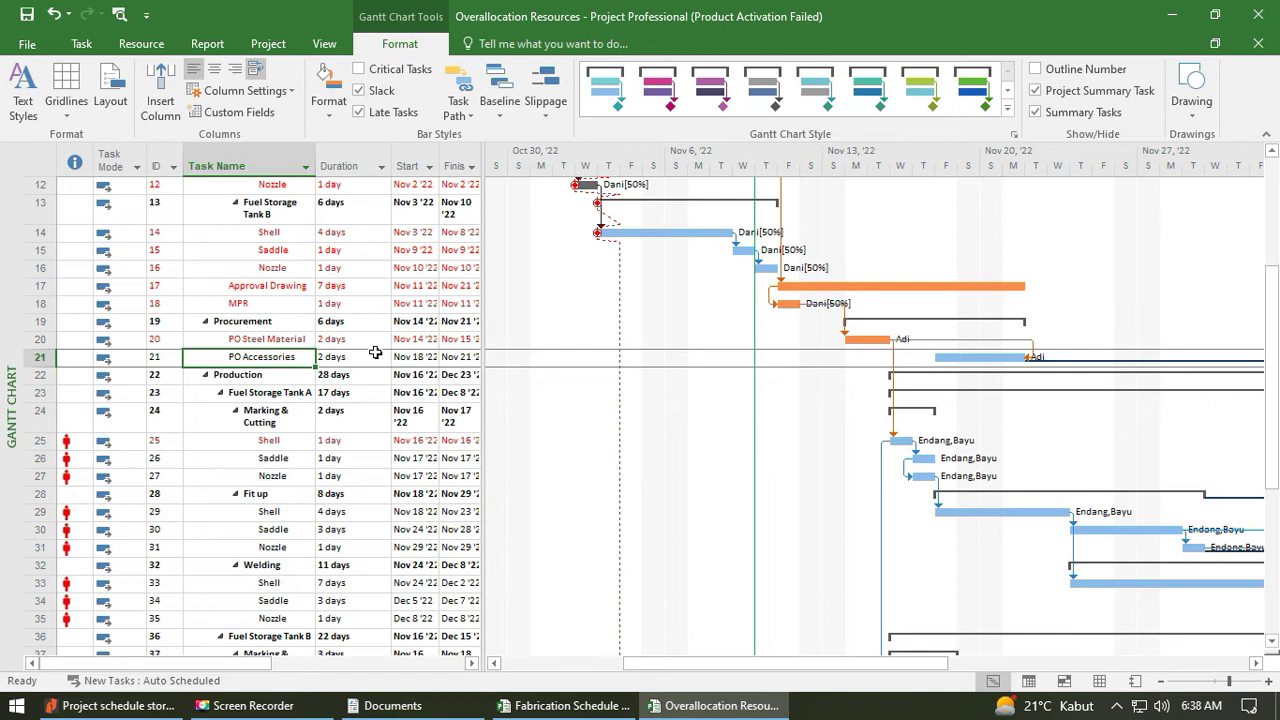
pyautogui.click(274, 336)
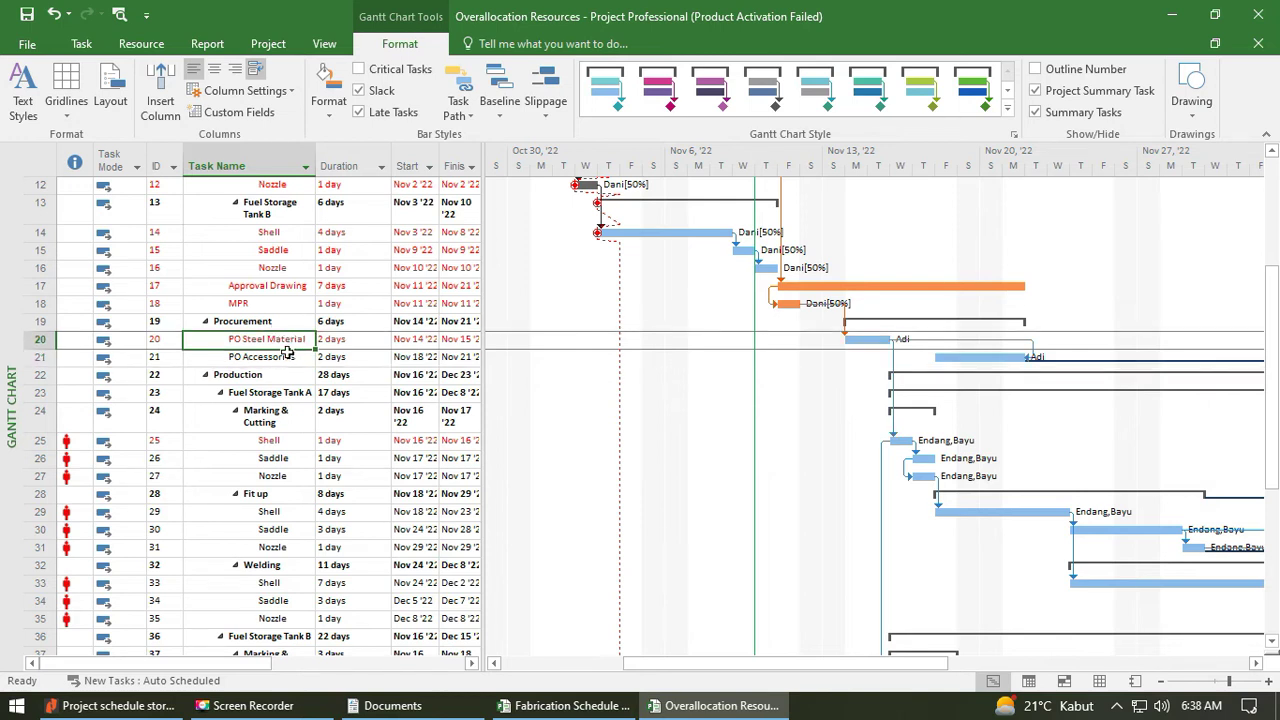
pyautogui.click(287, 354)
# Remove all task path highlighting from the Gantt bars and select PO Steel Material.
pyautogui.click(458, 98)
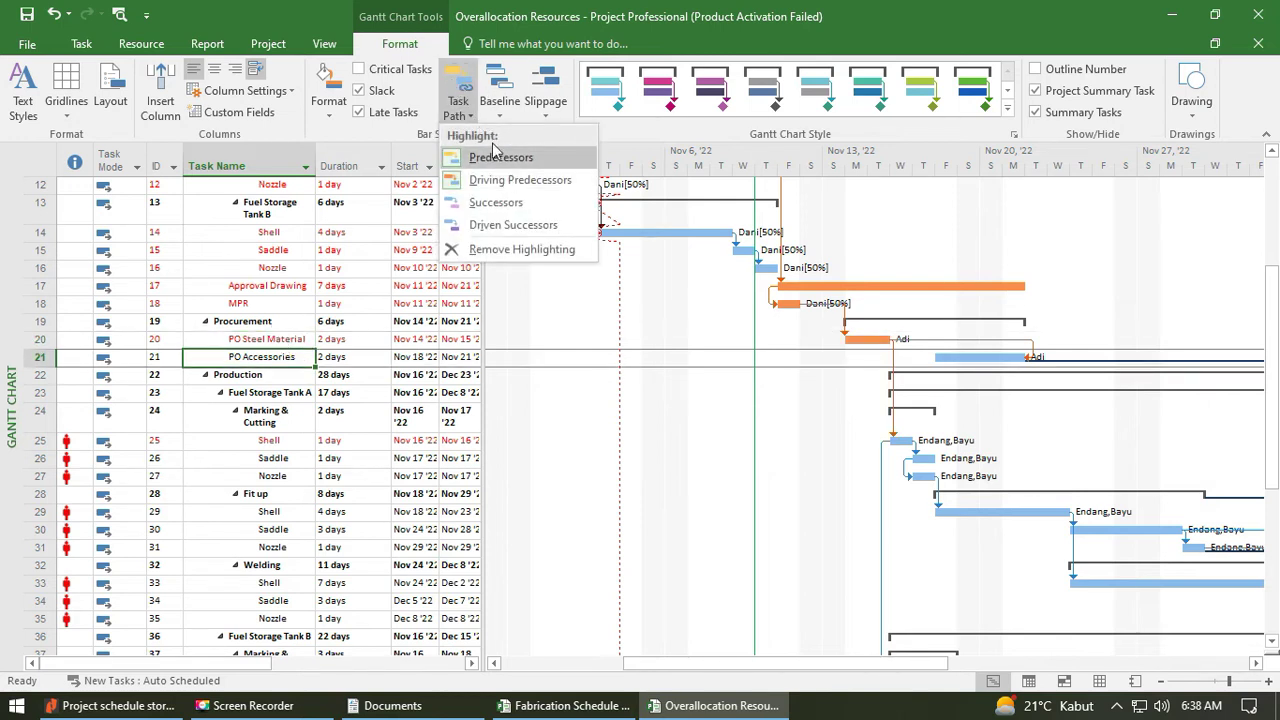
pyautogui.click(474, 165)
pyautogui.click(458, 100)
pyautogui.click(521, 249)
pyautogui.press('Up')
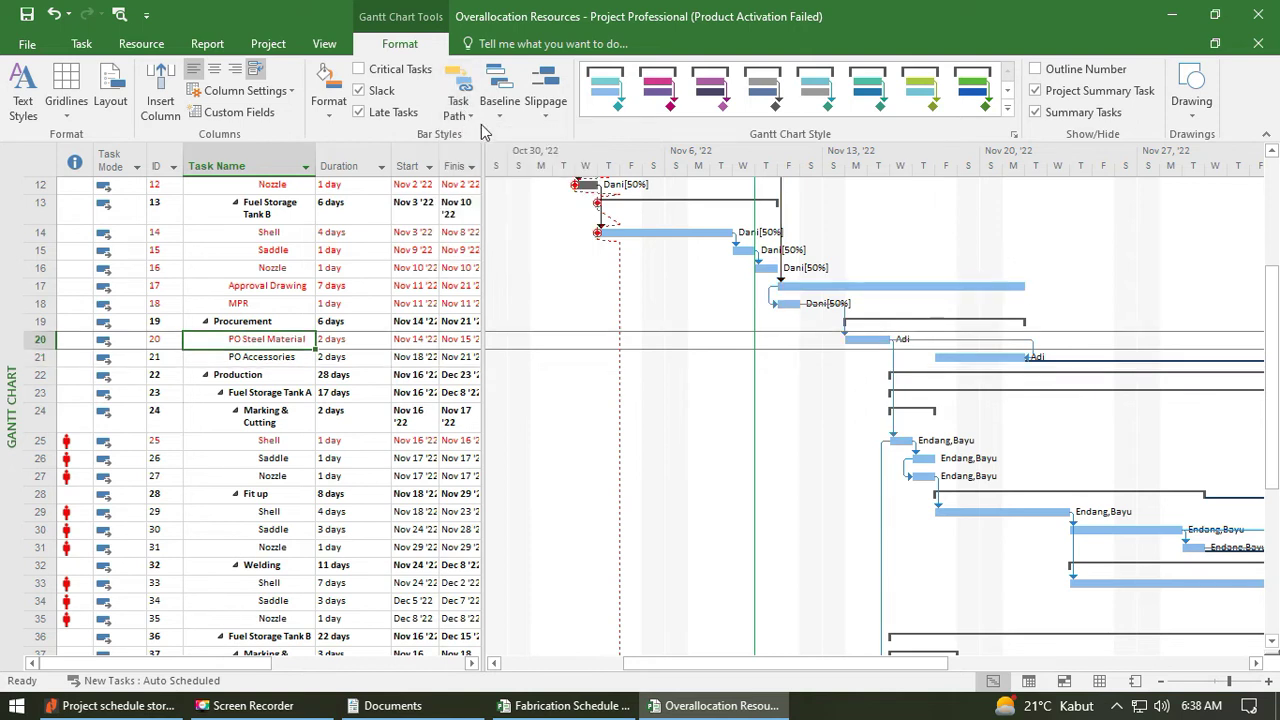
# Show the baseline last saved on Nov 10 '22 on the chart and check its bars back to the project start.
pyautogui.click(500, 100)
pyautogui.click(793, 538)
pyautogui.moveTo(905, 658); pyautogui.dragTo(872, 621)
pyautogui.hscroll(5, 917, 480)
pyautogui.scroll(4, 917, 480)
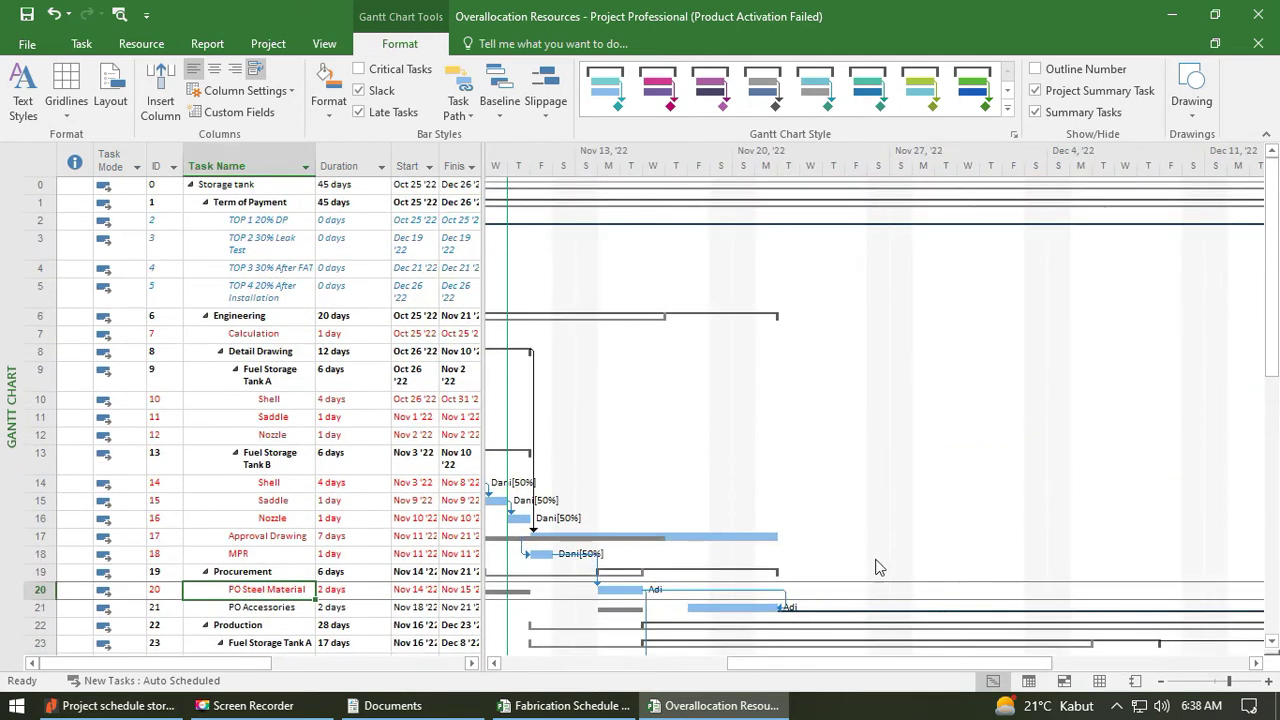
pyautogui.moveTo(965, 663); pyautogui.dragTo(784, 678)
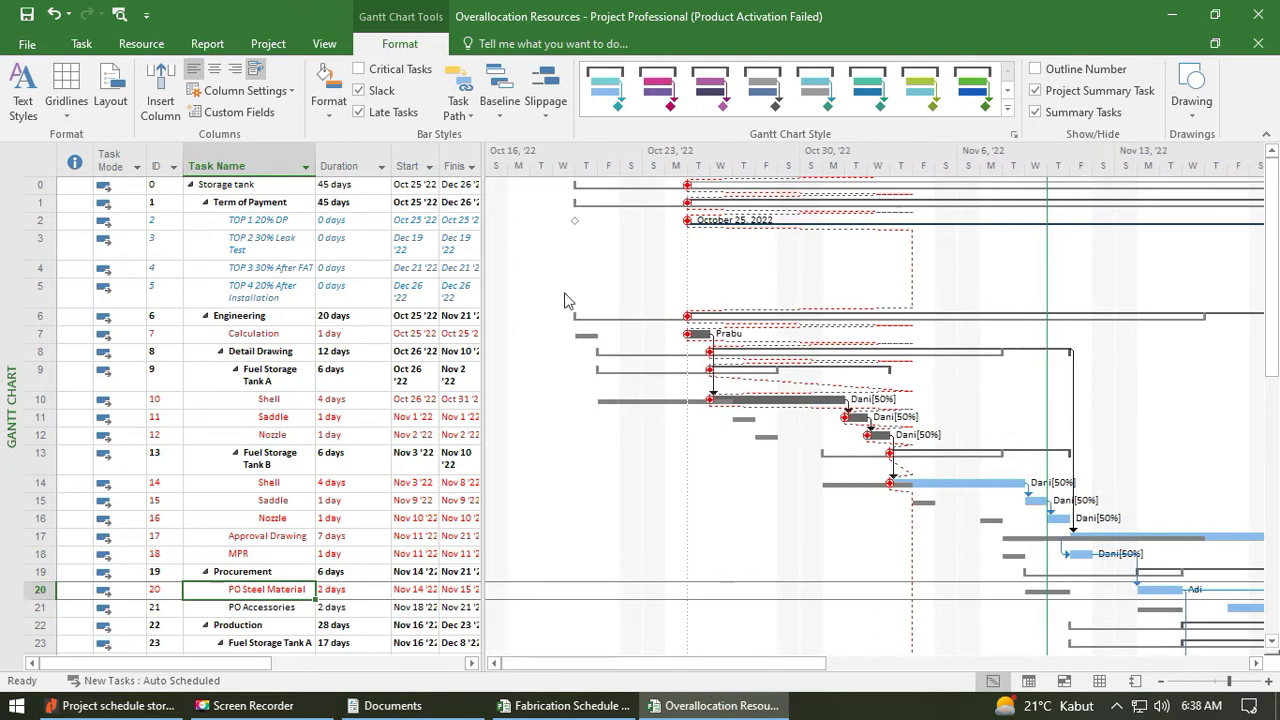
pyautogui.click(496, 101)
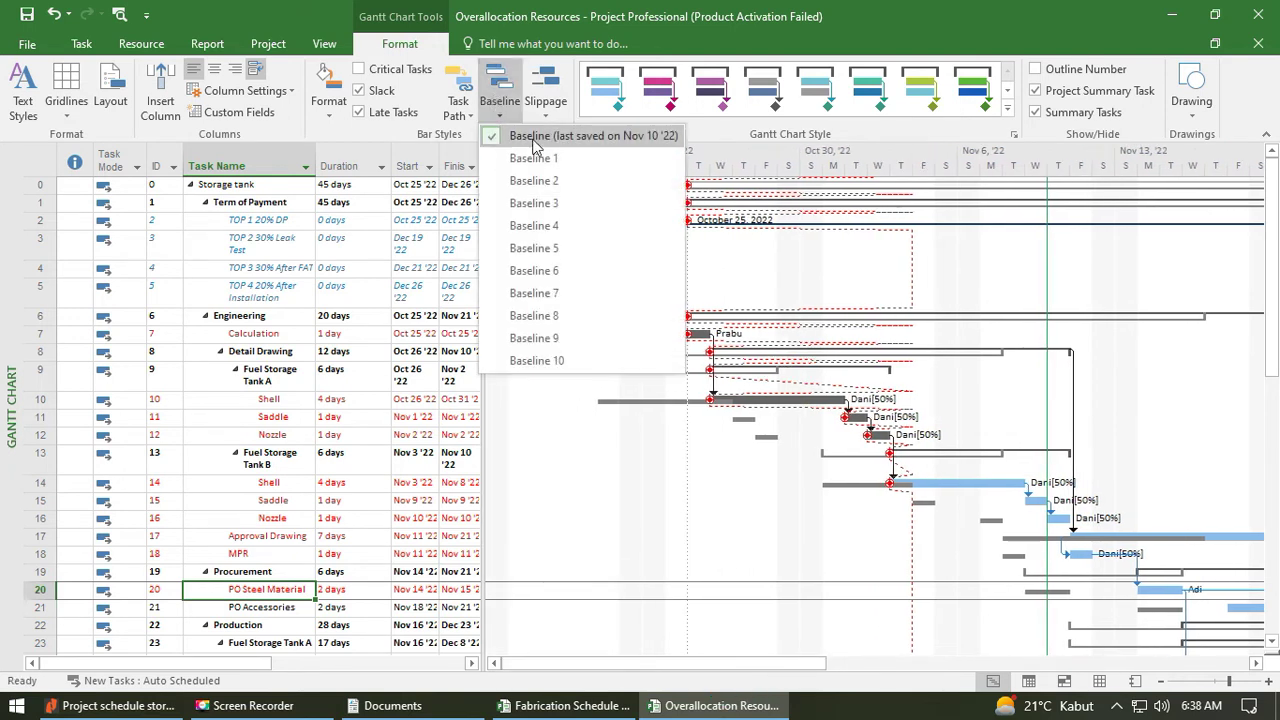
pyautogui.click(663, 473)
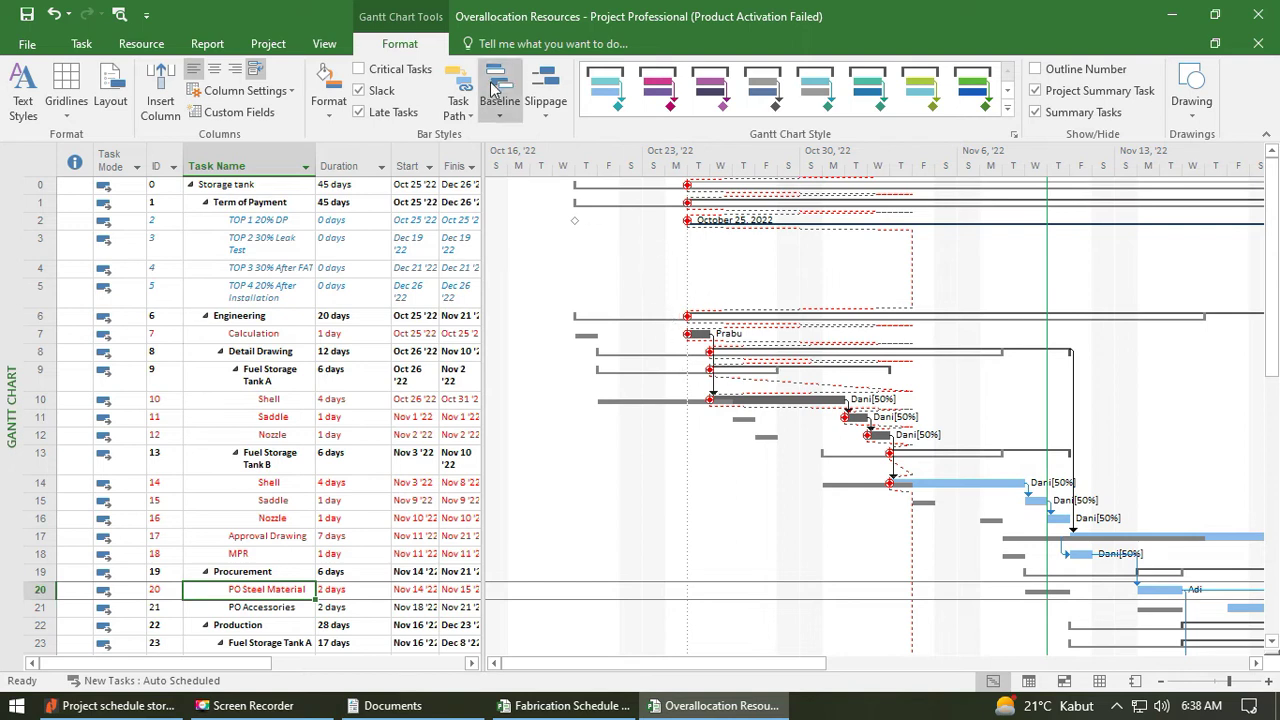
# Set the project start date to Oct 28 '22 in the project information.
pyautogui.click(268, 45)
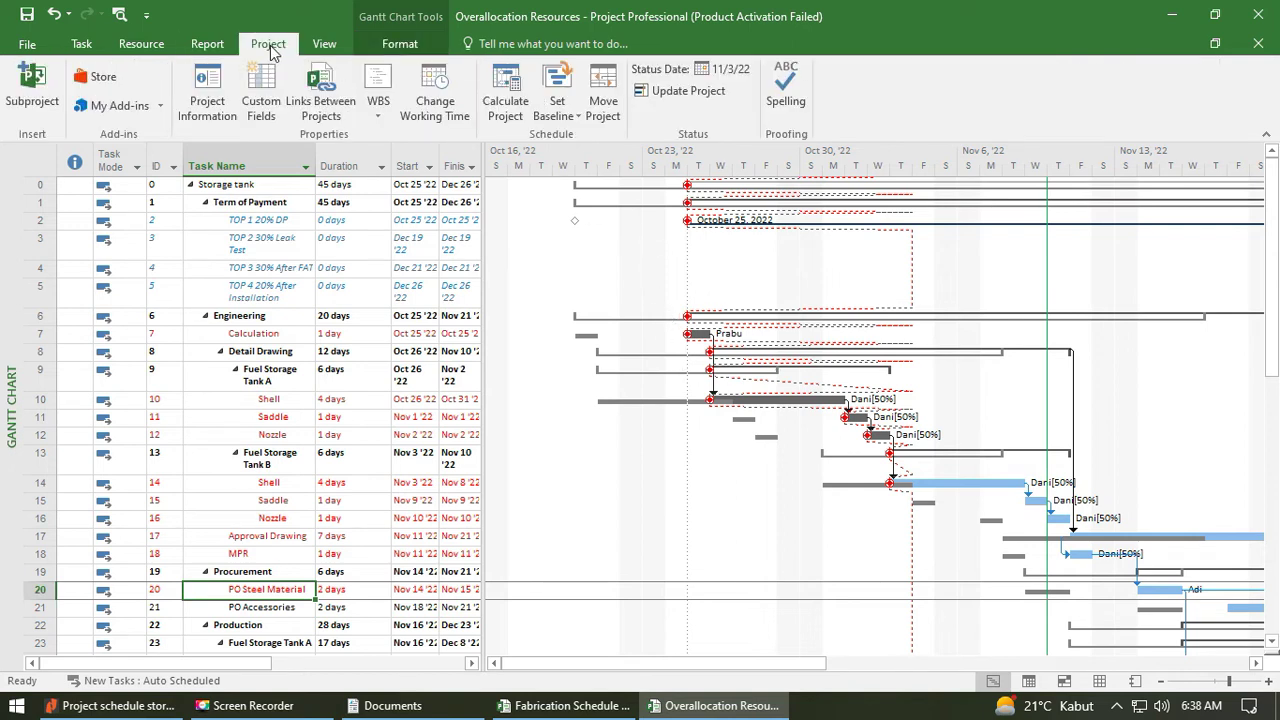
pyautogui.click(206, 100)
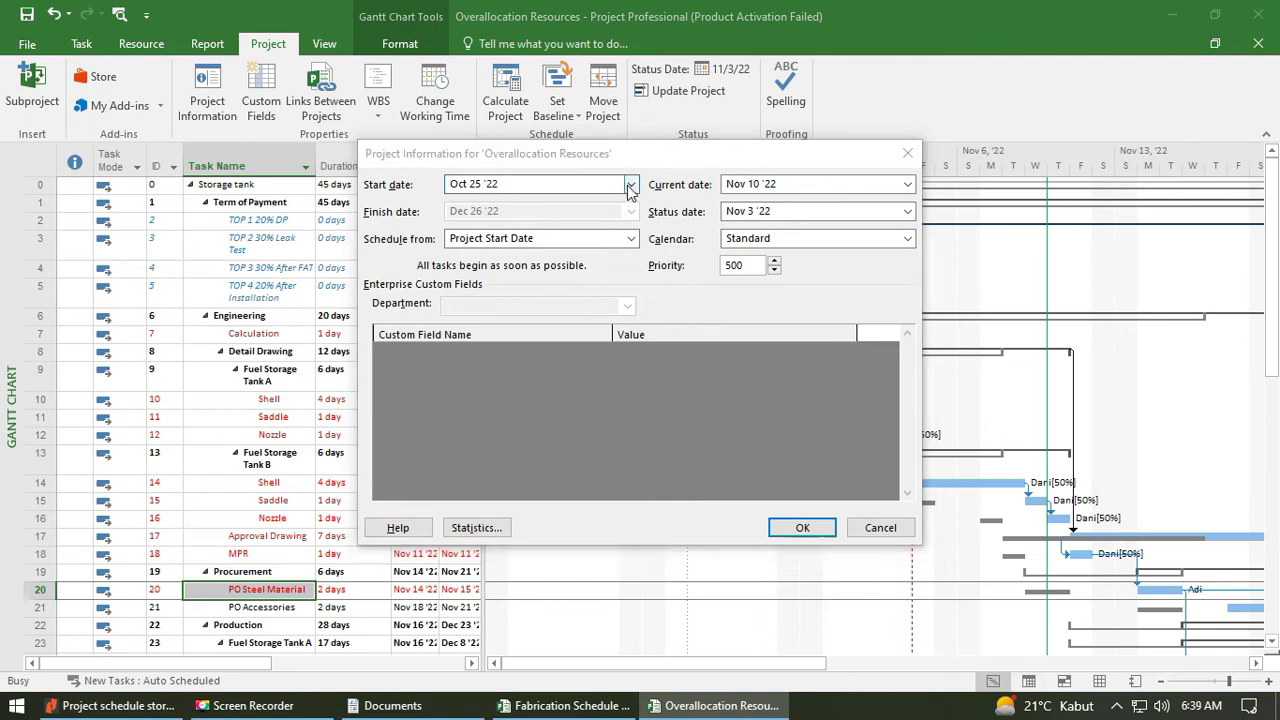
pyautogui.click(631, 184)
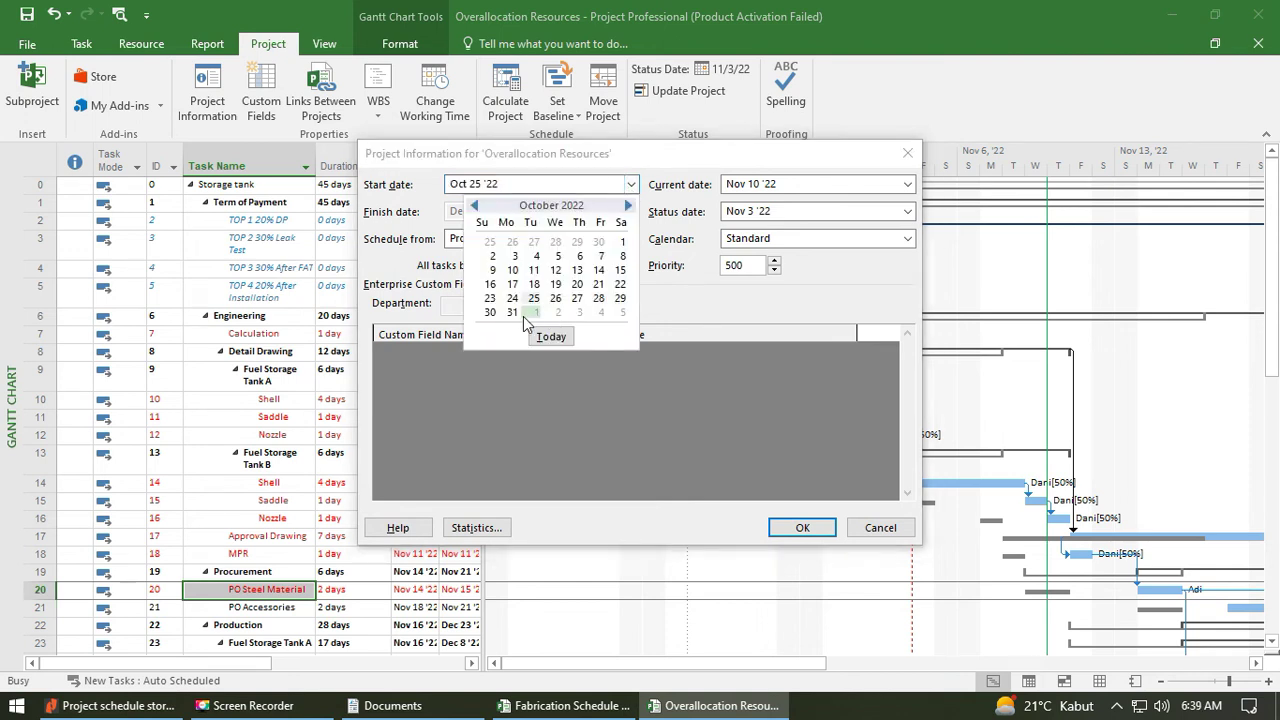
pyautogui.click(599, 298)
pyautogui.click(803, 528)
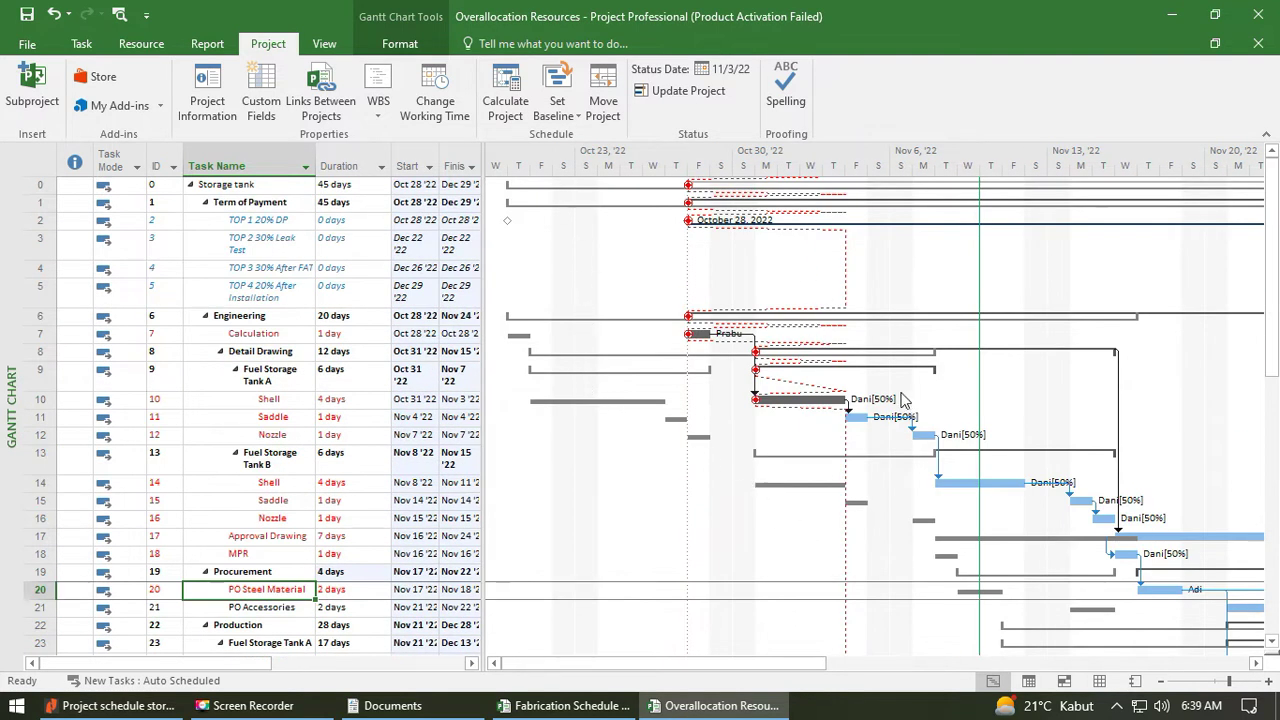
# Show slippage against the baseline last saved on Nov 10 '22 and check the lines down to the Production tasks.
pyautogui.click(81, 43)
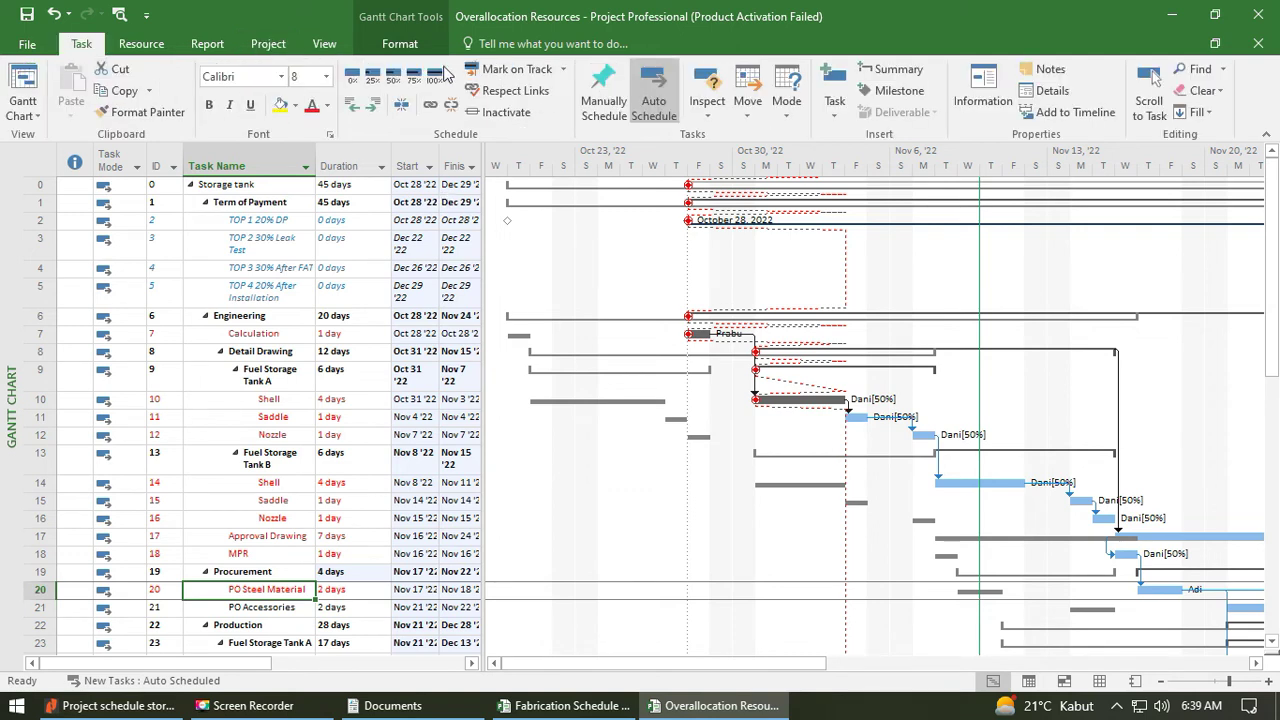
pyautogui.click(399, 43)
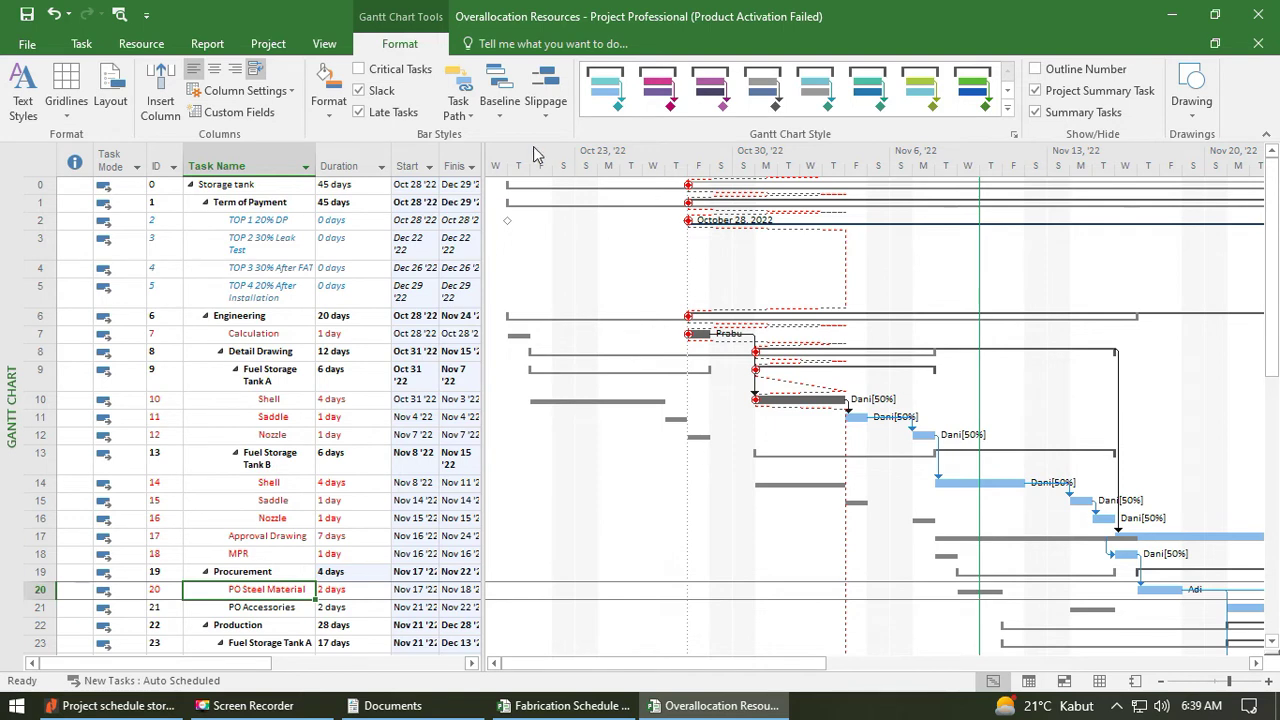
pyautogui.click(506, 118)
pyautogui.click(507, 97)
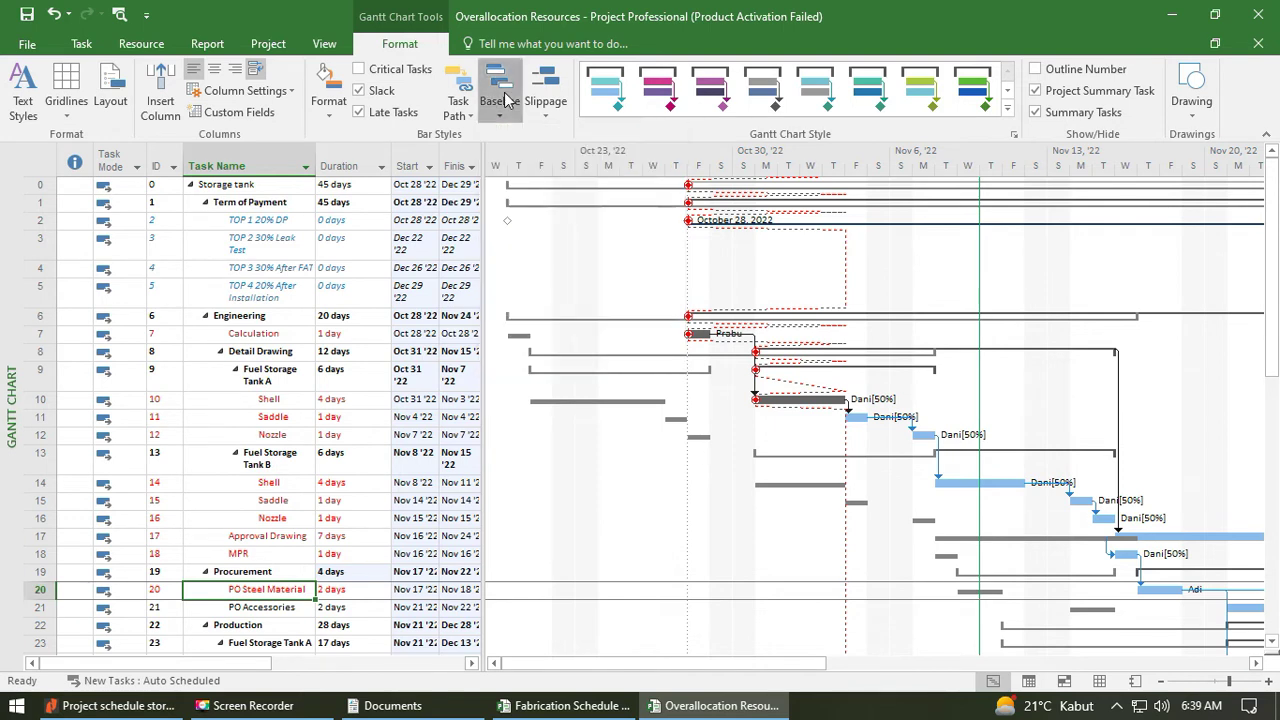
pyautogui.click(547, 90)
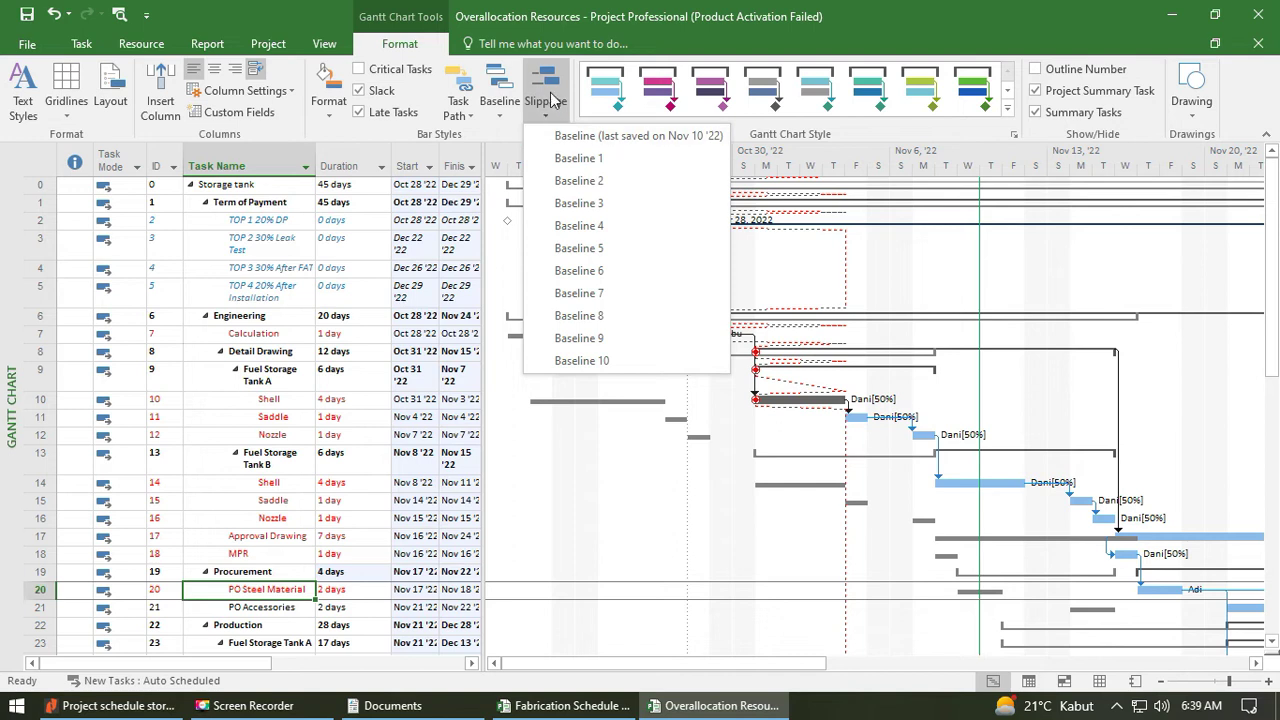
pyautogui.click(638, 172)
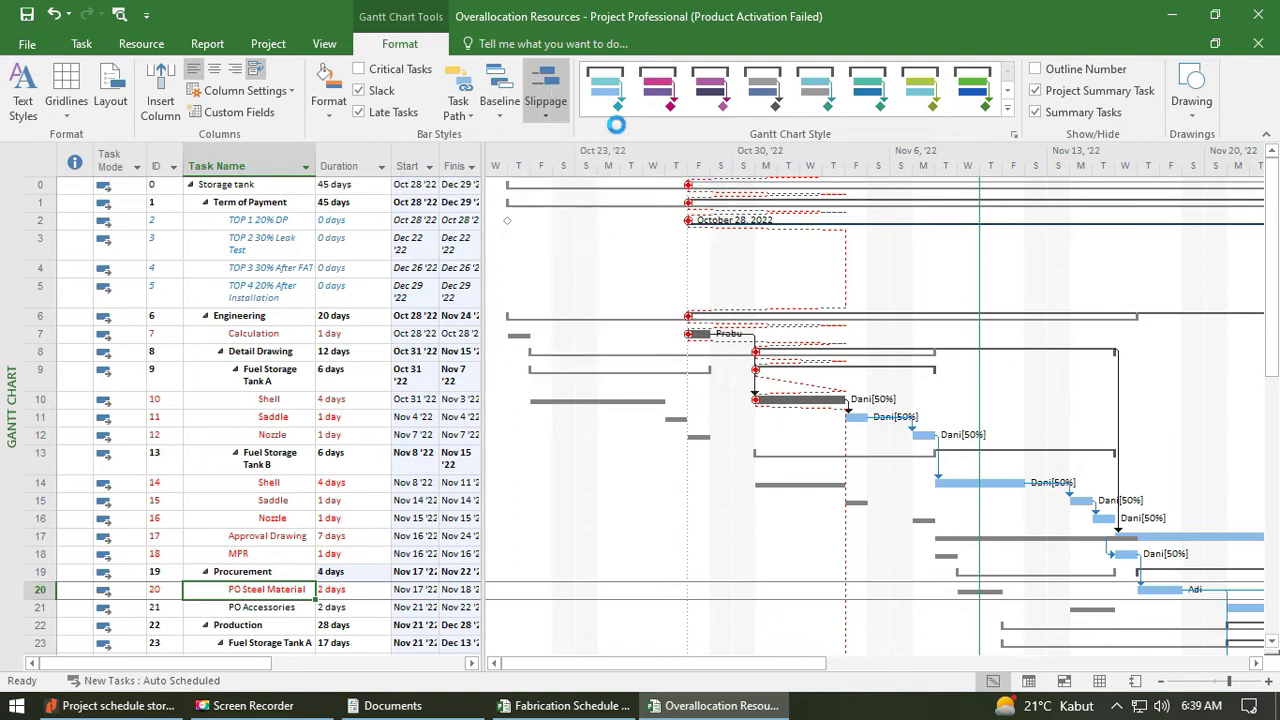
pyautogui.scroll(-4, 943, 500)
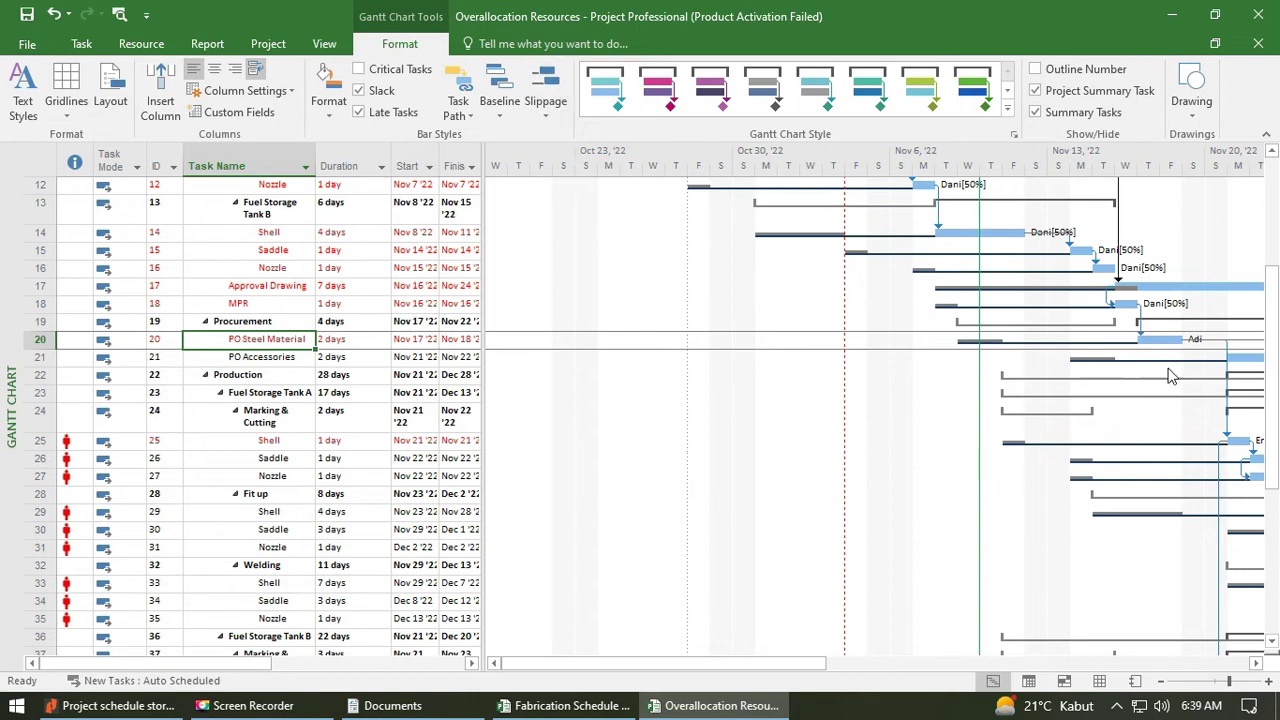
pyautogui.scroll(4, 709, 314)
# Hide the baseline slippage lines and show them again to compare the task bars with and without them.
pyautogui.click(533, 72)
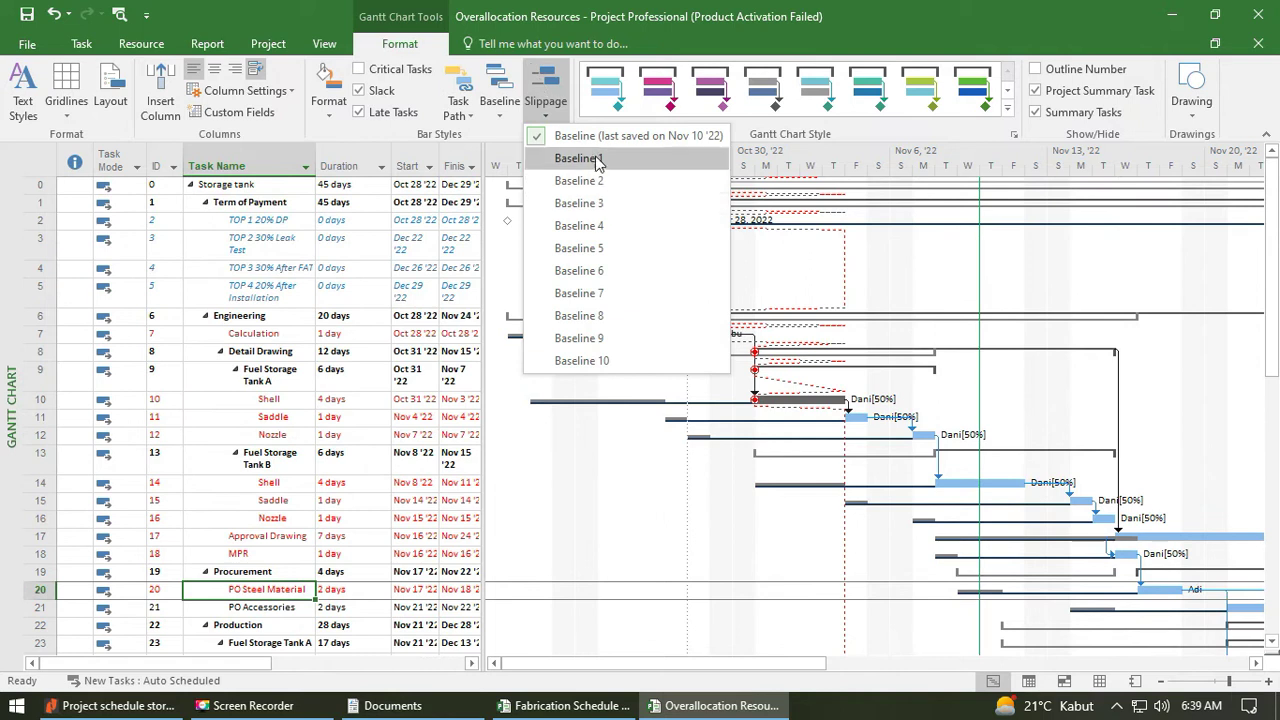
pyautogui.click(546, 143)
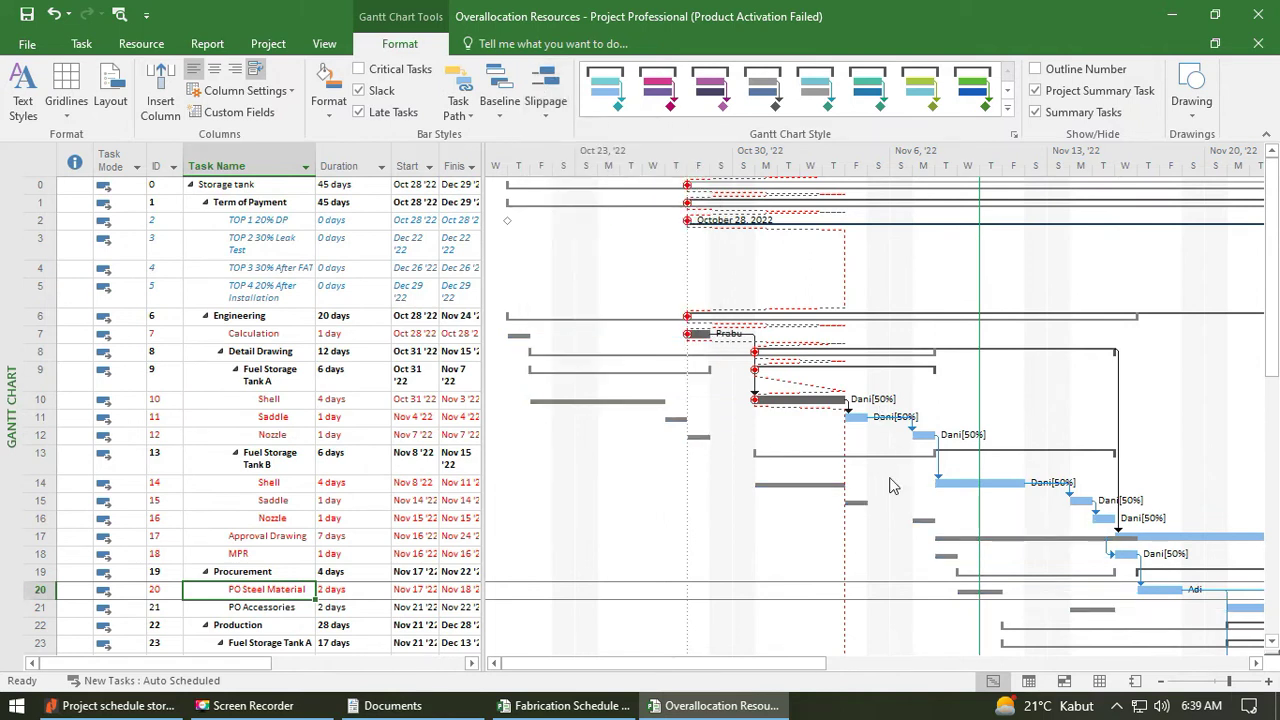
pyautogui.scroll(-4, 1000, 510)
pyautogui.click(545, 100)
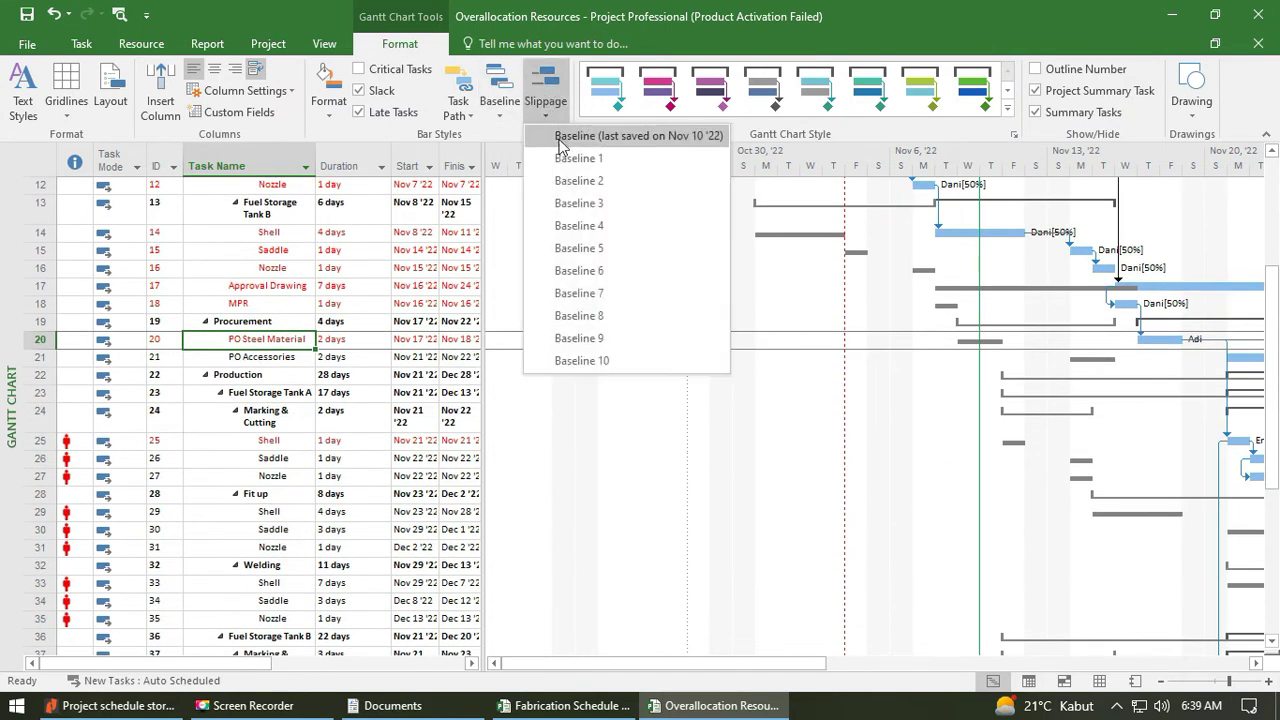
pyautogui.click(580, 134)
pyautogui.moveTo(786, 663); pyautogui.dragTo(766, 683)
pyautogui.scroll(3, 910, 505)
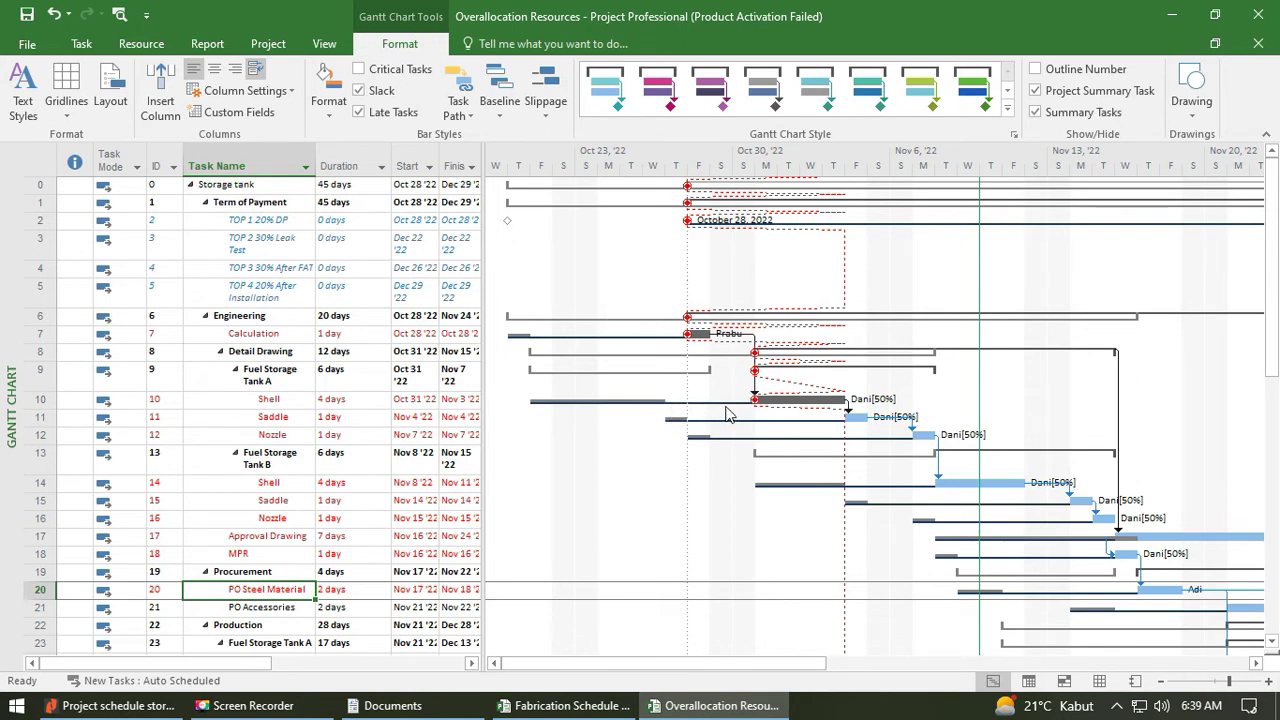
# Review the slippage baseline choice and examine the slippage lines across the Engineering, Procurement and Production tasks.
pyautogui.click(545, 85)
pyautogui.click(545, 85)
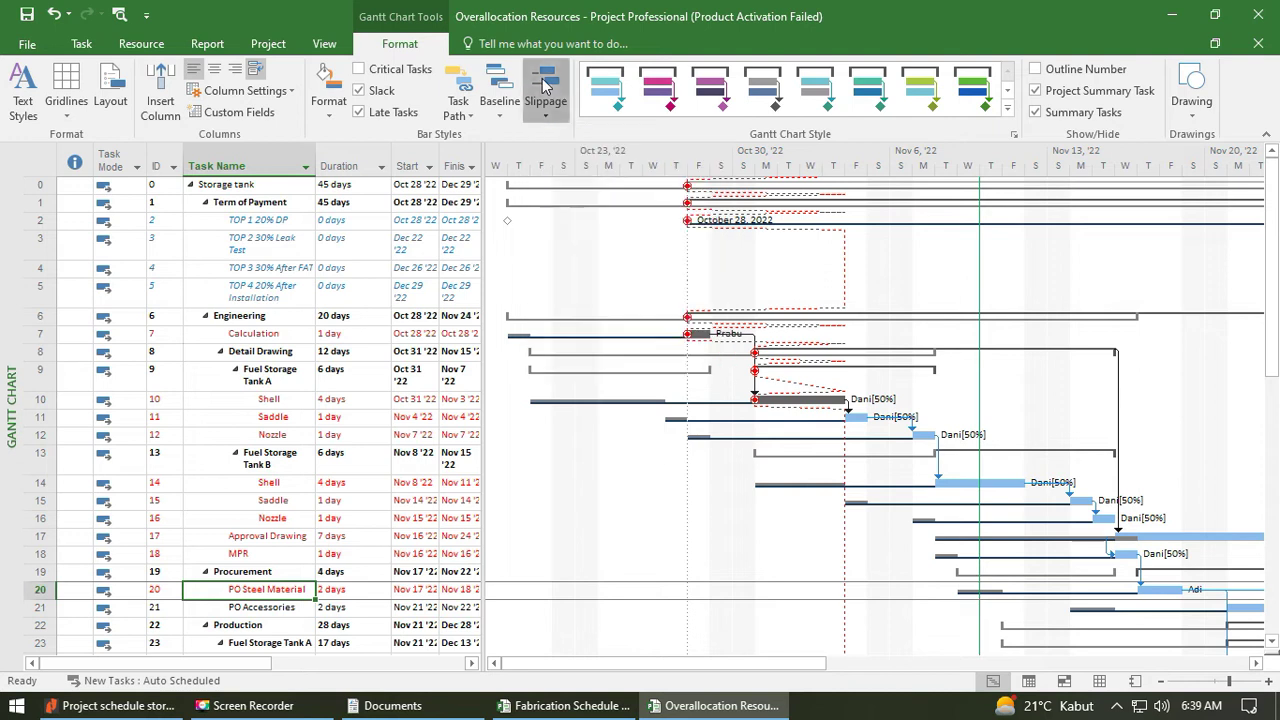
pyautogui.click(545, 85)
pyautogui.click(575, 140)
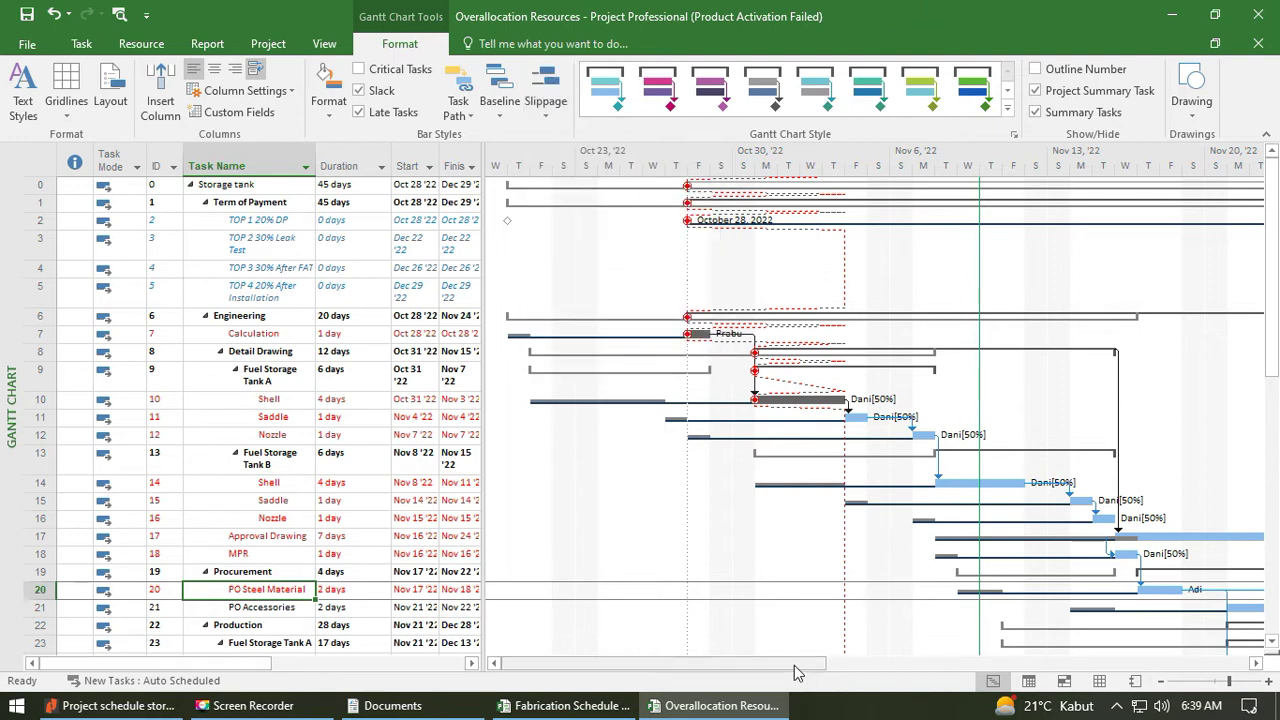
pyautogui.moveTo(800, 662); pyautogui.dragTo(975, 662)
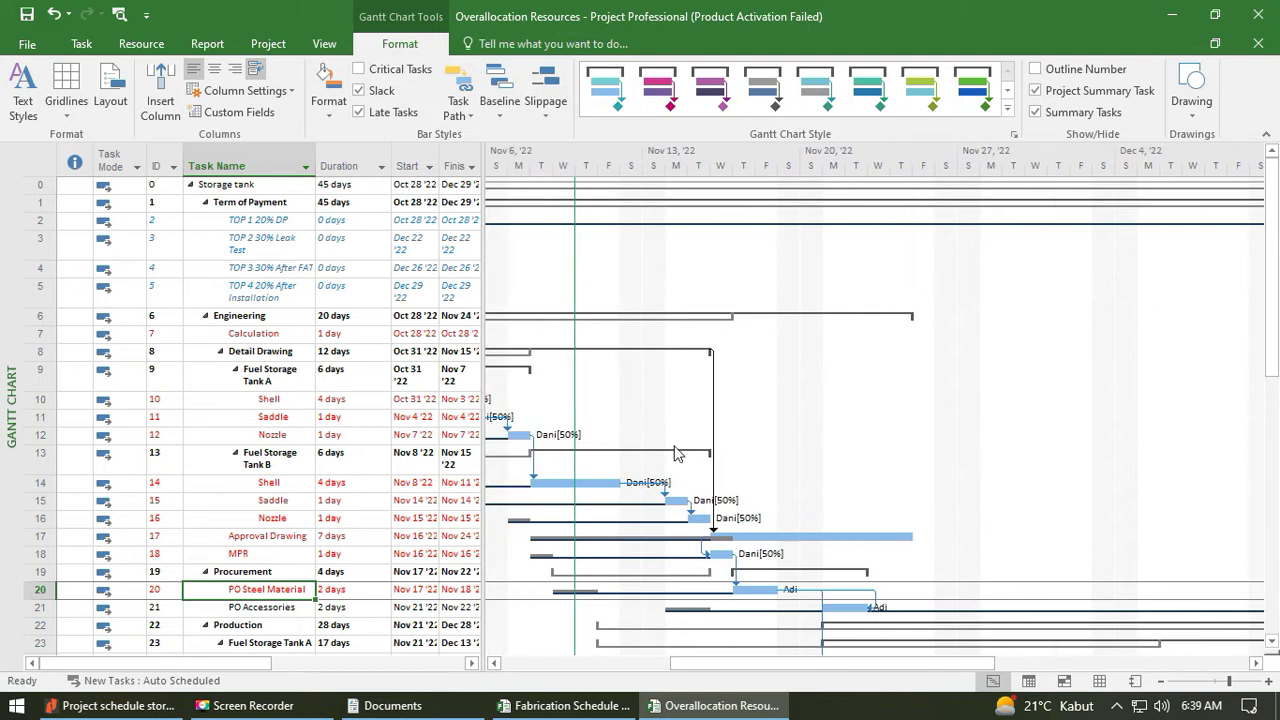
pyautogui.scroll(-2, 600, 503)
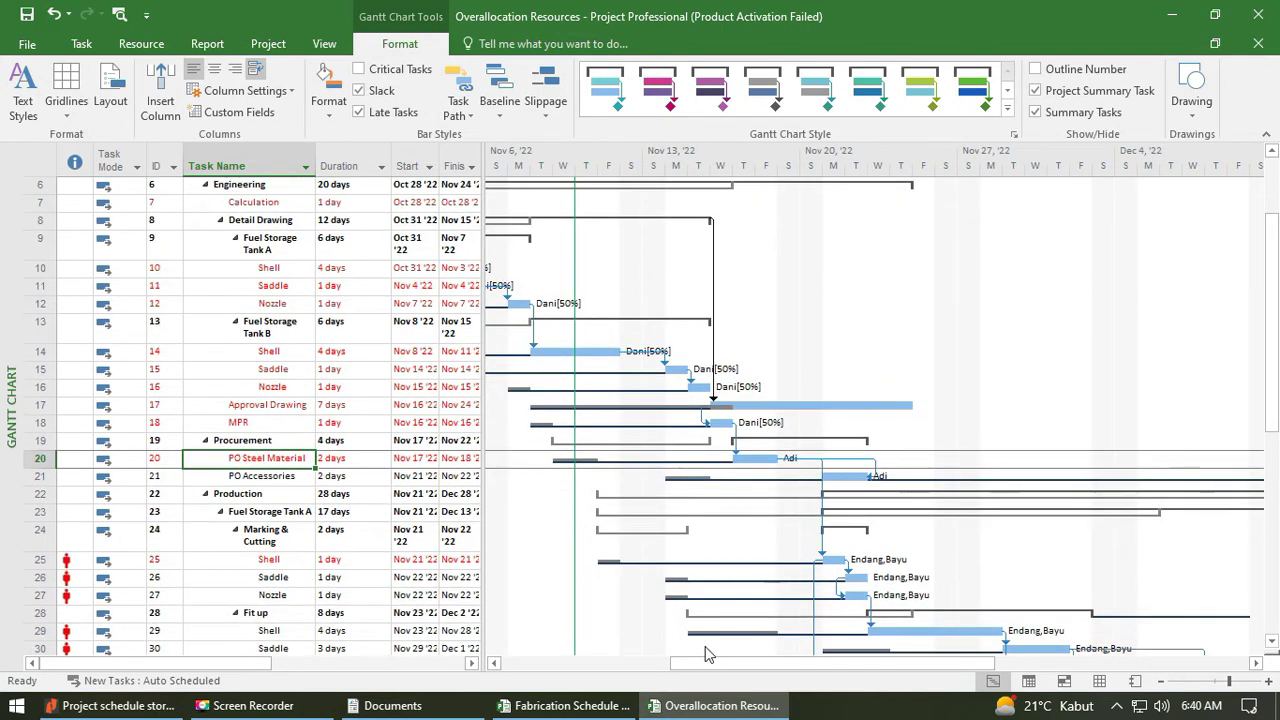
pyautogui.moveTo(706, 662); pyautogui.dragTo(620, 673)
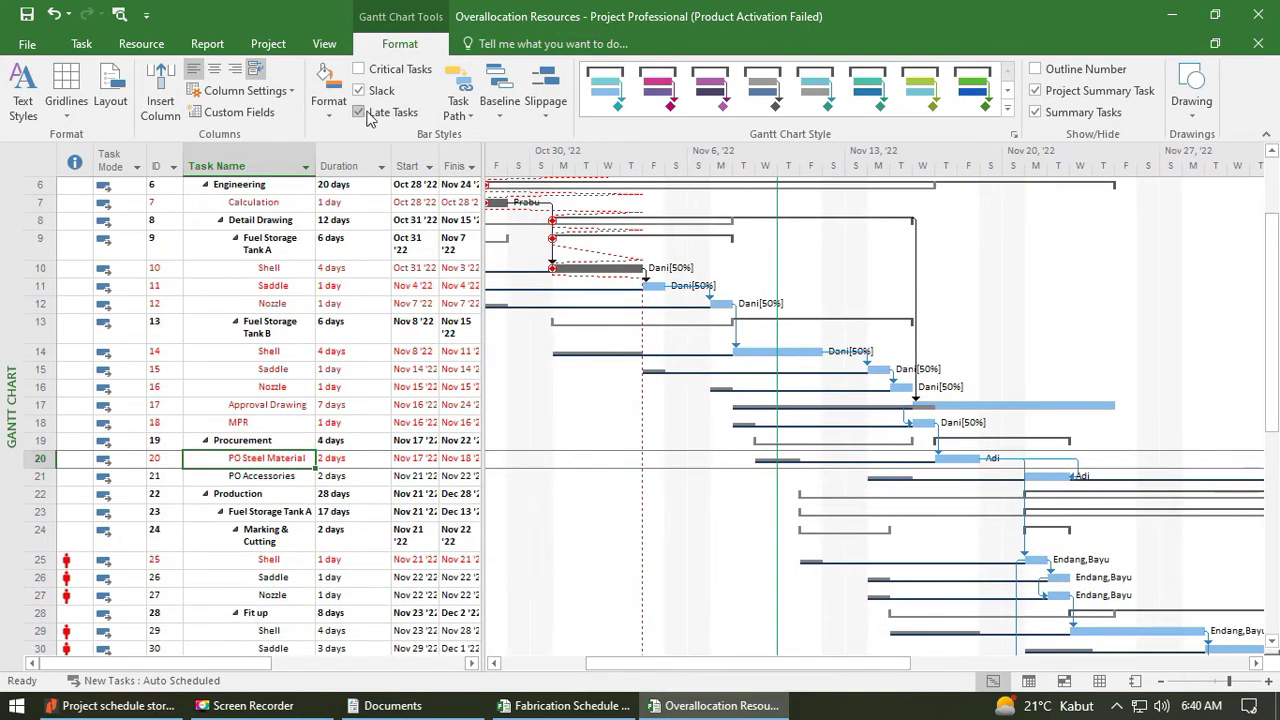
# Format the PO Steel Material slippage bar with a standard green middle color, leaving its pattern as is.
pyautogui.click(328, 108)
pyautogui.click(347, 140)
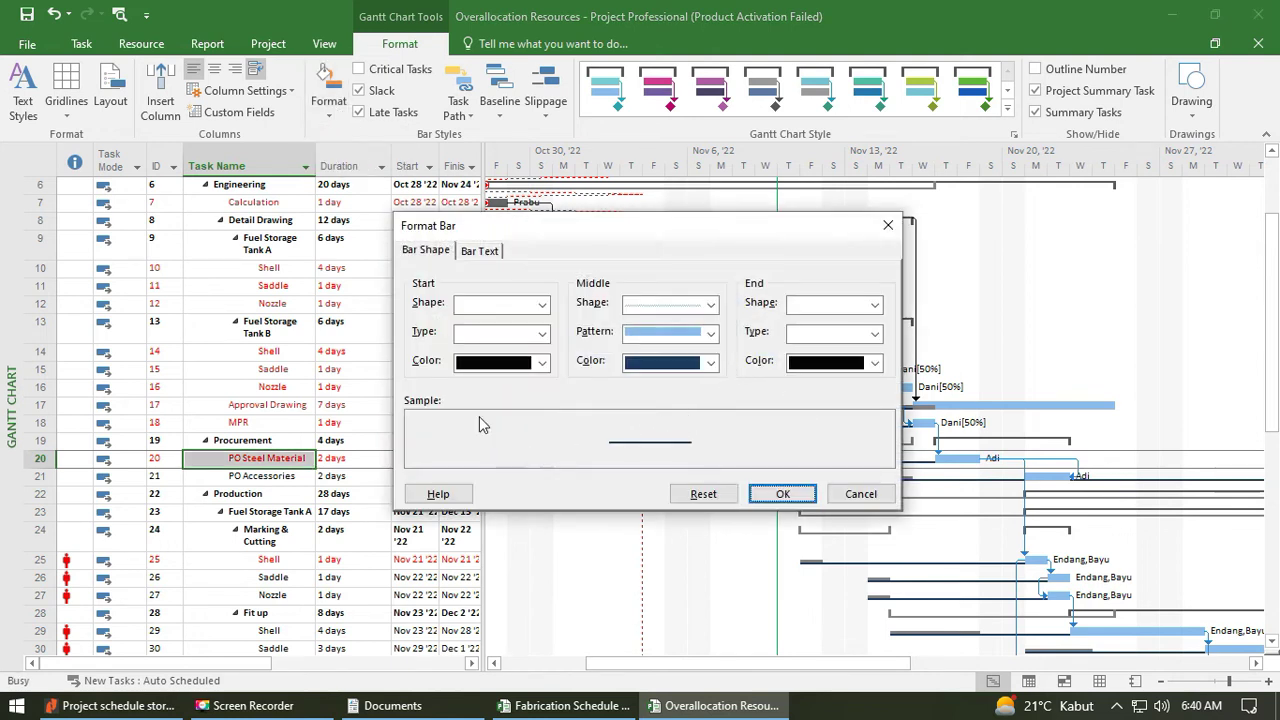
pyautogui.moveTo(660, 243); pyautogui.dragTo(455, 100)
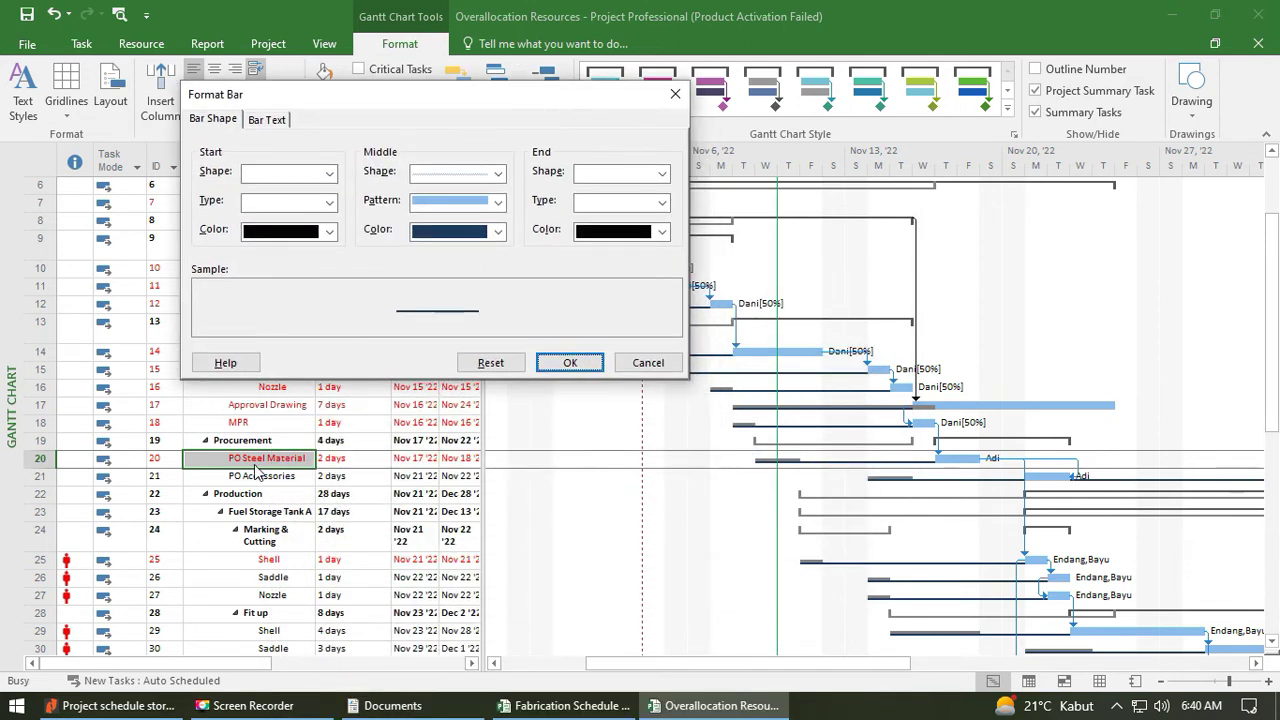
pyautogui.click(465, 203)
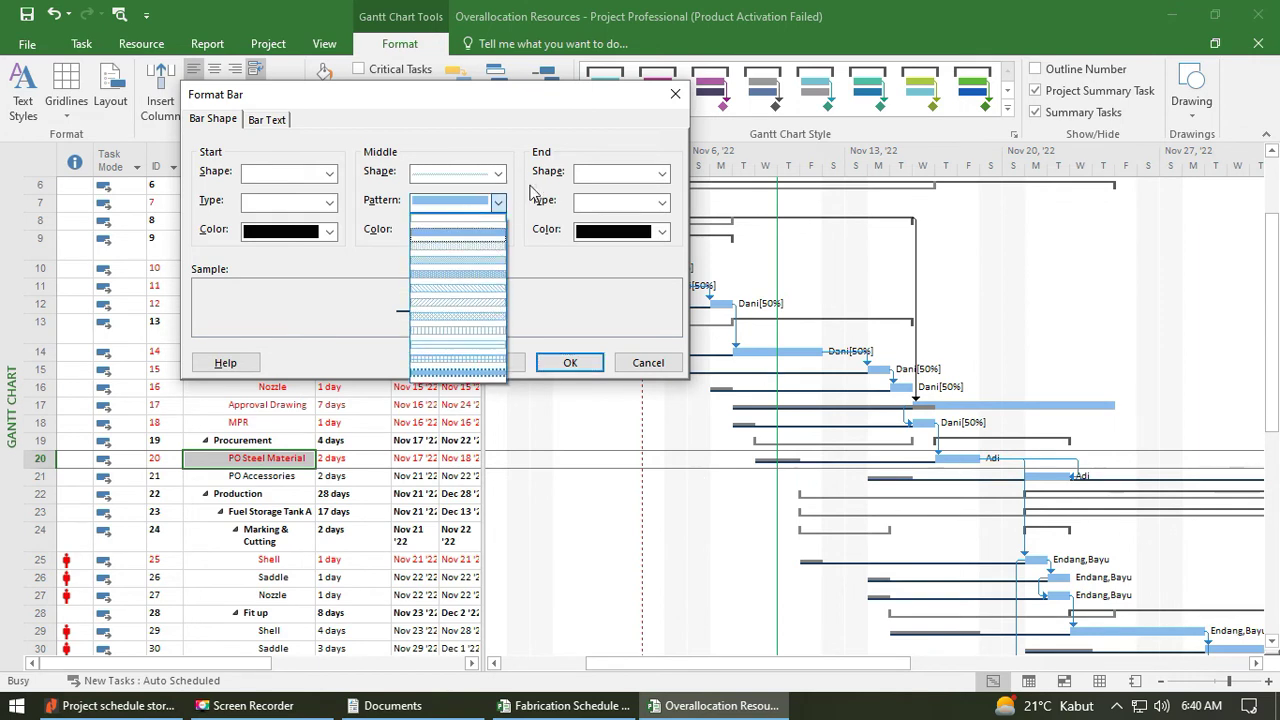
pyautogui.click(538, 146)
pyautogui.click(455, 234)
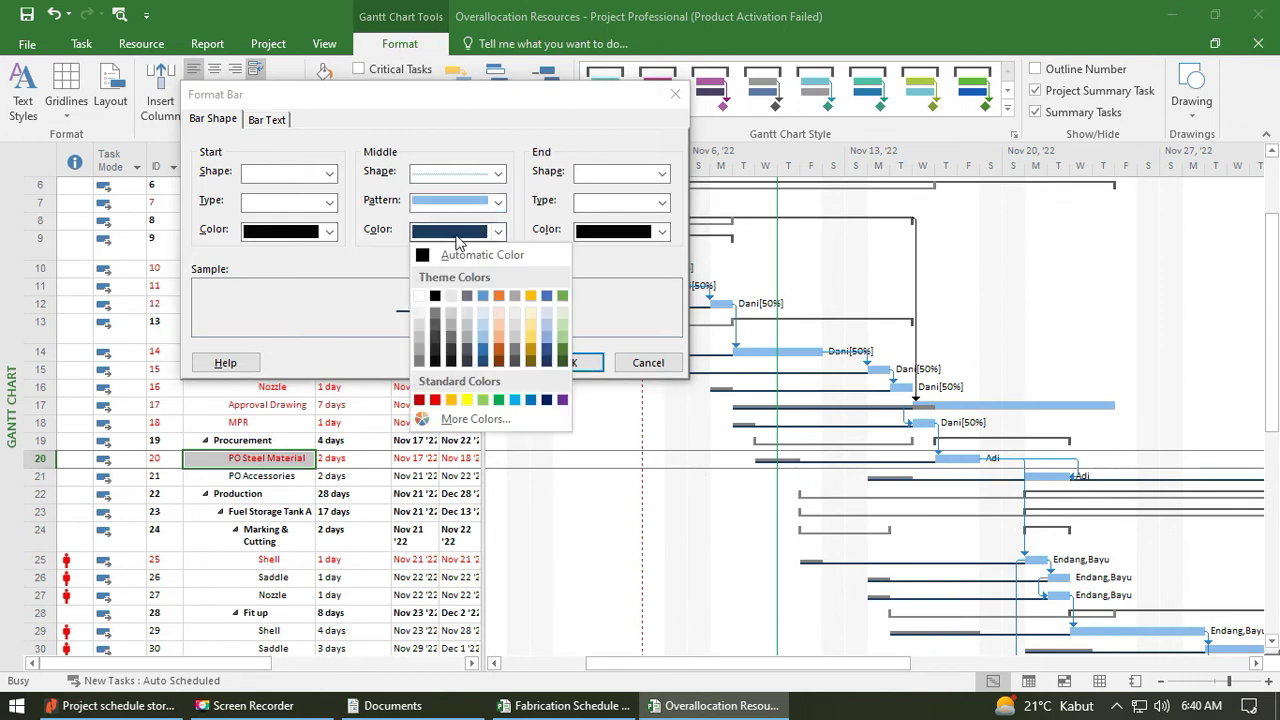
pyautogui.click(499, 399)
pyautogui.click(571, 363)
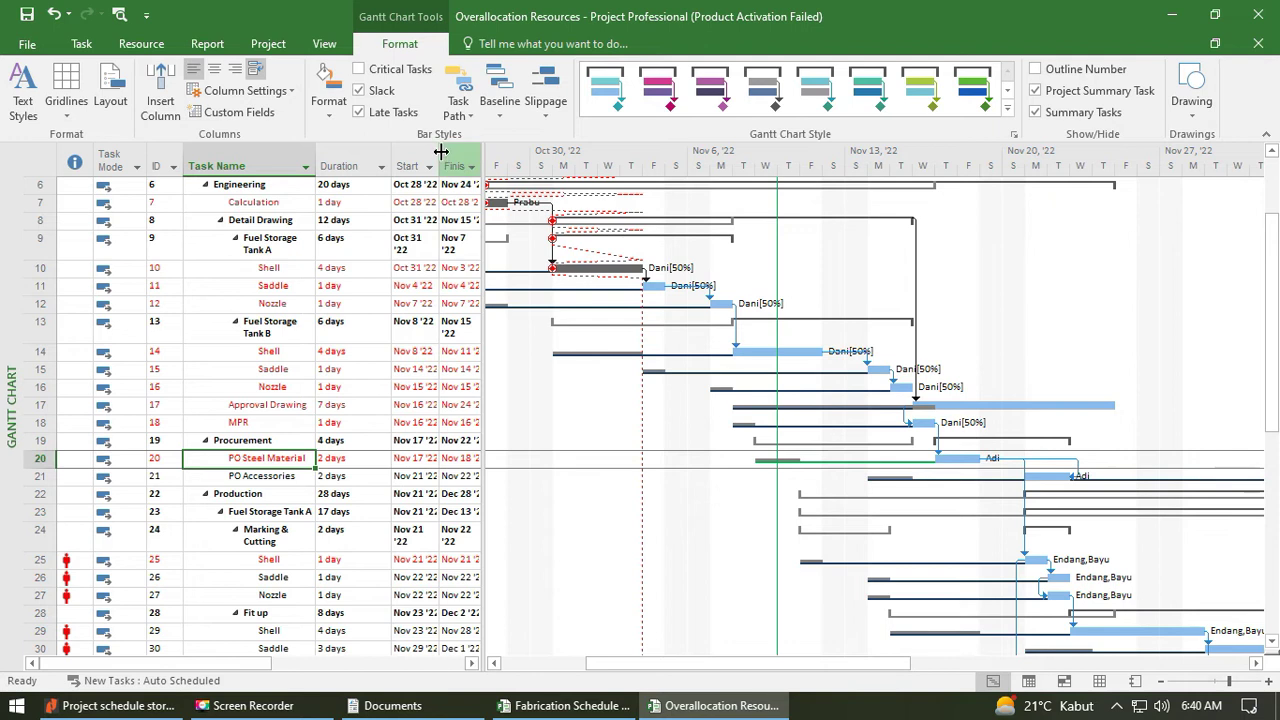
# Set the start color of the PO Steel Material bar to standard green.
pyautogui.click(343, 124)
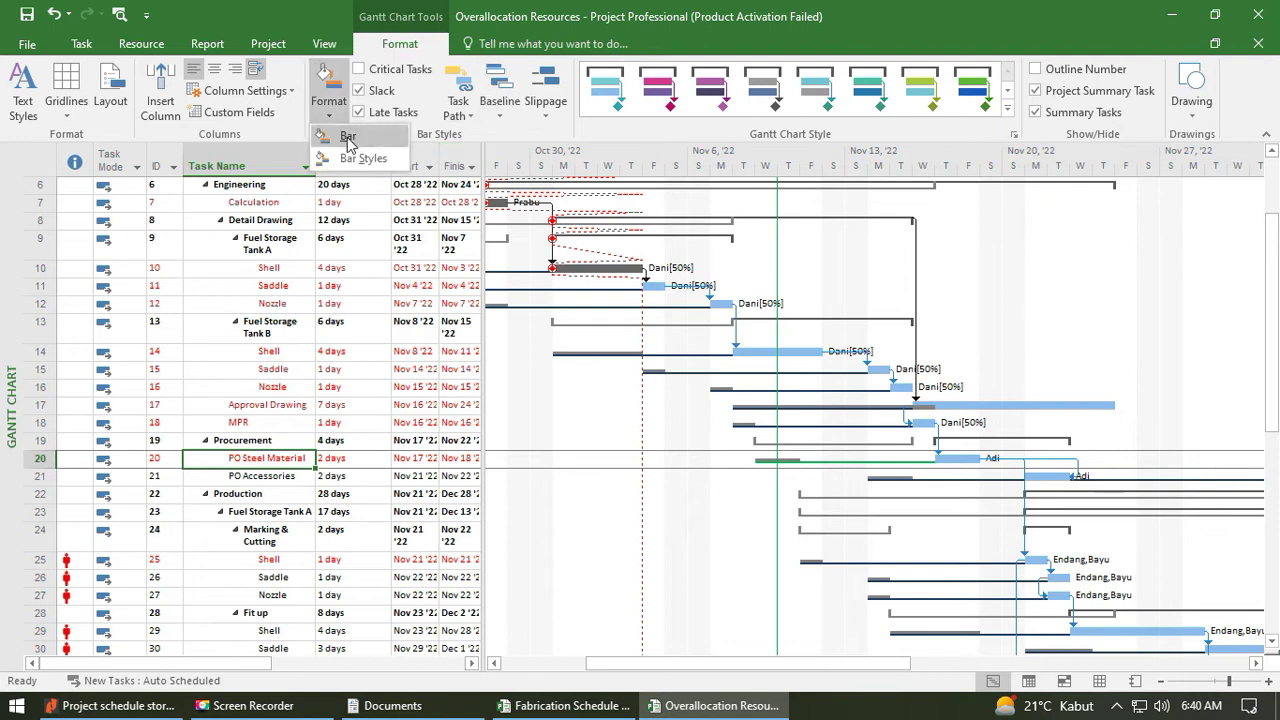
pyautogui.click(343, 128)
pyautogui.moveTo(731, 222); pyautogui.dragTo(423, 65)
pyautogui.click(177, 210)
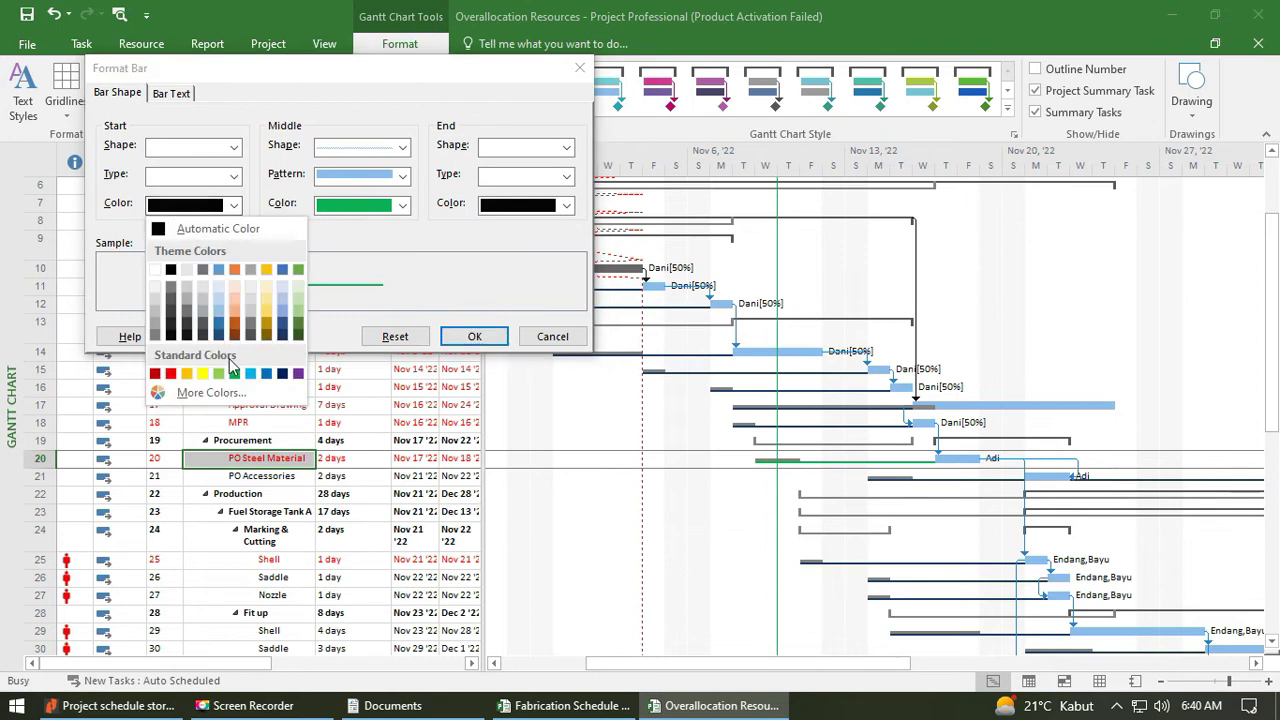
pyautogui.click(234, 374)
pyautogui.click(474, 336)
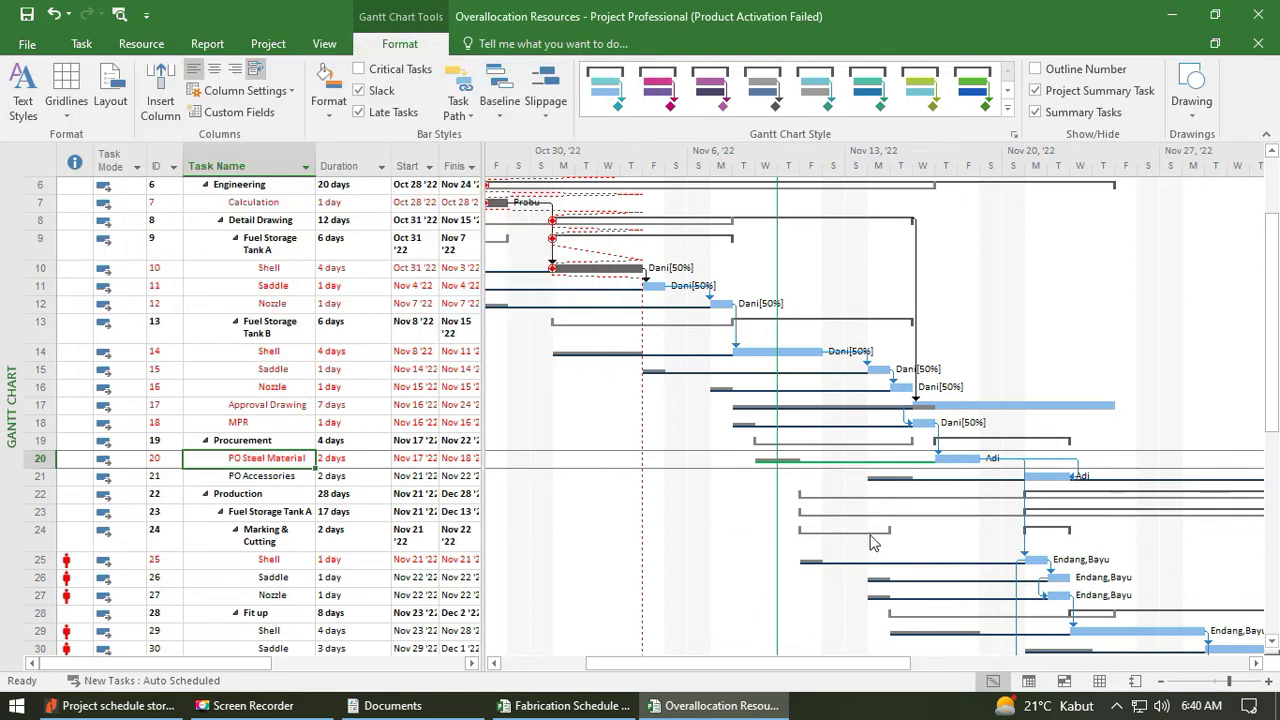
pyautogui.click(328, 100)
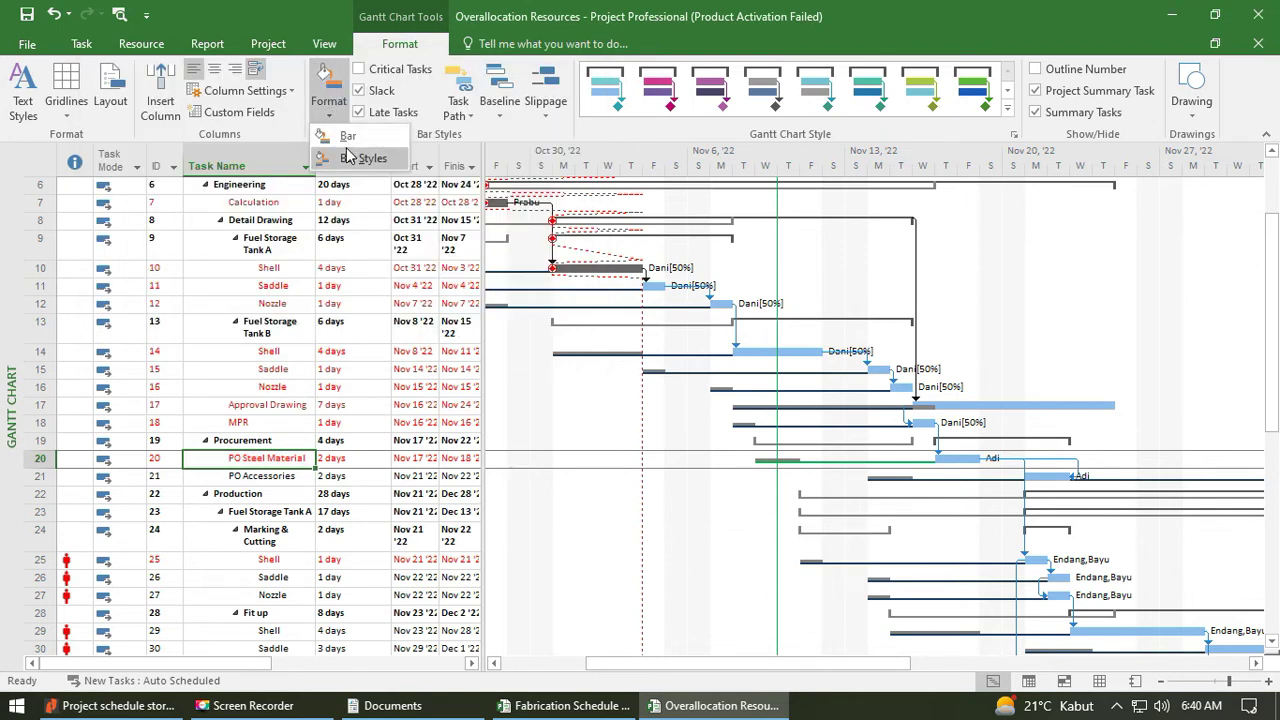
pyautogui.click(345, 157)
pyautogui.click(1044, 84)
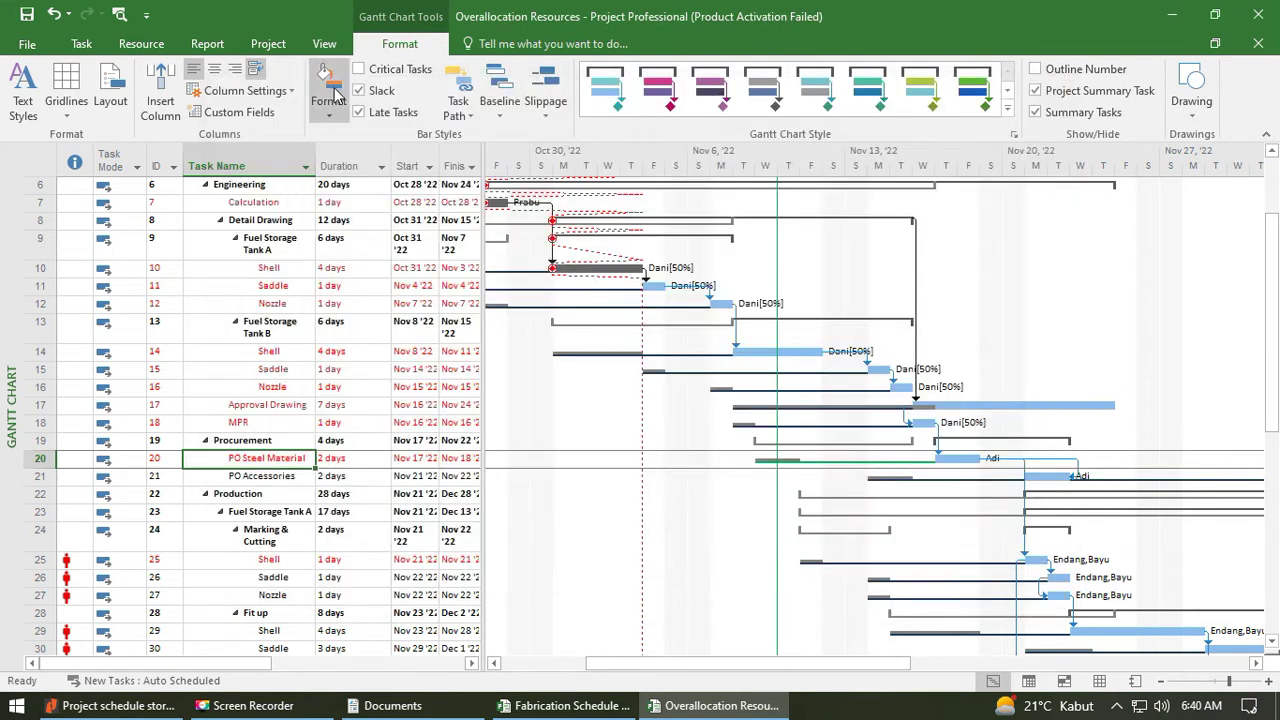
# Set the end and start colors of the PO Steel Material bar to standard green, leaving its middle shape as is.
pyautogui.click(328, 100)
pyautogui.click(326, 139)
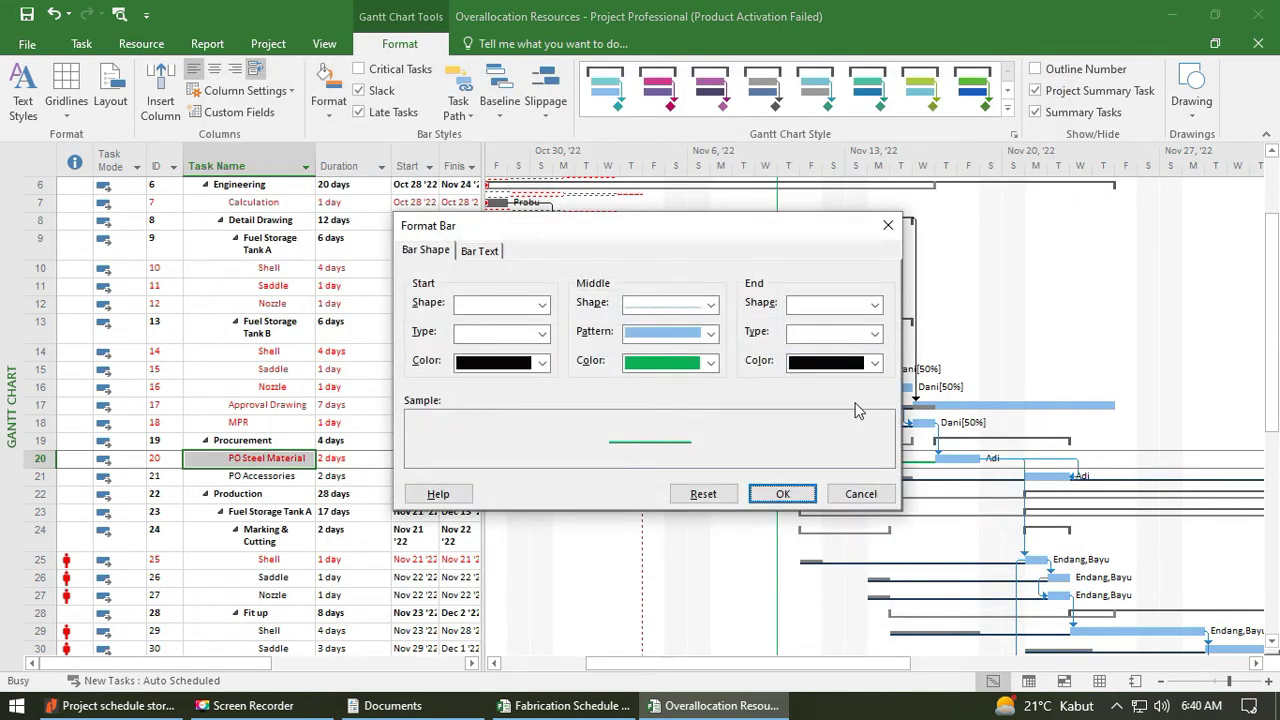
pyautogui.click(830, 363)
pyautogui.click(874, 531)
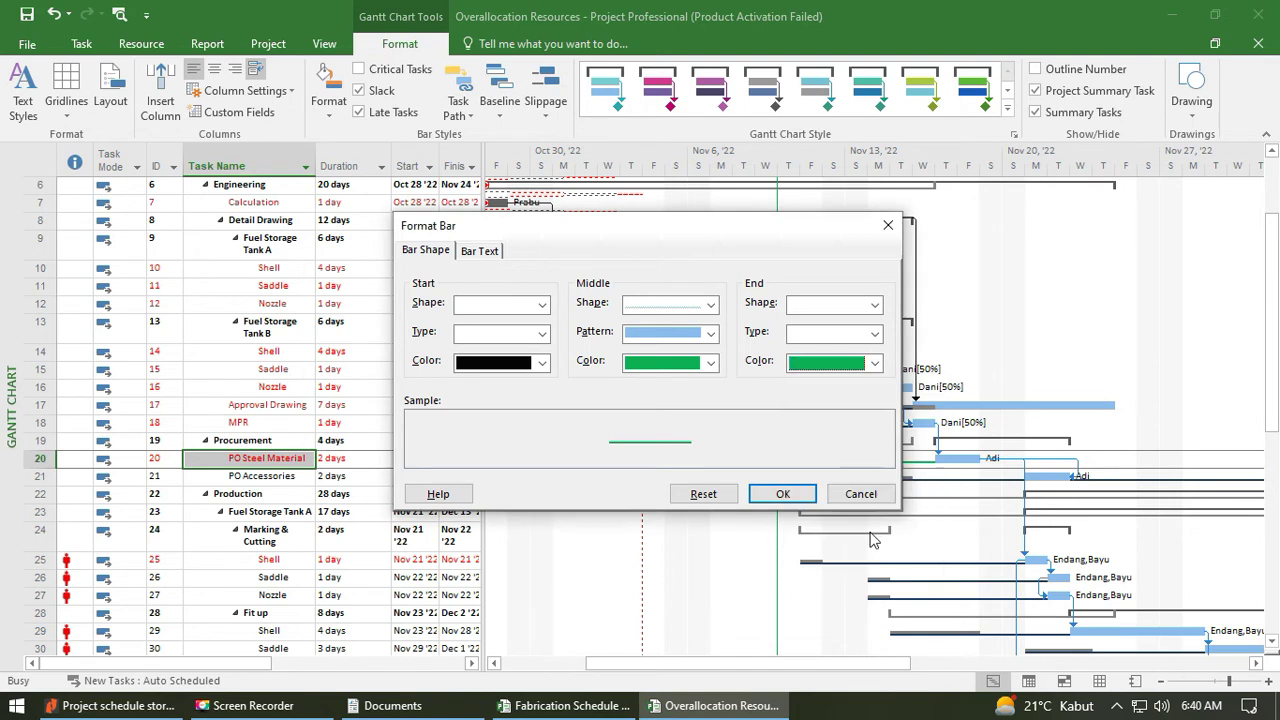
pyautogui.click(500, 363)
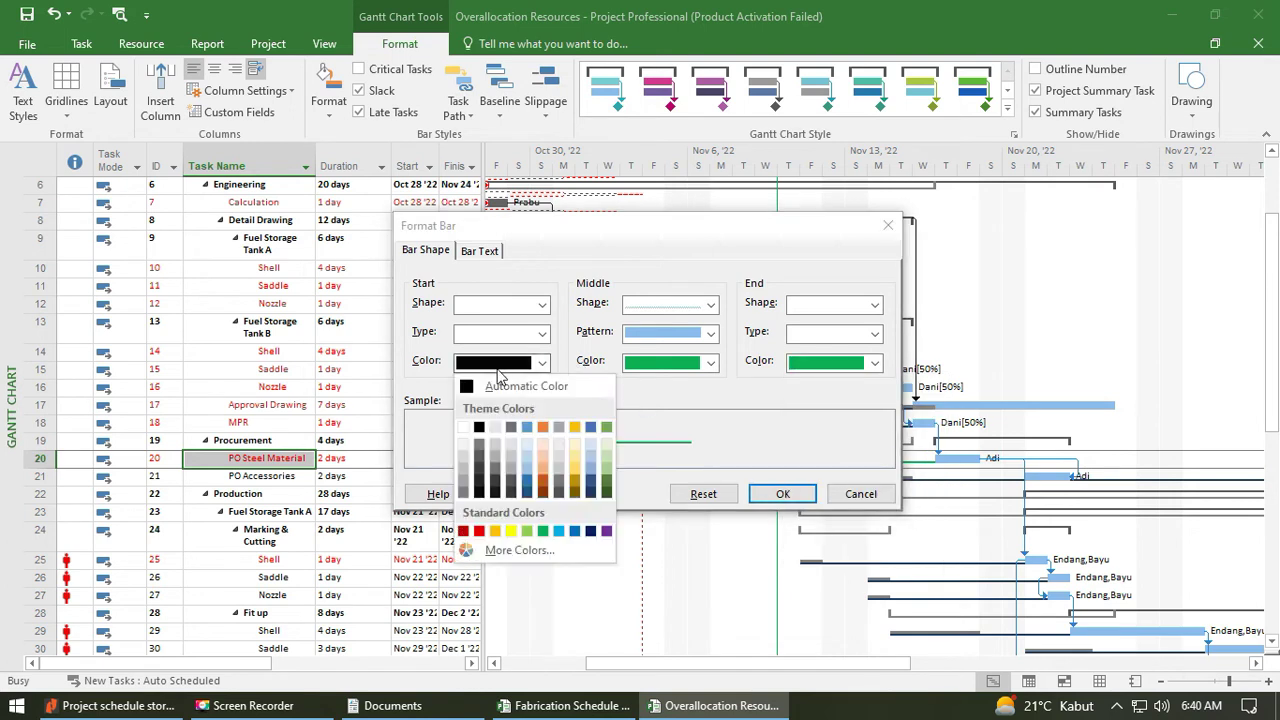
pyautogui.click(542, 531)
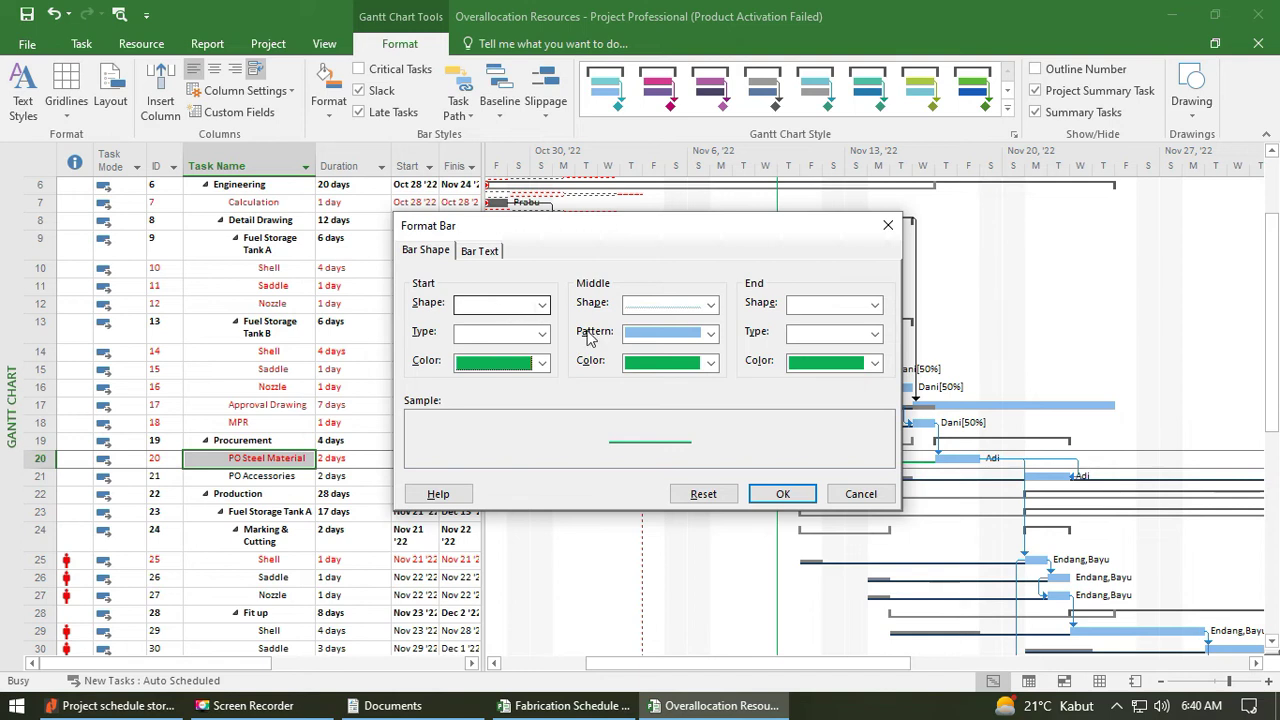
pyautogui.click(685, 305)
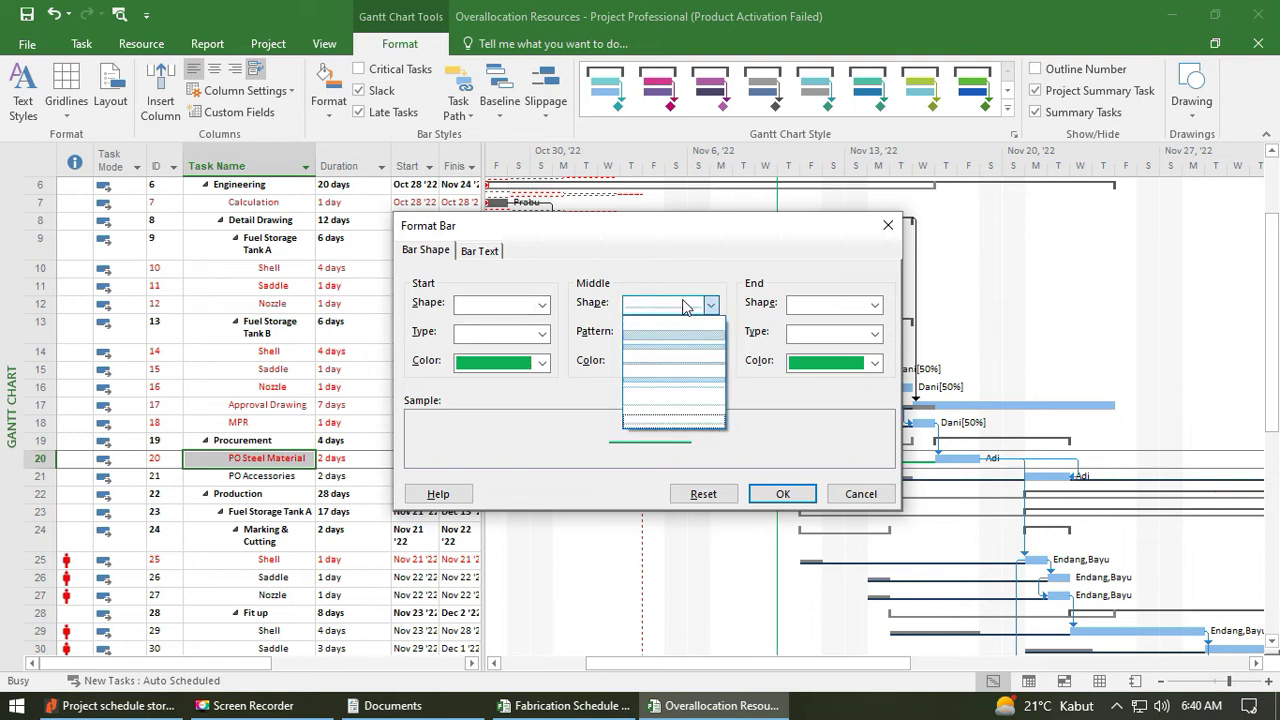
pyautogui.click(590, 277)
pyautogui.click(782, 492)
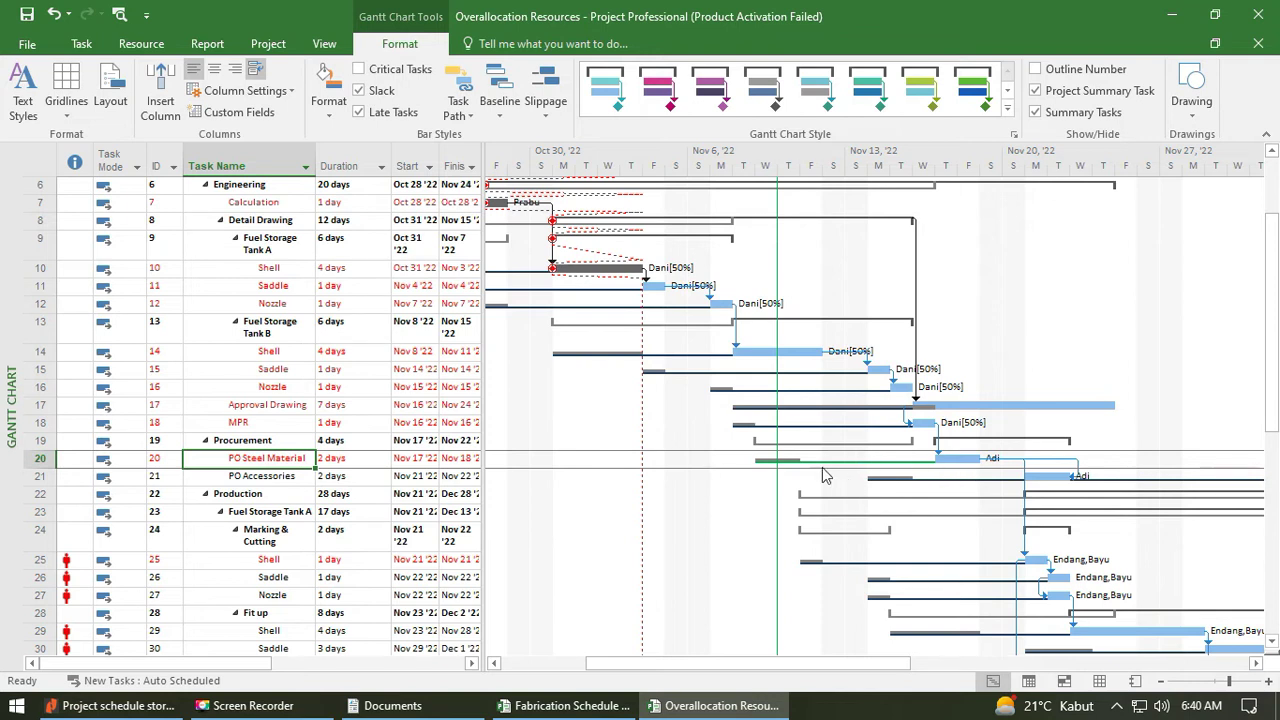
# Reset the PO Steel Material bar to its default formatting.
pyautogui.click(328, 100)
pyautogui.click(352, 136)
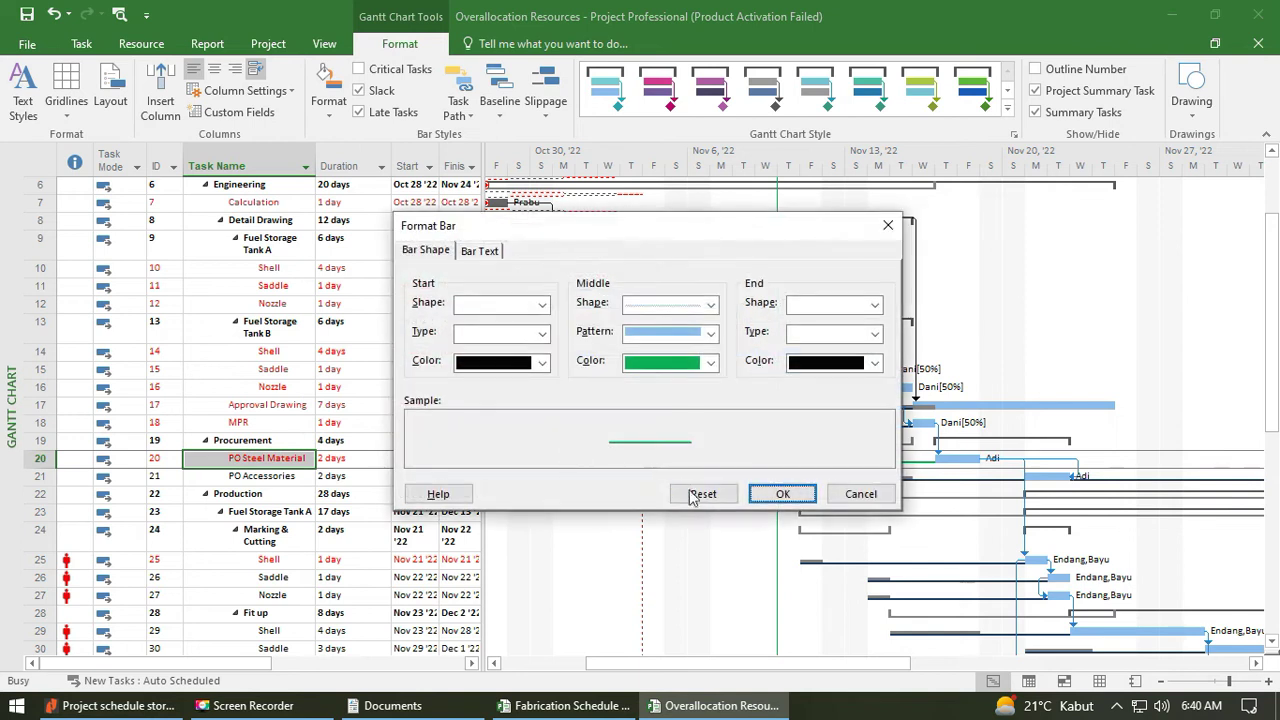
pyautogui.click(782, 492)
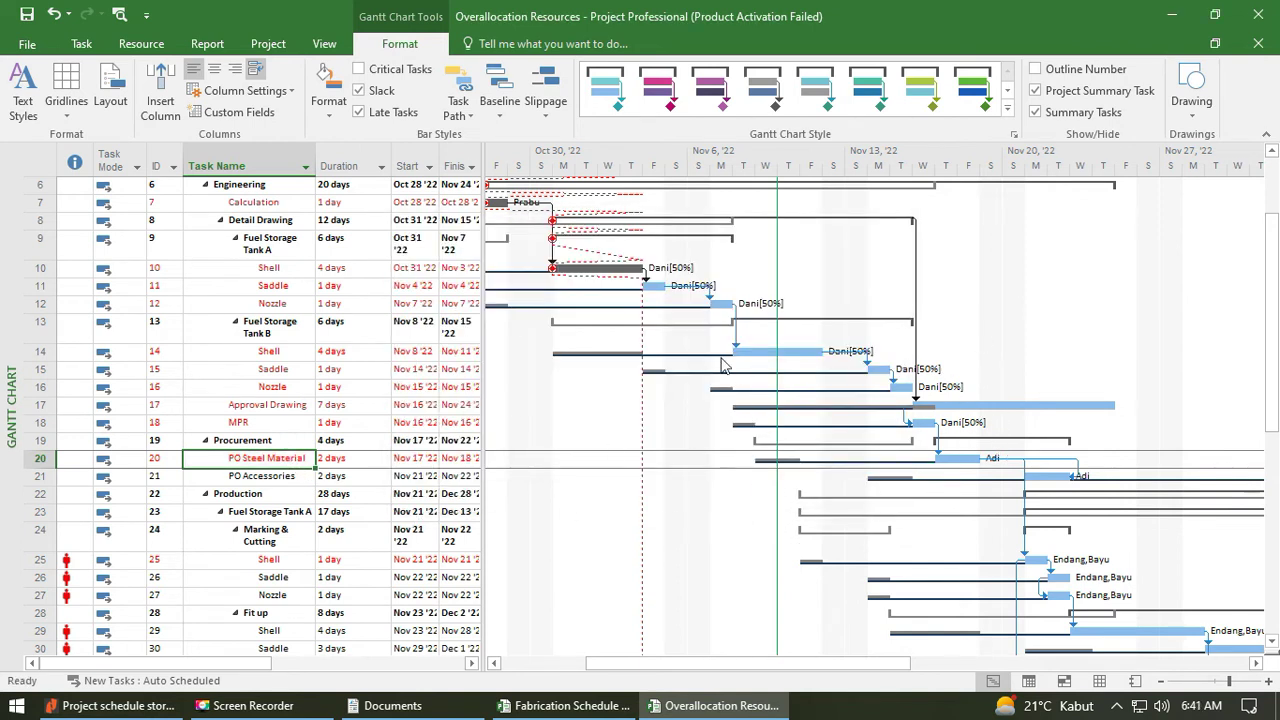
pyautogui.click(328, 100)
pyautogui.click(360, 156)
pyautogui.click(888, 225)
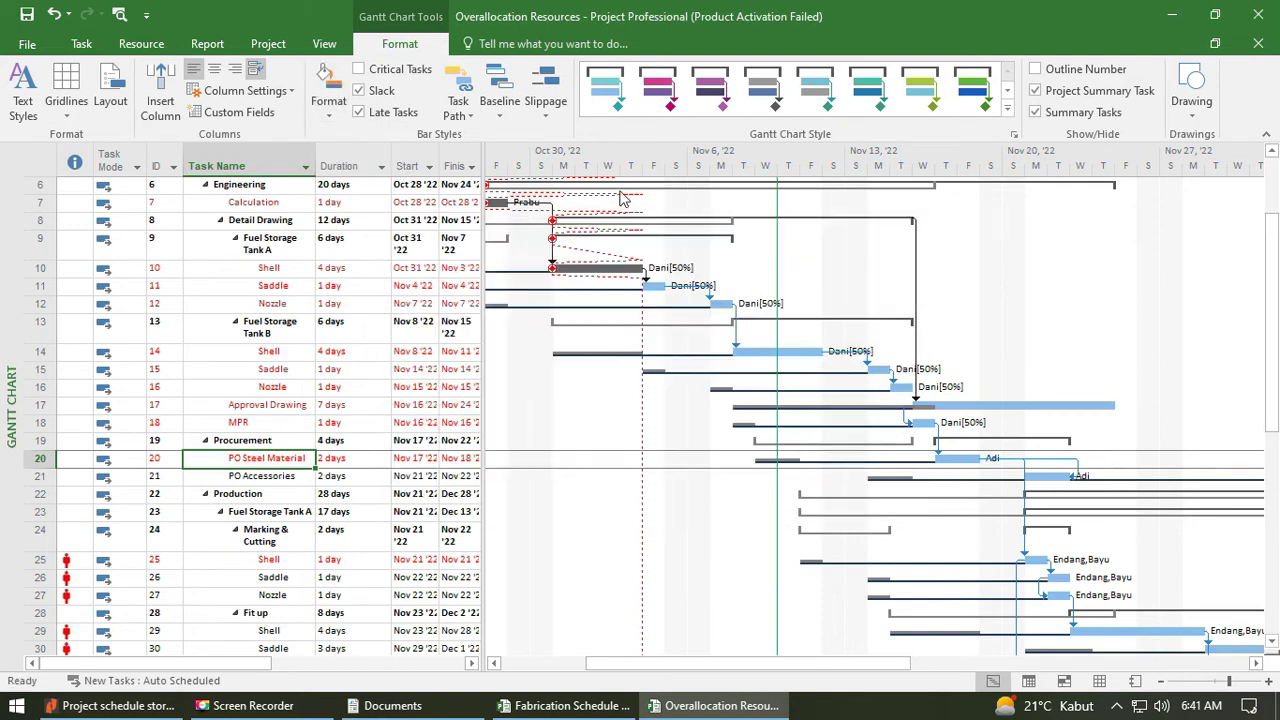
# Change the start shape of the Milestone bar style to a solid star for the whole chart.
pyautogui.click(328, 88)
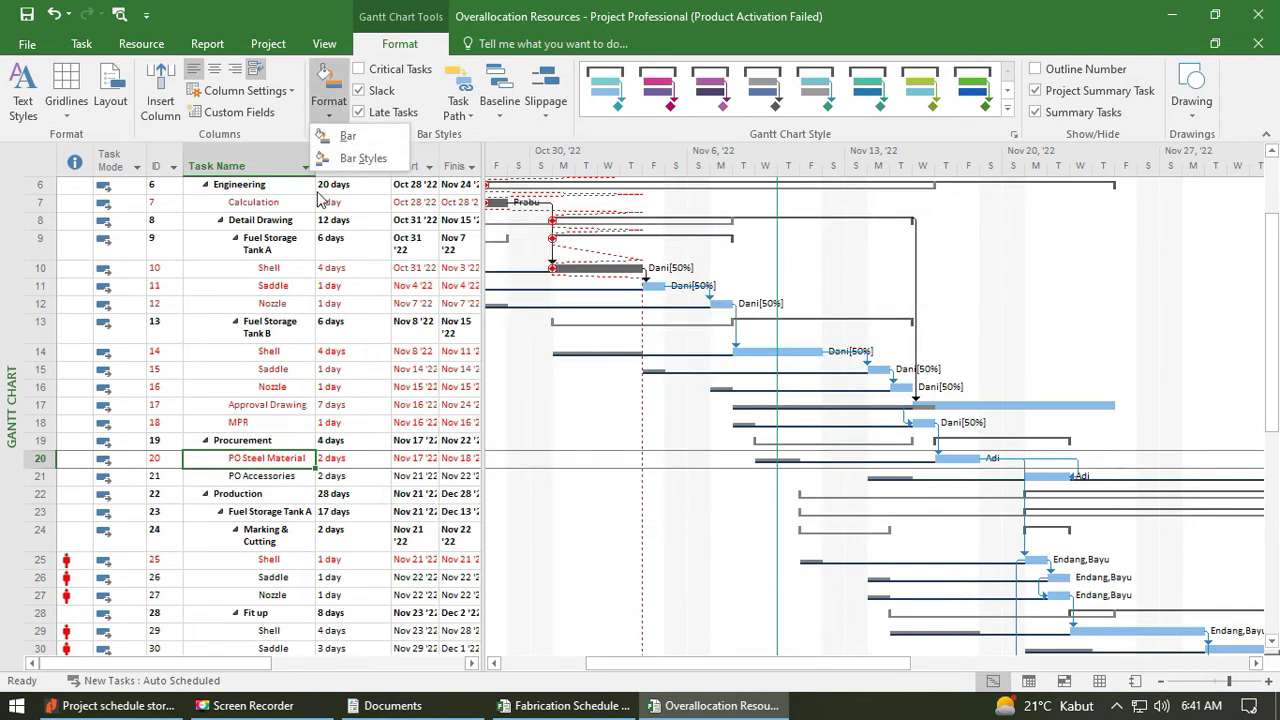
pyautogui.click(362, 158)
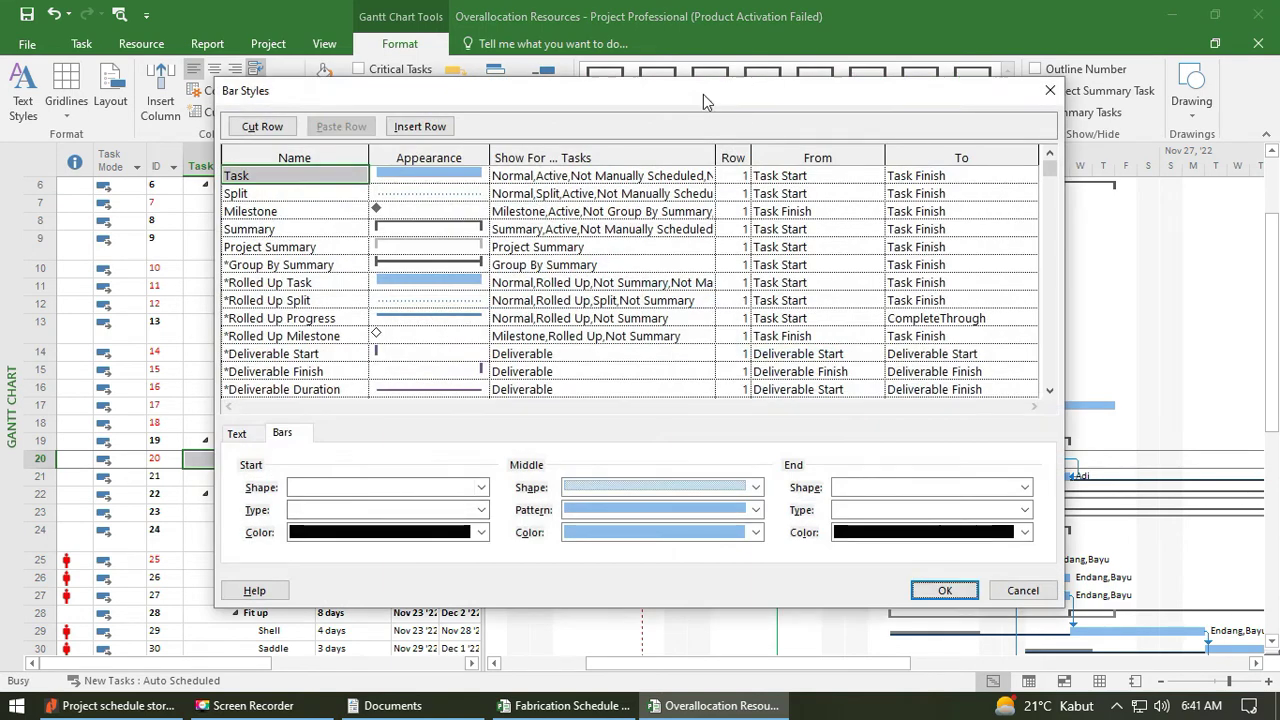
pyautogui.moveTo(703, 94); pyautogui.dragTo(850, 58)
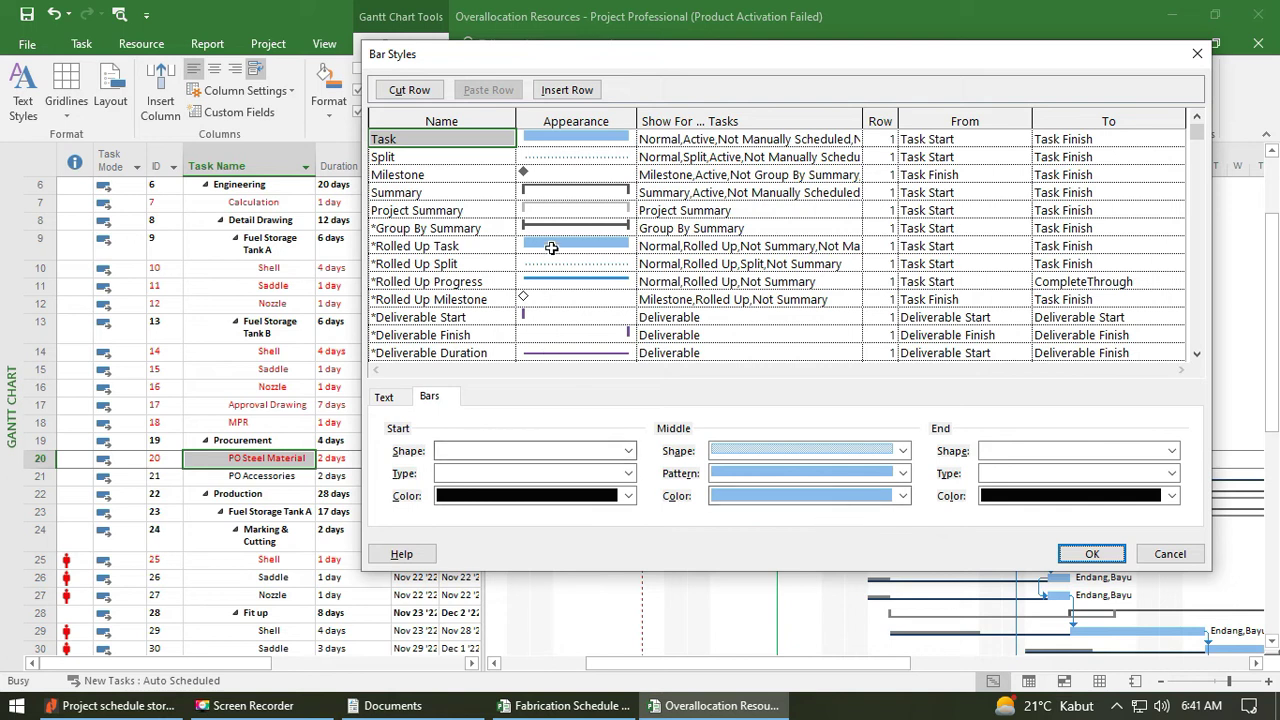
pyautogui.click(590, 173)
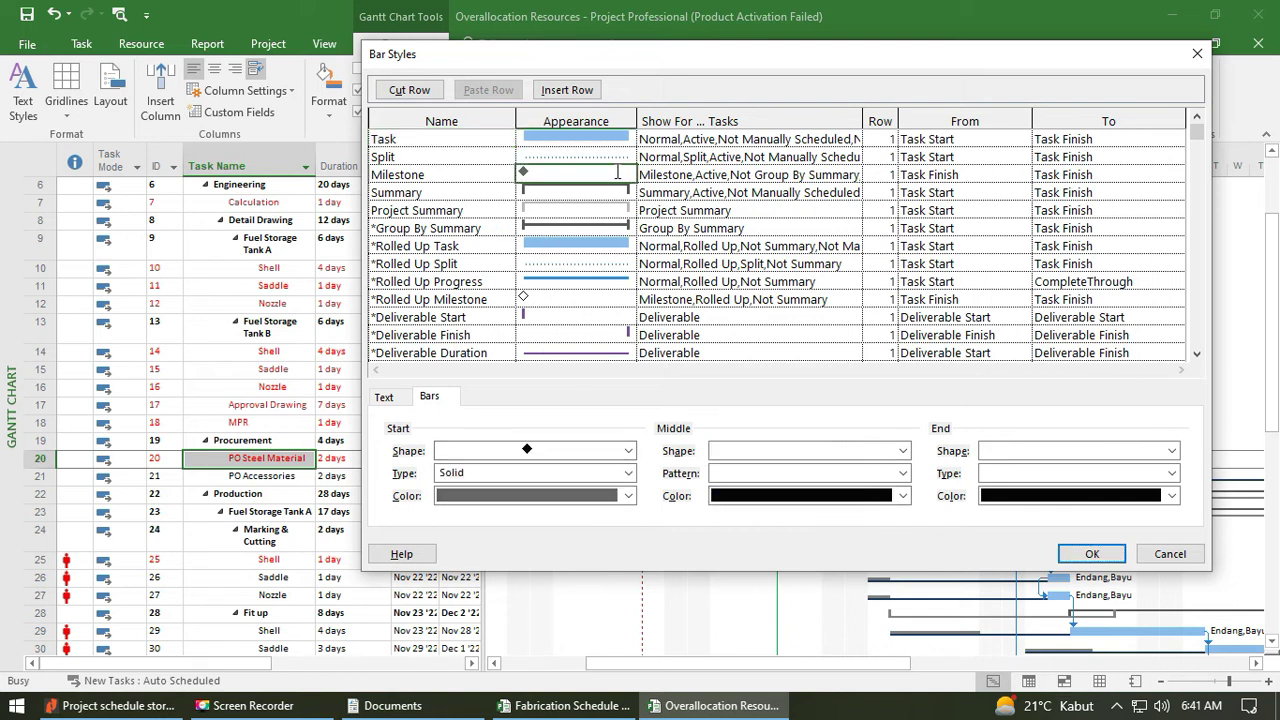
pyautogui.click(630, 452)
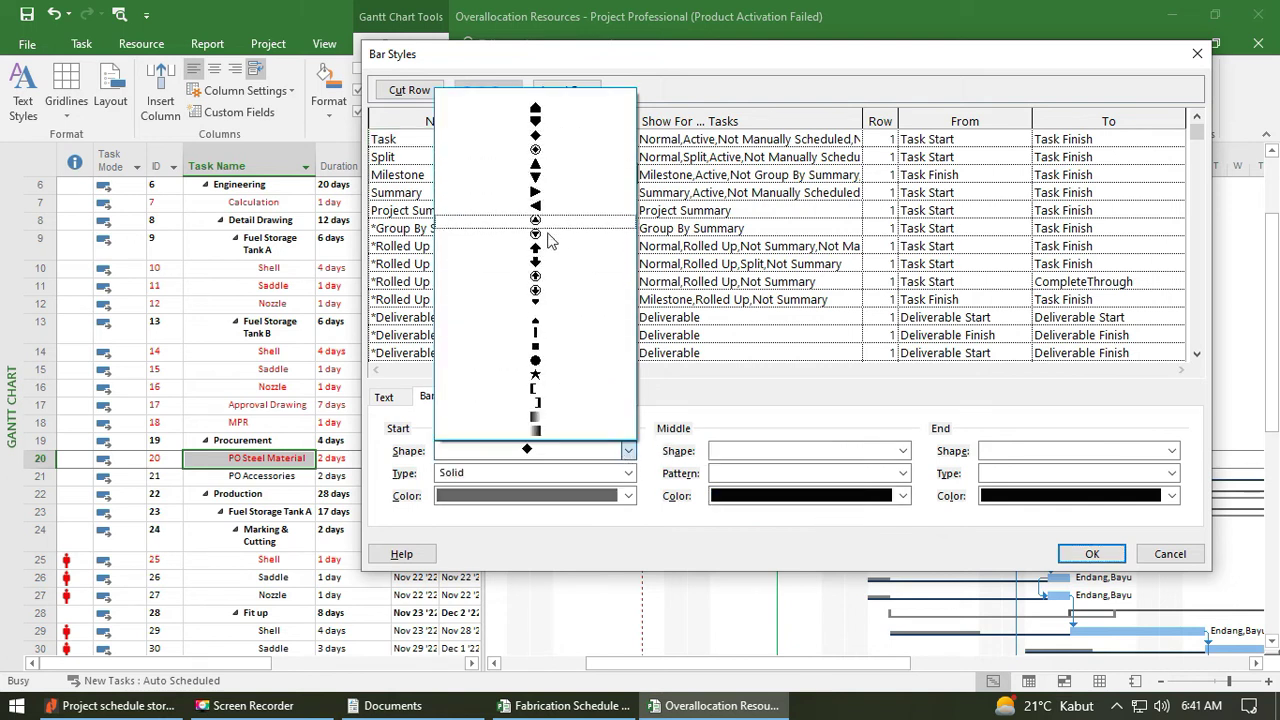
pyautogui.click(541, 378)
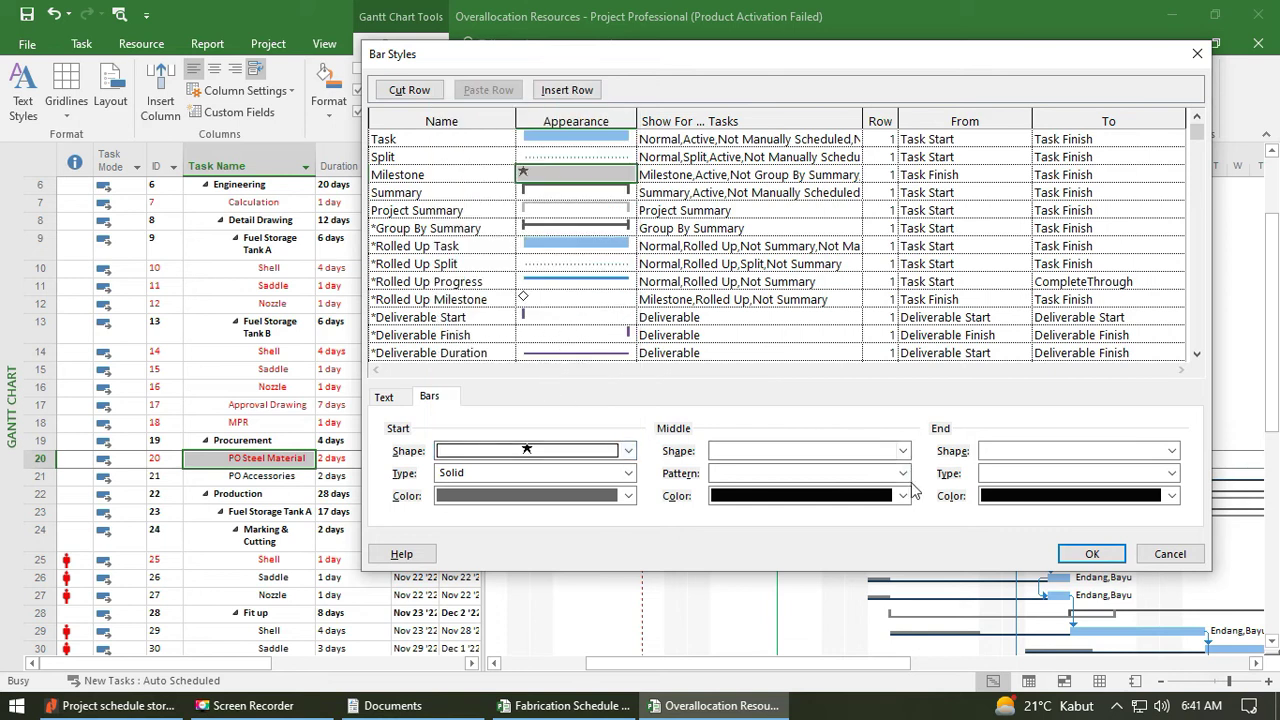
pyautogui.click(1085, 555)
# Bring the TOP 3 30% After FAT milestone into view to check the milestone symbols, and return to the chart's start.
pyautogui.scroll(3, 1112, 627)
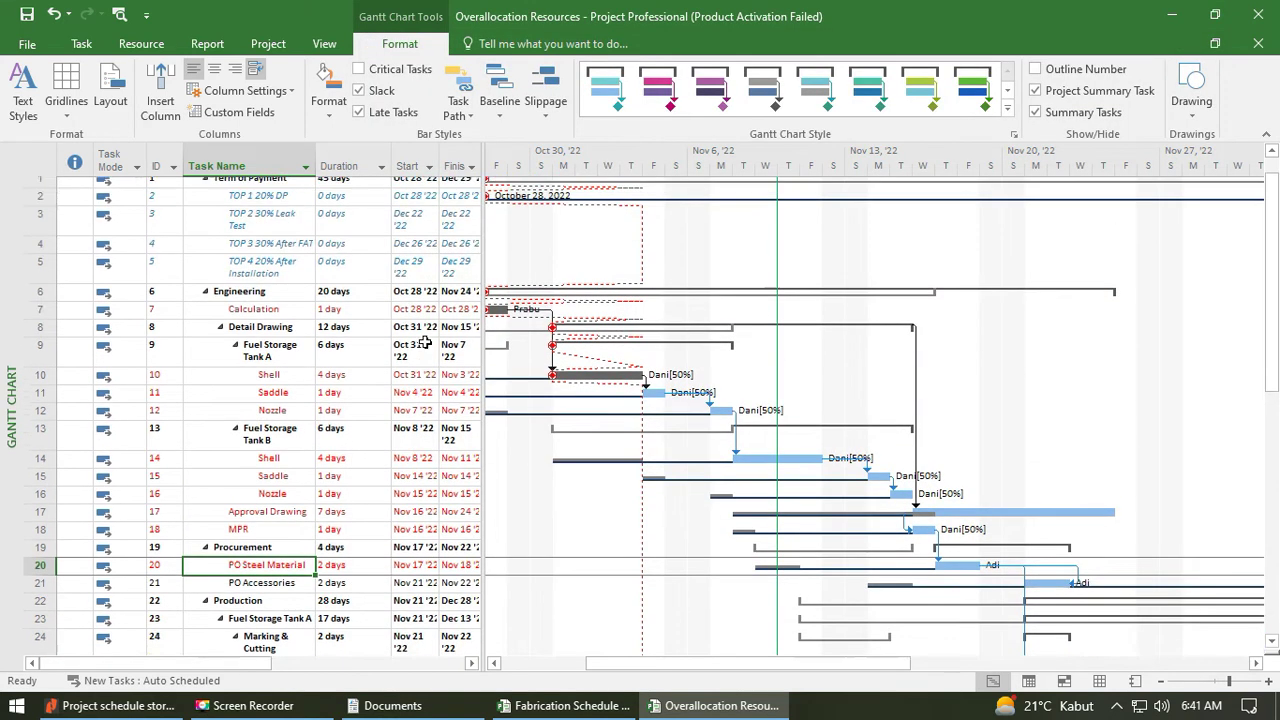
pyautogui.moveTo(806, 662); pyautogui.dragTo(720, 662)
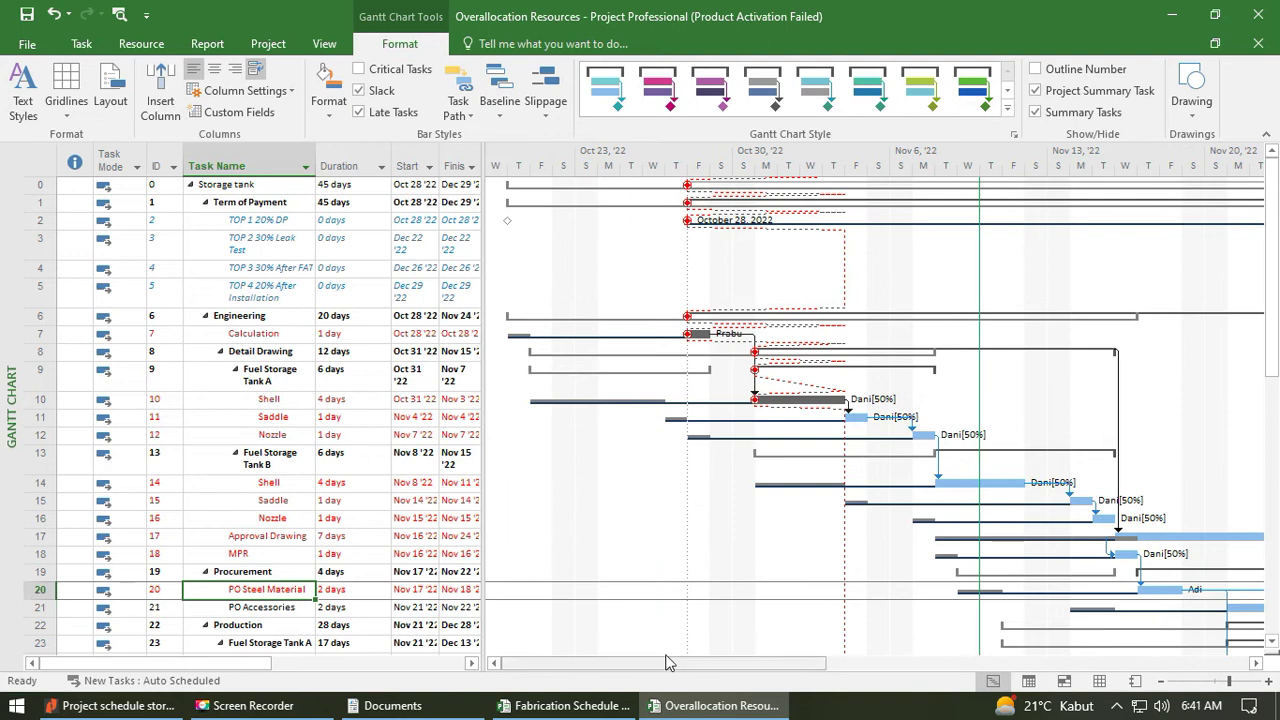
pyautogui.click(313, 268)
pyautogui.click(81, 43)
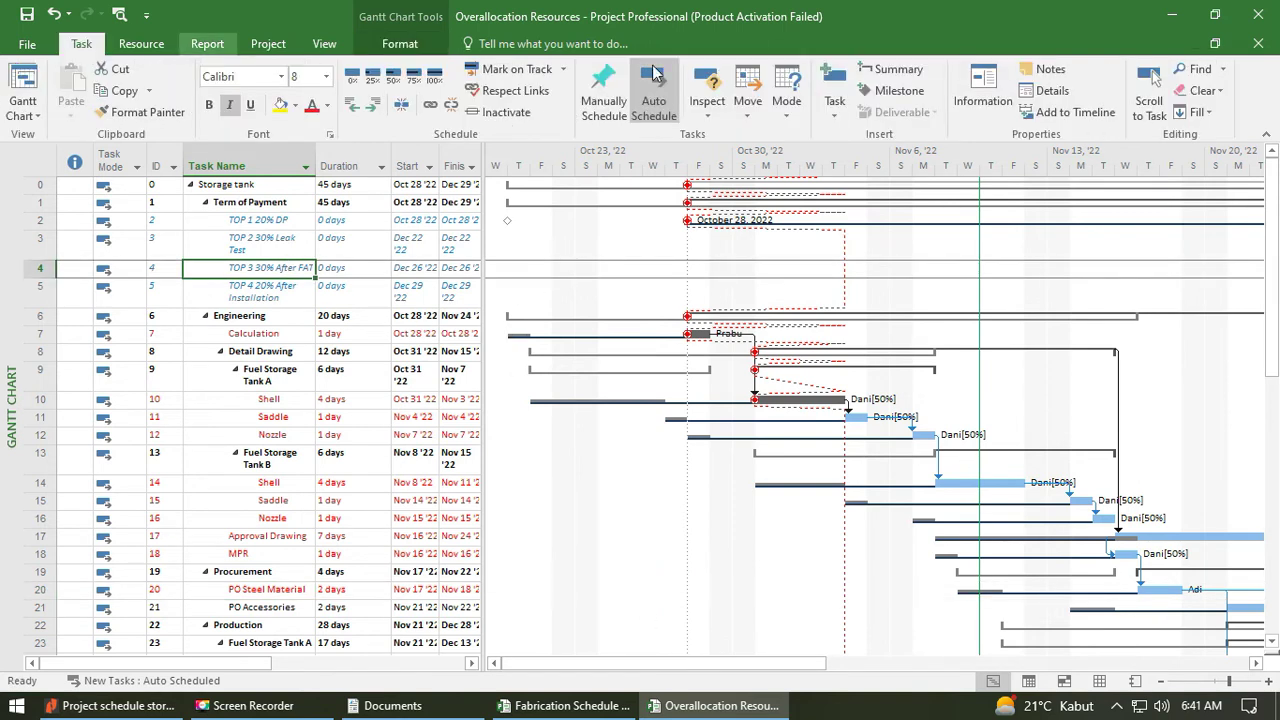
pyautogui.click(1160, 100)
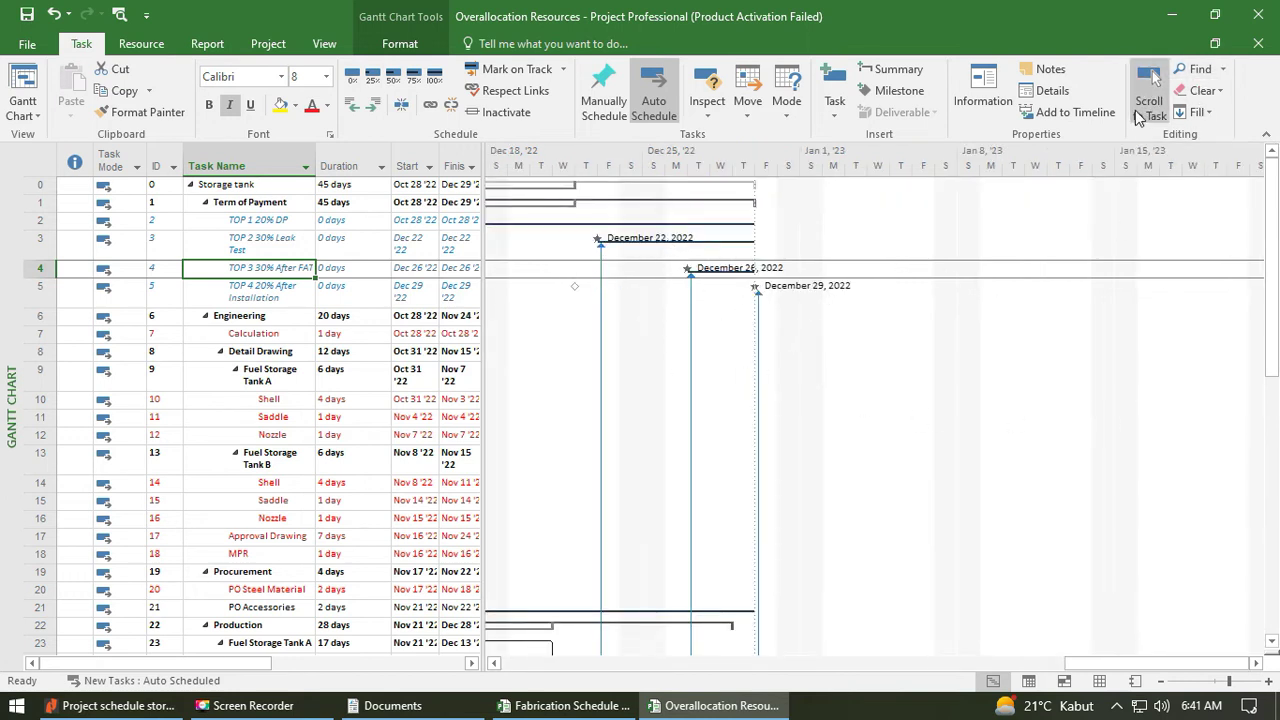
pyautogui.click(530, 662)
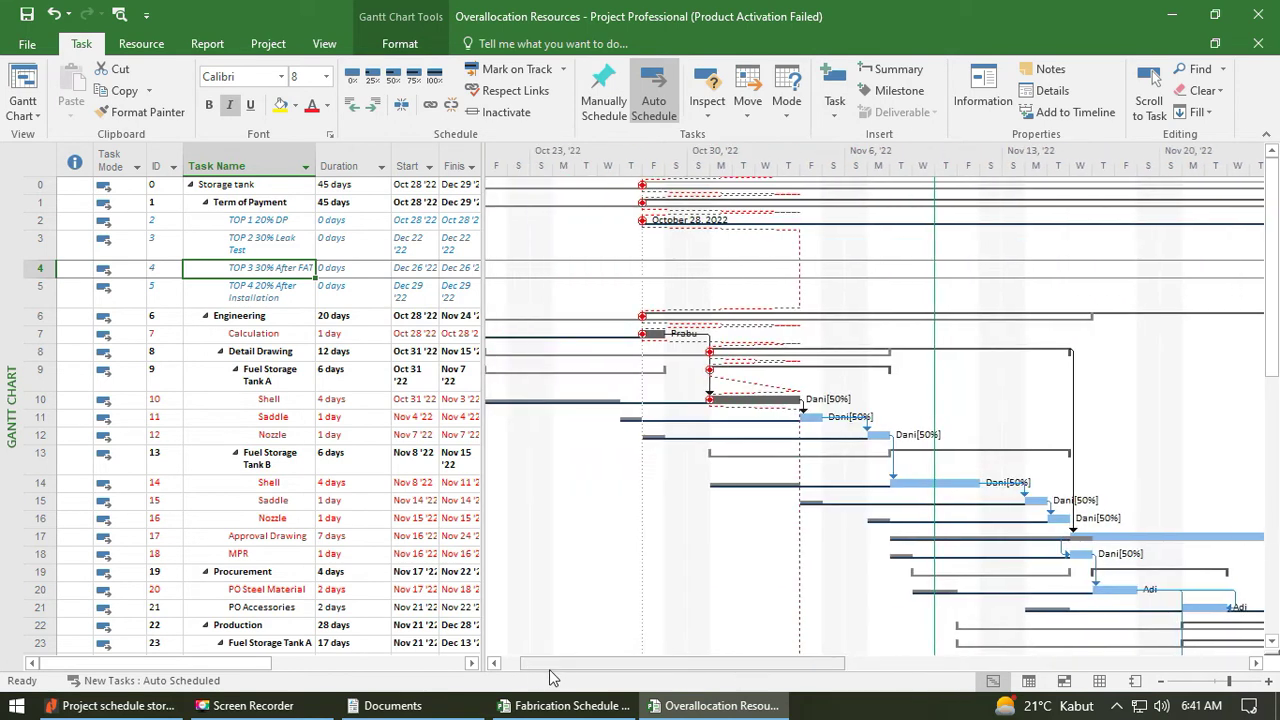
pyautogui.moveTo(550, 664); pyautogui.dragTo(530, 664)
# Apply the first scheduling style with light blue bars to the Gantt chart.
pyautogui.click(399, 43)
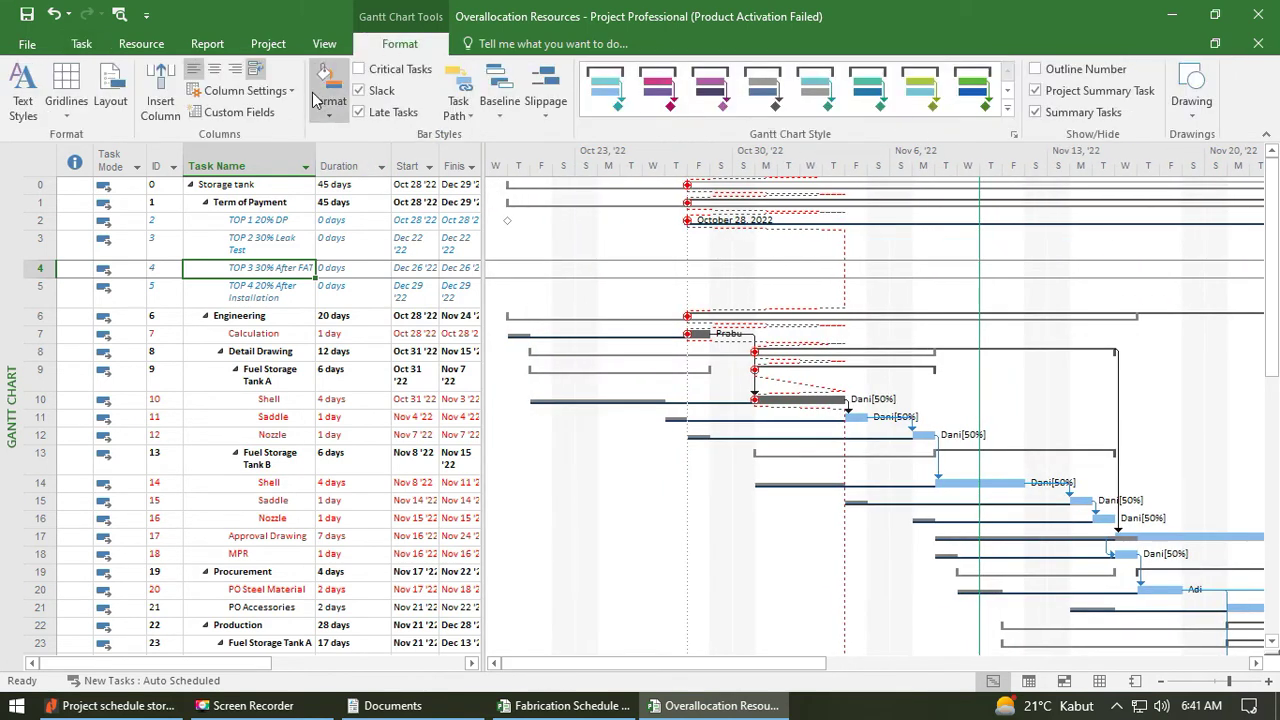
pyautogui.click(318, 100)
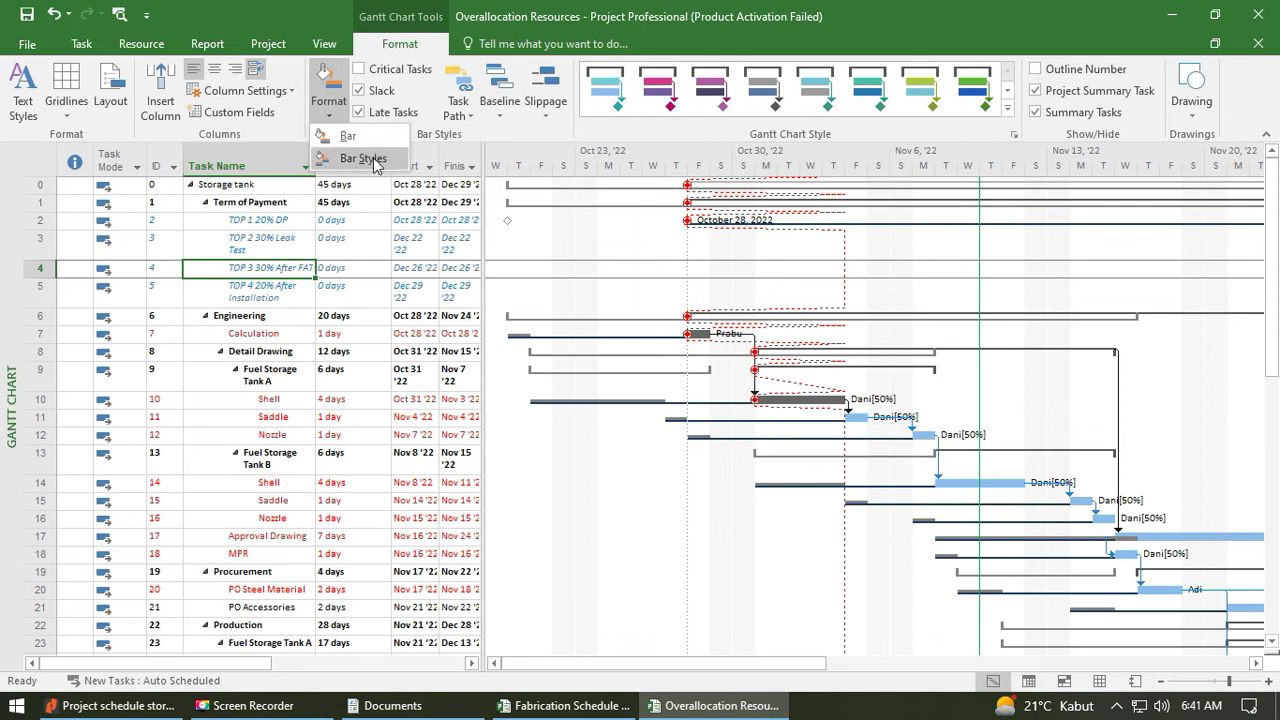
pyautogui.click(1008, 108)
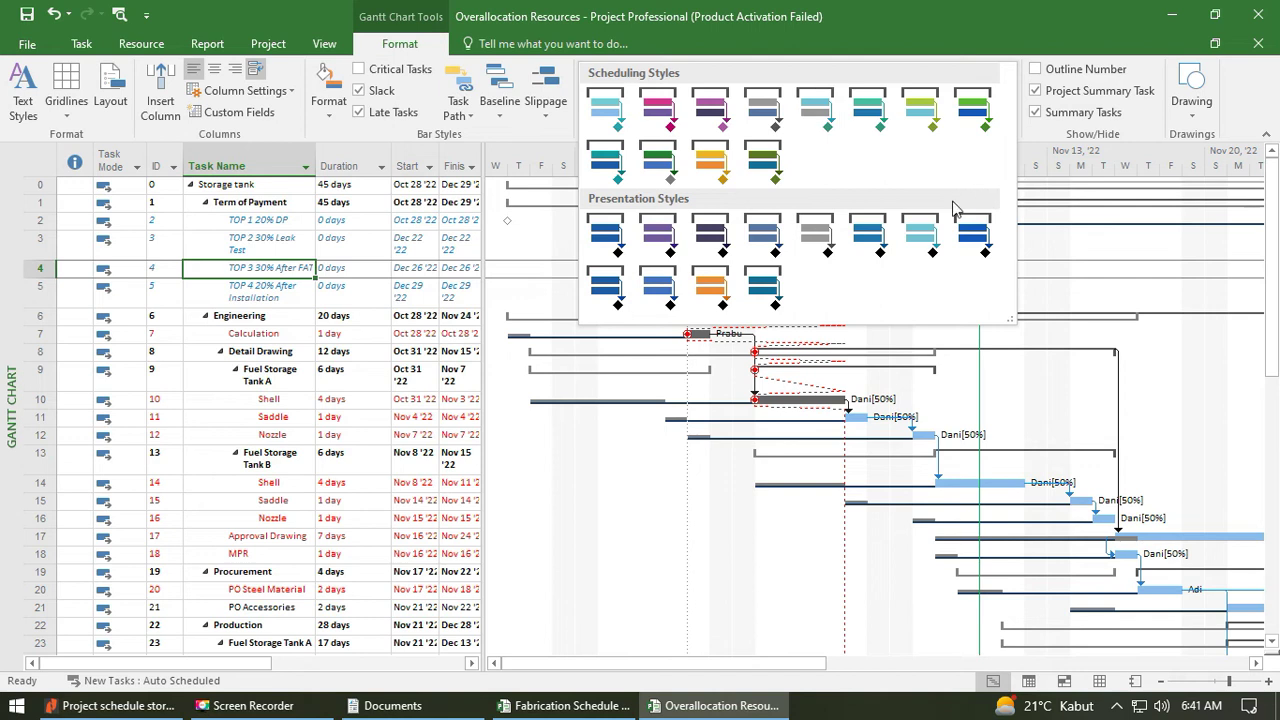
pyautogui.click(621, 129)
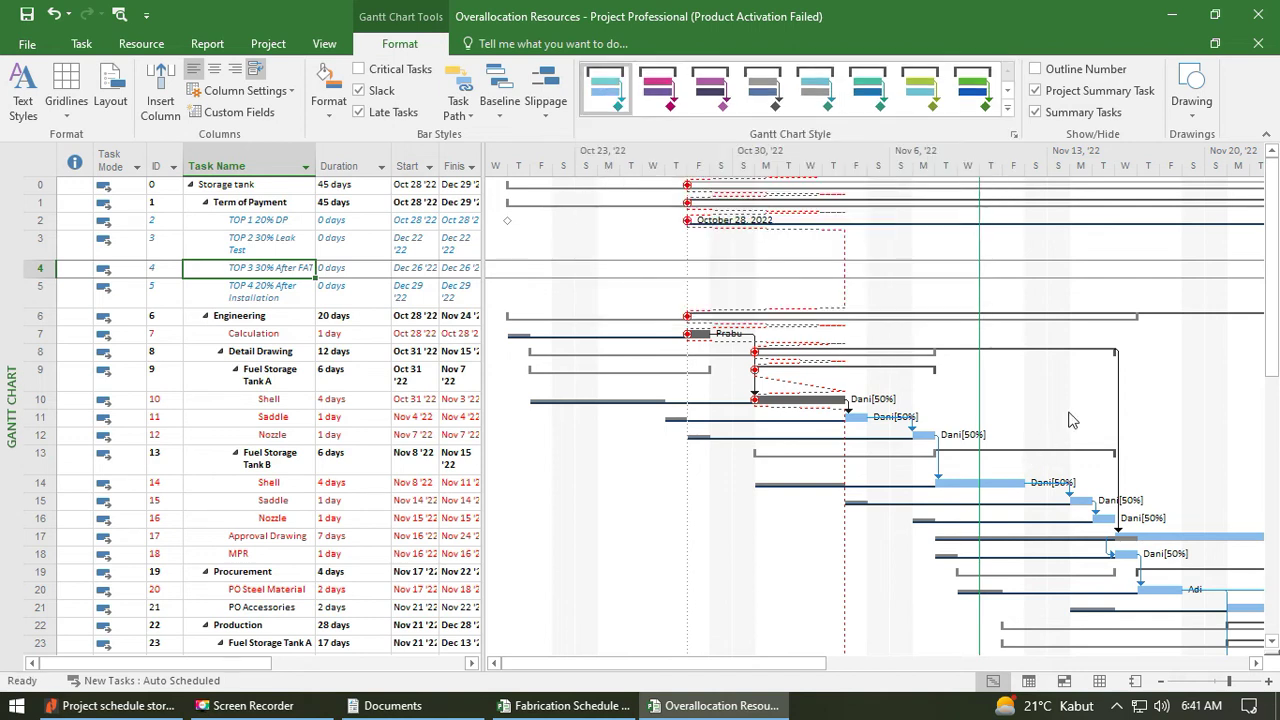
# Try the pink-and-purple and the lime-and-light-blue scheduling styles on the Gantt chart.
pyautogui.moveTo(771, 663); pyautogui.dragTo(928, 662)
pyautogui.click(658, 88)
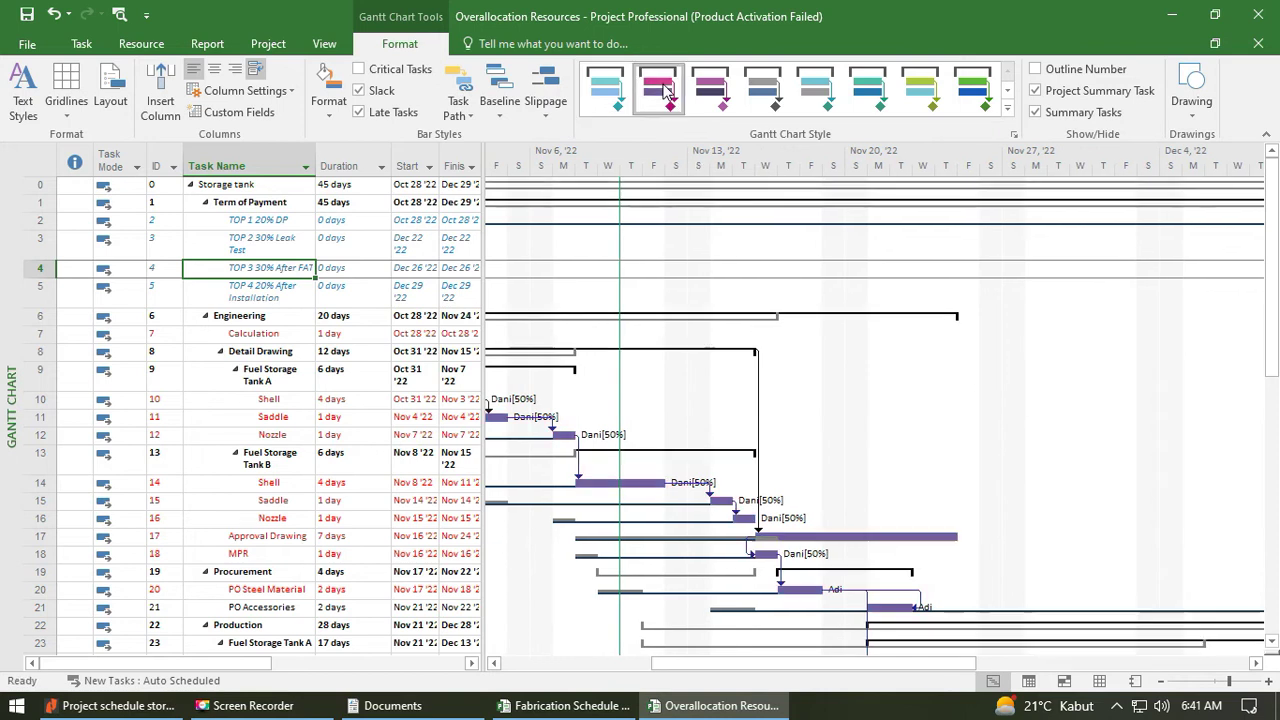
pyautogui.scroll(-5, 900, 415)
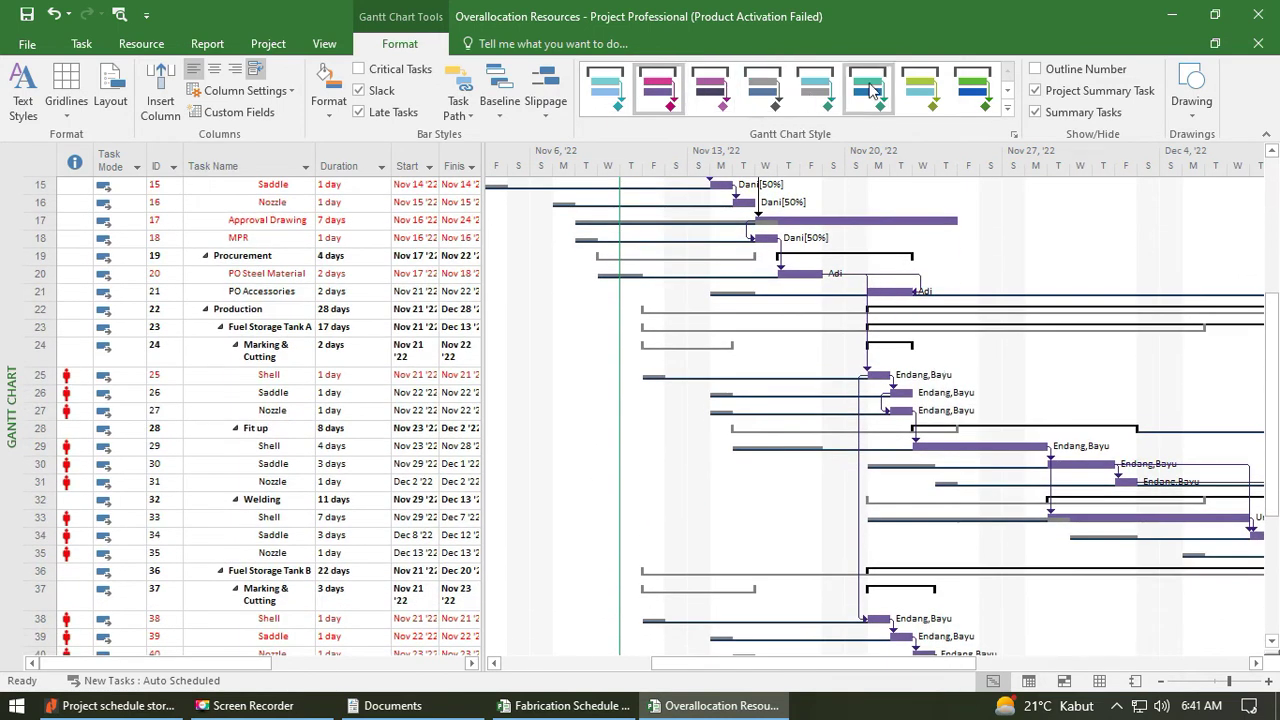
pyautogui.click(920, 100)
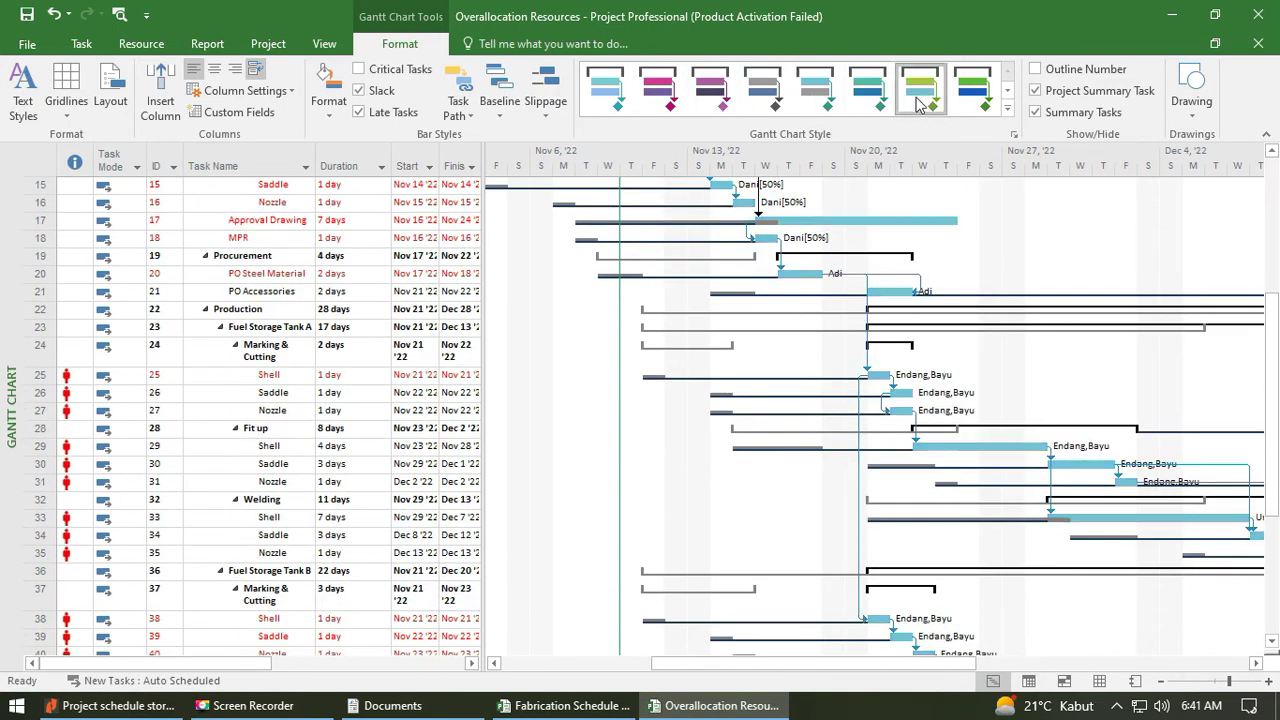
# Apply the green-and-blue scheduling style to the Gantt chart and check the bars down to the Installation task.
pyautogui.click(972, 90)
pyautogui.scroll(1, 966, 651)
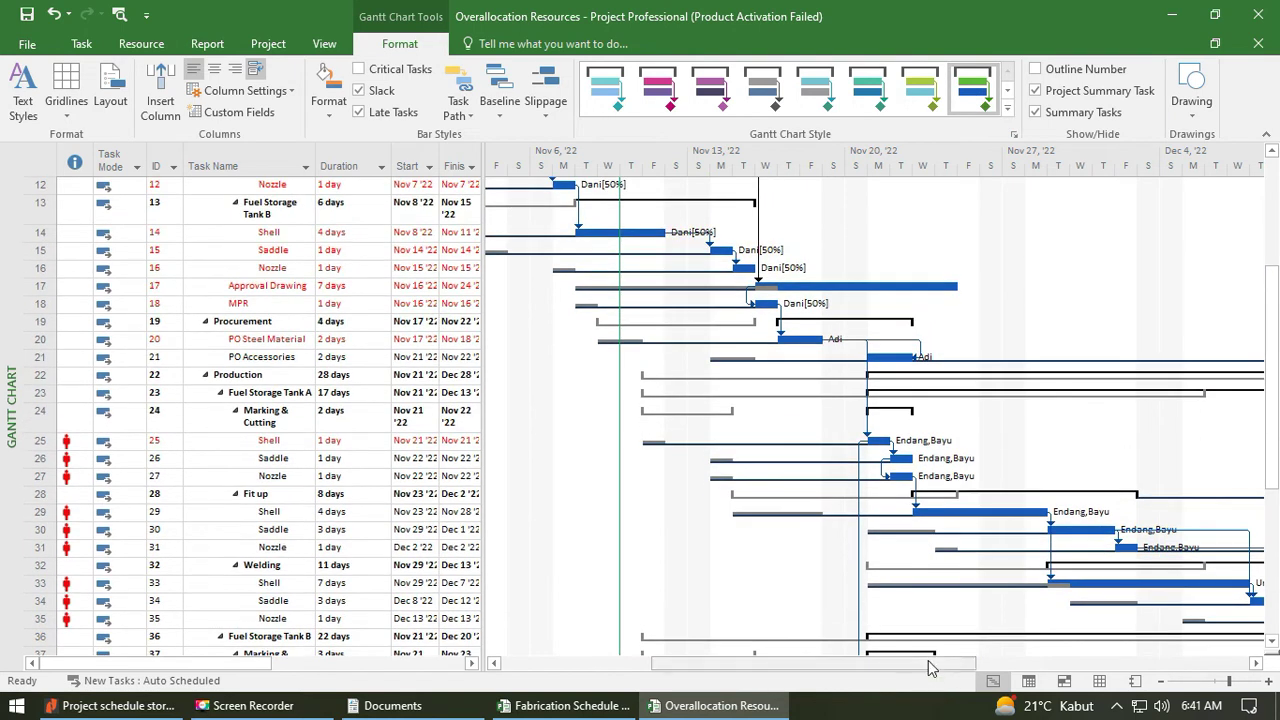
pyautogui.hscroll(3, 966, 651)
pyautogui.scroll(-9, 1050, 553)
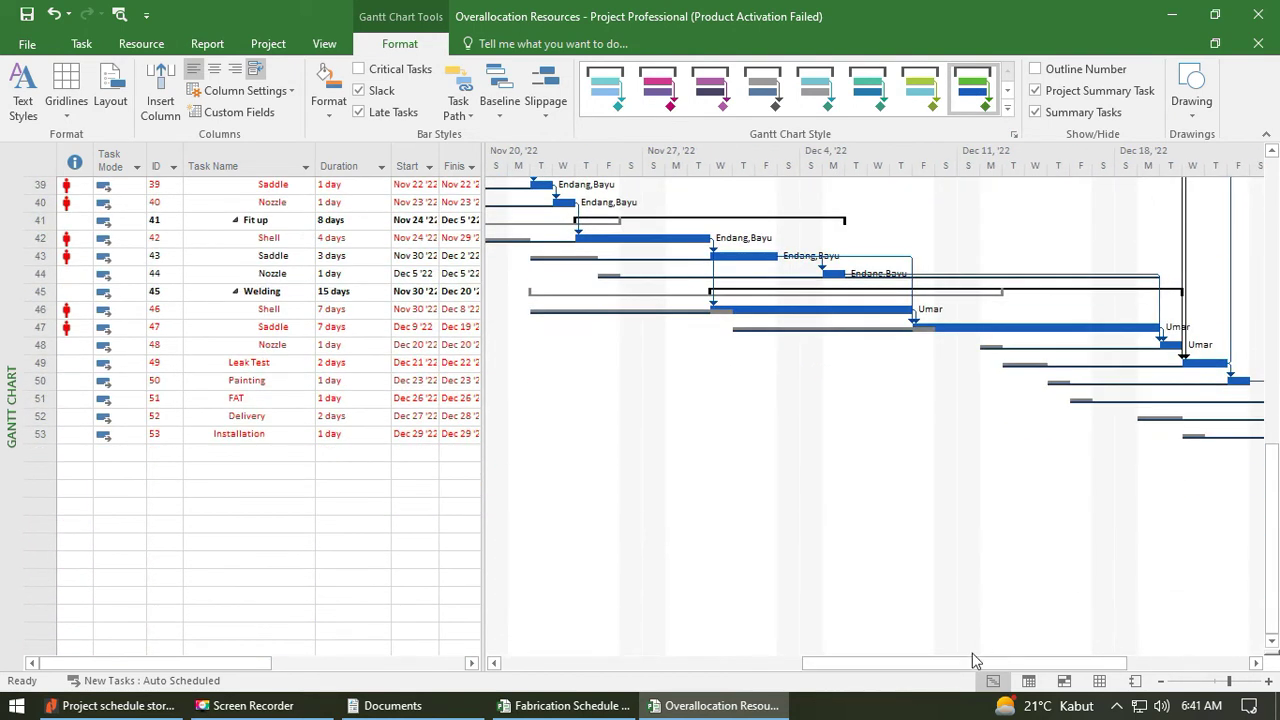
pyautogui.moveTo(975, 660); pyautogui.dragTo(864, 643)
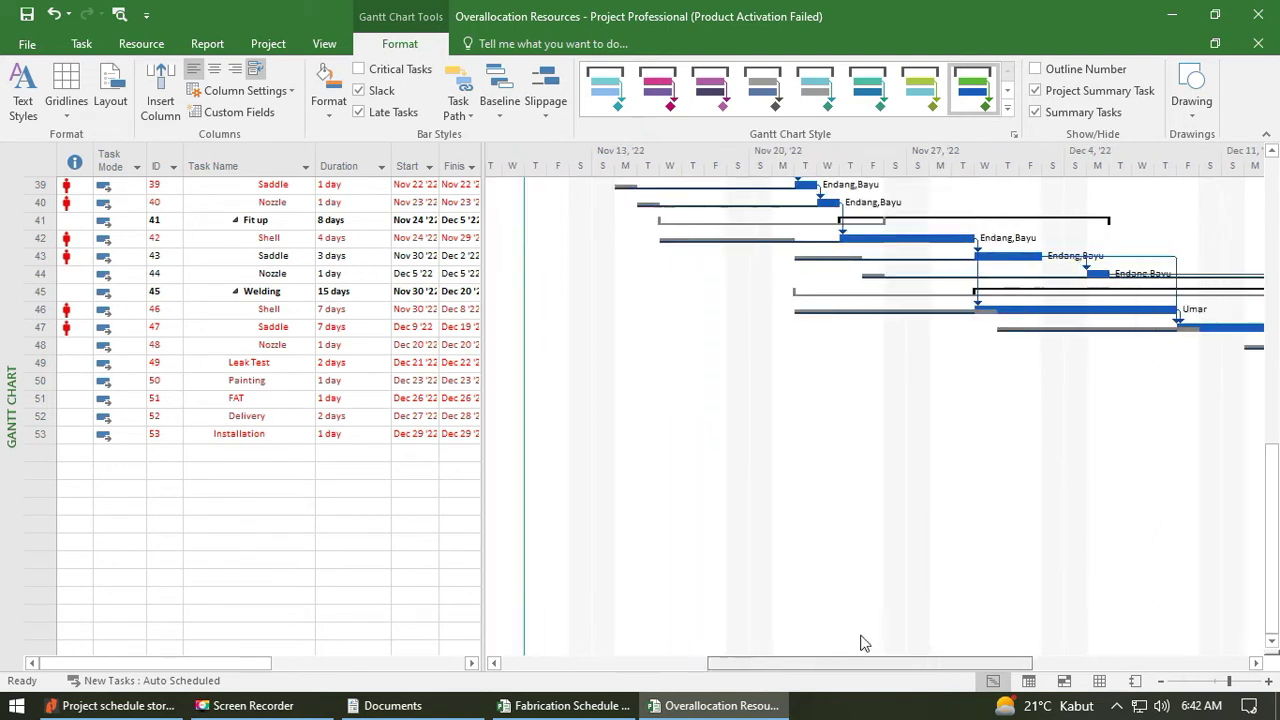
# Apply the second-row scheduling style with green and blue bars, check the chart down to Installation, and return to the project's start.
pyautogui.scroll(10, 864, 643)
pyautogui.click(1007, 107)
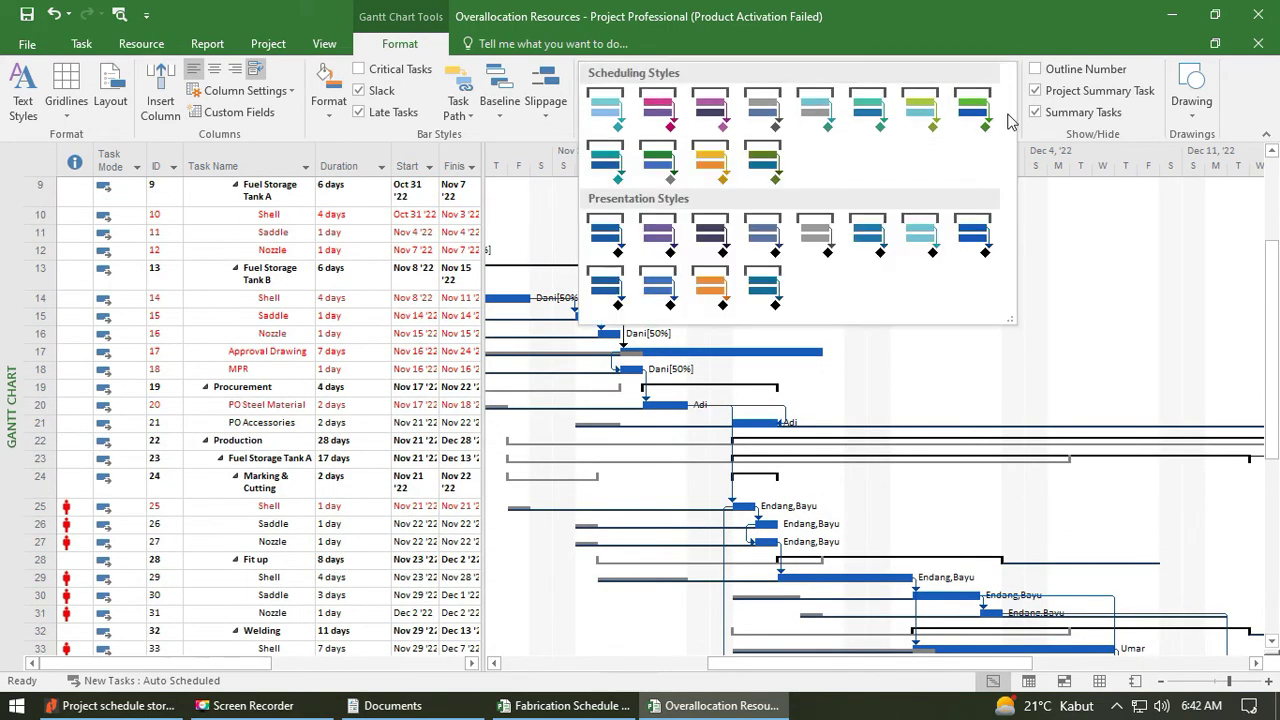
pyautogui.click(658, 160)
pyautogui.scroll(-7, 960, 340)
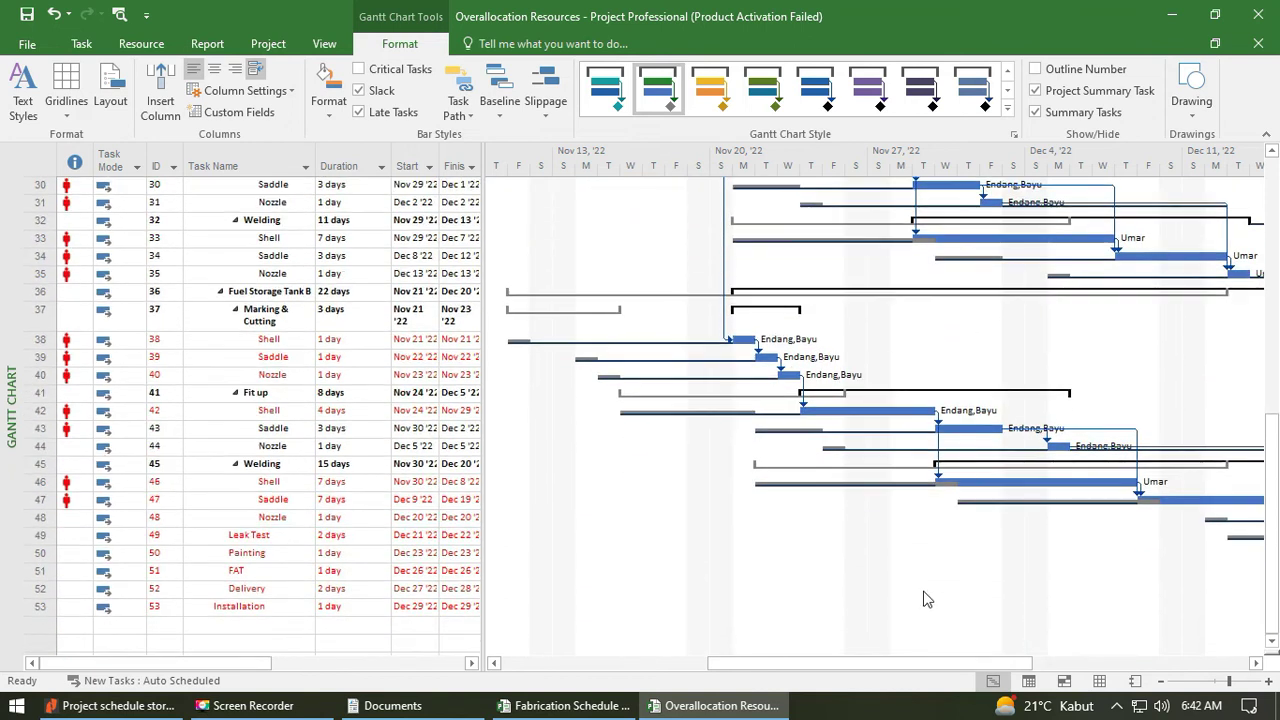
pyautogui.scroll(10, 924, 598)
pyautogui.moveTo(800, 668); pyautogui.dragTo(592, 668)
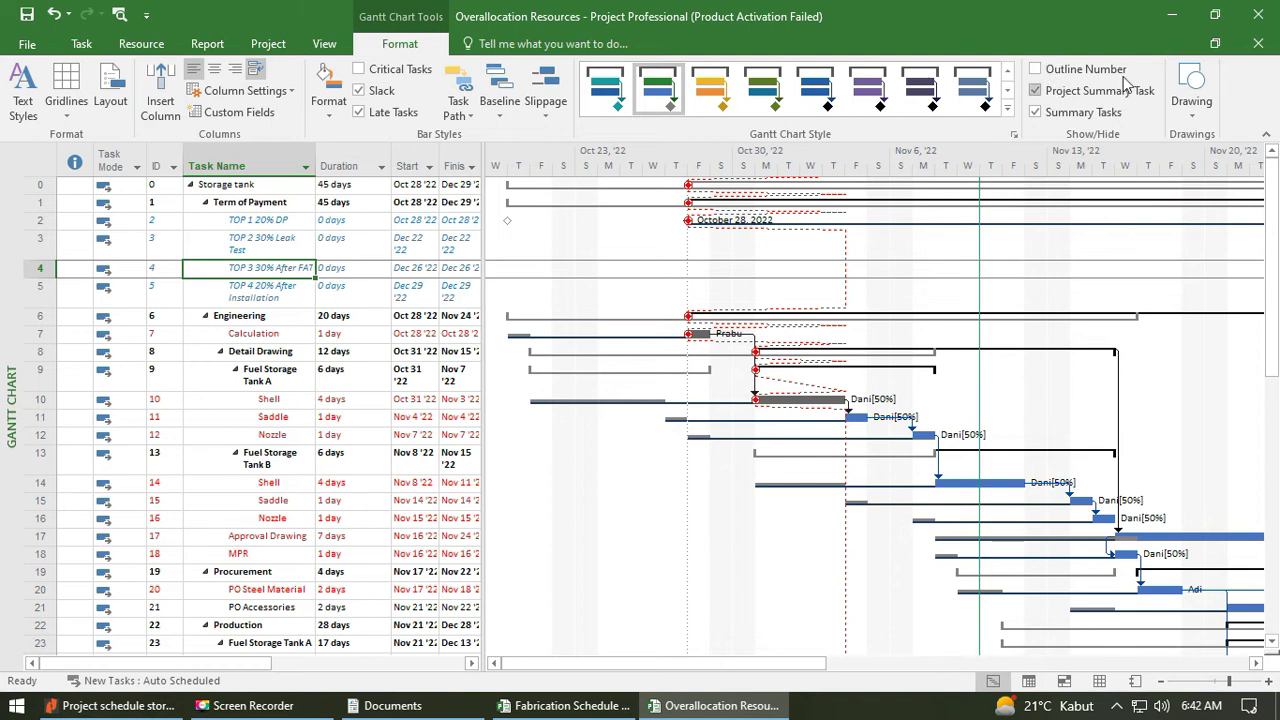
# Show outline numbers in the task names and widen the Task Name and Finish columns until their contents fit.
pyautogui.click(1046, 69)
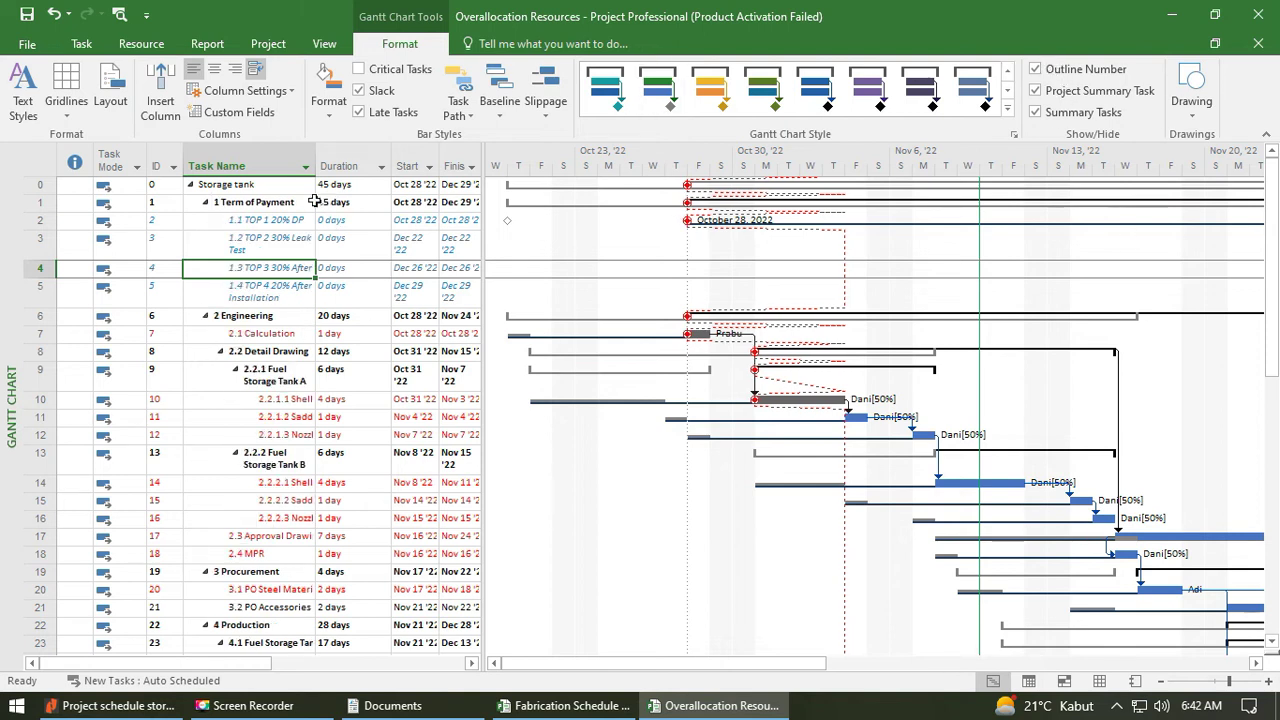
pyautogui.moveTo(315, 165); pyautogui.dragTo(377, 165)
pyautogui.moveTo(484, 222); pyautogui.dragTo(762, 266)
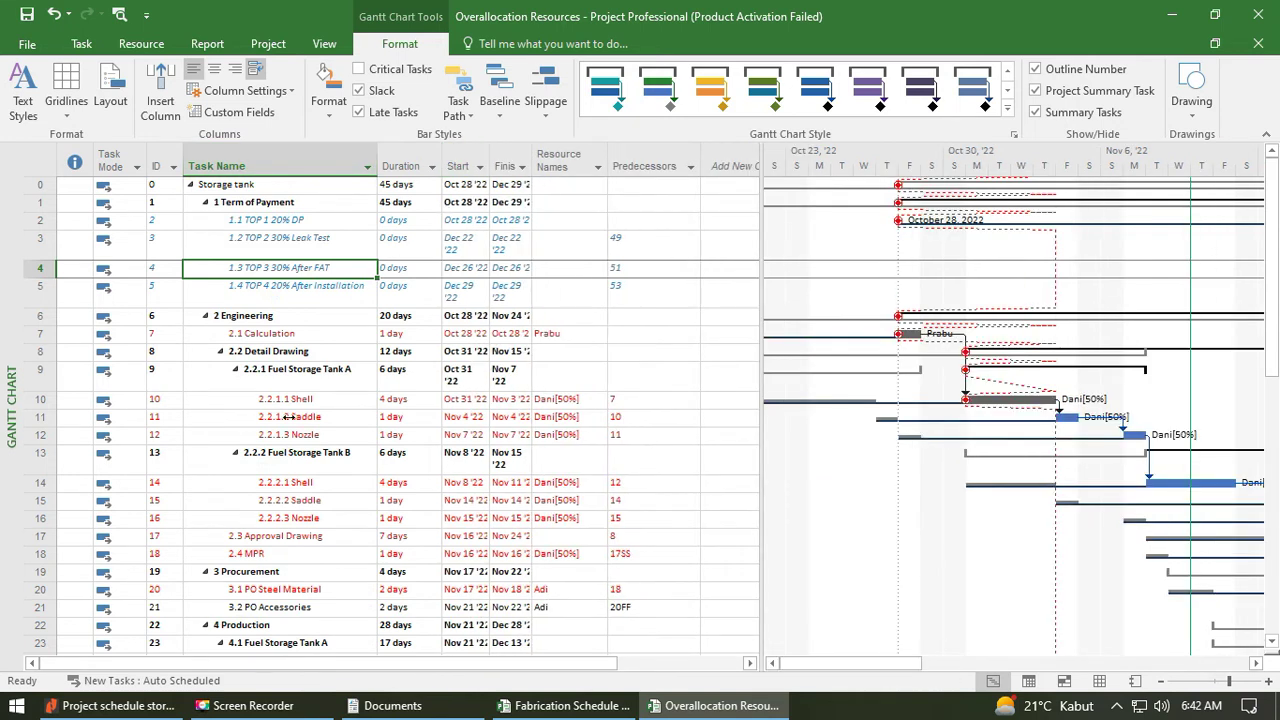
pyautogui.moveTo(490, 165); pyautogui.dragTo(558, 165)
pyautogui.moveTo(764, 235); pyautogui.dragTo(567, 285)
pyautogui.scroll(-9, 308, 481)
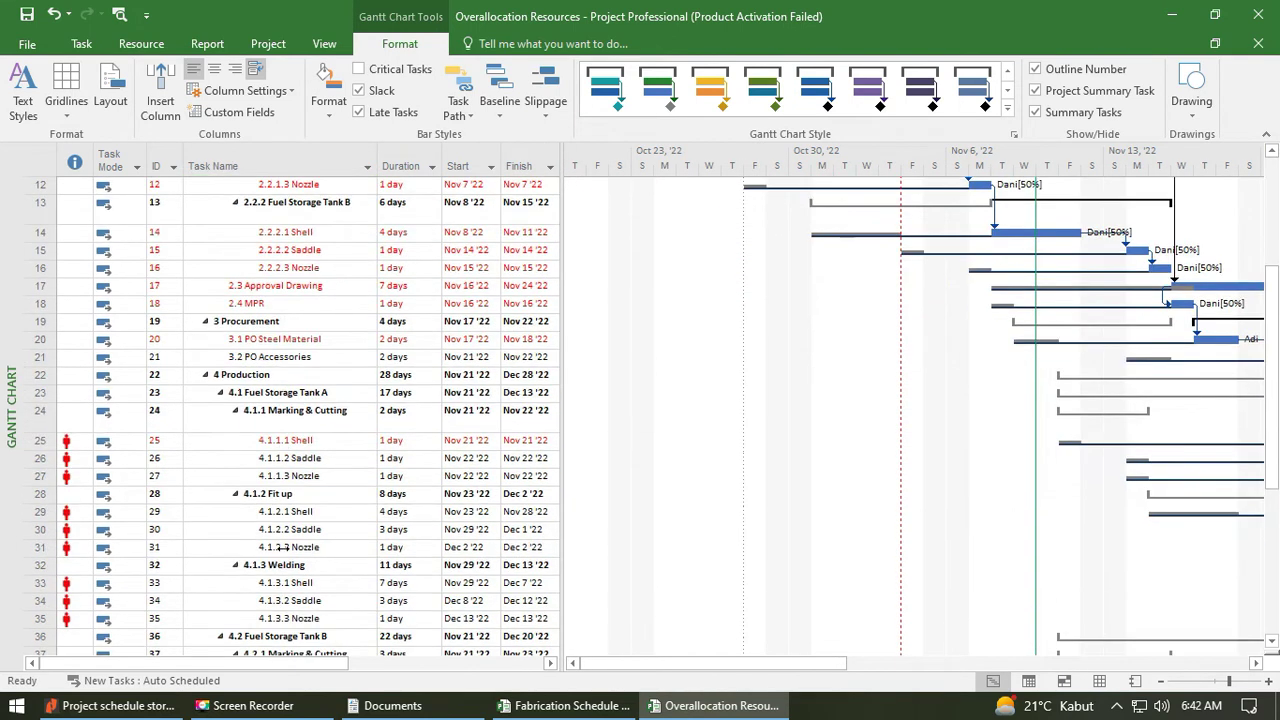
# Turn the outline numbers off to compare the task names, and turn them back on.
pyautogui.click(1035, 69)
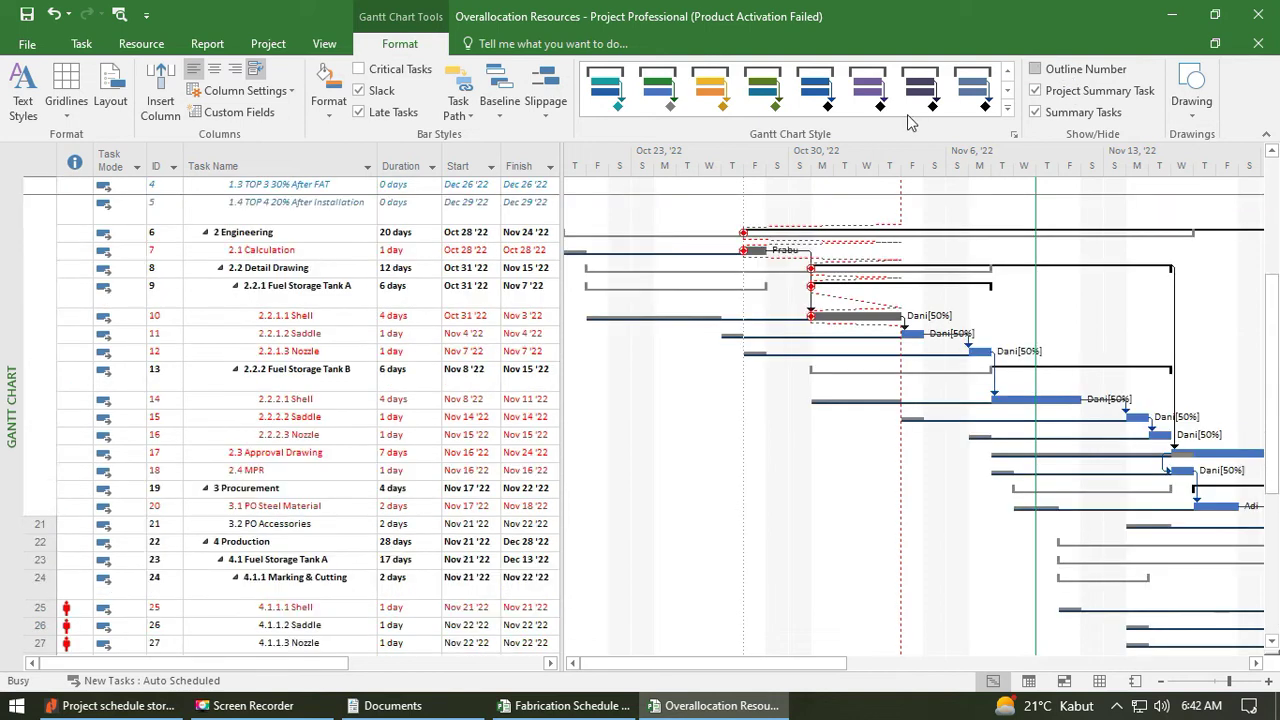
pyautogui.scroll(2, 351, 343)
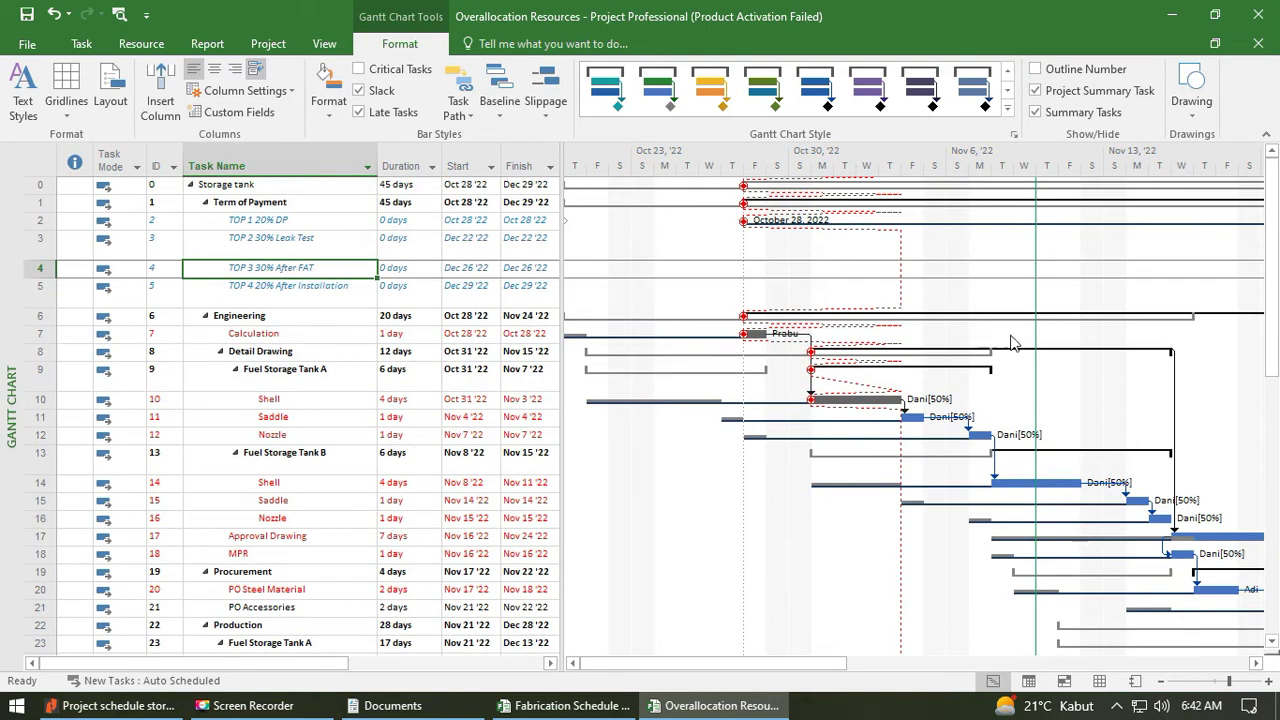
pyautogui.click(1035, 69)
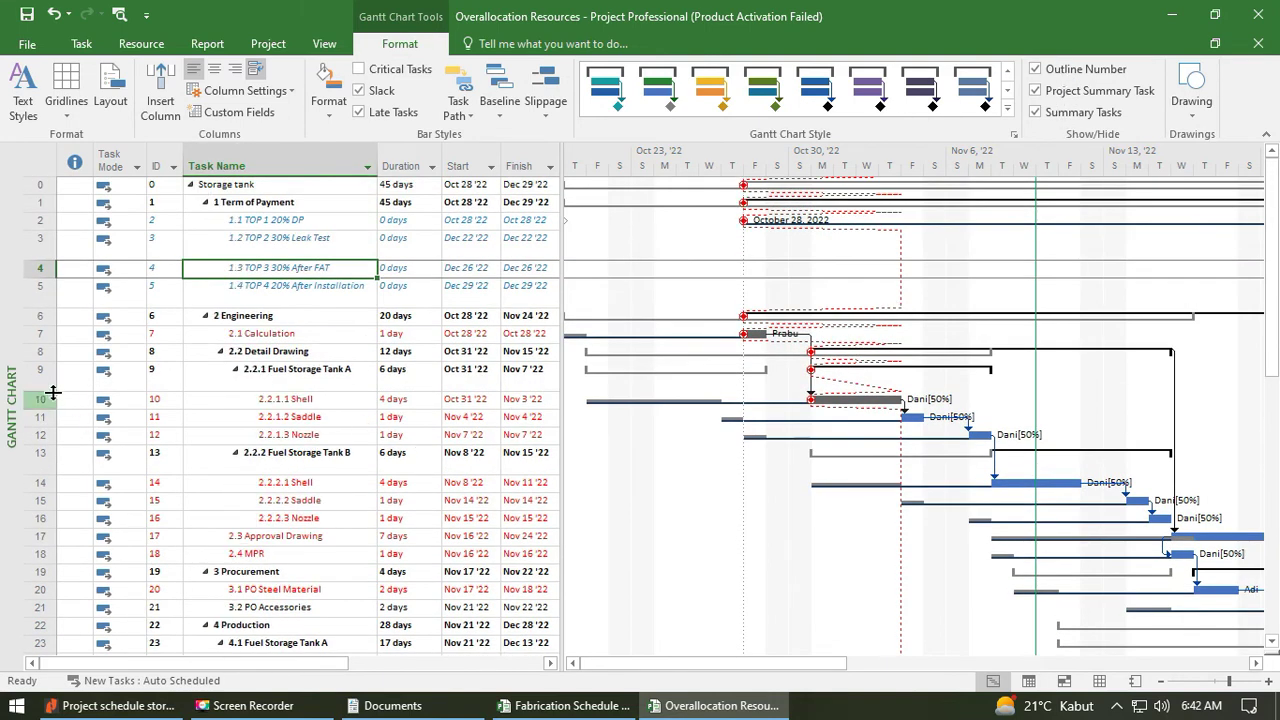
# Reduce the row heights of tasks 3, 5, 9 and 13 to a single line, keeping the 2.2.2 Fuel Storage Tank B subtasks expanded.
pyautogui.moveTo(35, 391); pyautogui.dragTo(35, 379)
pyautogui.moveTo(35, 307); pyautogui.dragTo(35, 252)
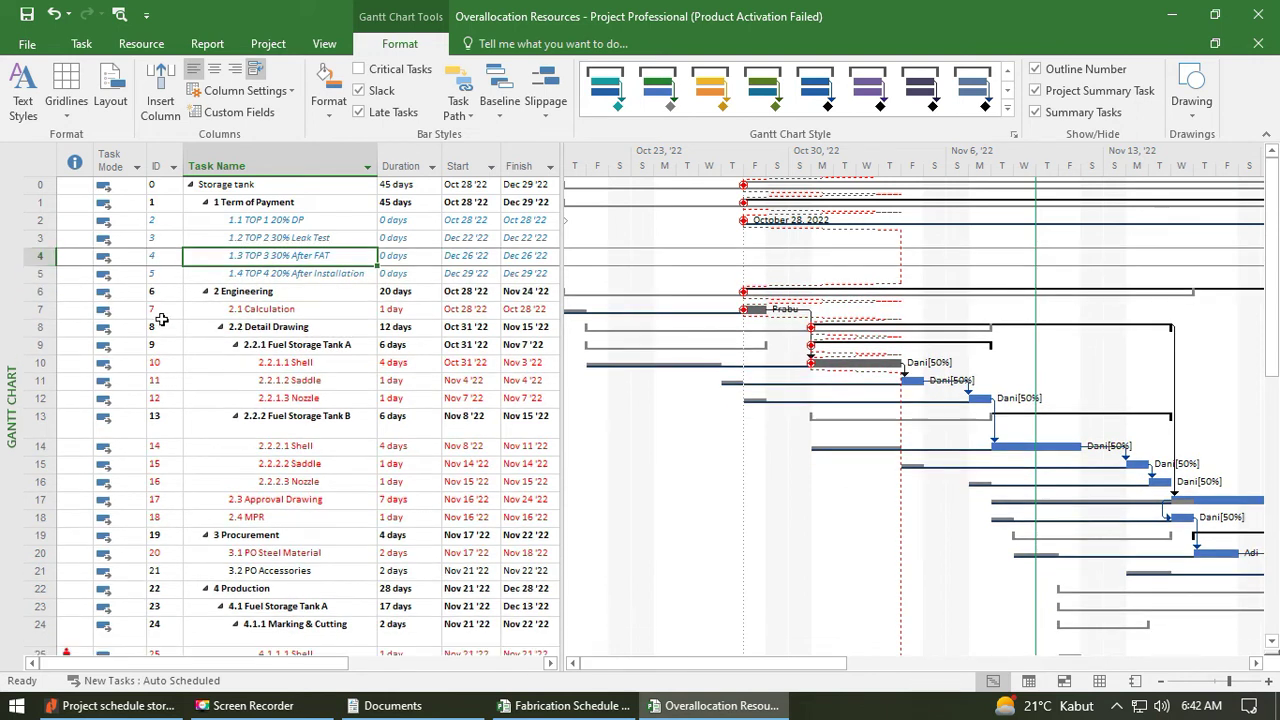
pyautogui.click(36, 435)
pyautogui.moveTo(36, 435); pyautogui.dragTo(36, 428)
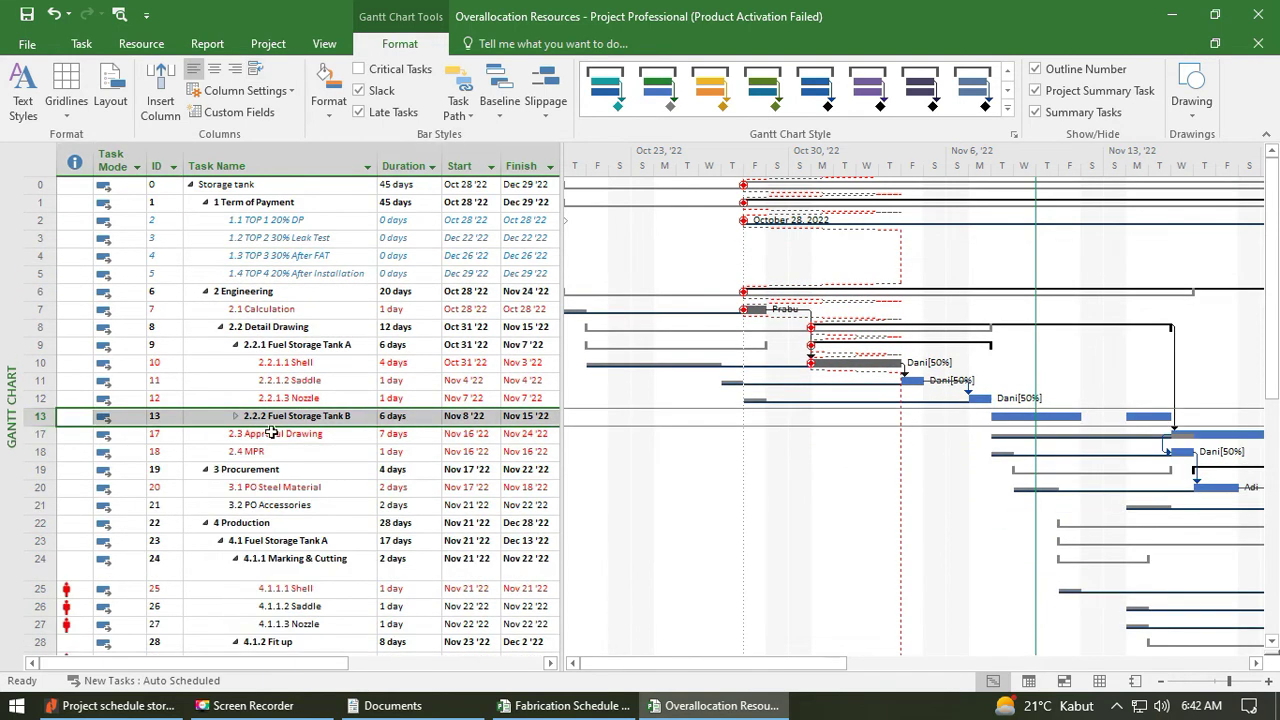
pyautogui.click(236, 417)
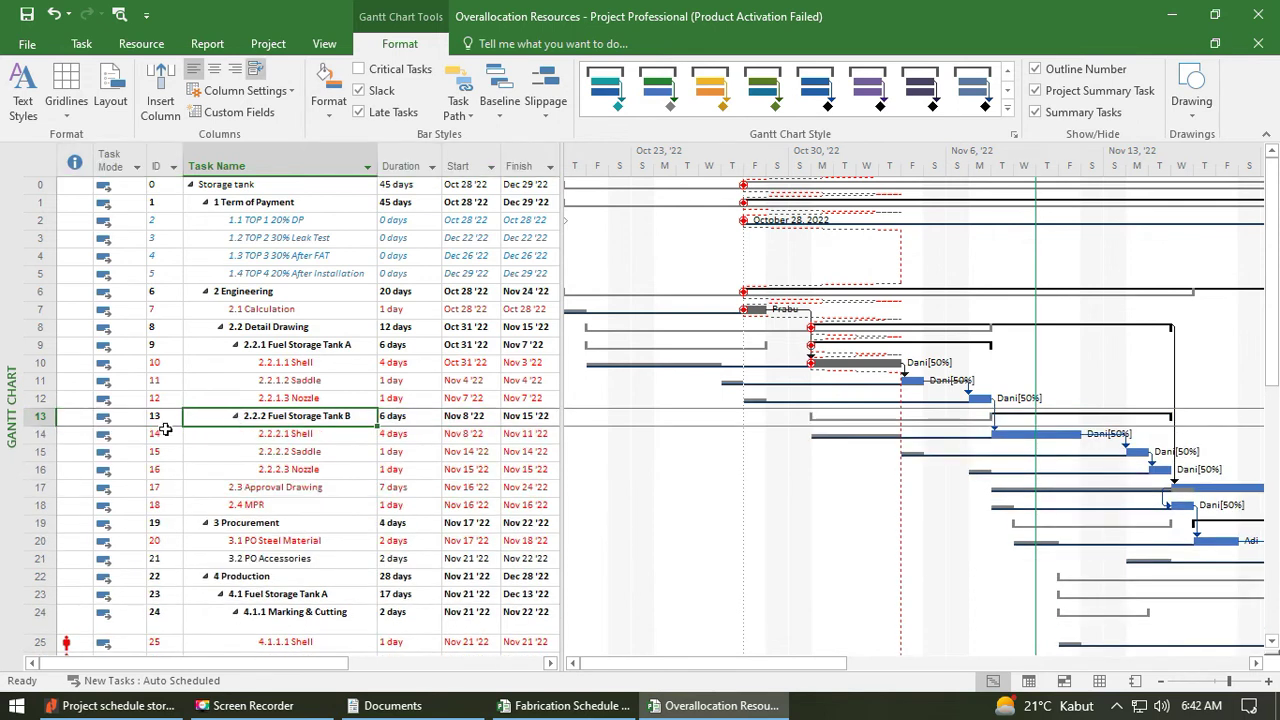
# Reduce both Marking & Cutting rows, tasks 24 and 37, to single-line height and return to the top of the task list.
pyautogui.click(268, 527)
pyautogui.scroll(-4, 268, 527)
pyautogui.scroll(-2, 155, 480)
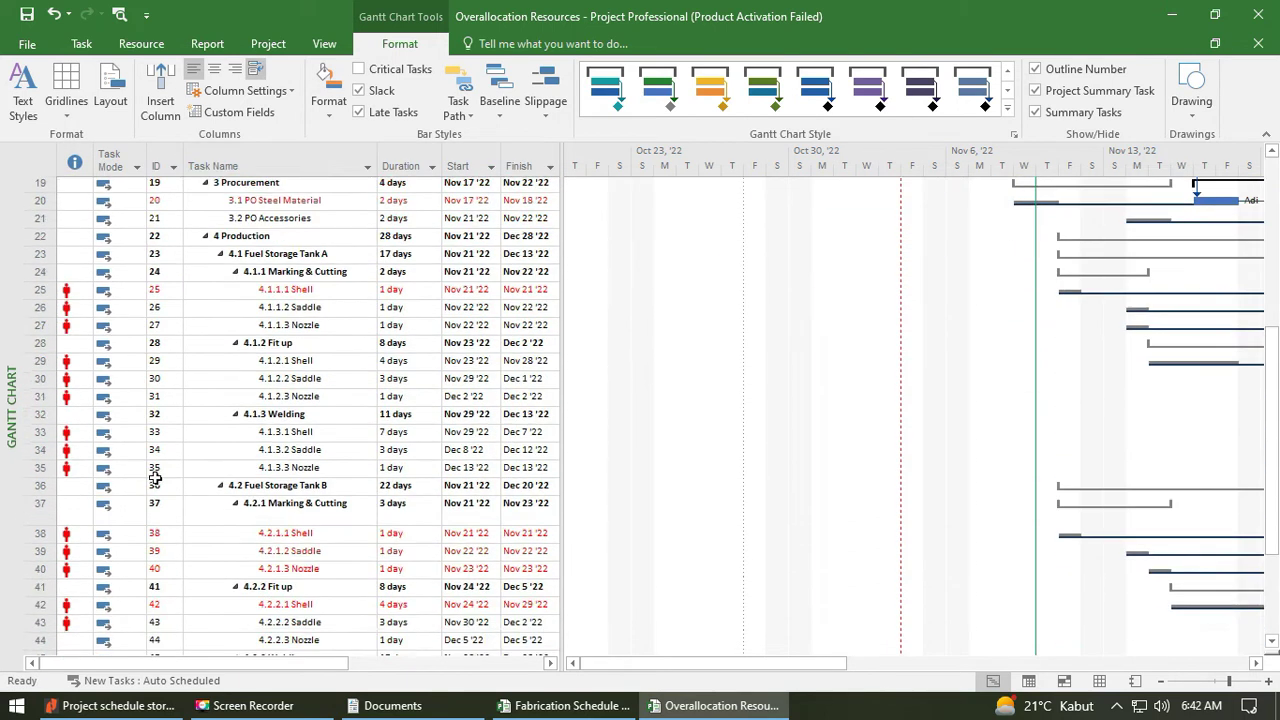
pyautogui.scroll(-4, 155, 480)
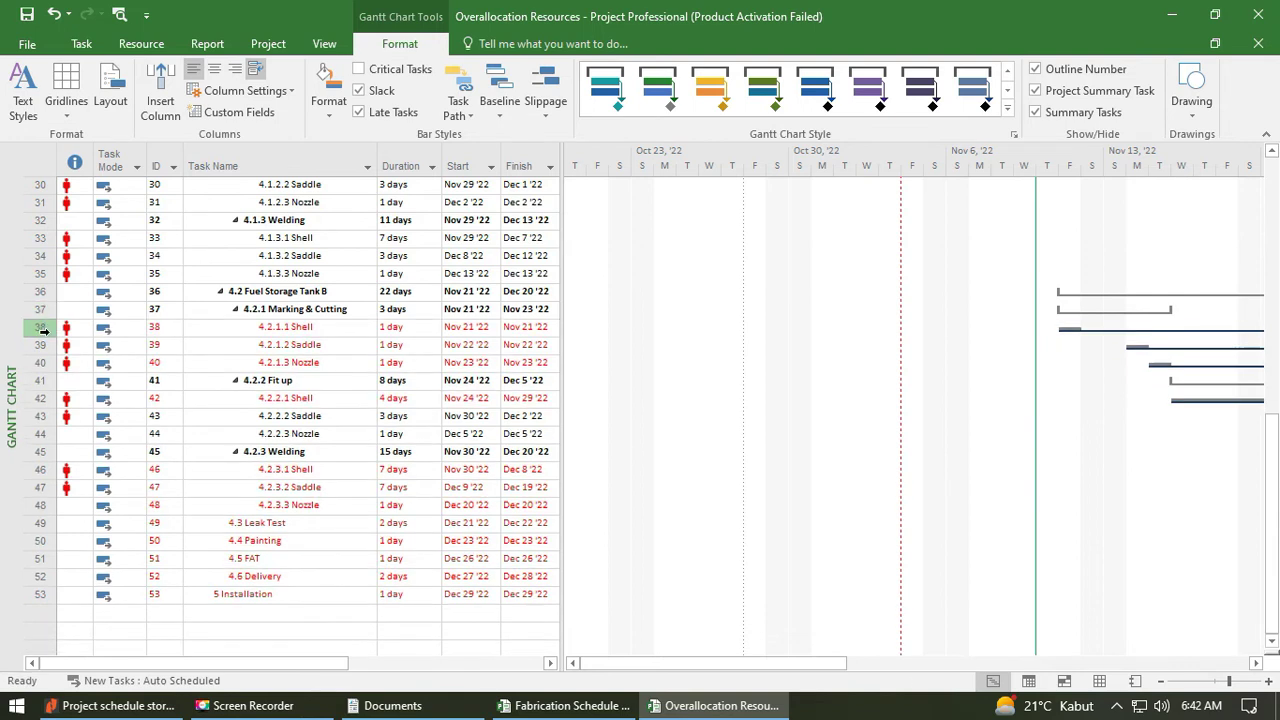
pyautogui.scroll(-4, 194, 469)
pyautogui.scroll(15, 343, 451)
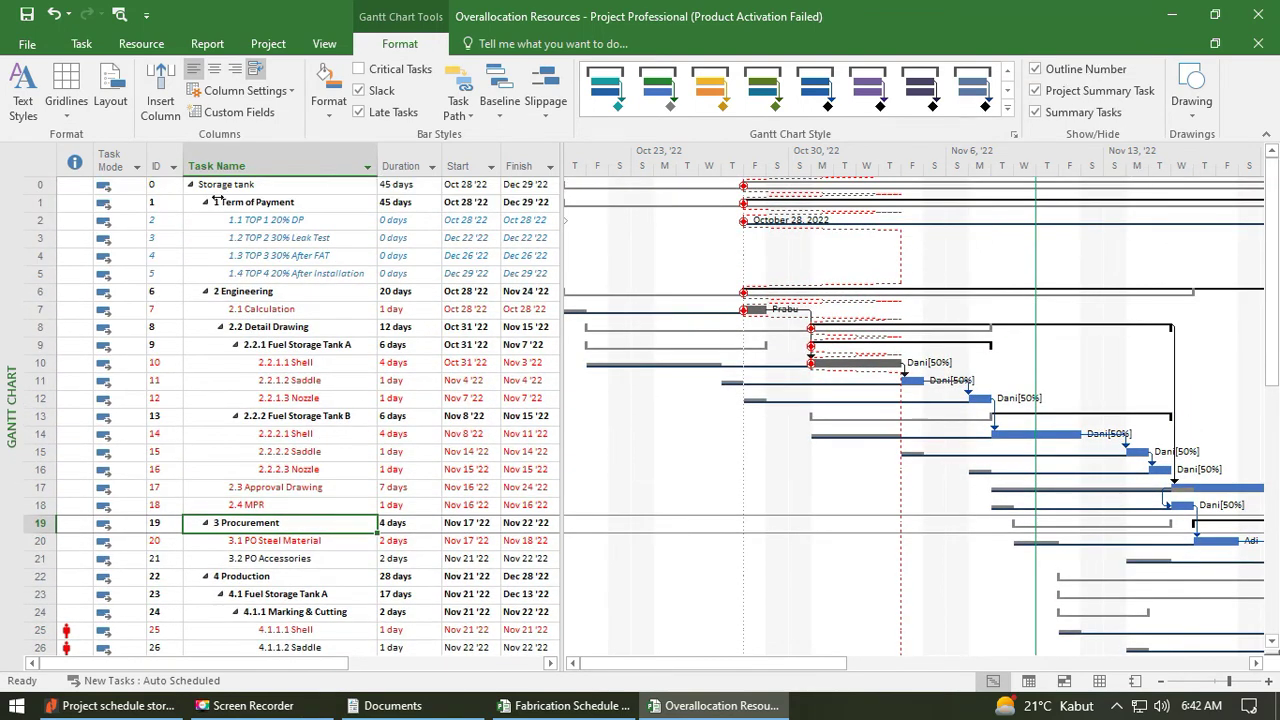
# Hide the Storage tank project summary task and show it again.
pyautogui.click(213, 184)
pyautogui.click(1050, 92)
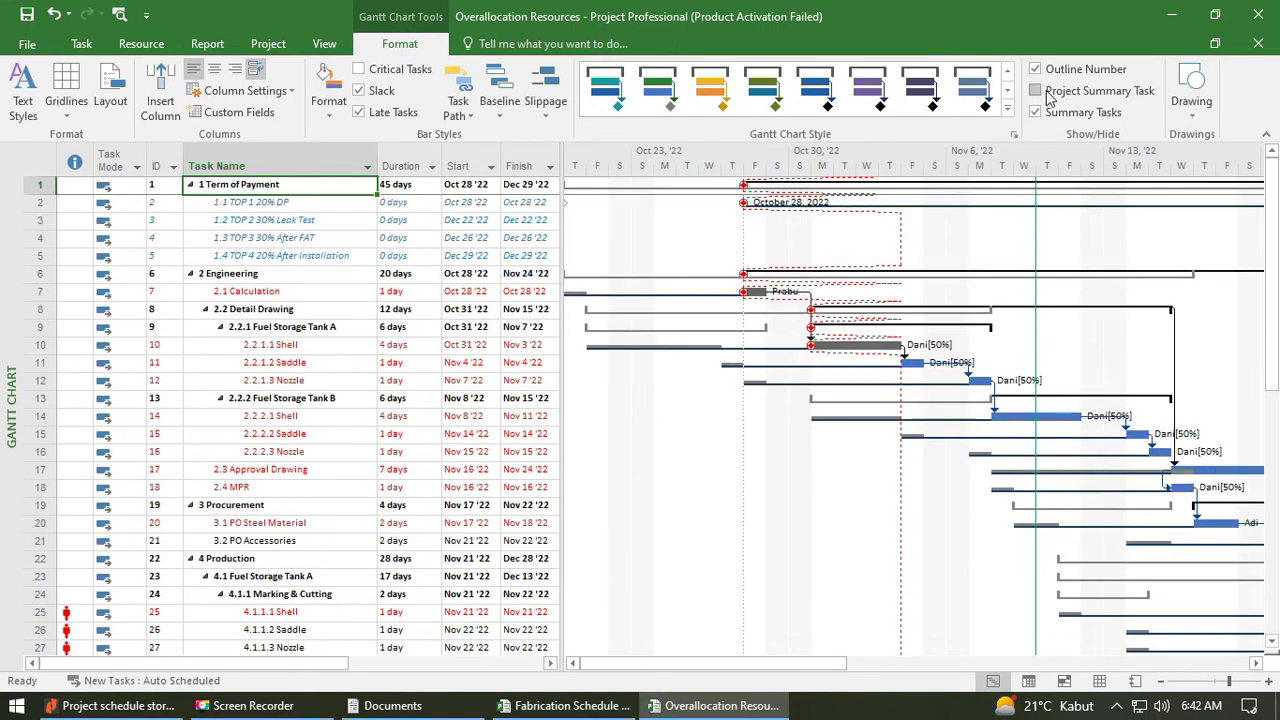
pyautogui.click(1050, 93)
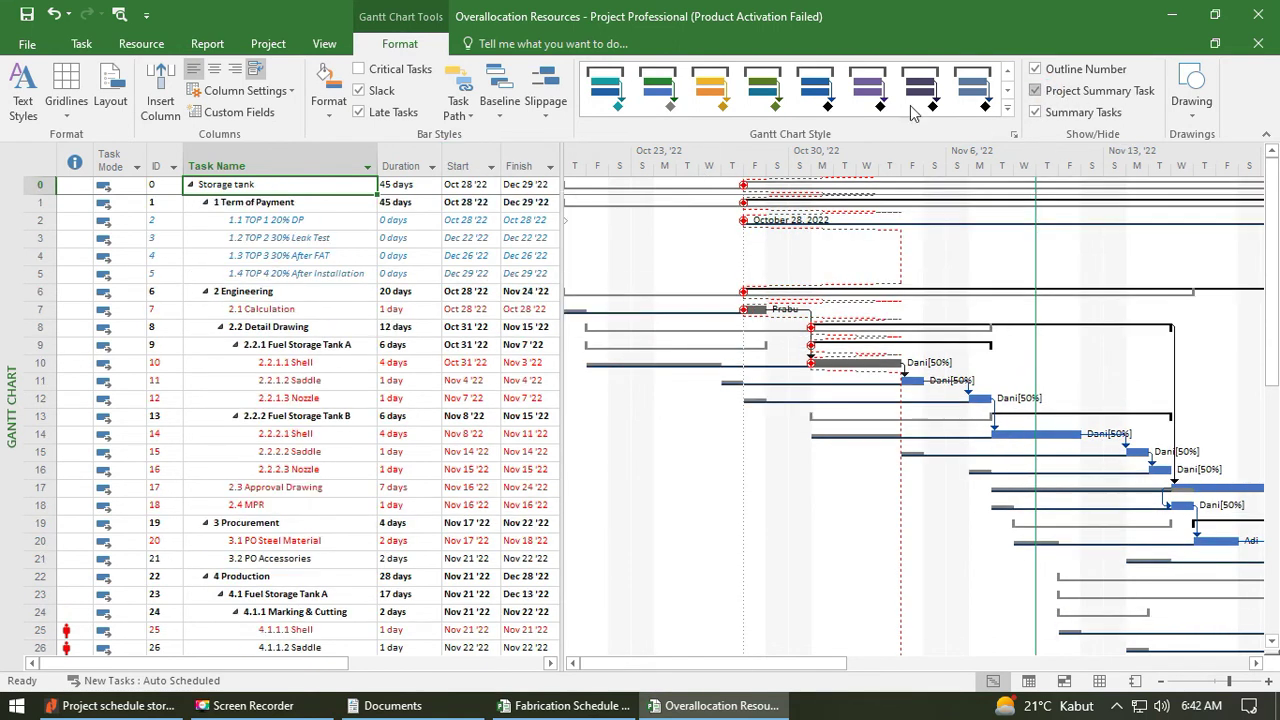
# Hide summary tasks such as Term of Payment and Engineering, review the remaining subtasks, and show the summary tasks again.
pyautogui.click(220, 204)
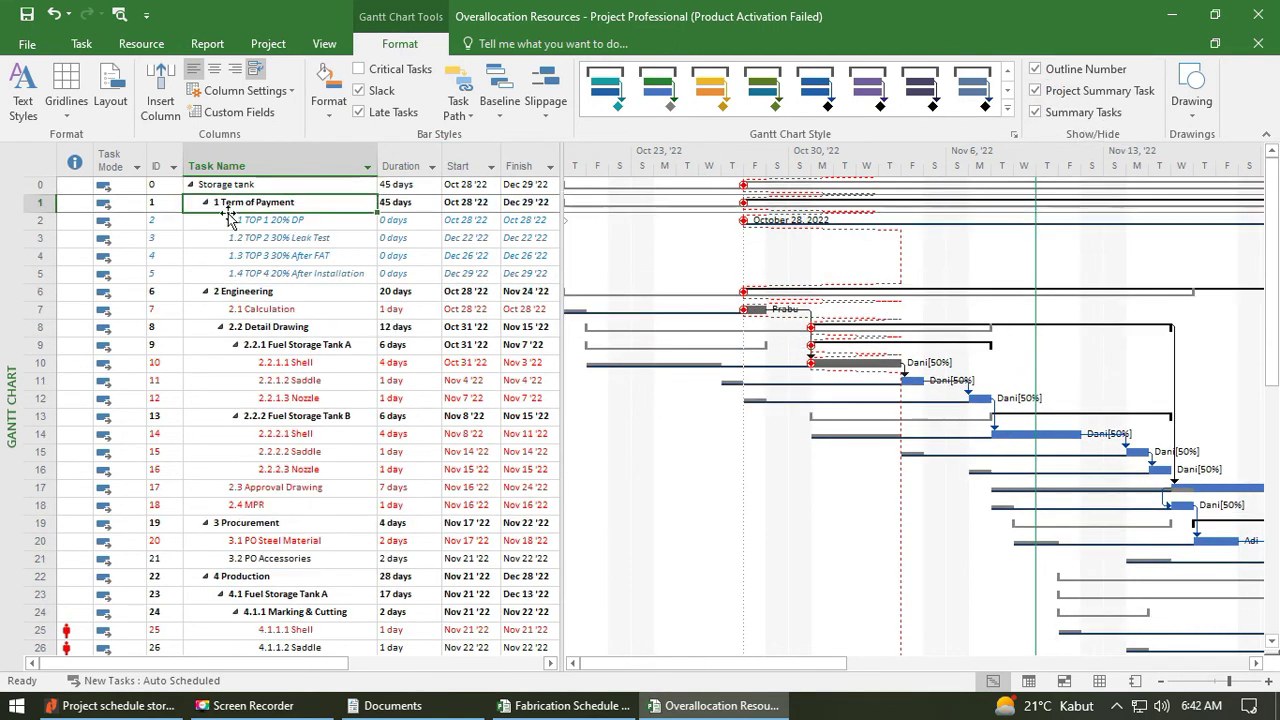
pyautogui.click(240, 291)
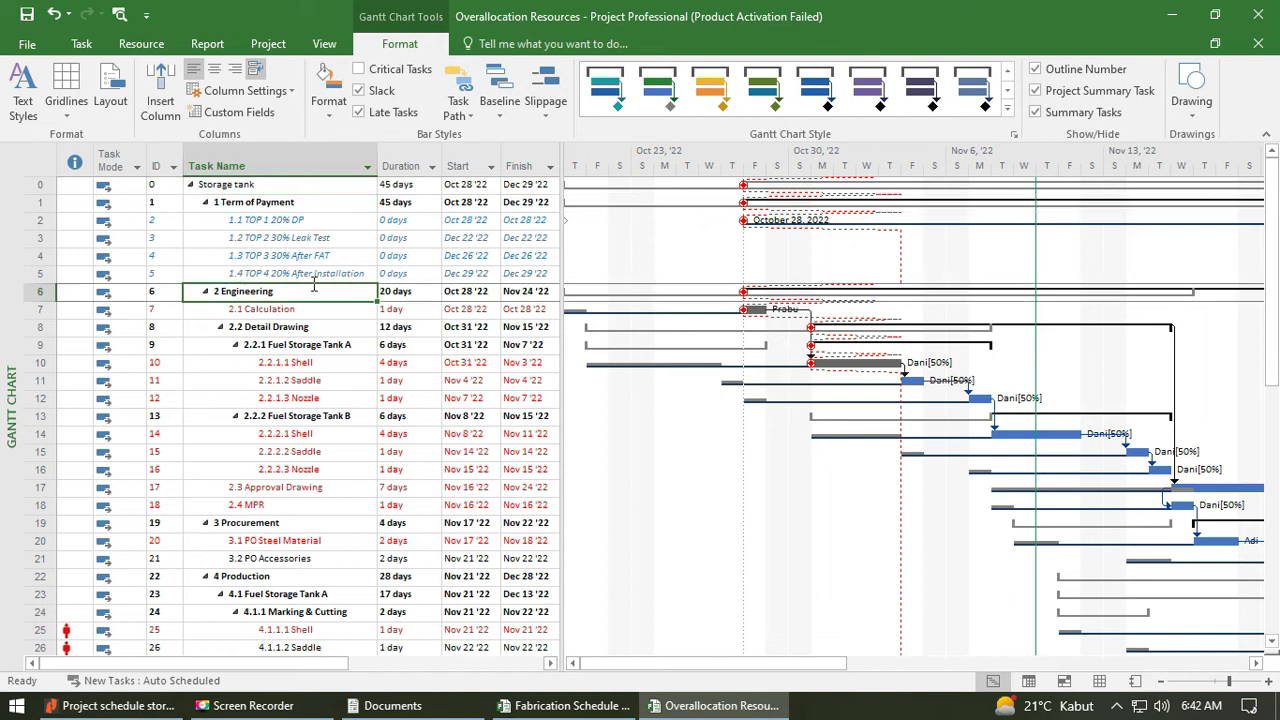
pyautogui.click(1036, 112)
pyautogui.click(280, 170)
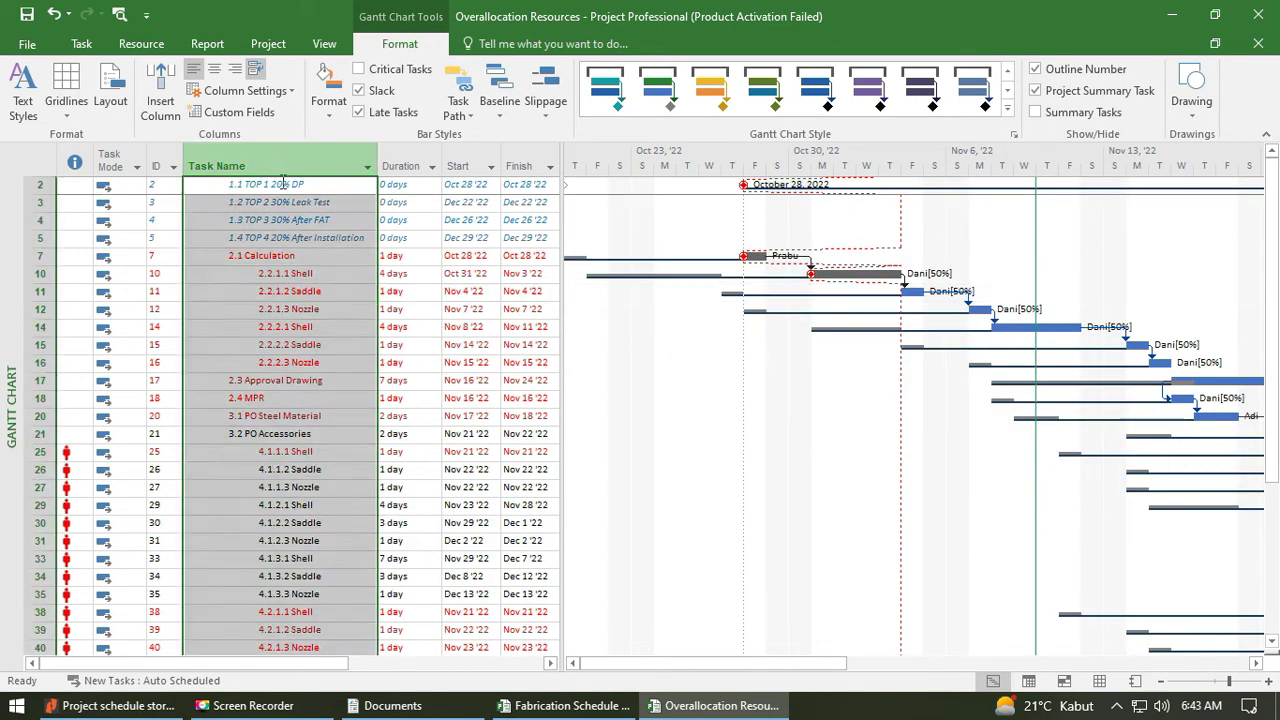
pyautogui.click(270, 207)
pyautogui.click(280, 189)
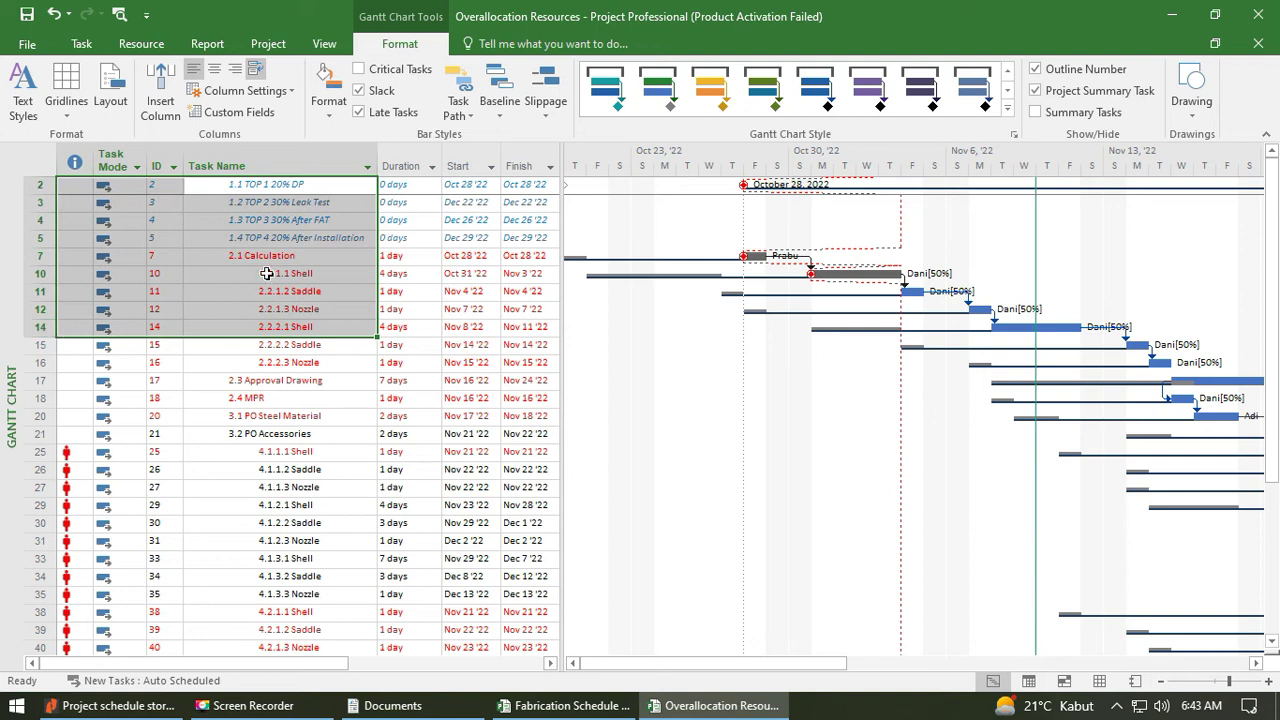
pyautogui.click(325, 221)
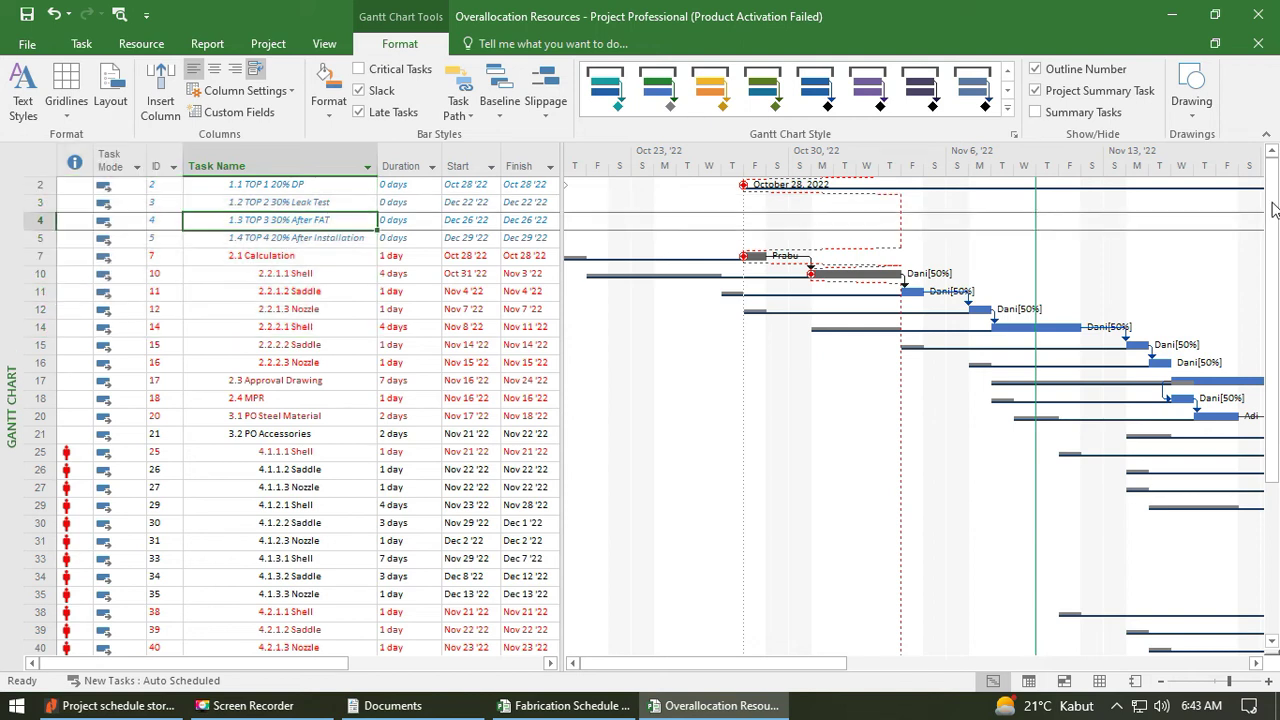
pyautogui.click(1088, 114)
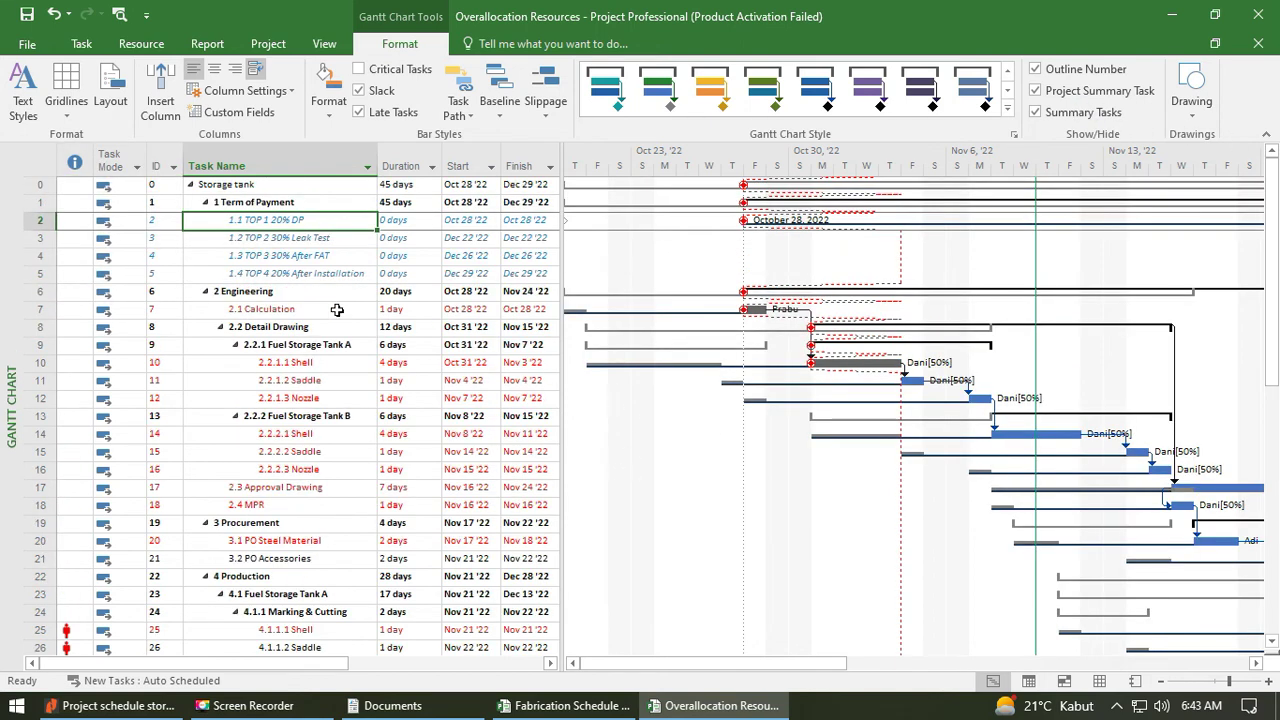
# Draw a text box in front of the TOP 1 milestone in the Gantt chart and fill it with "List Milestone".
pyautogui.moveTo(695, 663)
pyautogui.mouseDown()
pyautogui.moveTo(877, 654)
pyautogui.moveTo(681, 660)
pyautogui.mouseUp()
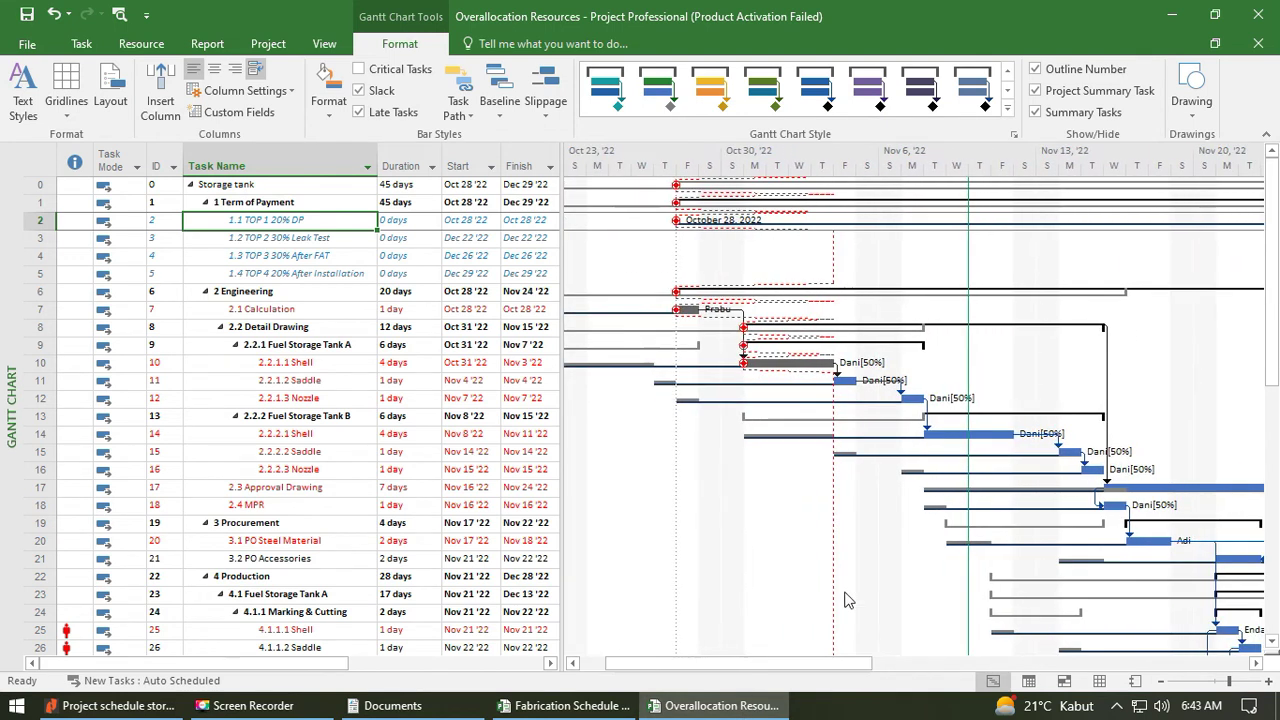
pyautogui.click(1201, 91)
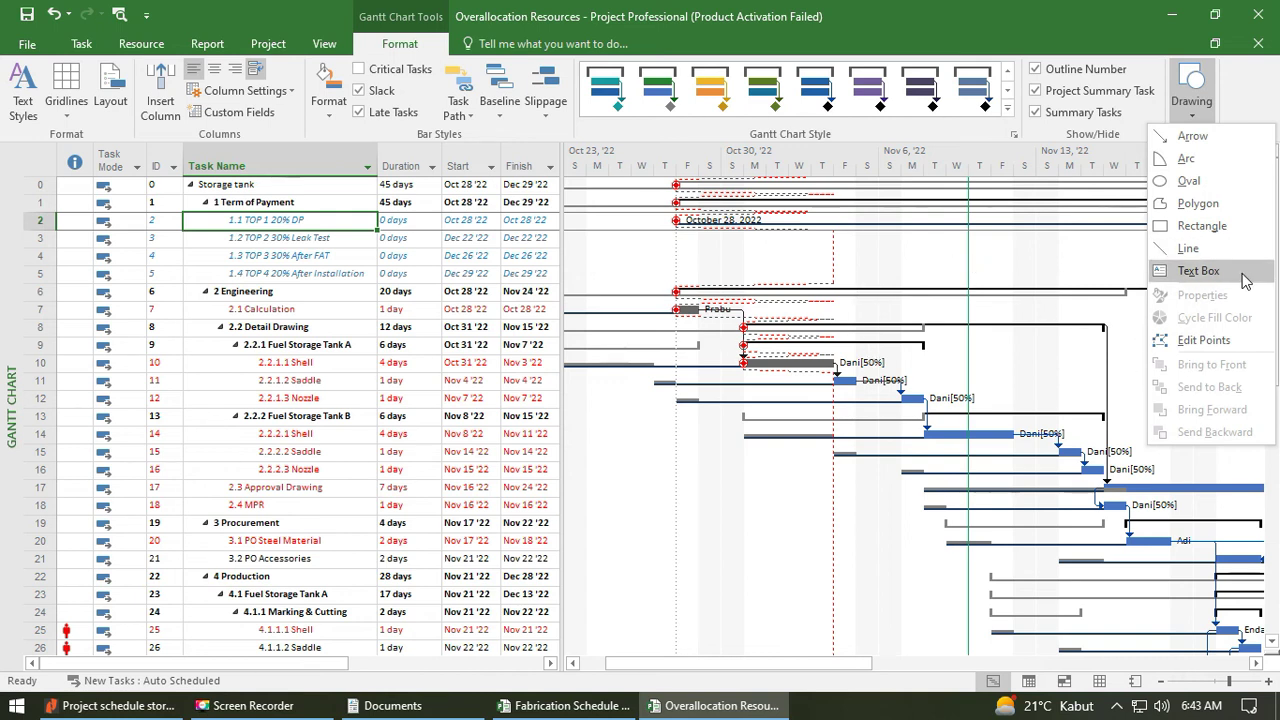
pyautogui.click(1198, 271)
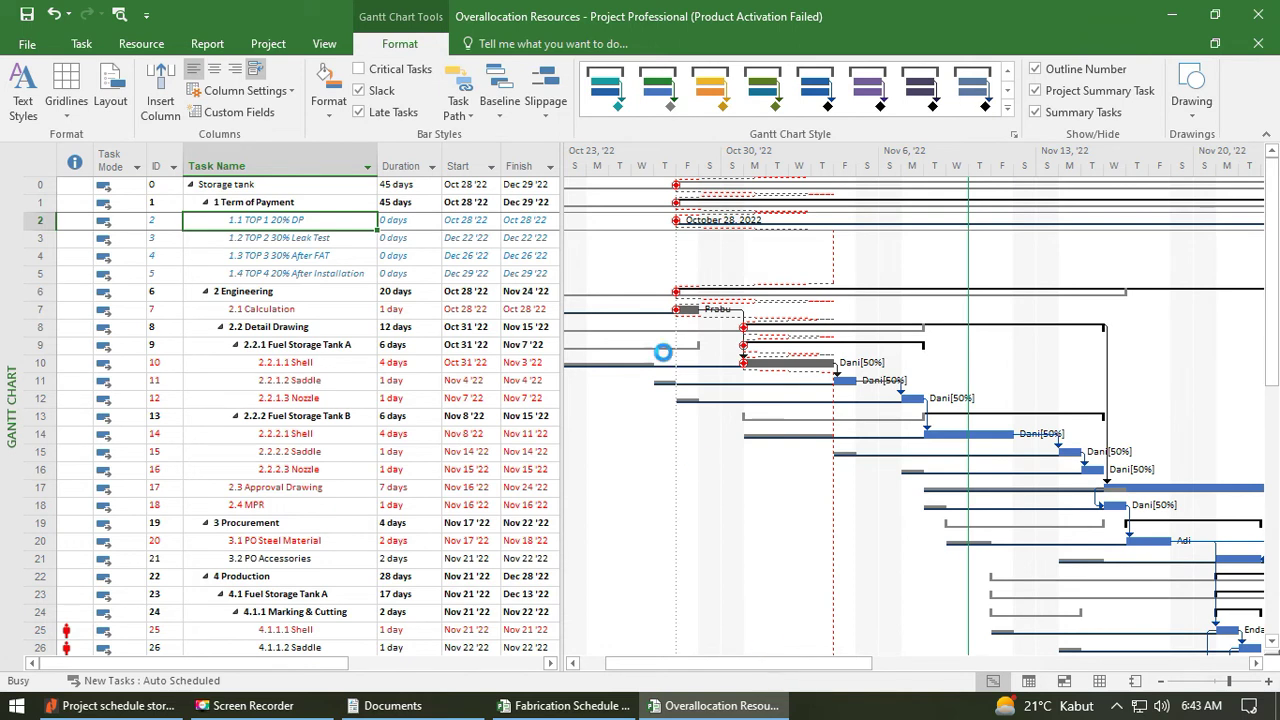
pyautogui.moveTo(582, 219); pyautogui.dragTo(655, 284)
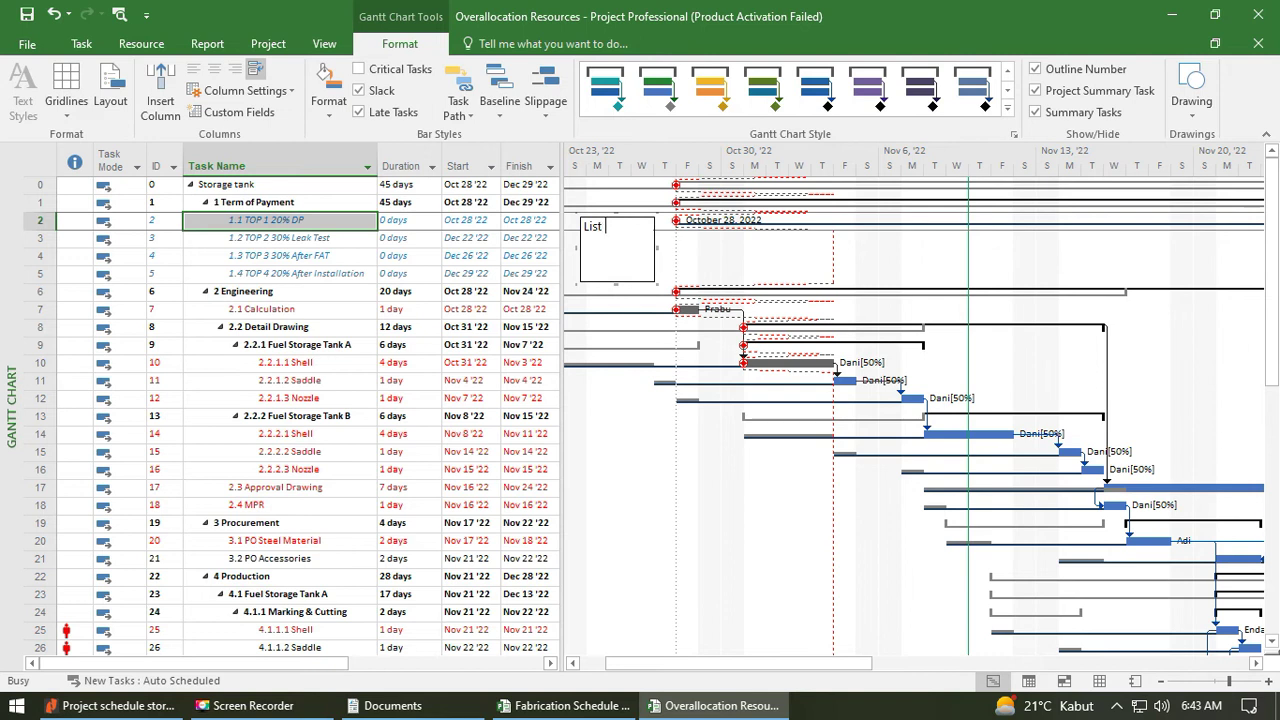
pyautogui.write('List Milestone')
# Move the List Milestone box to the left edge of the chart and resize it to span the rows of tasks 2 to 5.
pyautogui.moveTo(616, 285); pyautogui.dragTo(616, 260)
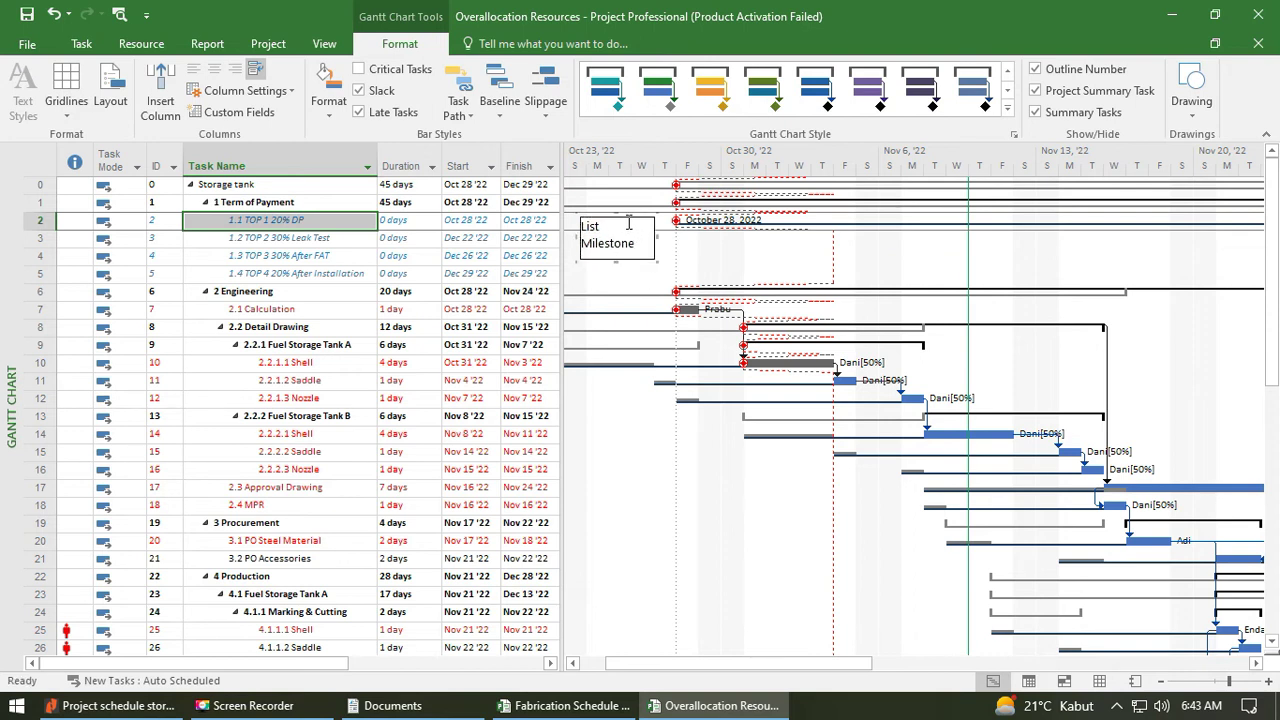
pyautogui.moveTo(655, 246); pyautogui.dragTo(643, 248)
pyautogui.moveTo(750, 655); pyautogui.dragTo(722, 655)
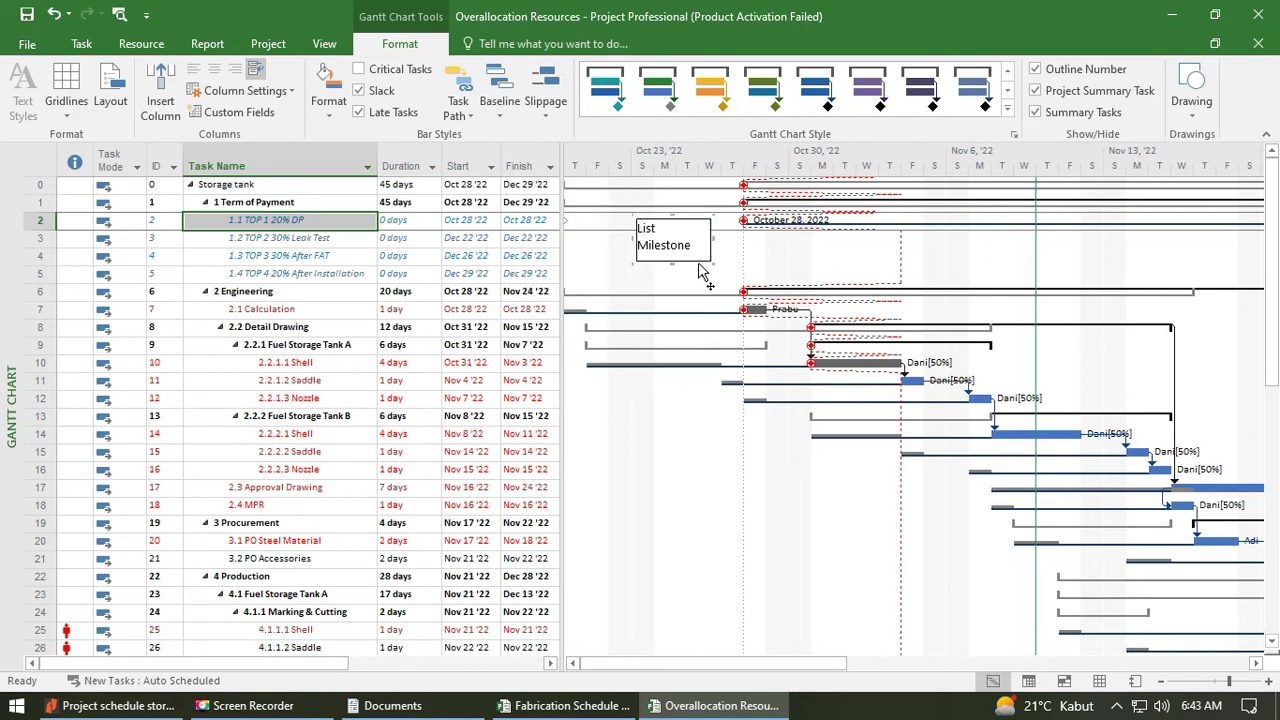
pyautogui.moveTo(700, 270); pyautogui.dragTo(637, 265)
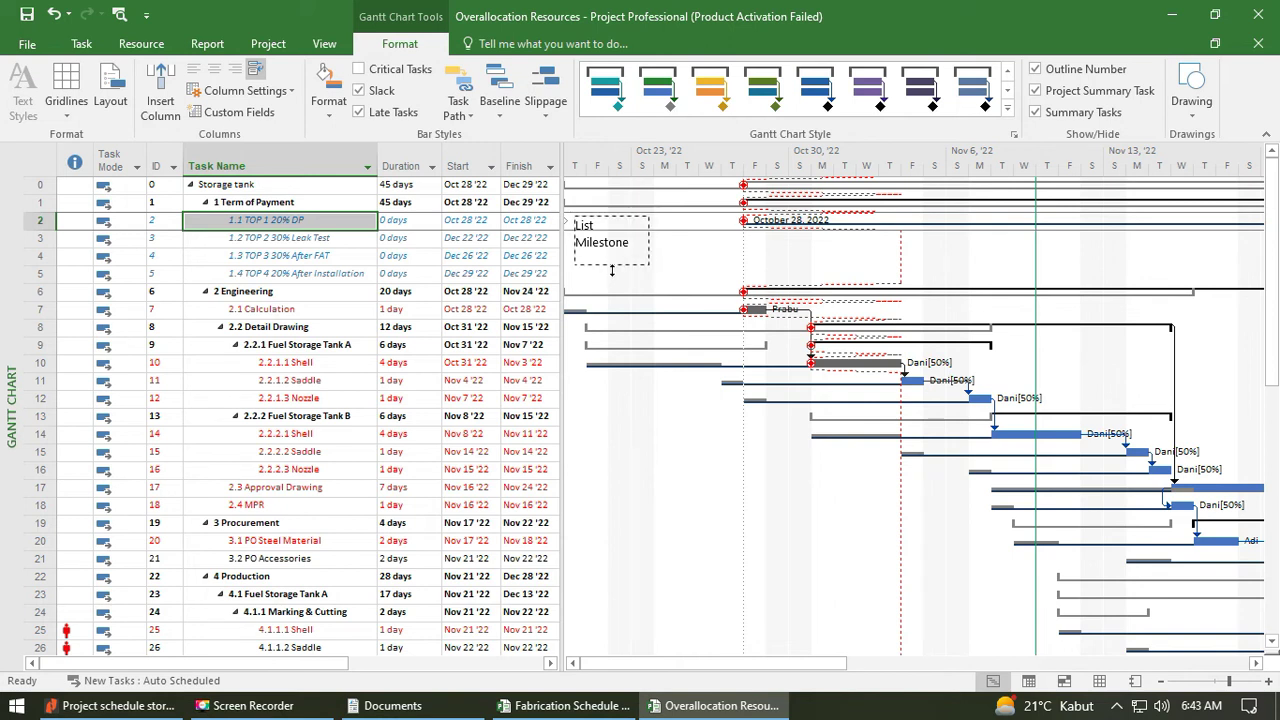
pyautogui.click(610, 282)
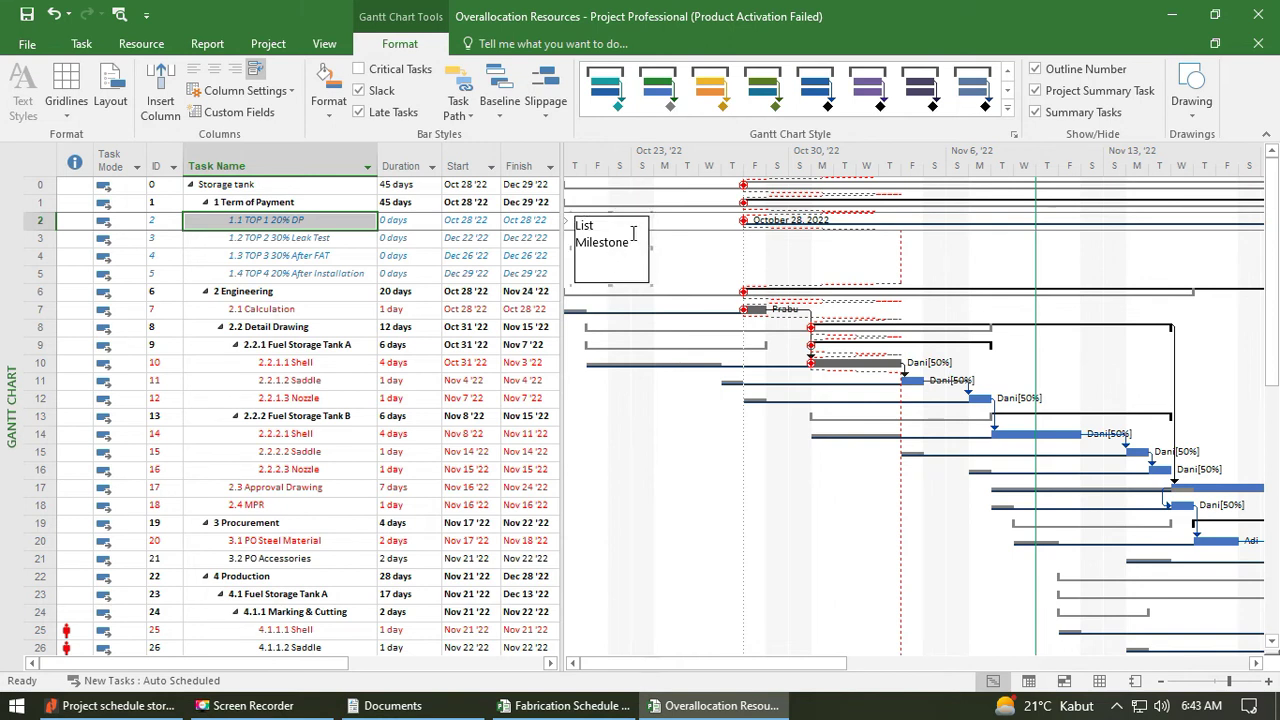
# Give the List Milestone text box a yellow fill in its drawing format settings and apply it.
pyautogui.doubleClick(620, 292)
pyautogui.moveTo(724, 236); pyautogui.dragTo(1052, 180)
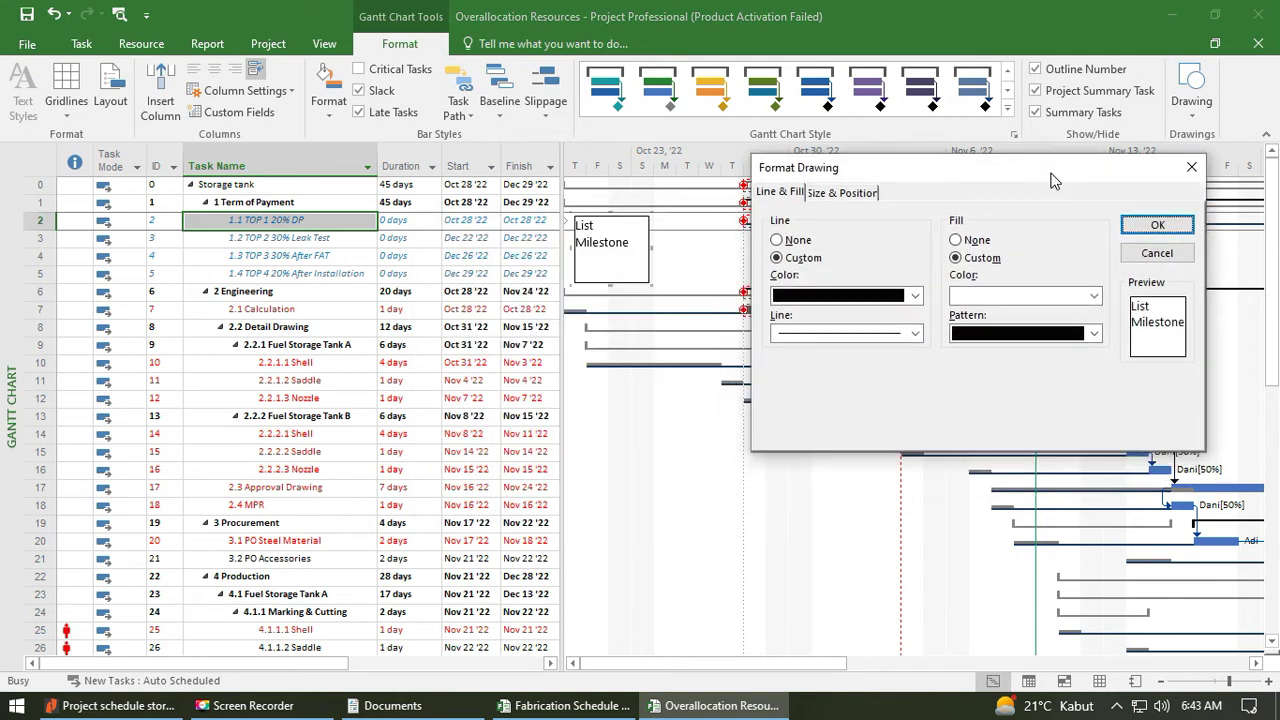
pyautogui.click(1009, 338)
pyautogui.click(1009, 338)
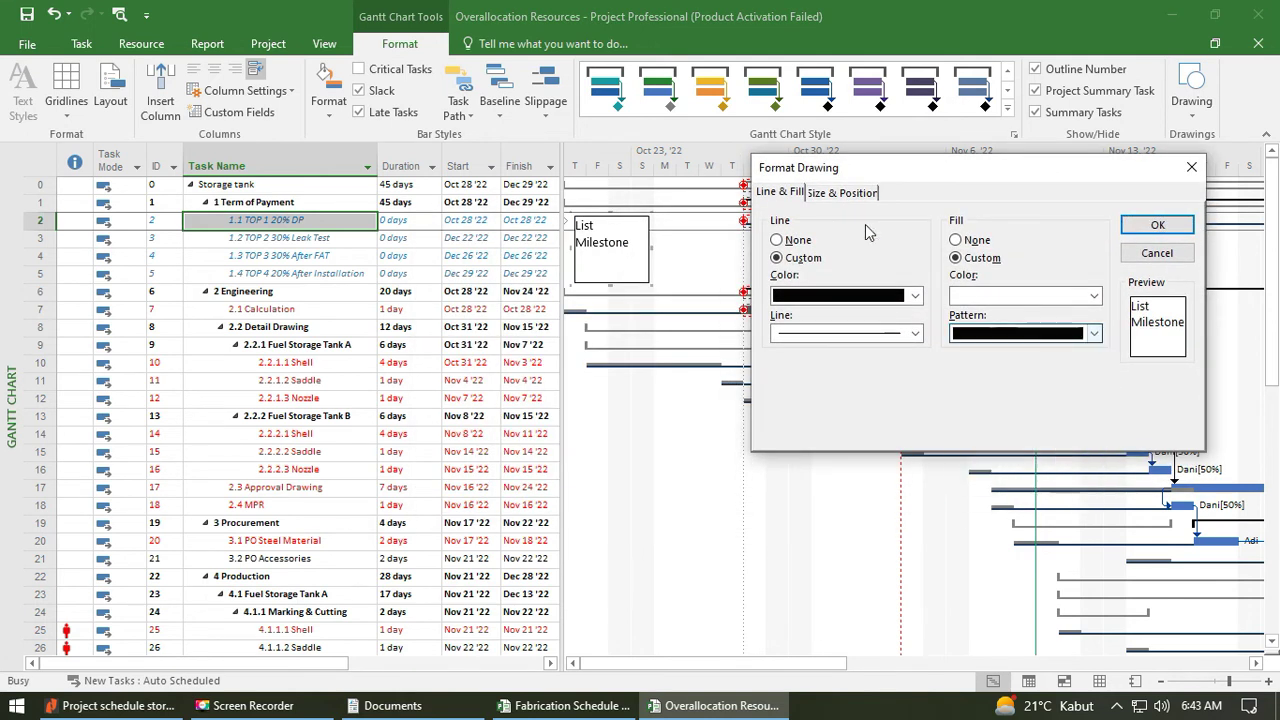
pyautogui.click(842, 194)
pyautogui.click(795, 194)
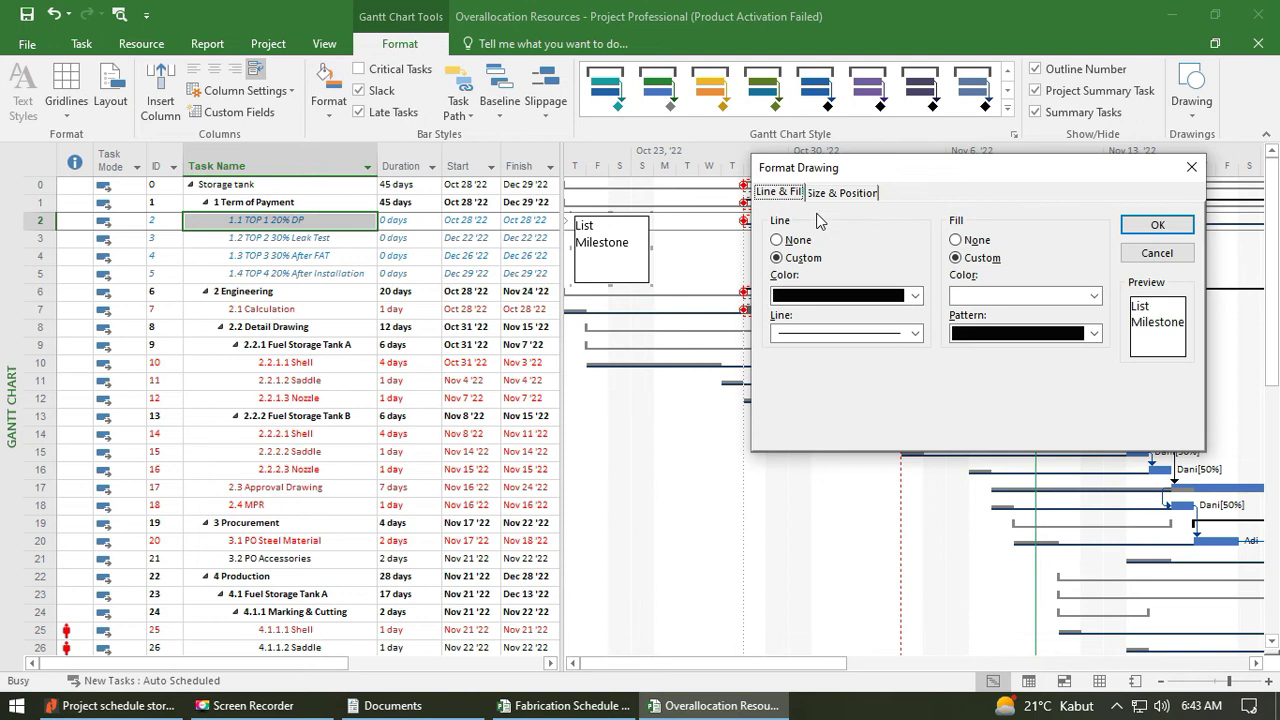
pyautogui.click(1022, 296)
pyautogui.click(1035, 355)
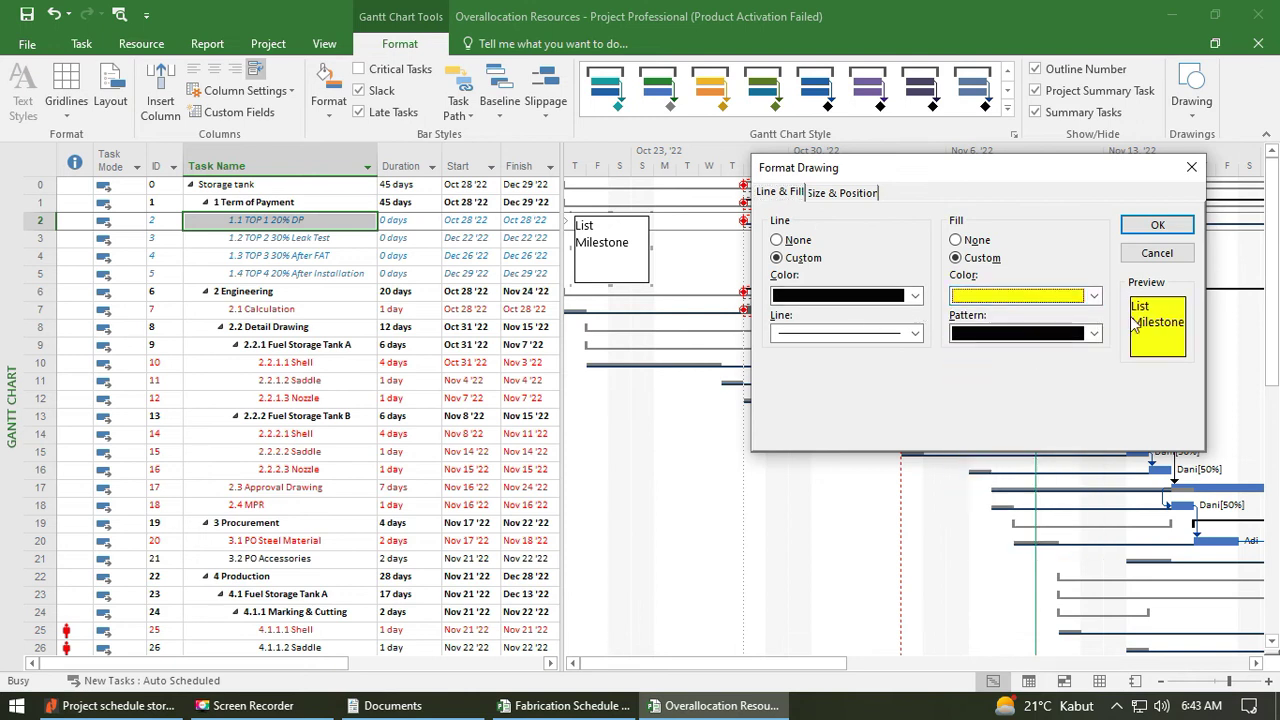
pyautogui.click(828, 194)
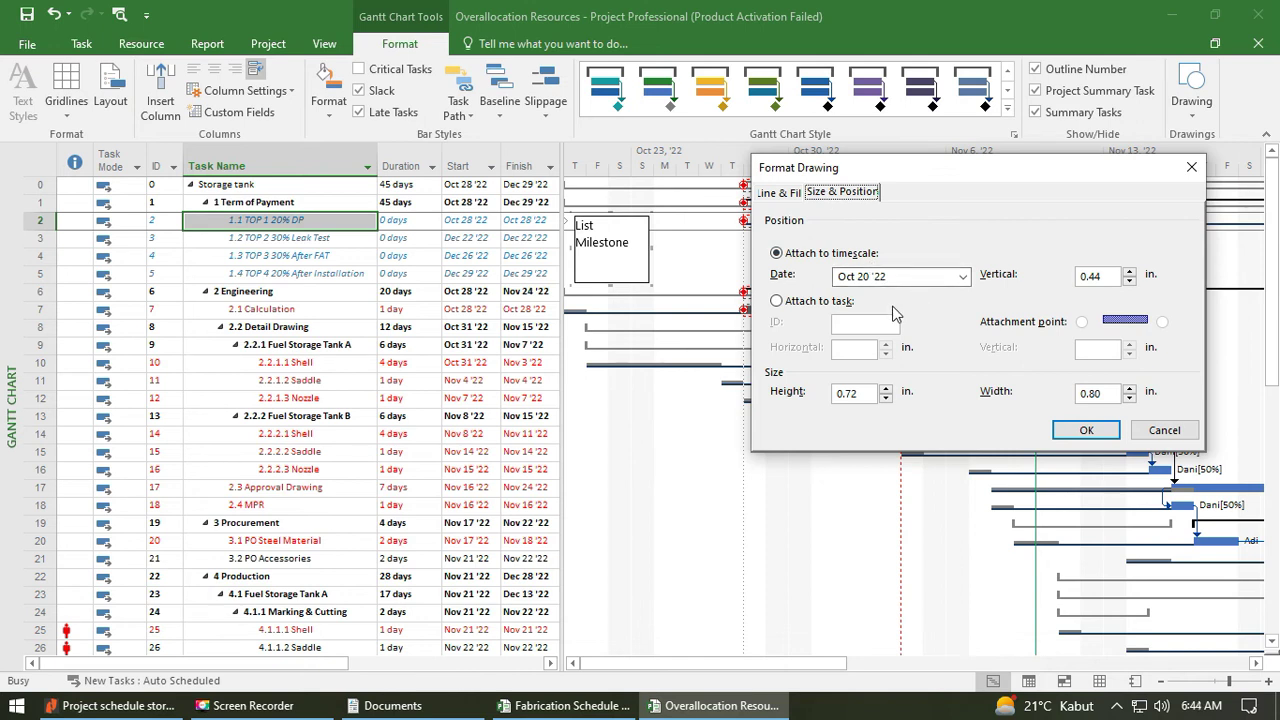
pyautogui.click(784, 195)
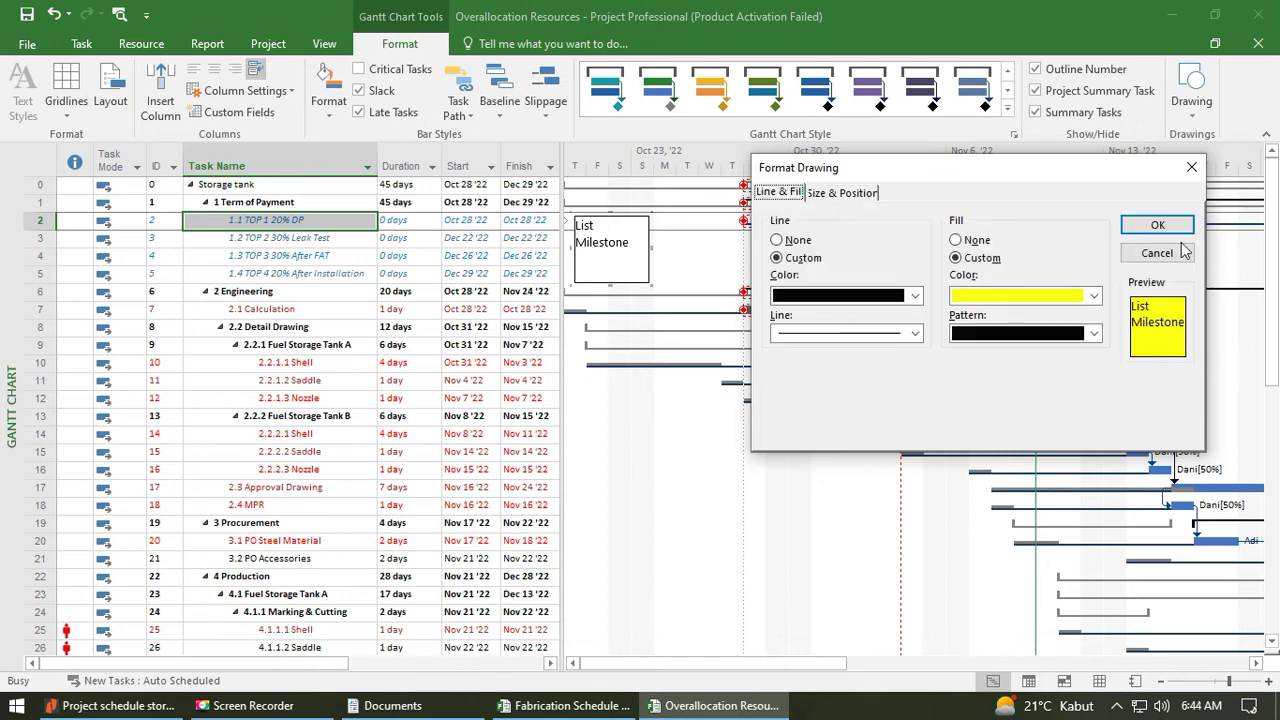
pyautogui.click(1222, 222)
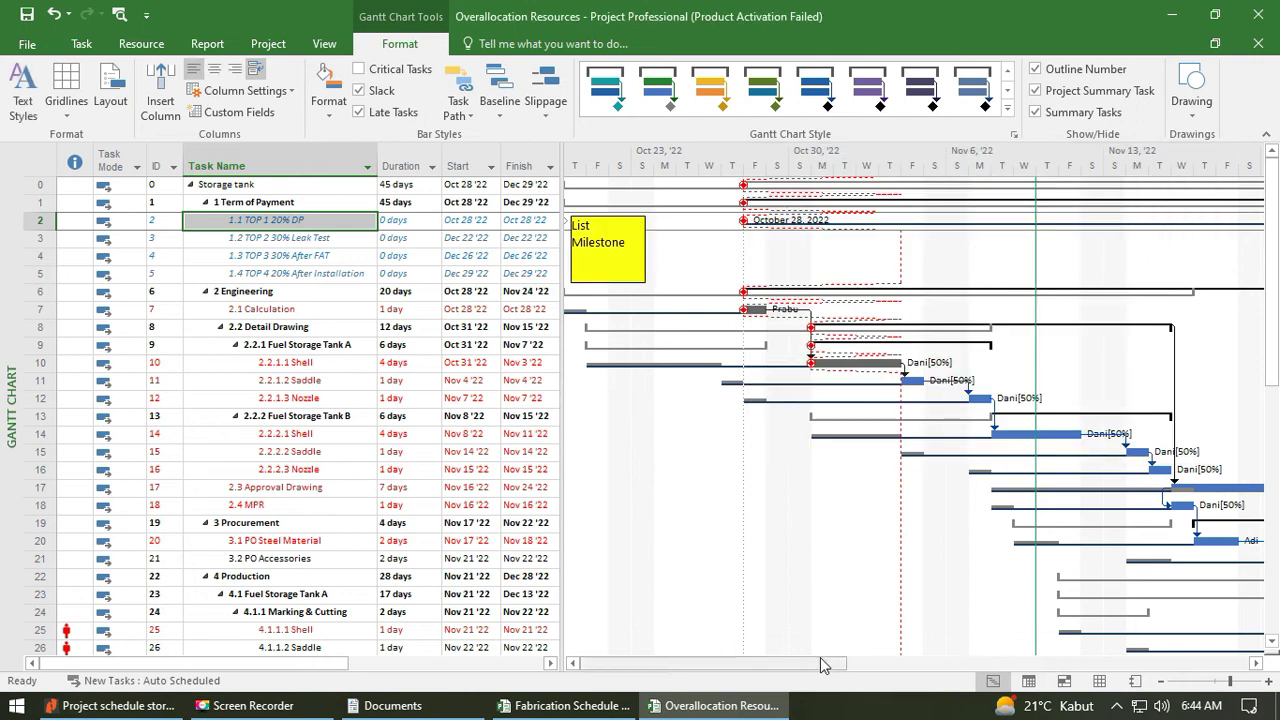
pyautogui.moveTo(818, 665)
pyautogui.mouseDown()
pyautogui.moveTo(930, 667)
pyautogui.moveTo(820, 667)
pyautogui.mouseUp()
pyautogui.scroll(-4, 662, 541)
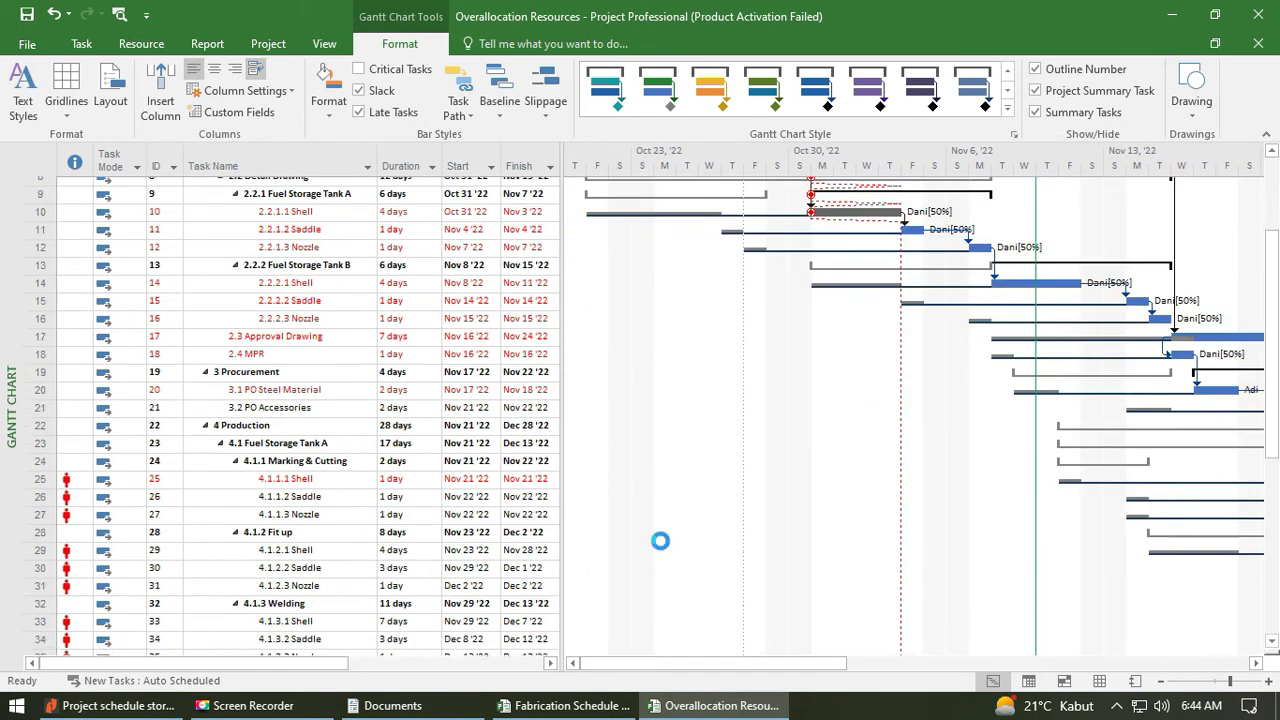
pyautogui.scroll(3, 675, 543)
pyautogui.scroll(1, 672, 520)
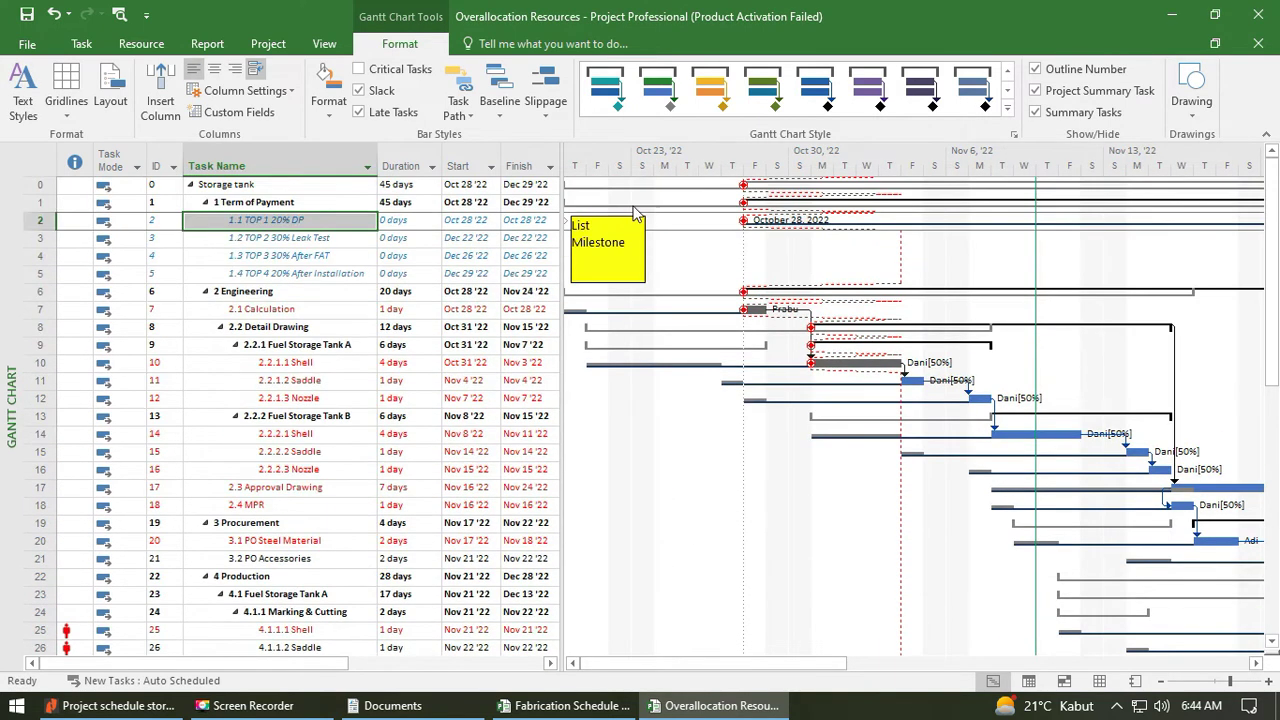
pyautogui.moveTo(642, 663); pyautogui.dragTo(535, 655)
# Attach the List Milestone box to task ID 10 instead of the timescale.
pyautogui.doubleClick(612, 234)
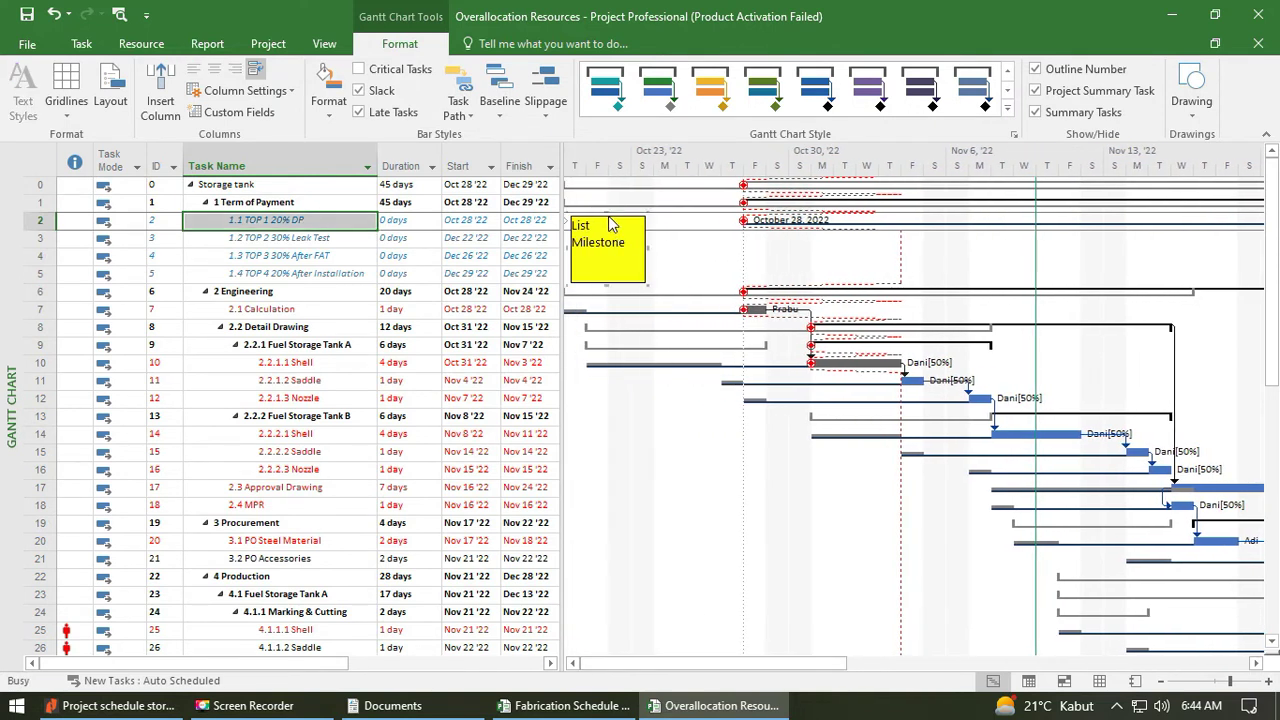
pyautogui.click(526, 254)
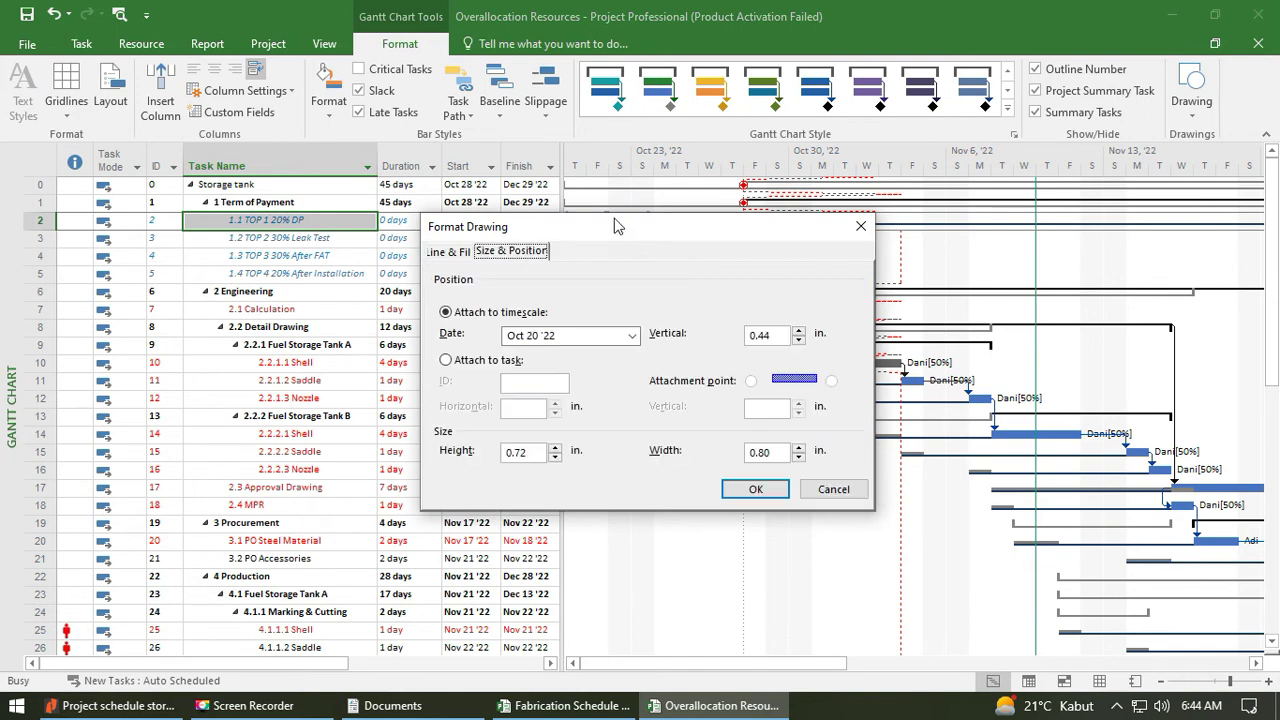
pyautogui.moveTo(611, 223); pyautogui.dragTo(852, 212)
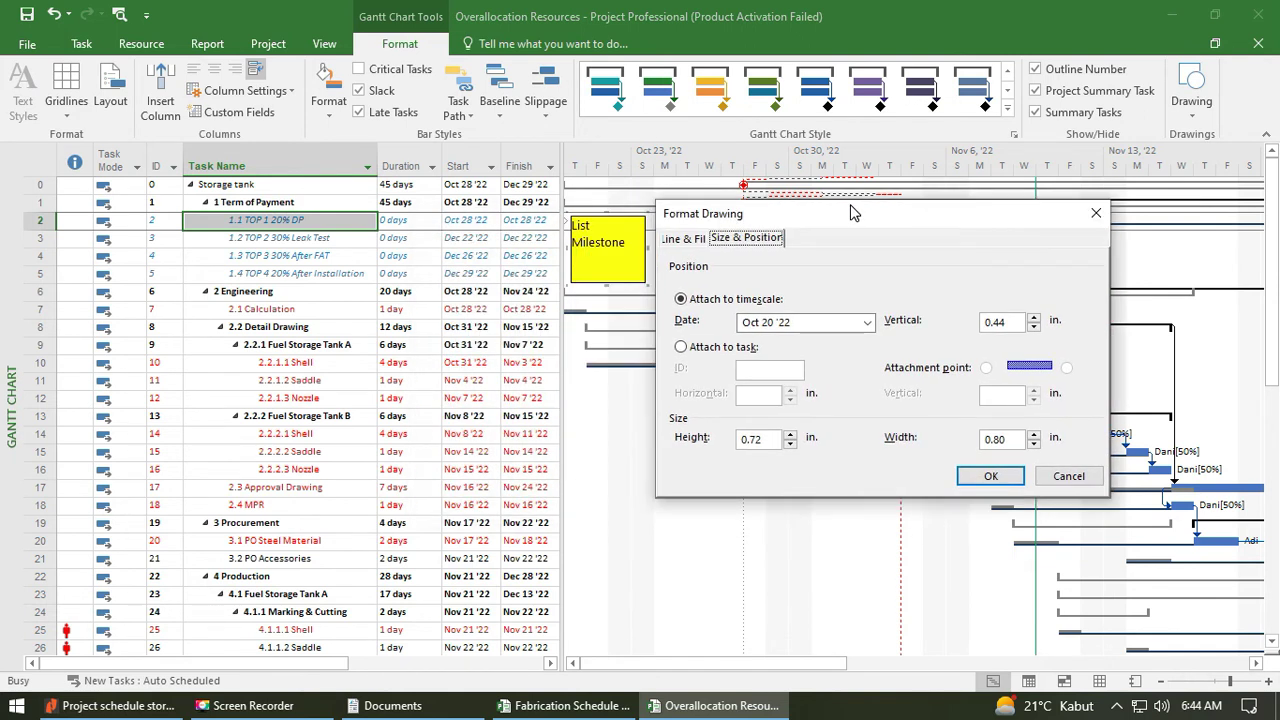
pyautogui.click(690, 239)
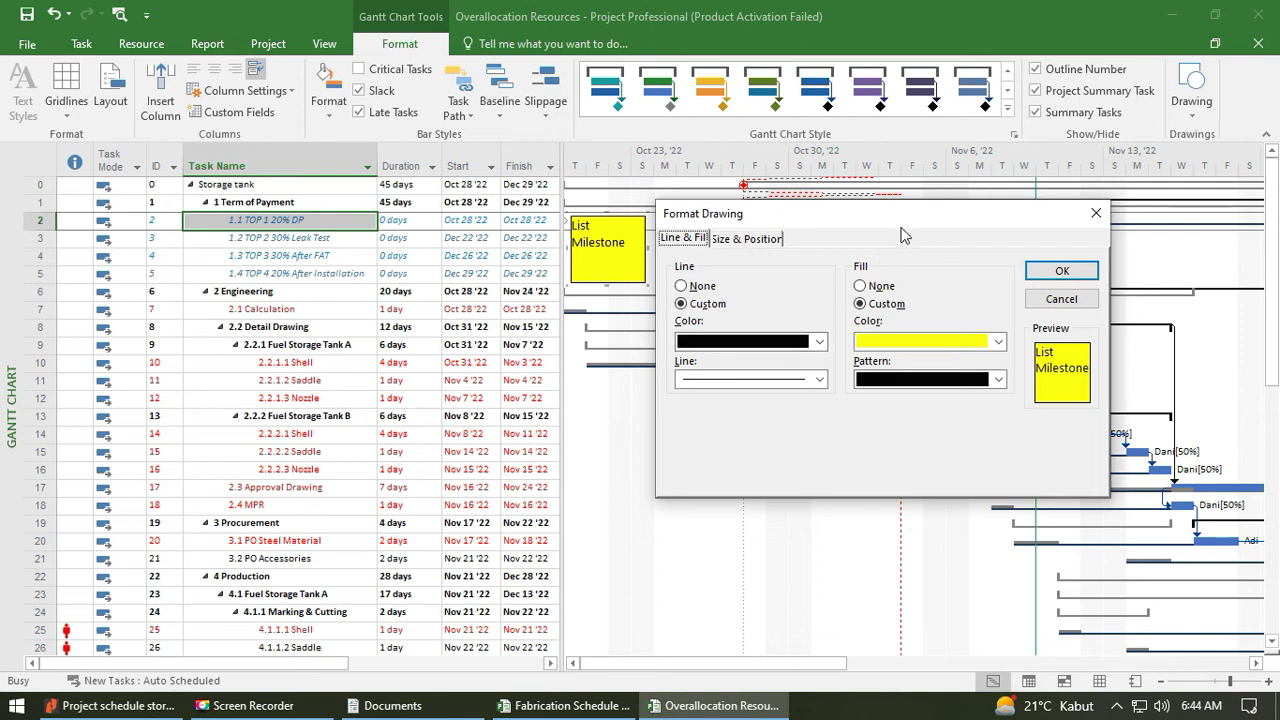
pyautogui.click(740, 243)
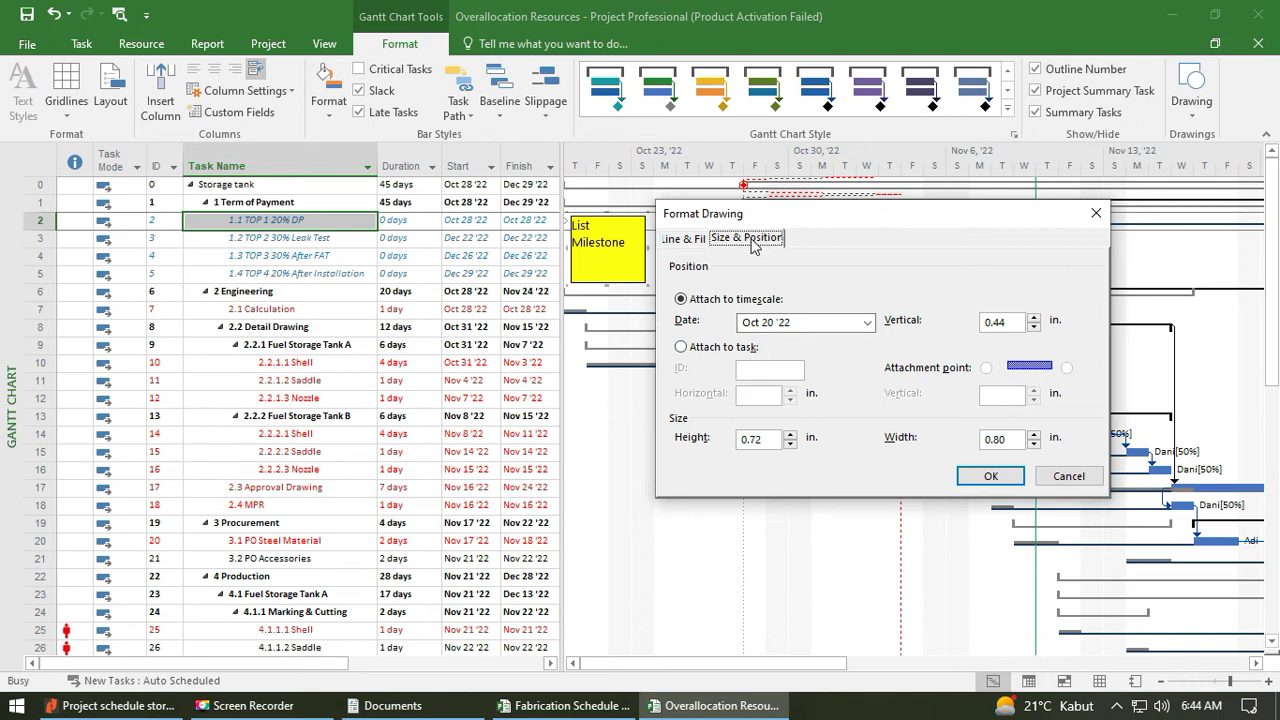
pyautogui.click(683, 347)
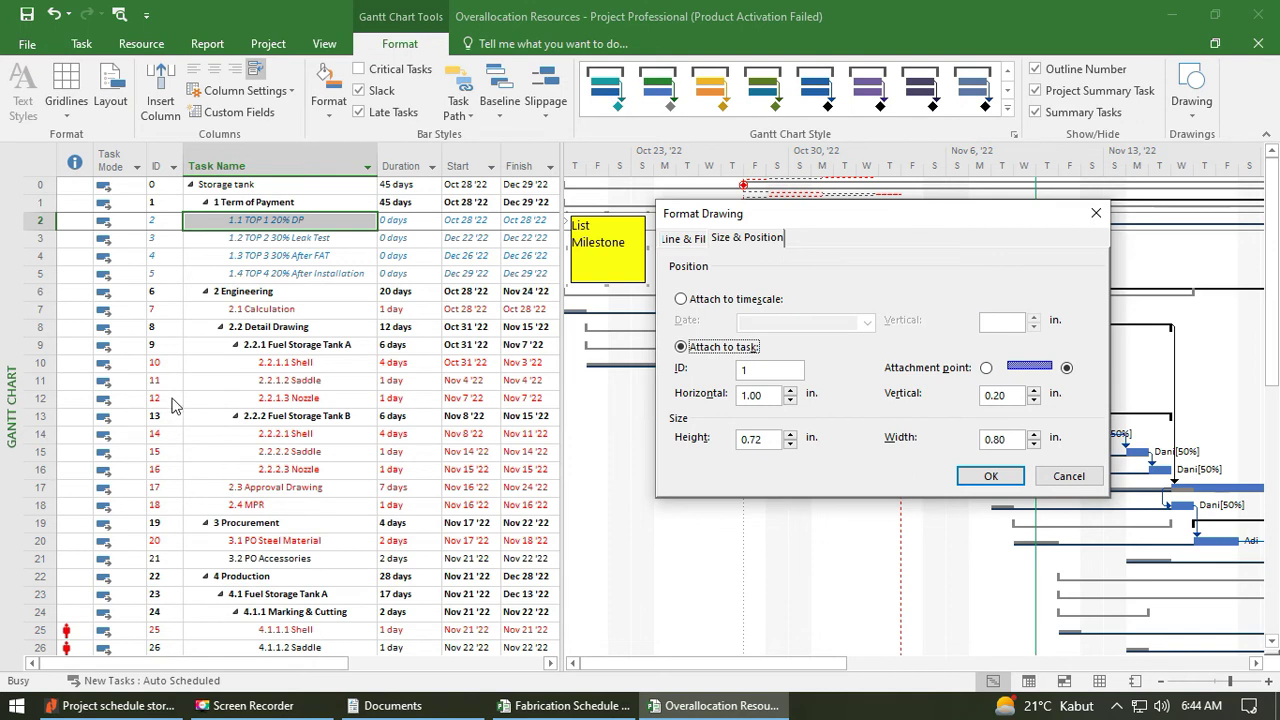
pyautogui.click(761, 371)
pyautogui.write('0')
pyautogui.click(990, 476)
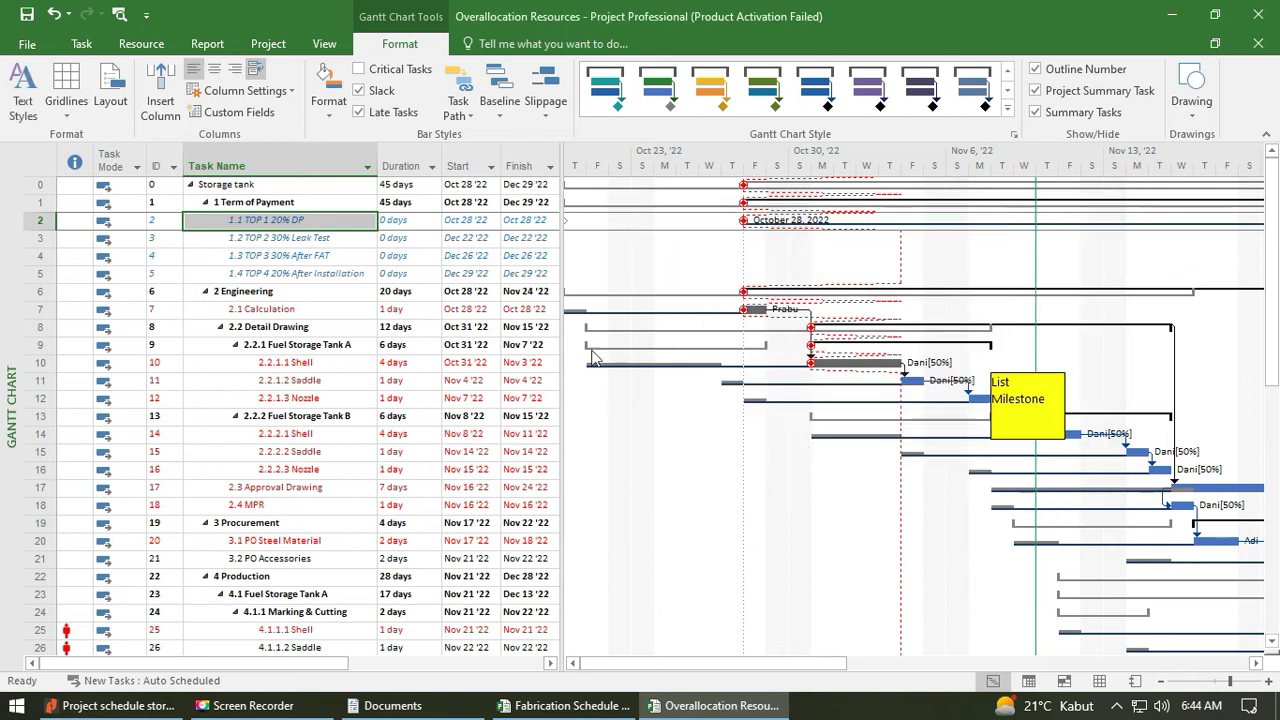
# Set both the horizontal and vertical offsets of the List Milestone box from its attached task to 0.
pyautogui.click(1043, 388)
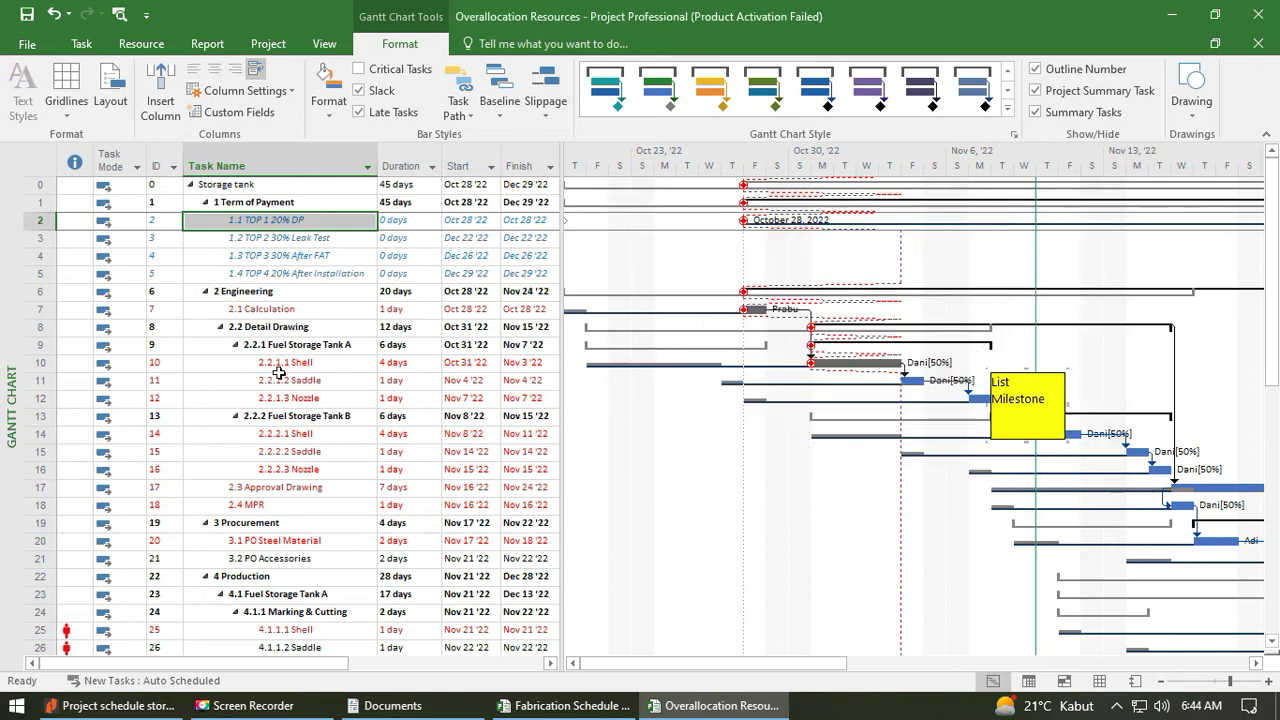
pyautogui.doubleClick(1030, 390)
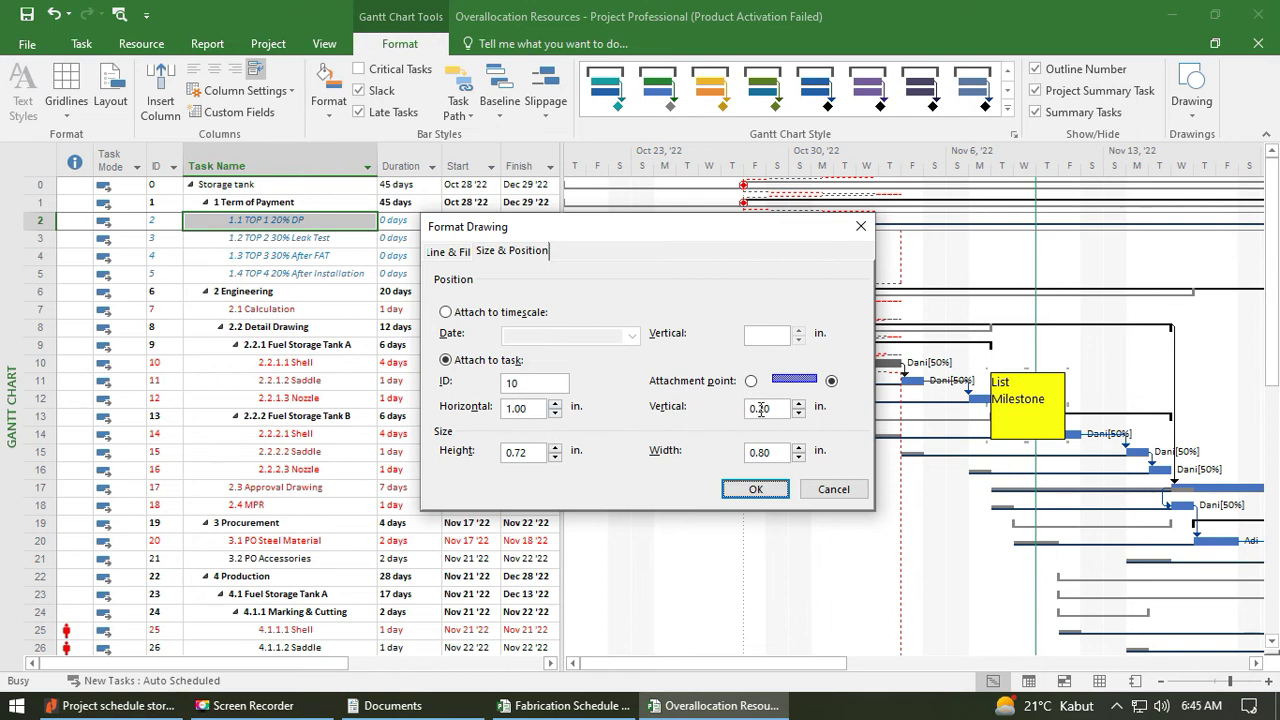
pyautogui.doubleClick(518, 408)
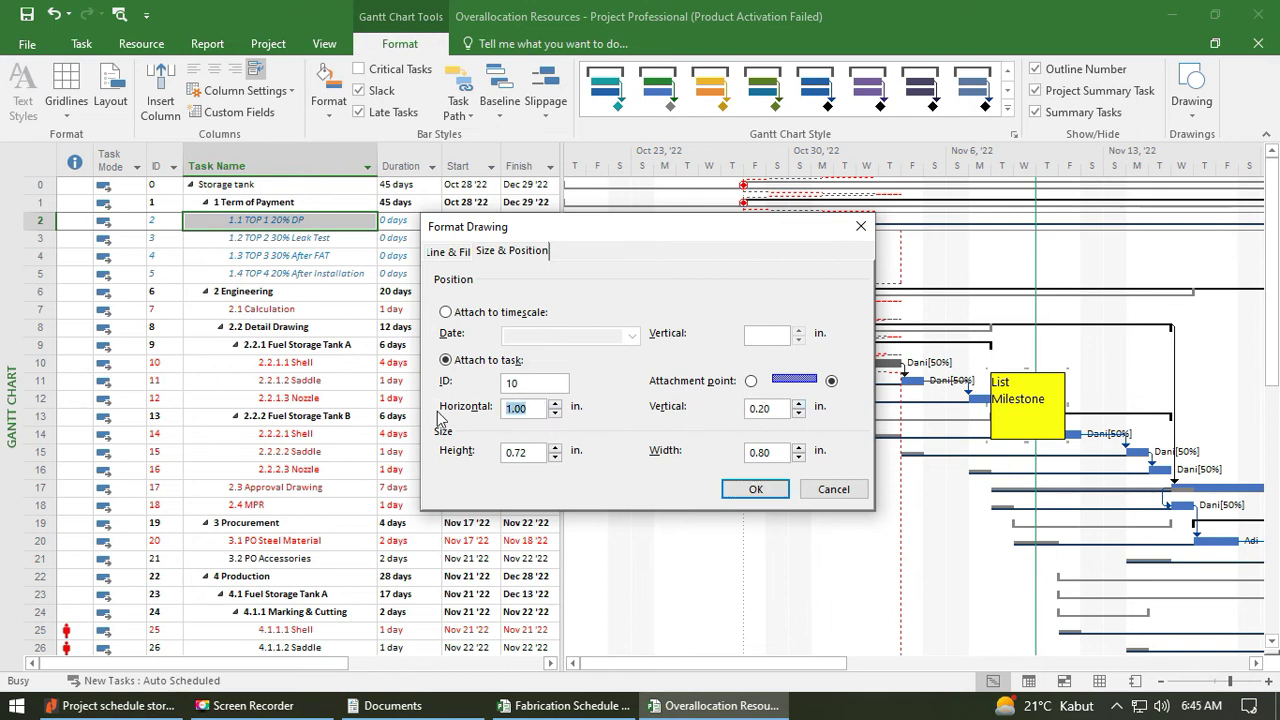
pyautogui.write('0')
pyautogui.doubleClick(774, 410)
pyautogui.write('0')
pyautogui.click(756, 490)
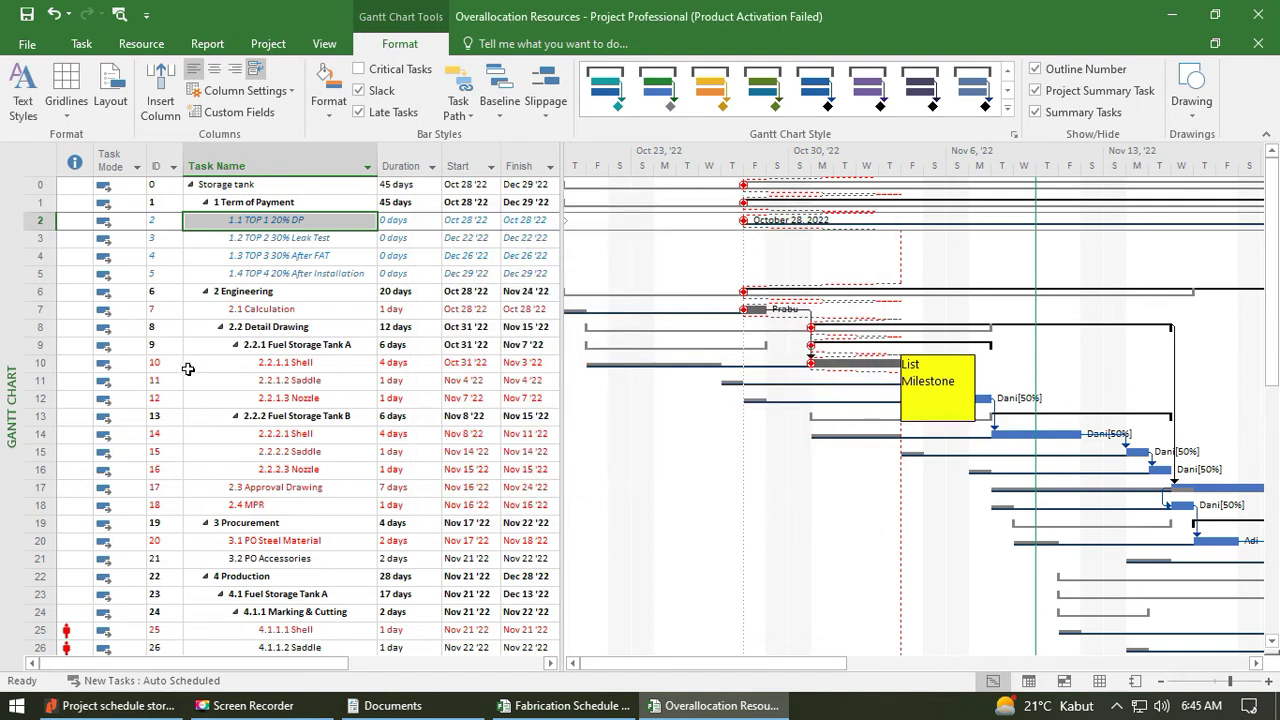
# Reattach the List Milestone box to the timescale and move it back to the chart's left edge beside tasks 2 to 5.
pyautogui.click(940, 364)
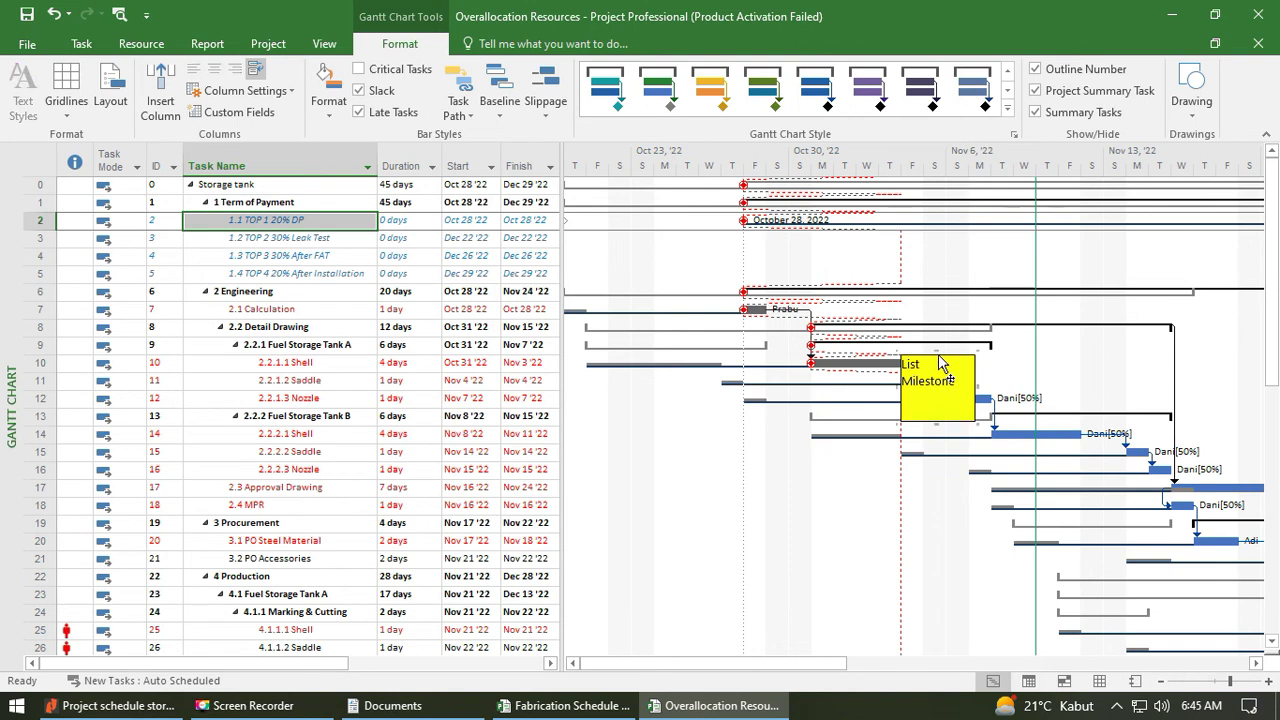
pyautogui.doubleClick(940, 364)
pyautogui.click(448, 313)
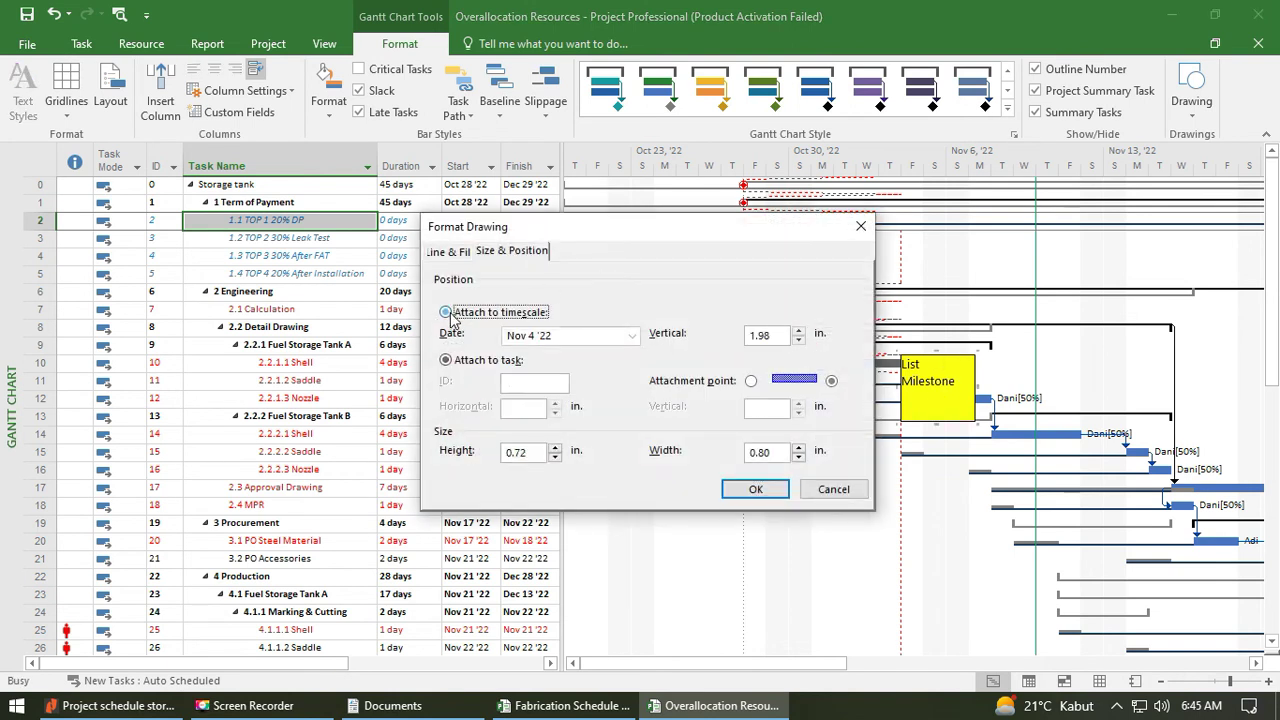
pyautogui.click(745, 490)
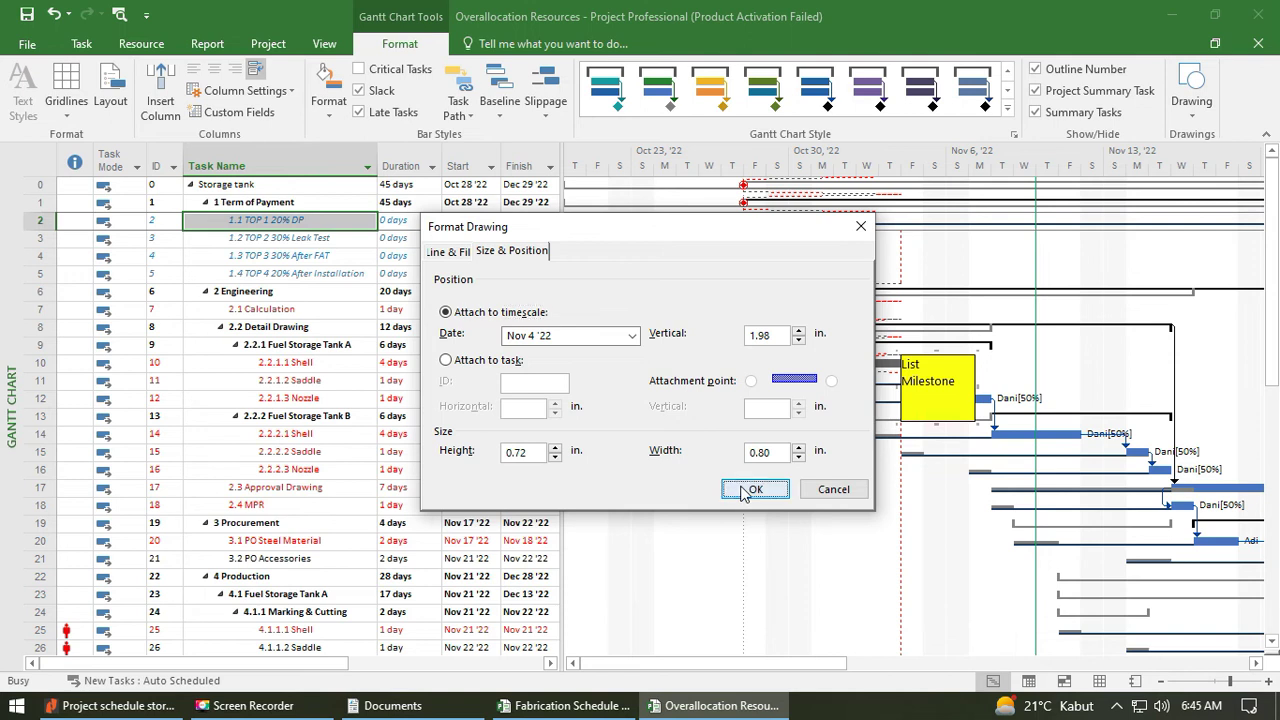
pyautogui.moveTo(970, 365)
pyautogui.mouseDown()
pyautogui.moveTo(666, 223)
pyautogui.moveTo(630, 226)
pyautogui.mouseUp()
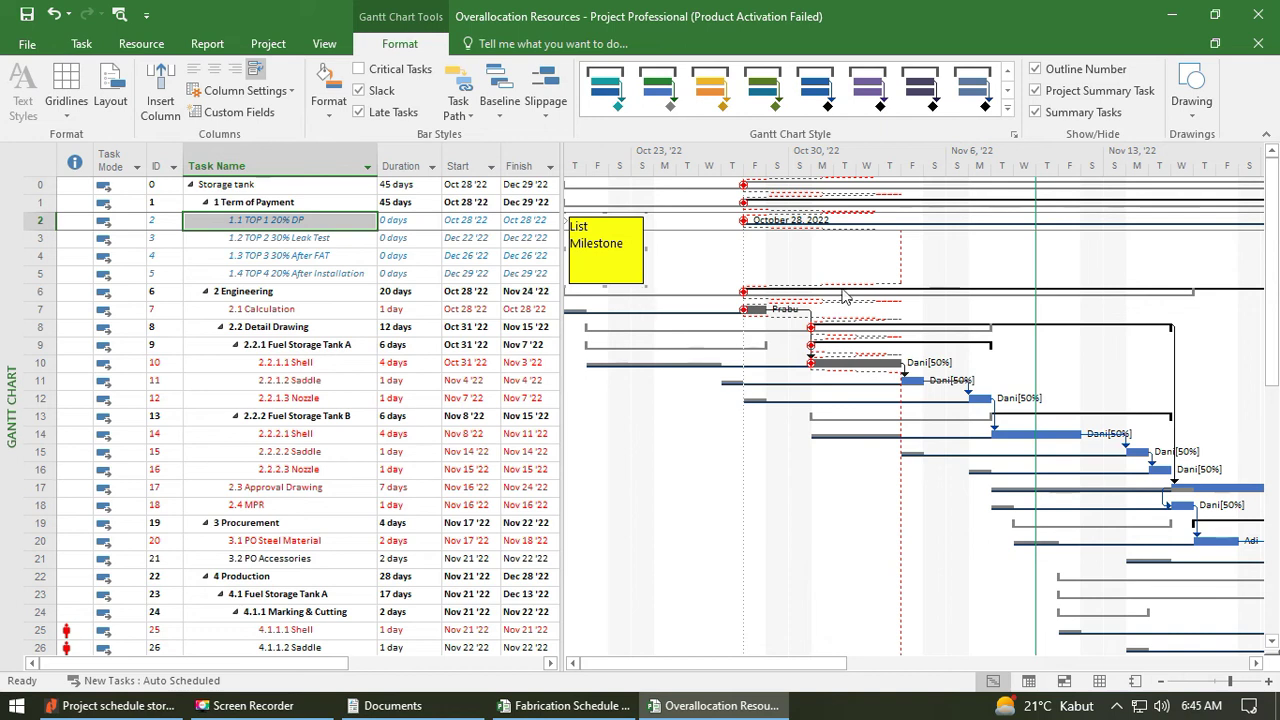
pyautogui.click(1205, 108)
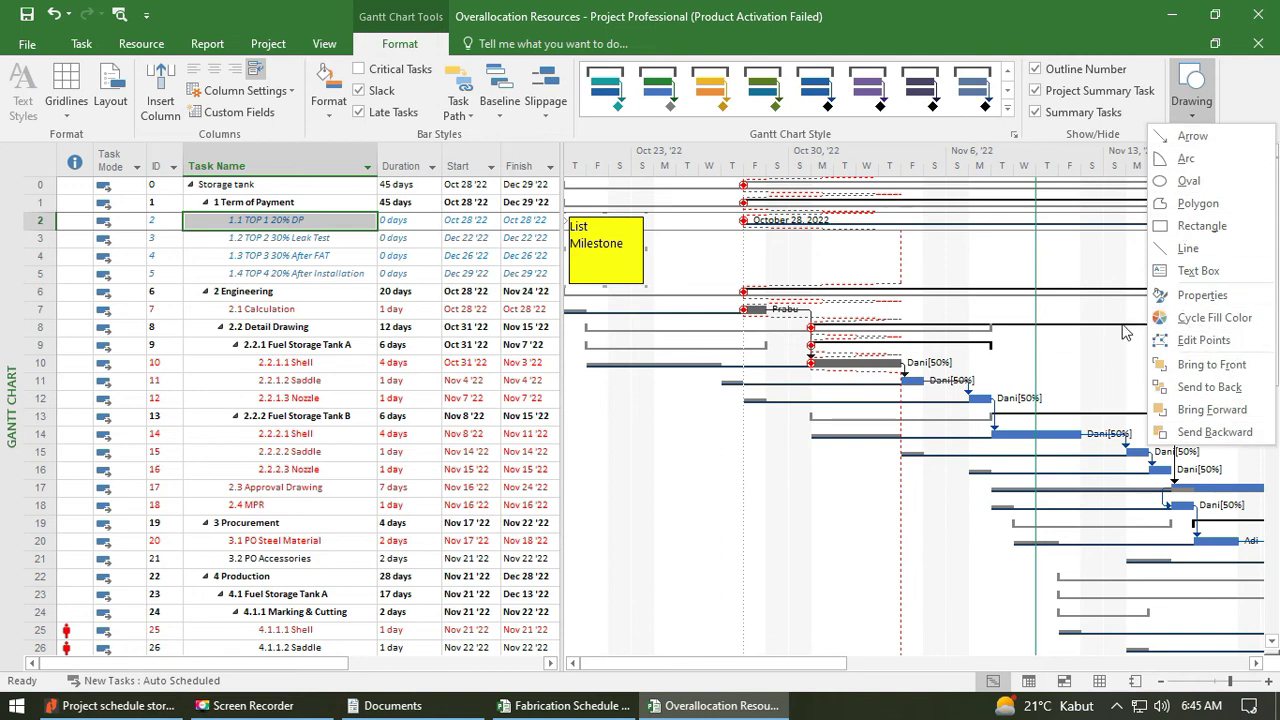
pyautogui.click(846, 272)
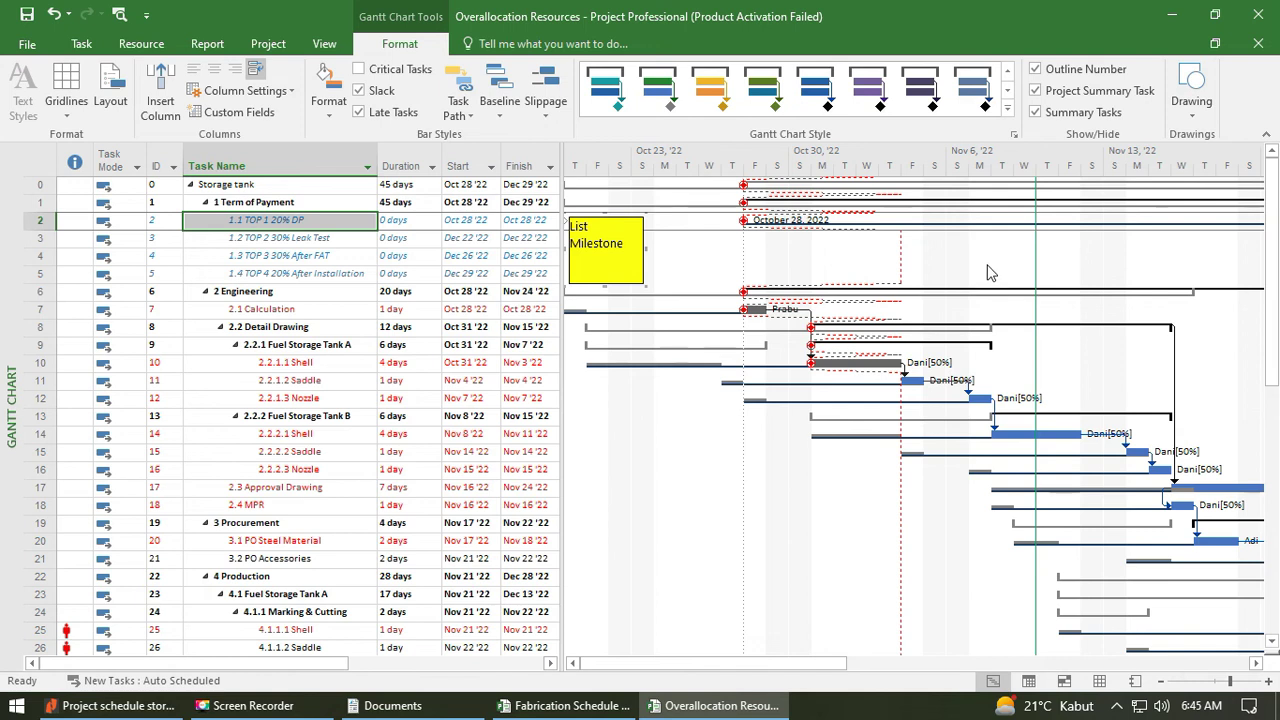
pyautogui.moveTo(791, 665); pyautogui.dragTo(655, 648)
# Print the entire project with Microsoft Print to PDF, saving it in Documents as "Project schedule storage tank 2".
pyautogui.click(25, 44)
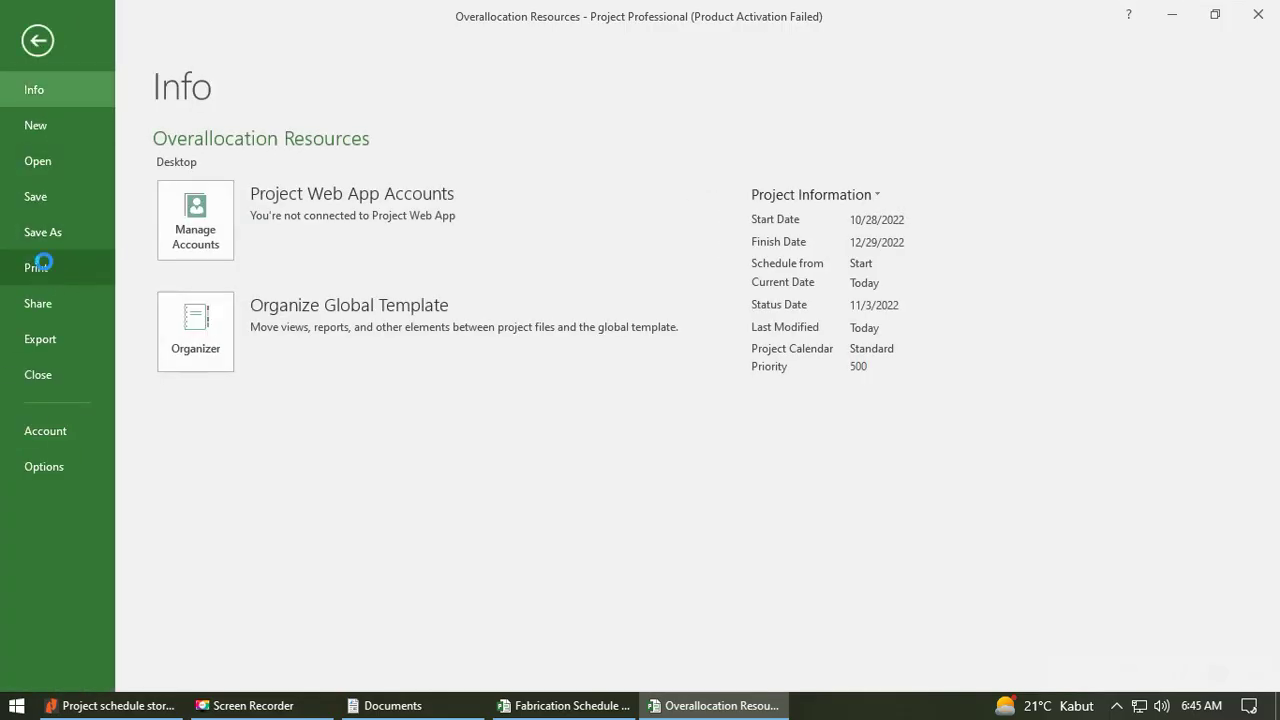
pyautogui.click(43, 263)
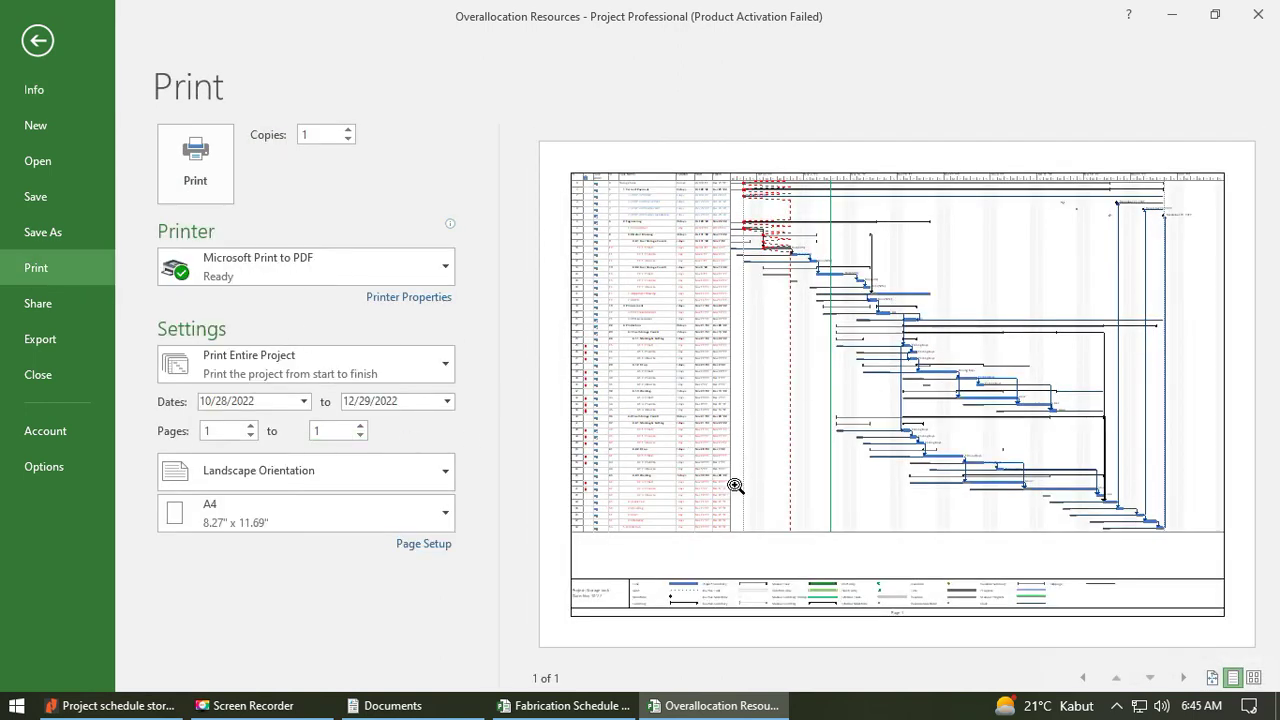
pyautogui.click(195, 170)
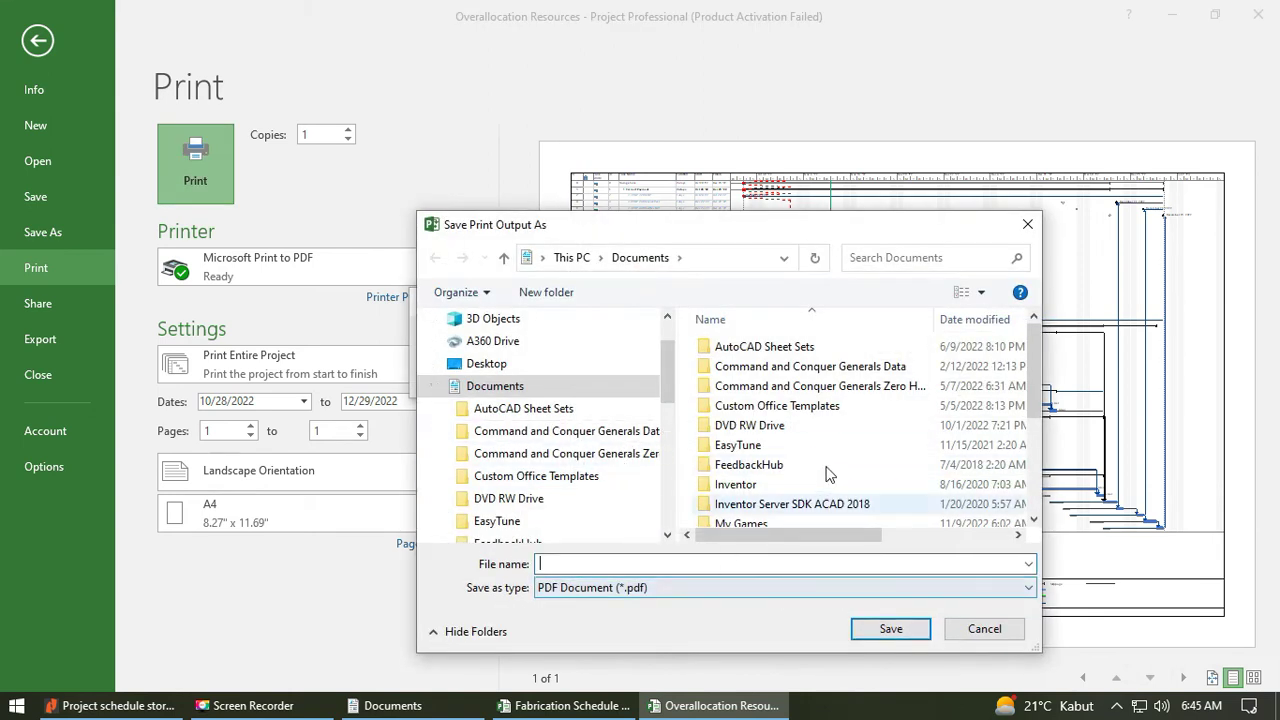
pyautogui.scroll(-3, 830, 468)
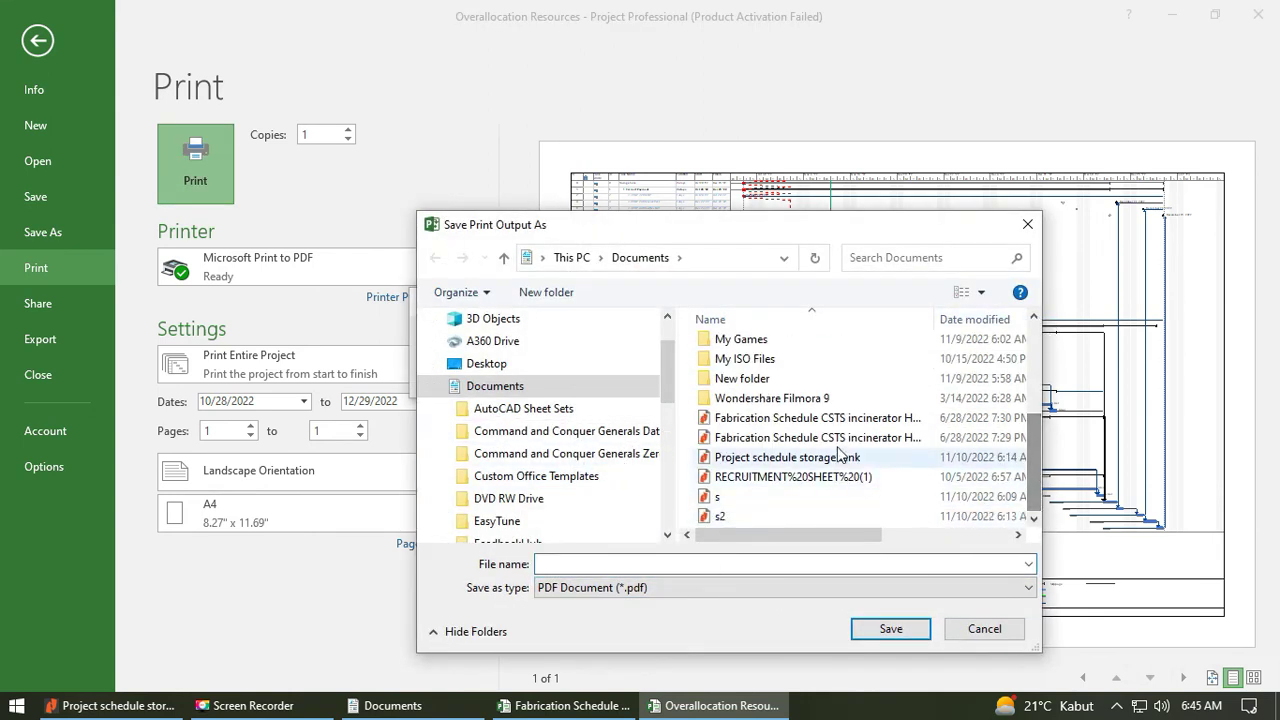
pyautogui.doubleClick(937, 318)
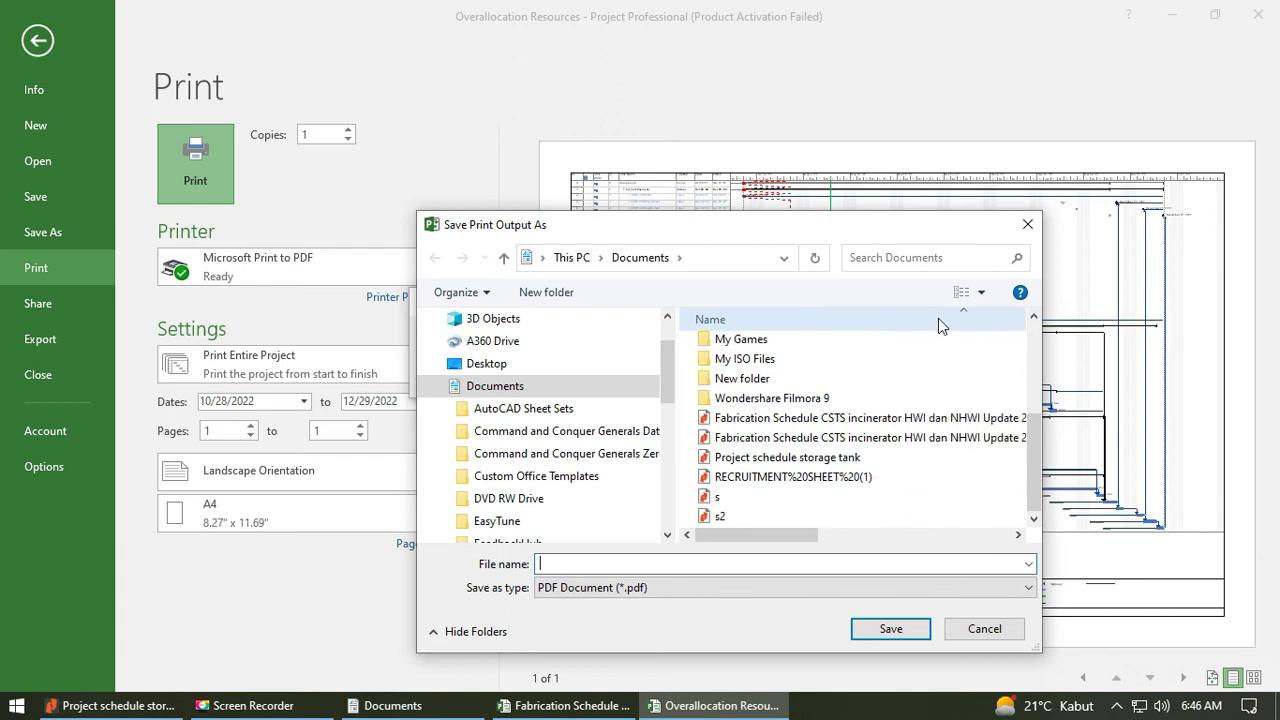
pyautogui.click(835, 458)
pyautogui.click(700, 563)
pyautogui.click(700, 563)
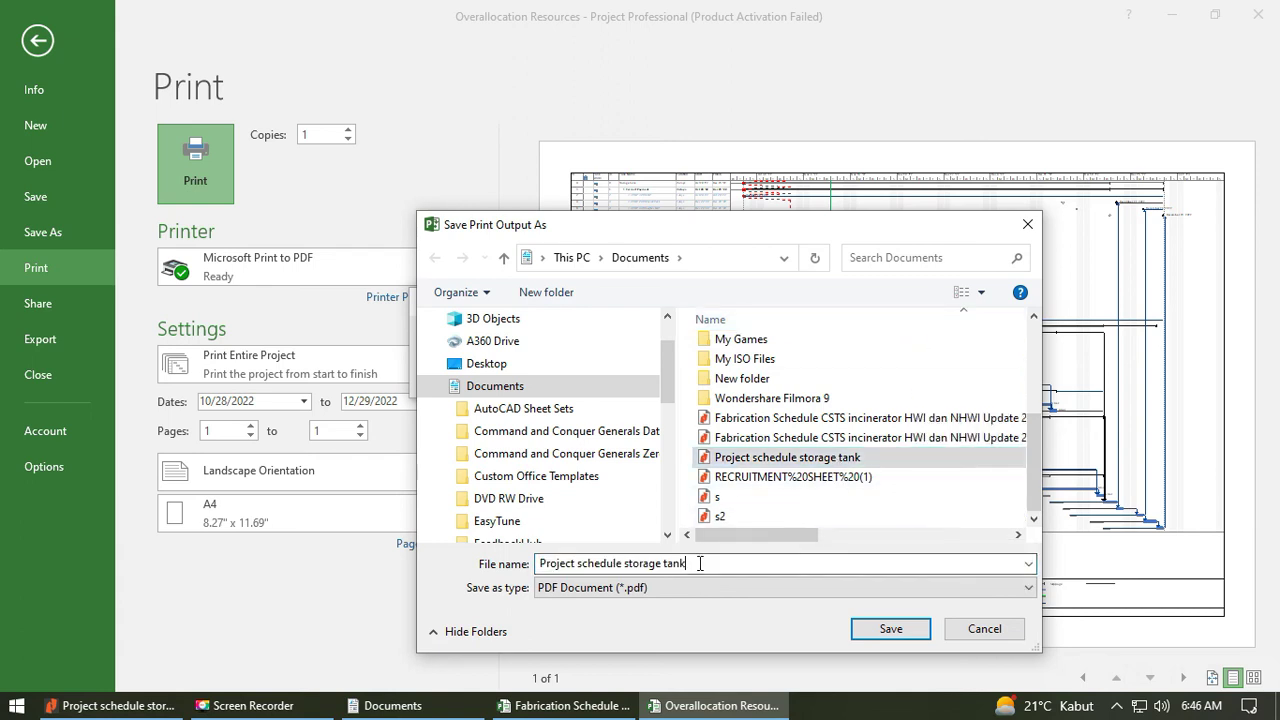
pyautogui.click(890, 628)
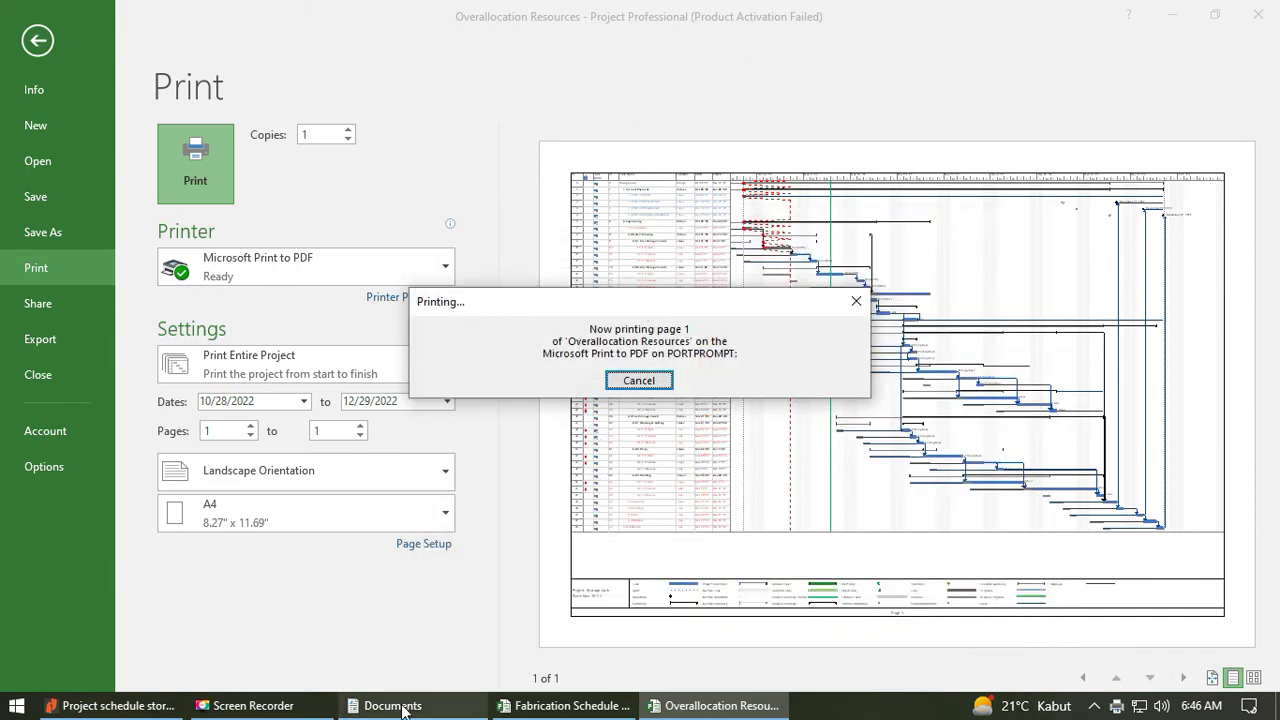
# Switch to the Documents folder and open the "Project schedule storage tank 2" PDF to check the printed chart.
pyautogui.click(403, 707)
pyautogui.click(450, 502)
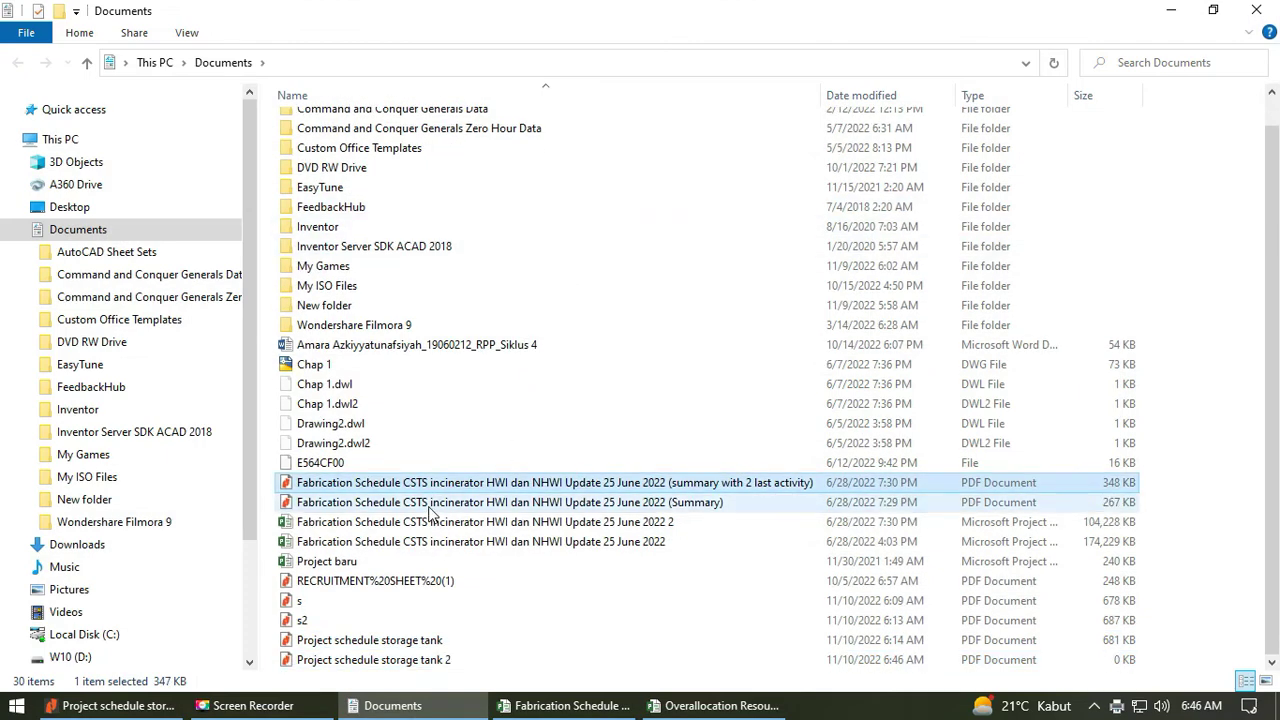
pyautogui.doubleClick(445, 659)
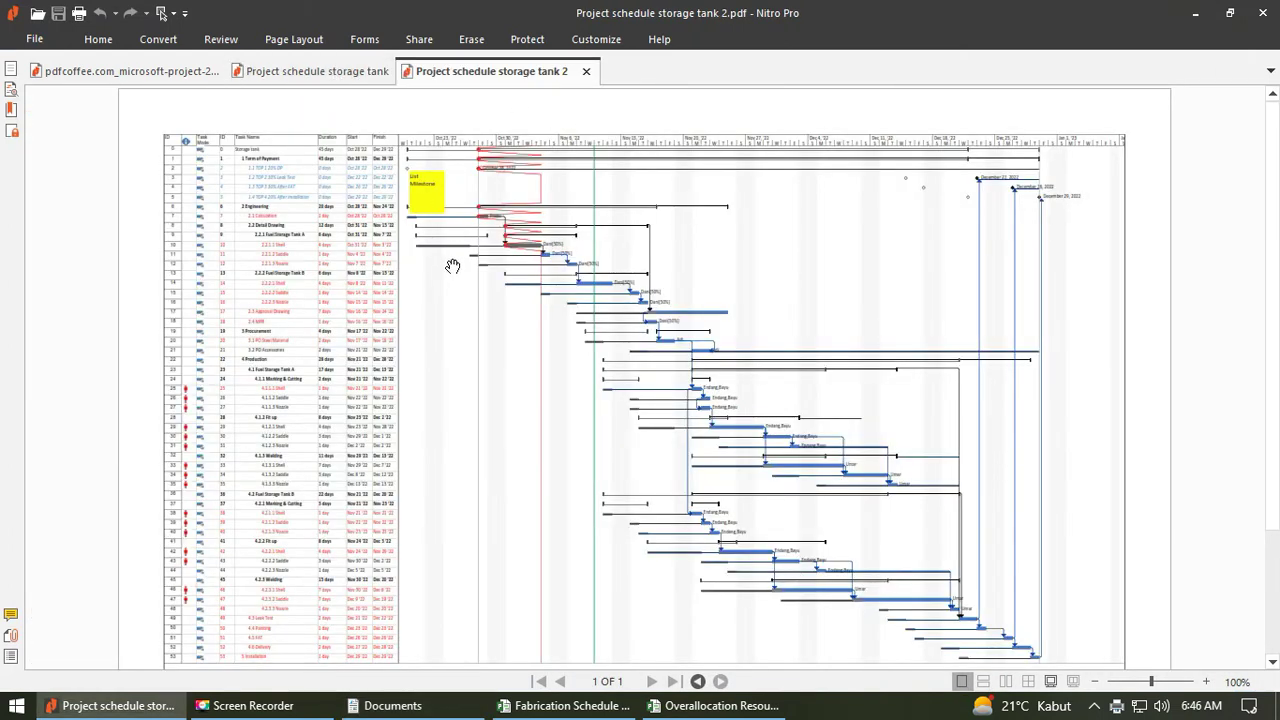
# Compare the formatted "Project schedule storage tank 2" PDF with the earlier "Project schedule storage tank" PDF, examining the bars, task list and legend.
pyautogui.click(310, 72)
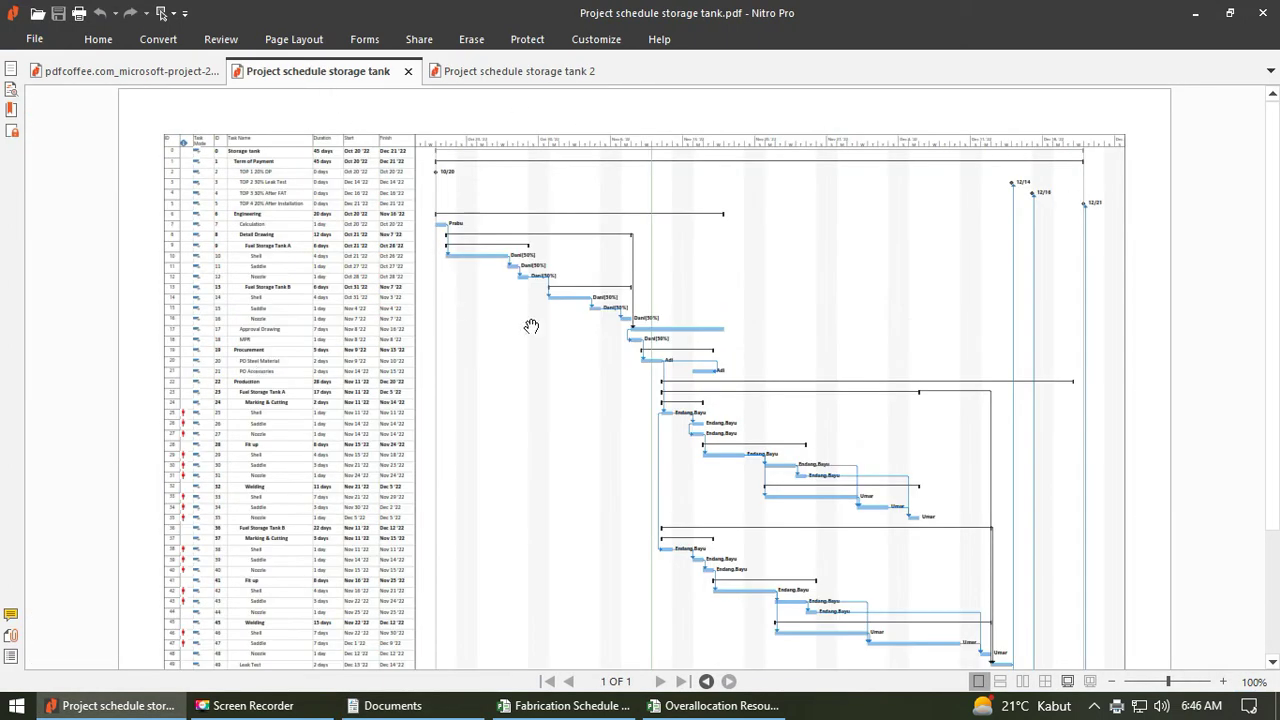
pyautogui.scroll(-3, 531, 326)
pyautogui.scroll(-1, 594, 374)
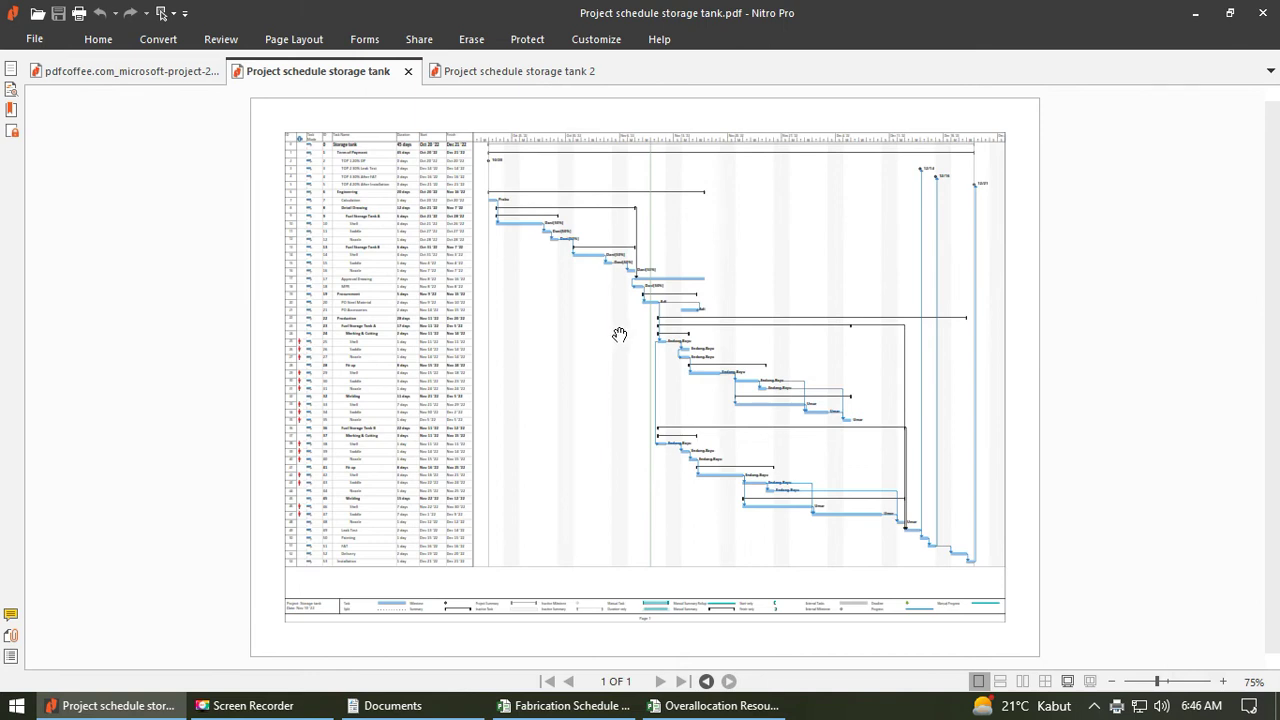
pyautogui.click(531, 72)
pyautogui.scroll(-5, 710, 355)
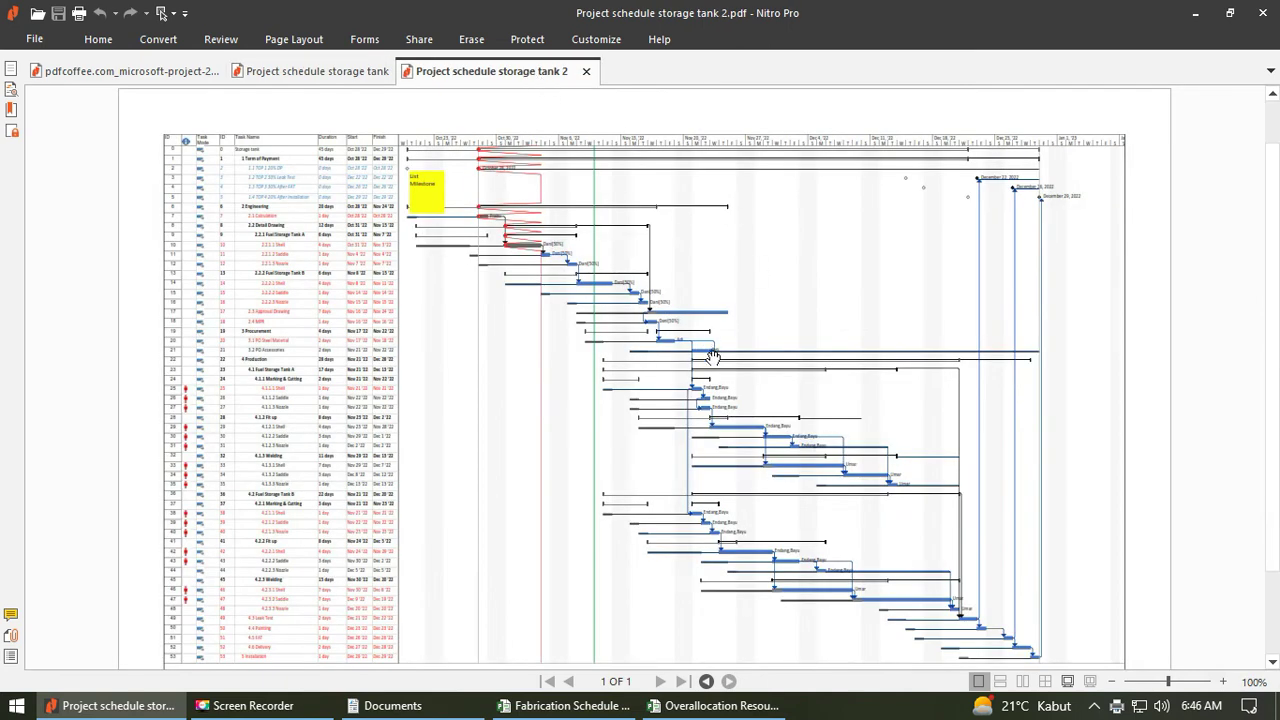
pyautogui.scroll(3, 720, 345)
pyautogui.scroll(-3, 723, 337)
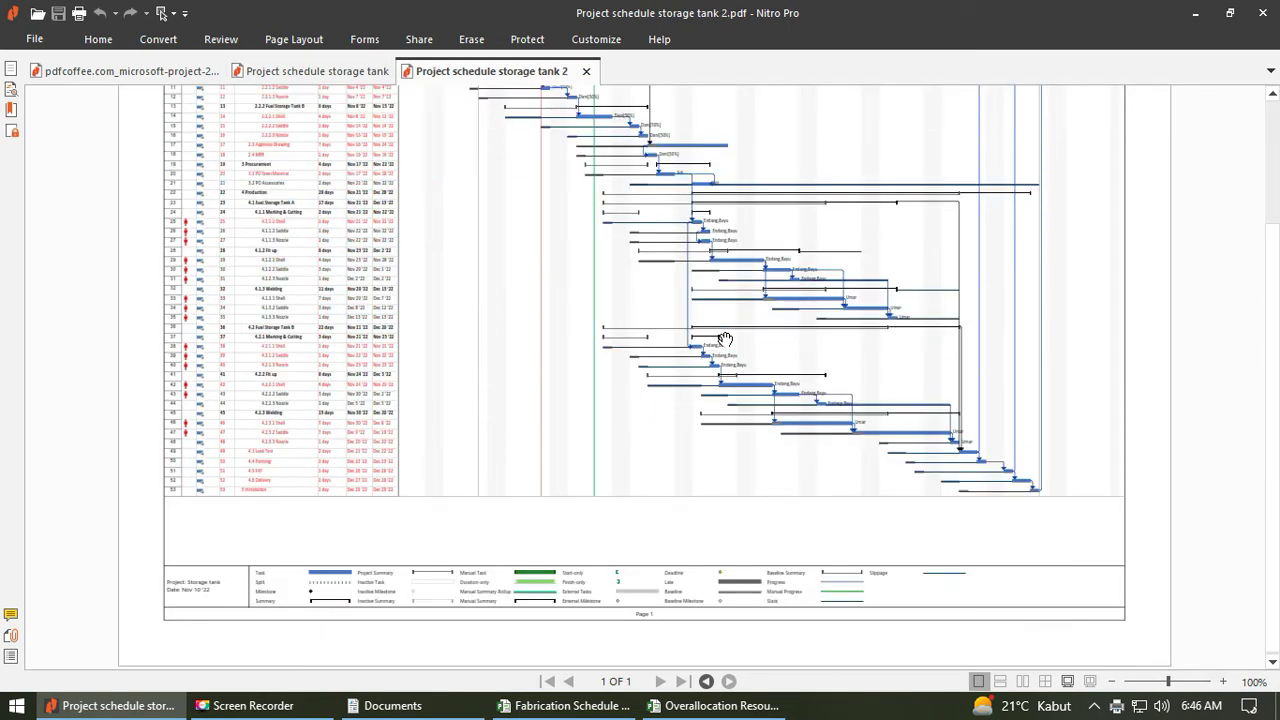
pyautogui.scroll(3, 725, 337)
pyautogui.scroll(-3, 725, 337)
pyautogui.scroll(3, 725, 337)
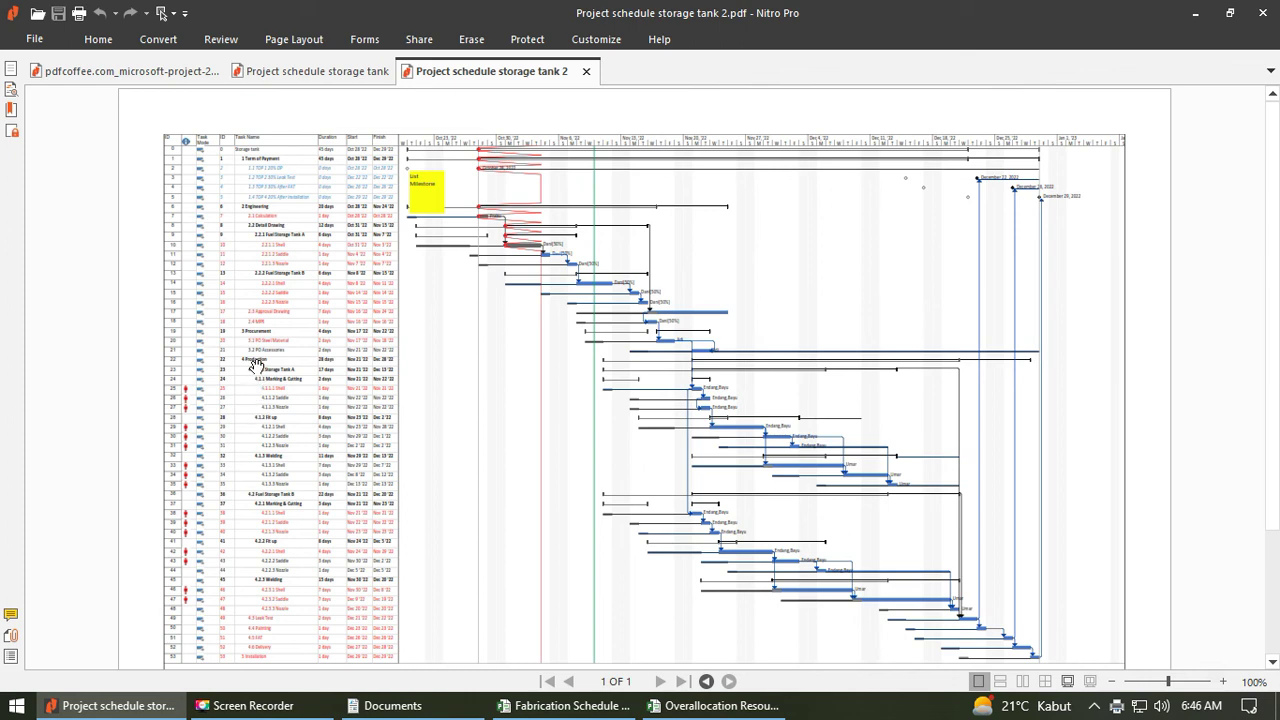
pyautogui.scroll(-3, 257, 286)
pyautogui.scroll(2, 252, 286)
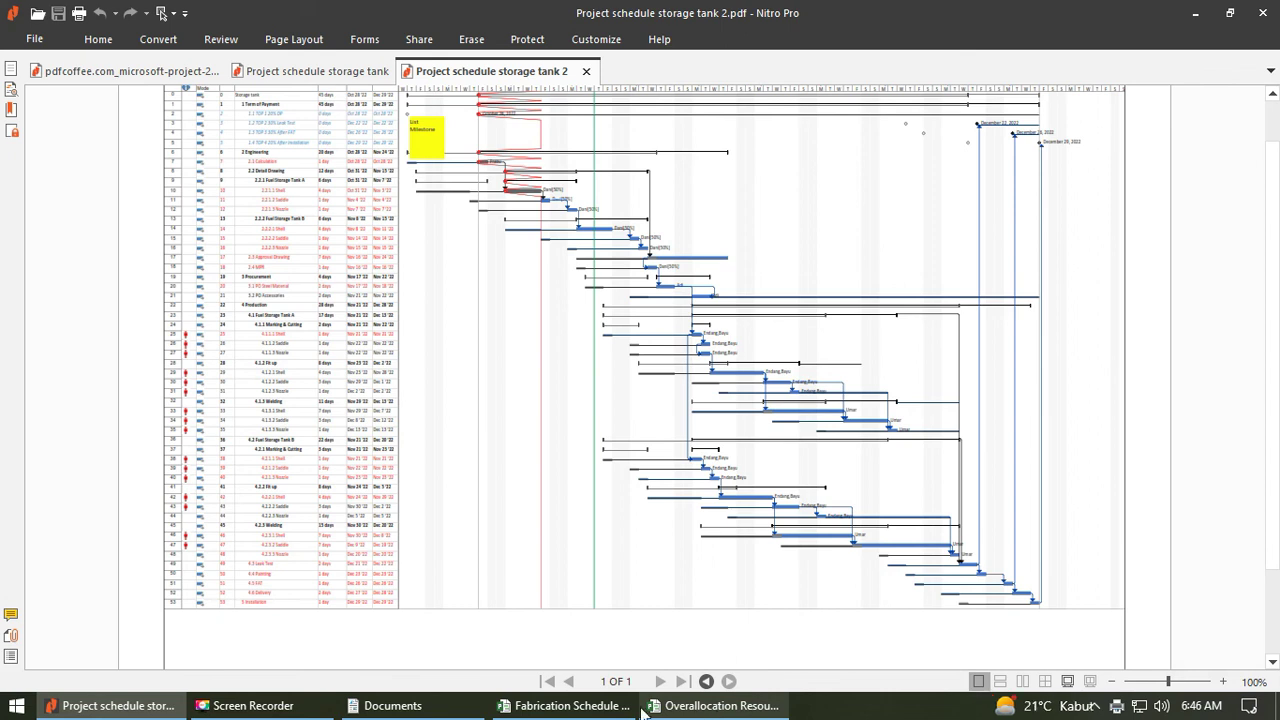
# Switch to the Overallocation Resources project in Microsoft Project, leave the print page, and turn on critical task highlighting in the Gantt chart.
pyautogui.click(714, 706)
pyautogui.click(45, 43)
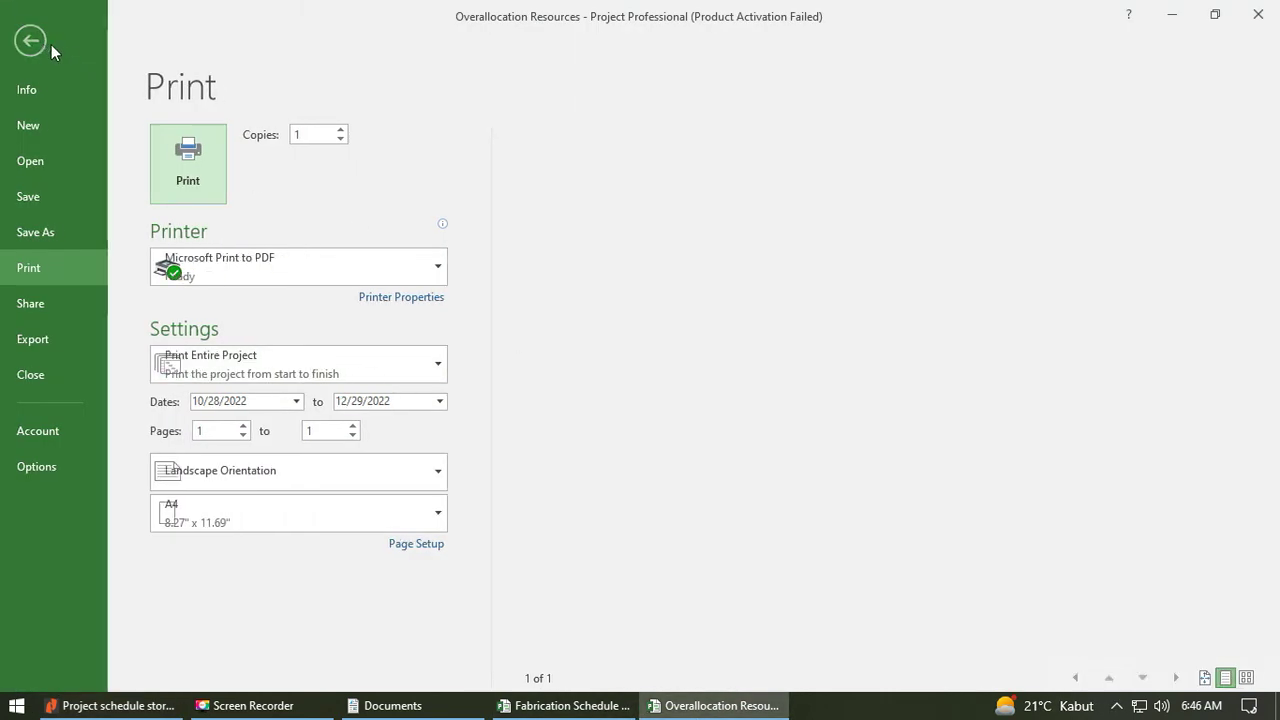
pyautogui.click(359, 69)
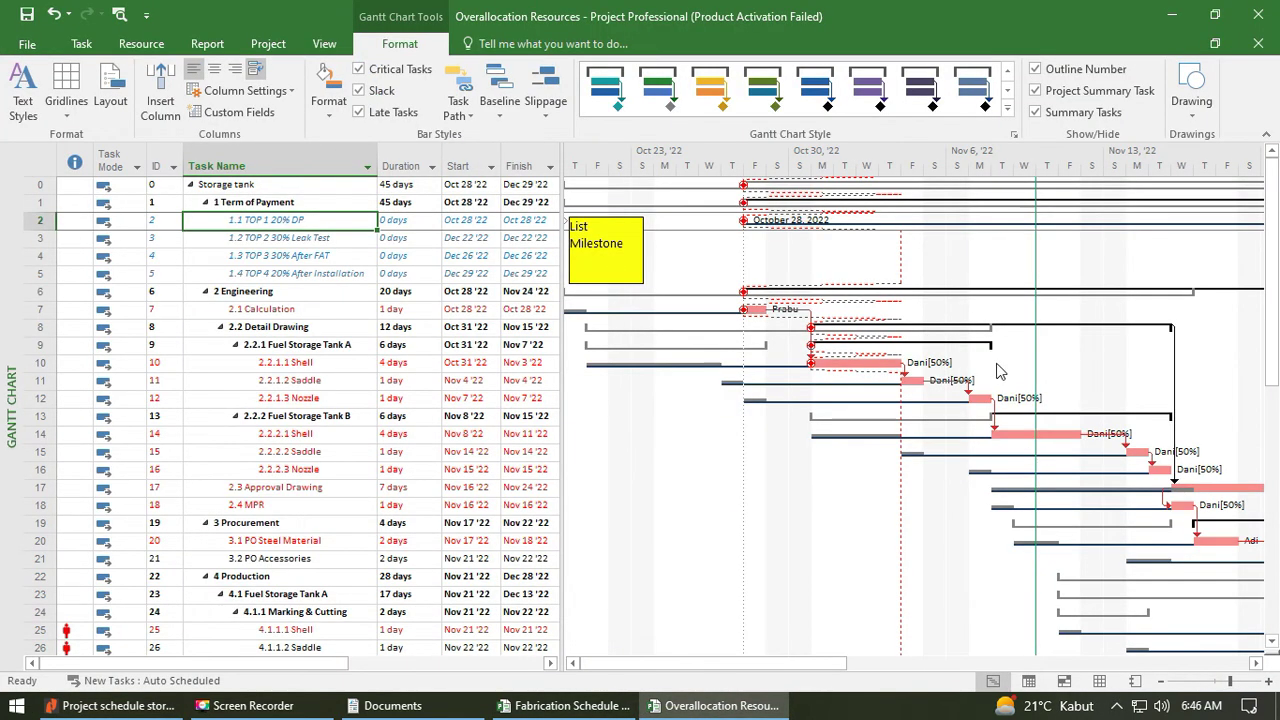
pyautogui.scroll(-5, 1160, 458)
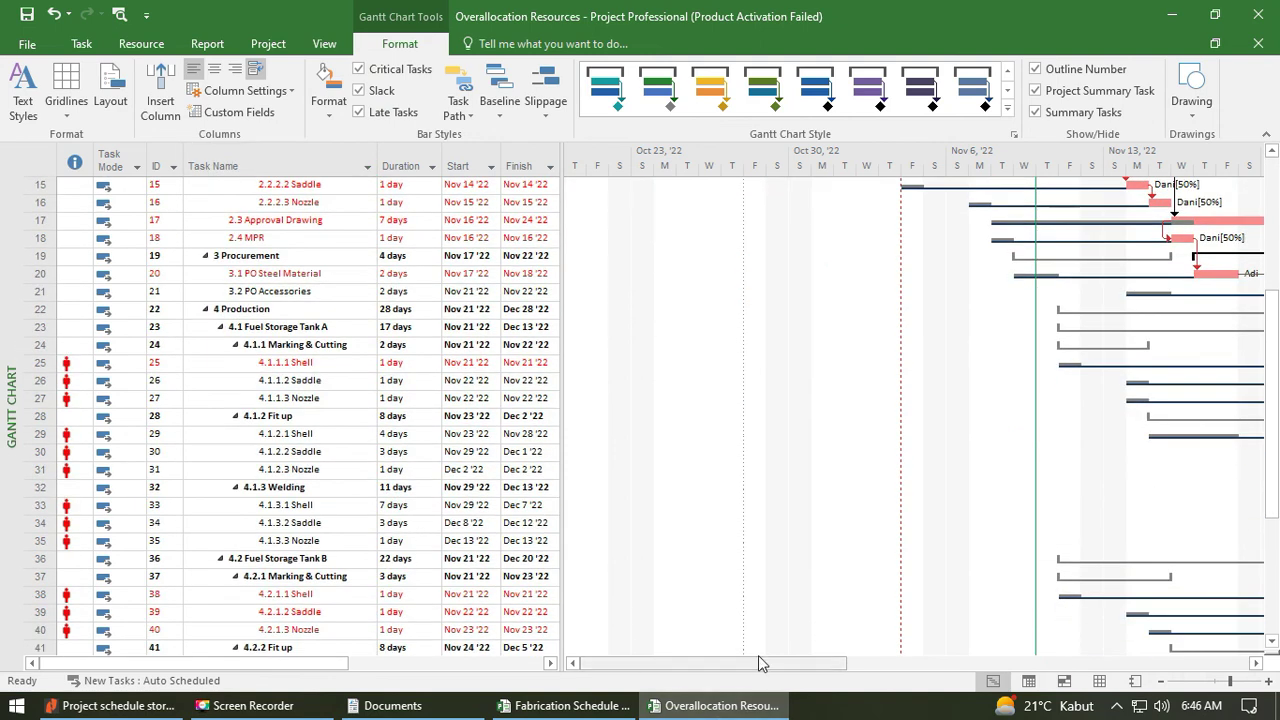
pyautogui.moveTo(676, 663); pyautogui.dragTo(760, 660)
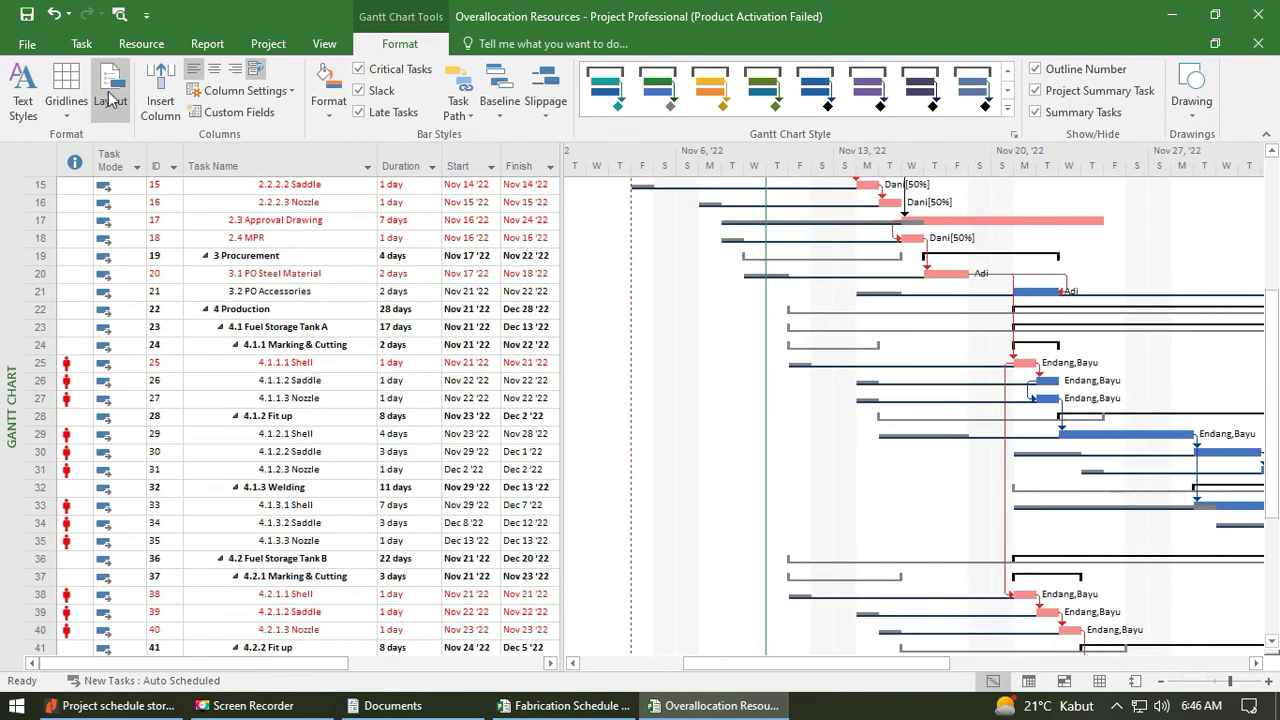
# Bring up the project's print preview, and close the old "Project schedule storage tank 2" PDF in Nitro Pro.
pyautogui.click(27, 43)
pyautogui.click(62, 268)
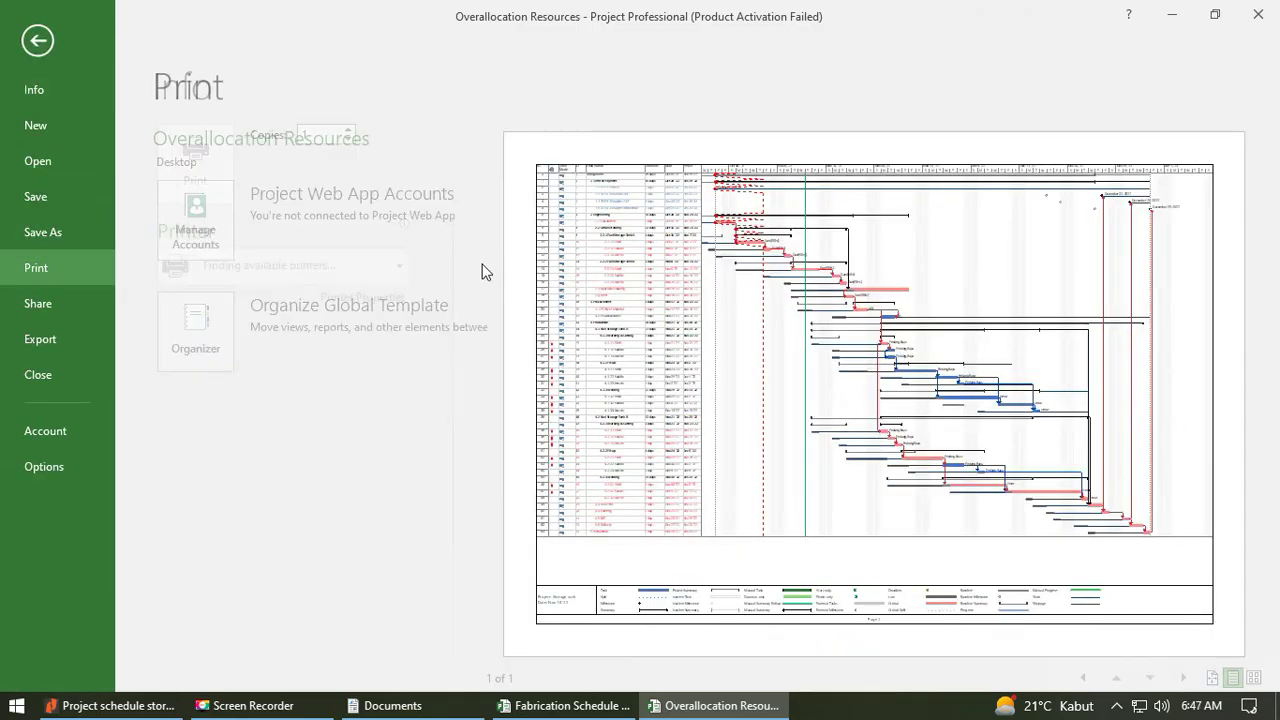
pyautogui.click(430, 704)
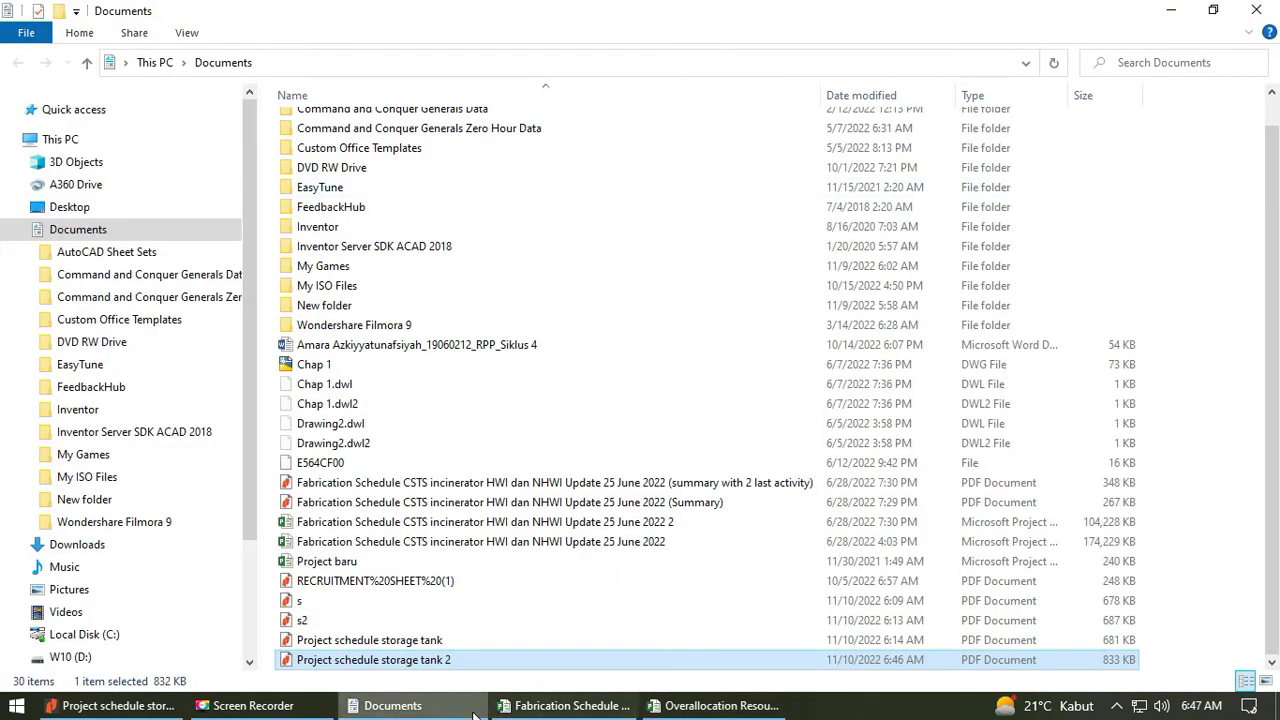
pyautogui.click(470, 712)
pyautogui.click(424, 712)
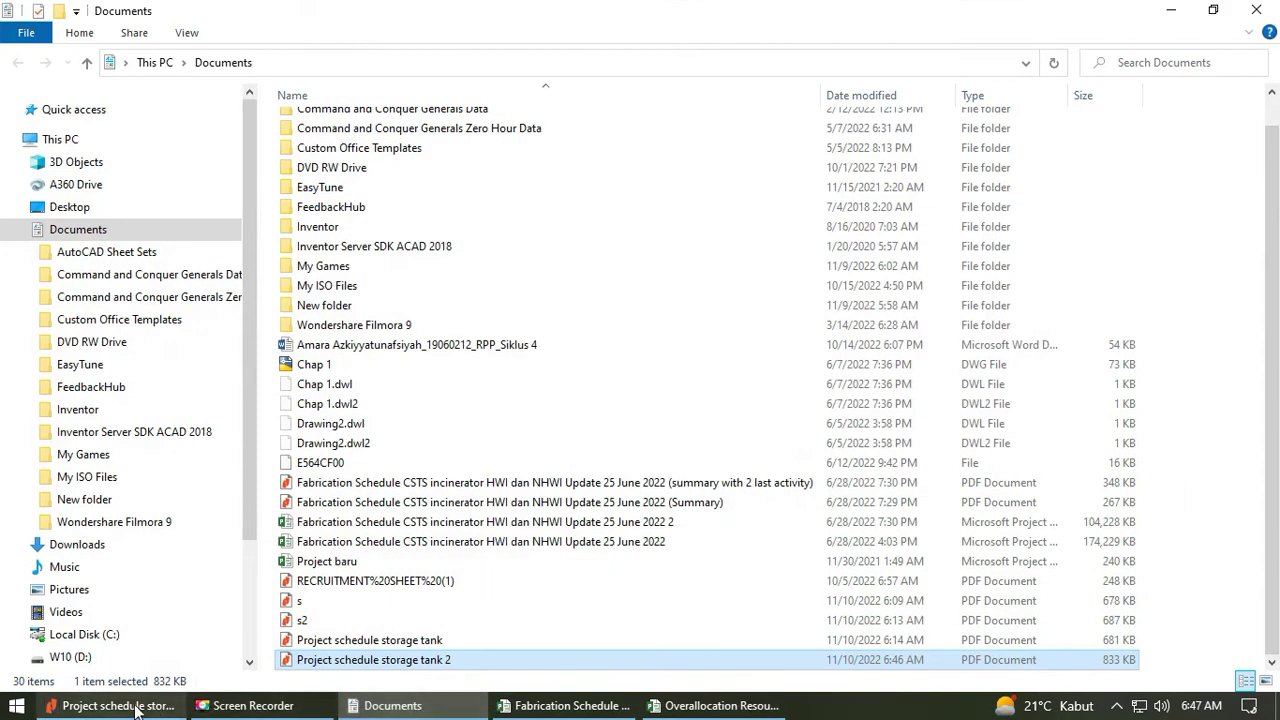
pyautogui.click(134, 708)
pyautogui.click(586, 71)
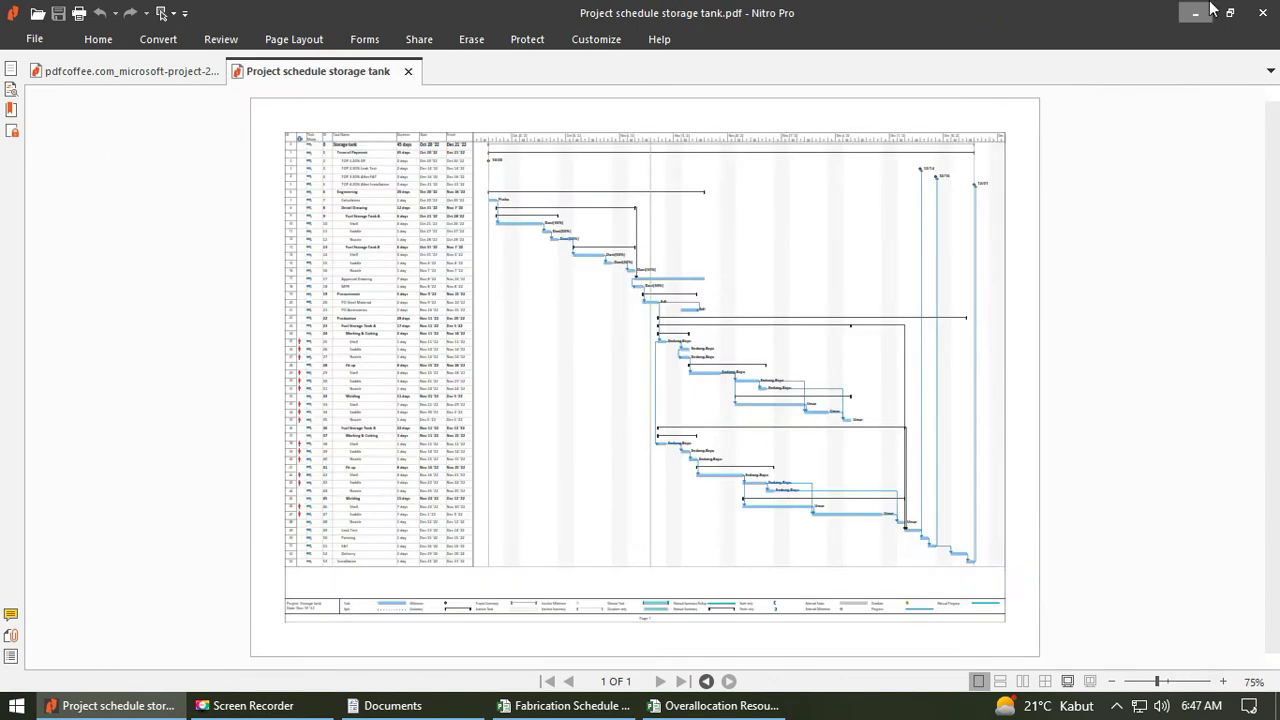
pyautogui.click(1195, 13)
# Print the entire project from Microsoft Project to PDF, overwriting "Project schedule storage tank 2" in Documents.
pyautogui.click(685, 712)
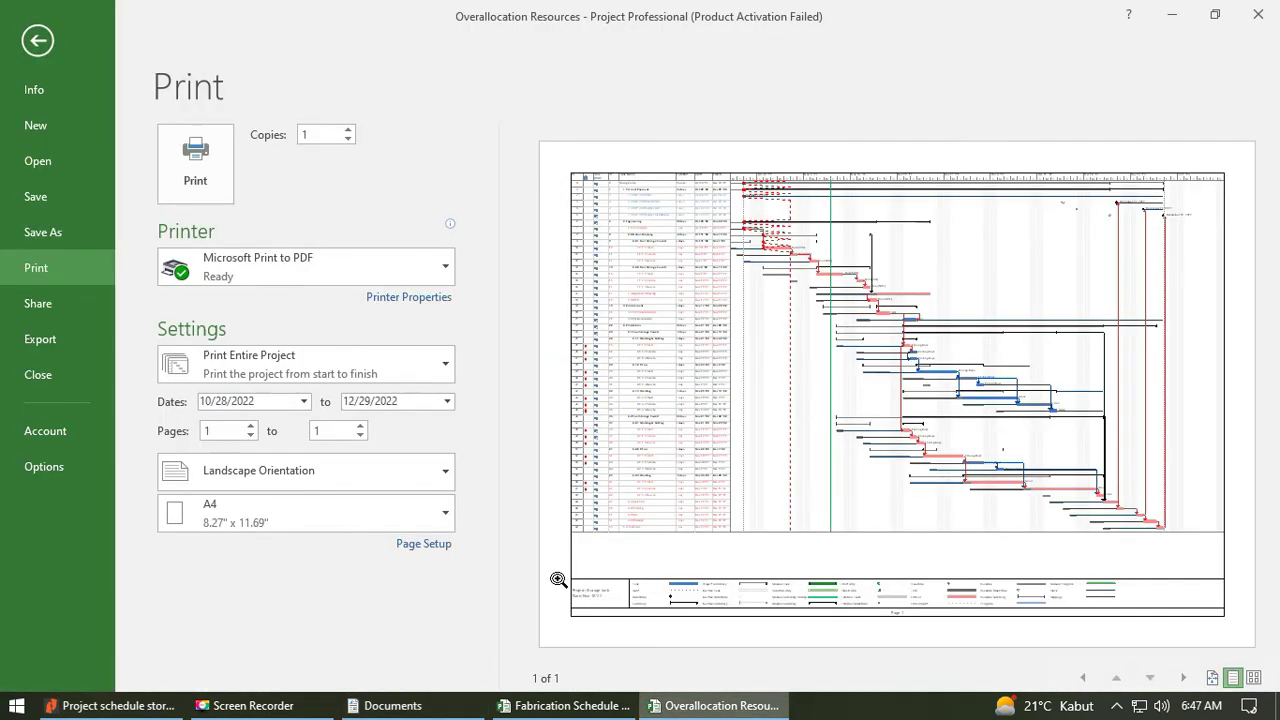
pyautogui.click(195, 162)
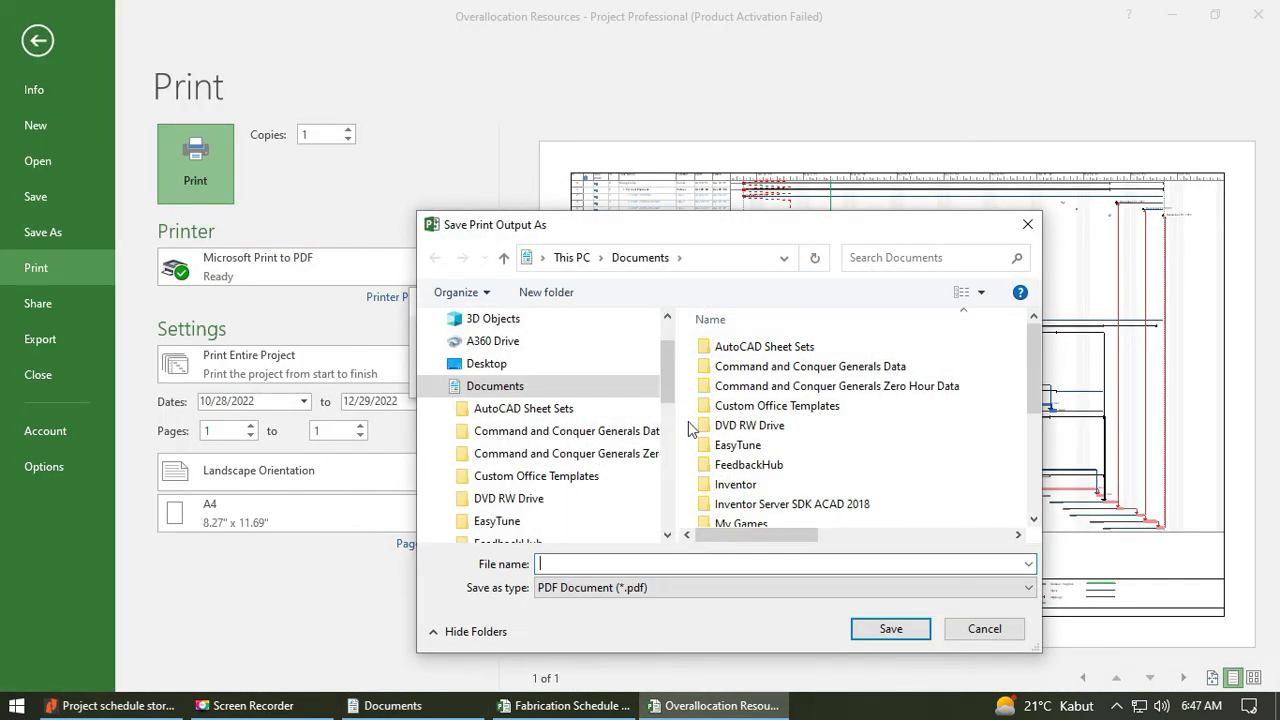
pyautogui.scroll(-4, 1006, 340)
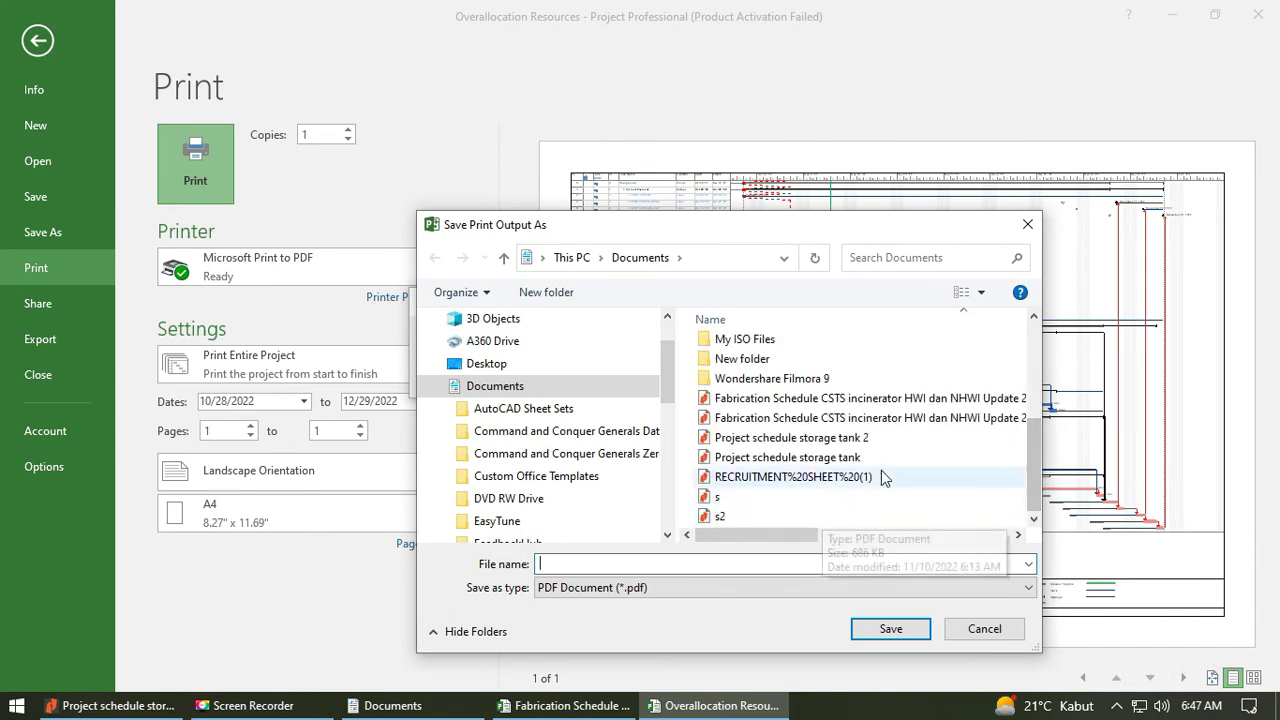
pyautogui.click(848, 438)
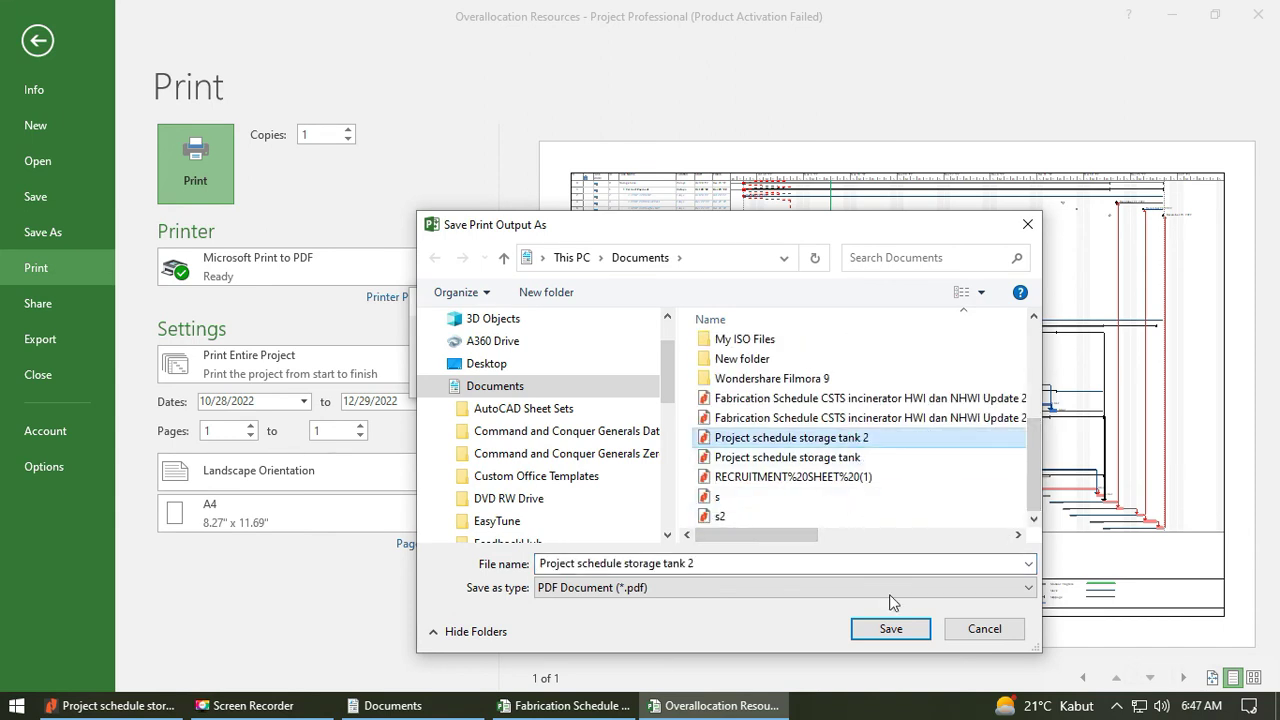
pyautogui.click(890, 628)
pyautogui.click(690, 358)
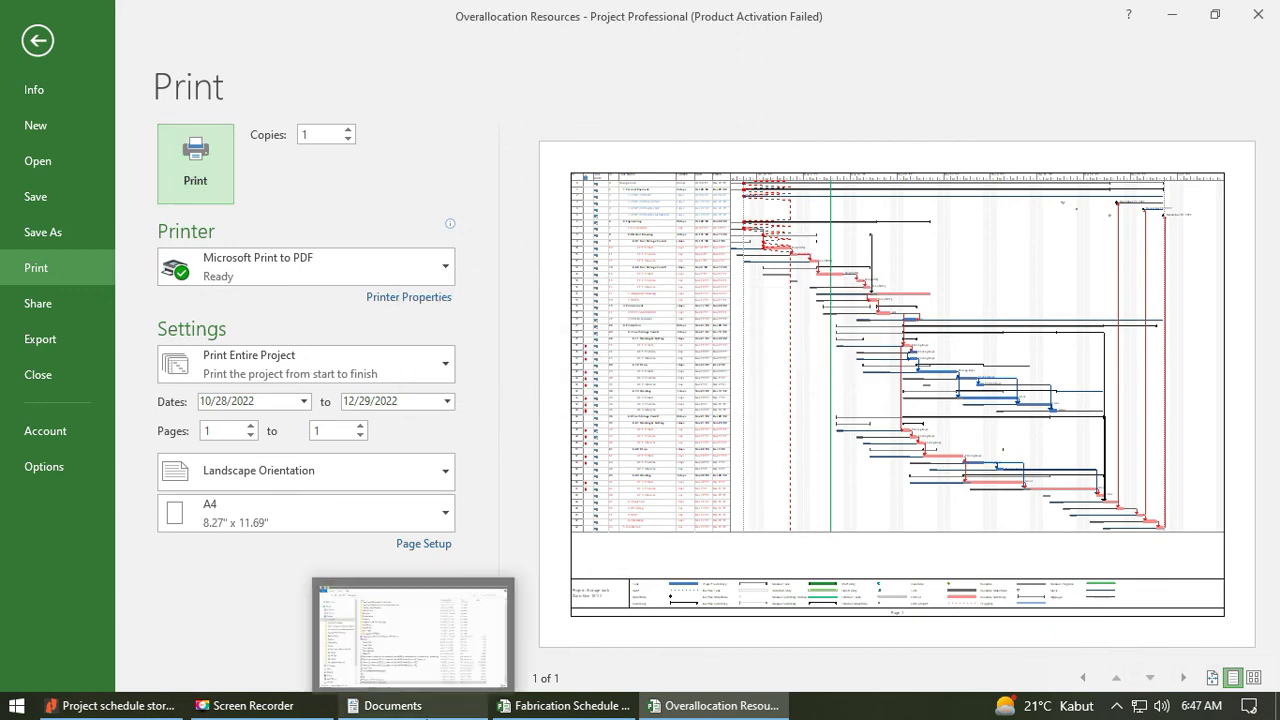
# Open the reprinted "Project schedule storage tank 2" PDF from the Documents folder and compare it with the "Project schedule storage tank" PDF.
pyautogui.click(393, 705)
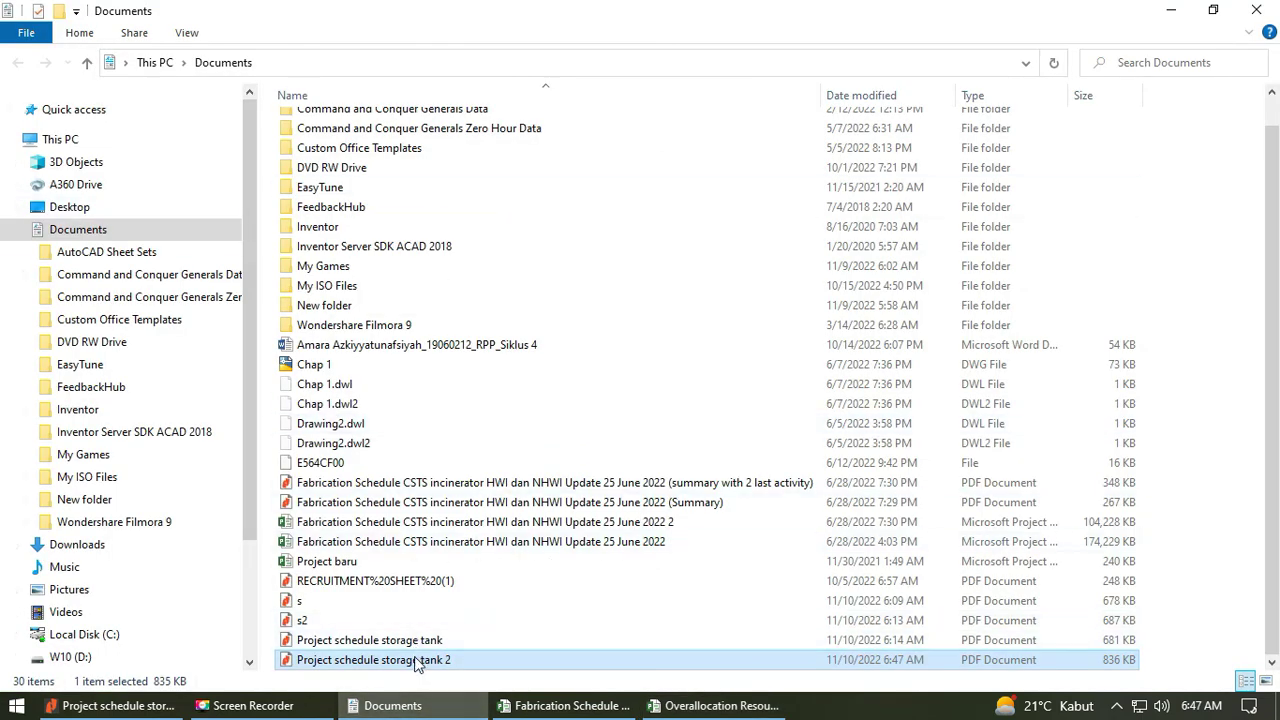
pyautogui.doubleClick(491, 650)
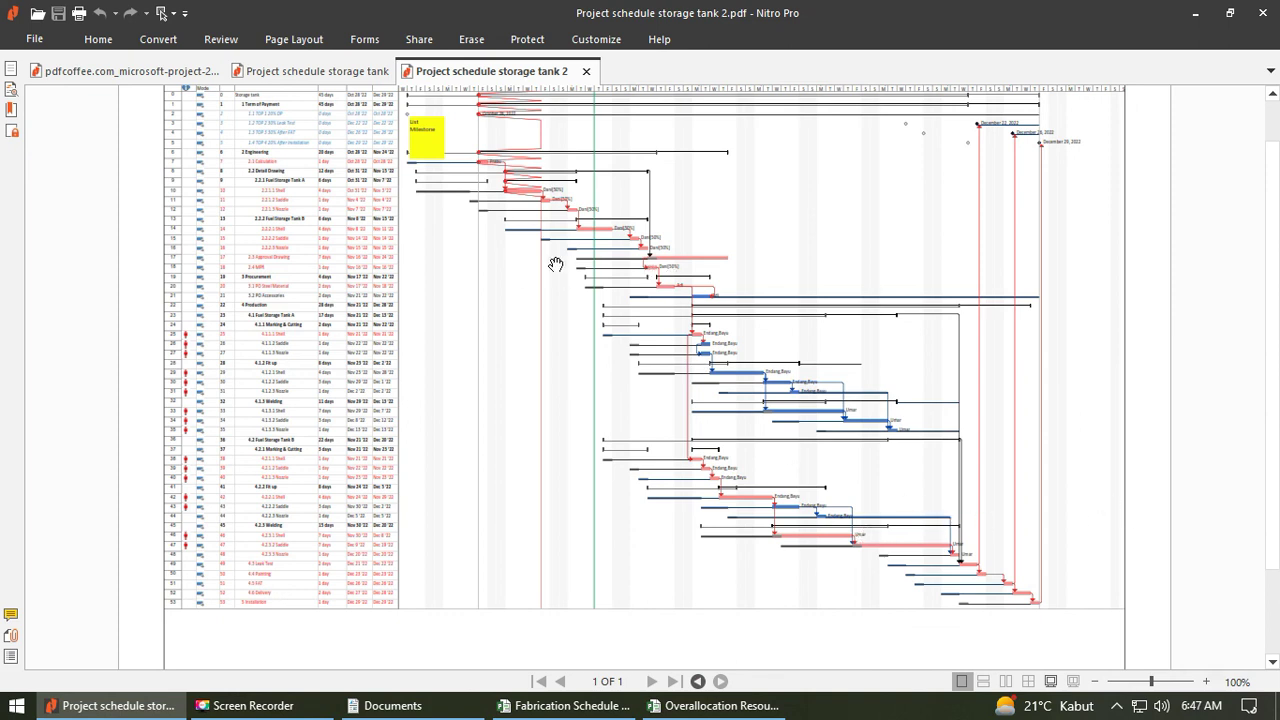
pyautogui.click(316, 71)
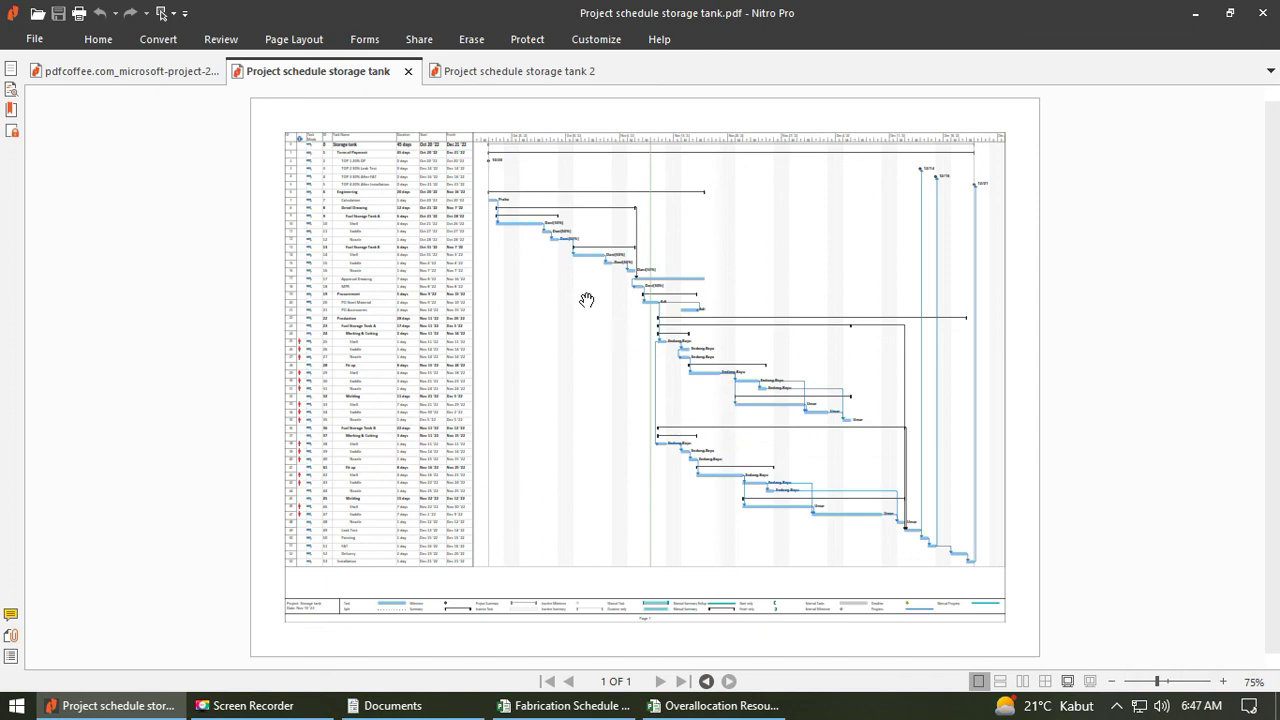
pyautogui.click(475, 69)
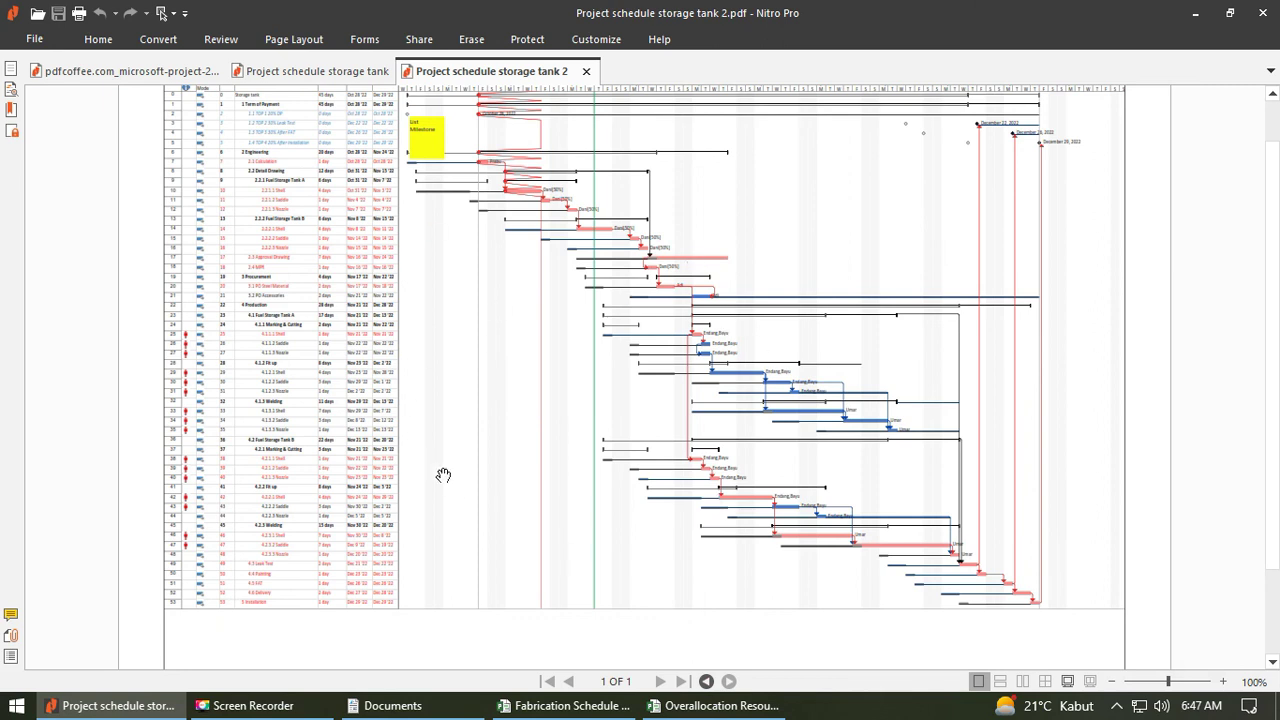
pyautogui.scroll(1, 543, 317)
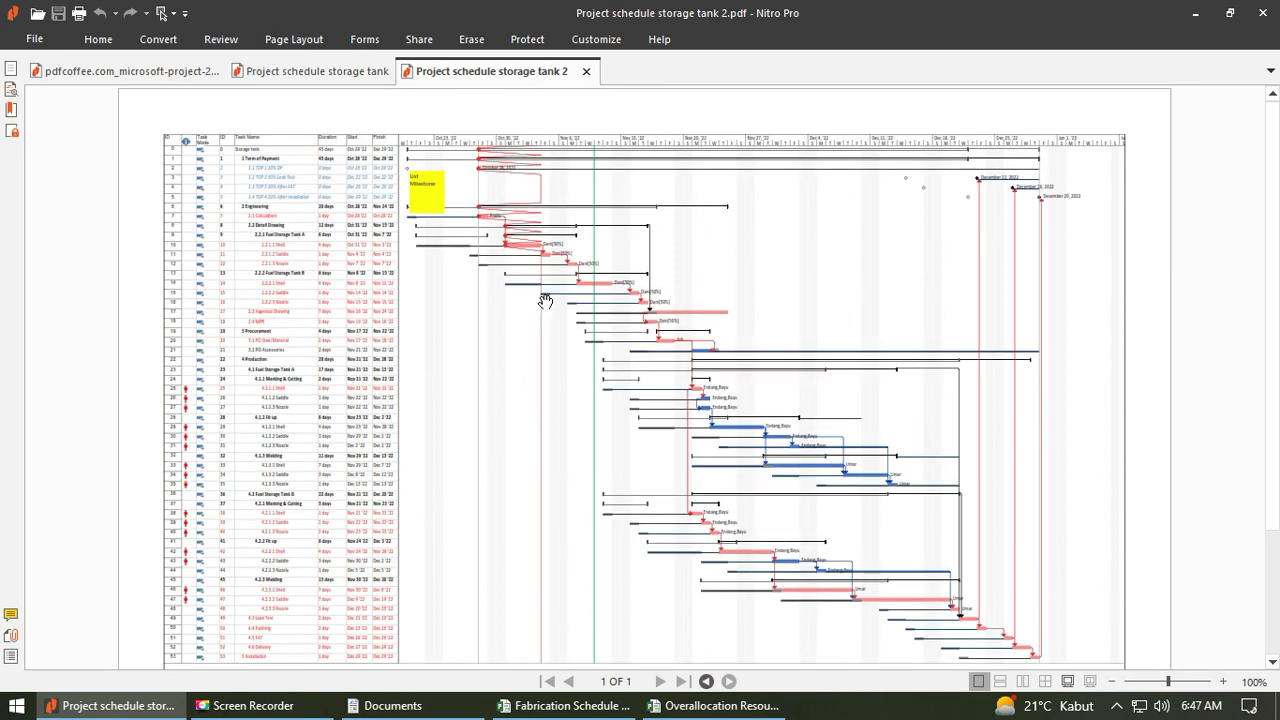
pyautogui.scroll(-1, 545, 301)
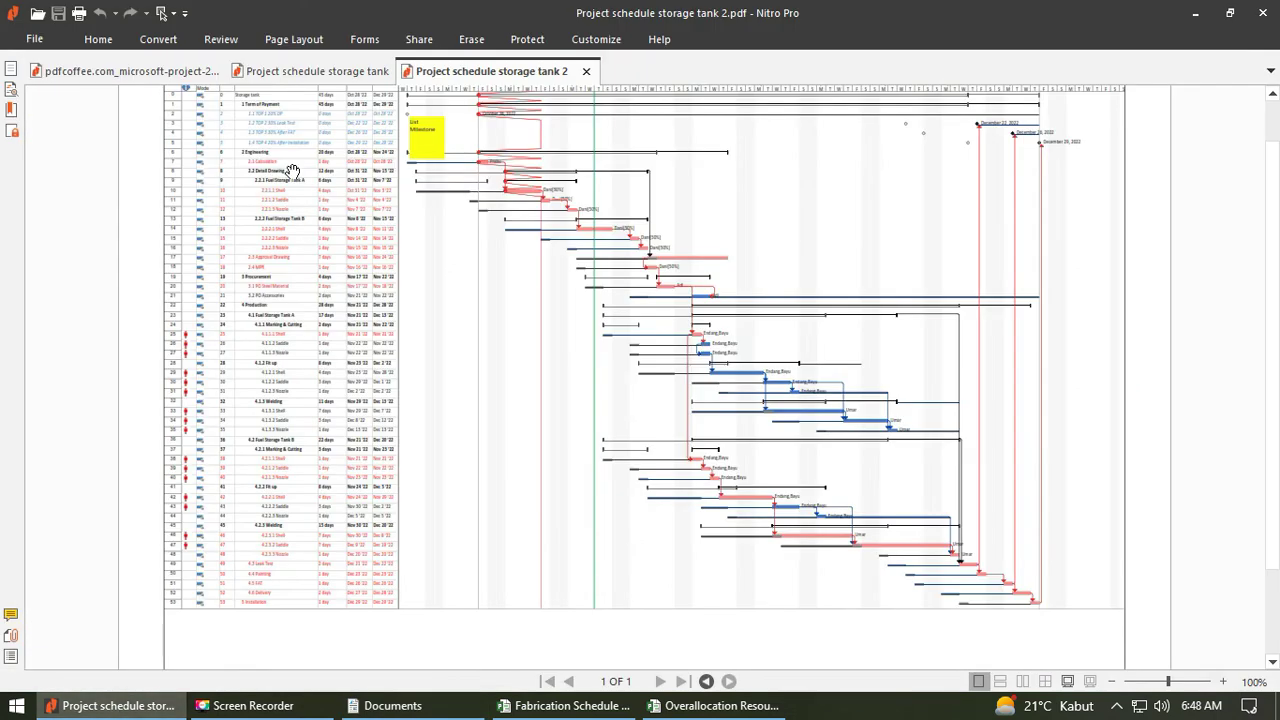
# Return to the Microsoft Project 2016 step-by-step PDF at chapter 7, "Format and share your plan".
pyautogui.click(120, 72)
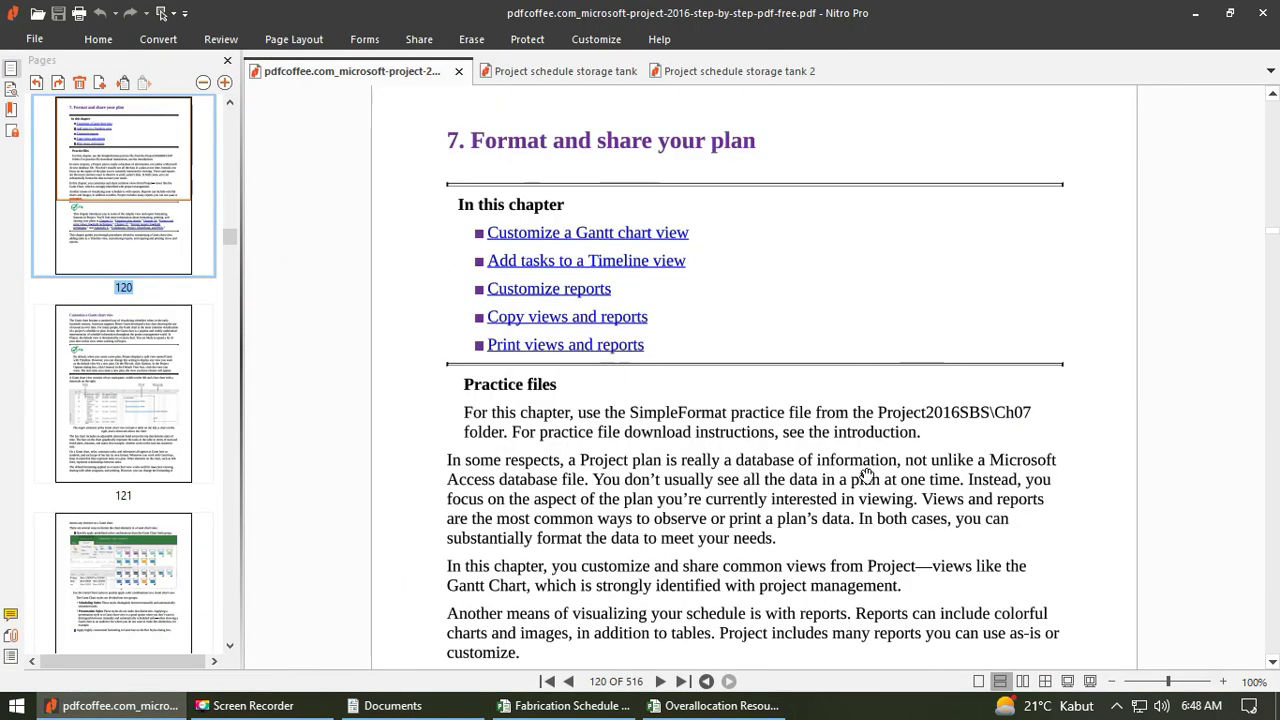